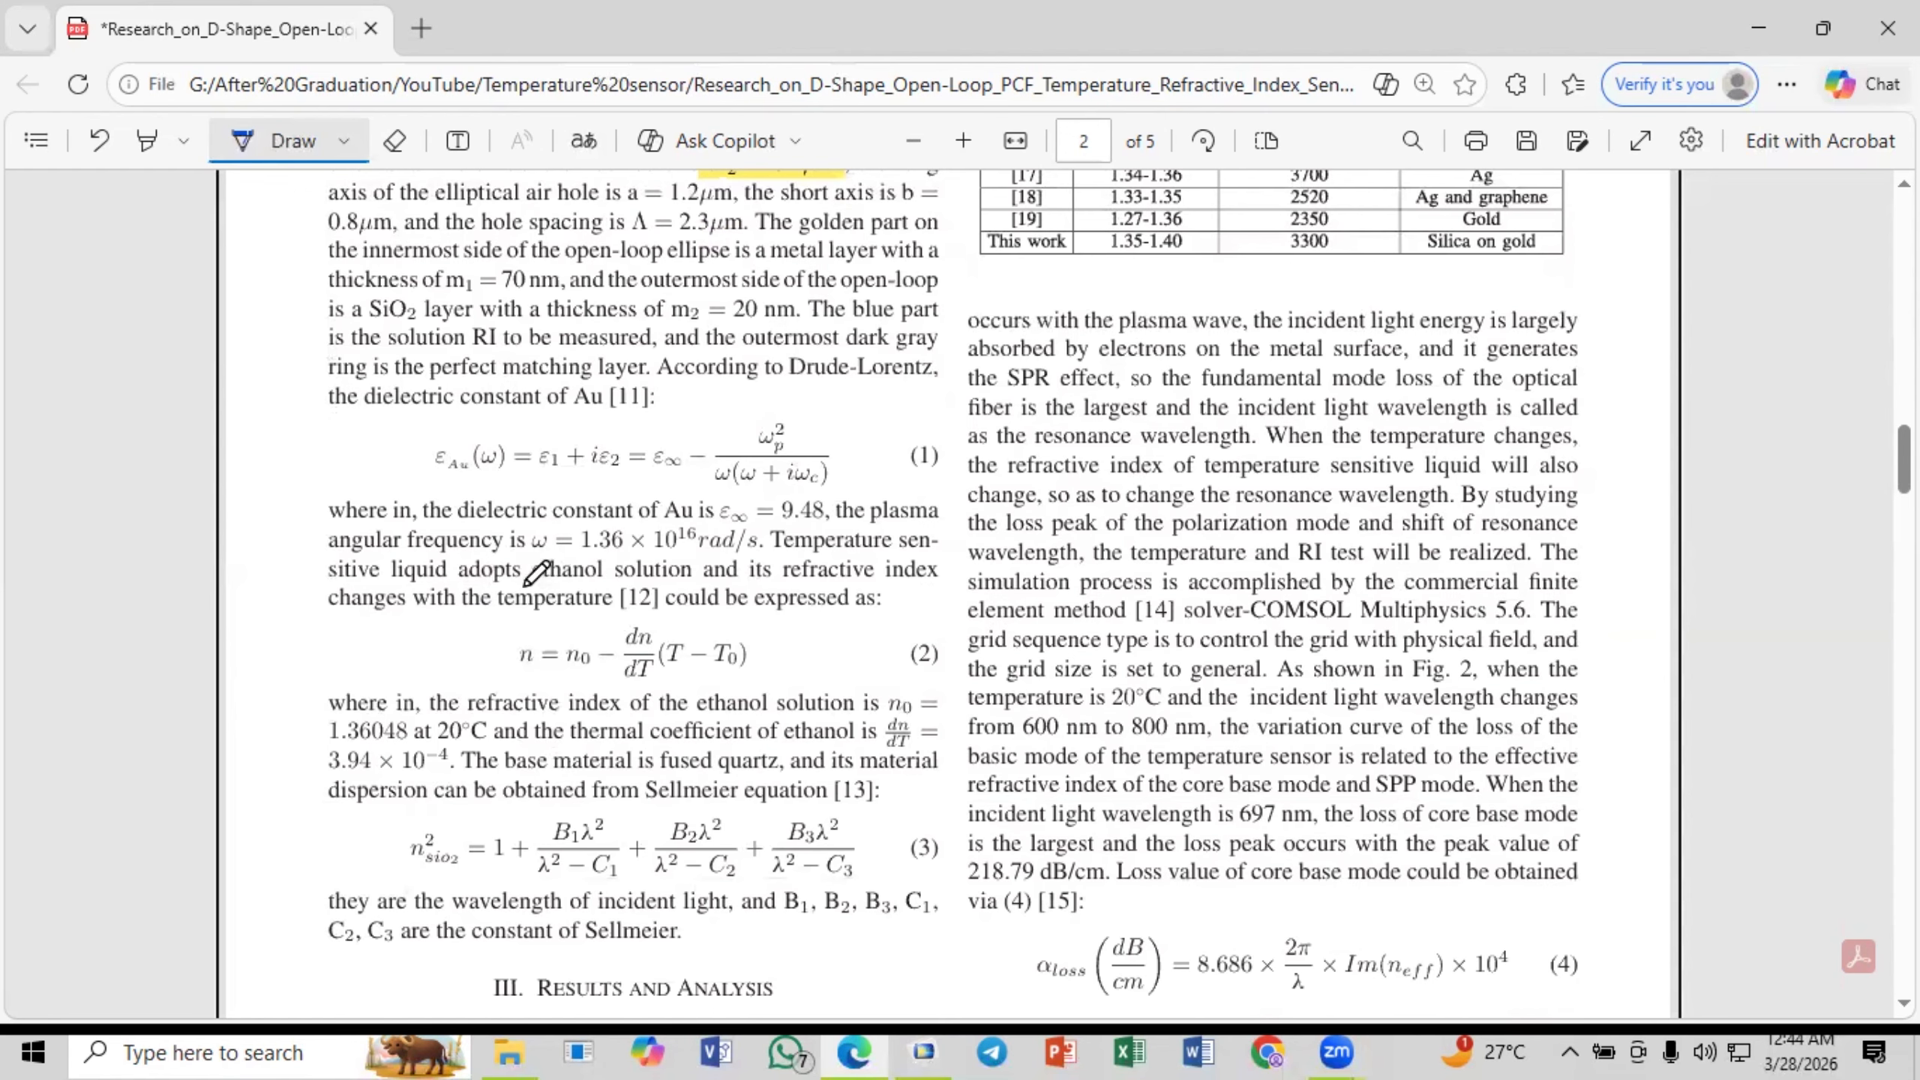
- Circle the word "ethanol" and the gold dielectric constant equation (1) in the paper with ink
mouse_move(527, 587)
left_mouse_down()
mouse_move(616, 587)
mouse_move(628, 564)
mouse_move(584, 549)
mouse_move(532, 581)
left_mouse_up()
scroll(681, 611, "up", 10)
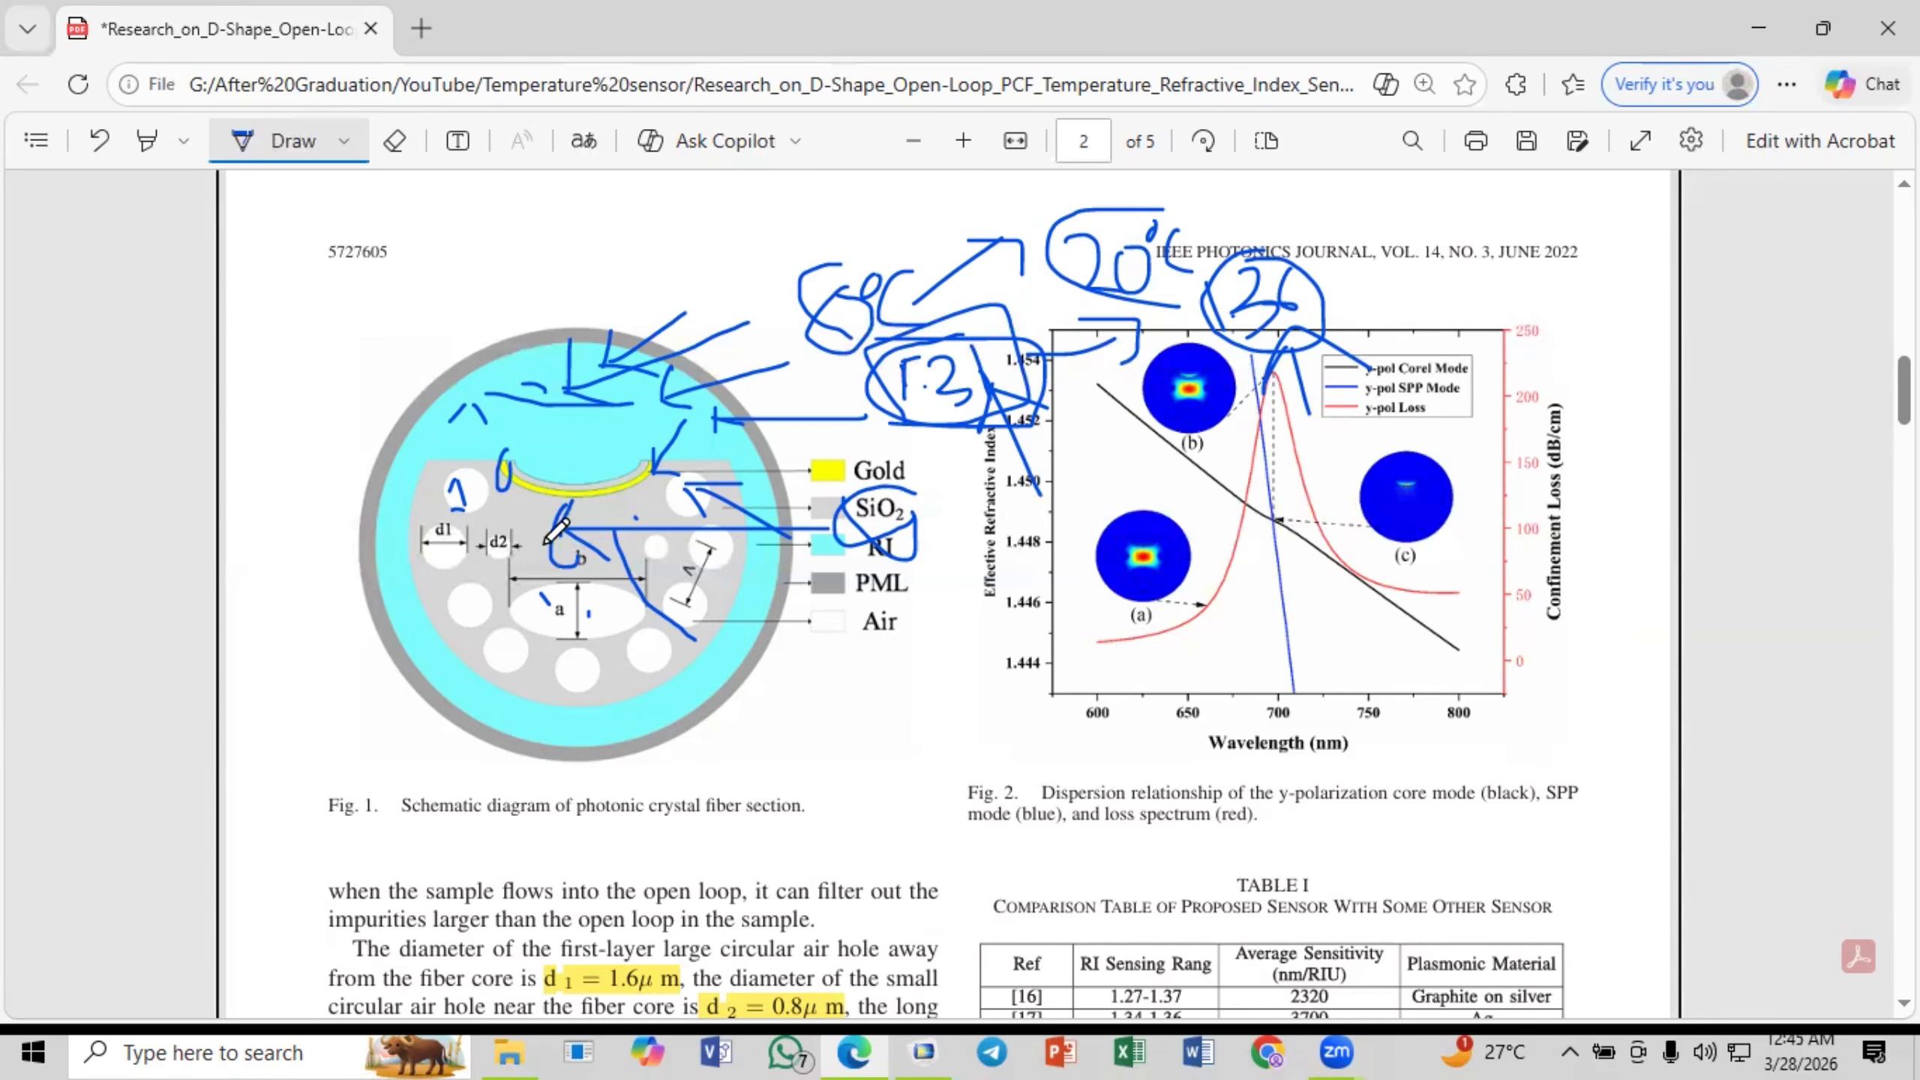
scroll(772, 641, "down", 5)
scroll(773, 641, "down", 8)
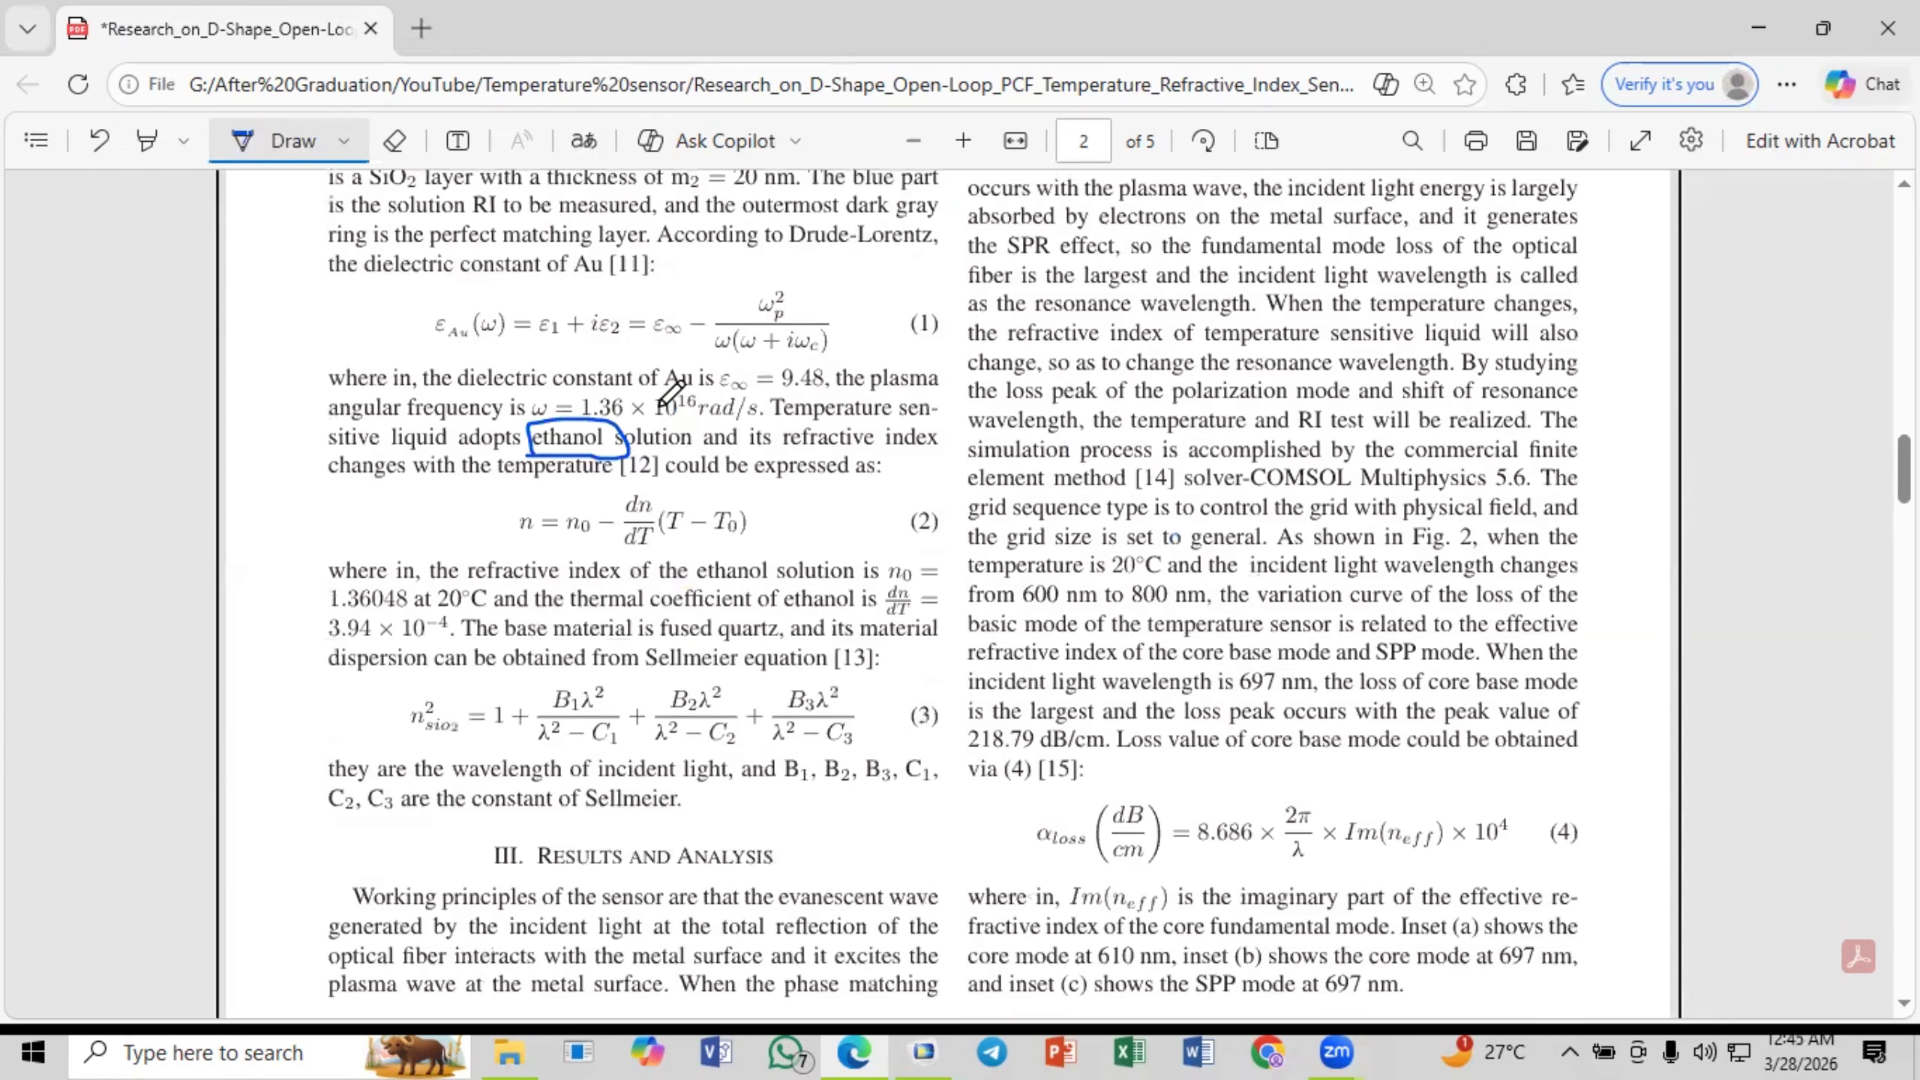
scroll(647, 512, "up", 4)
mouse_move(560, 558)
left_mouse_down()
mouse_move(906, 662)
mouse_move(590, 564)
left_mouse_up()
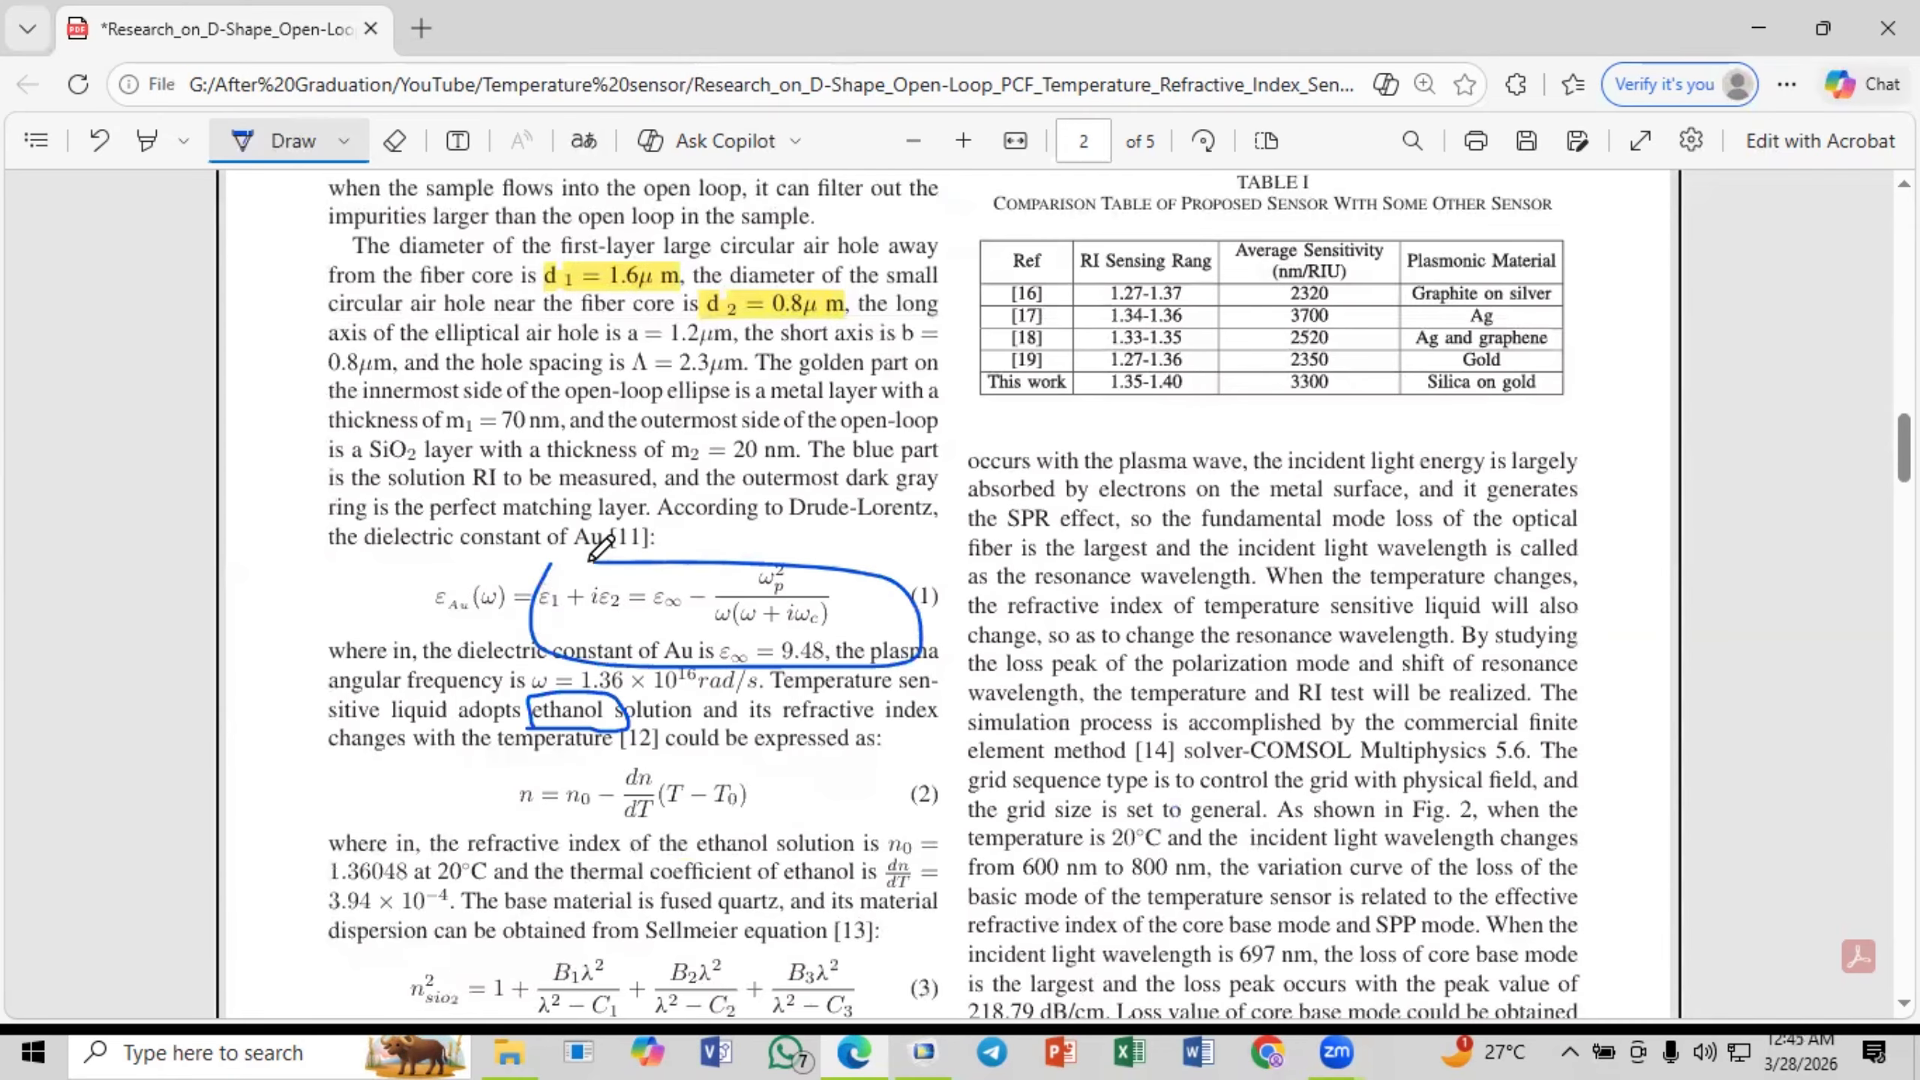
- Draw an ink mark around the SiO2 index term in the Sellmeier equation (3)
scroll(714, 586, "down", 5)
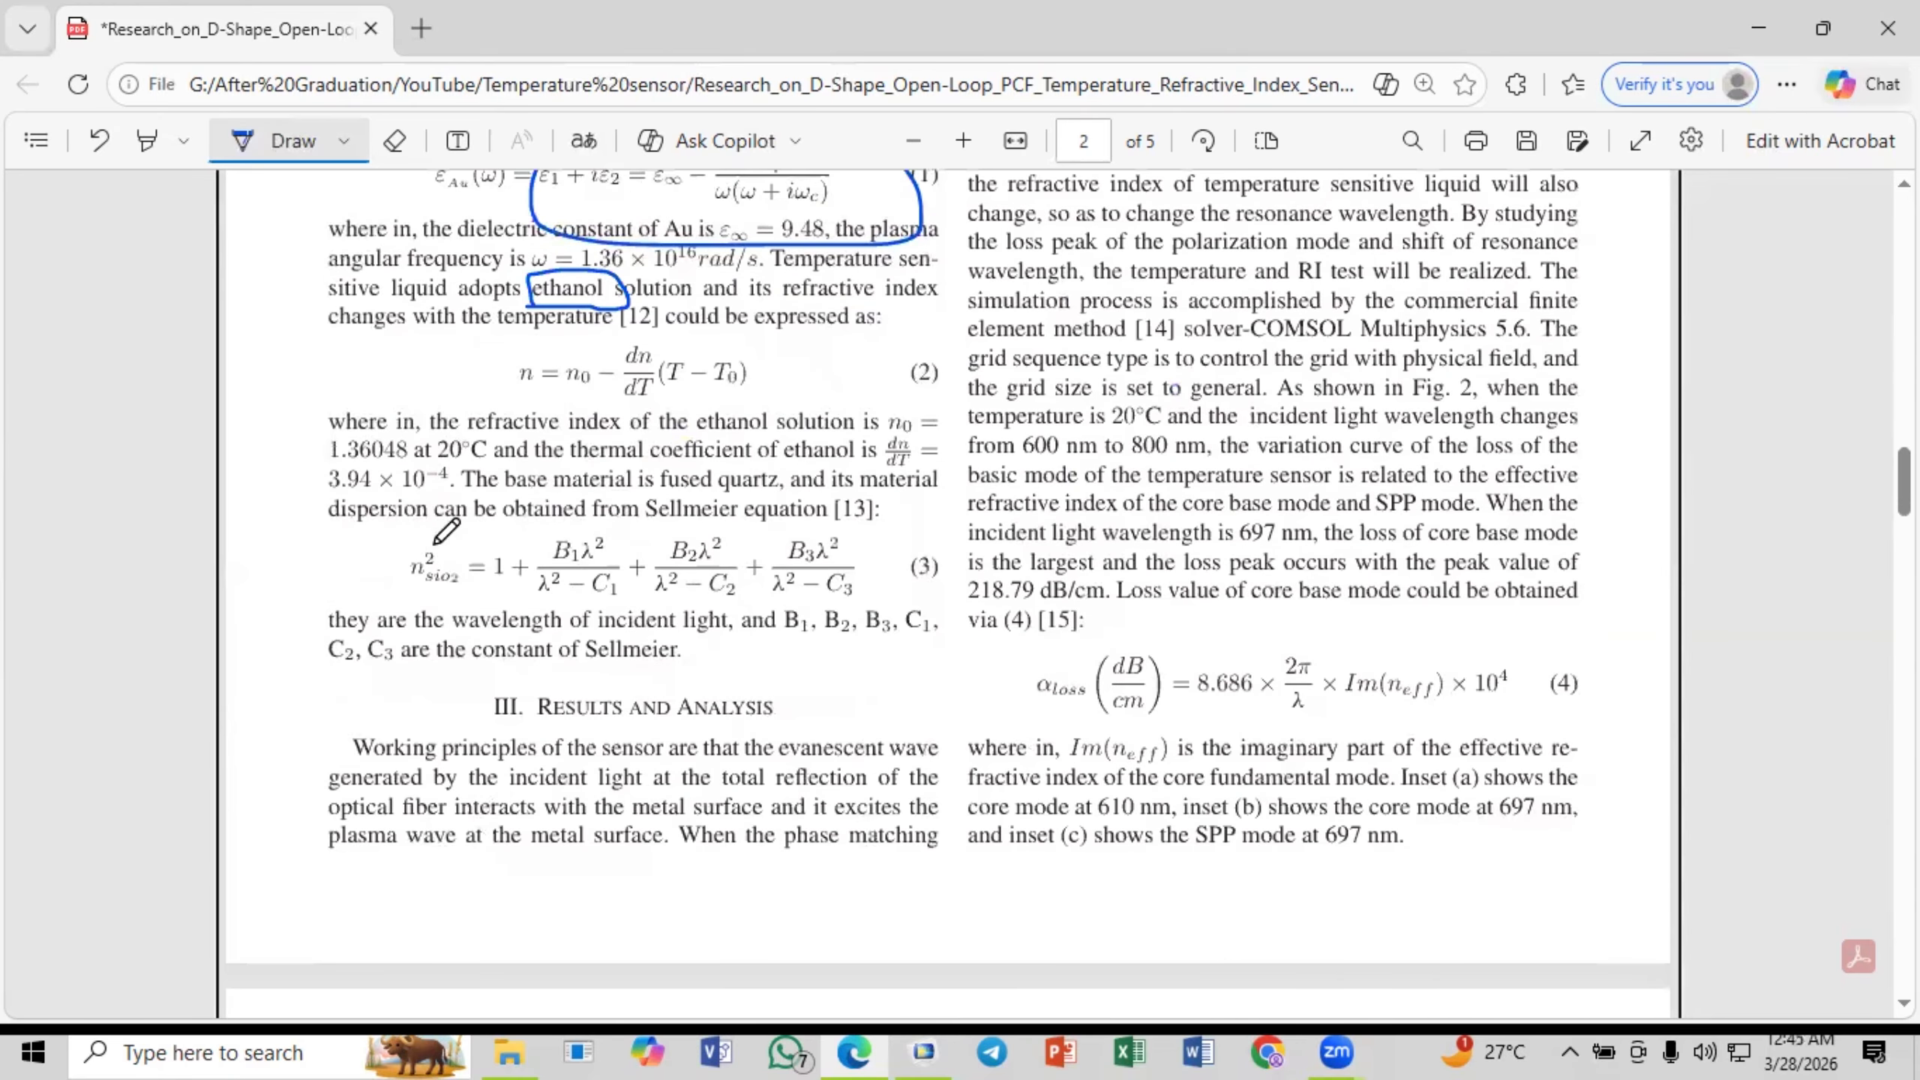
mouse_move(432, 530)
left_mouse_down()
mouse_move(401, 582)
mouse_move(457, 587)
left_mouse_up()
scroll(593, 483, "up", 2)
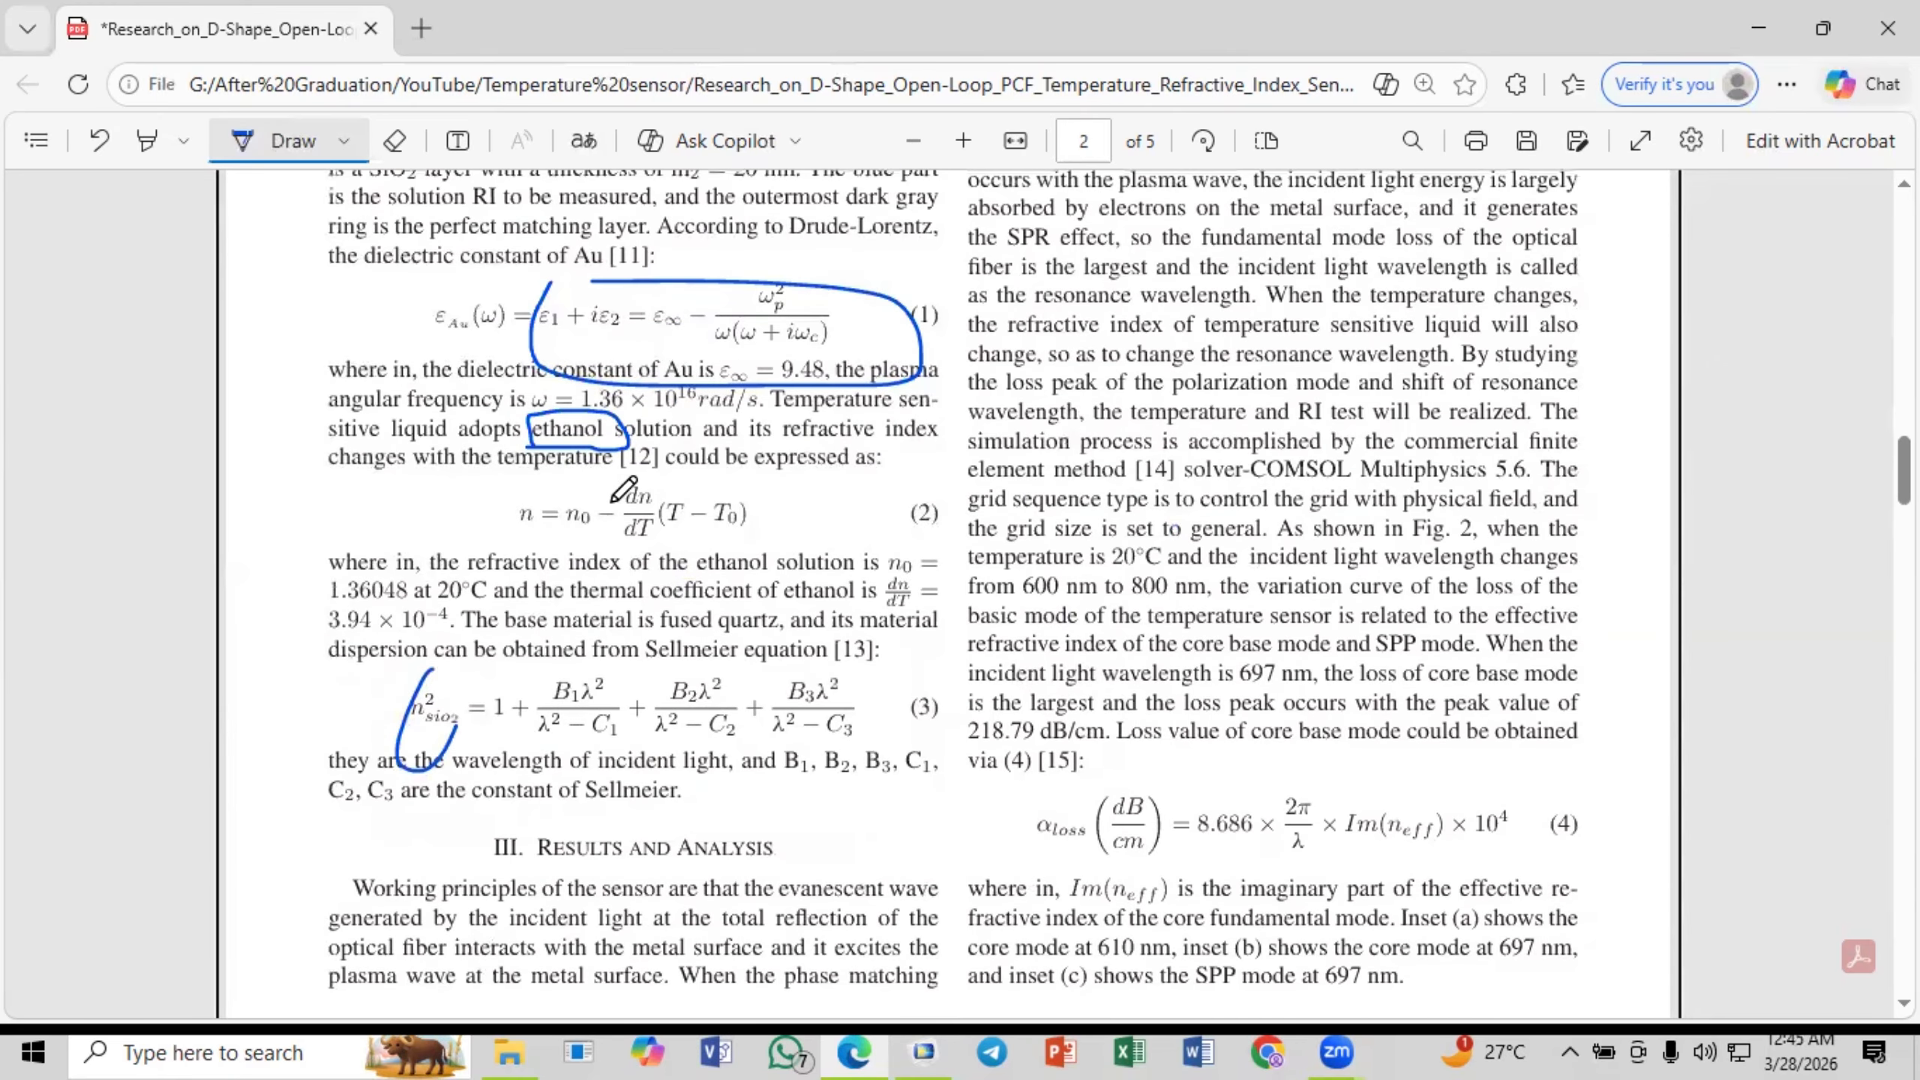
- Switch to COMSOL Multiphysics and add a second Parameters node under Global Definitions
left_click(924, 1052)
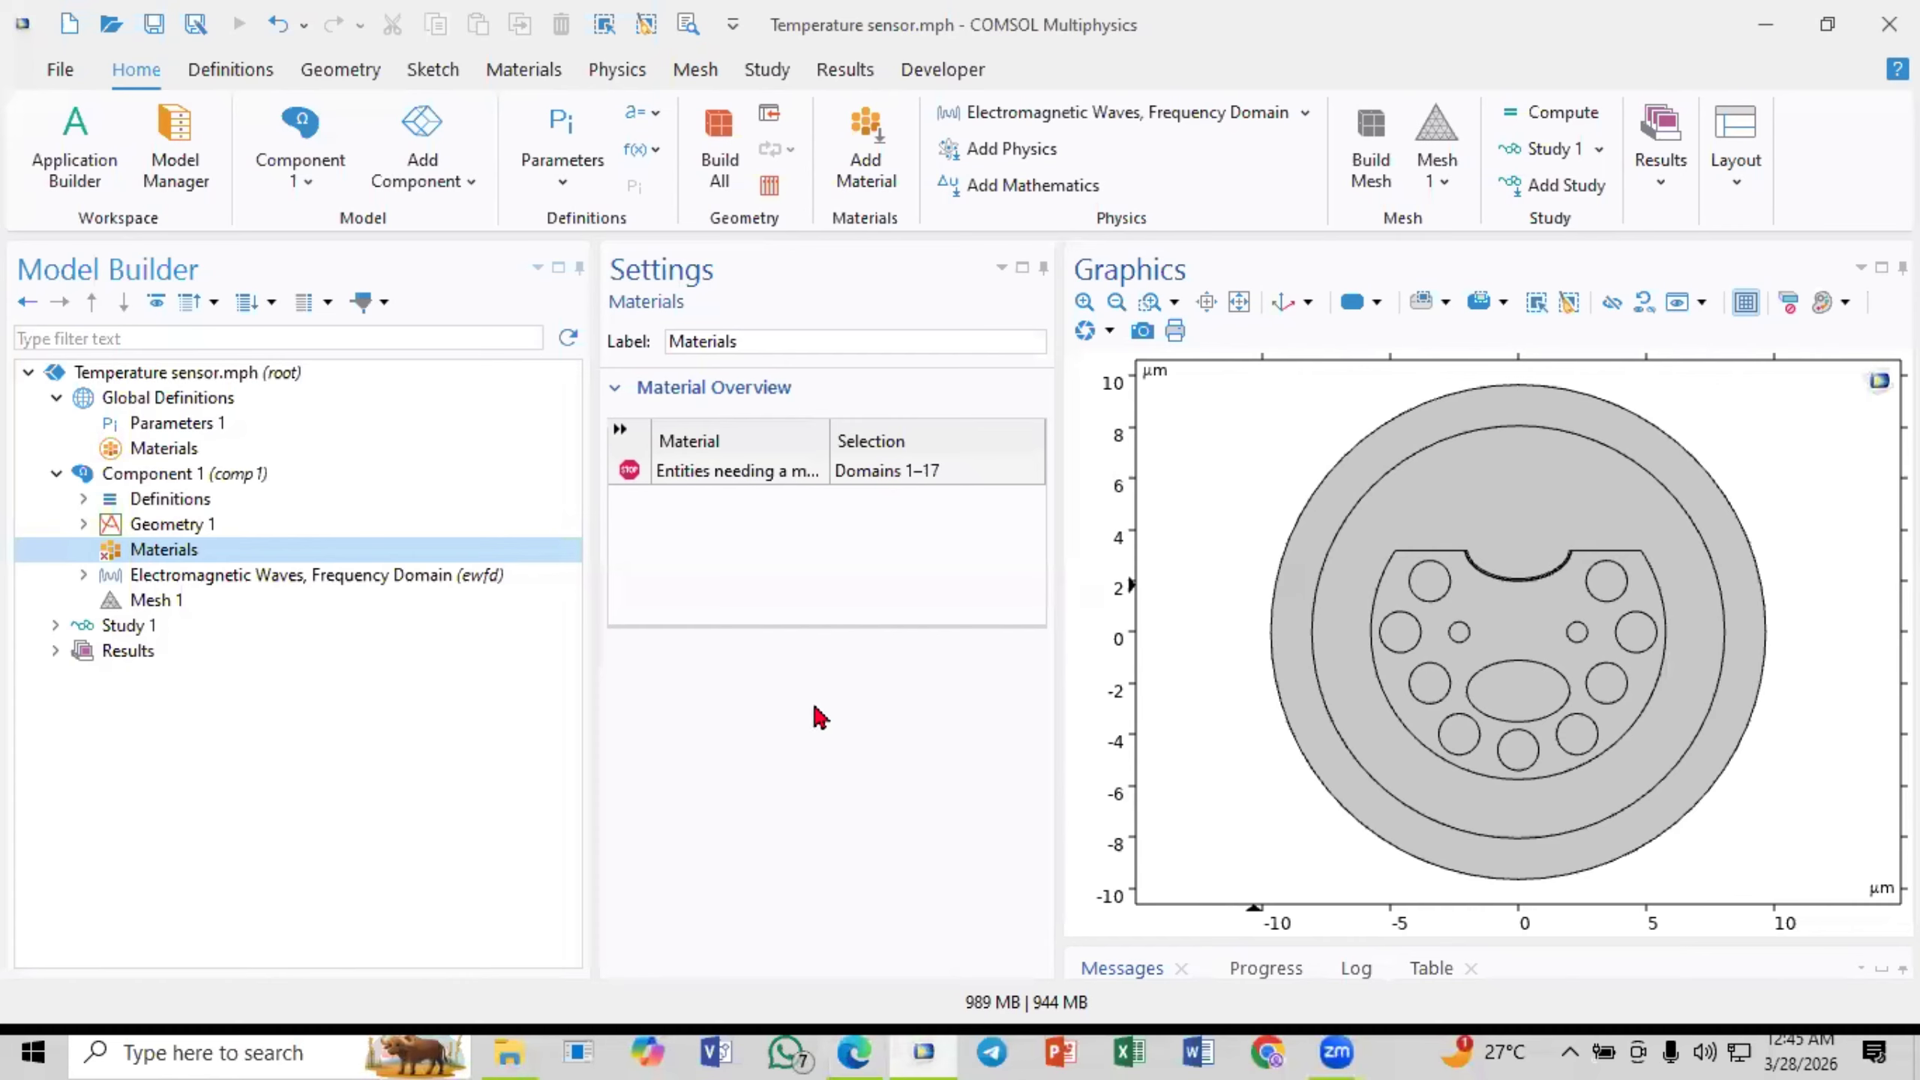
left_click(162, 424)
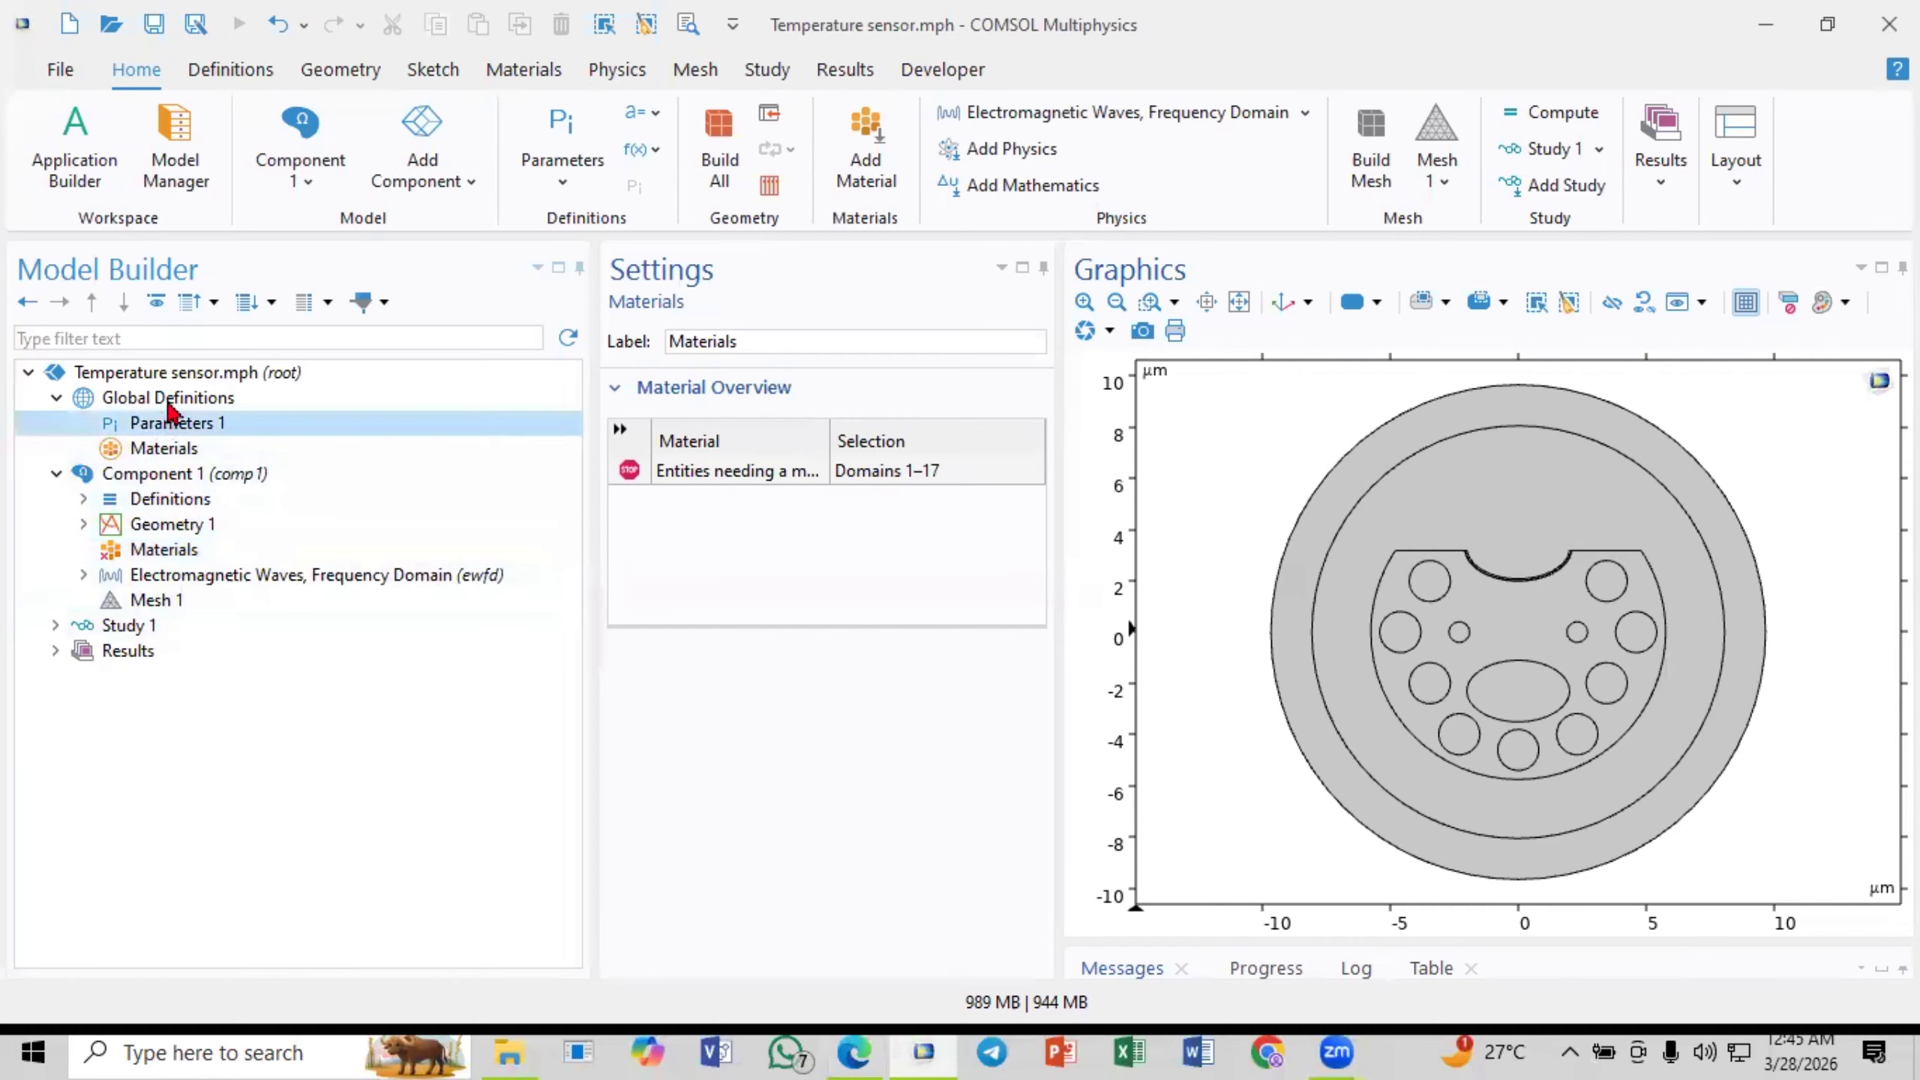
left_click(171, 406)
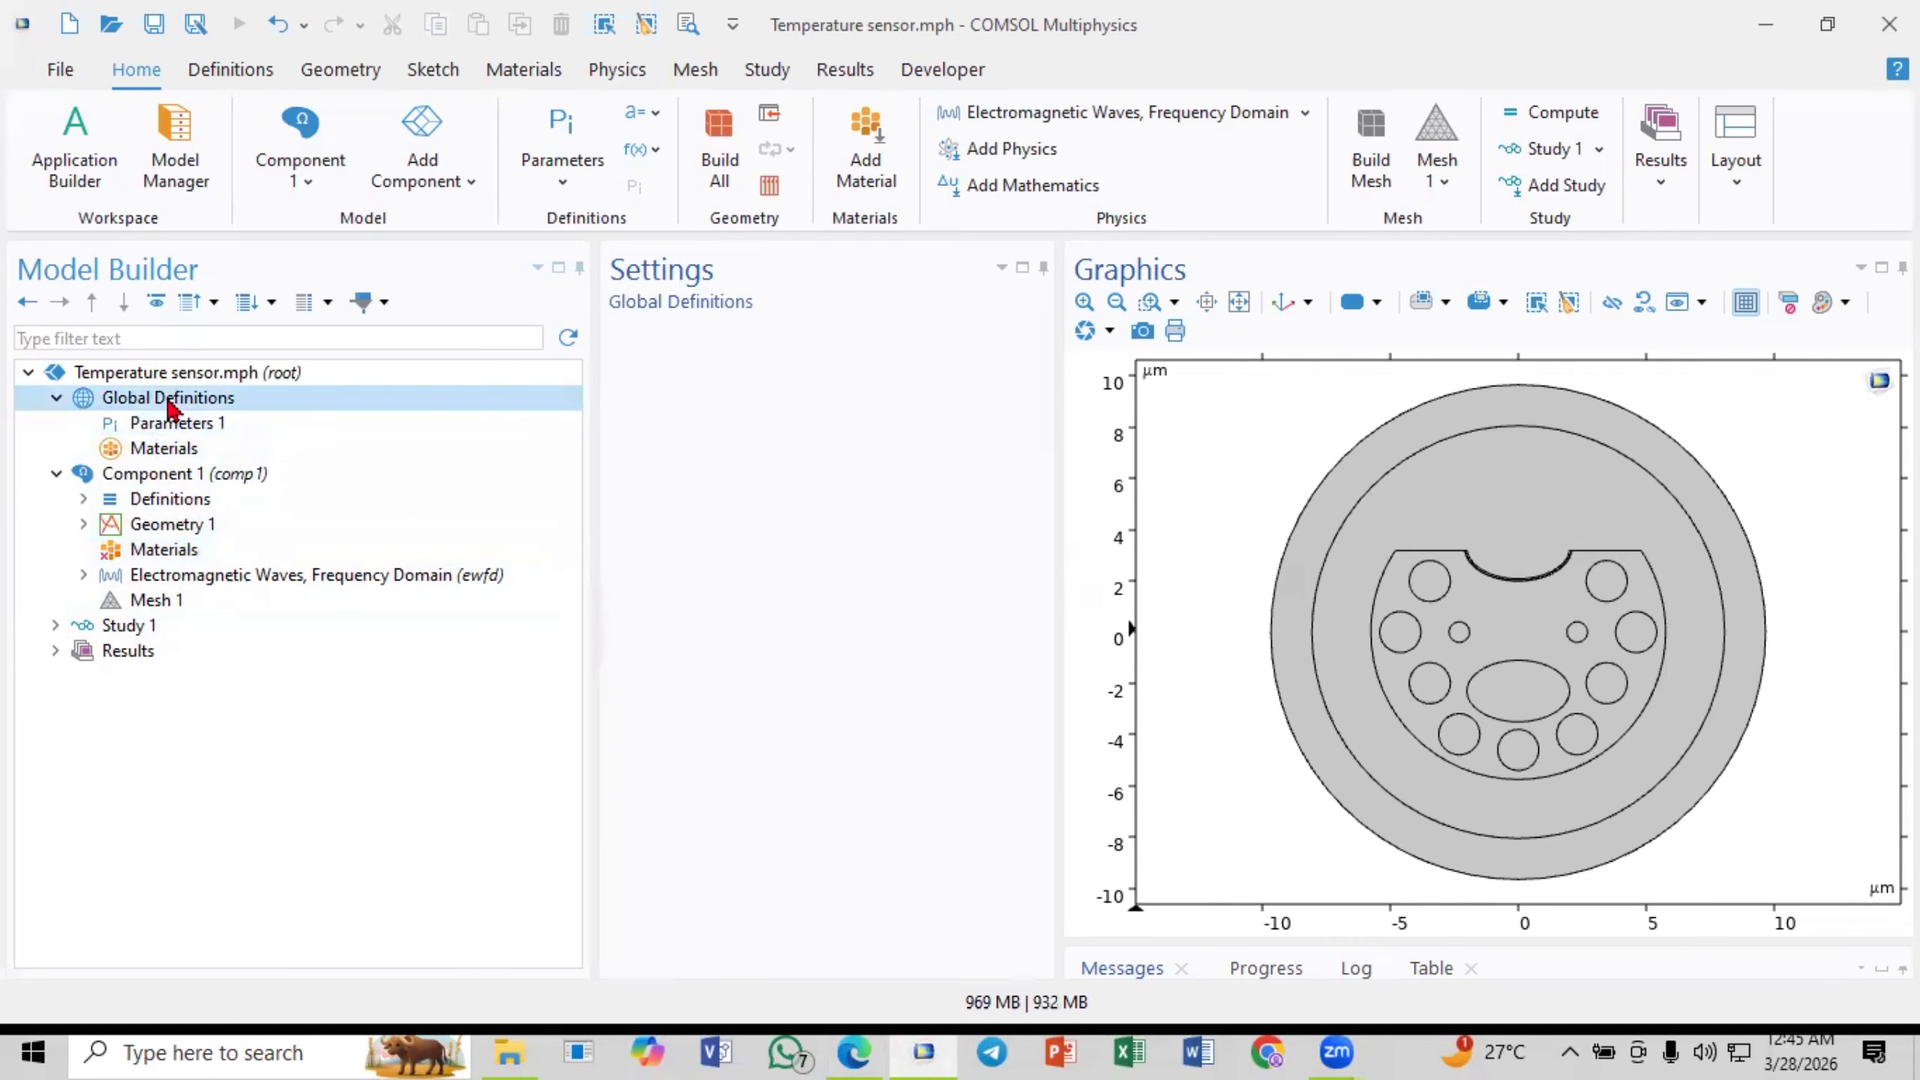
right_click(170, 403)
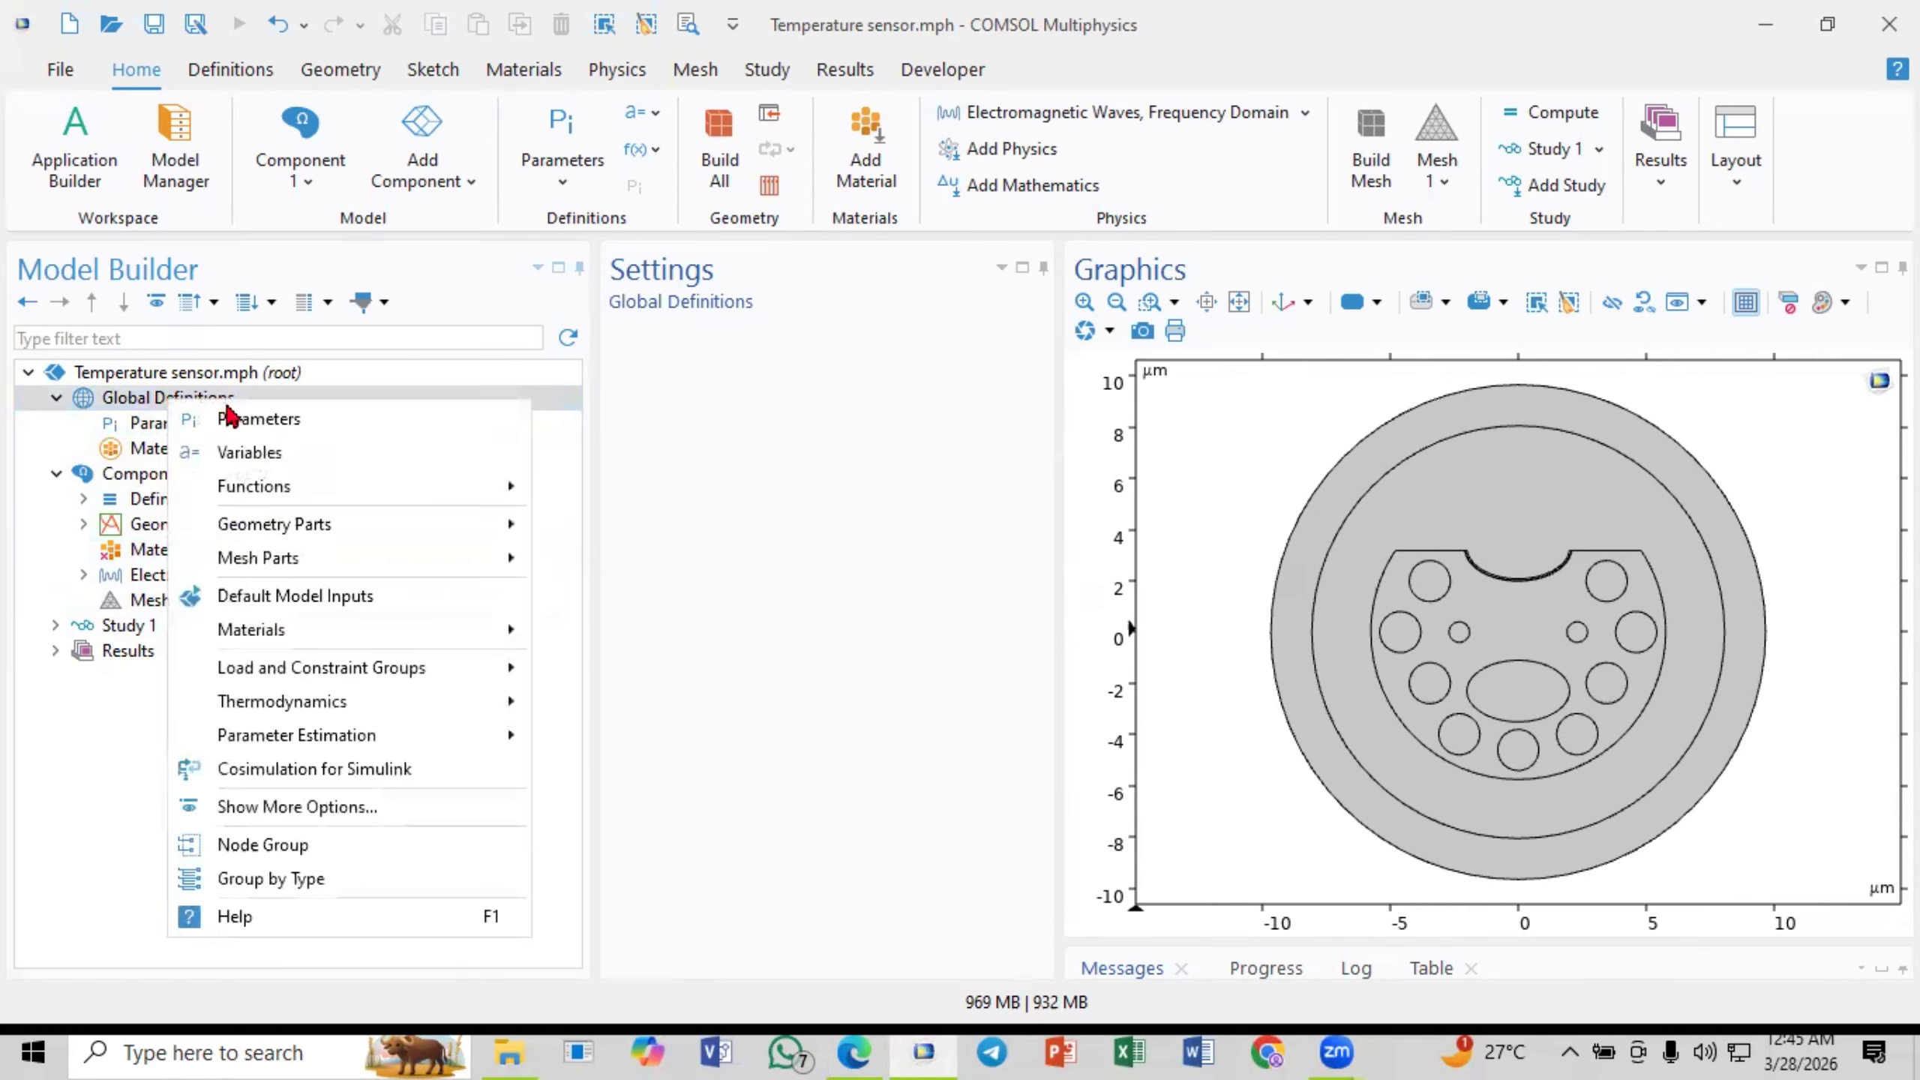
left_click(134, 402)
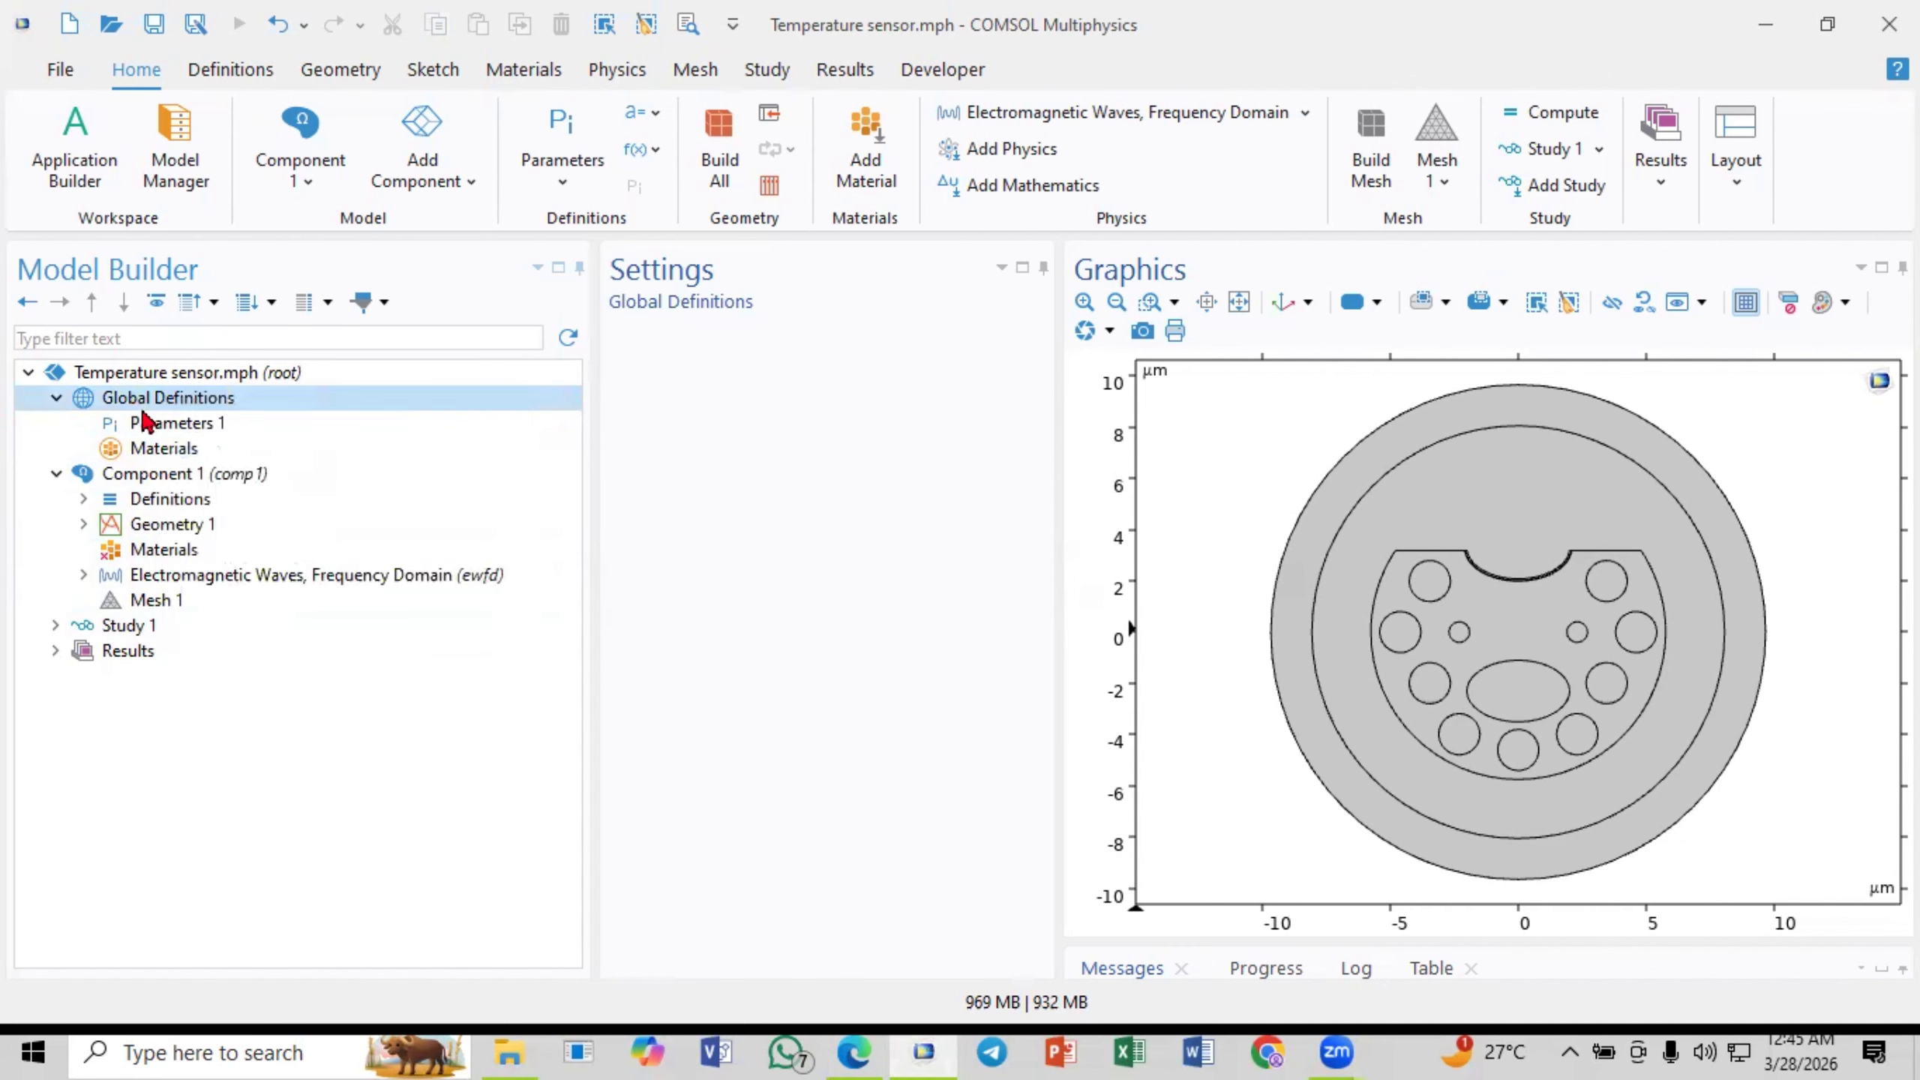
right_click(189, 400)
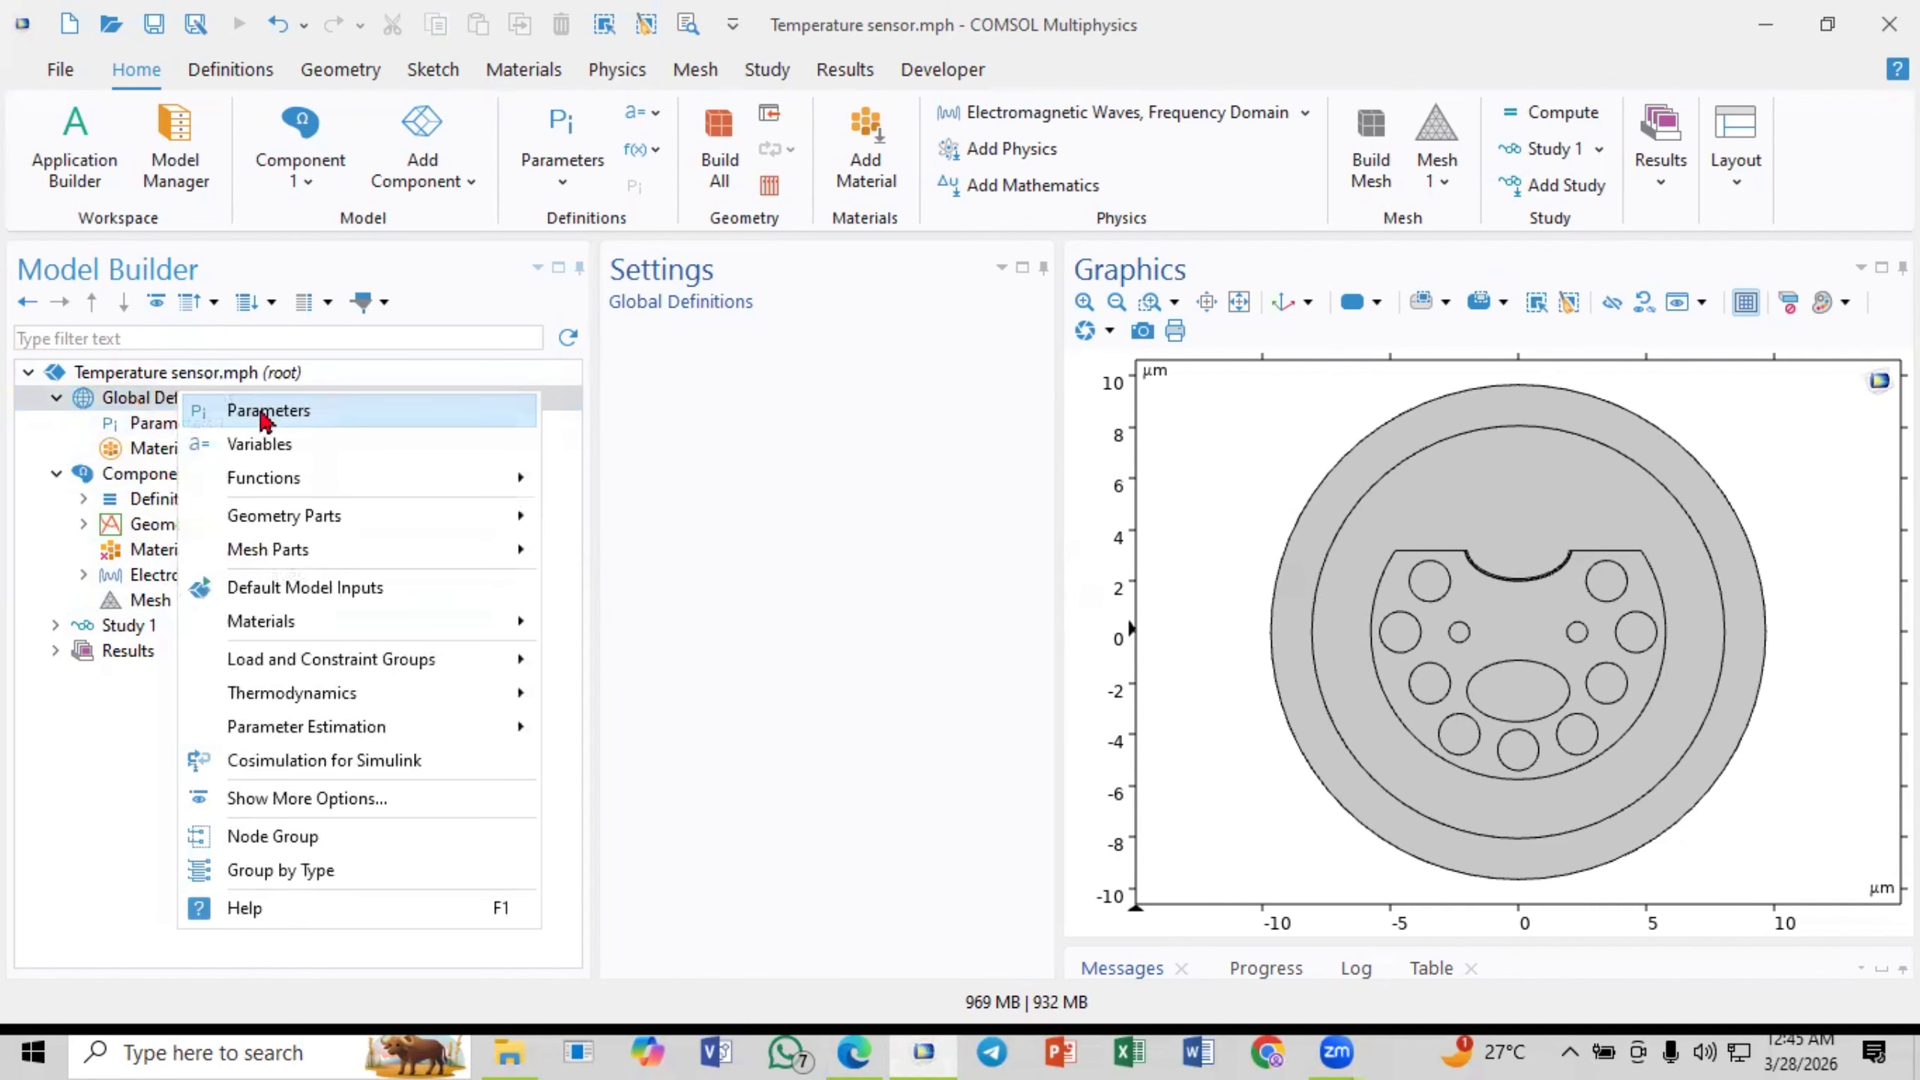
left_click(311, 418)
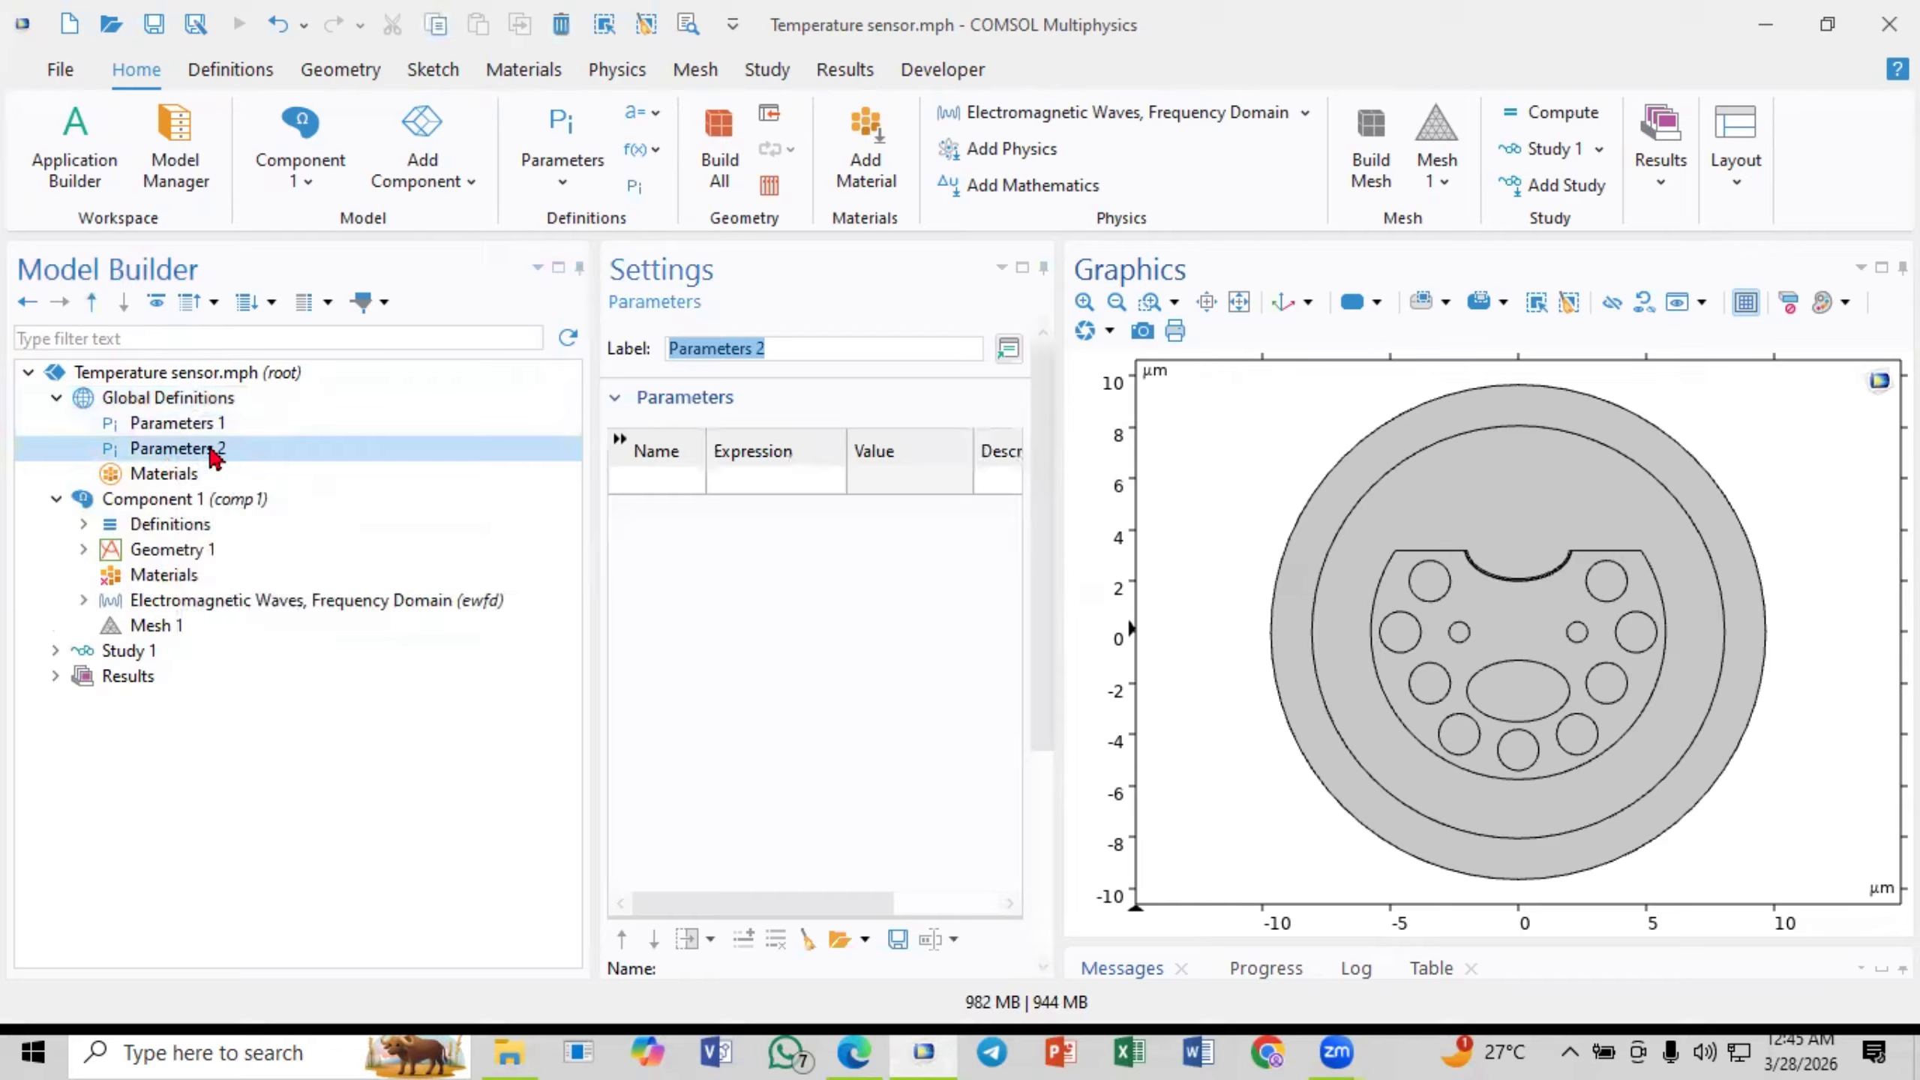
- Load the parameters from the text file PTS into the empty table of the new Parameters node
left_click(663, 478)
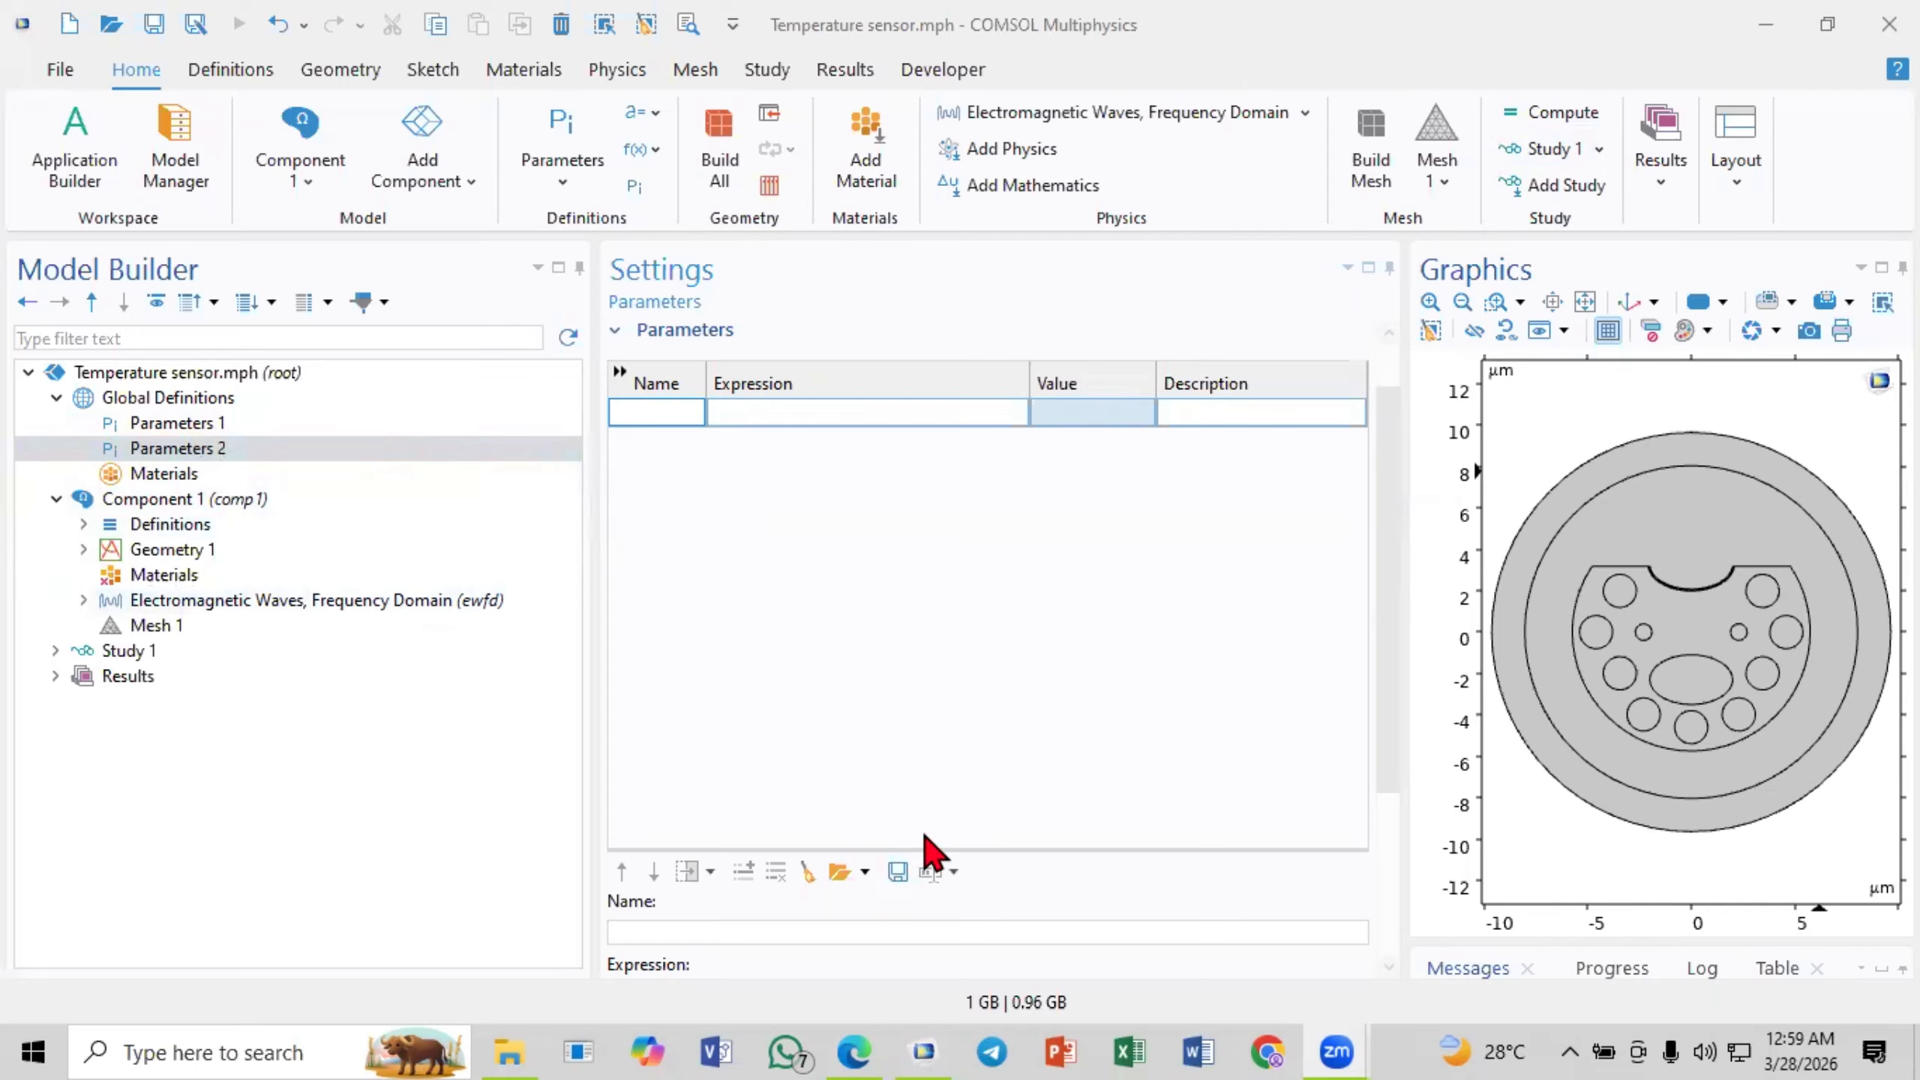
left_click(838, 872)
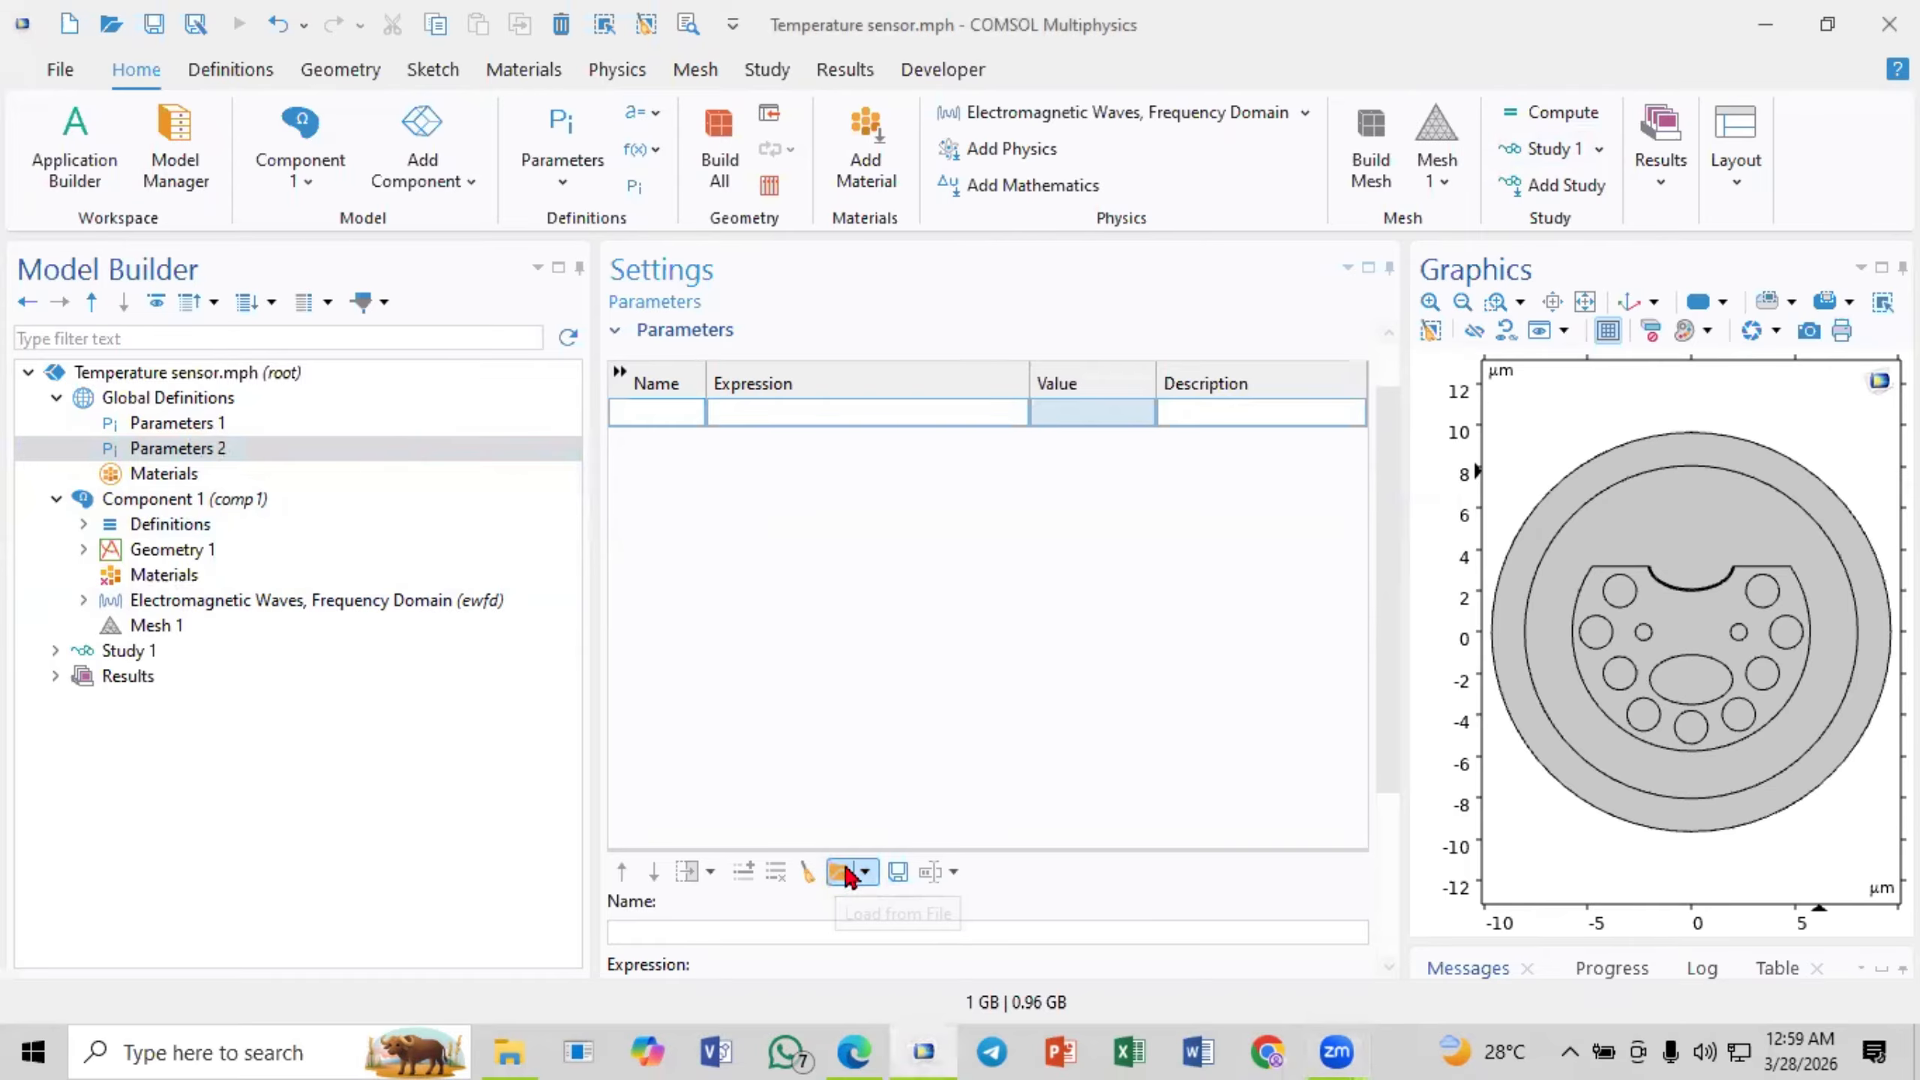
left_click(502, 231)
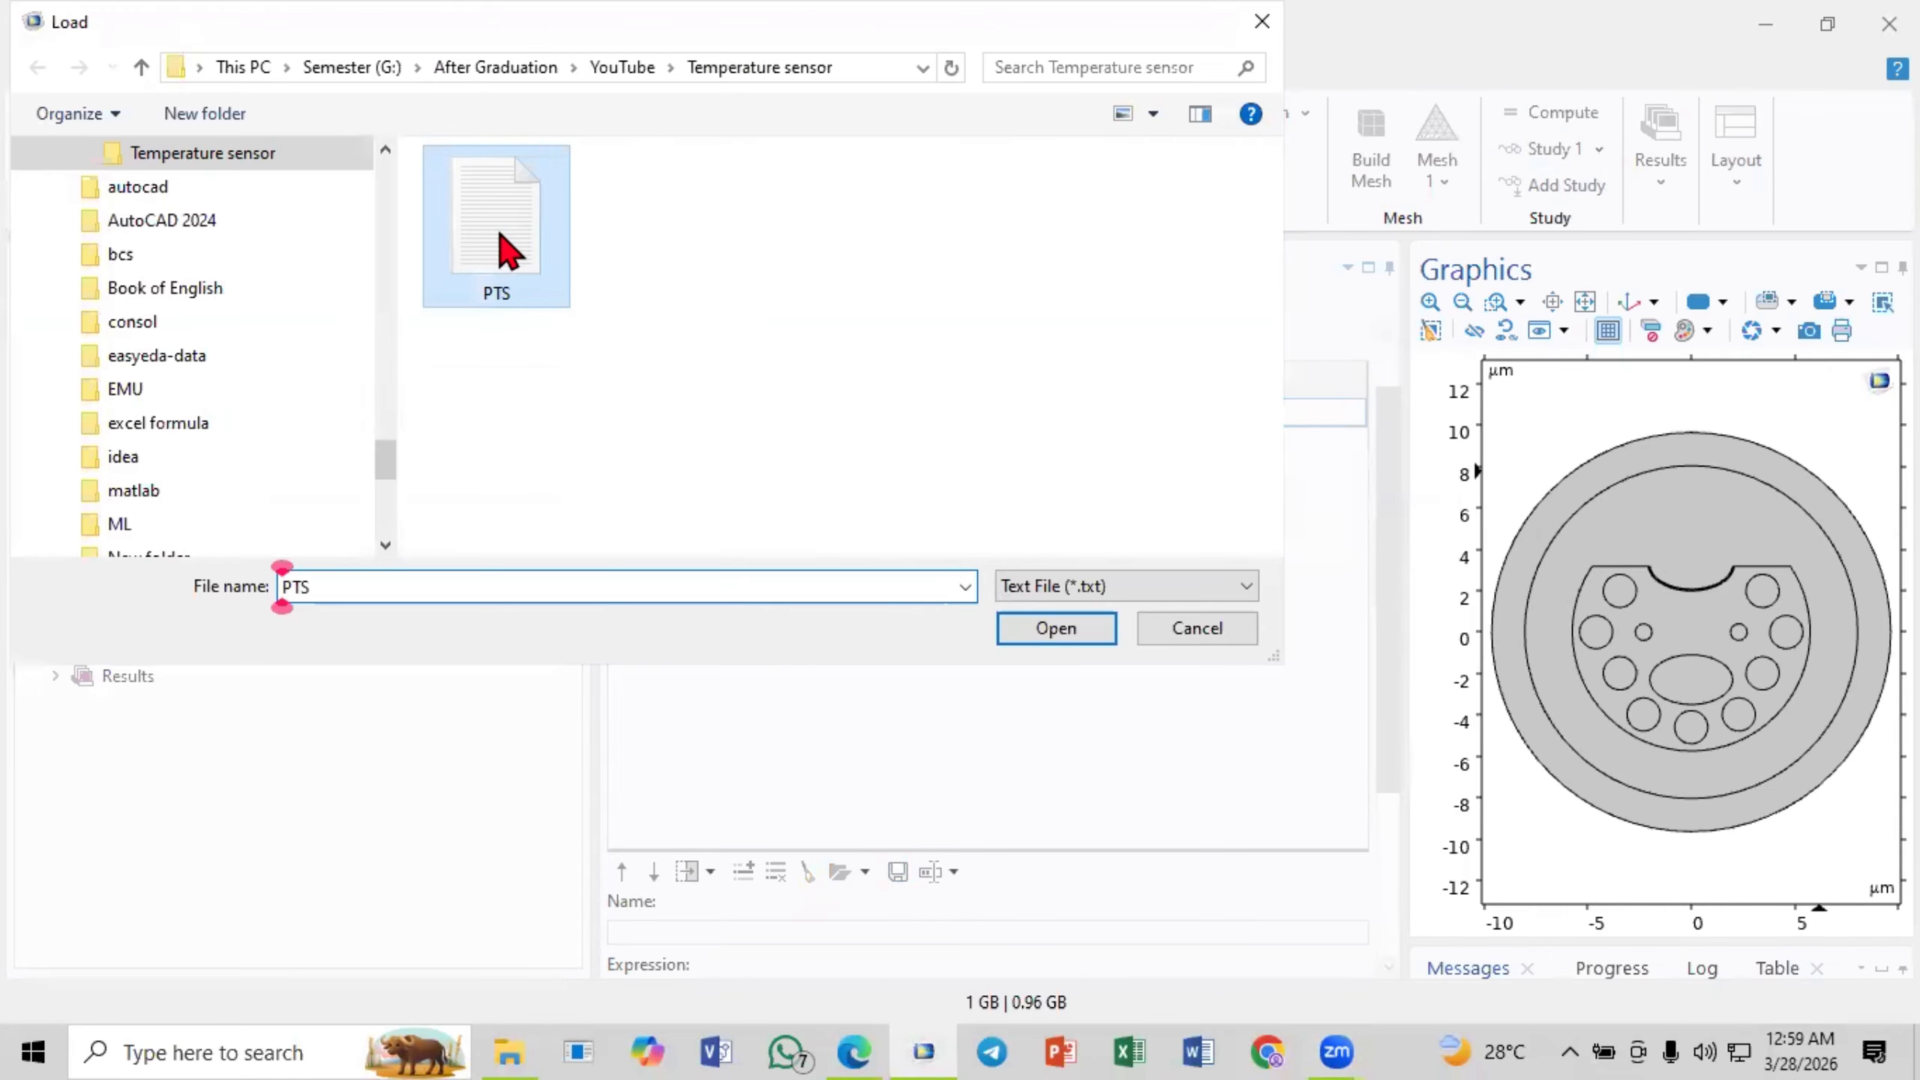
left_click(1056, 628)
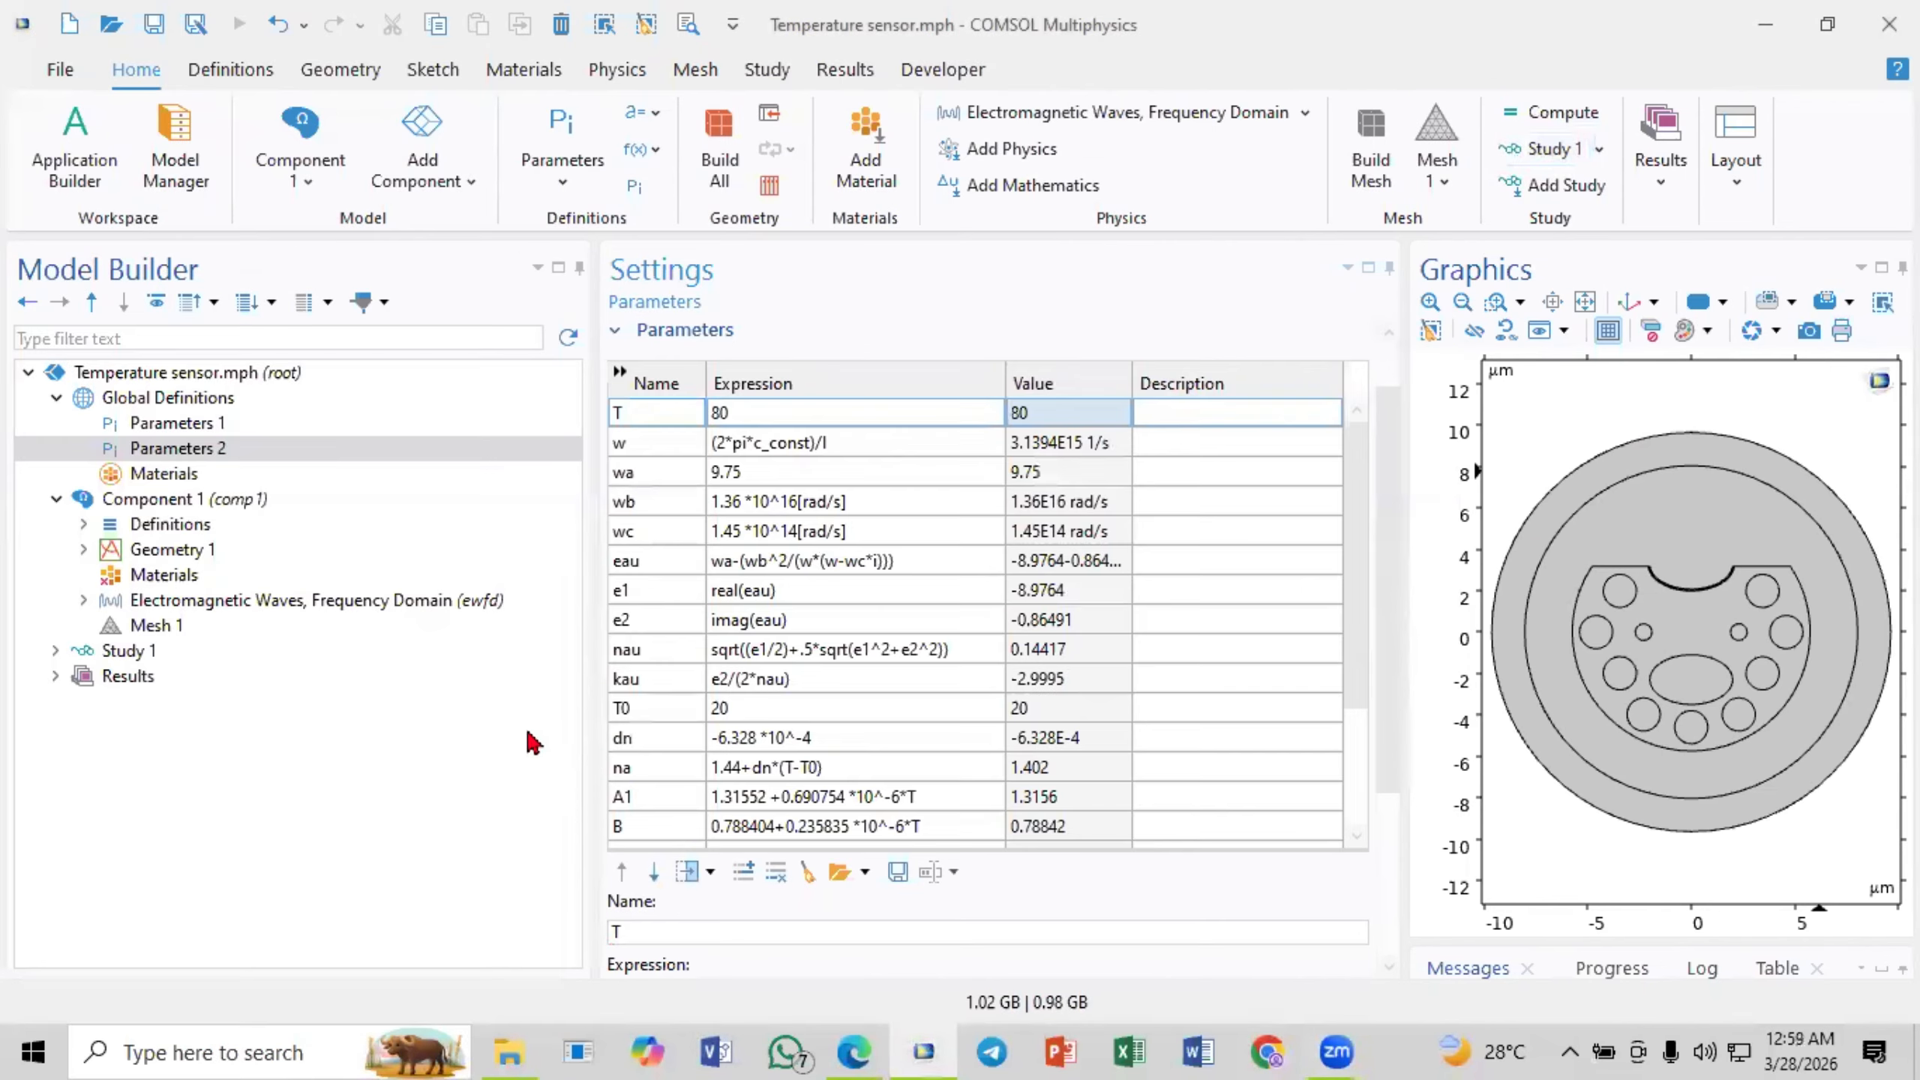
- Review the loaded parameter table, examining the expressions for T and w
left_click(812, 476)
scroll(801, 595, "down", 3)
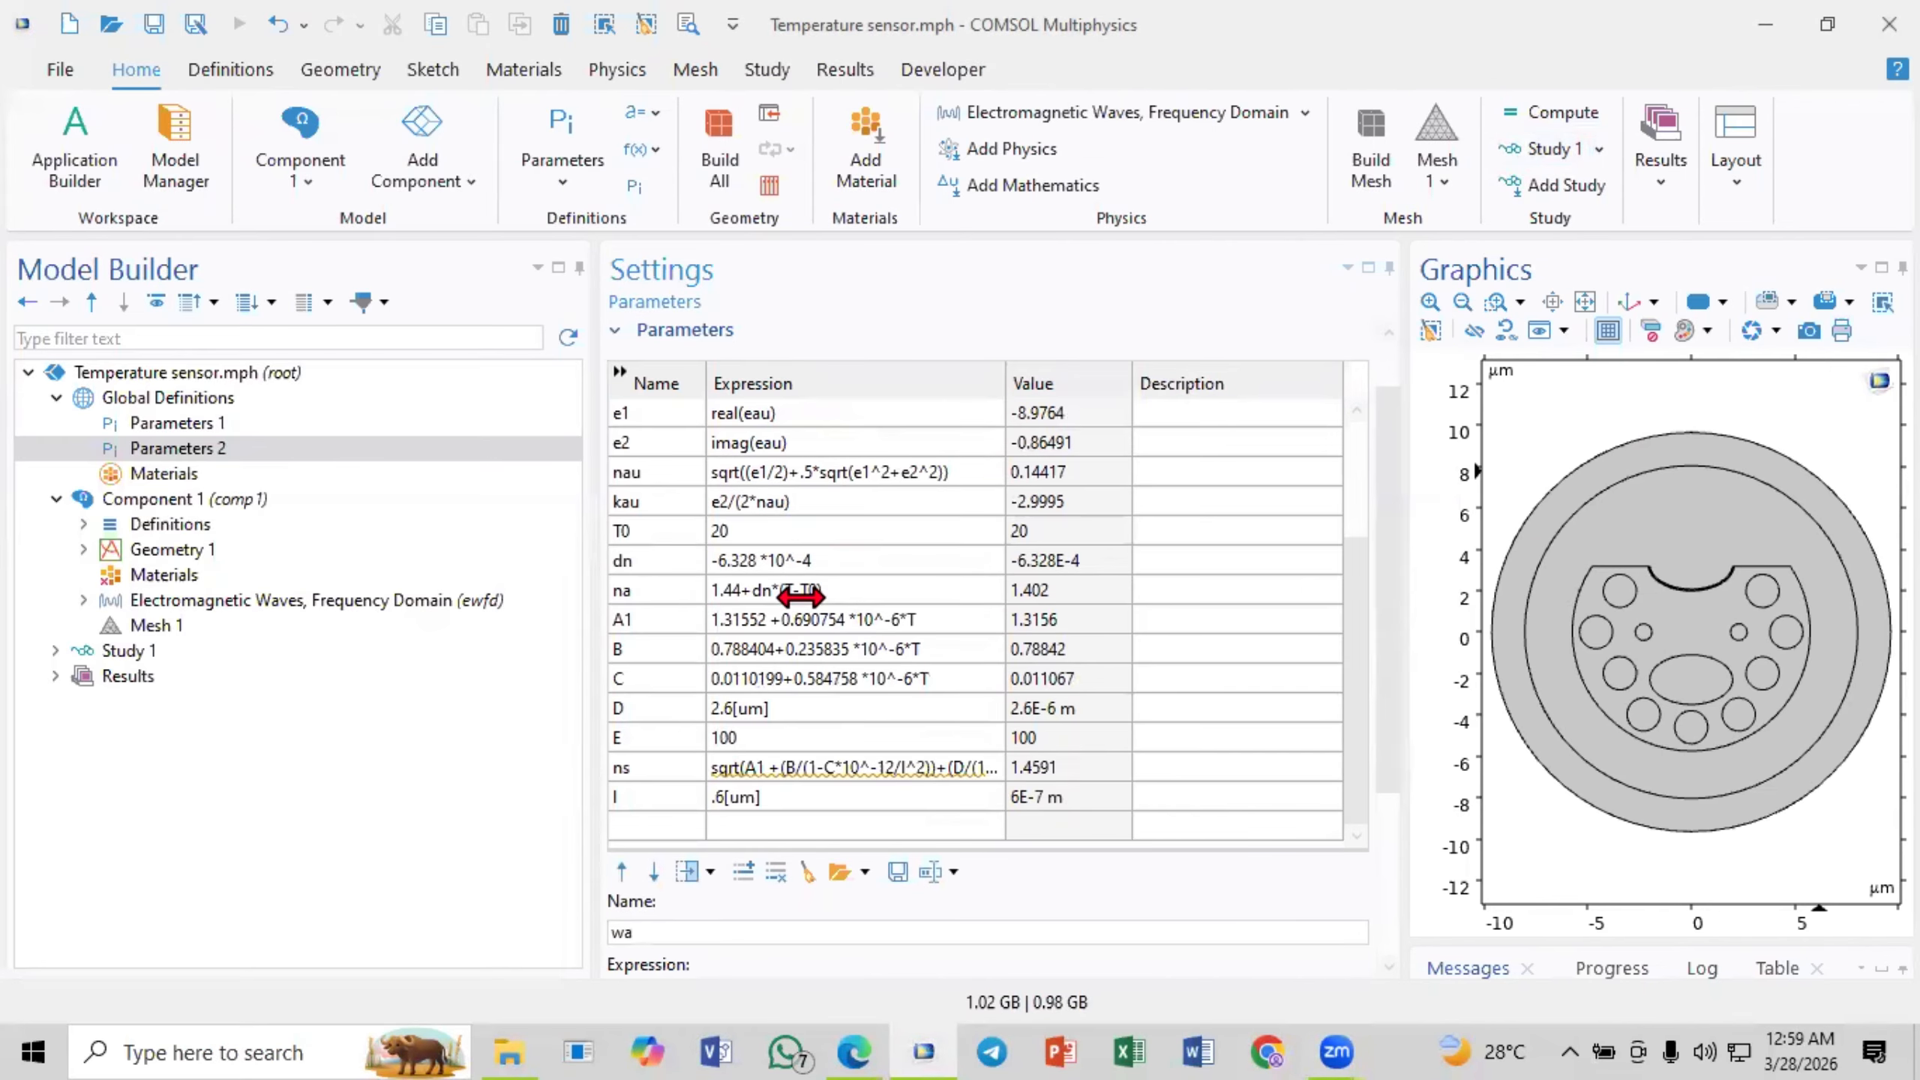
scroll(801, 596, "up", 3)
scroll(801, 598, "down", 3)
scroll(800, 600, "up", 3)
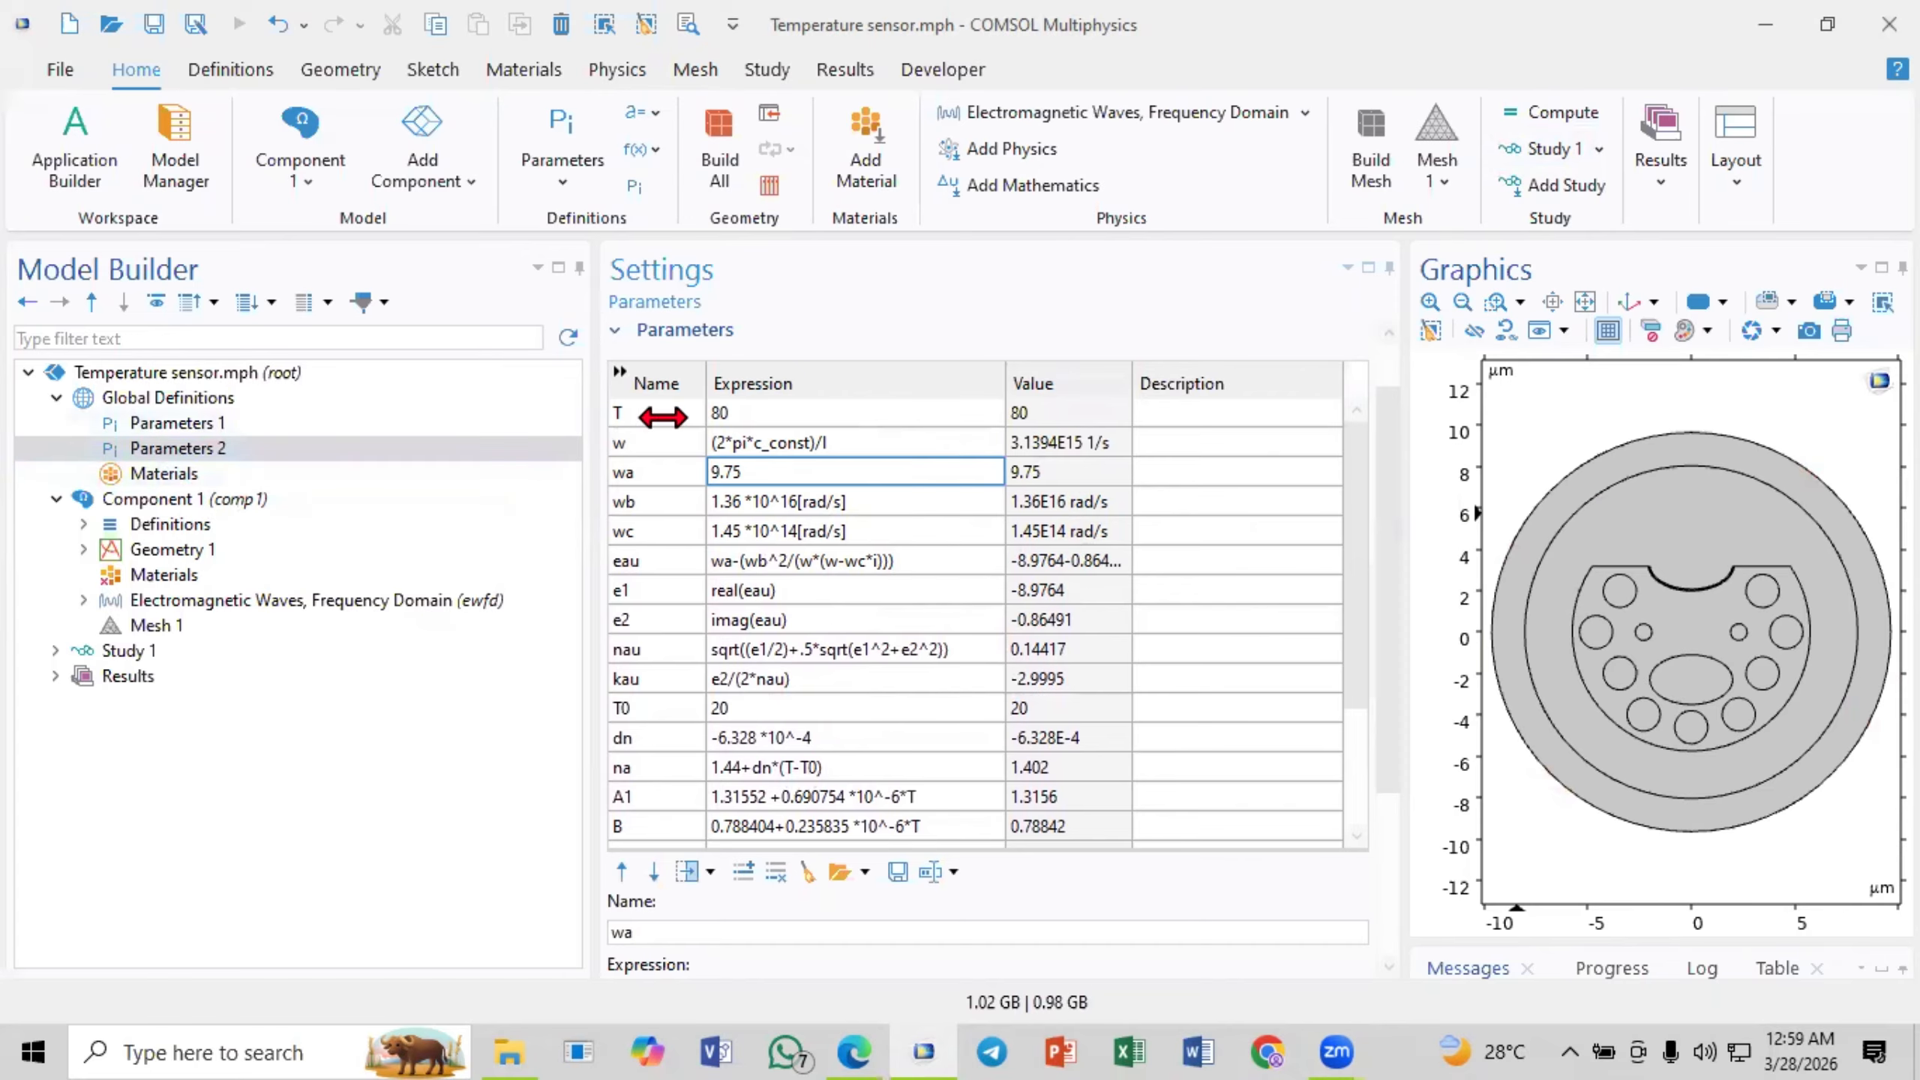
left_click(756, 417)
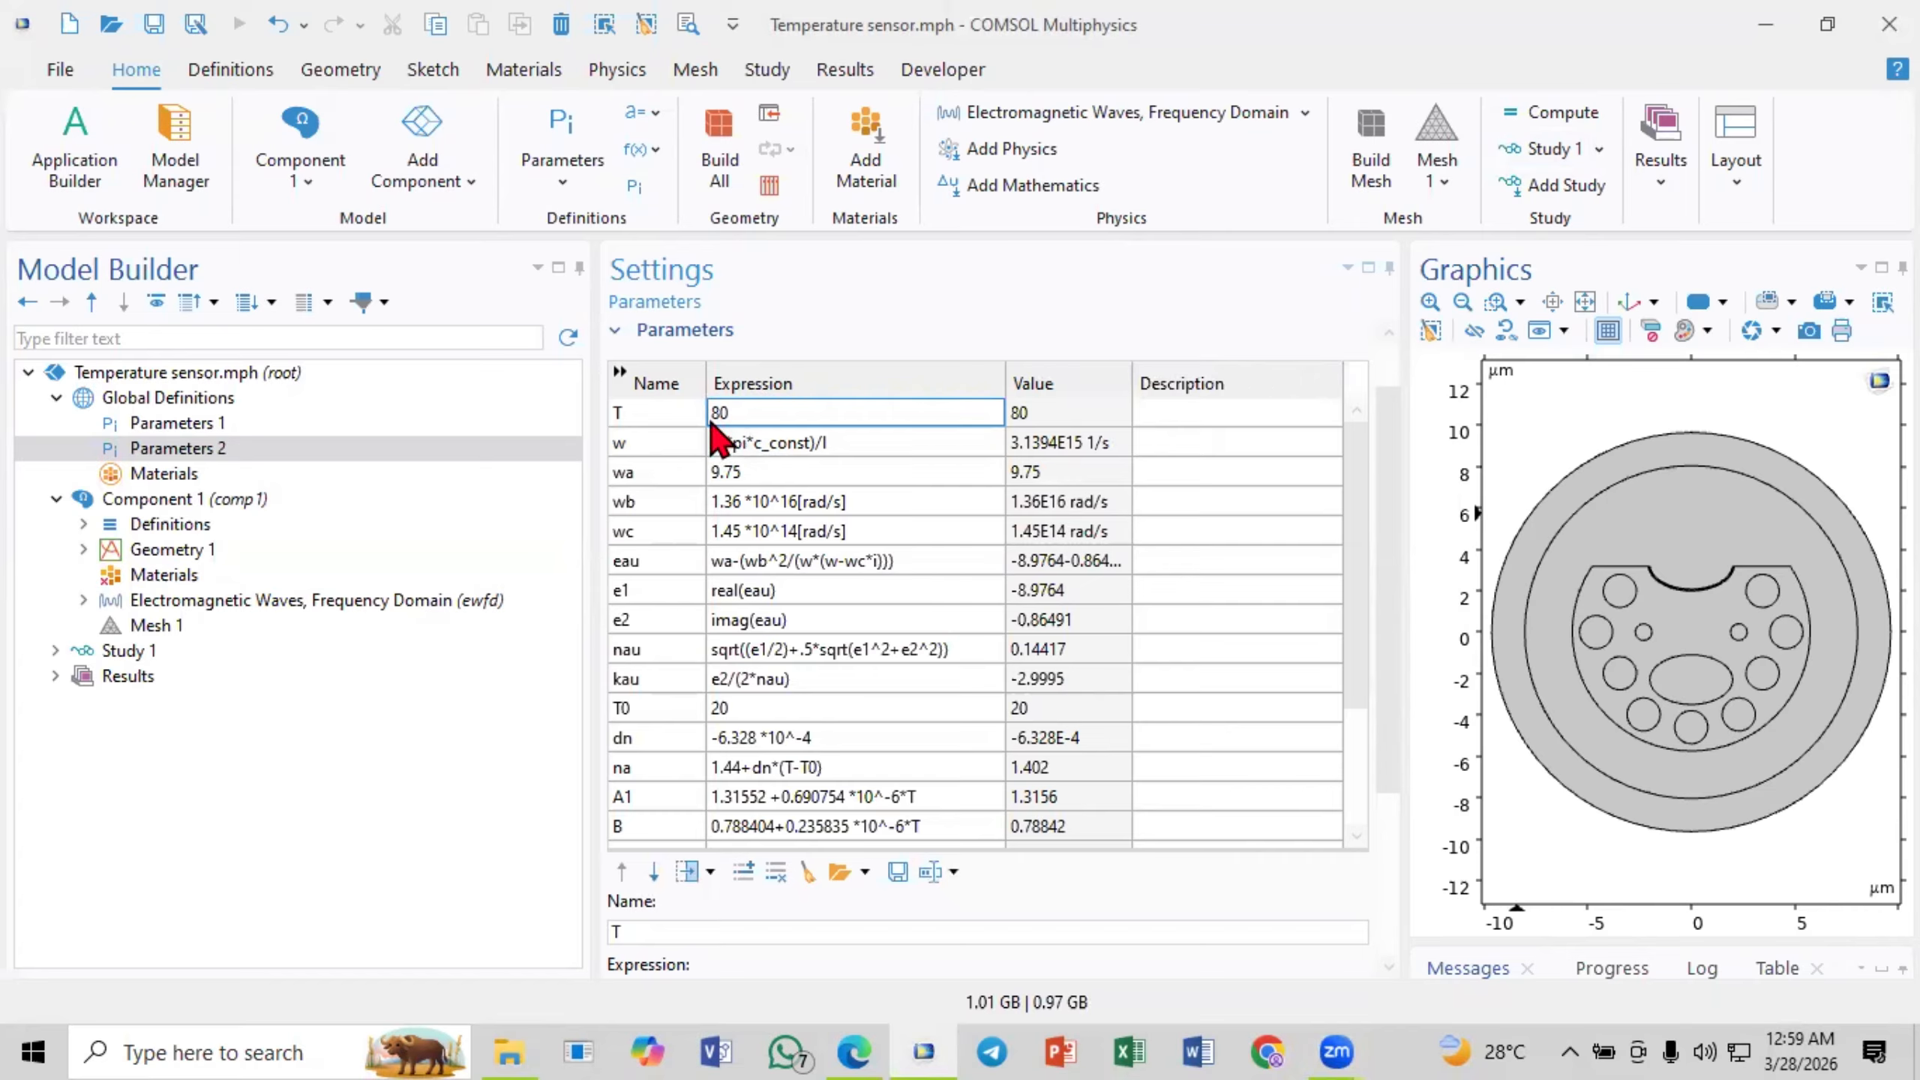
left_click(746, 447)
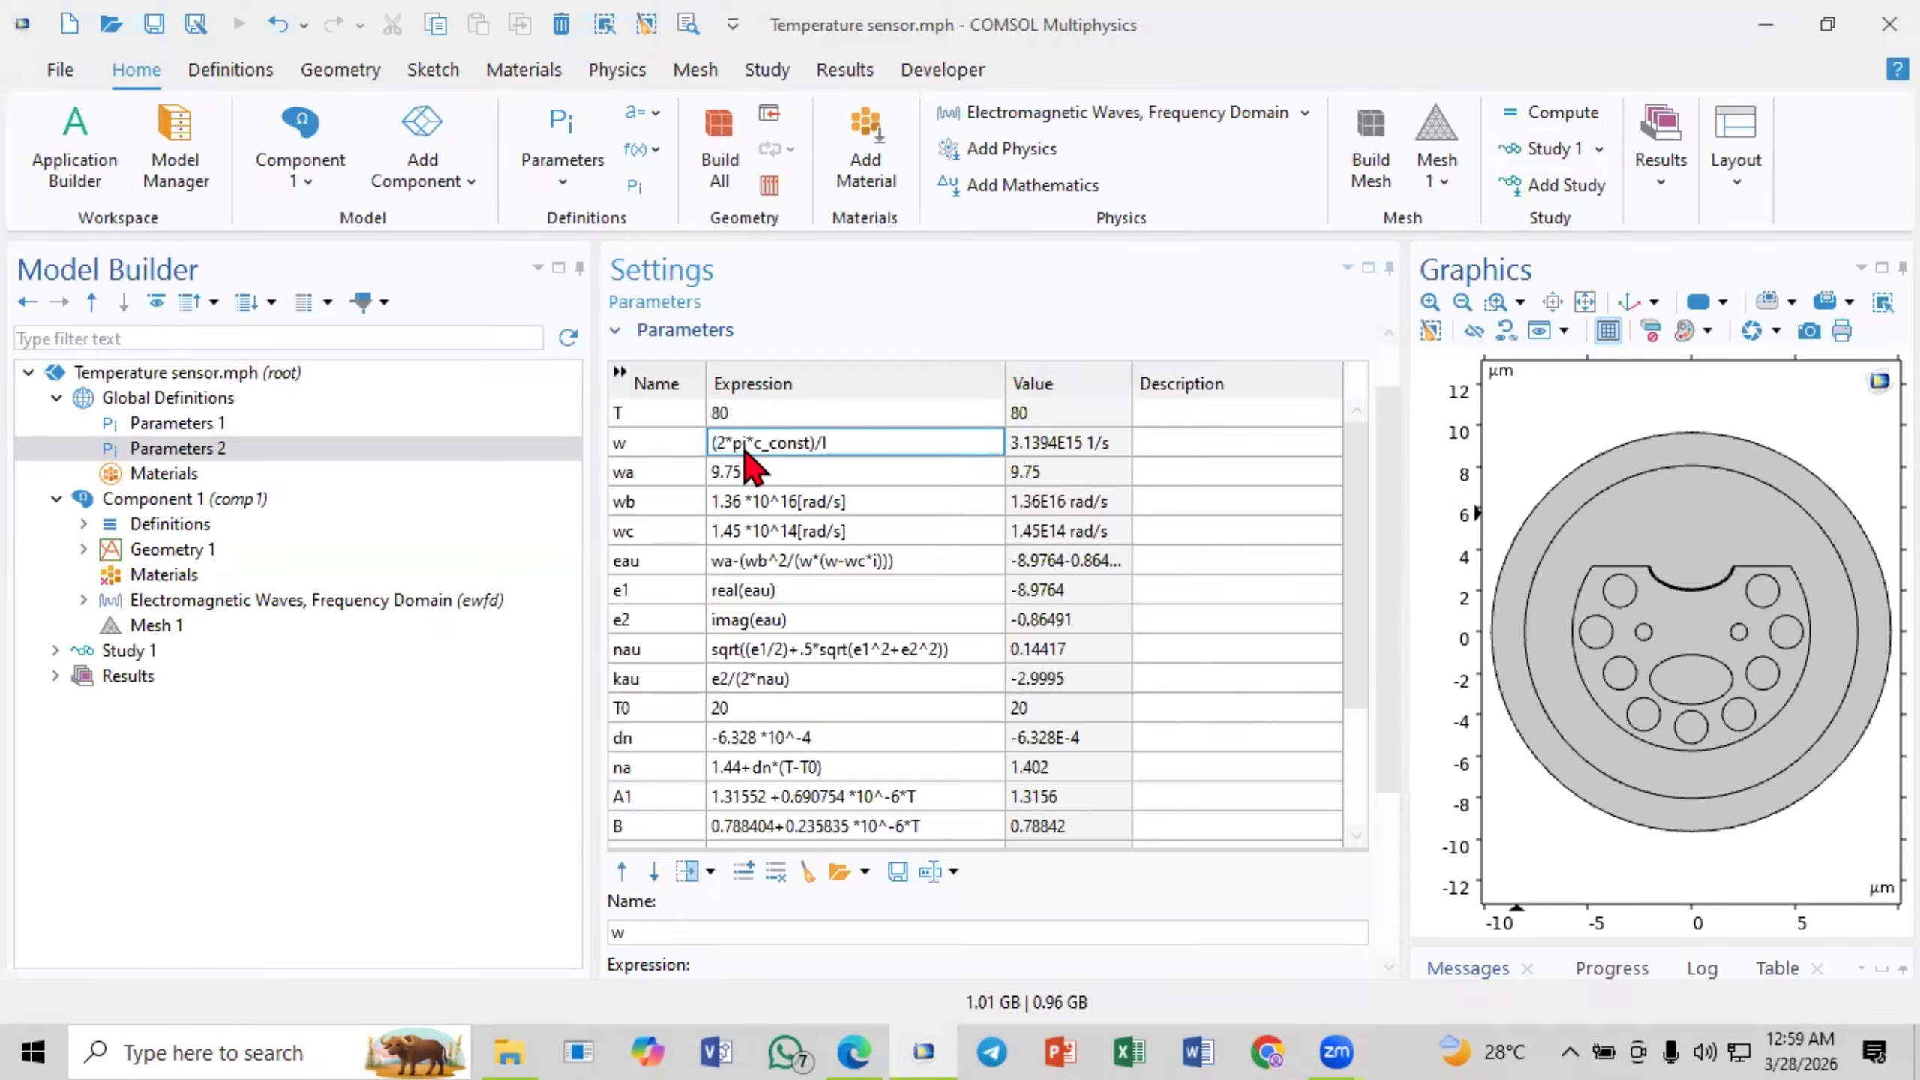
- Switch to the paper in the browser and underline the gold permittivity term in equation (1)
left_click(860, 1009)
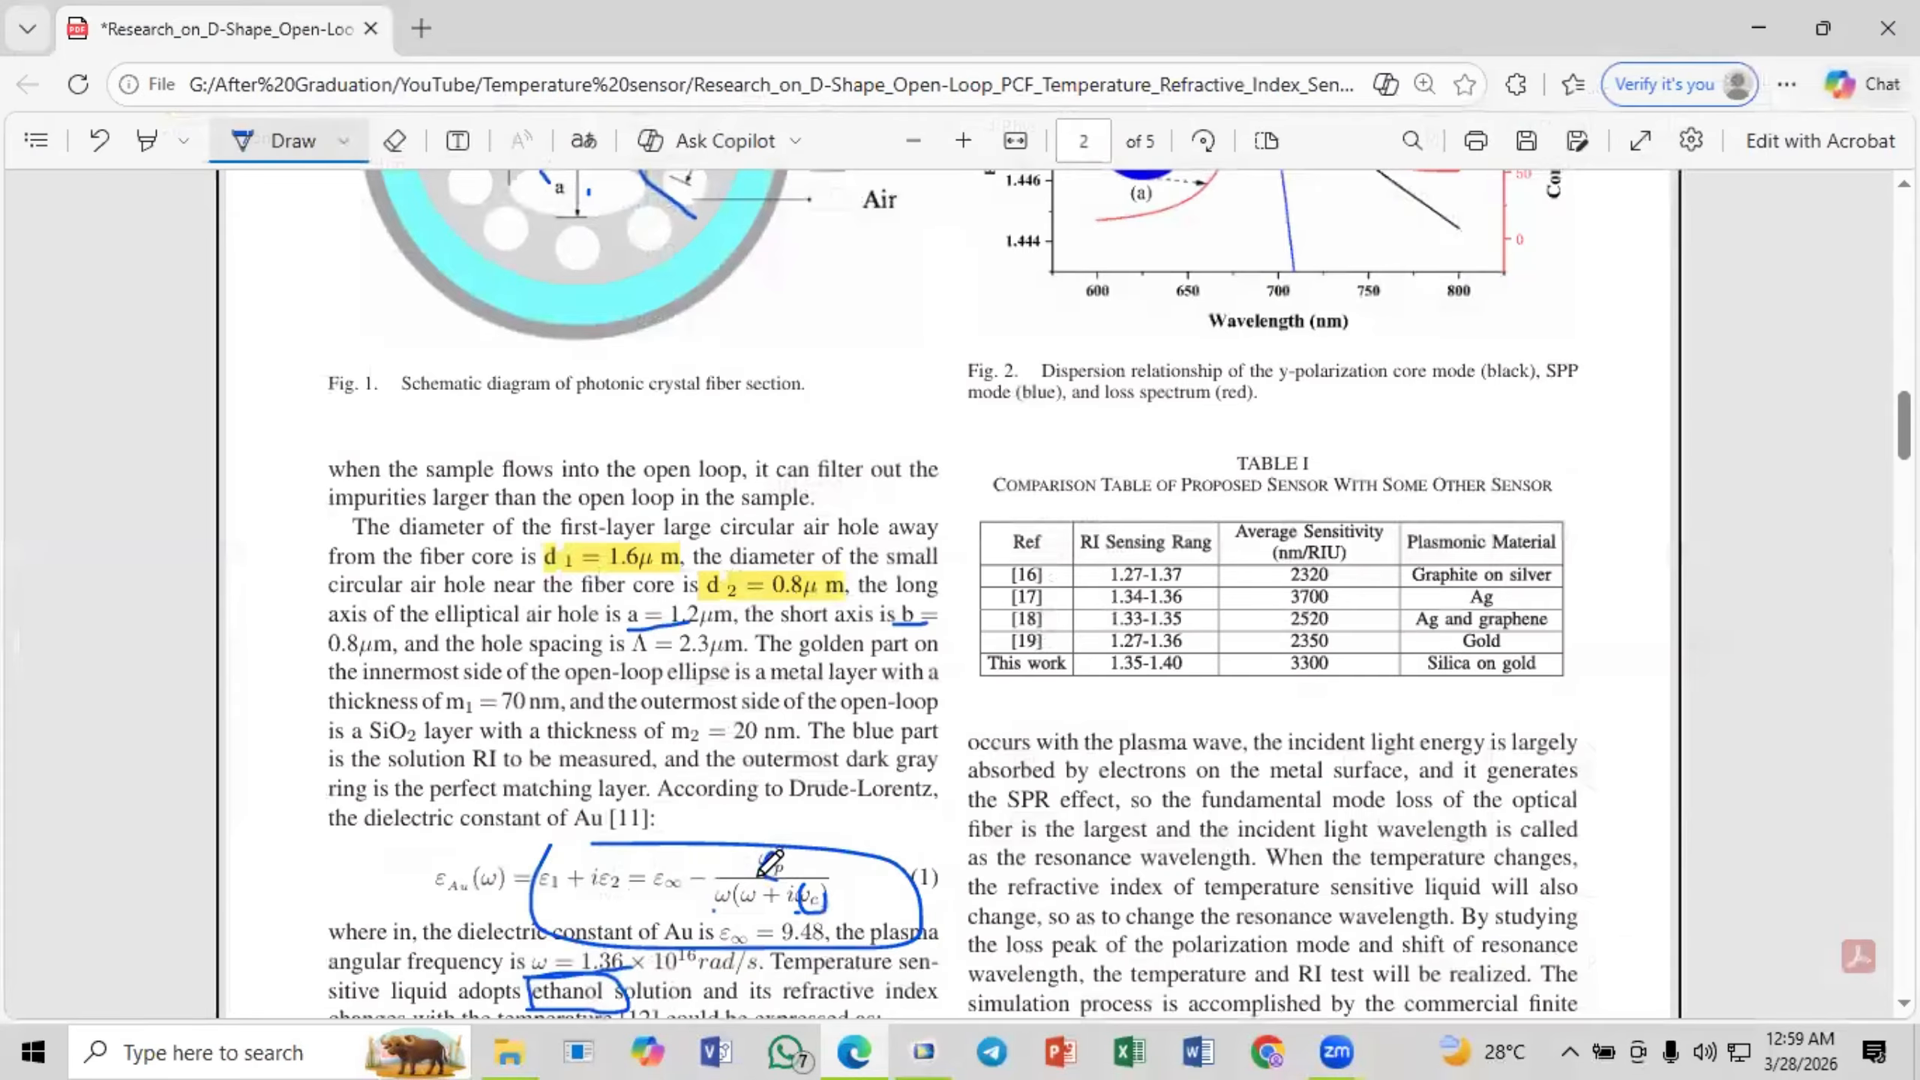
scroll(743, 861, "down", 3)
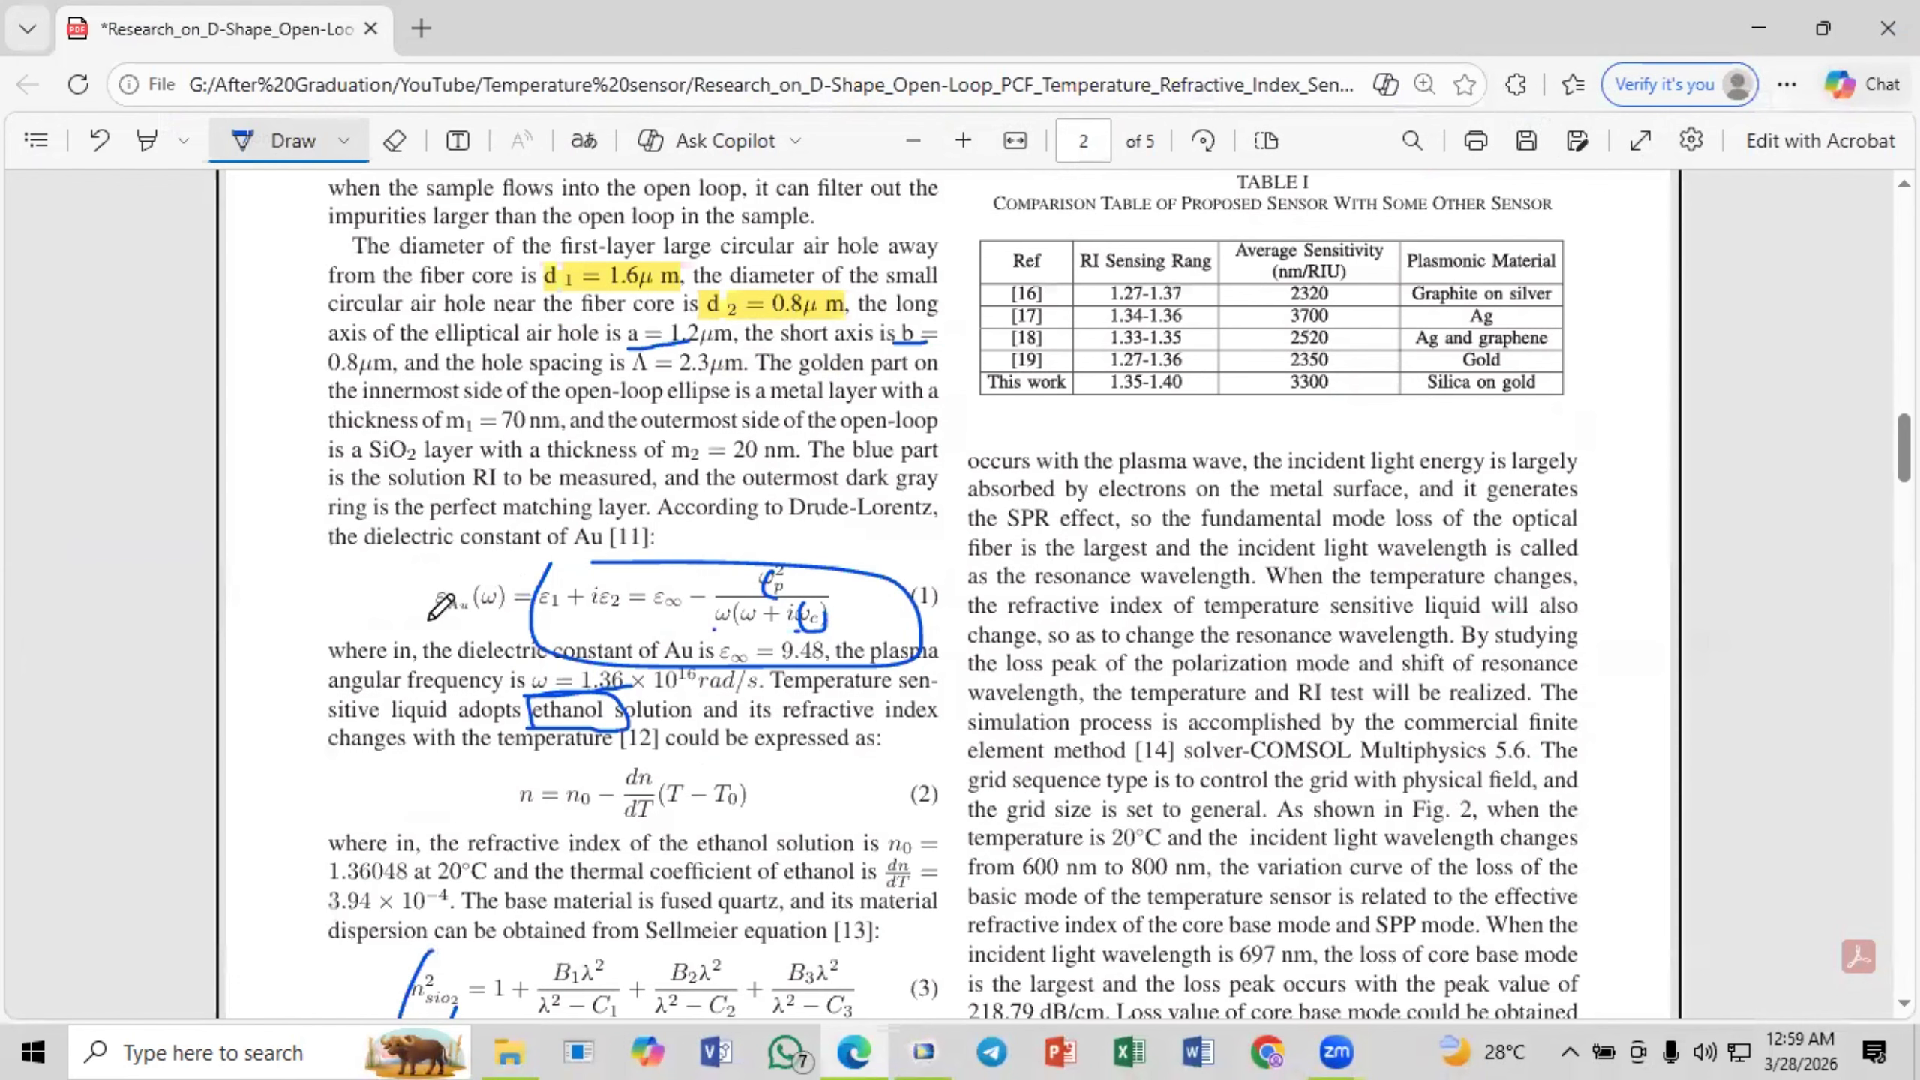
left_click_drag(419, 623, 489, 626)
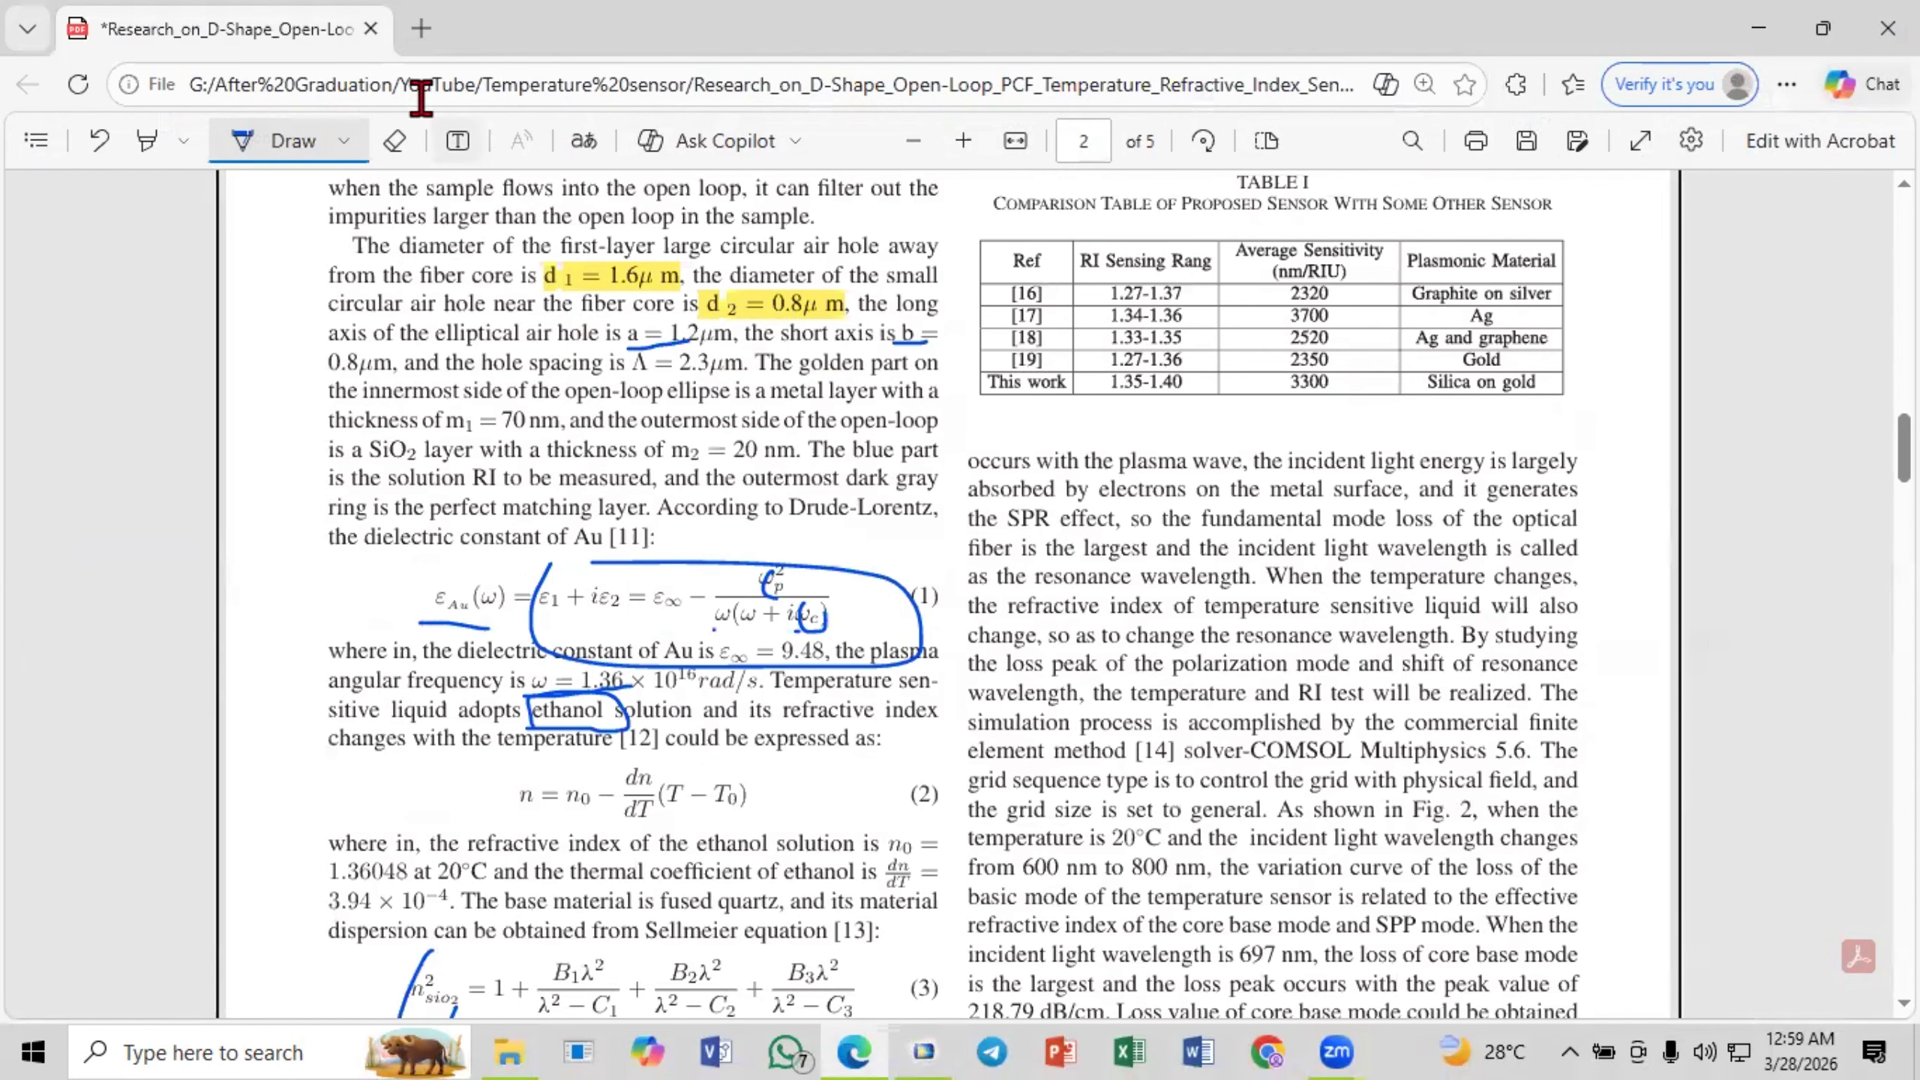
- Erase the ink loops around equation (1) and "ethanol", and circle the ε∞ term, the ωp² numerator and the denominator
left_click(394, 141)
mouse_move(765, 506)
left_mouse_down()
mouse_move(786, 587)
mouse_move(822, 576)
mouse_move(567, 675)
mouse_move(625, 744)
left_mouse_up()
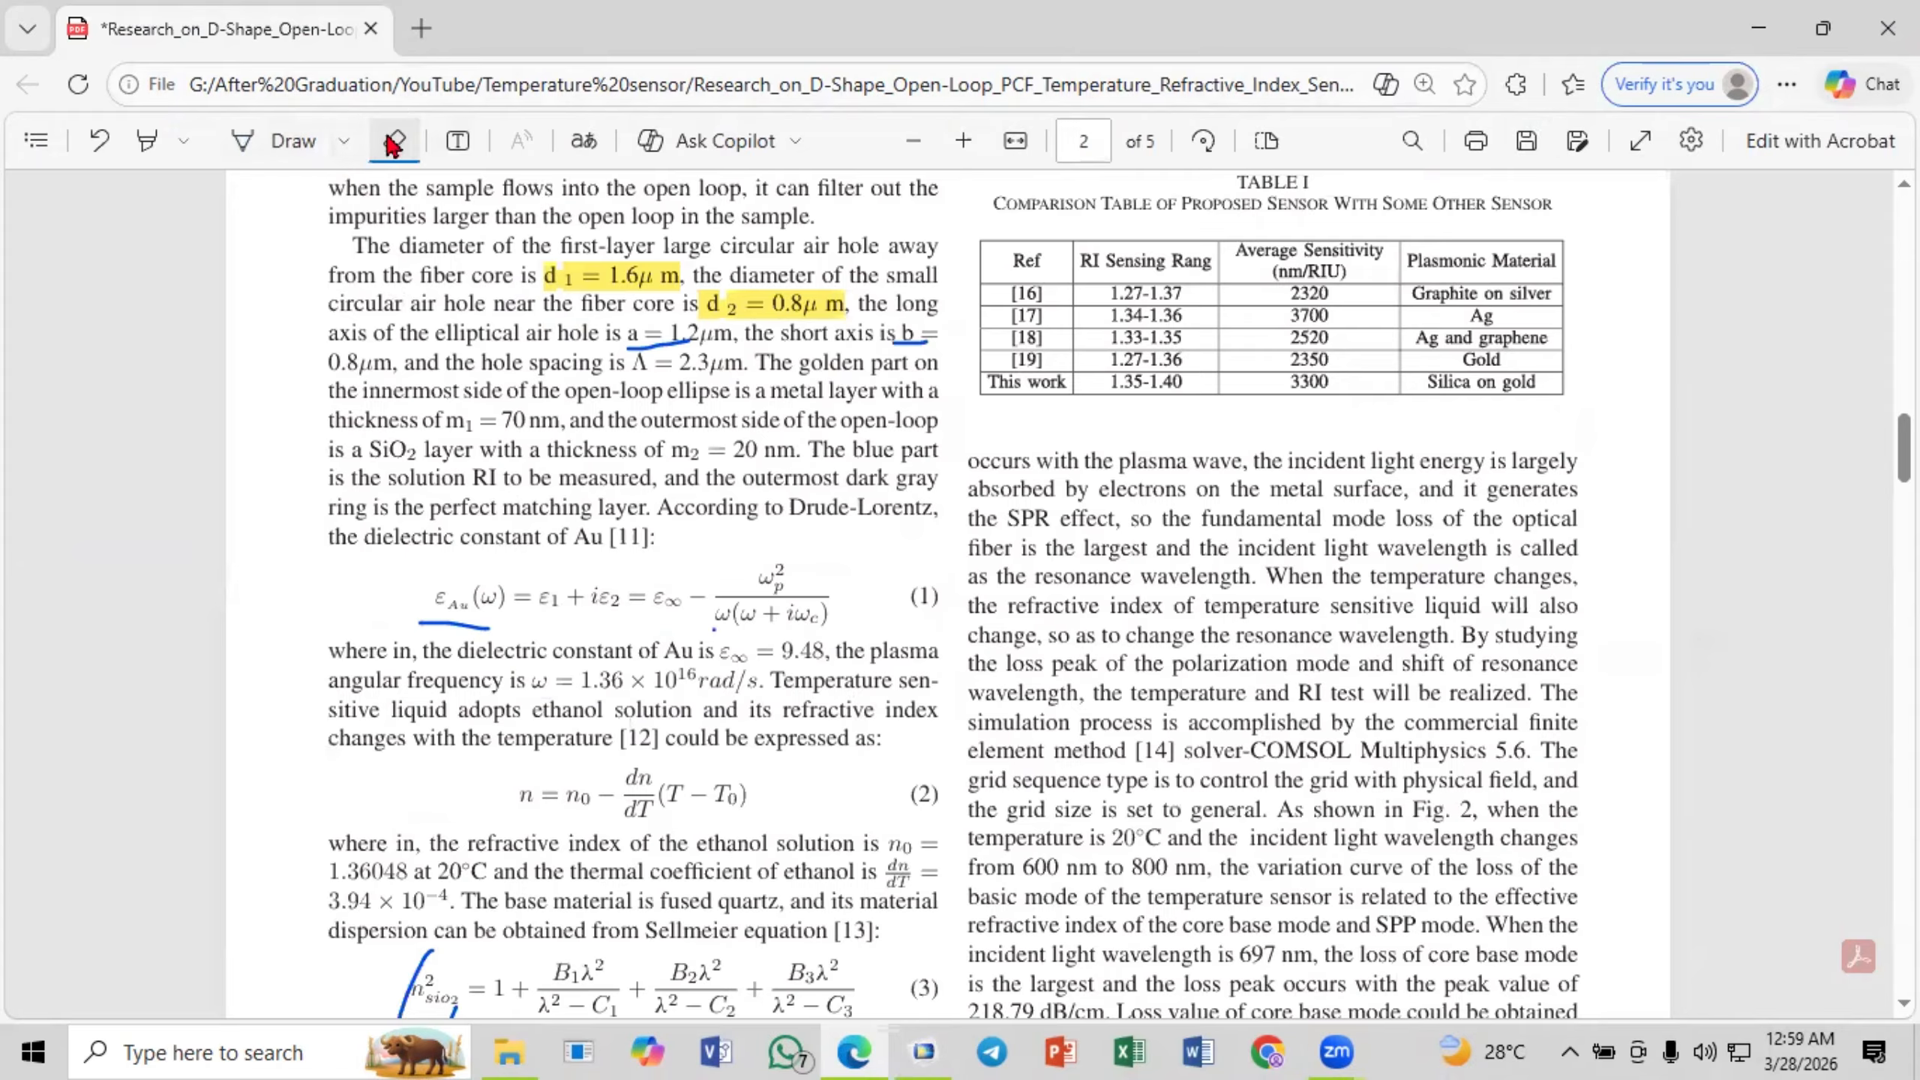
left_click(283, 143)
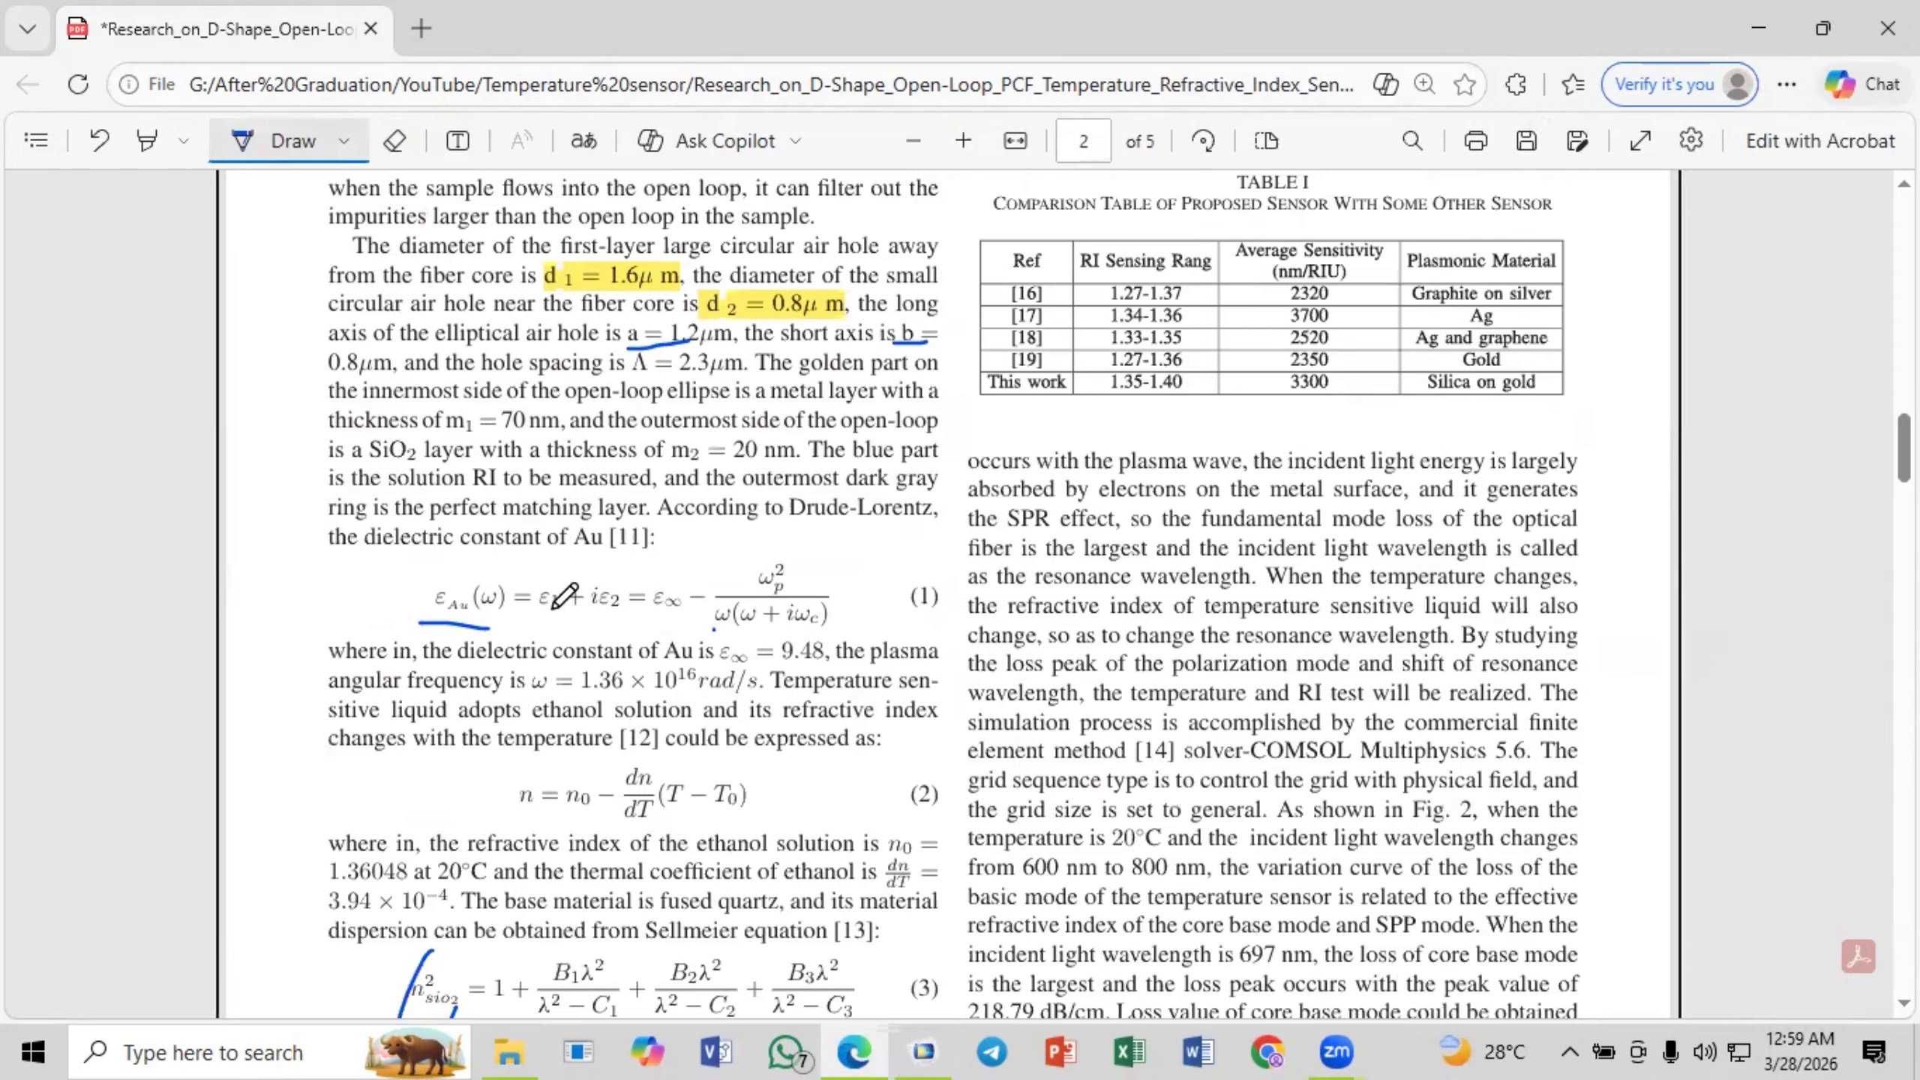
mouse_move(753, 562)
left_mouse_down()
mouse_move(722, 605)
mouse_move(836, 609)
mouse_move(669, 599)
left_mouse_up()
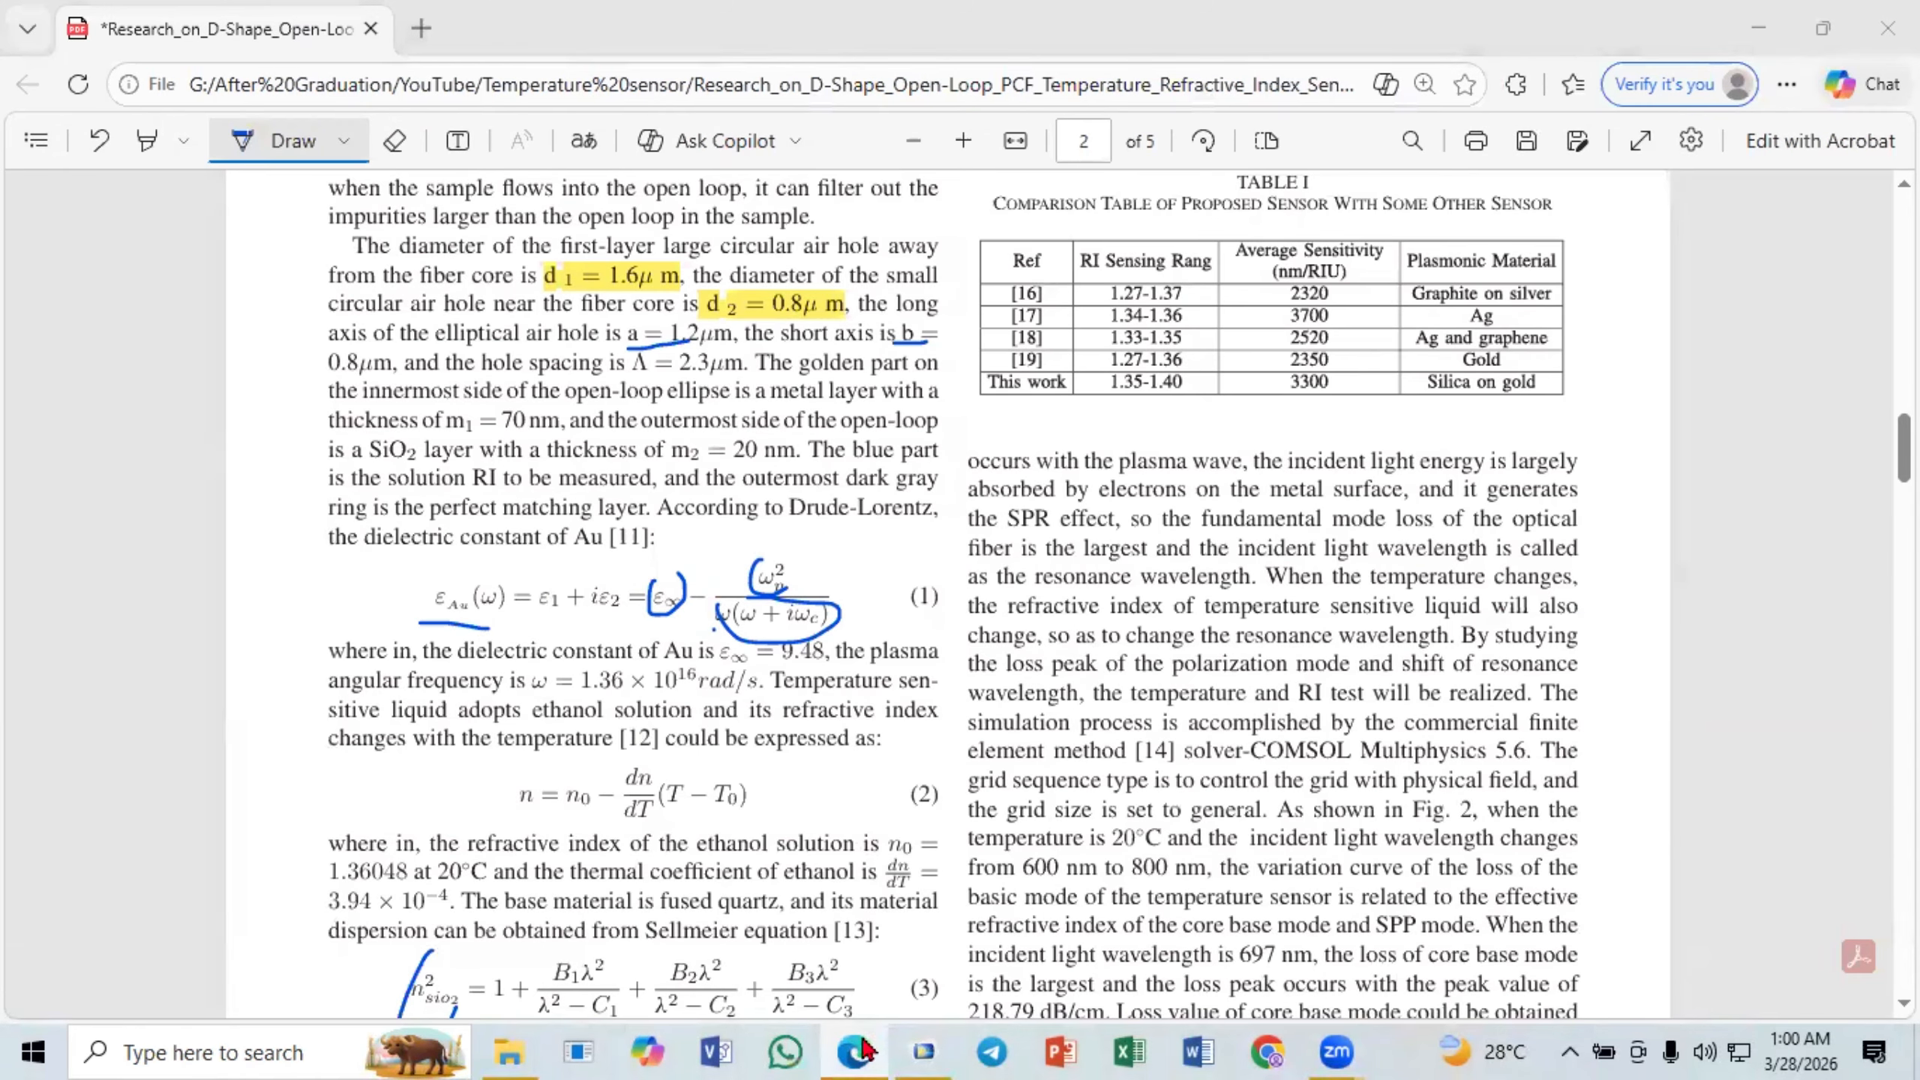
- Switch to COMSOL Multiphysics and examine the angular frequency w, the wavelength l it depends on, and the parameter wa
left_click(925, 1049)
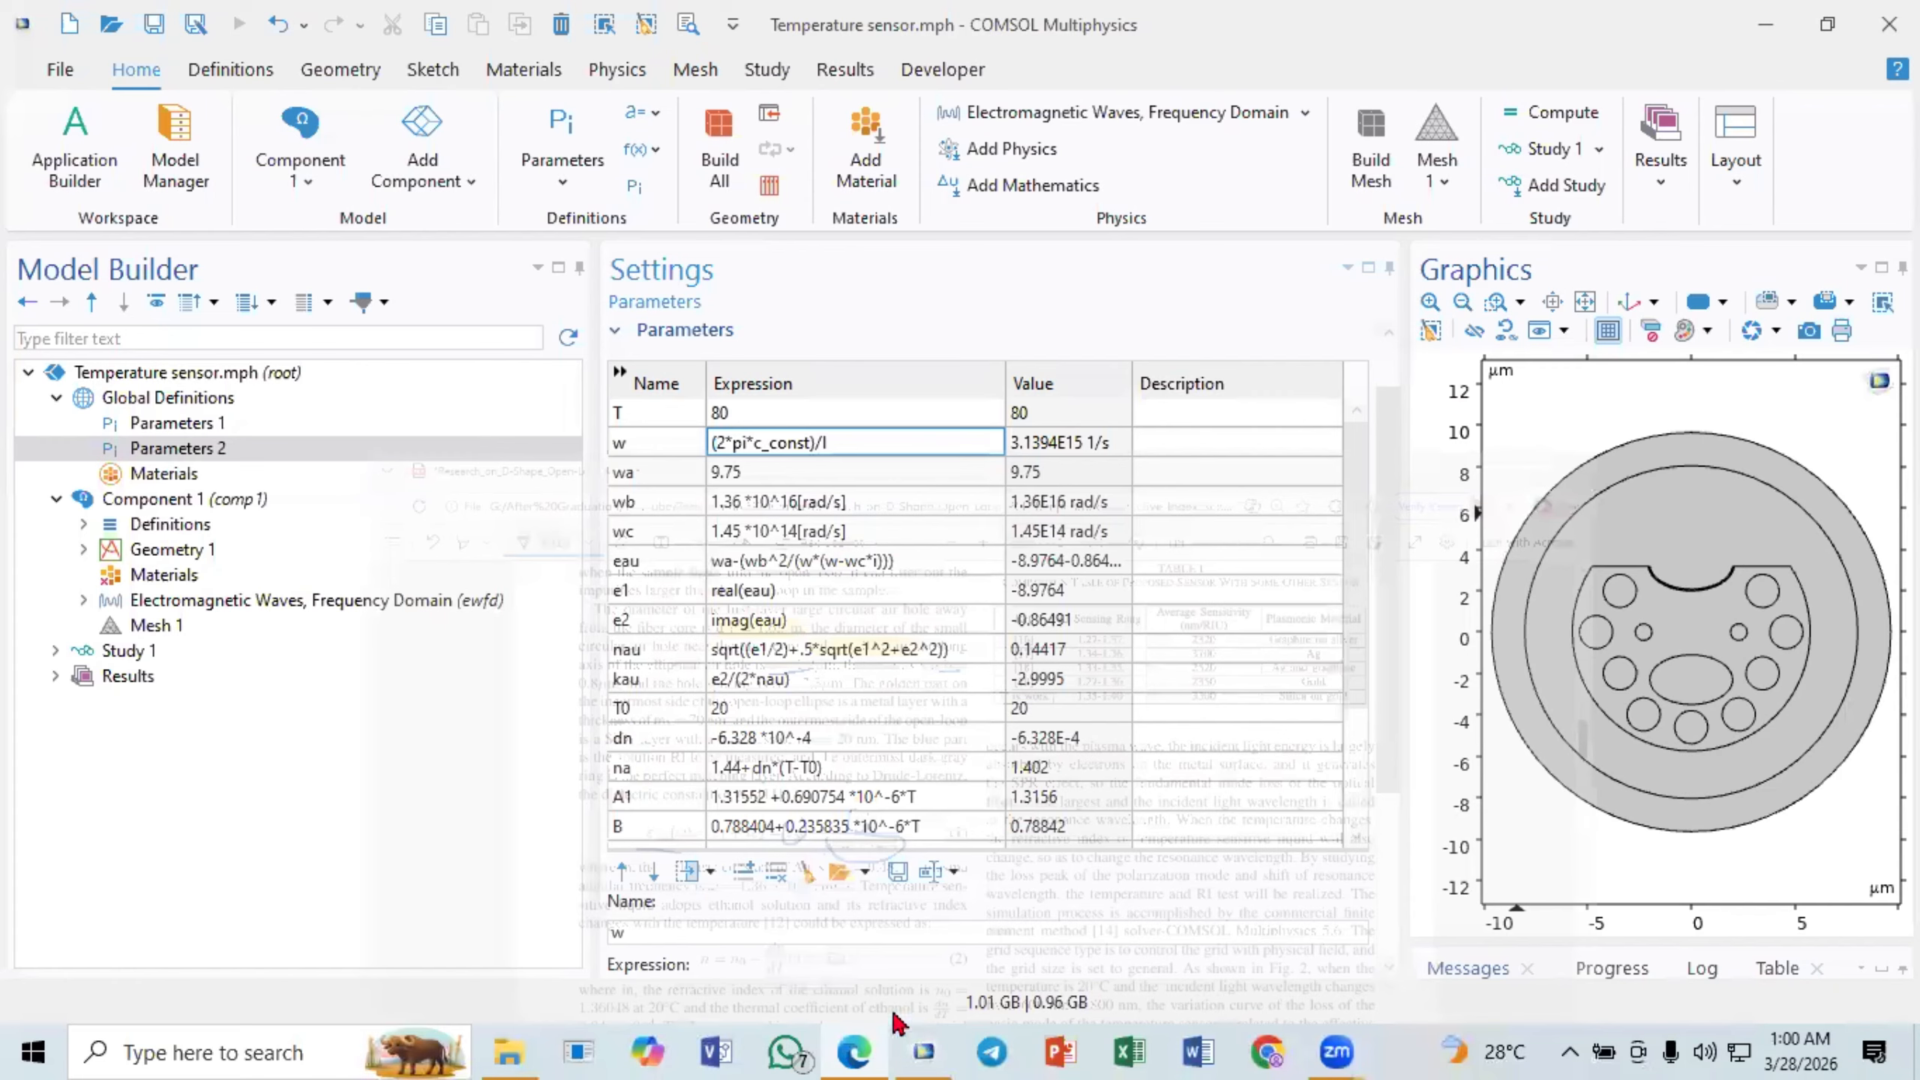
left_click(654, 450)
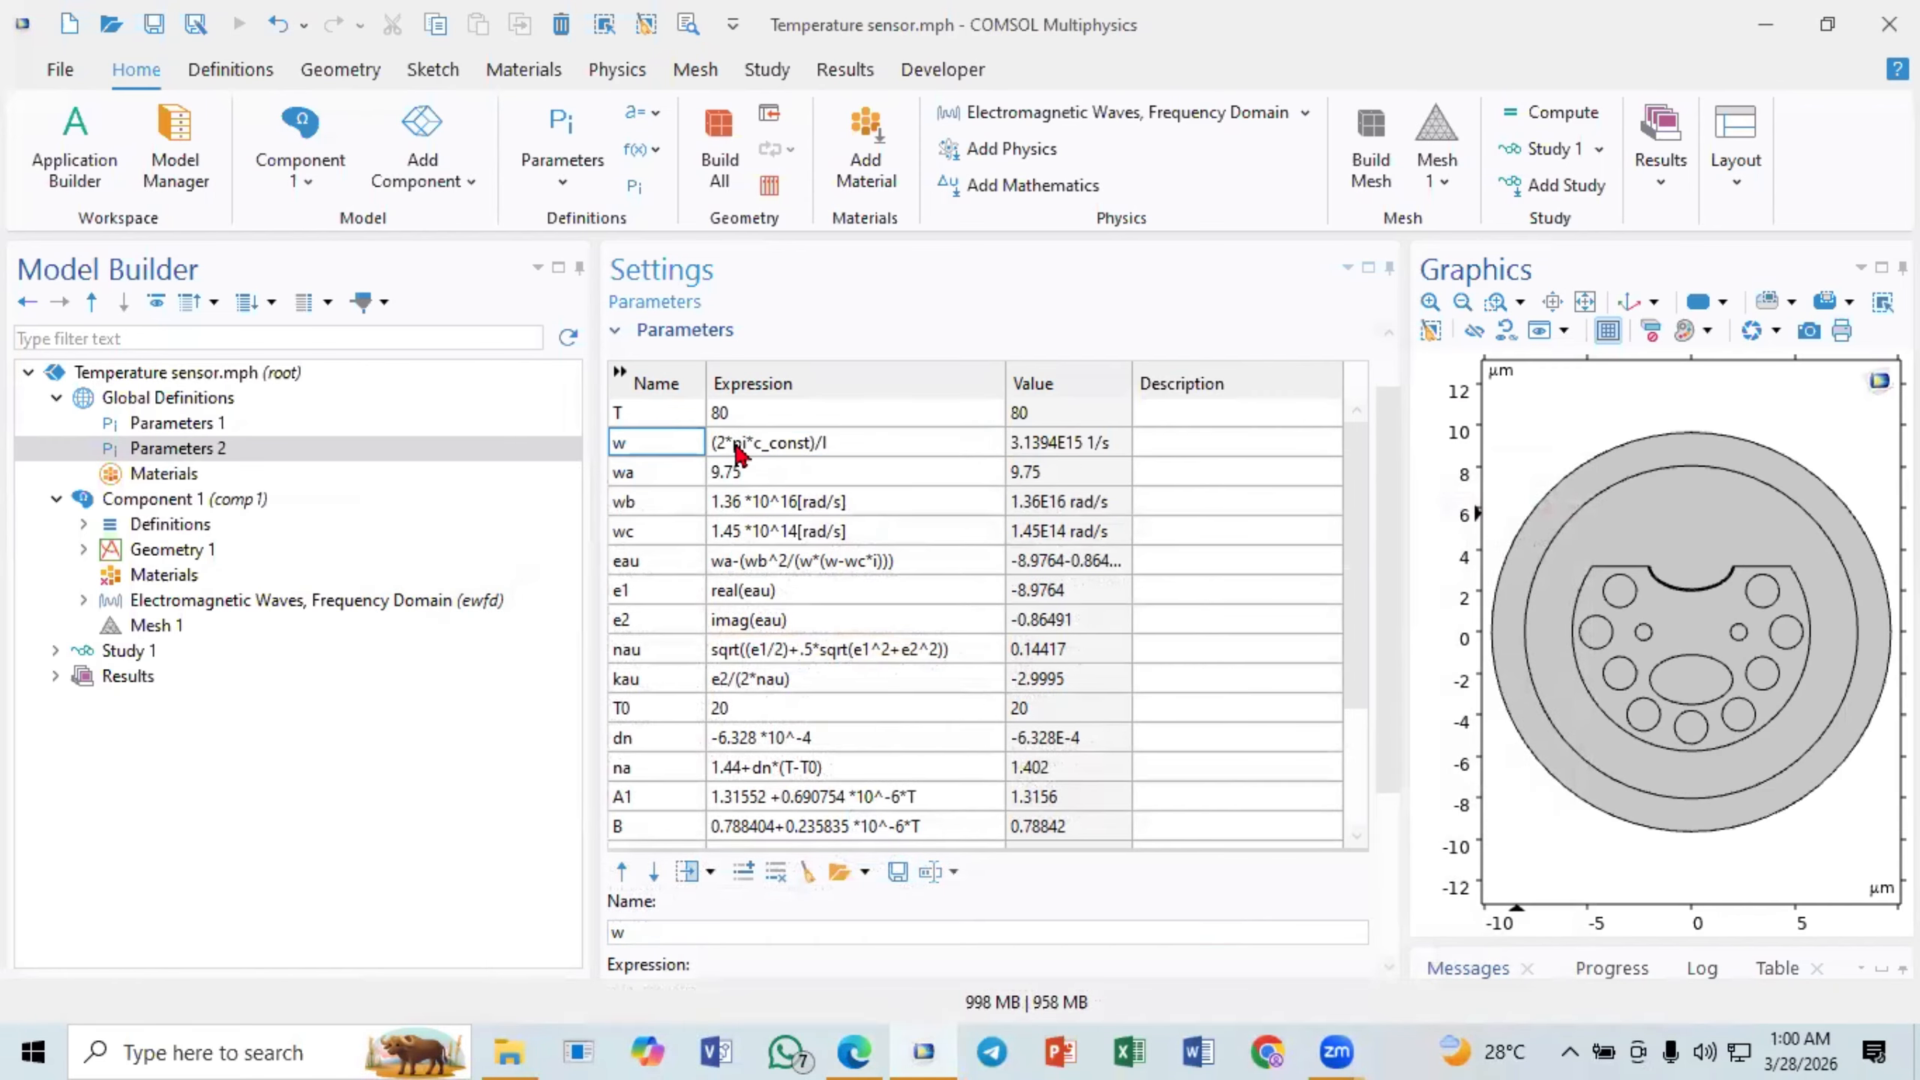
left_click(777, 450)
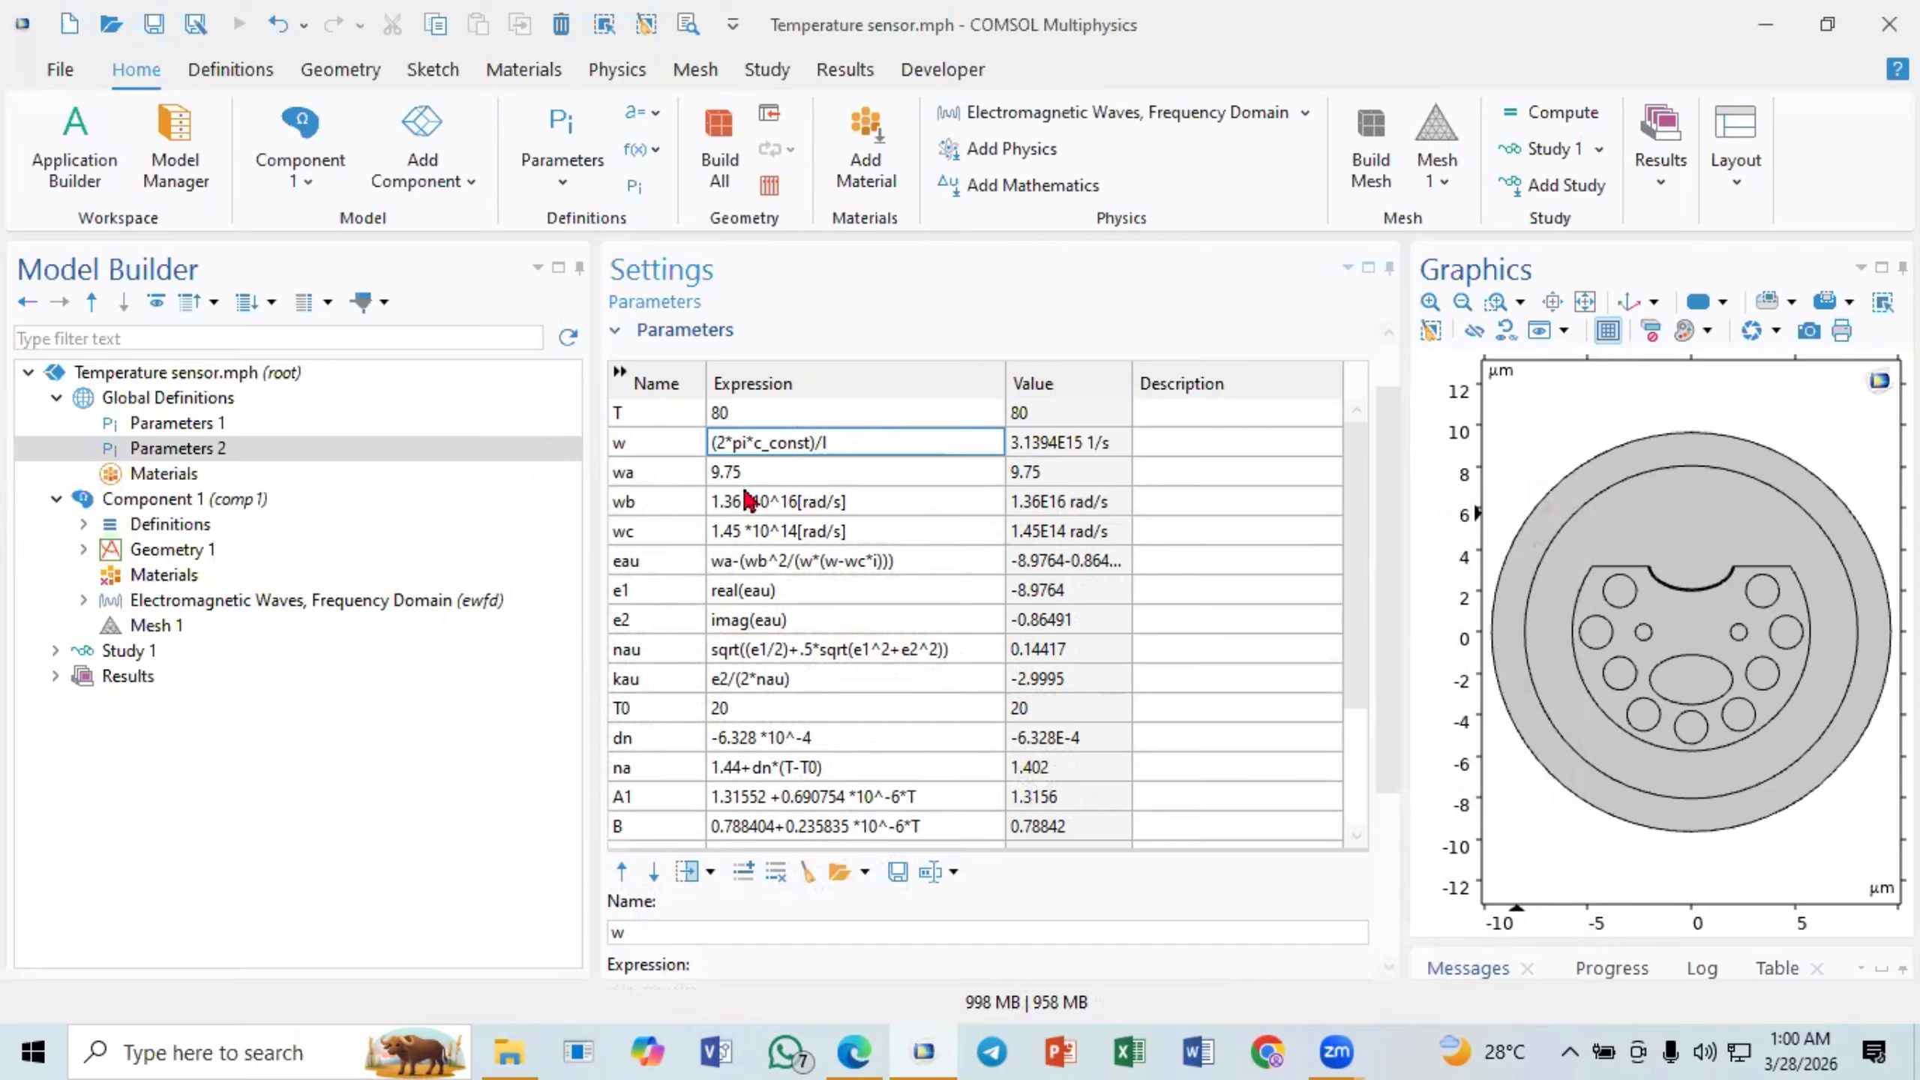
left_click(836, 440)
left_click(836, 442)
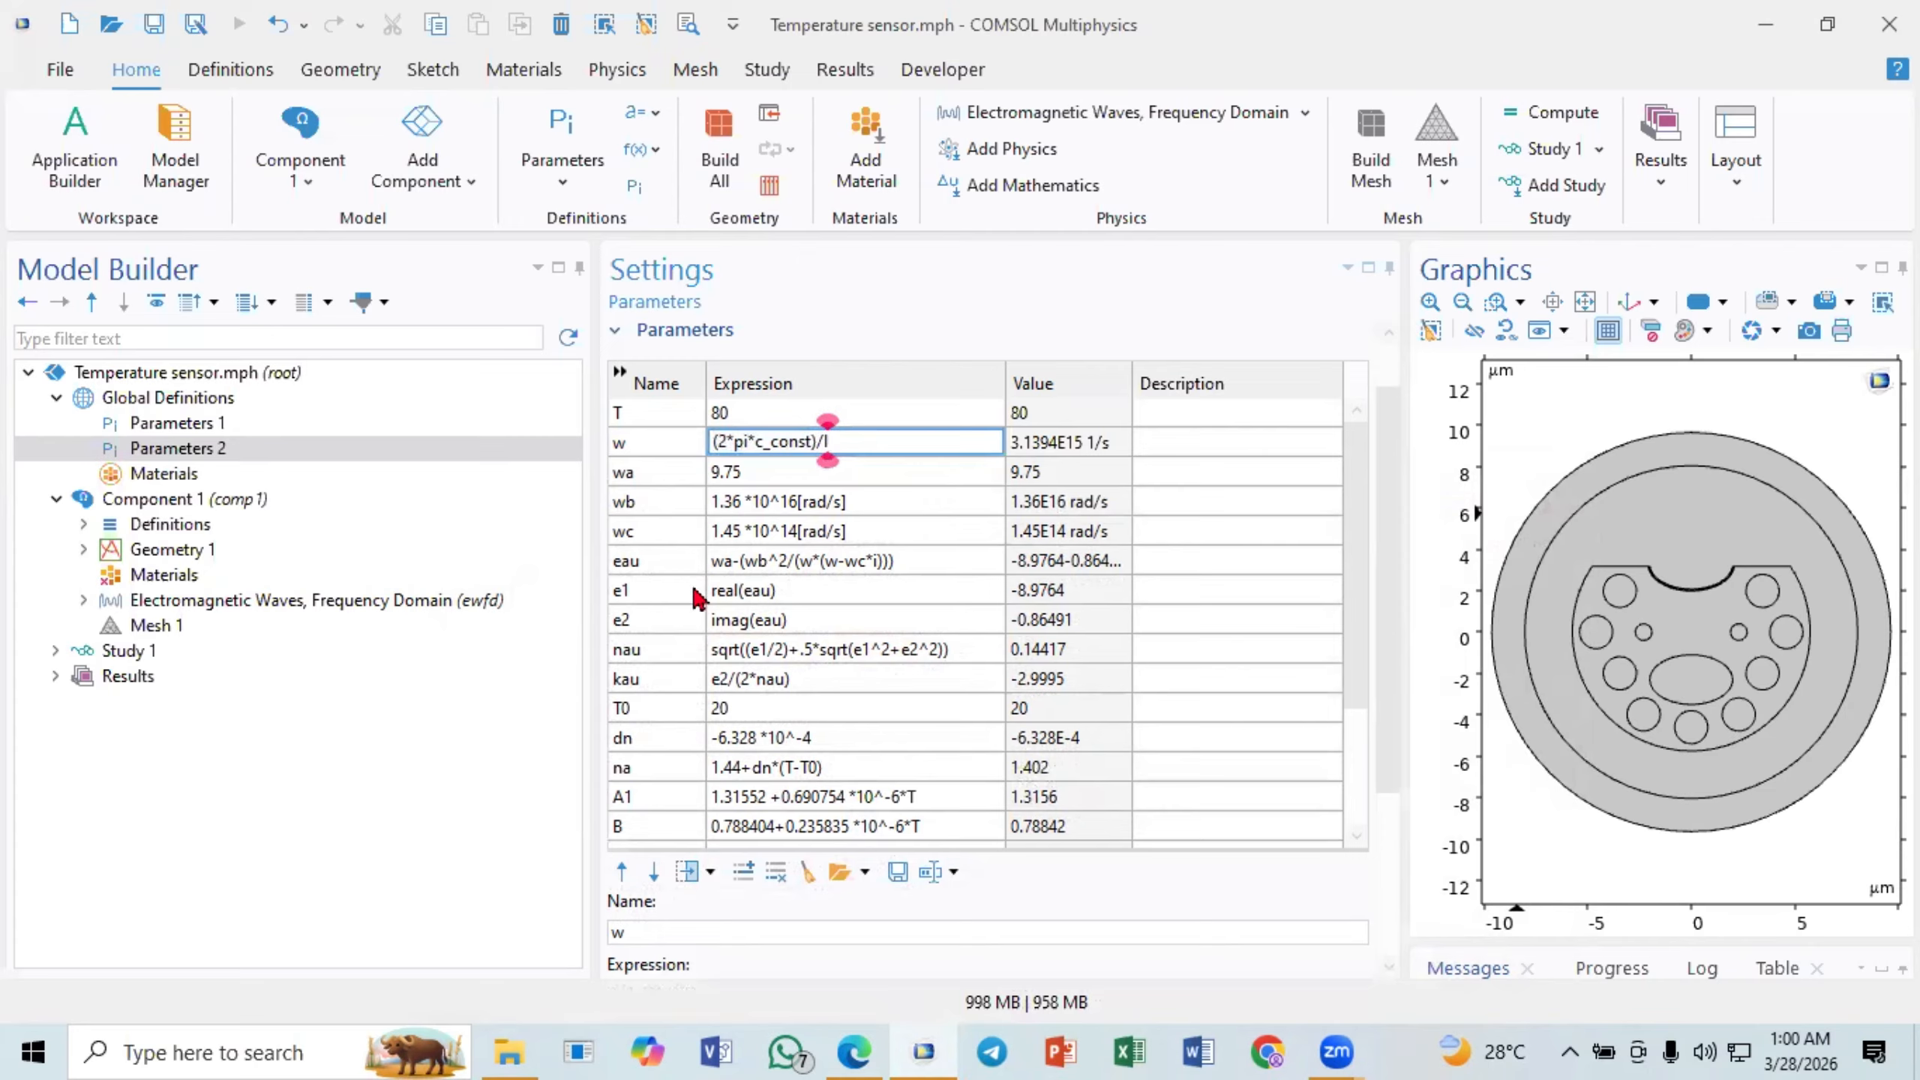
left_click(678, 661)
scroll(677, 662, "down", 3)
left_click(669, 800)
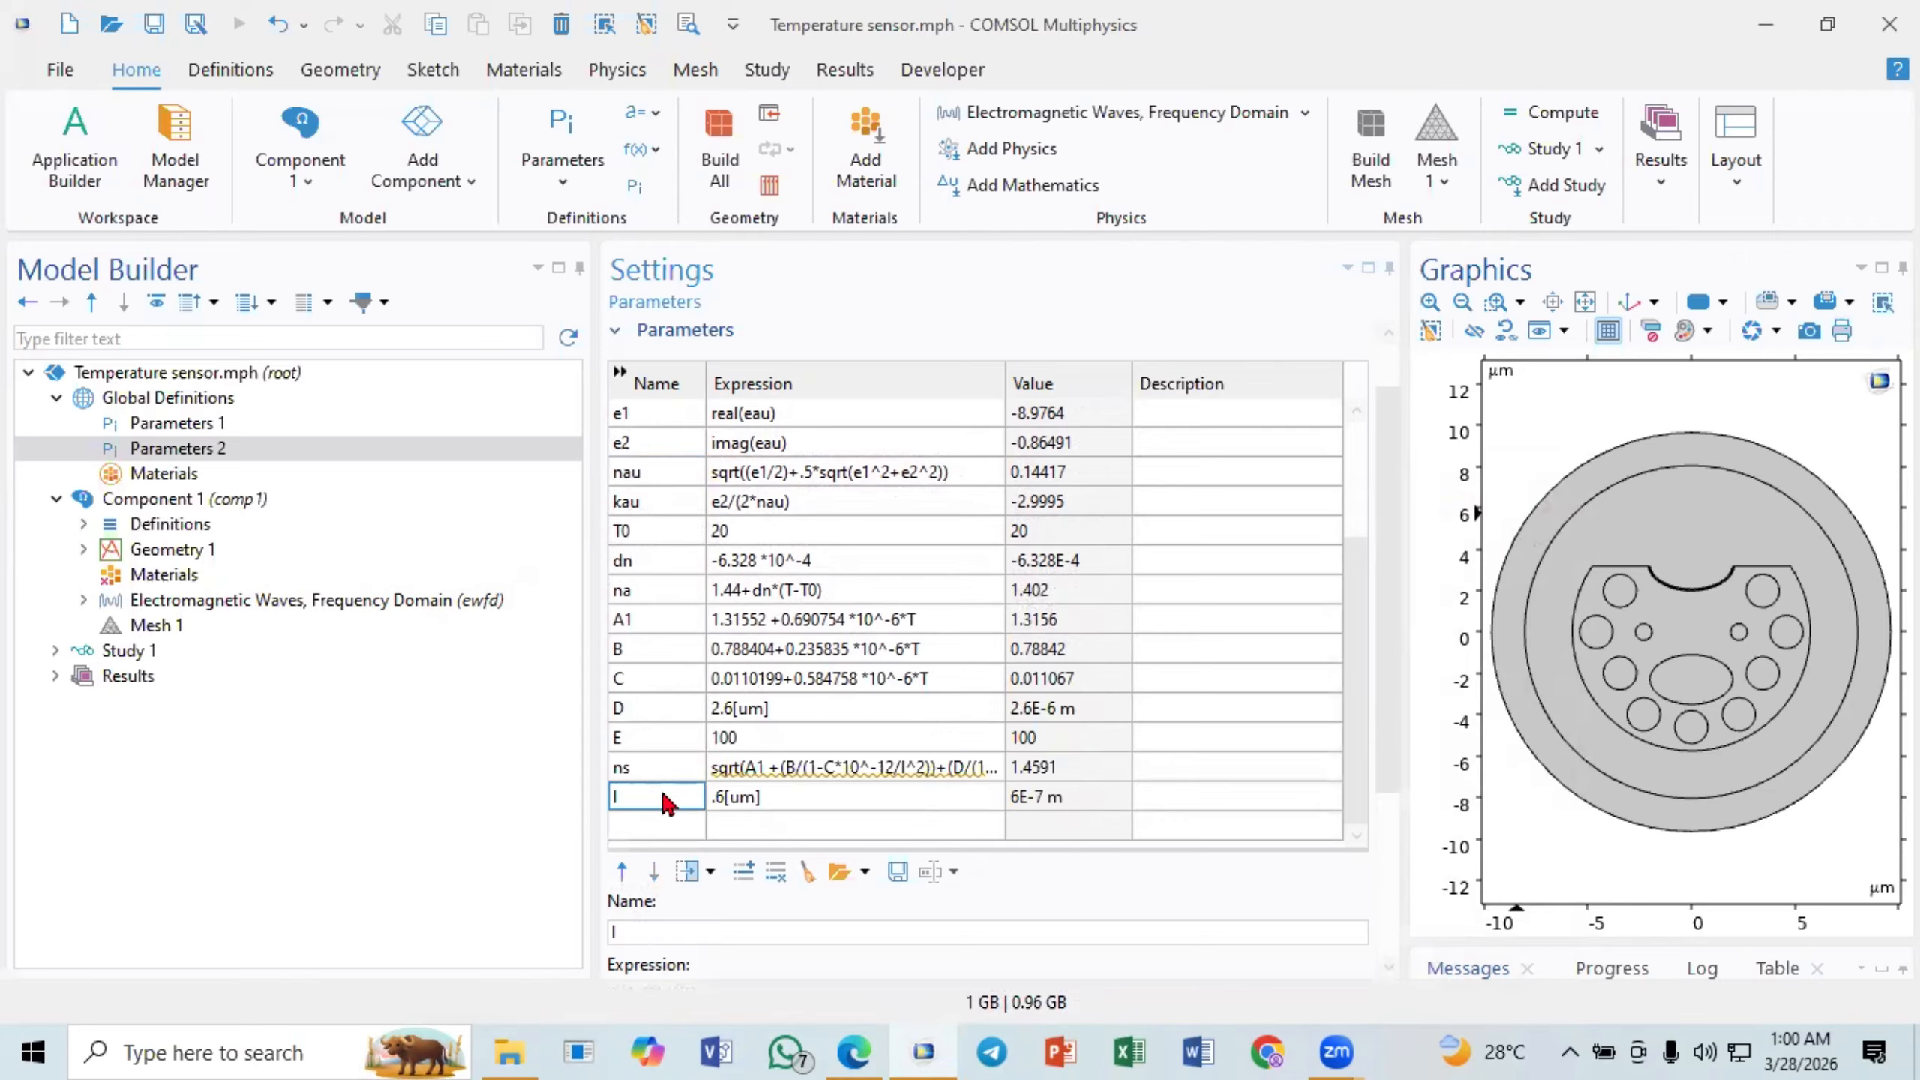
left_click(730, 799)
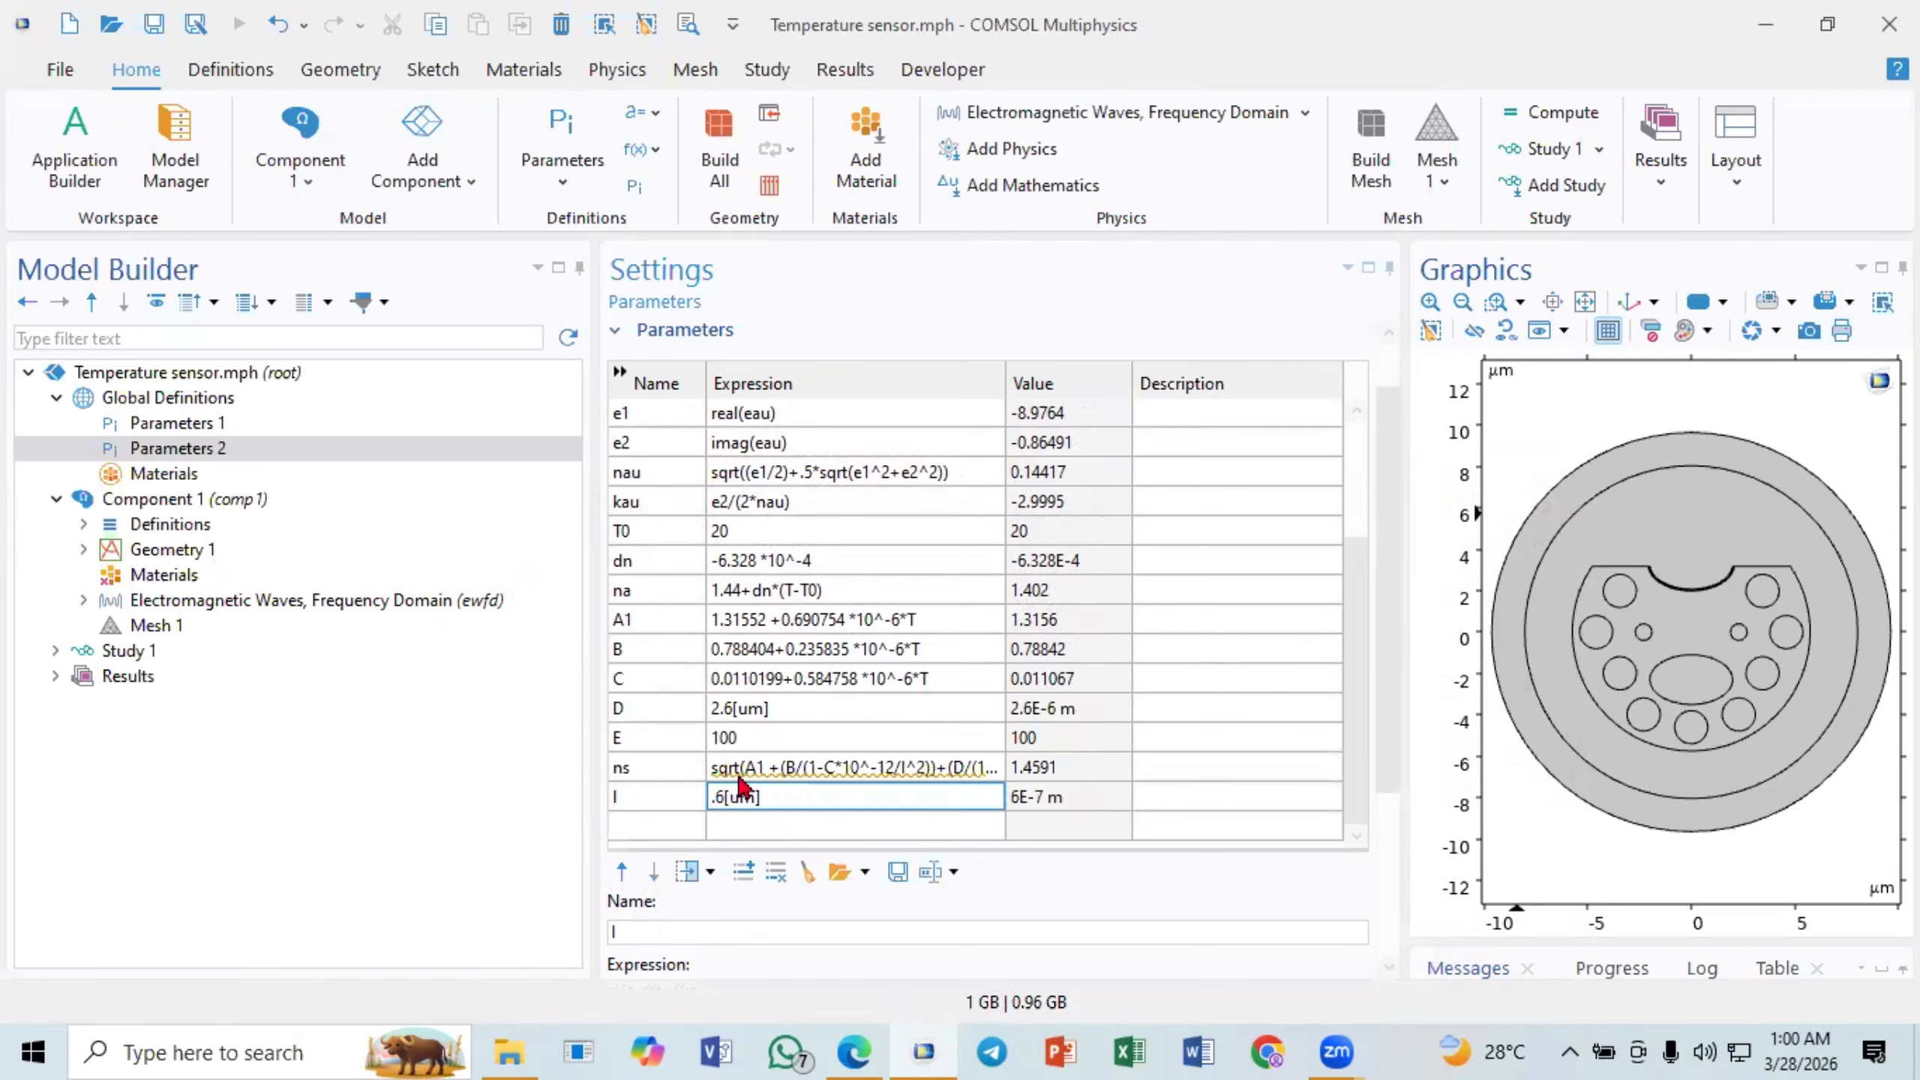
scroll(756, 732, "up", 2)
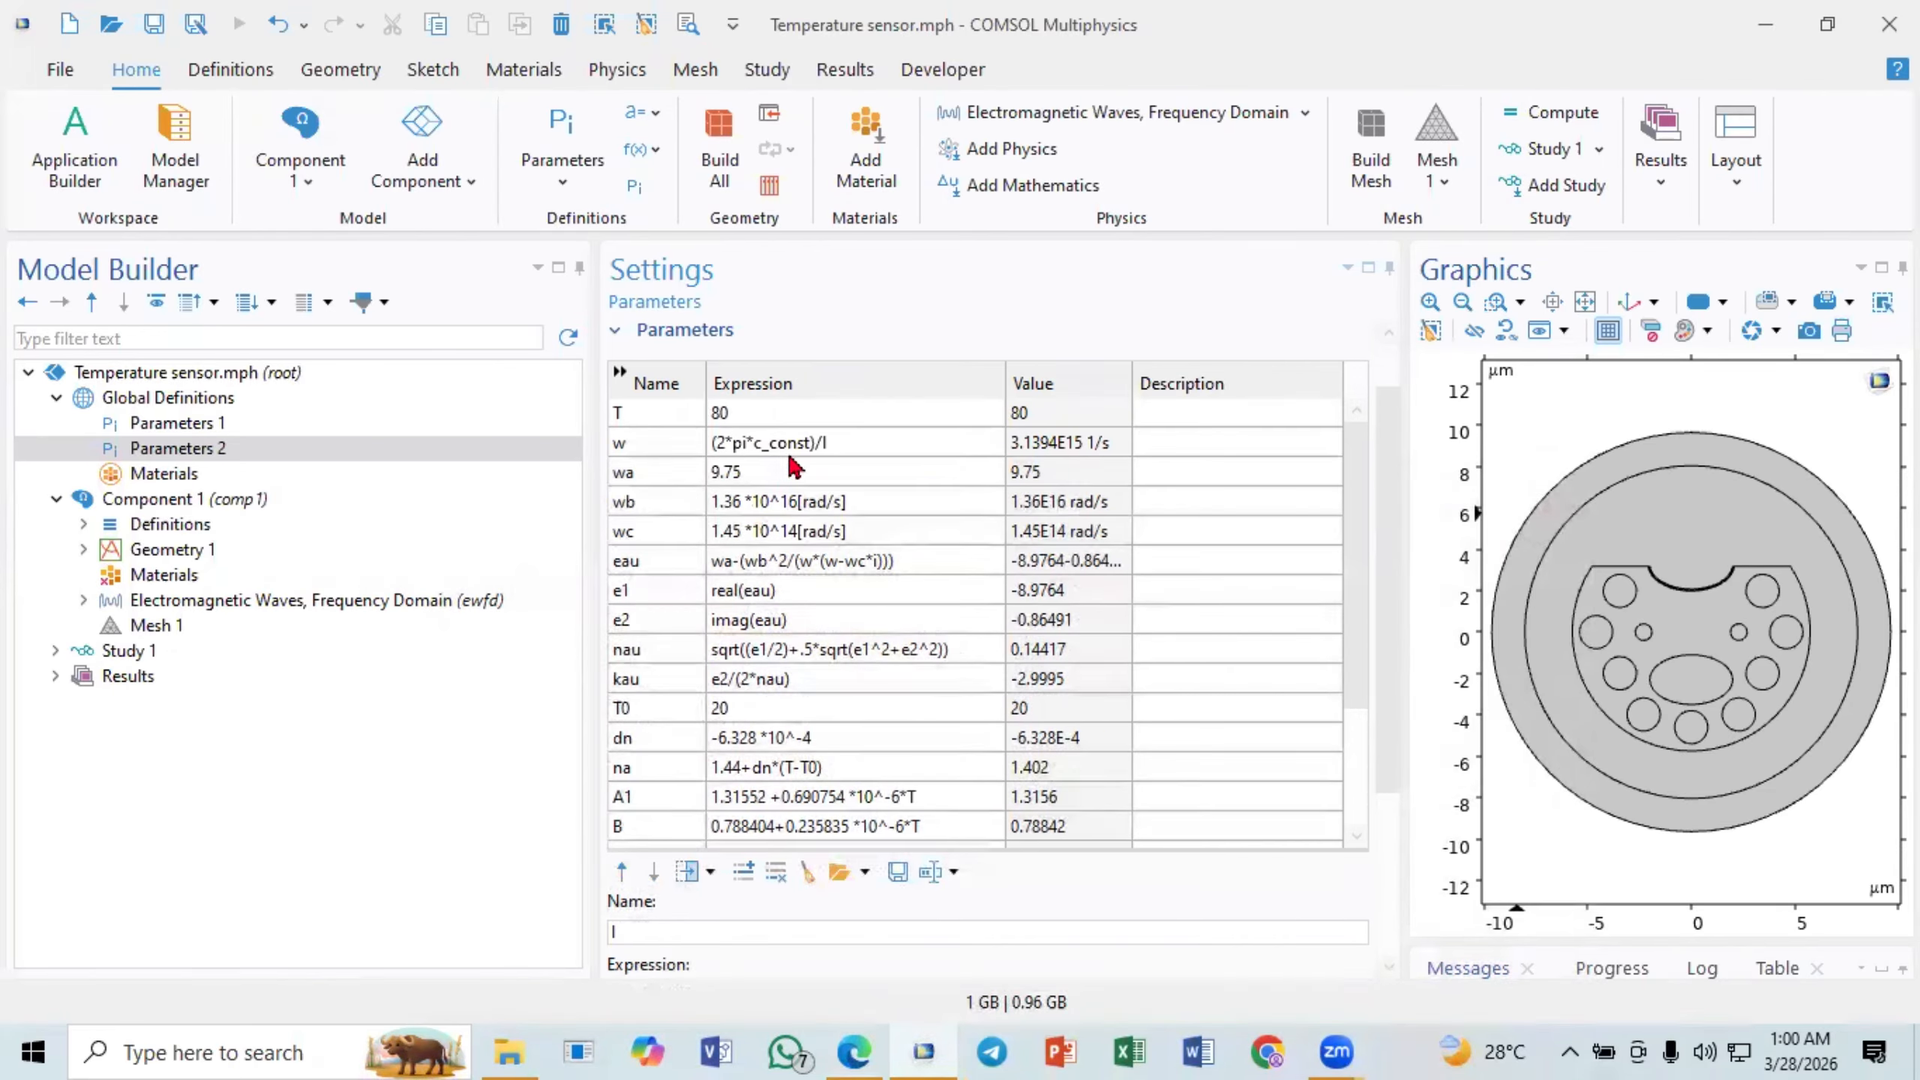
left_click(853, 446)
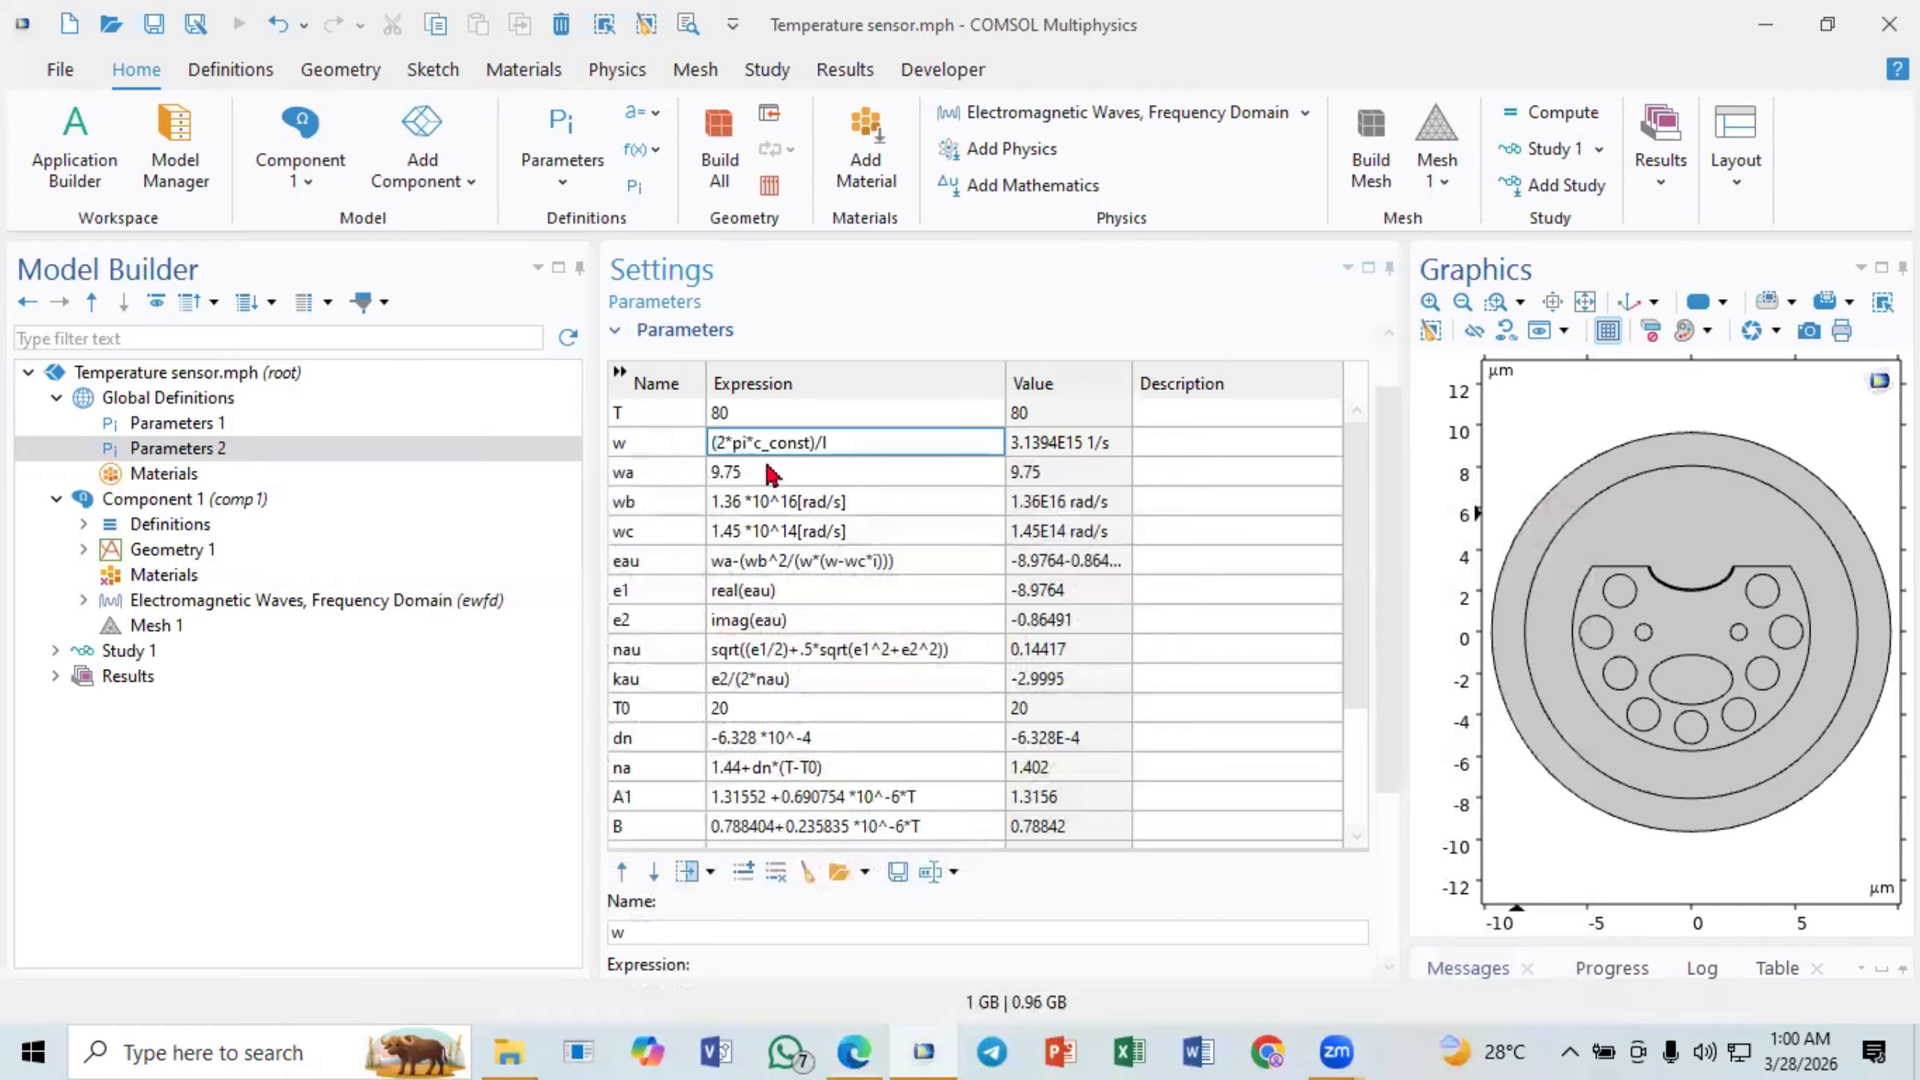
left_click(655, 475)
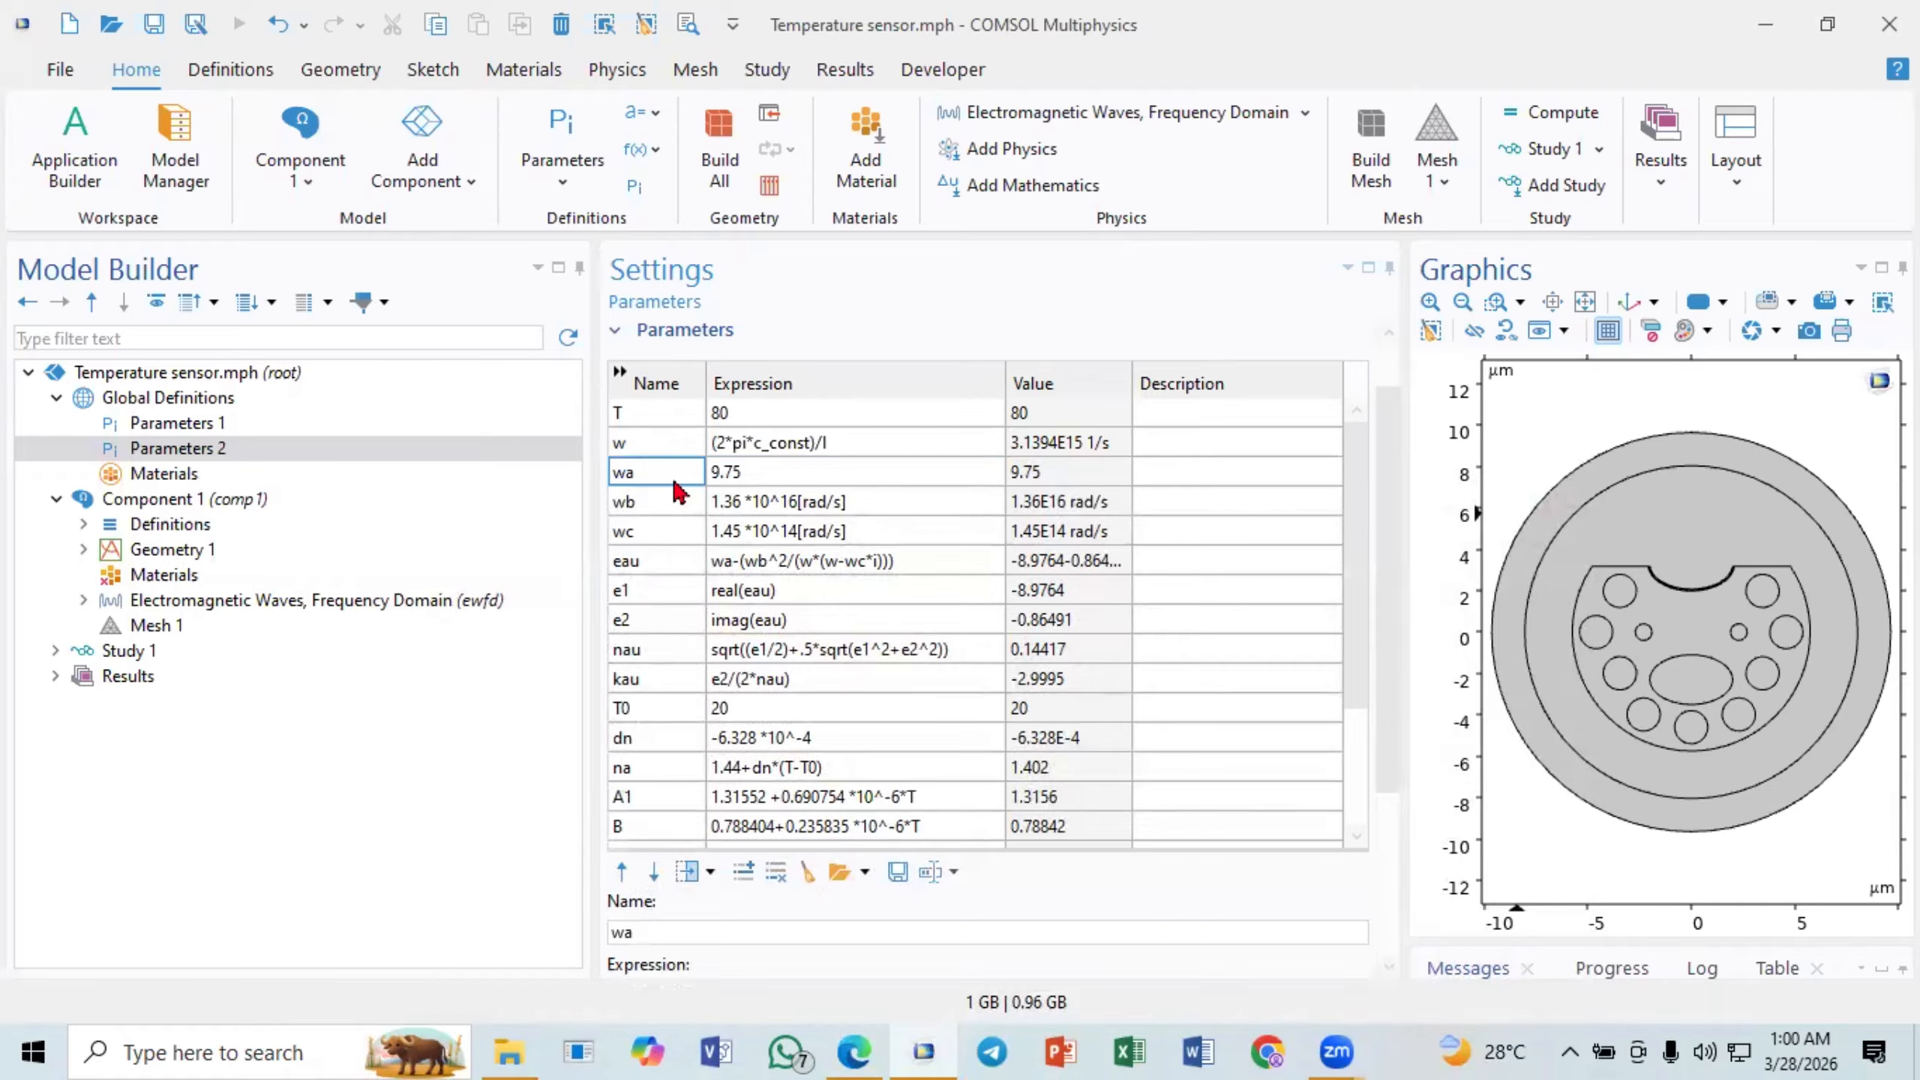
- Examine the expressions of wa, wb and wc and how eau combines them into the gold permittivity
left_click(745, 476)
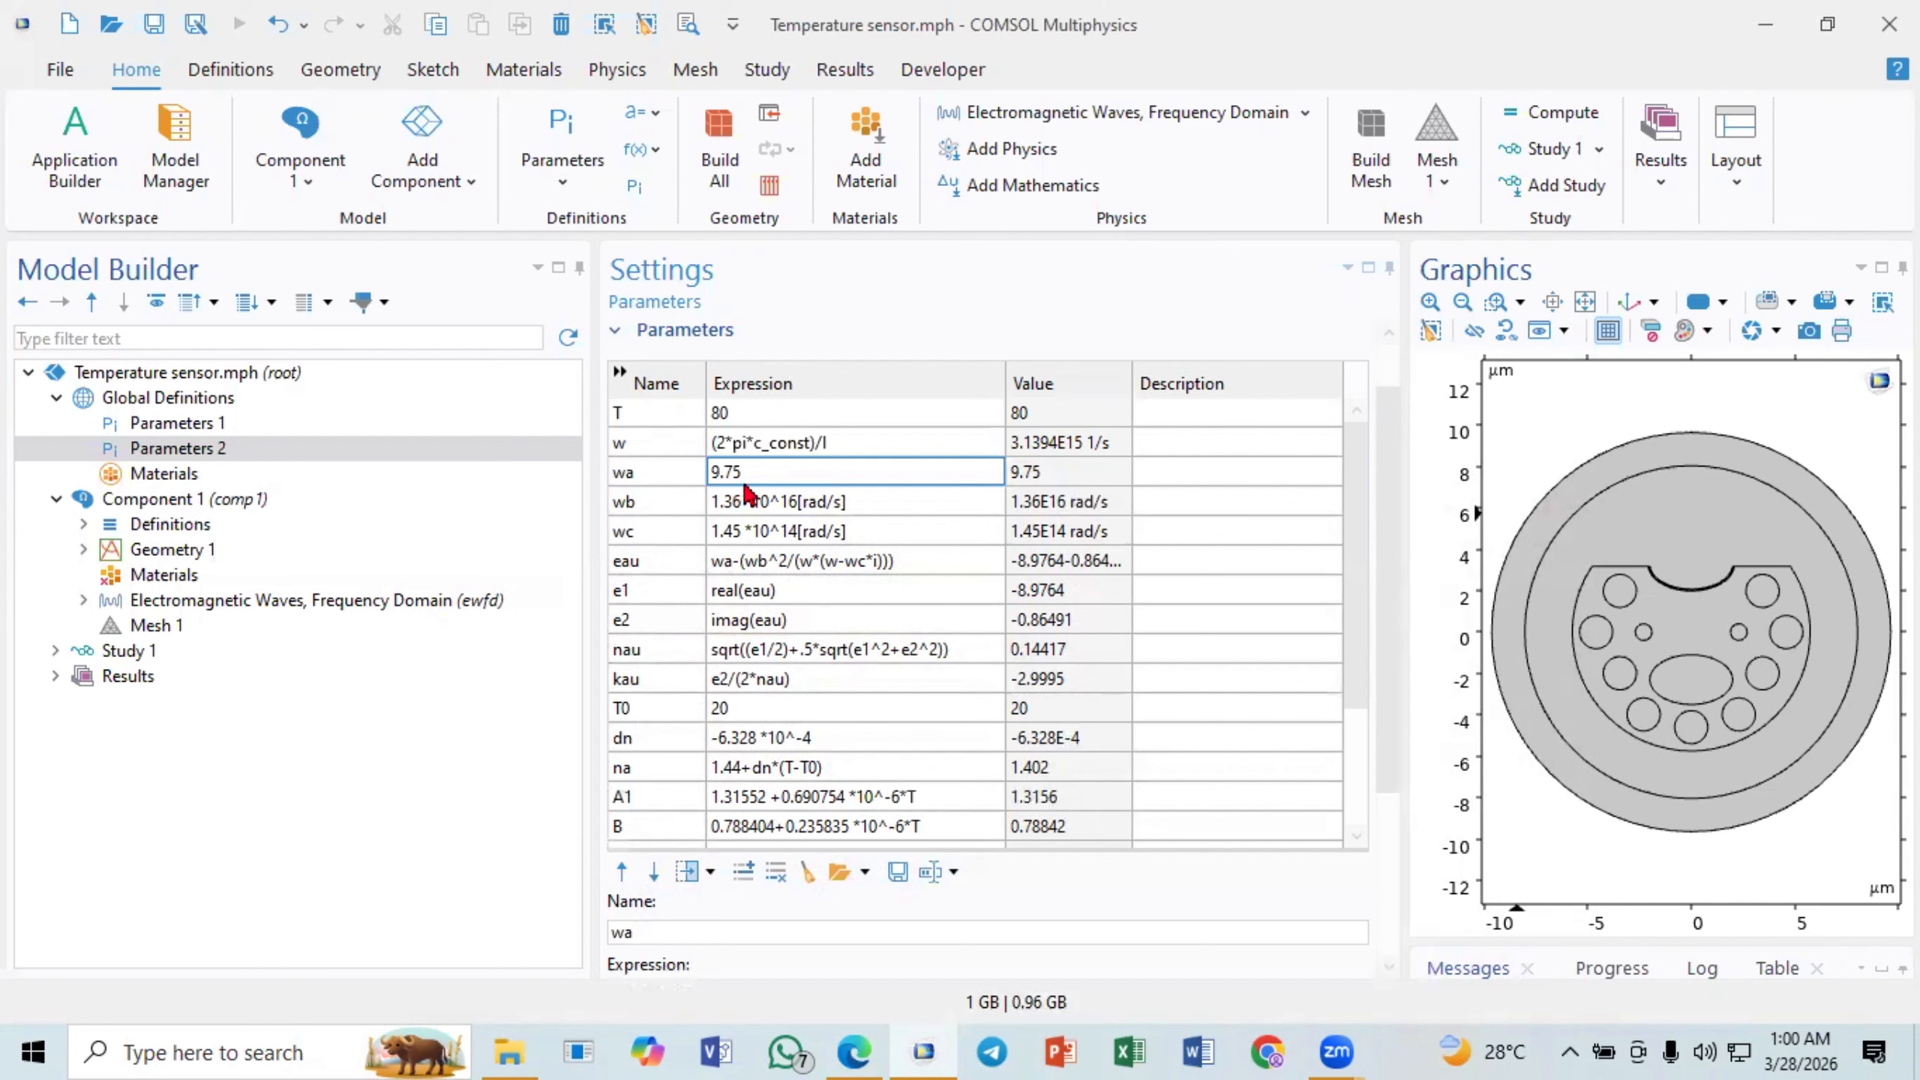
left_click(635, 511)
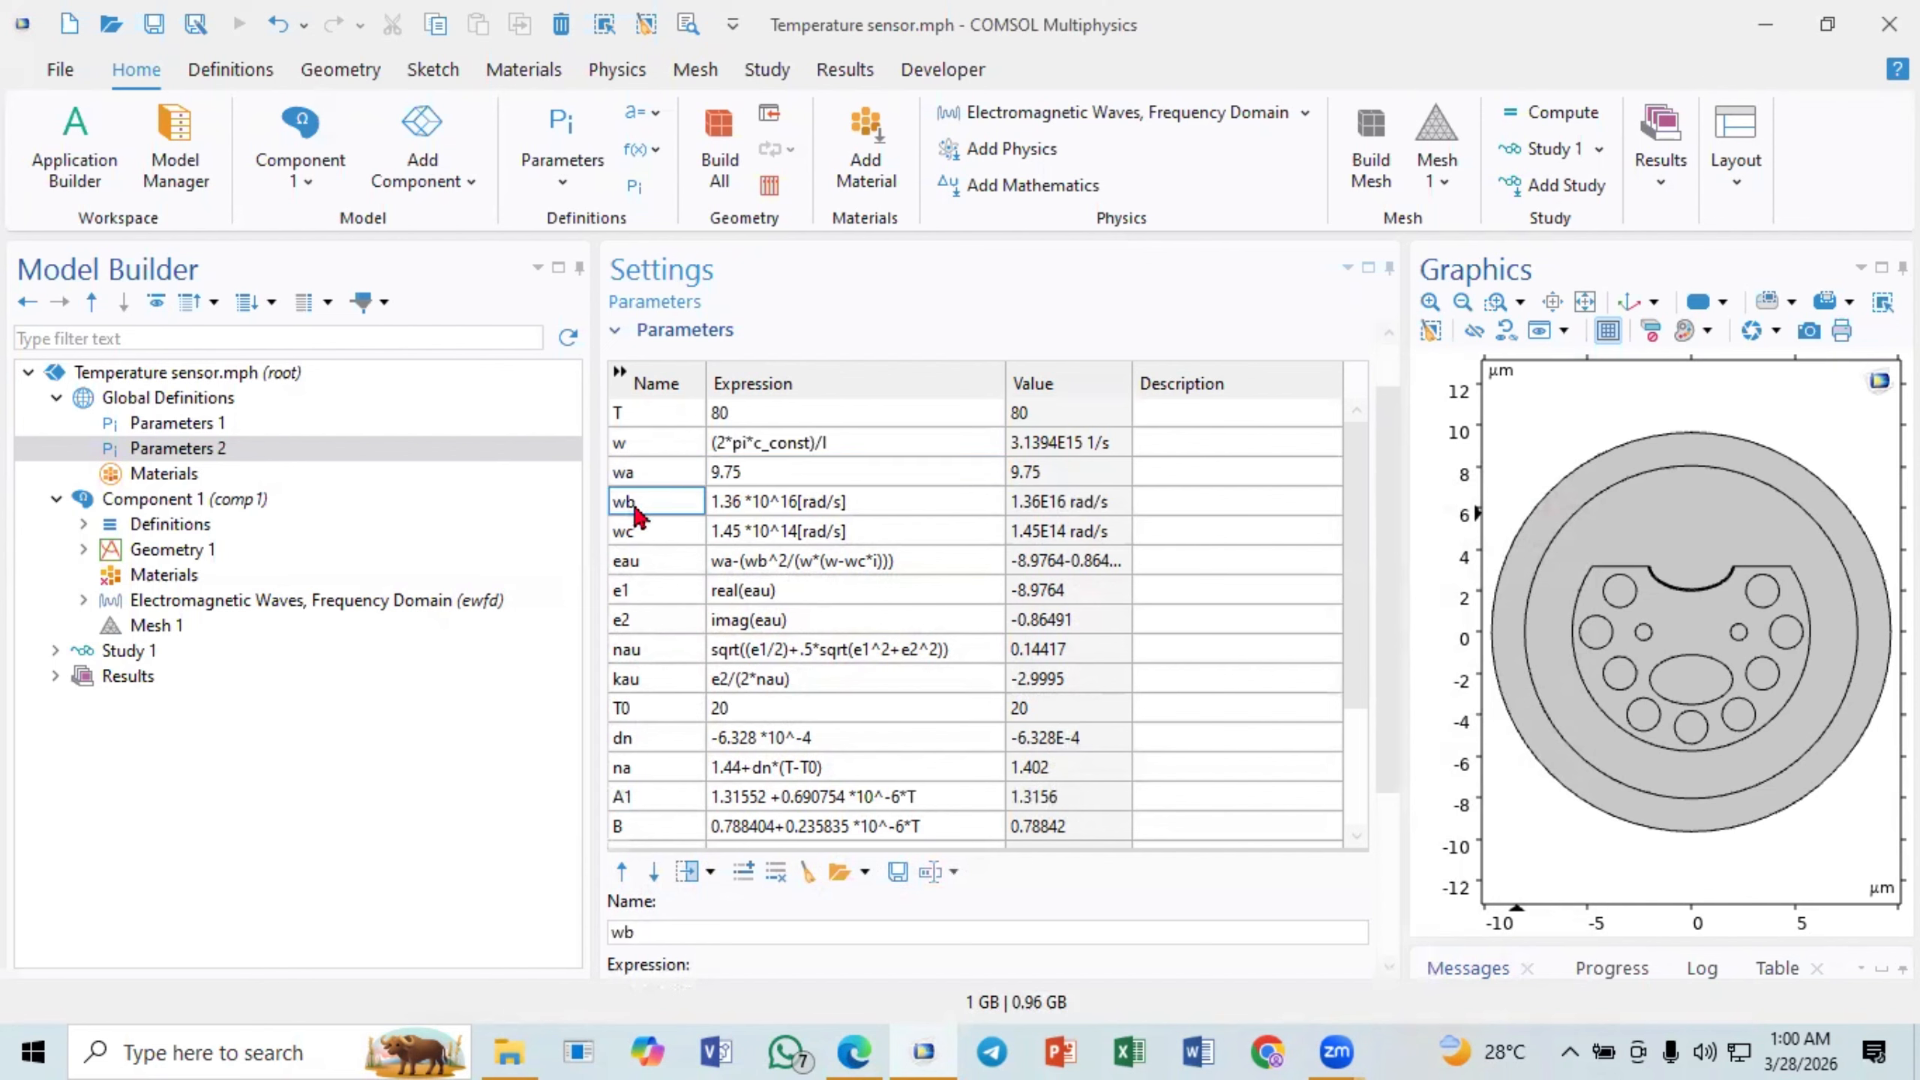
left_click(753, 512)
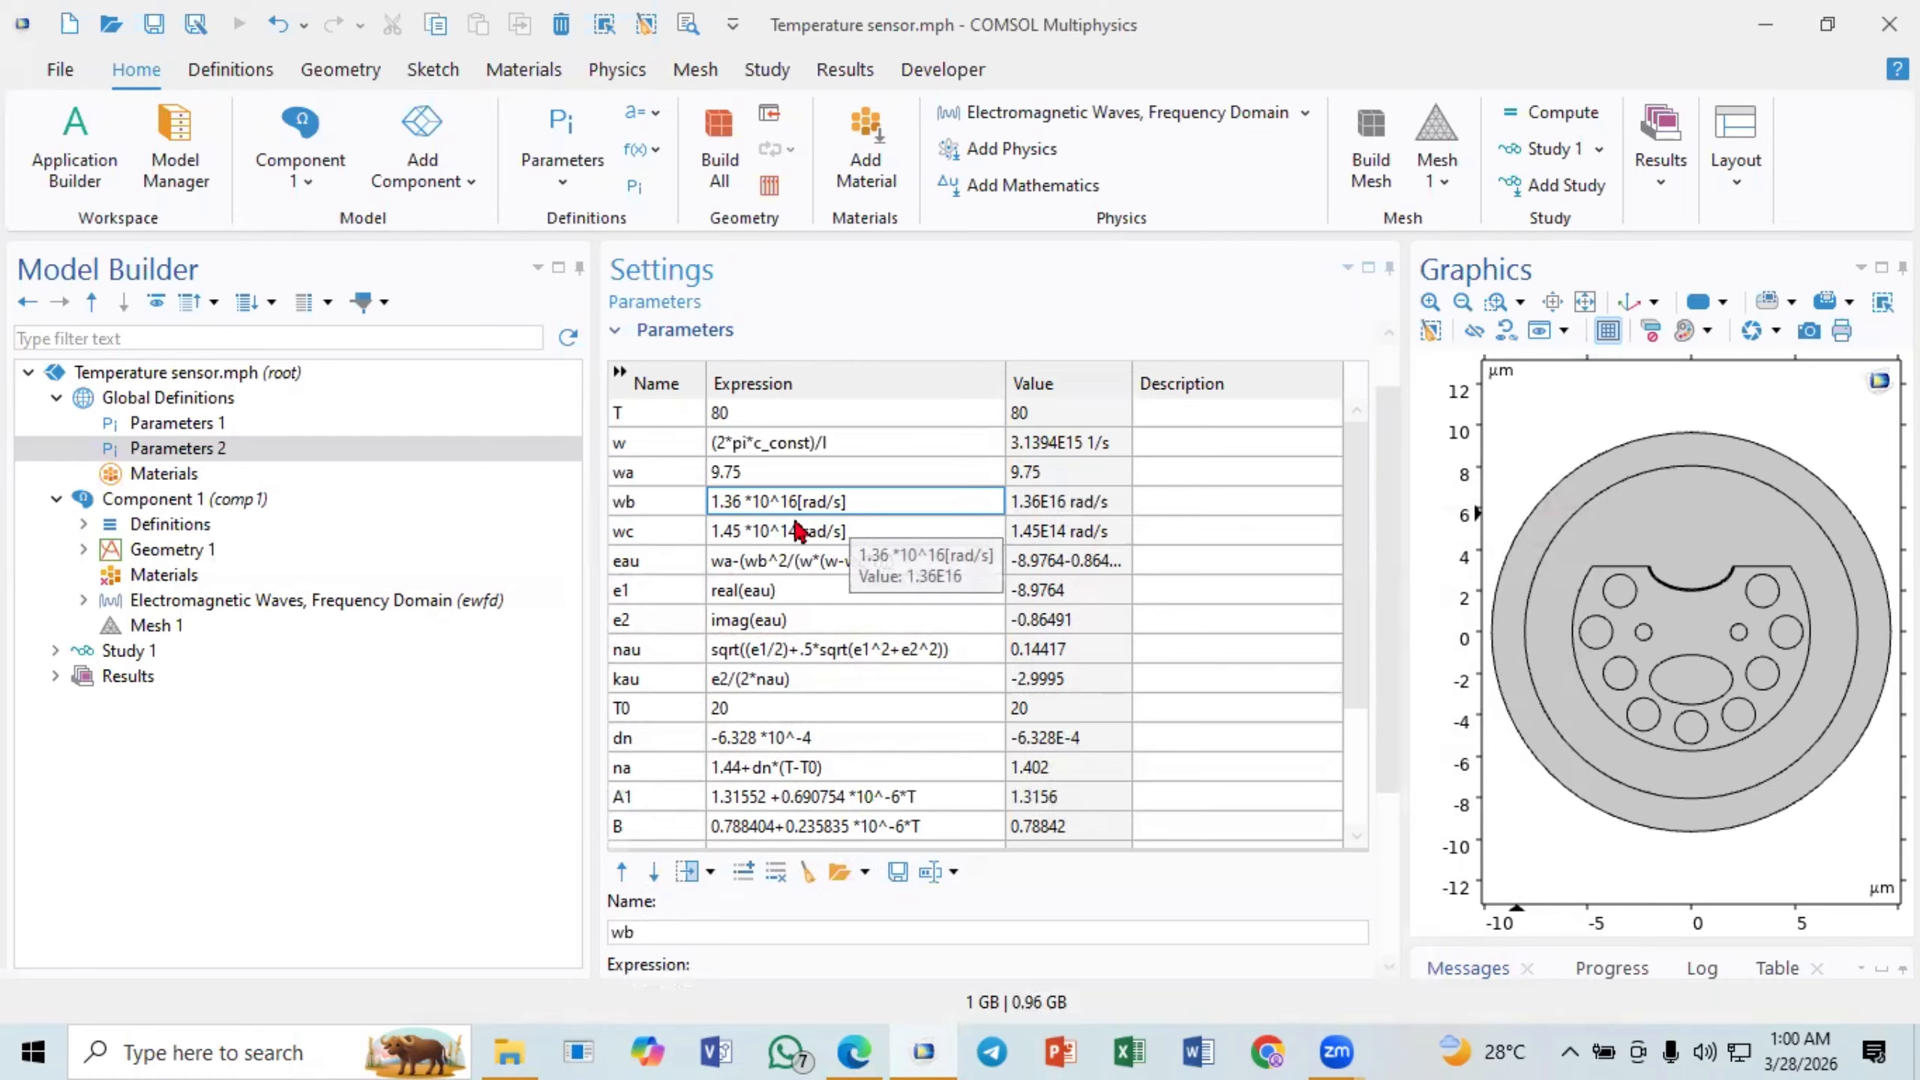
left_click(675, 533)
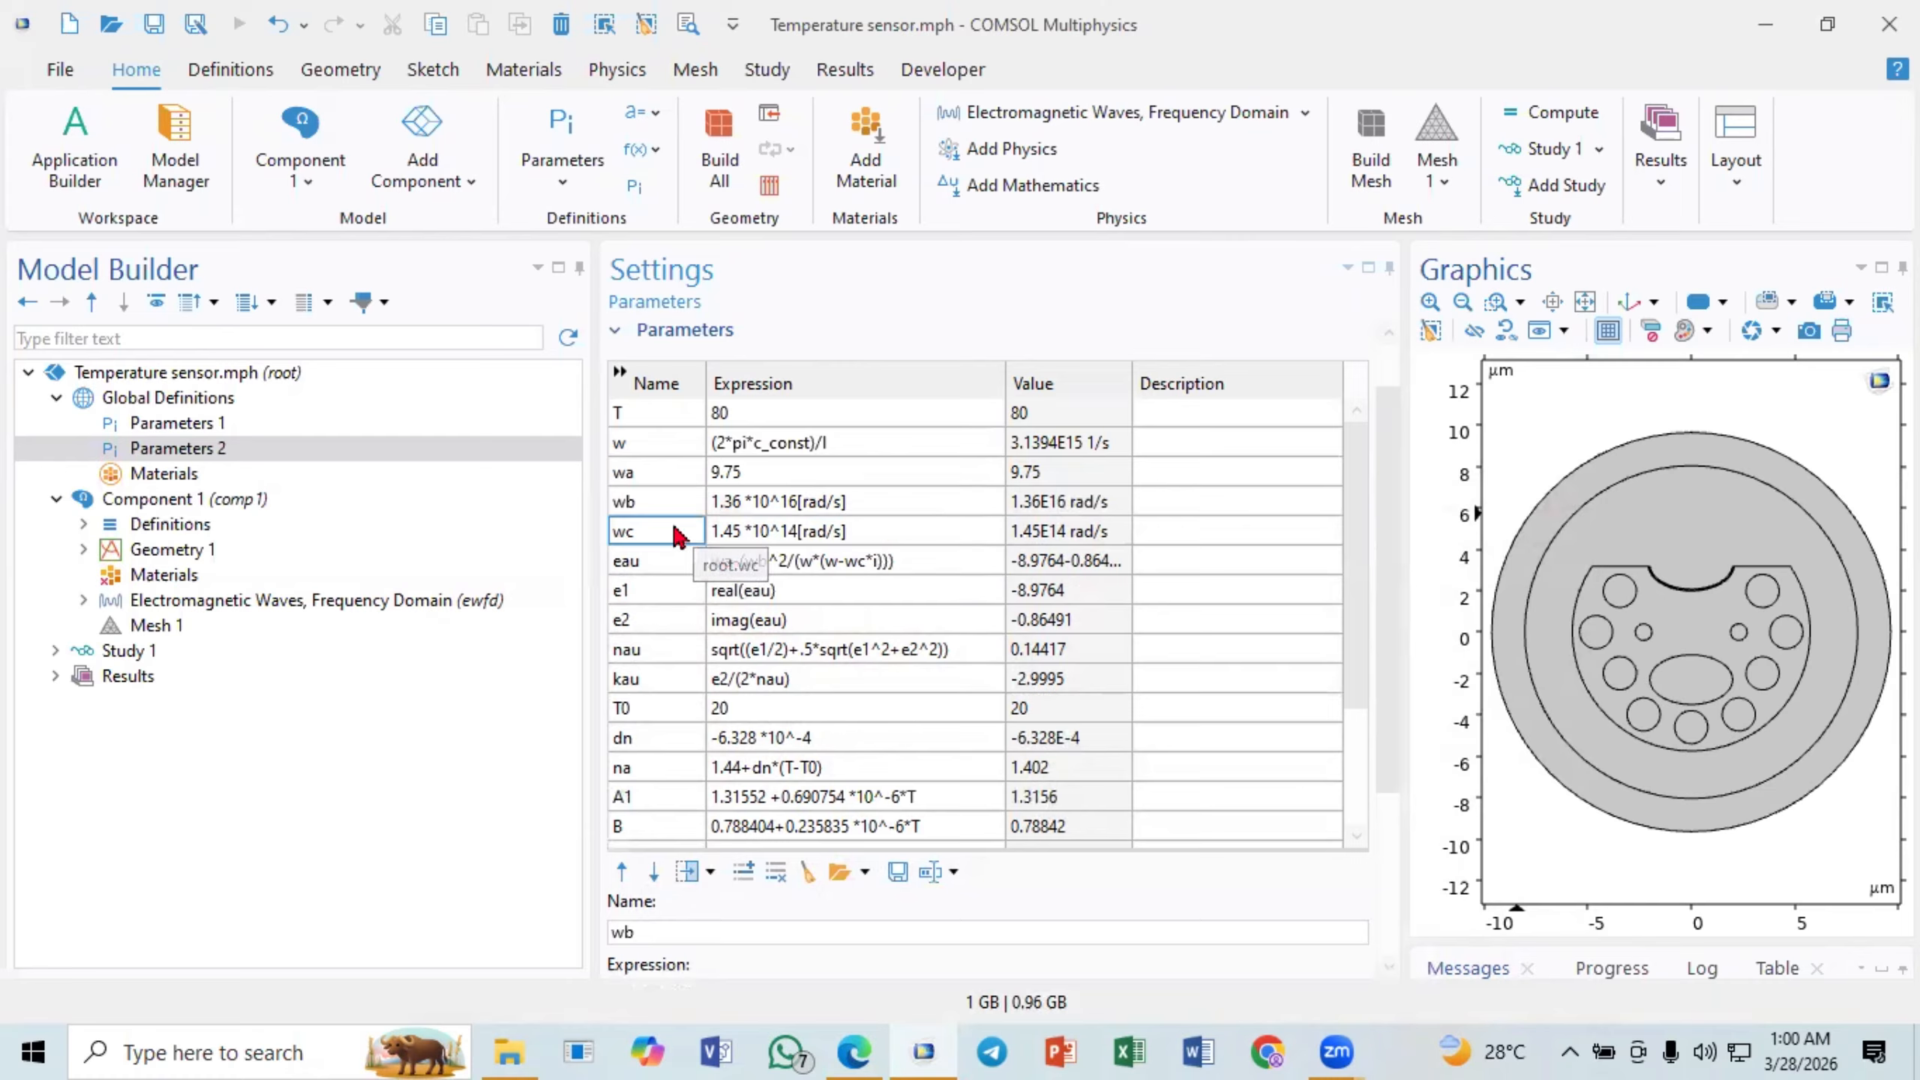
left_click(776, 538)
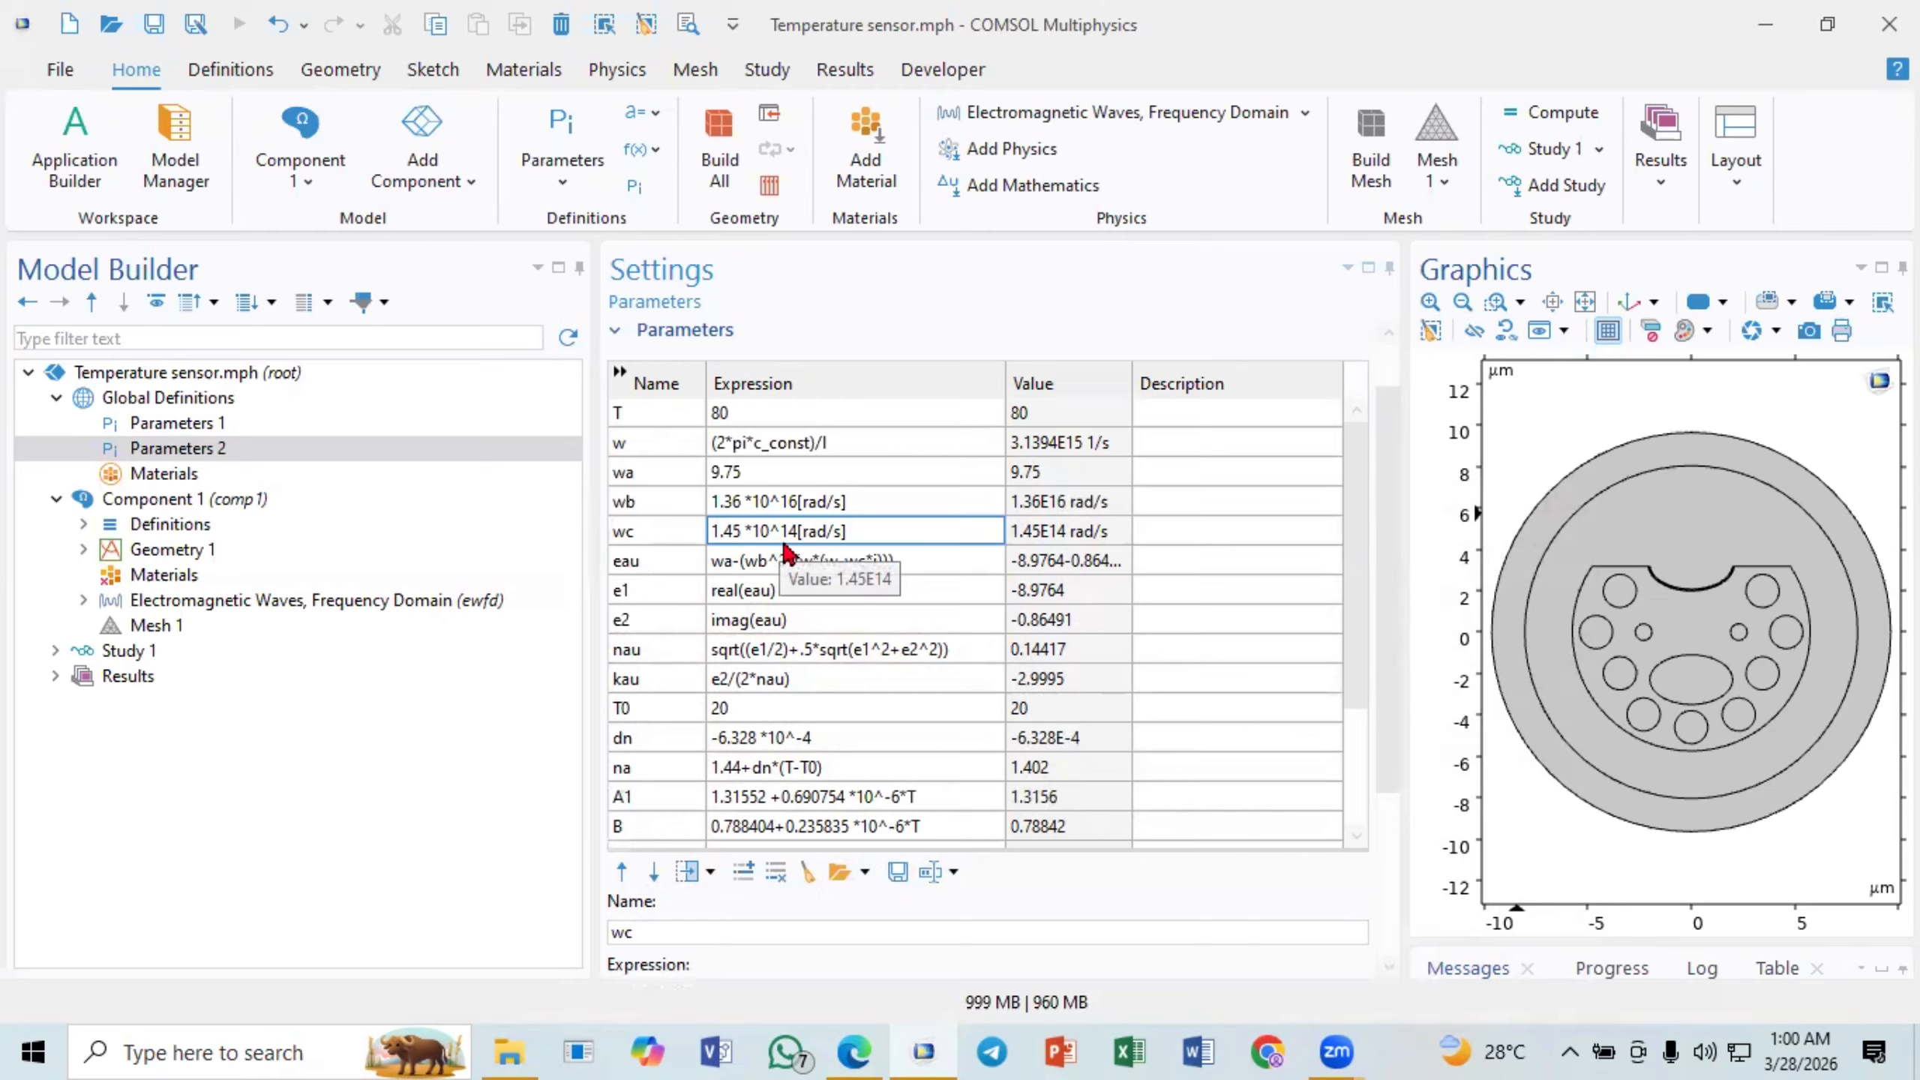
left_click(633, 573)
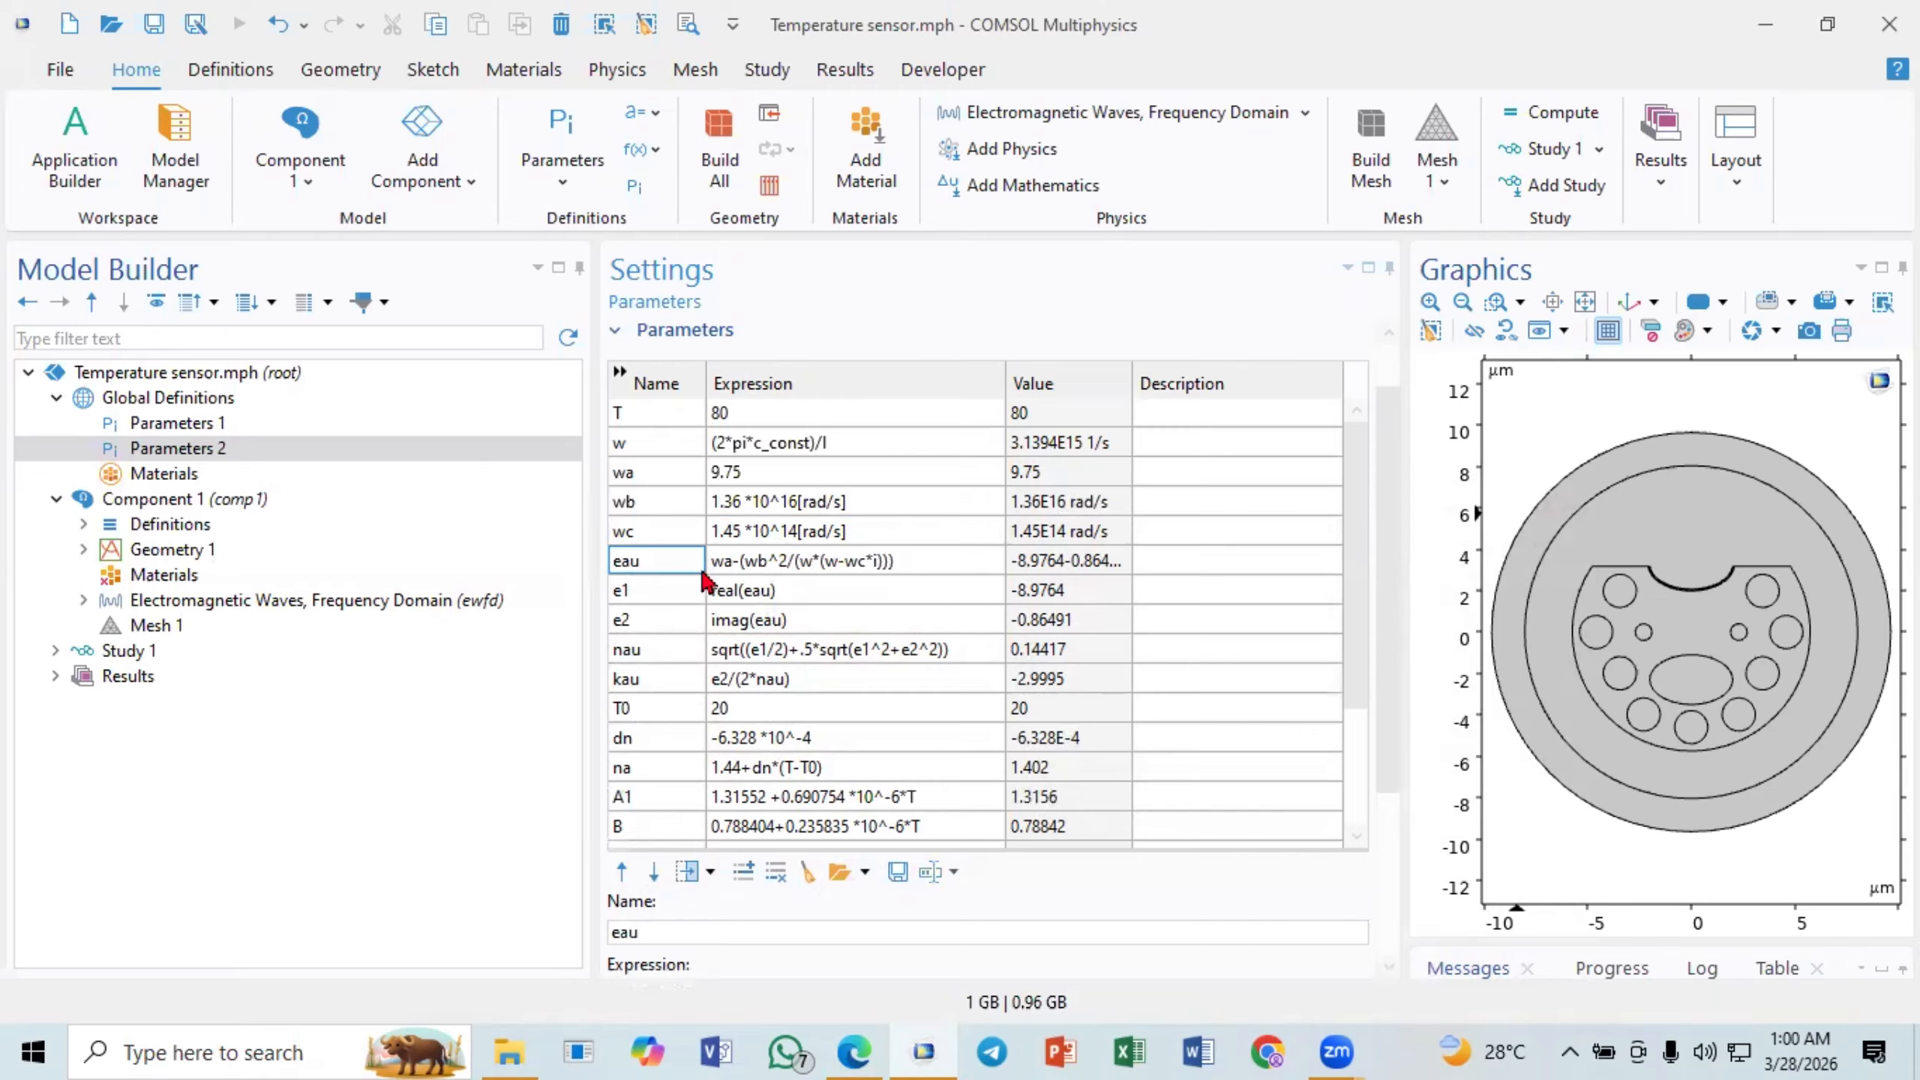
mouse_move(863, 1017)
left_click(756, 565)
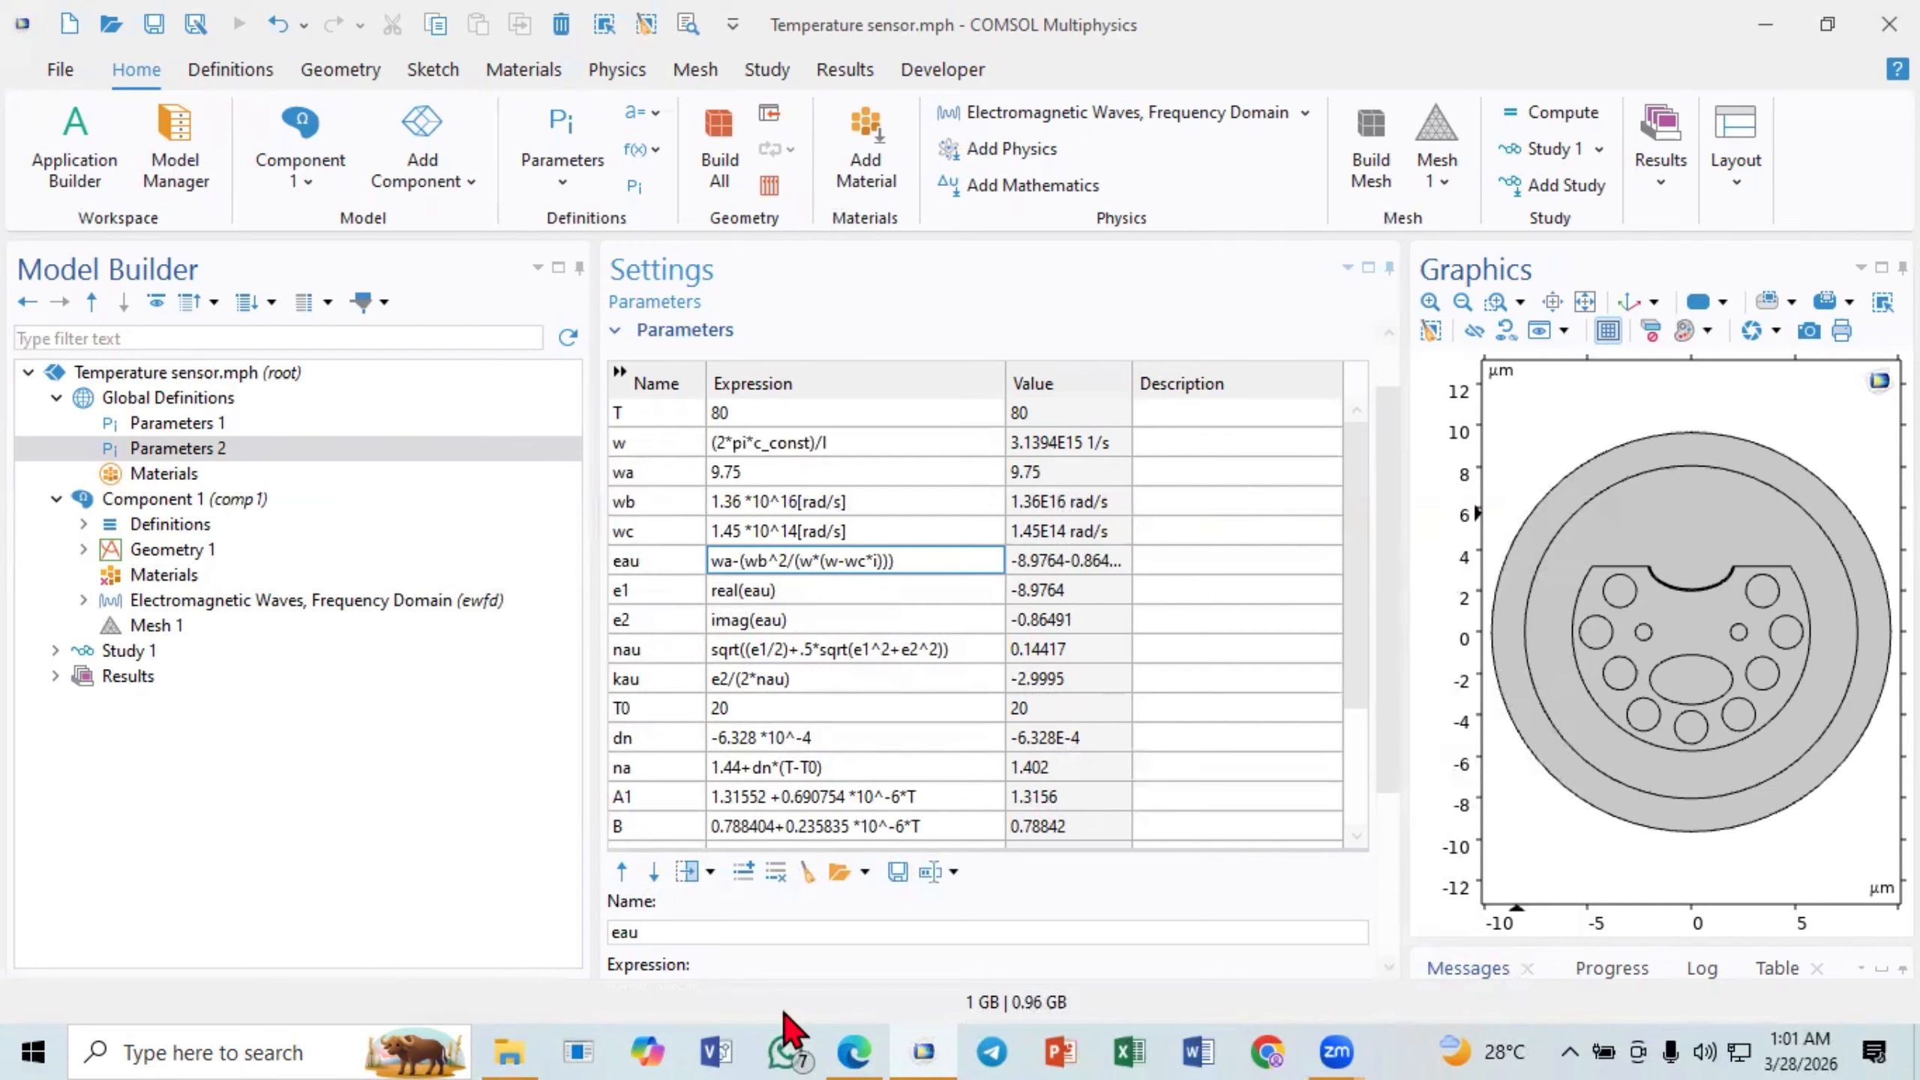
- Switch to the paper in the browser and circle the gold permittivity term and the whole right-hand side of equation (1)
left_click(849, 1038)
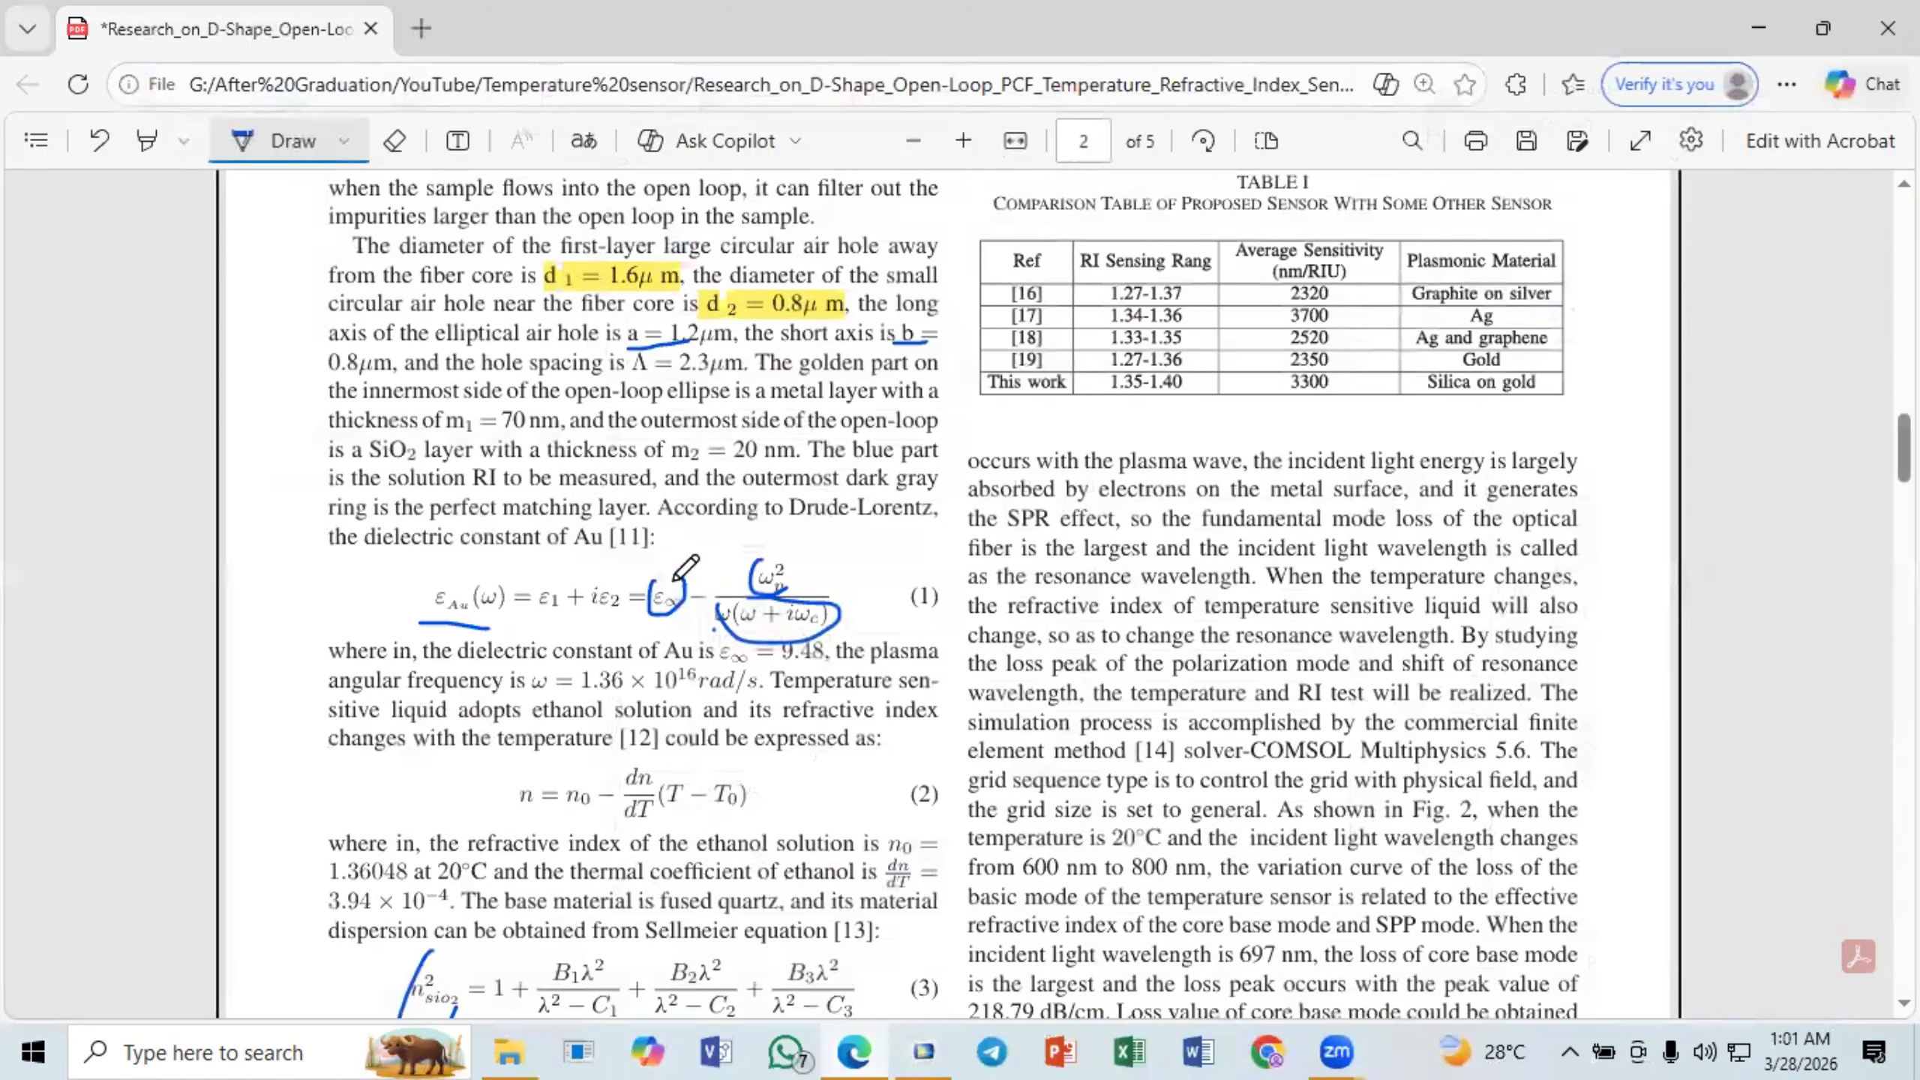
mouse_move(668, 560)
left_mouse_down()
mouse_move(648, 573)
mouse_move(684, 637)
mouse_move(838, 586)
mouse_move(725, 555)
left_mouse_up()
mouse_move(480, 579)
left_mouse_down()
mouse_move(417, 599)
mouse_move(505, 605)
mouse_move(473, 579)
left_mouse_up()
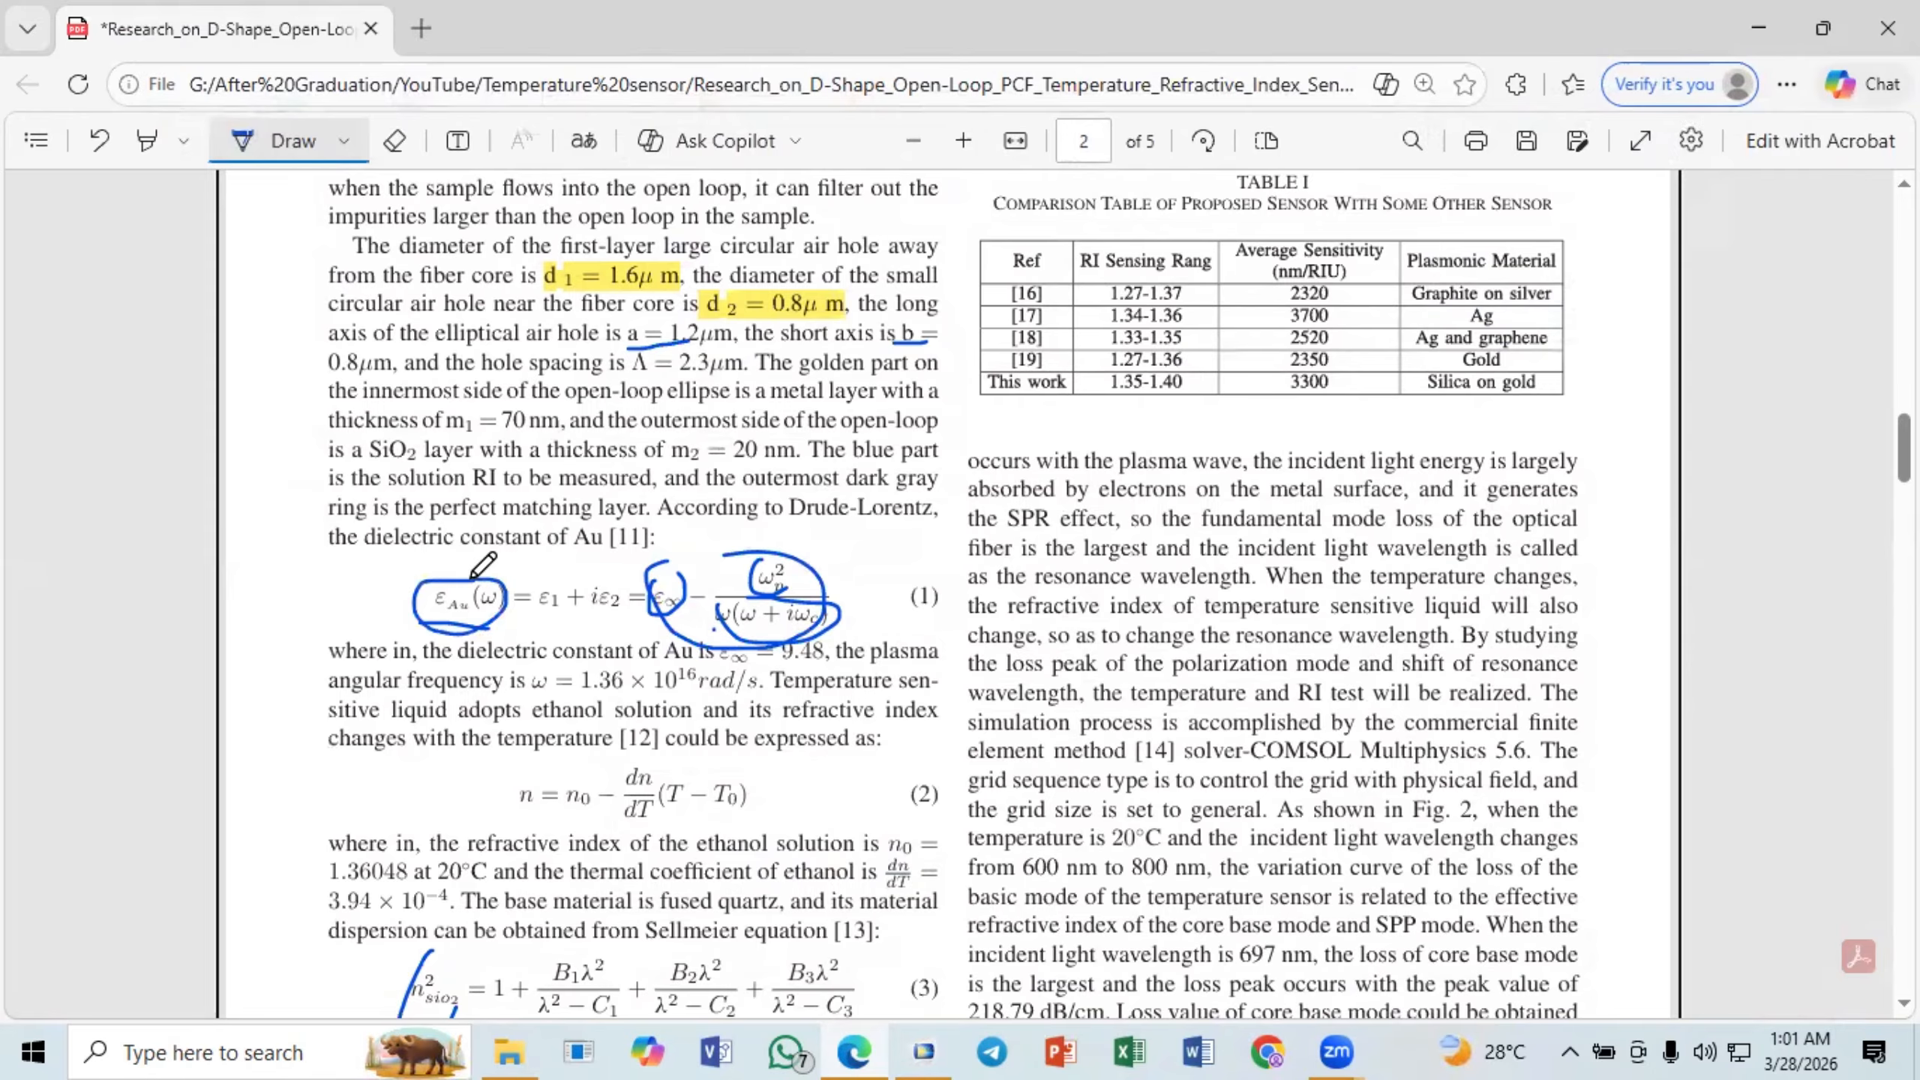
- Switch to COMSOL Multiphysics and locate the parameters e1 and e2 in the table
left_click(855, 1048)
left_click(618, 591)
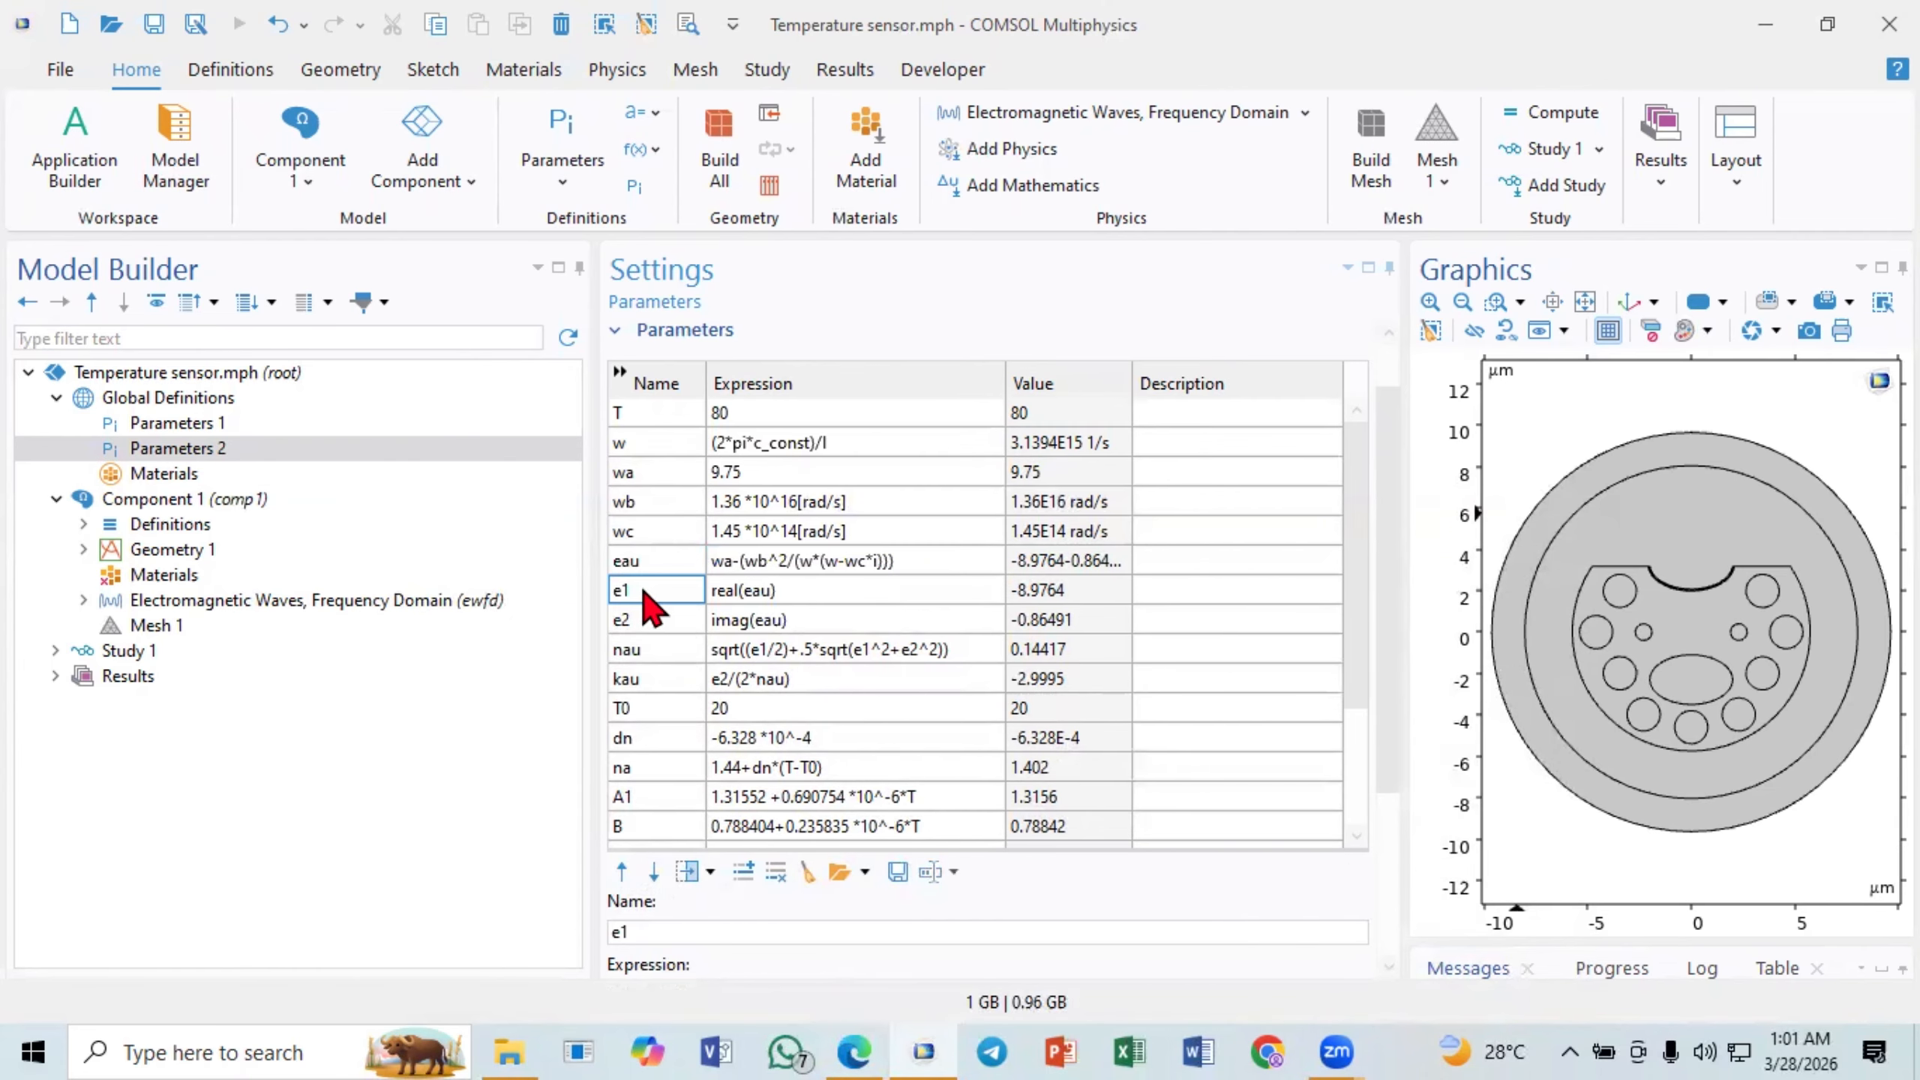
left_click(649, 619)
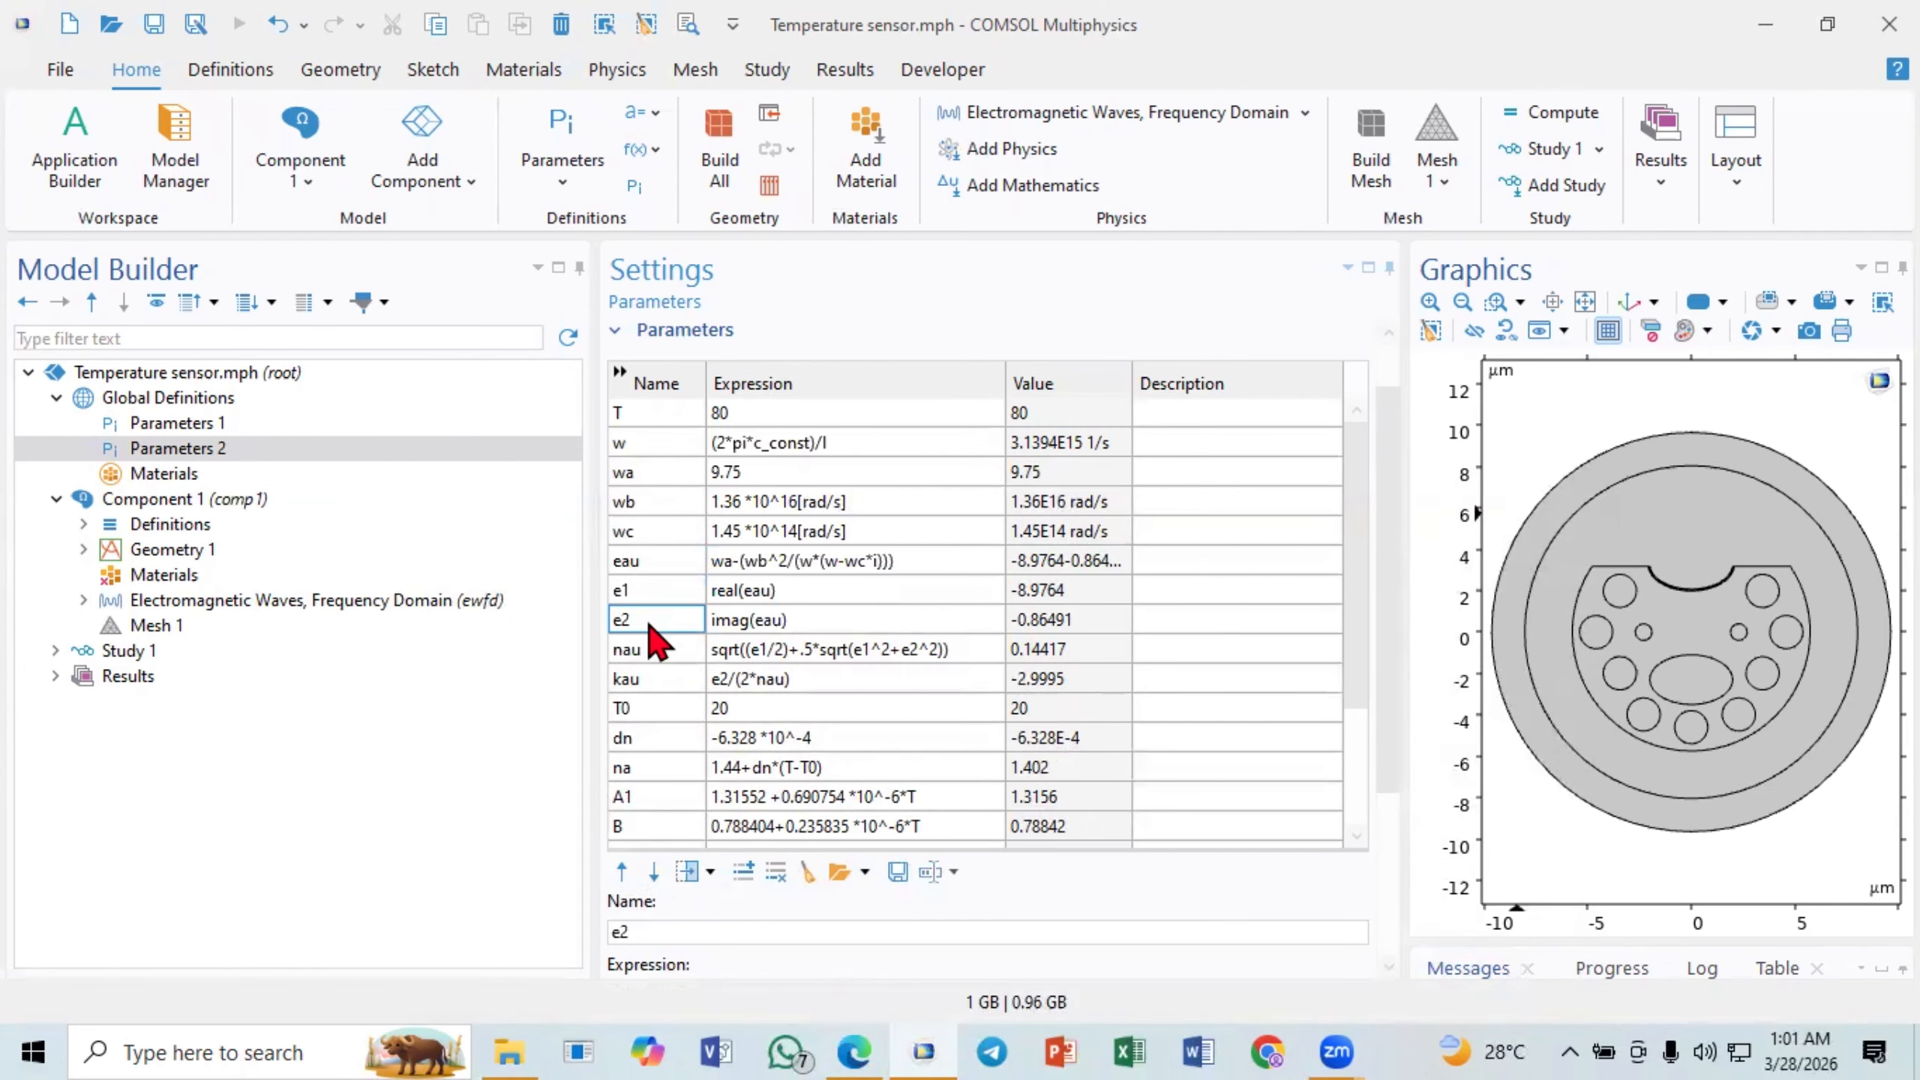
- Switch to the paper in the browser and circle ε1 + iε2 in equation (1), marking its two terms
left_click(881, 1032)
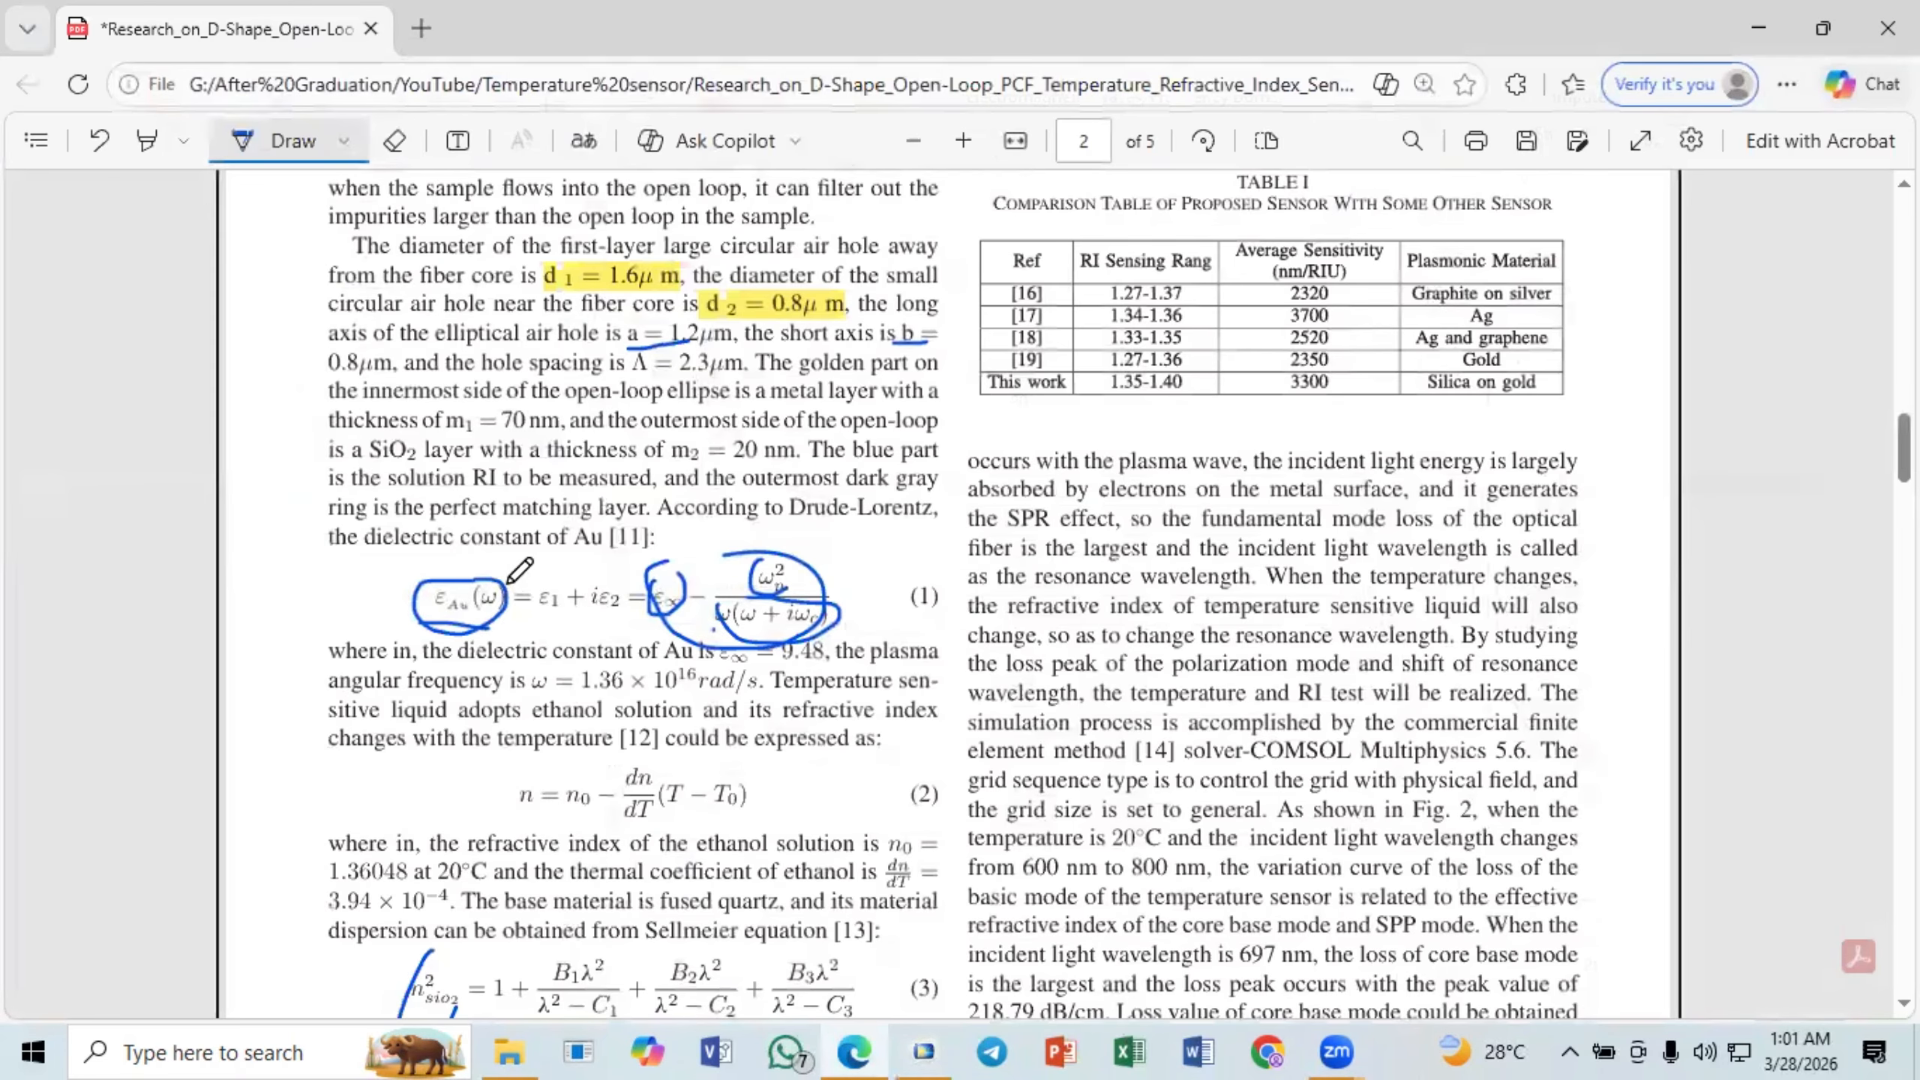
mouse_move(545, 574)
left_mouse_down()
mouse_move(563, 626)
mouse_move(654, 583)
mouse_move(612, 625)
left_mouse_up()
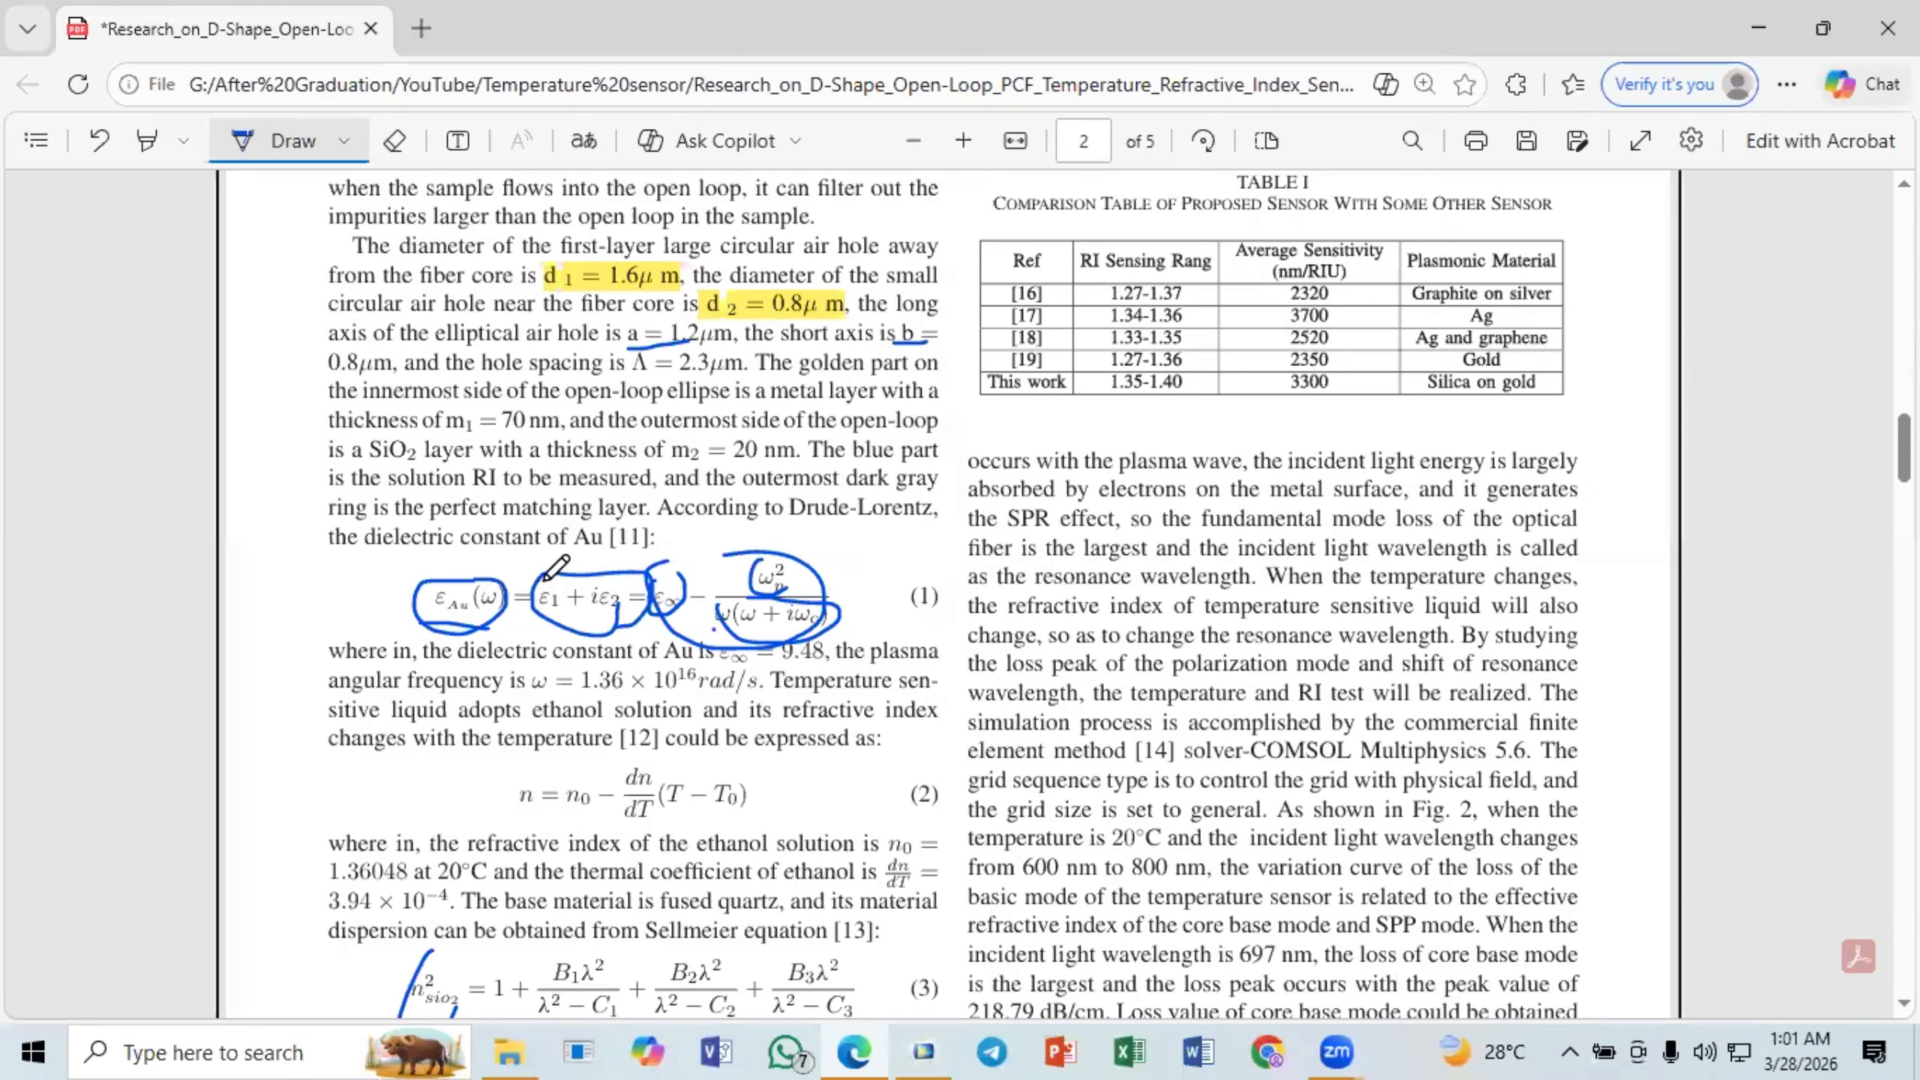
mouse_move(546, 580)
left_mouse_down()
mouse_move(538, 617)
mouse_move(560, 568)
mouse_move(642, 609)
mouse_move(624, 575)
left_mouse_up()
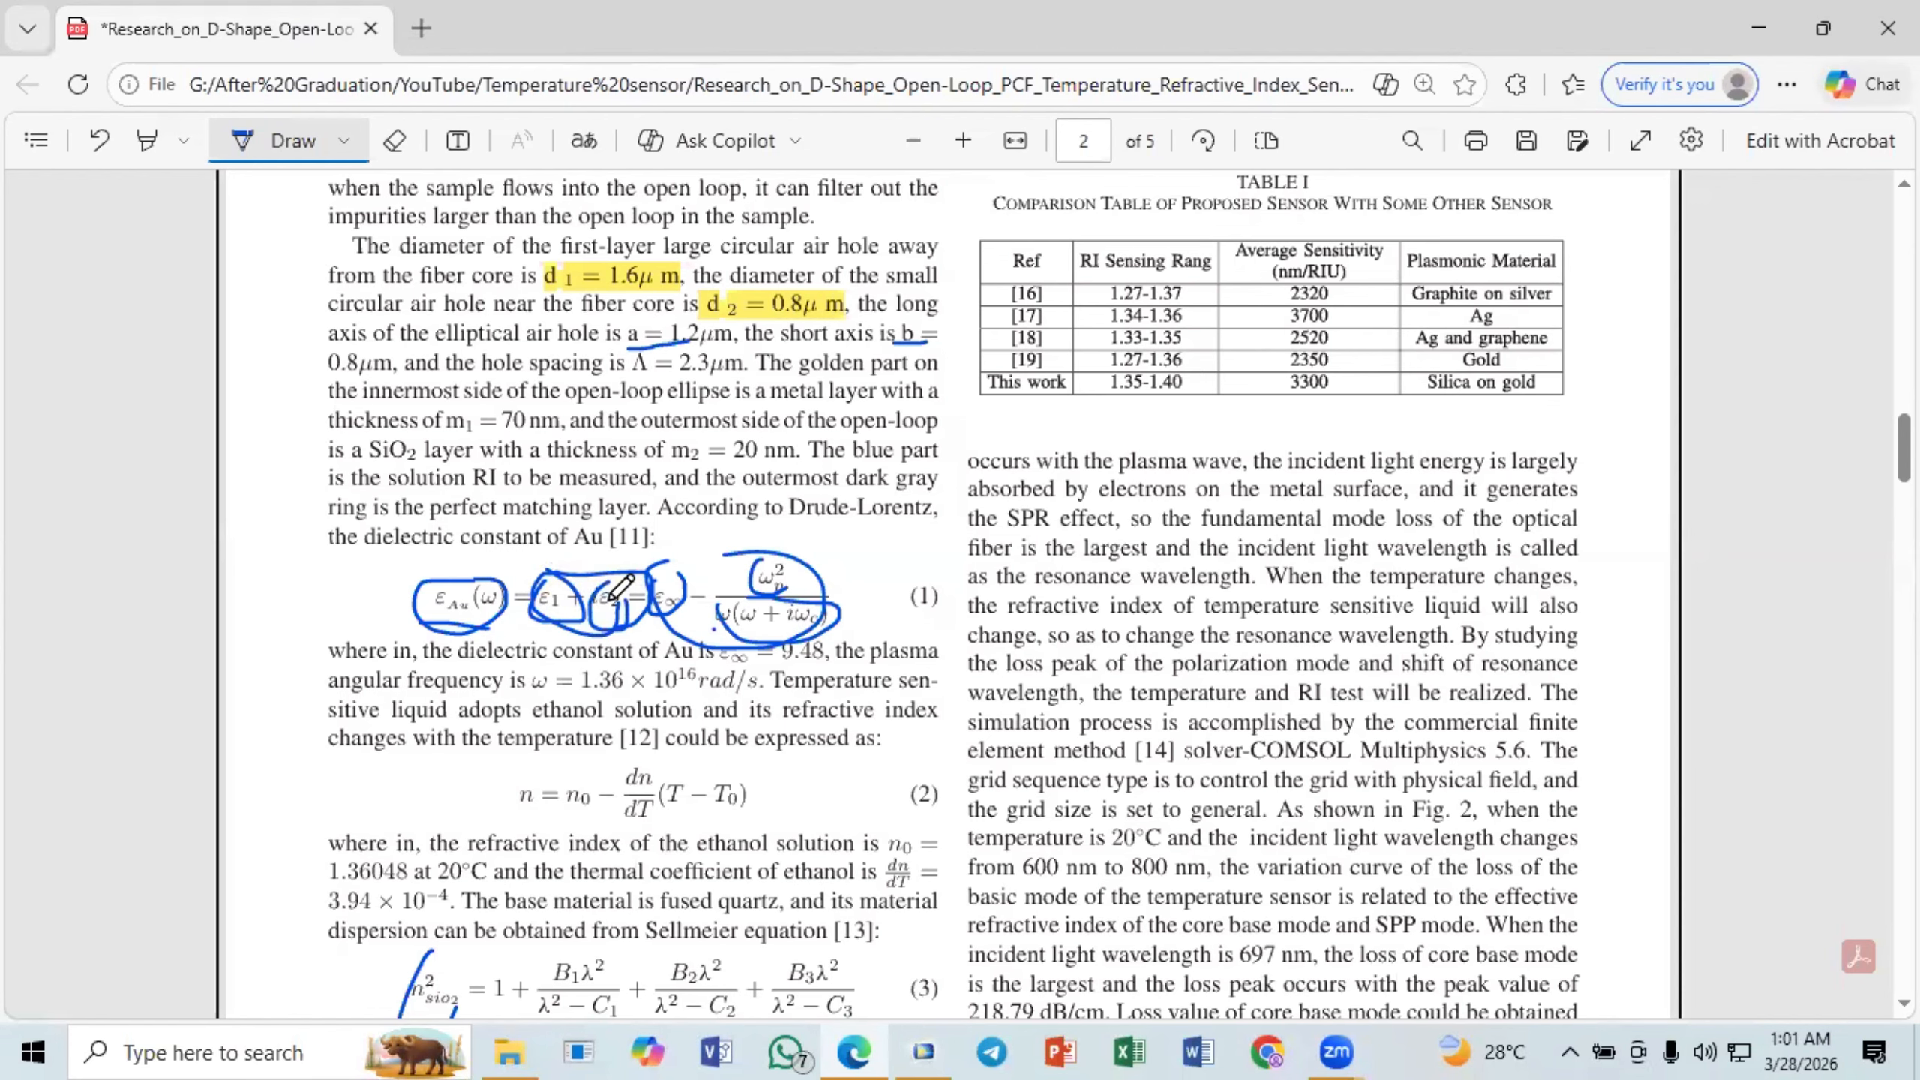
- Switch to COMSOL Multiphysics and widen the parameter table's Value column to show the full complex value of eau
left_click(840, 1052)
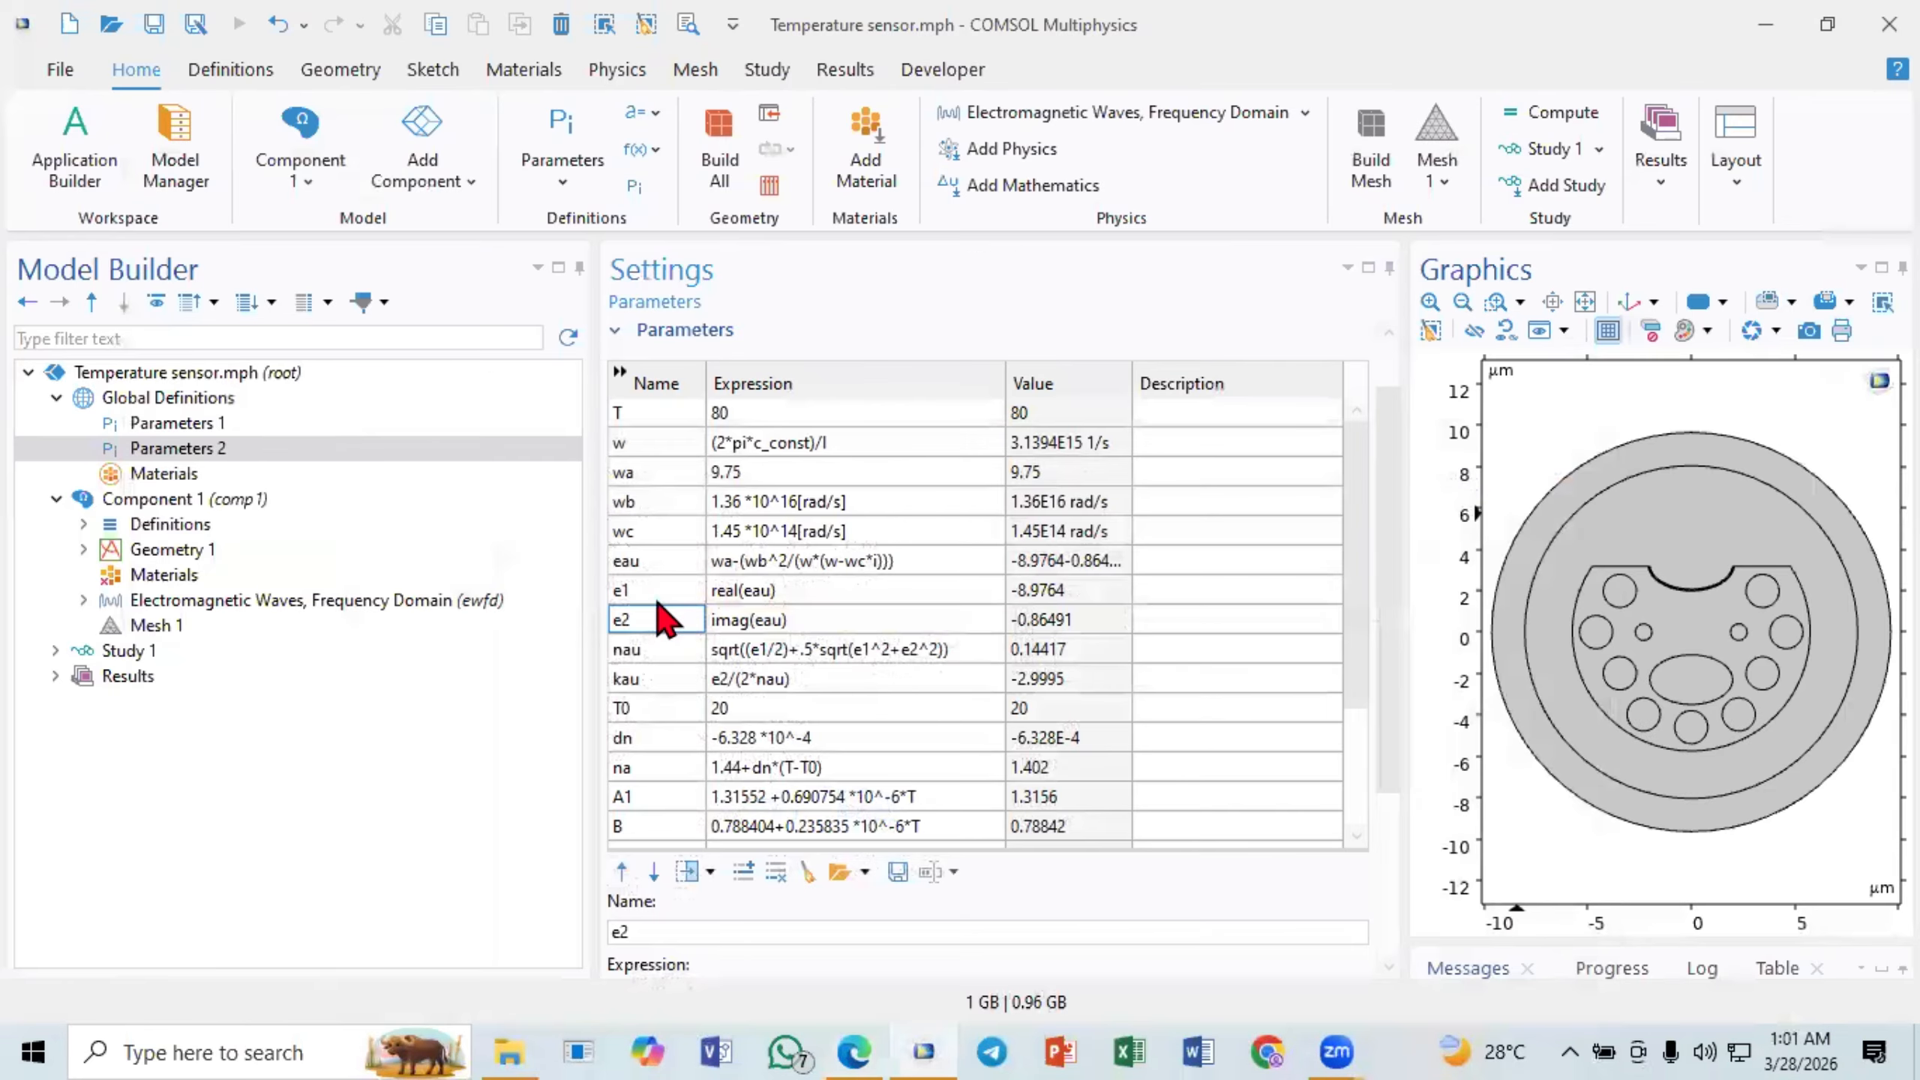
left_click(756, 563)
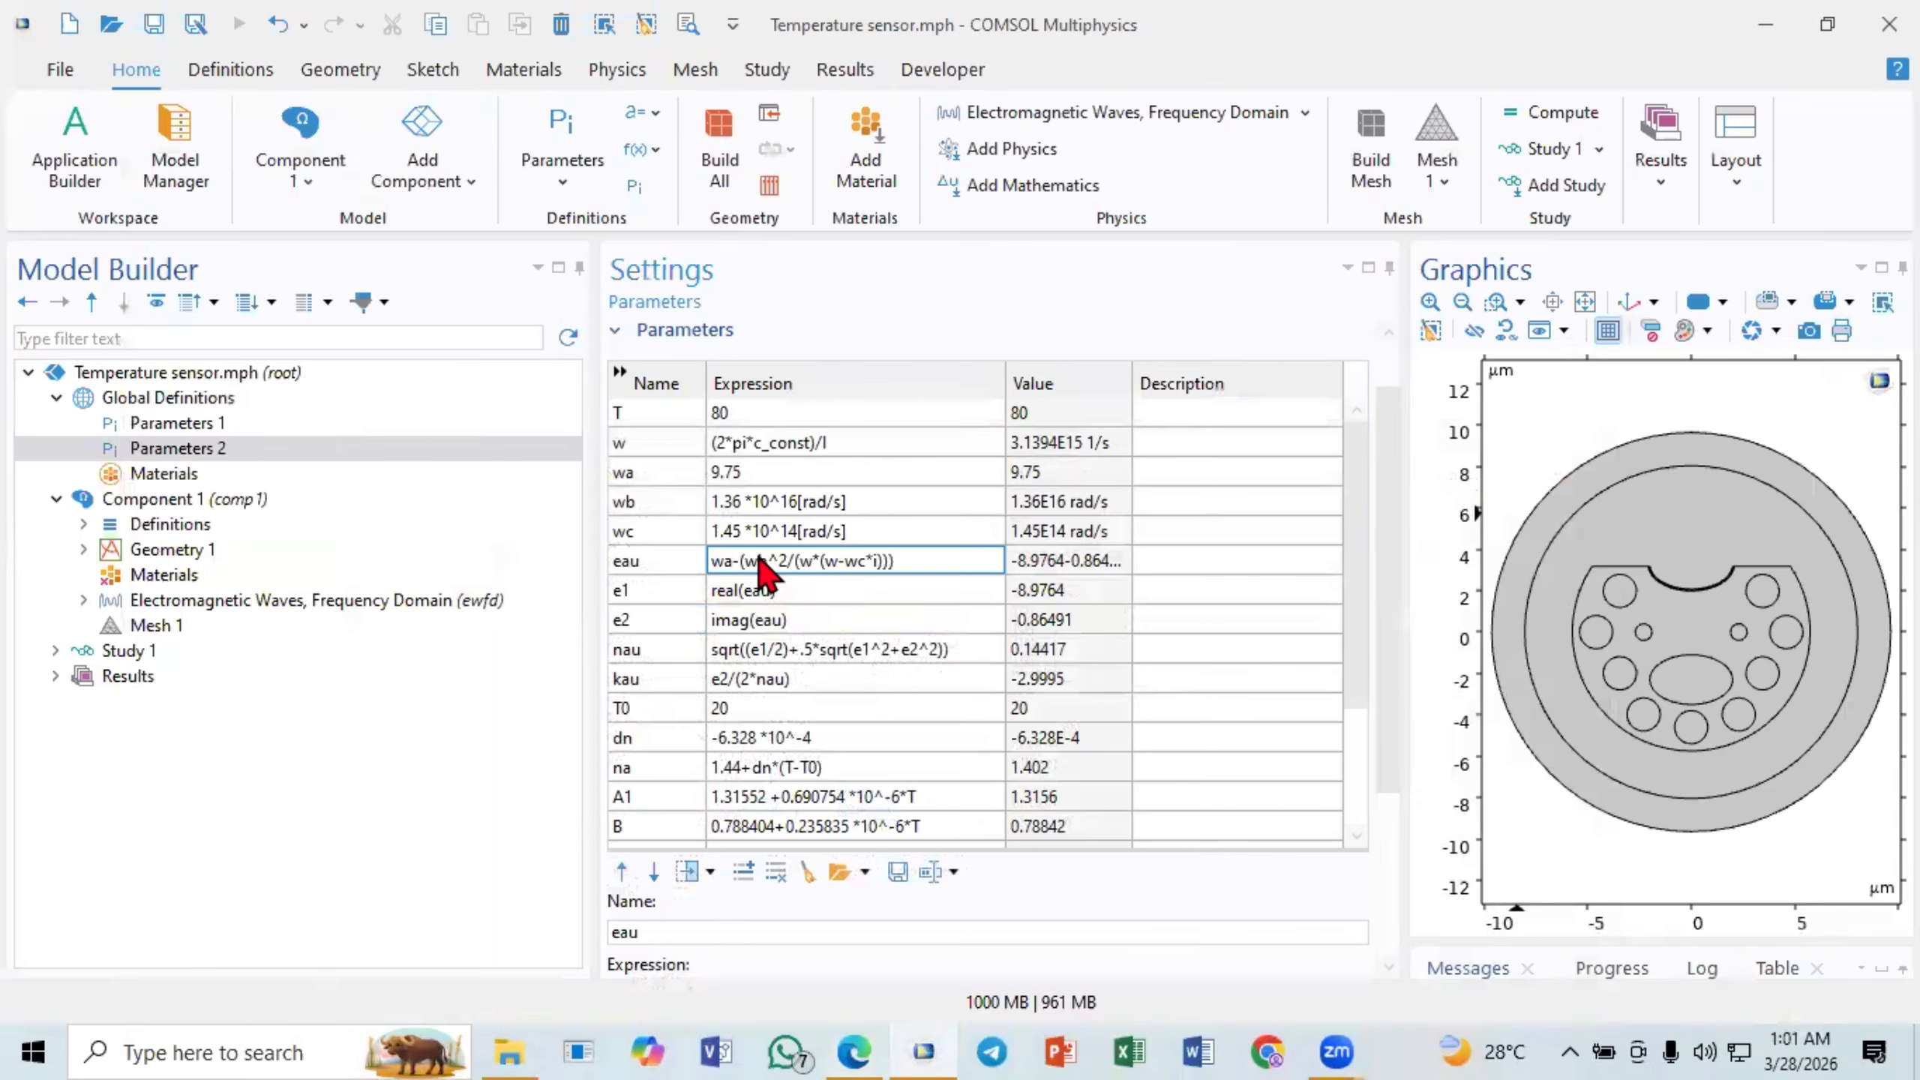
left_click(1082, 561)
left_click_drag(1132, 385, 1238, 402)
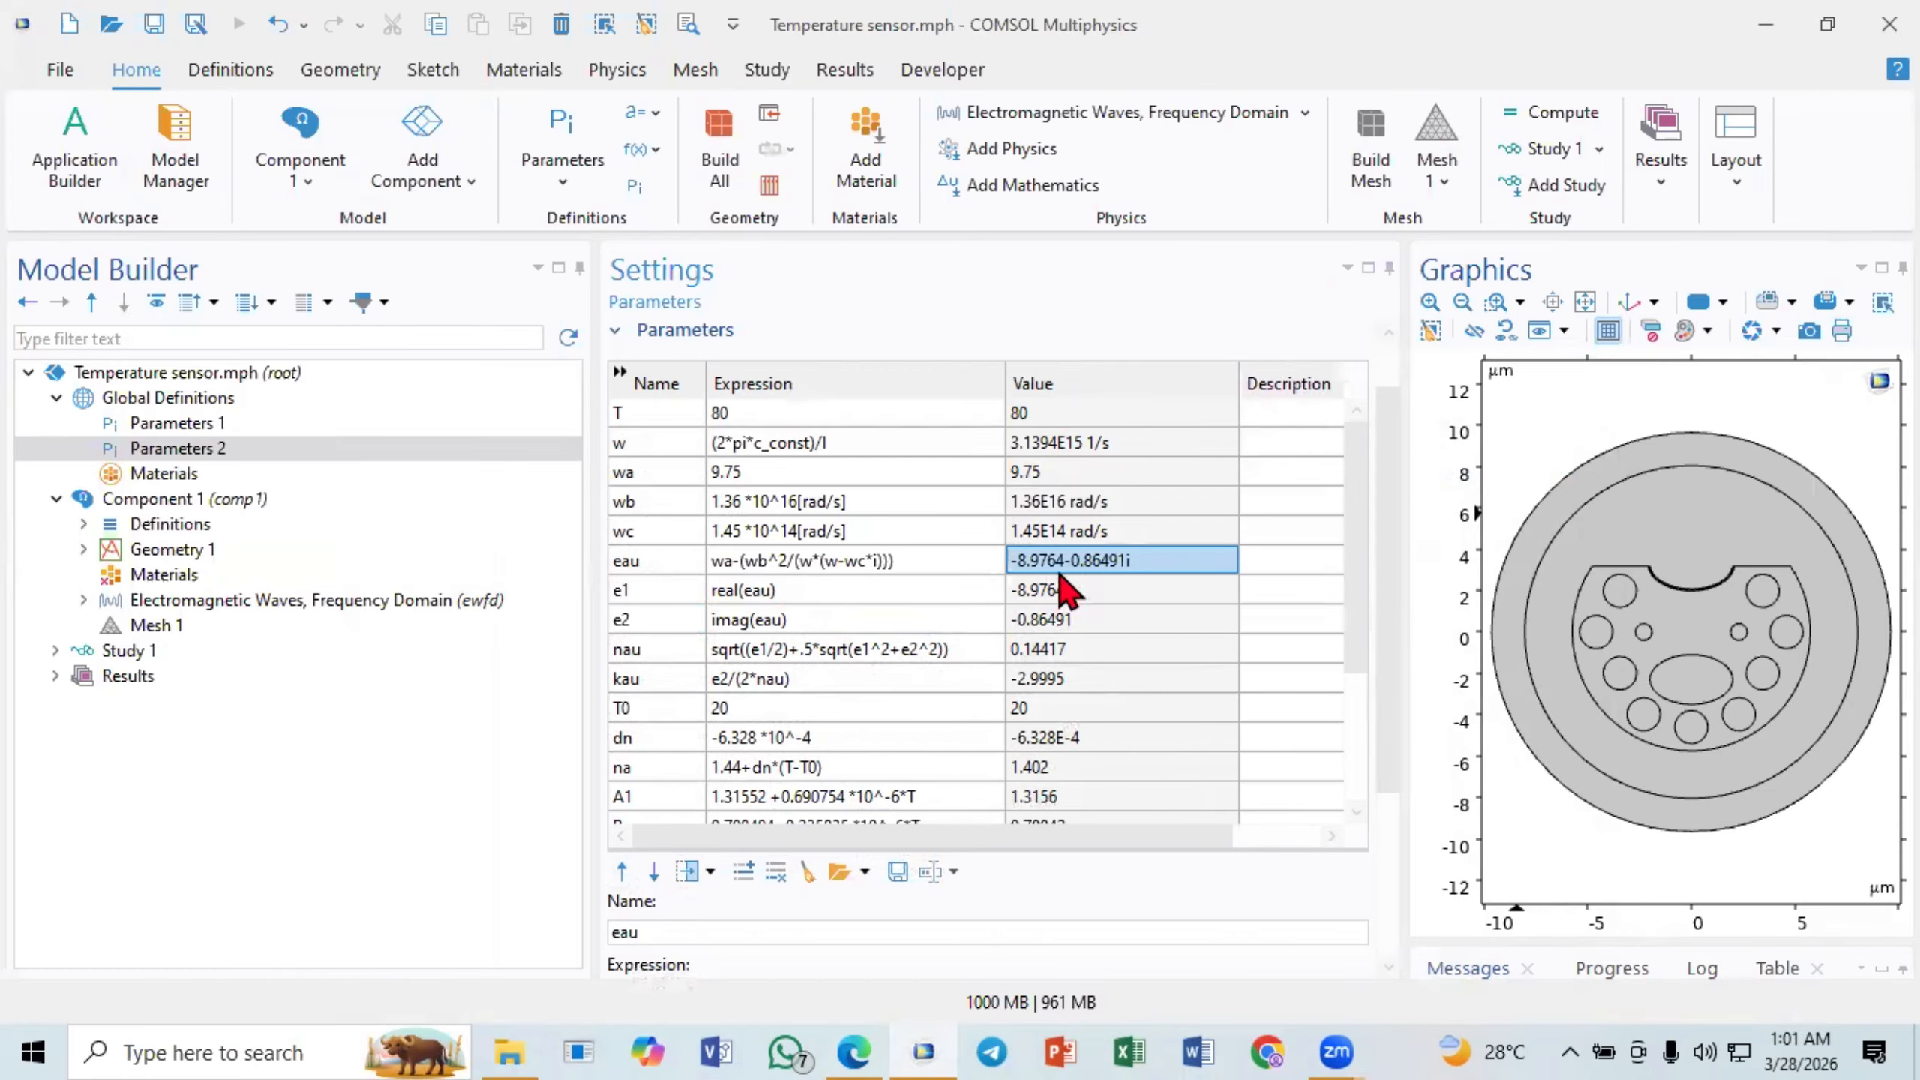
- Examine how e1 and e2 take the real and imaginary parts of eau
left_click(744, 594)
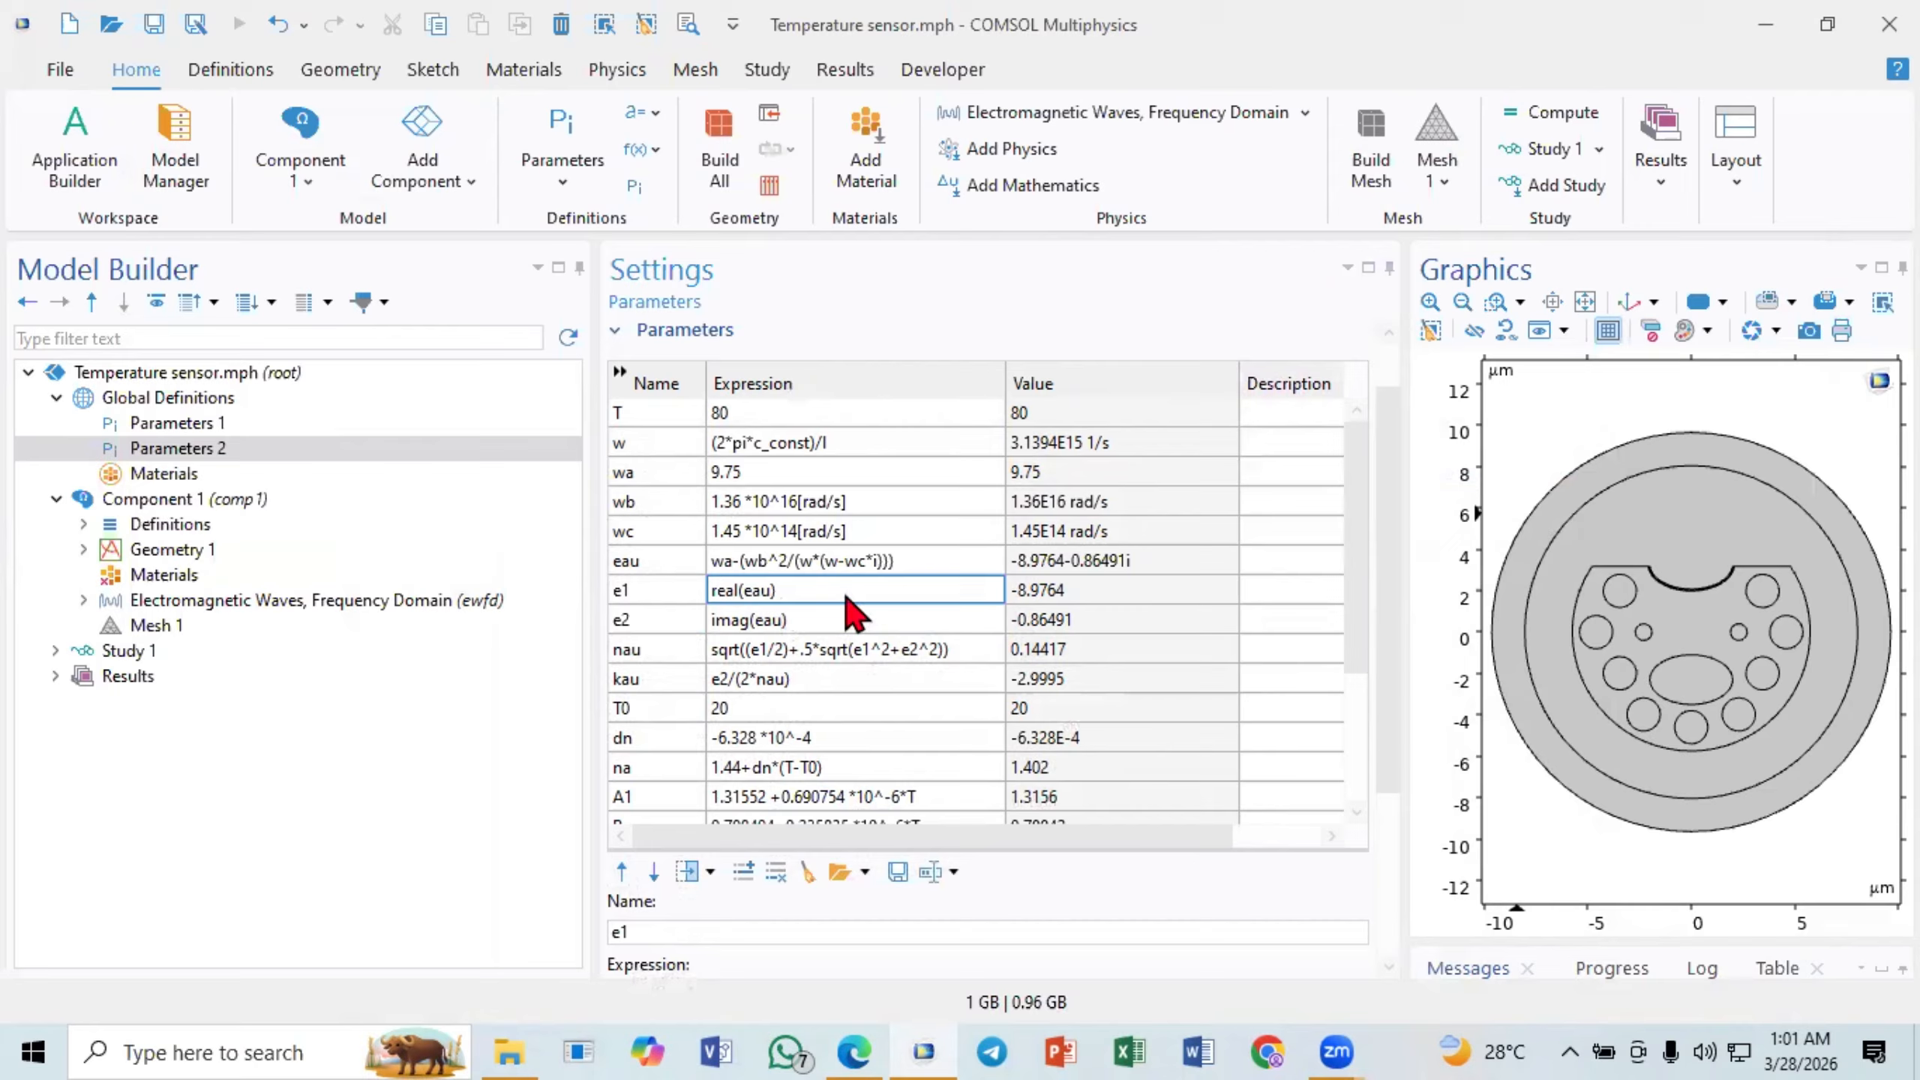
left_click(1038, 592)
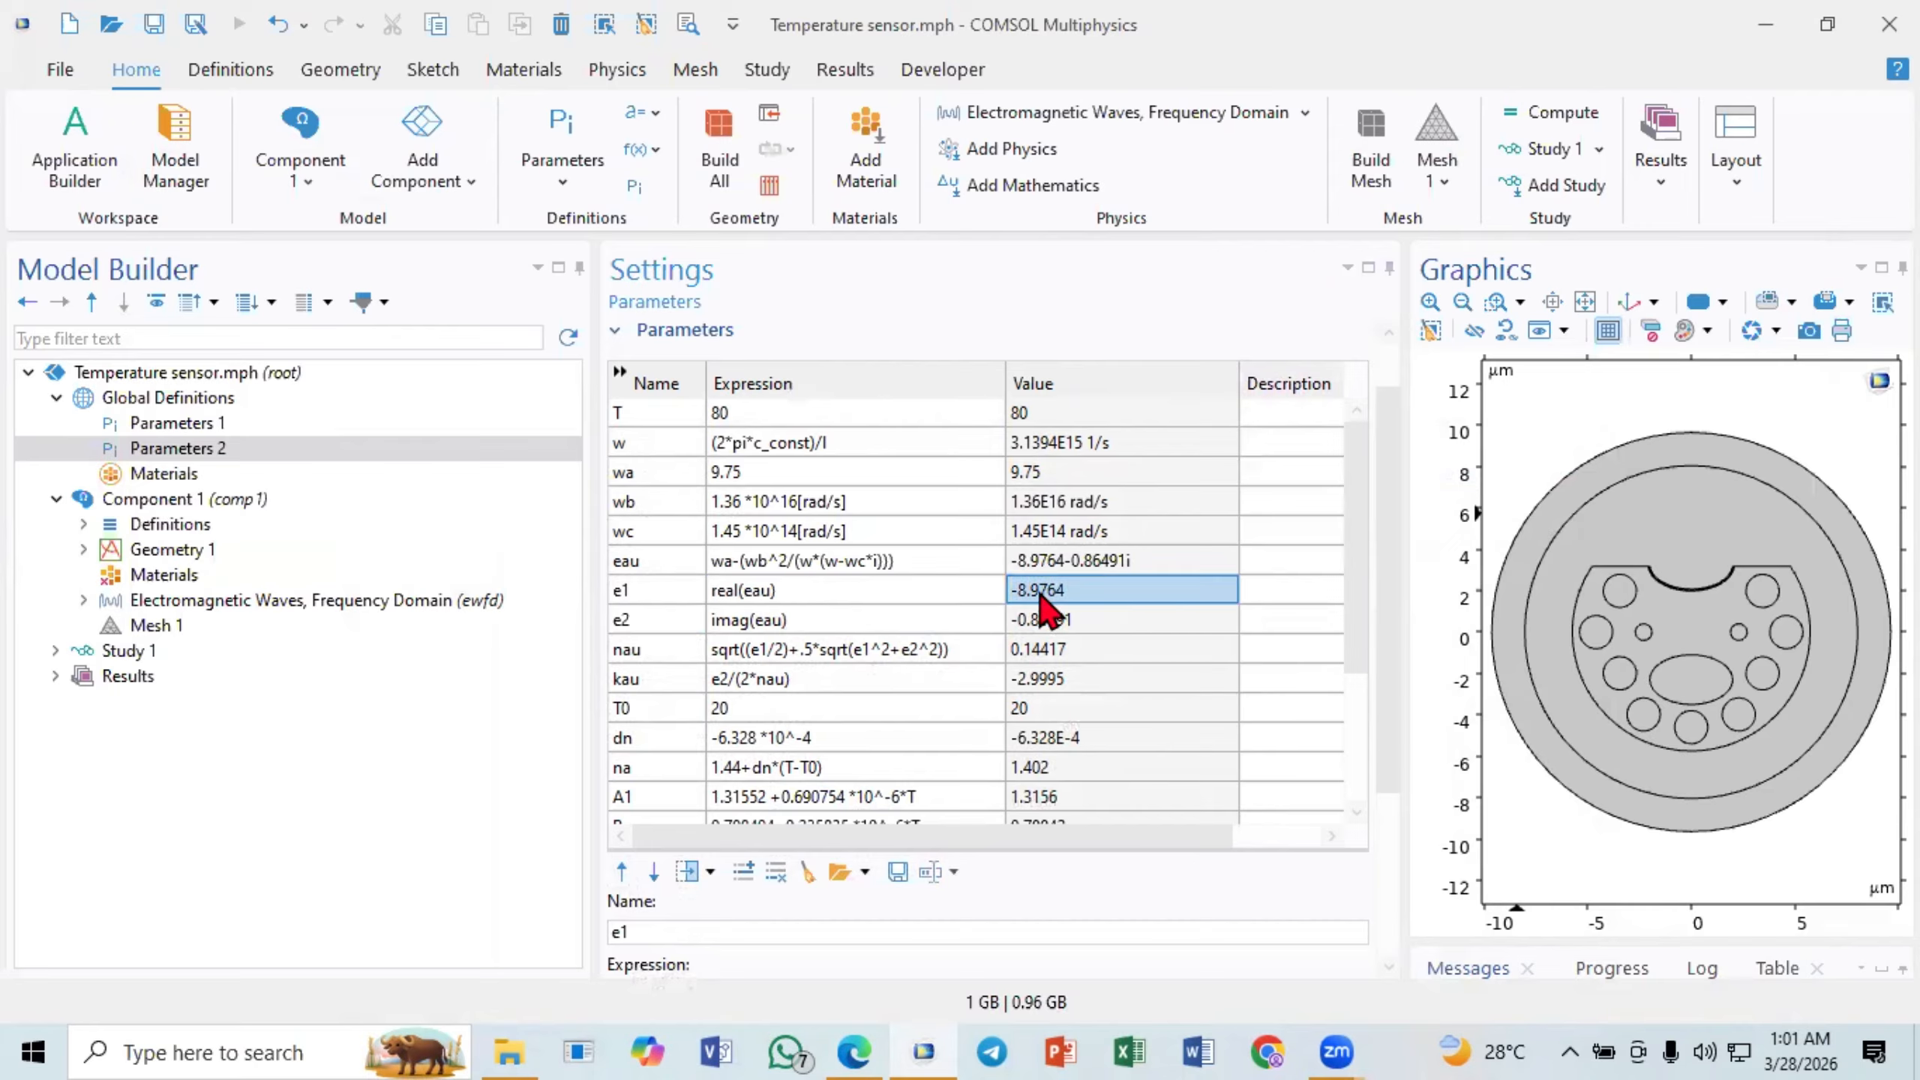
left_click(779, 596)
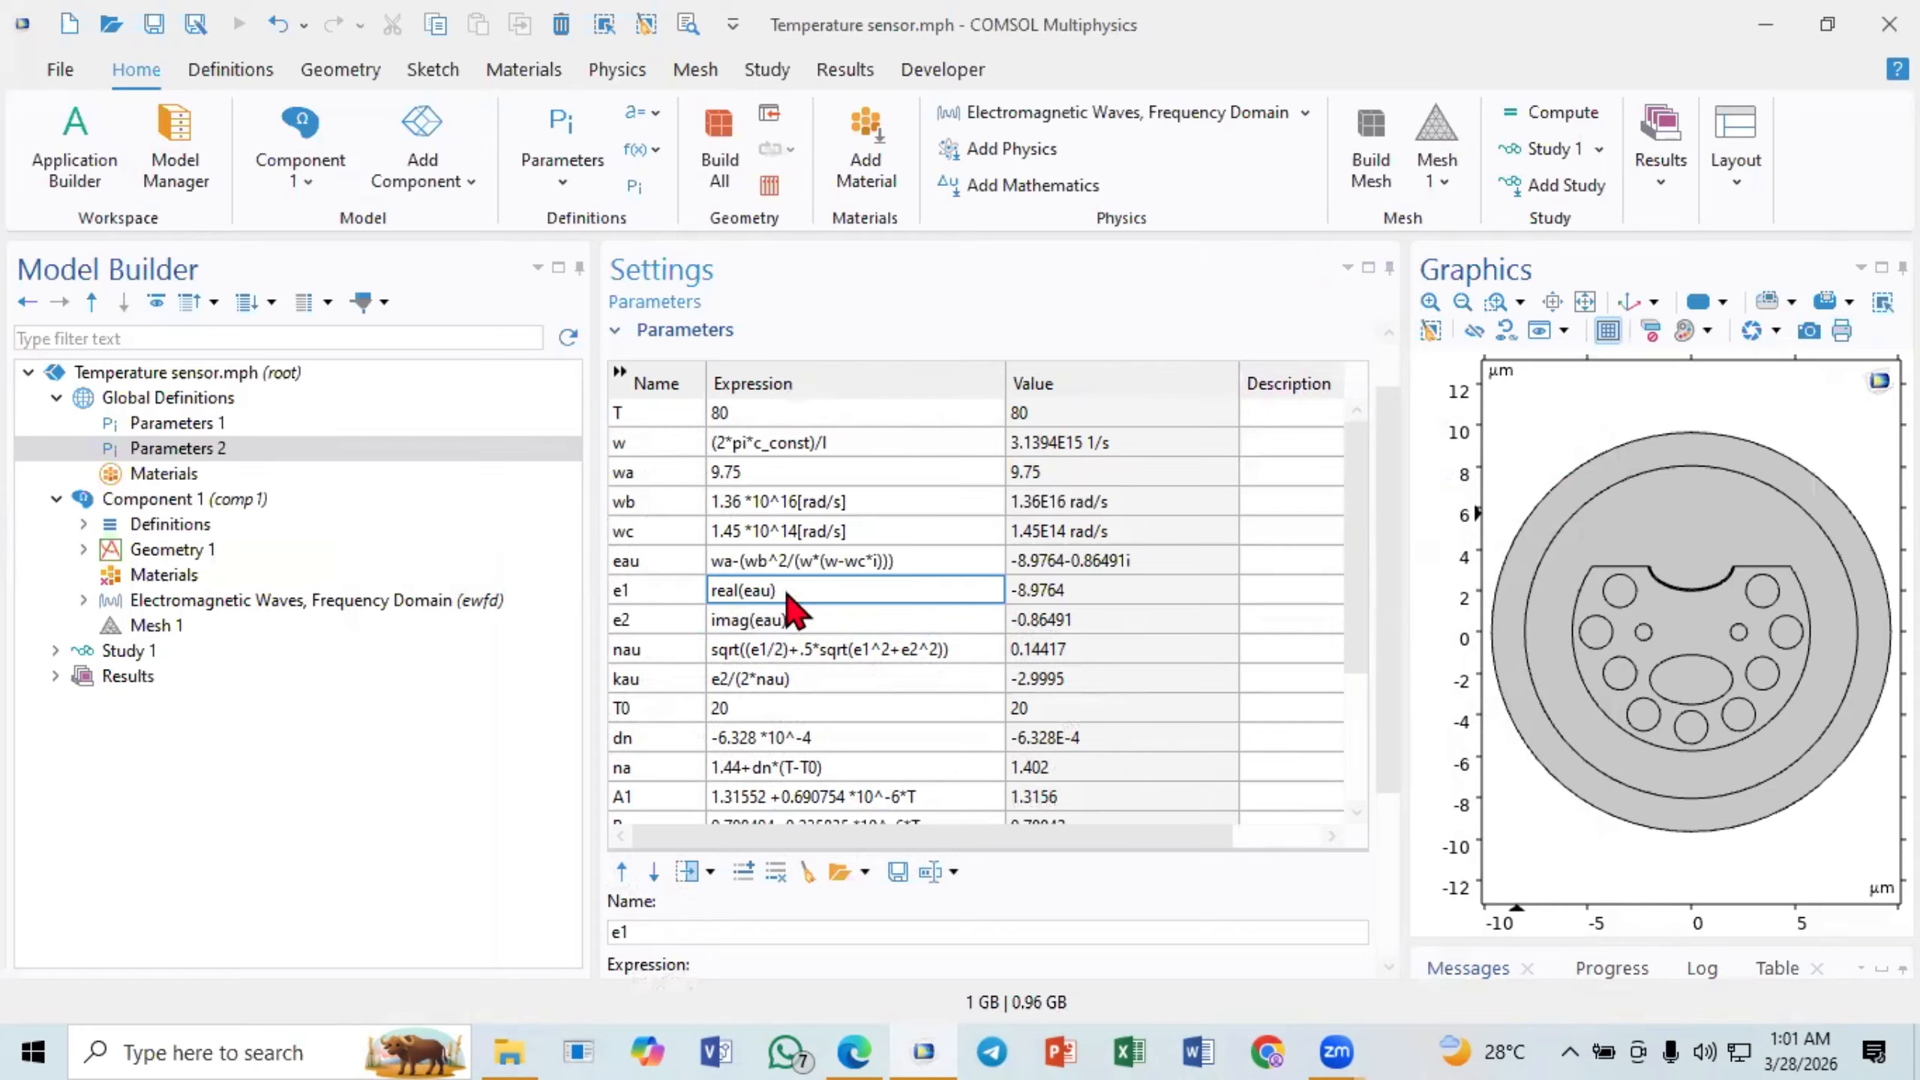
left_click(752, 622)
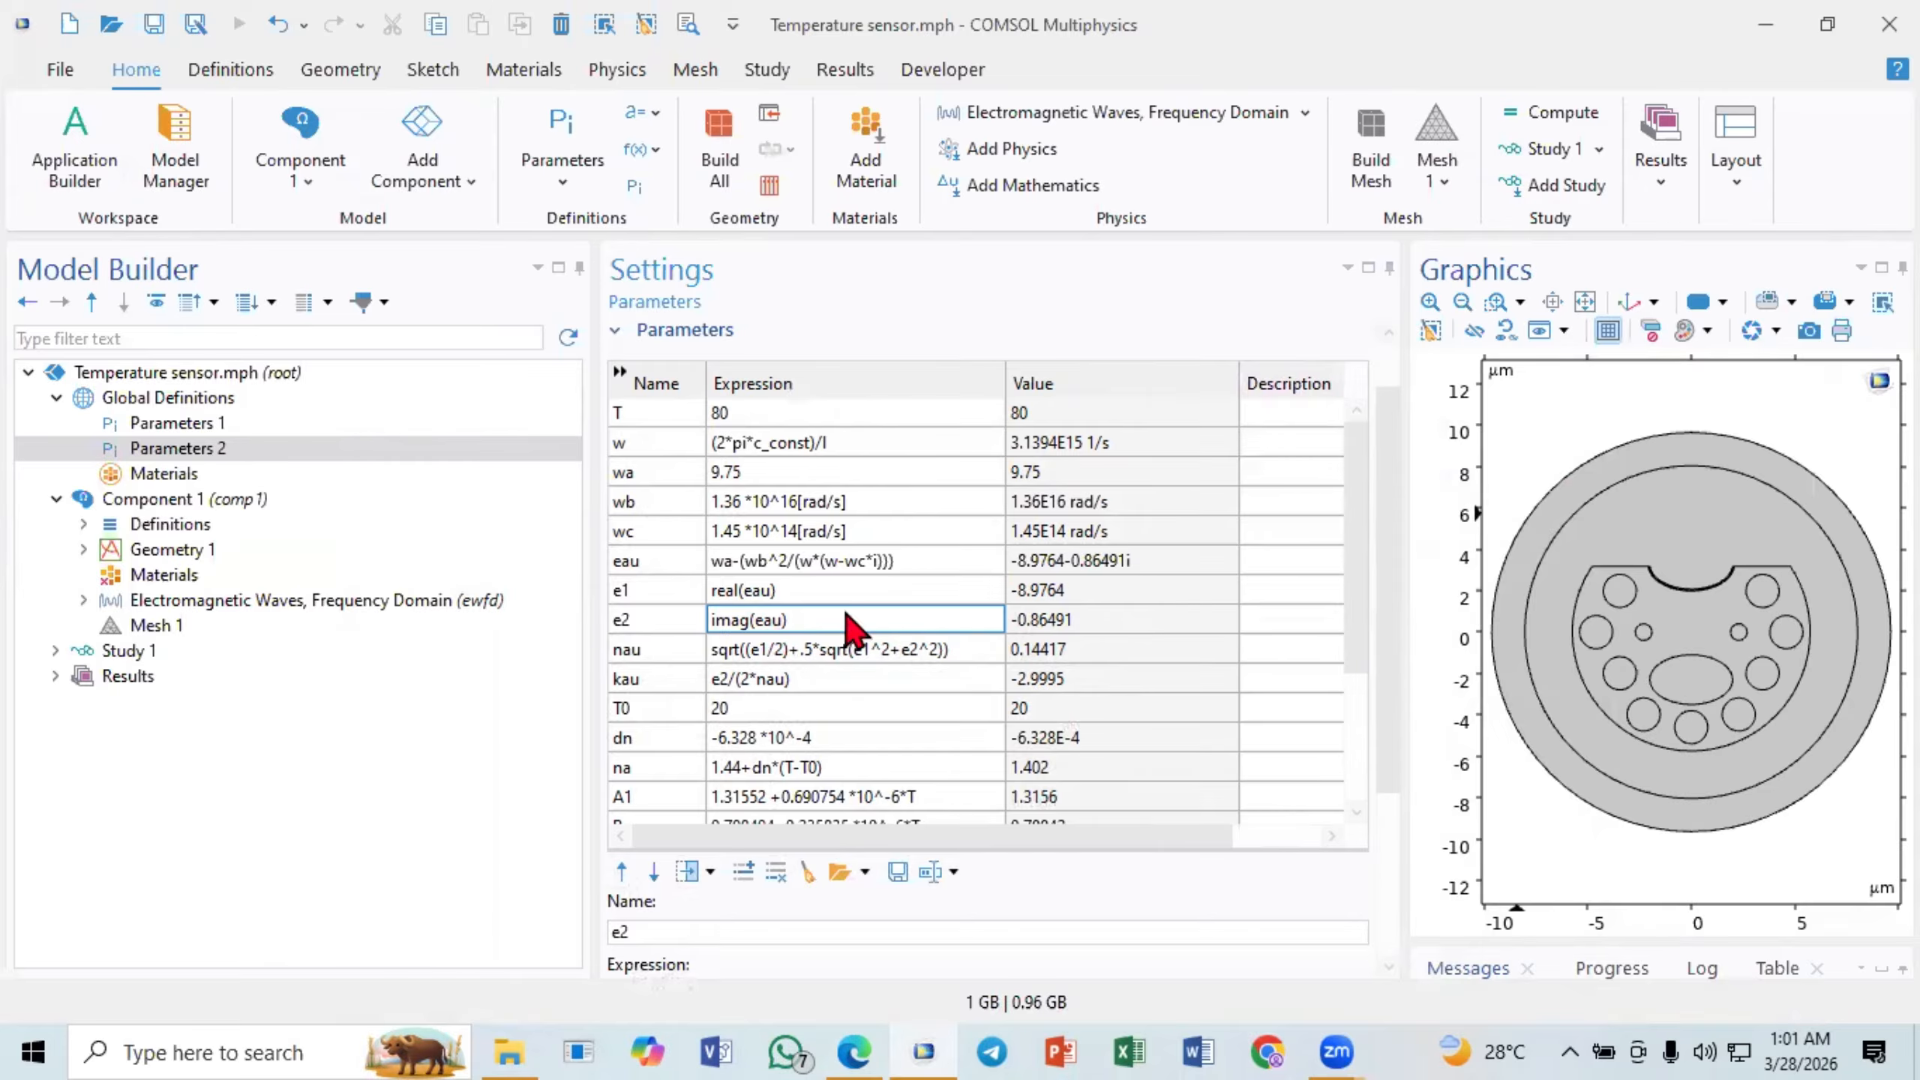
left_click(632, 593)
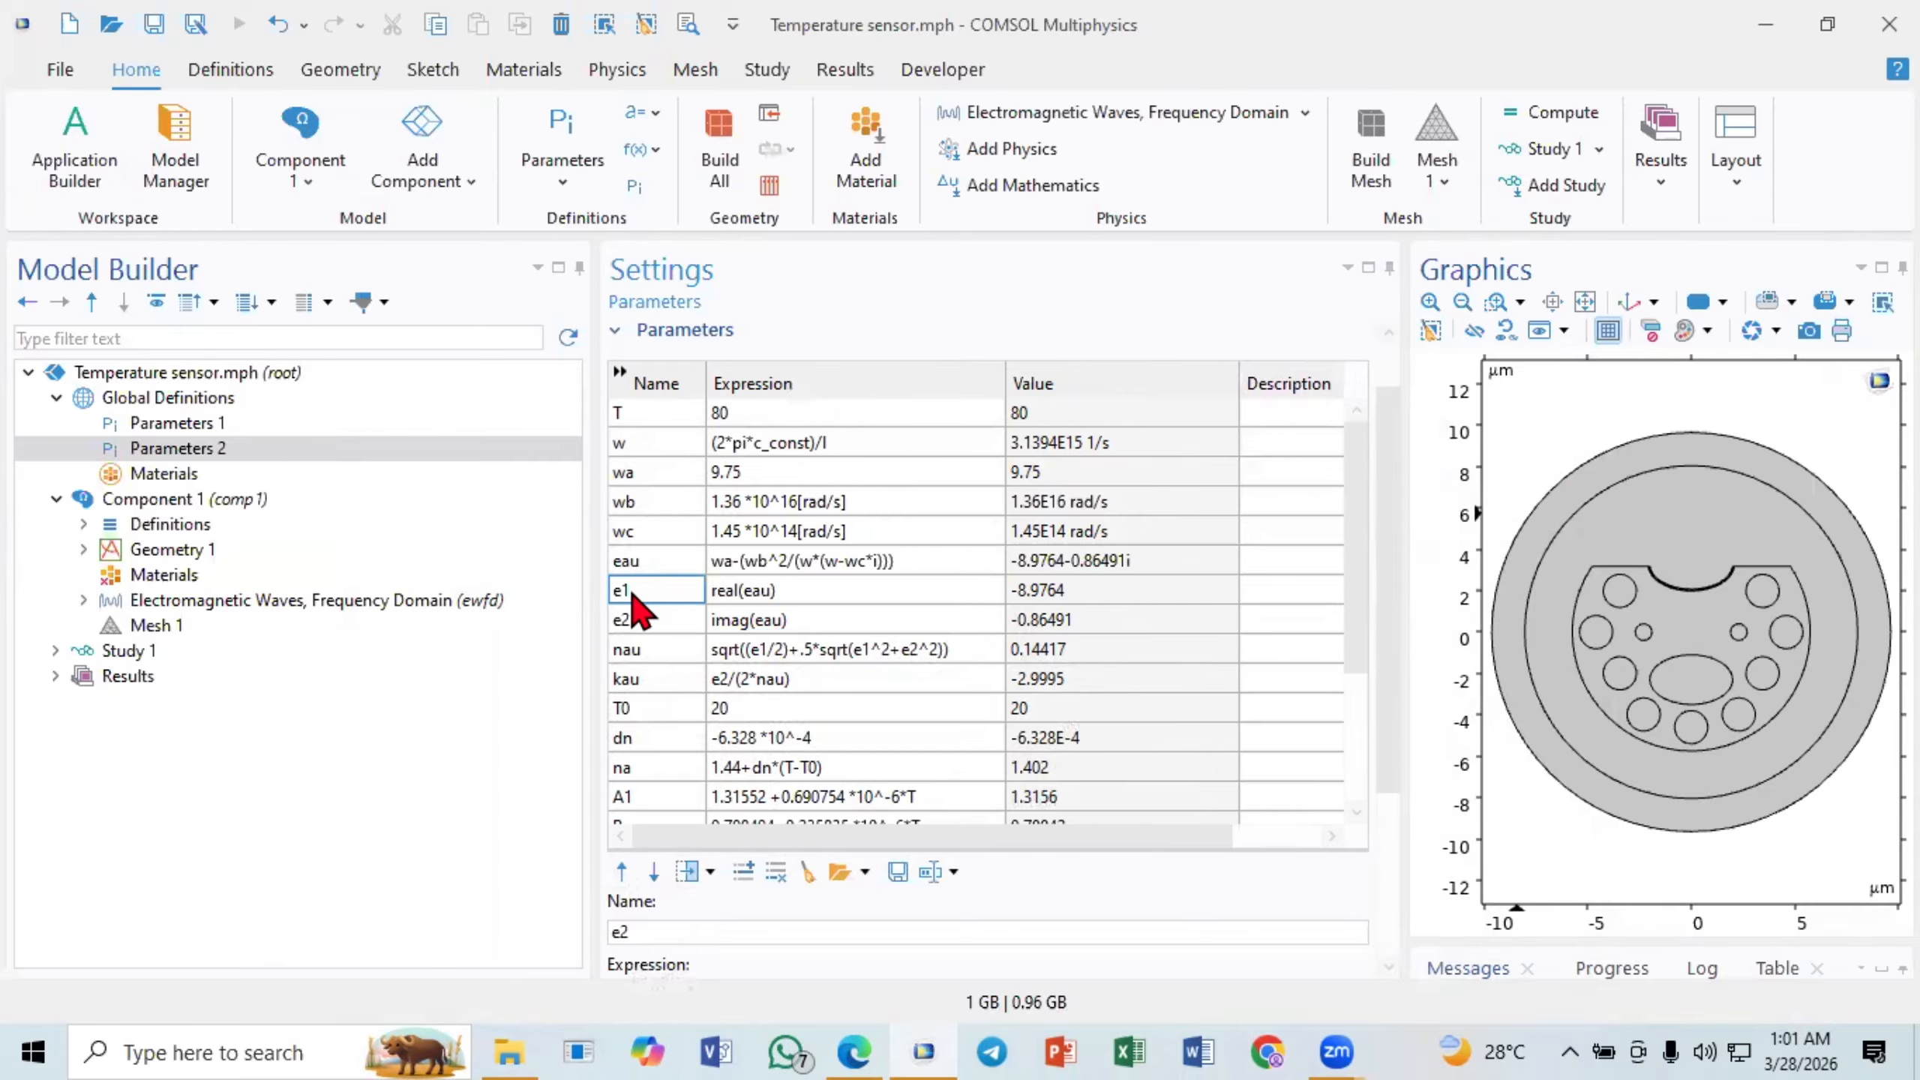
left_click(642, 609)
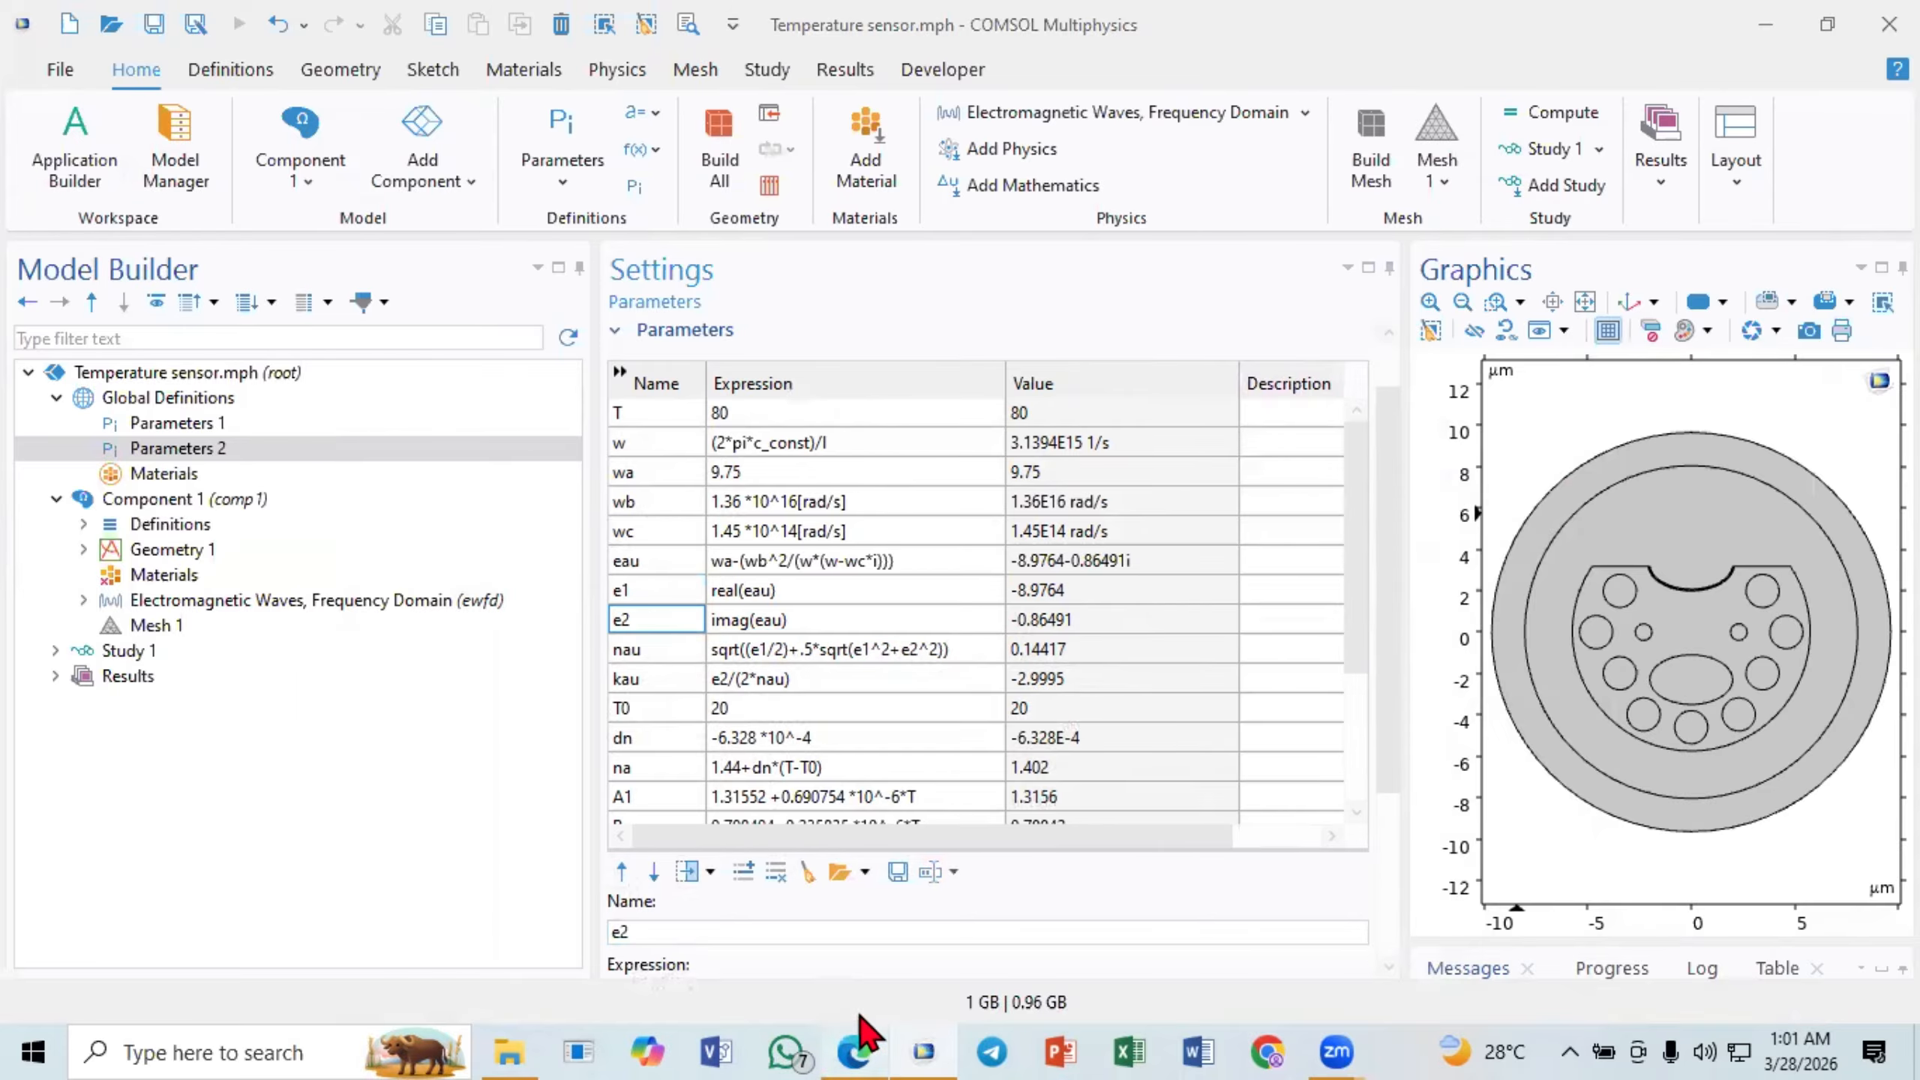
- Check equation (1) in the browser paper again, then return to COMSOL Multiphysics and examine e2 and nau with its value
left_click(856, 1049)
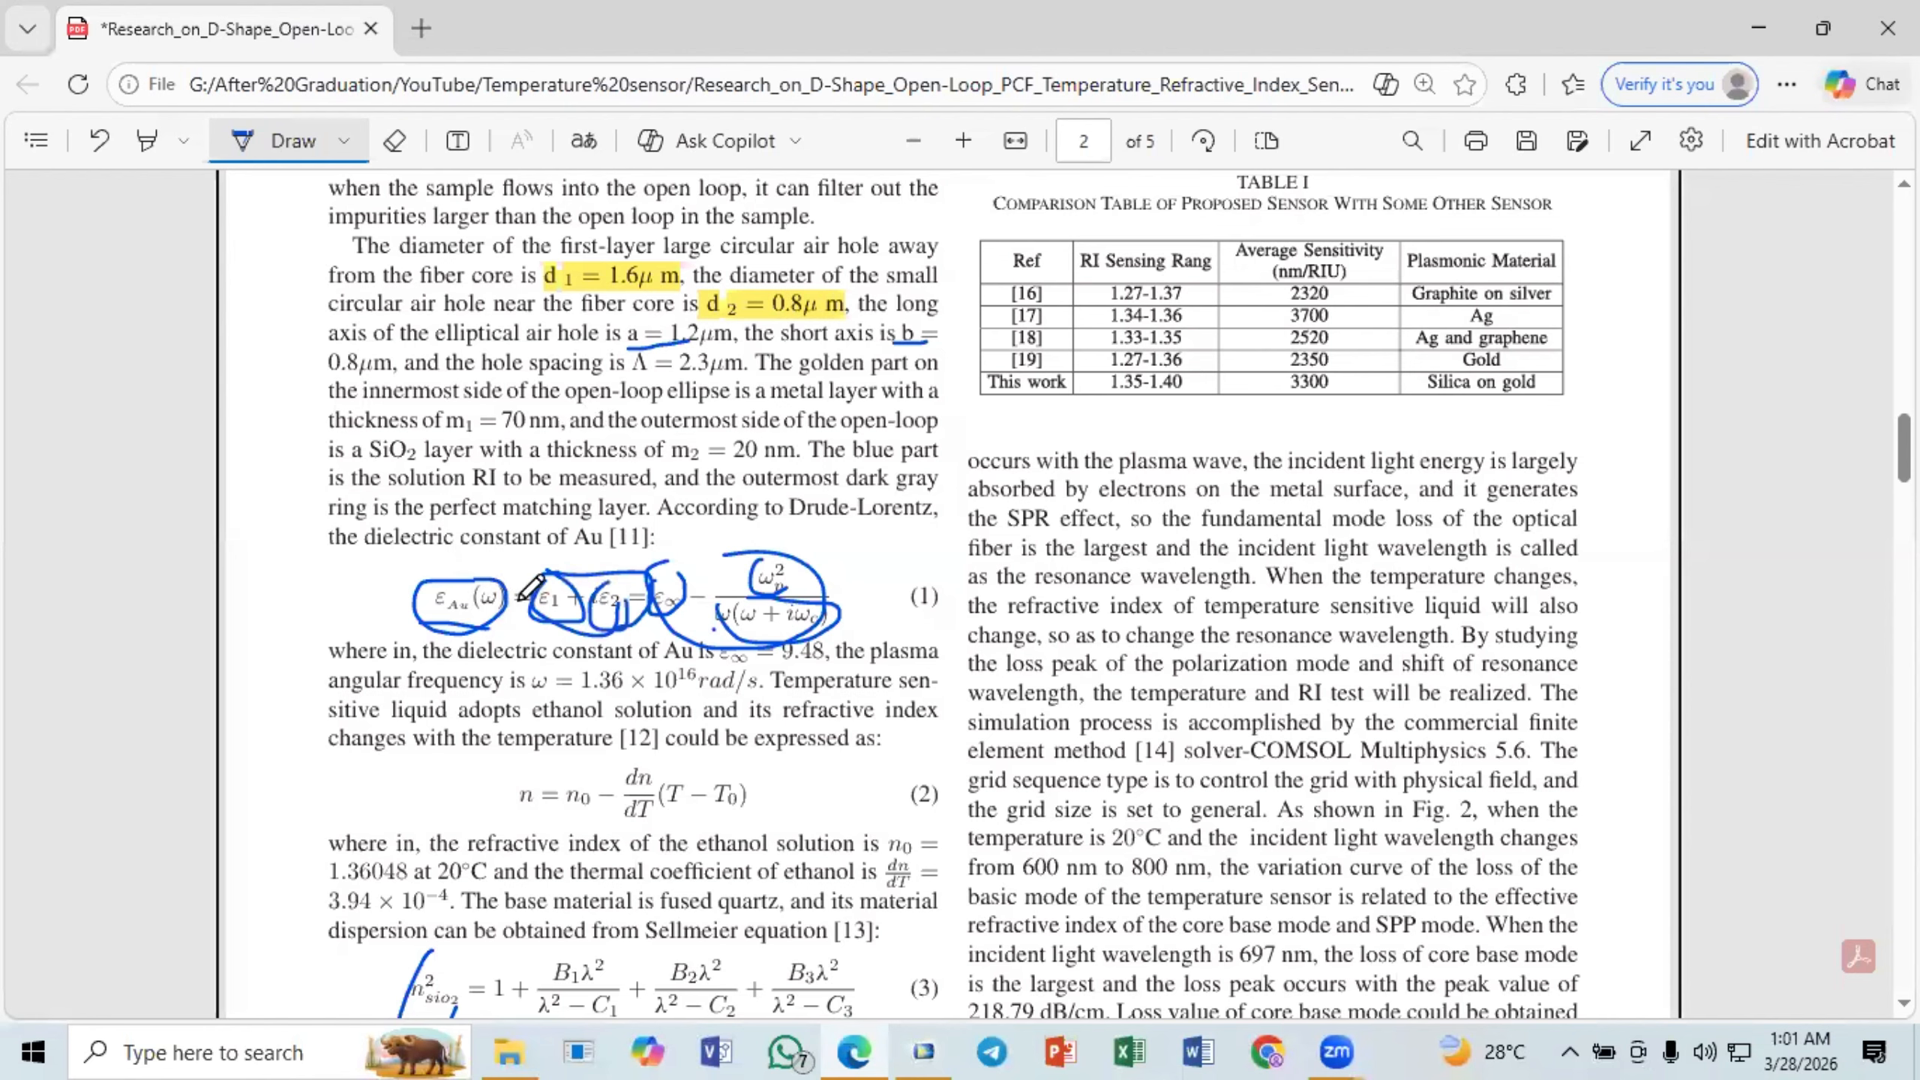
left_click(873, 1050)
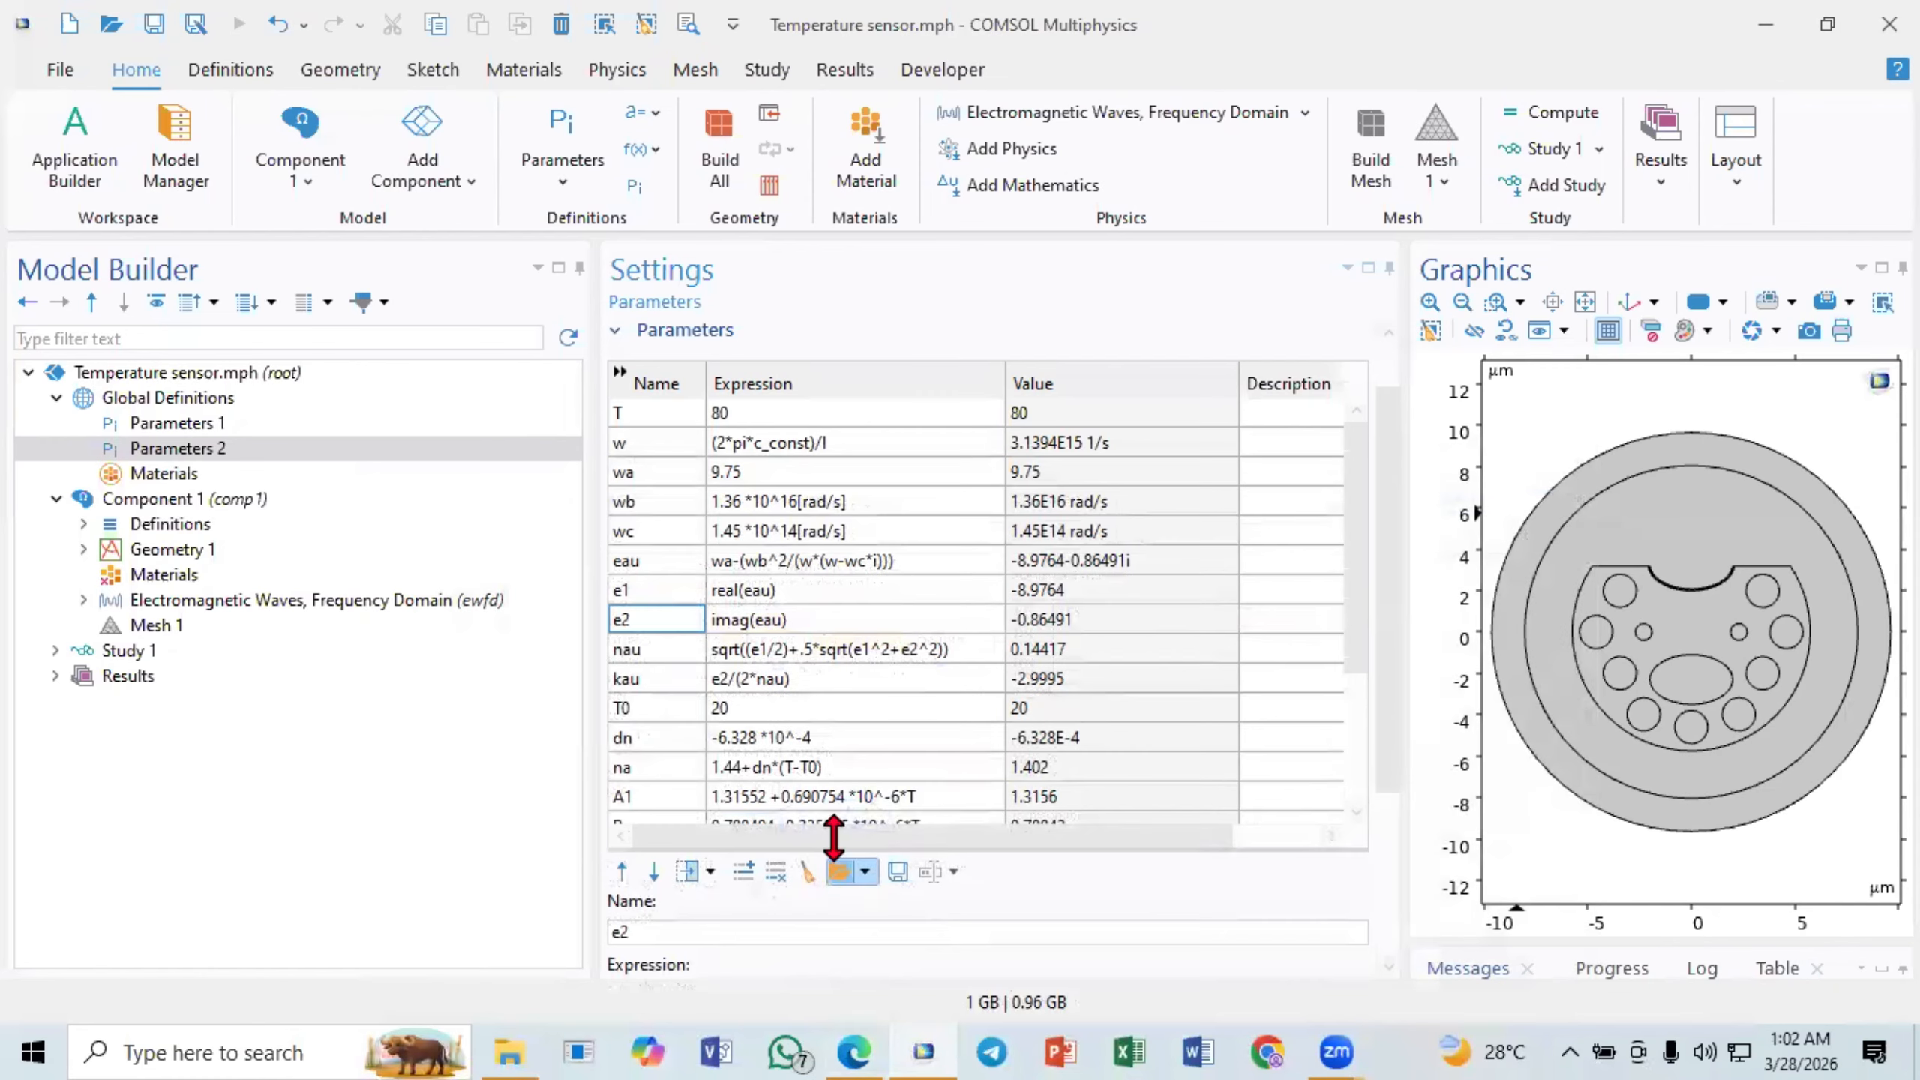
left_click(754, 622)
left_click(759, 651)
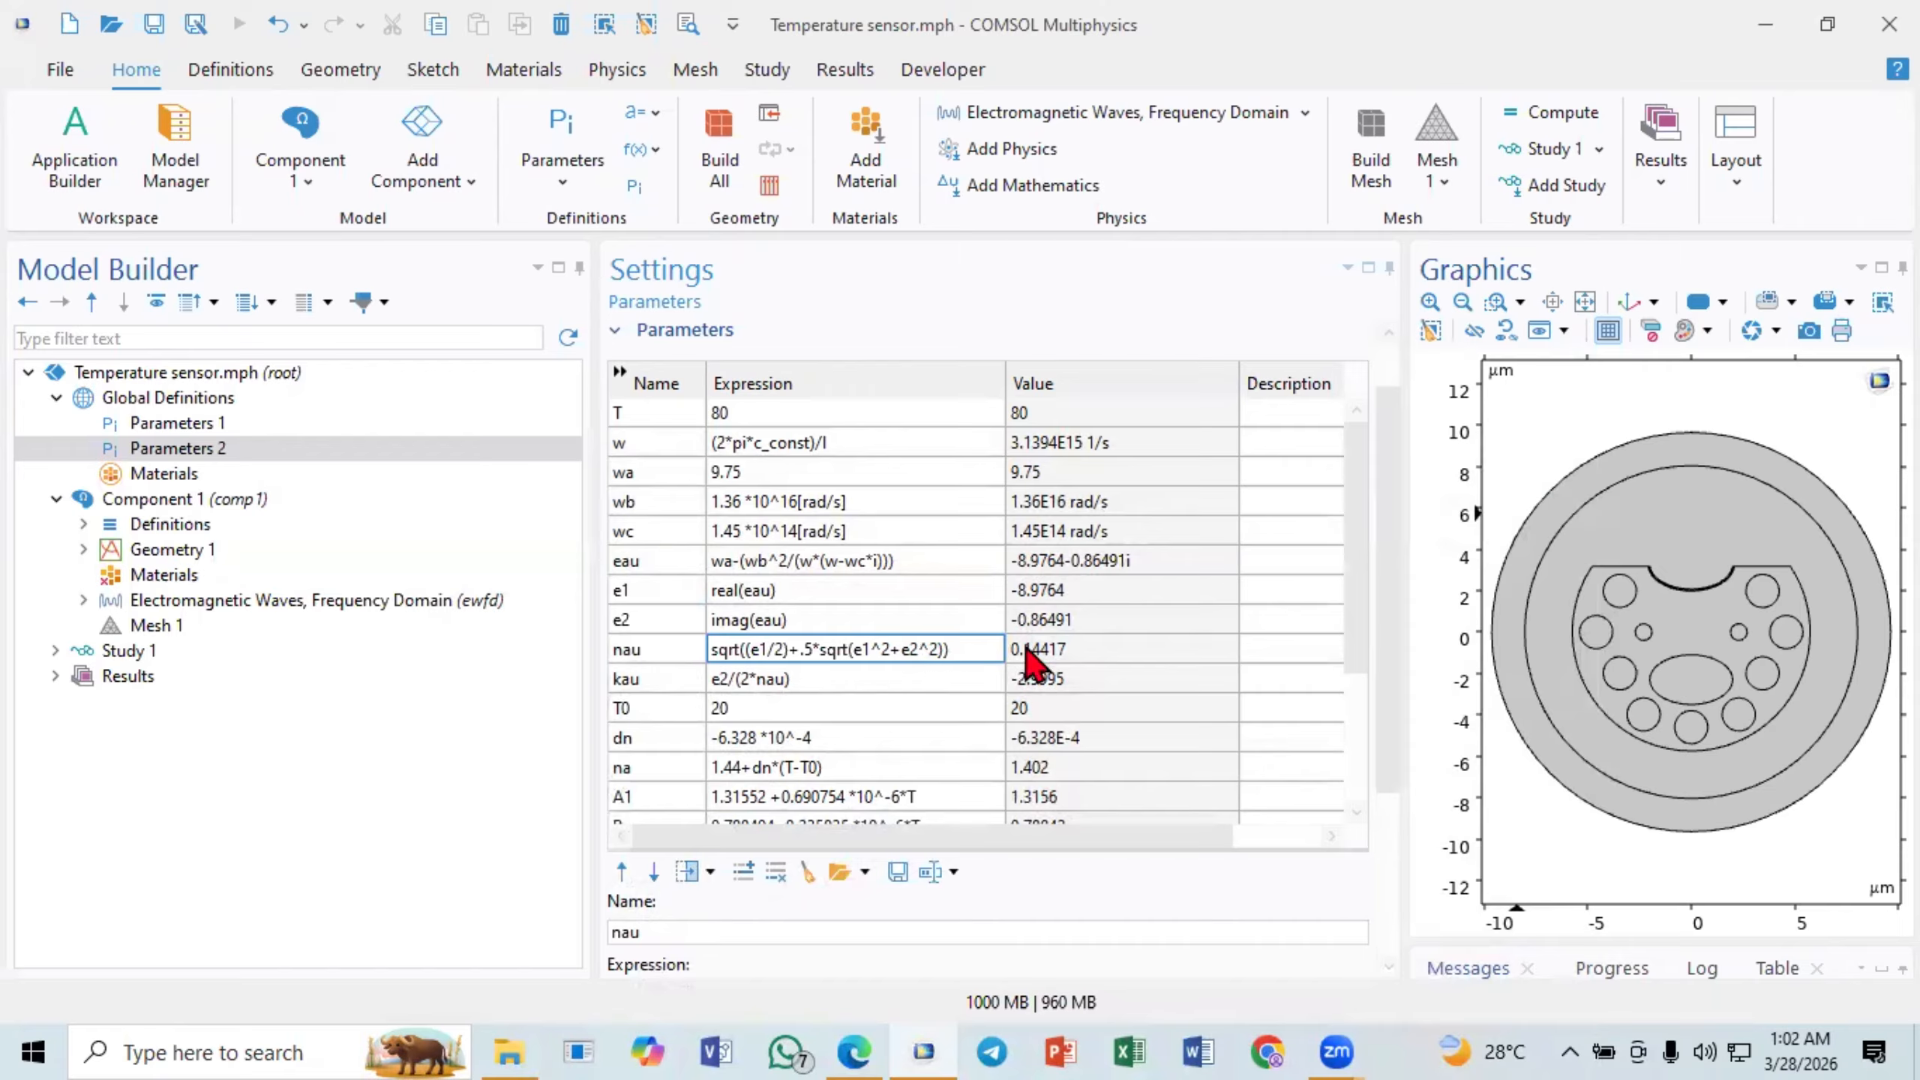
left_click(1092, 649)
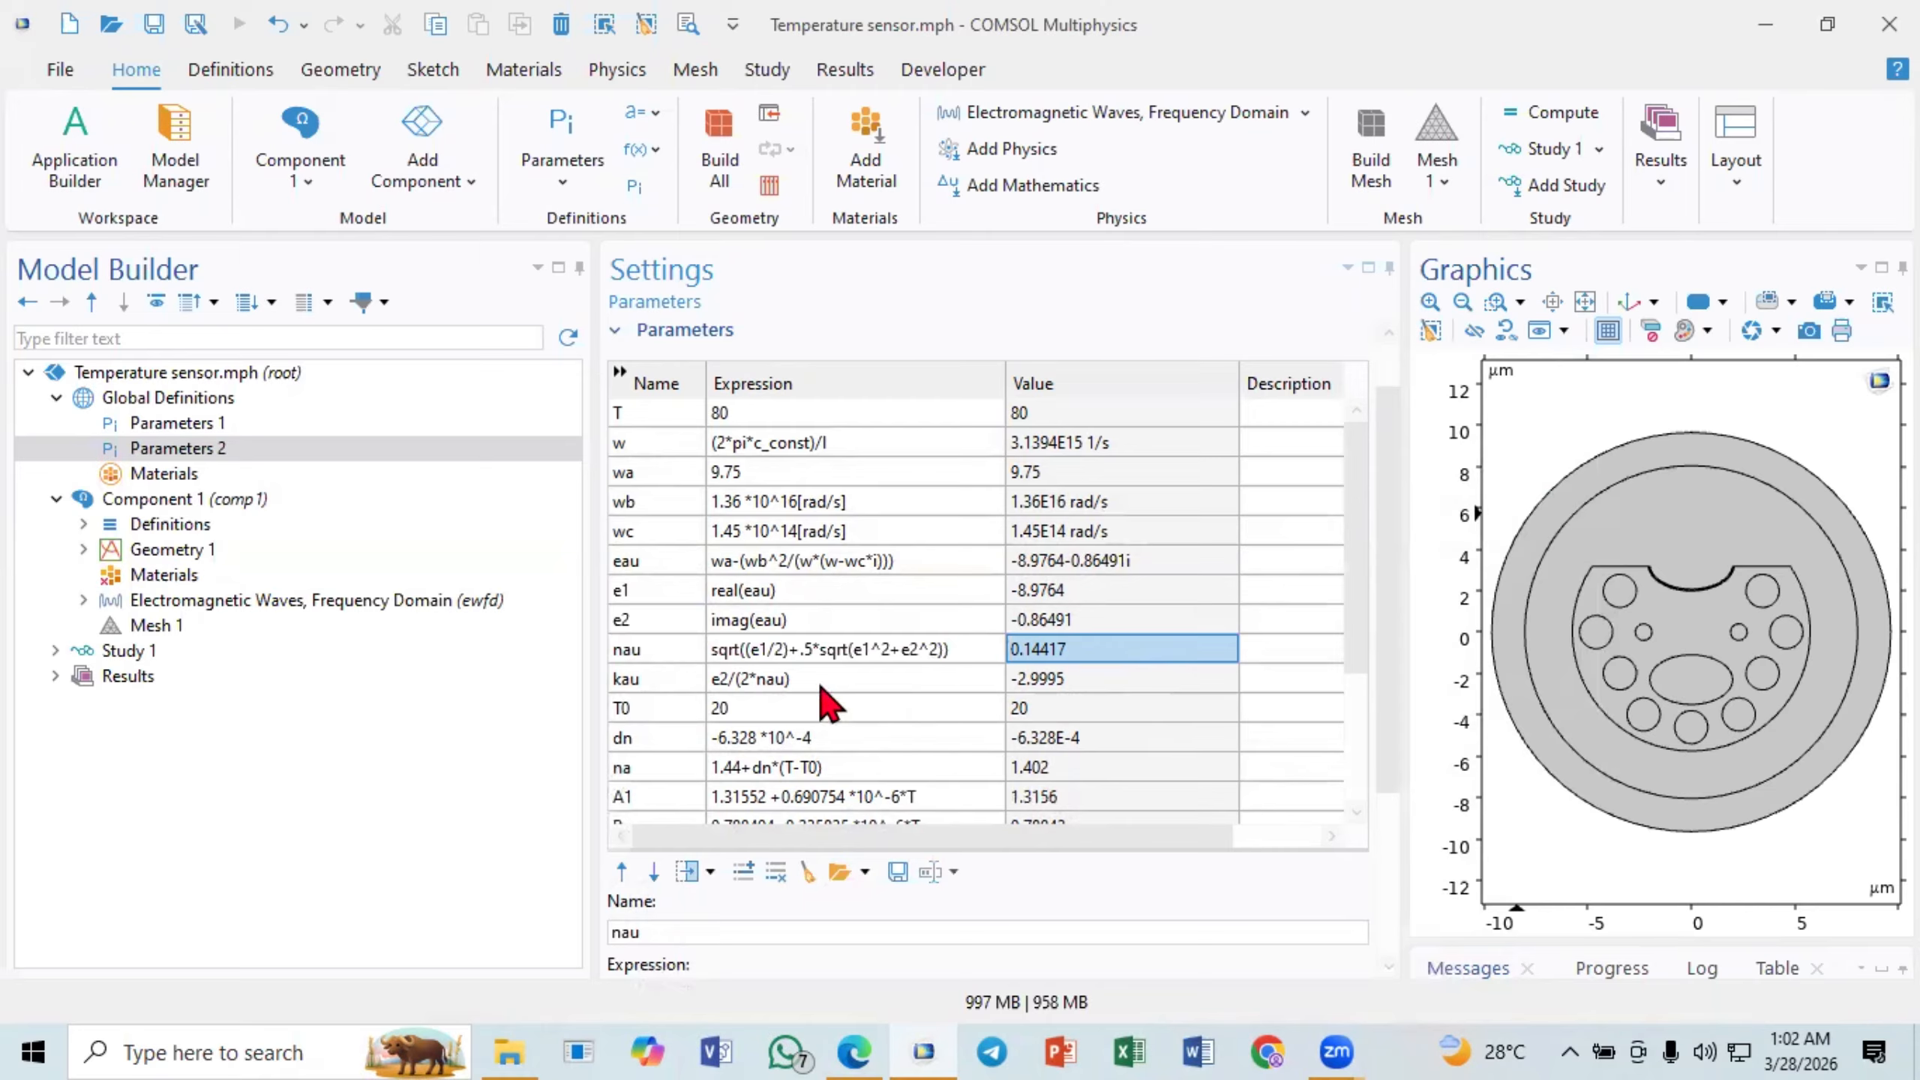
- Compare the parameter kau and its expression with the nau parameter
left_click(673, 685)
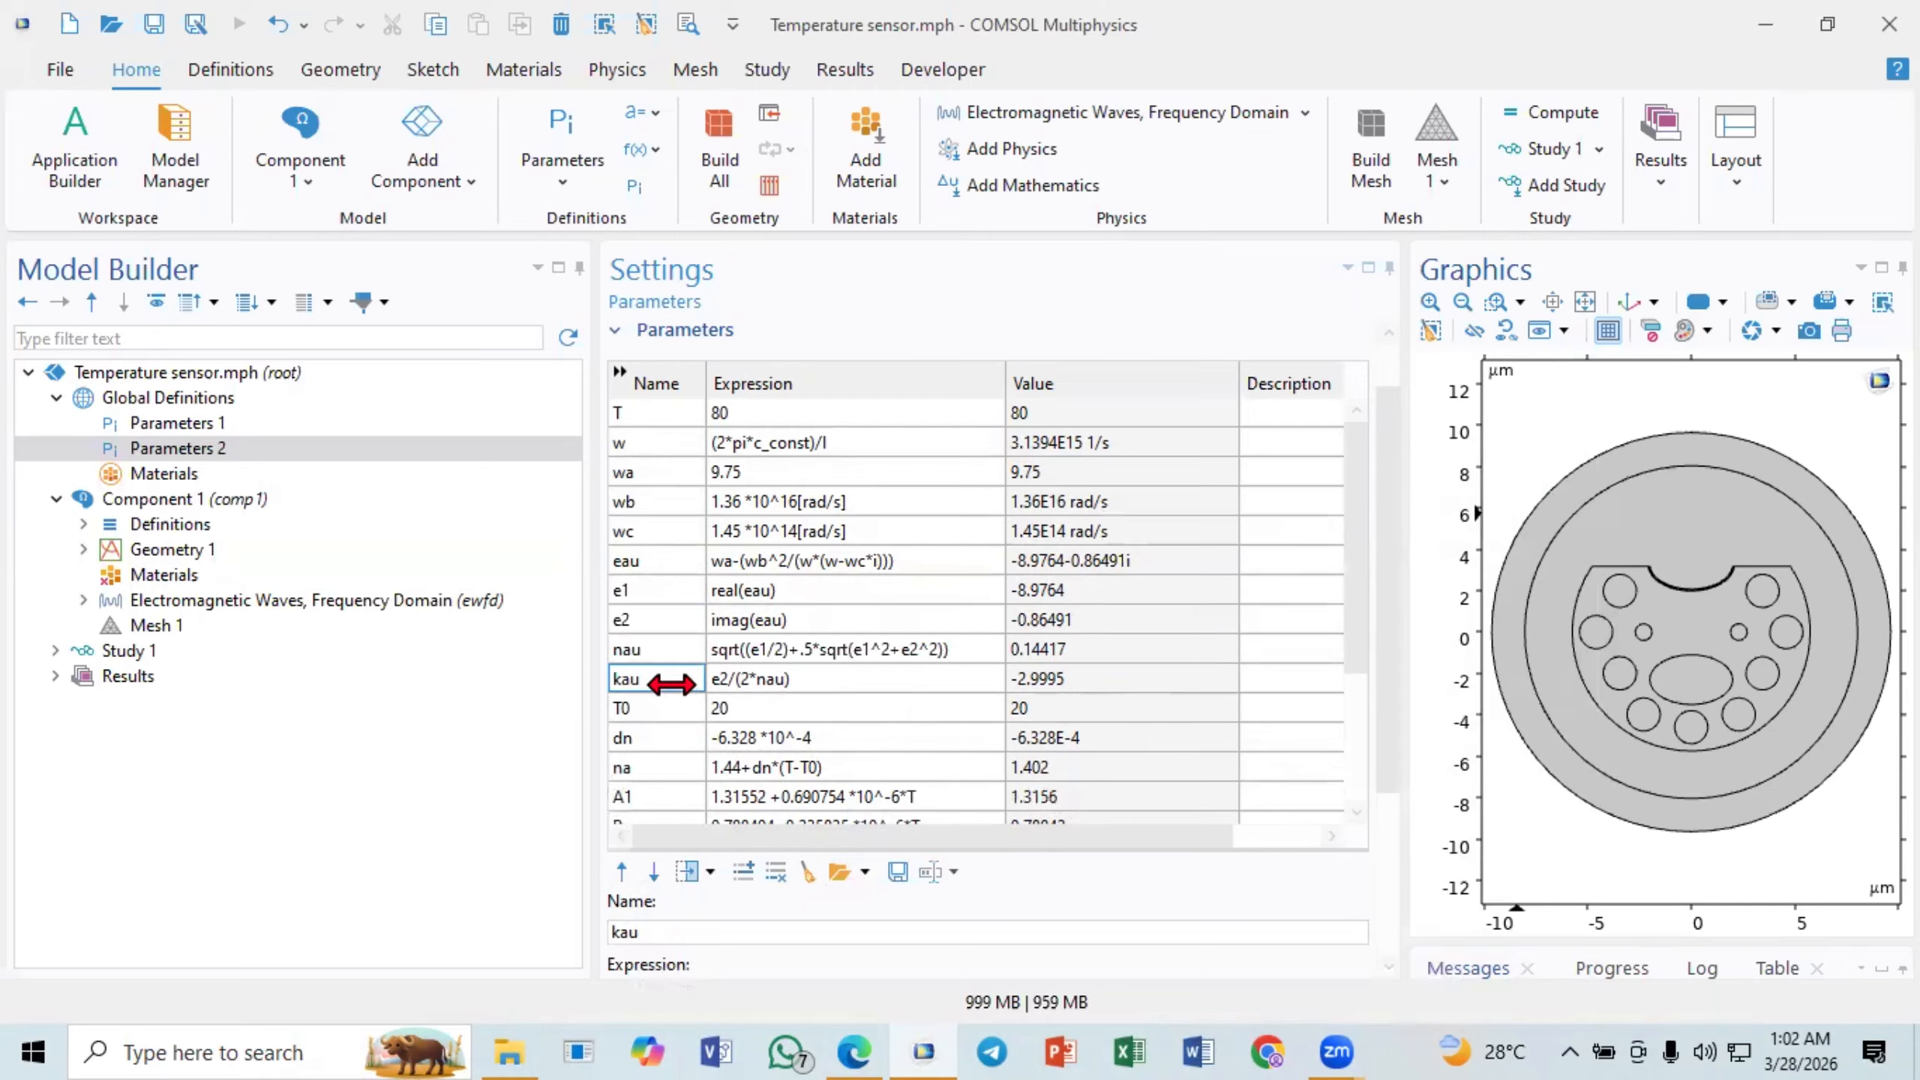
left_click(774, 675)
key("Up")
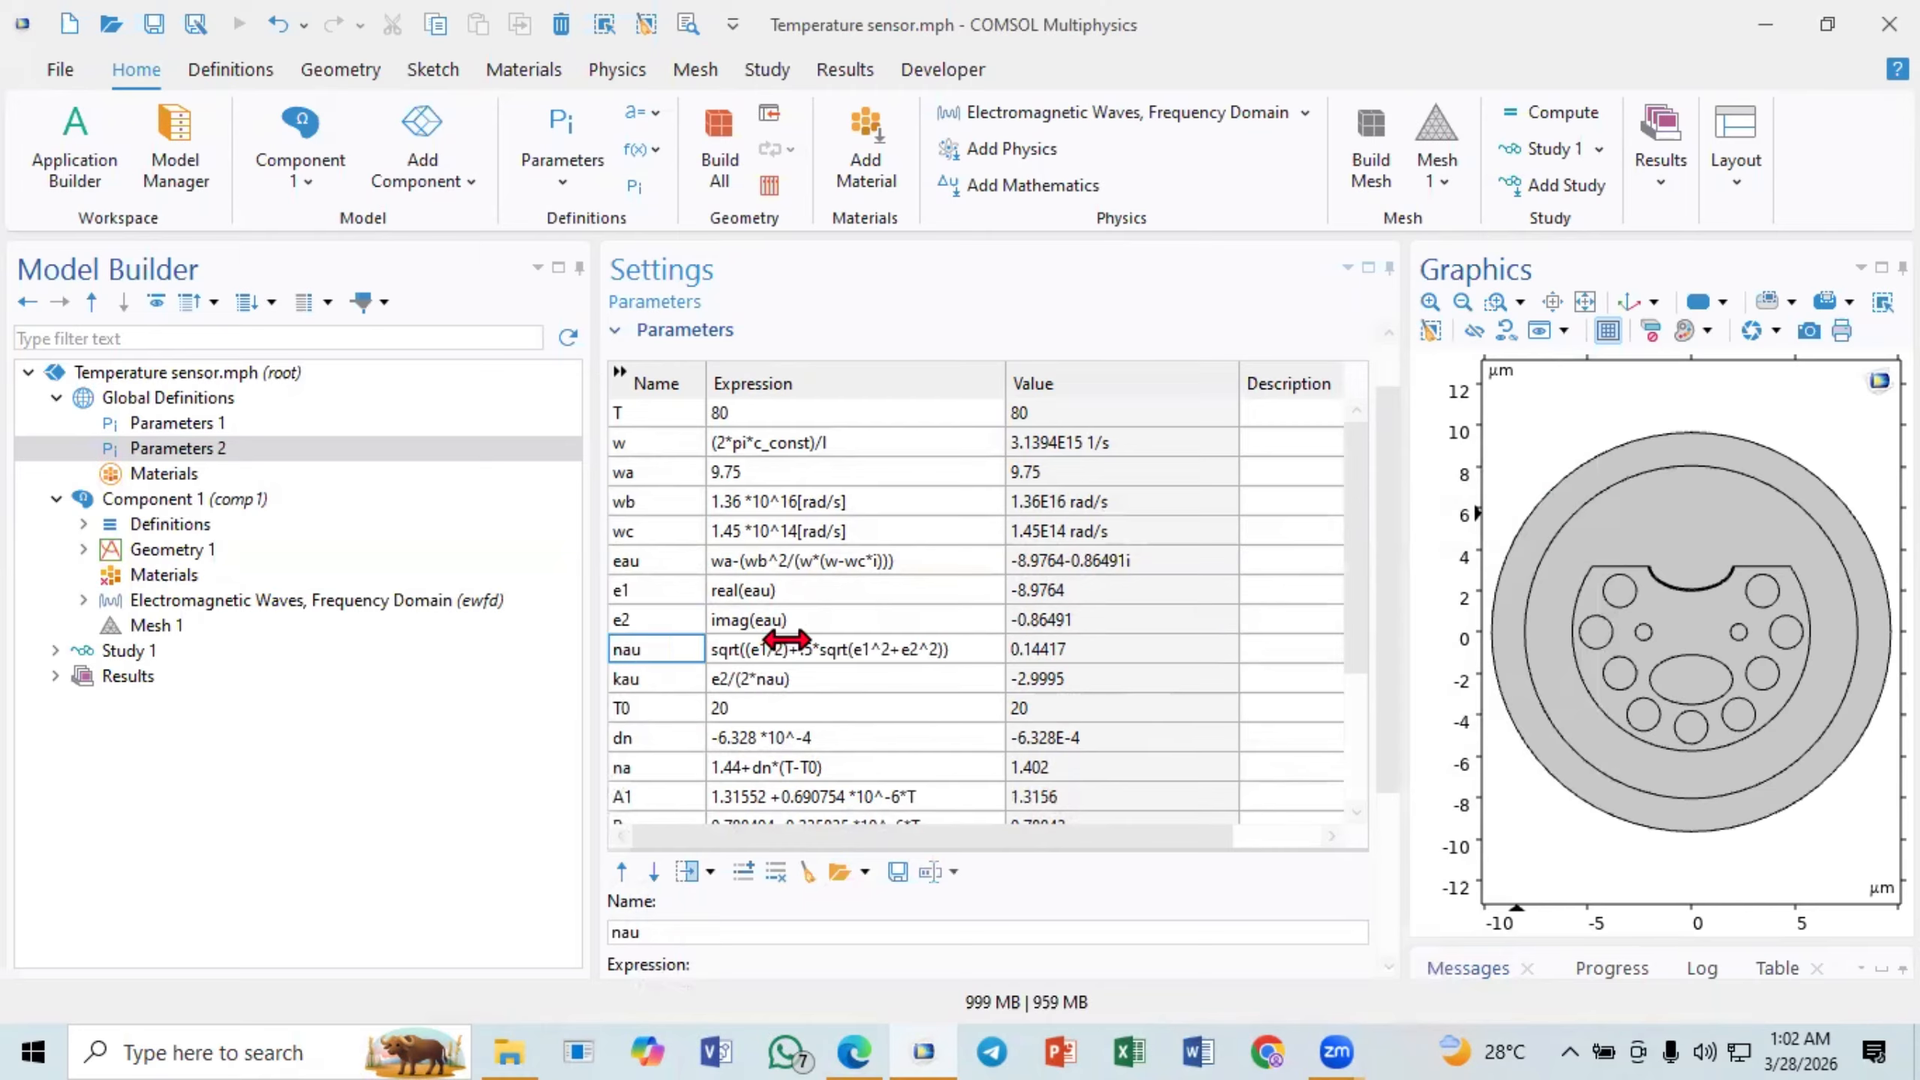
left_click(729, 679)
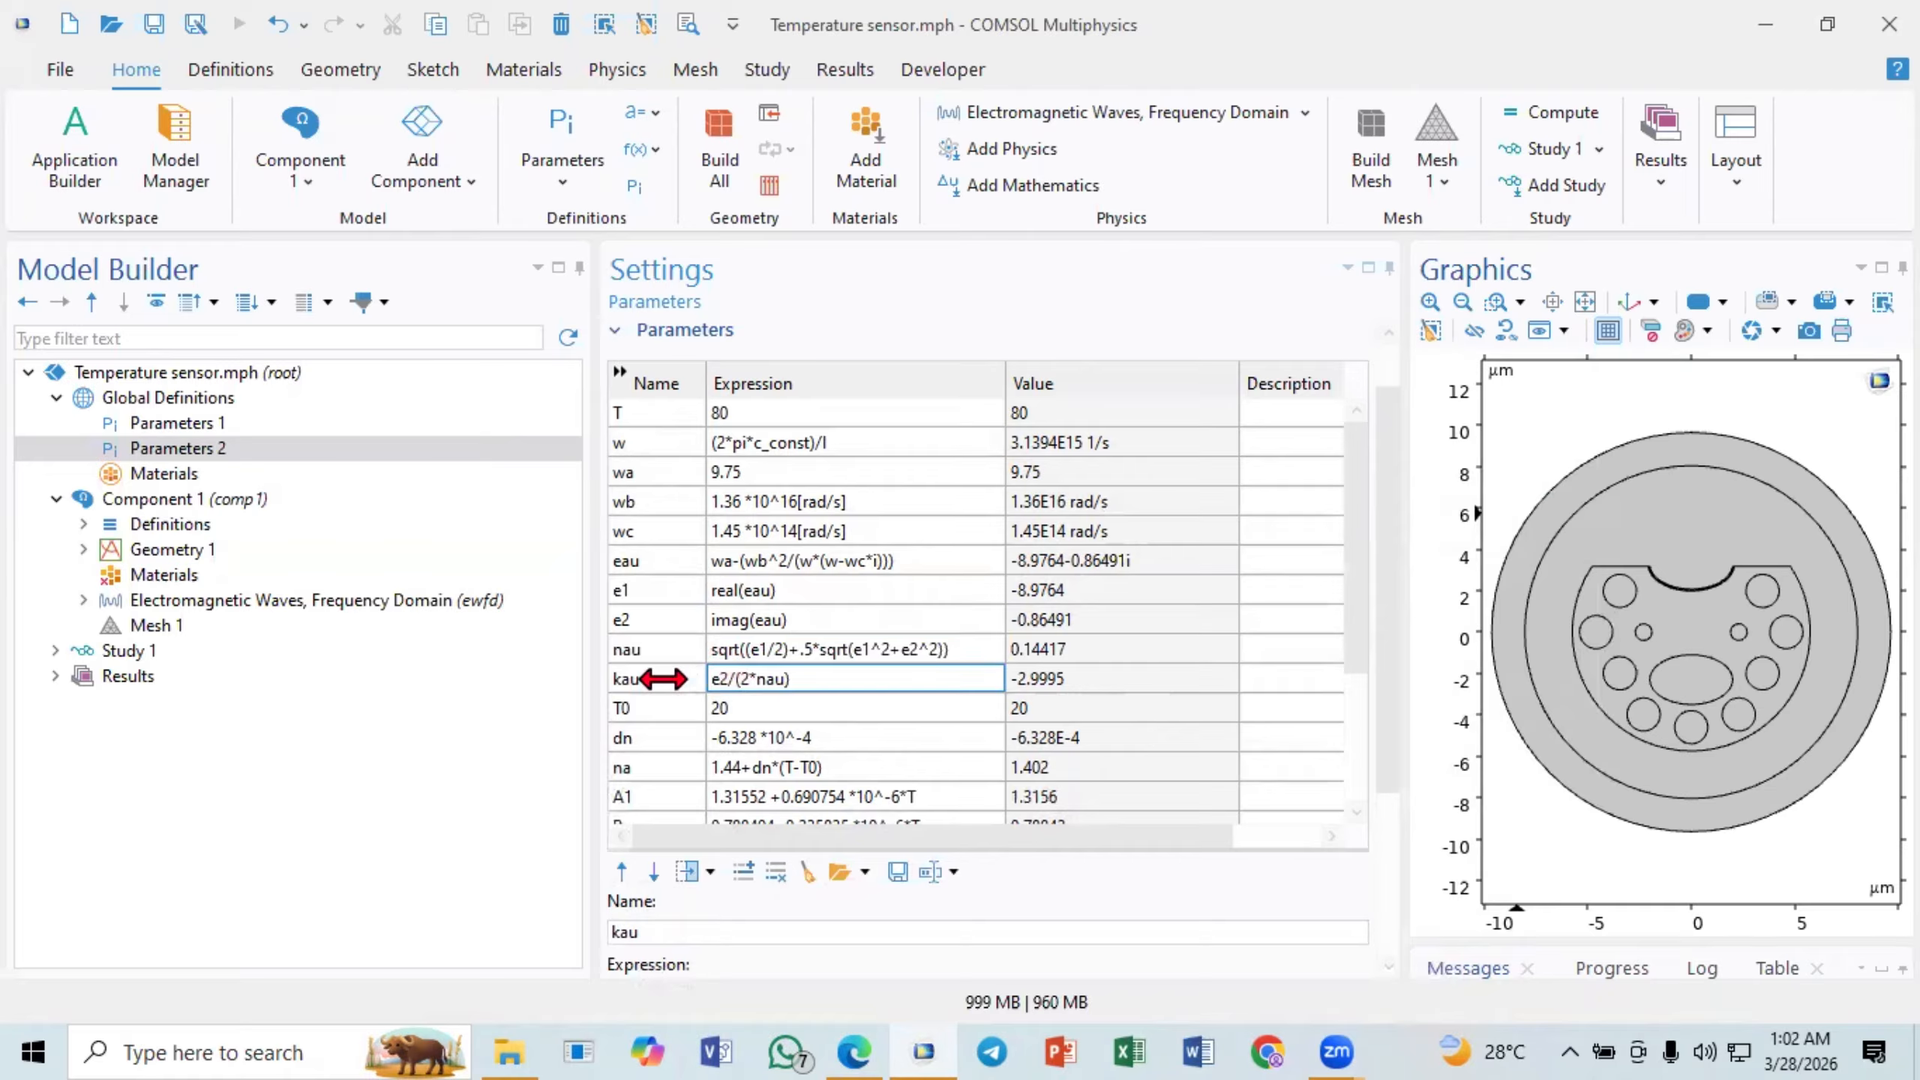
- Highlight the names kau and nau in the parameter table, leaving both names as they are
left_click(643, 679)
left_click(635, 679)
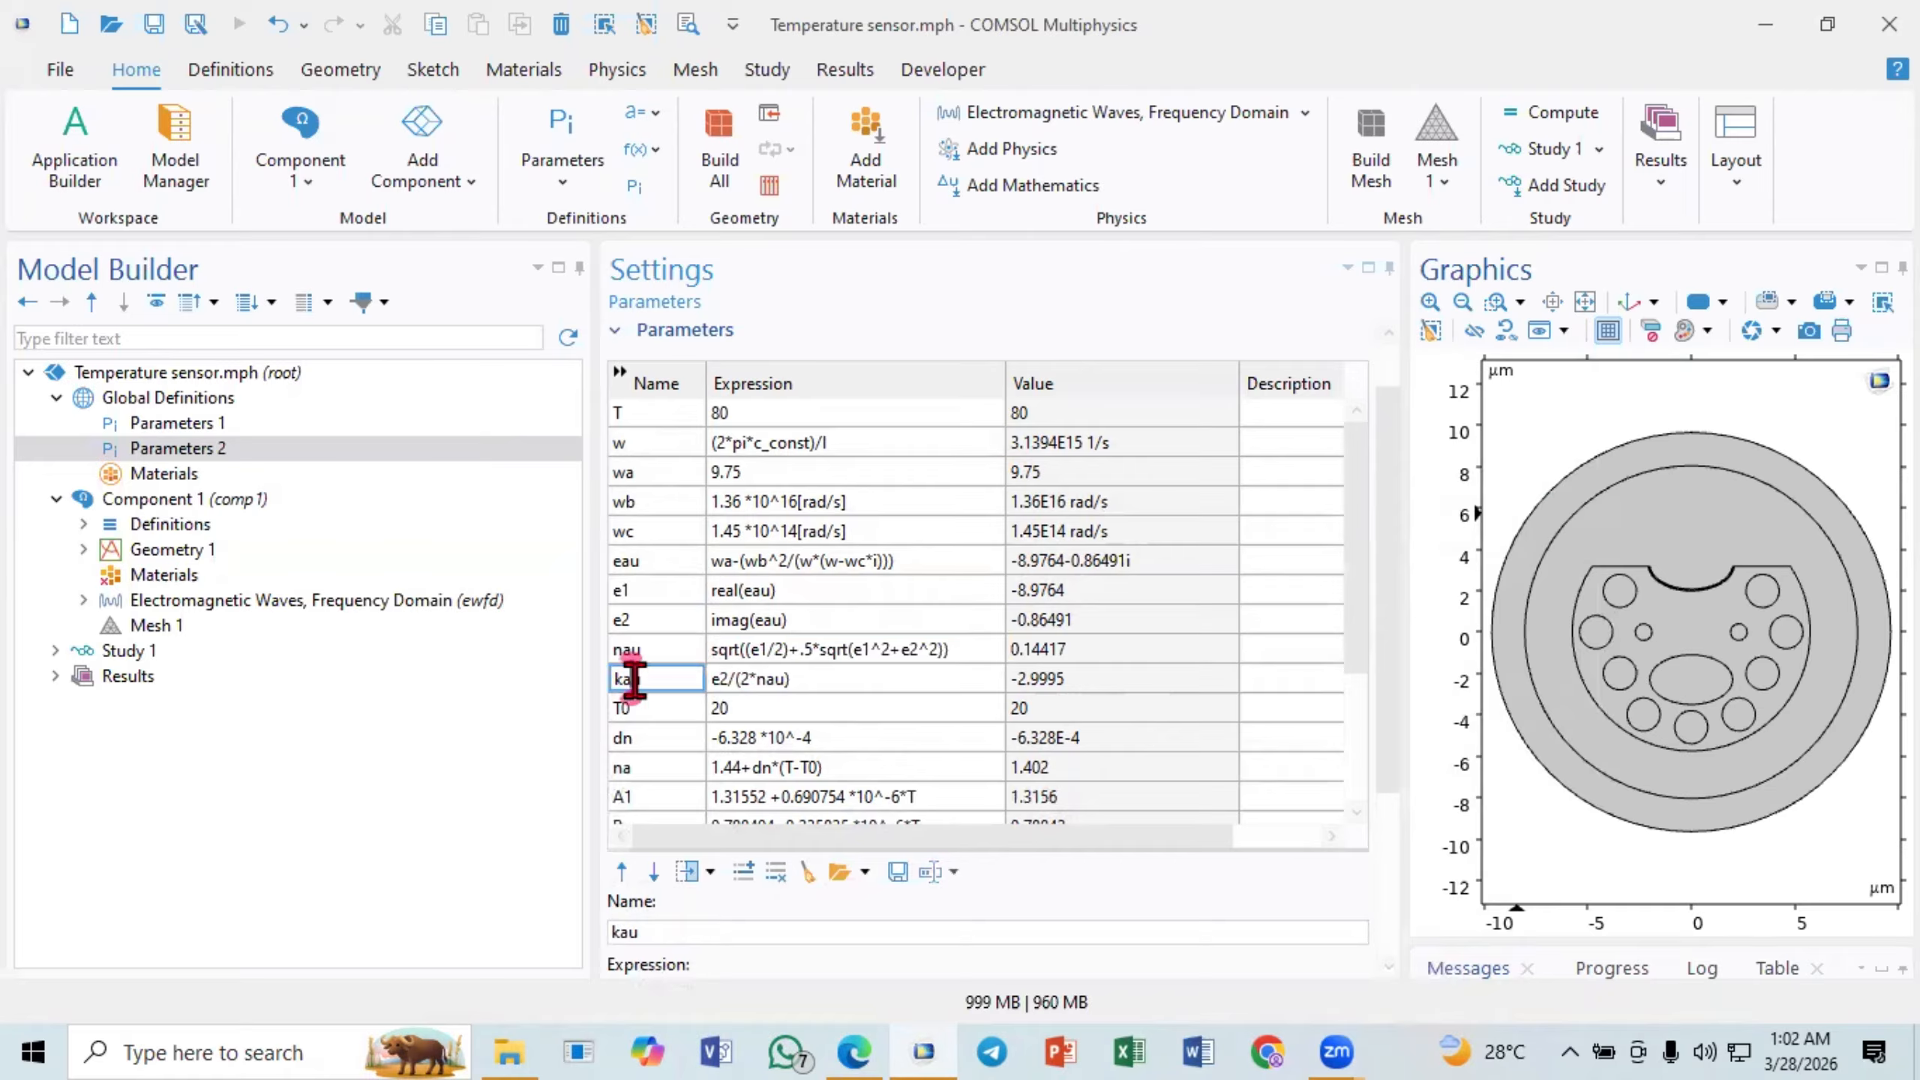
double_click(627, 679)
left_click(621, 685)
double_click(621, 681)
left_click(626, 655)
left_click(621, 652)
double_click(626, 655)
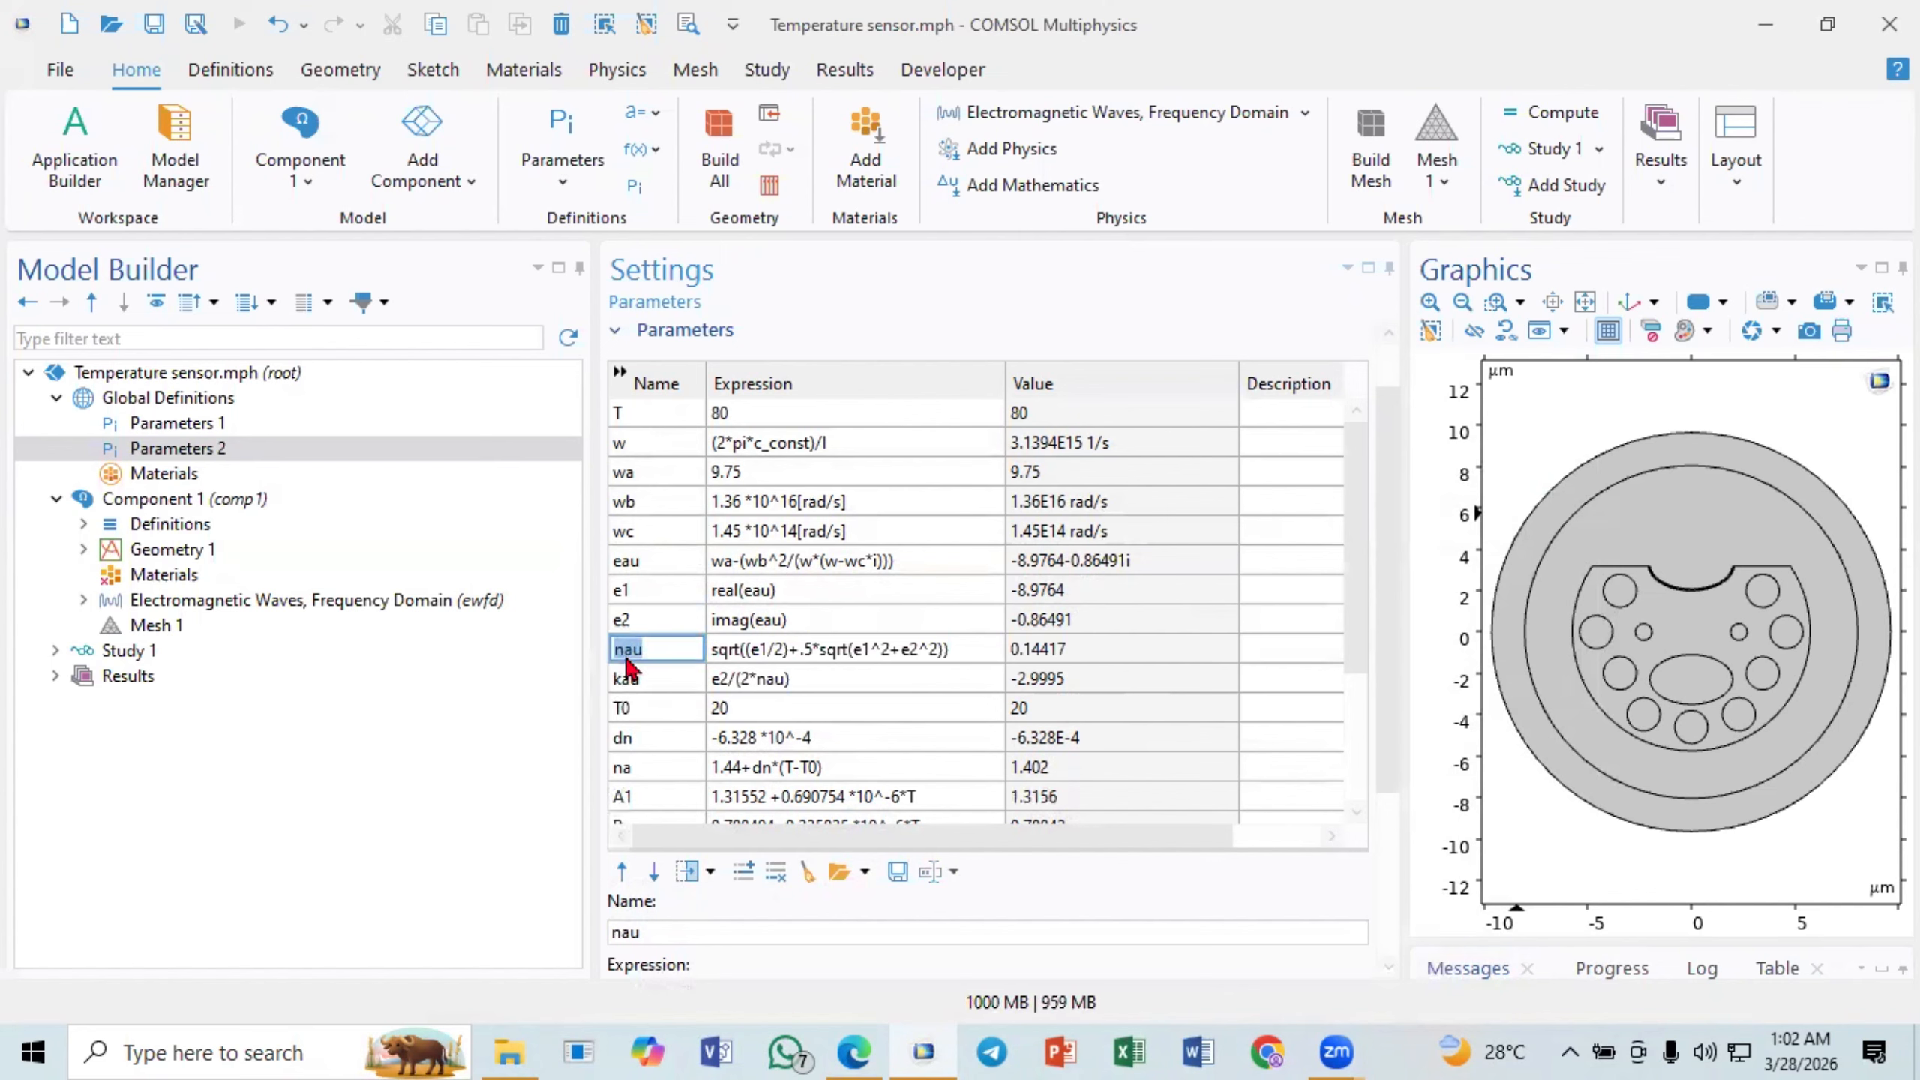
left_click(627, 651)
mouse_move(625, 648)
left_mouse_down()
mouse_move(605, 673)
mouse_move(647, 655)
left_mouse_up()
left_click(639, 653)
- Examine the kau expression e2/(2*nau) and its reference to nau
left_click(660, 679)
left_click(753, 677)
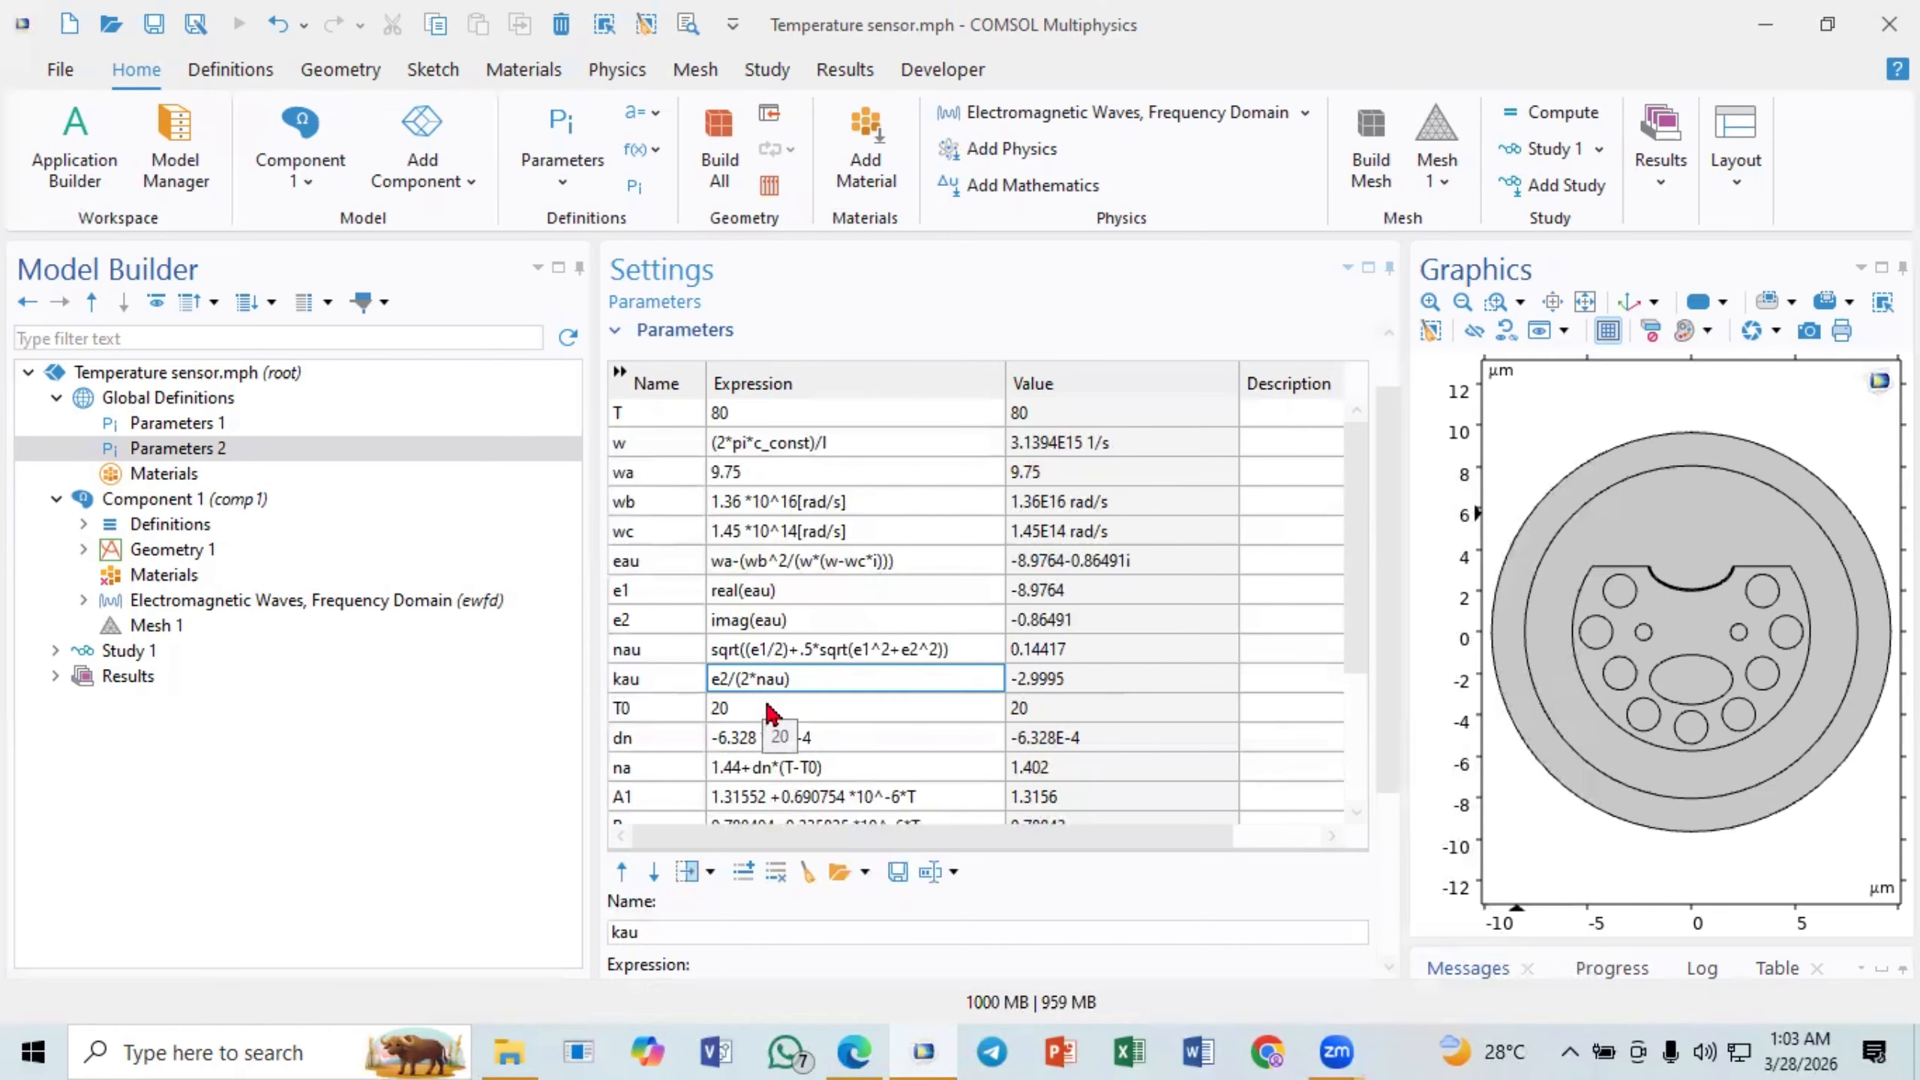
double_click(780, 678)
- Check the T0 parameter, consult the equations in the browser paper, and return to COMSOL Multiphysics
left_click(757, 715)
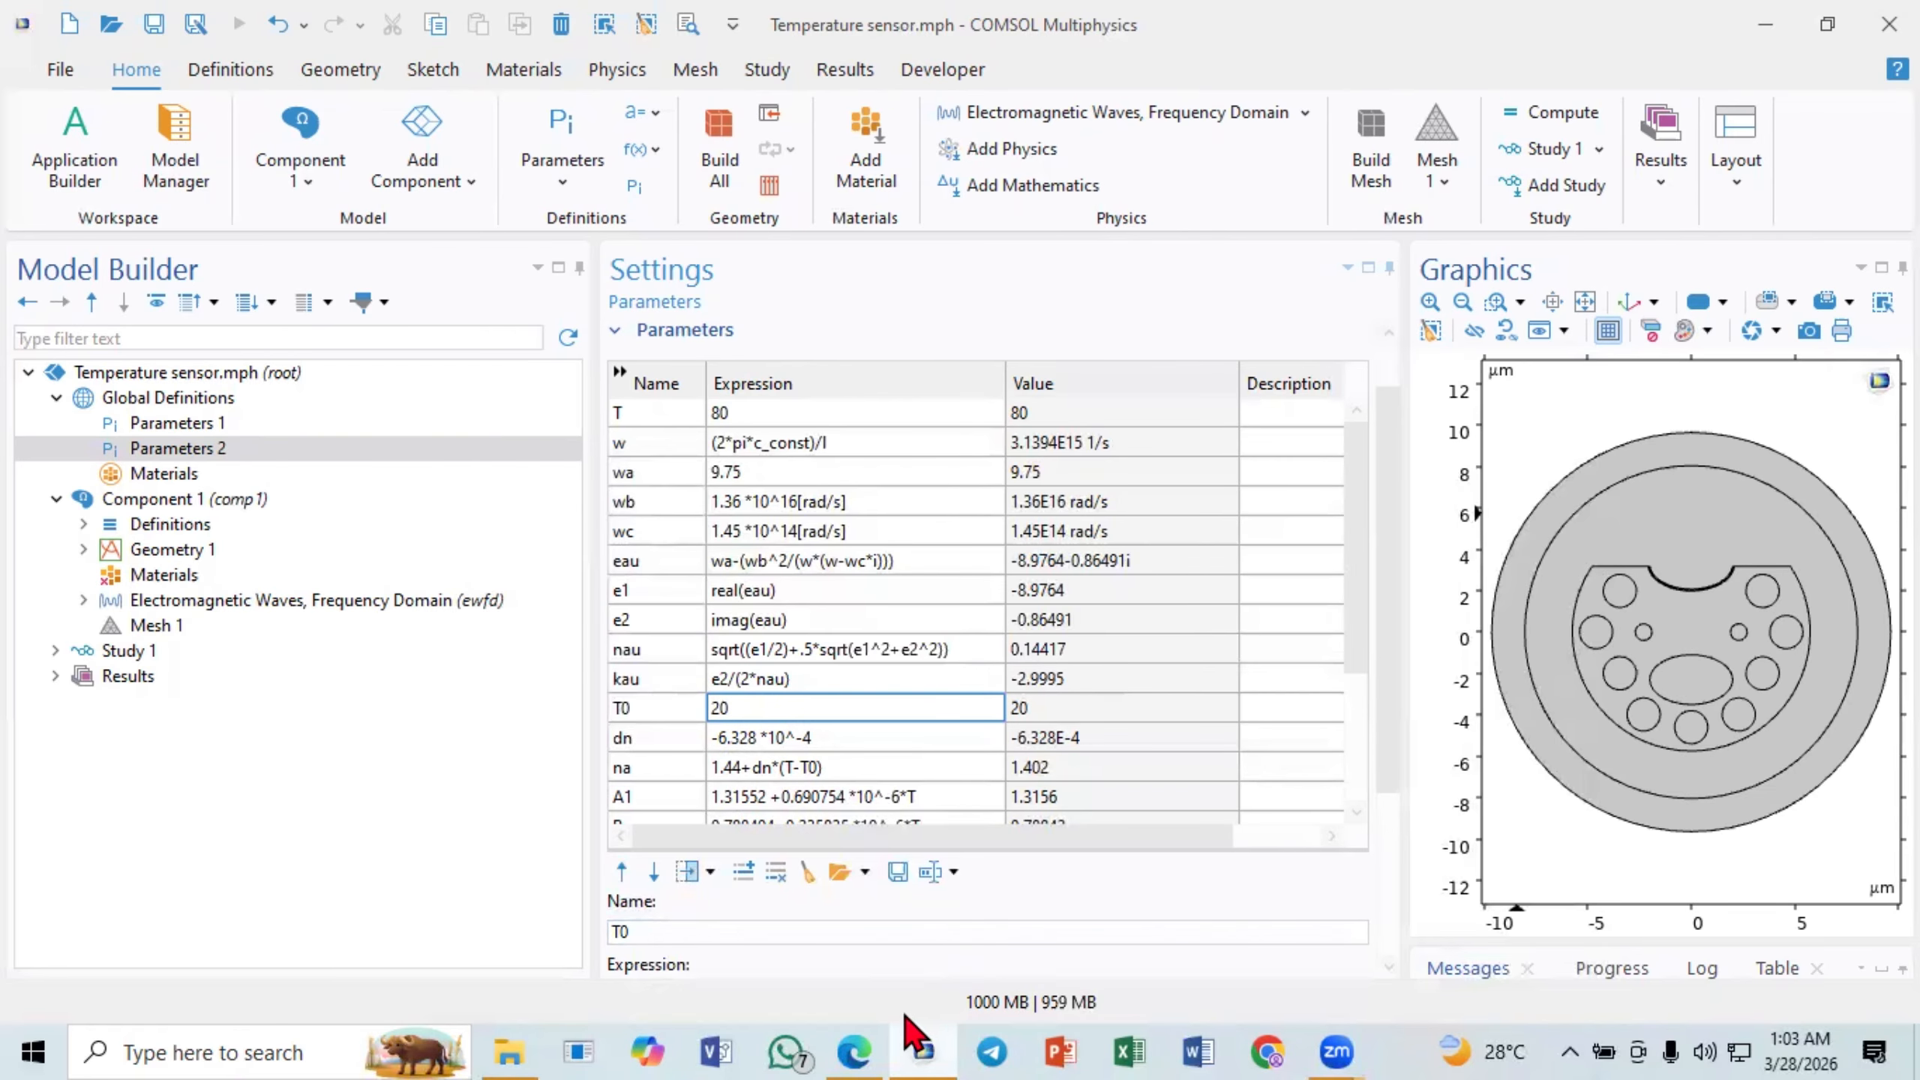
left_click(854, 1048)
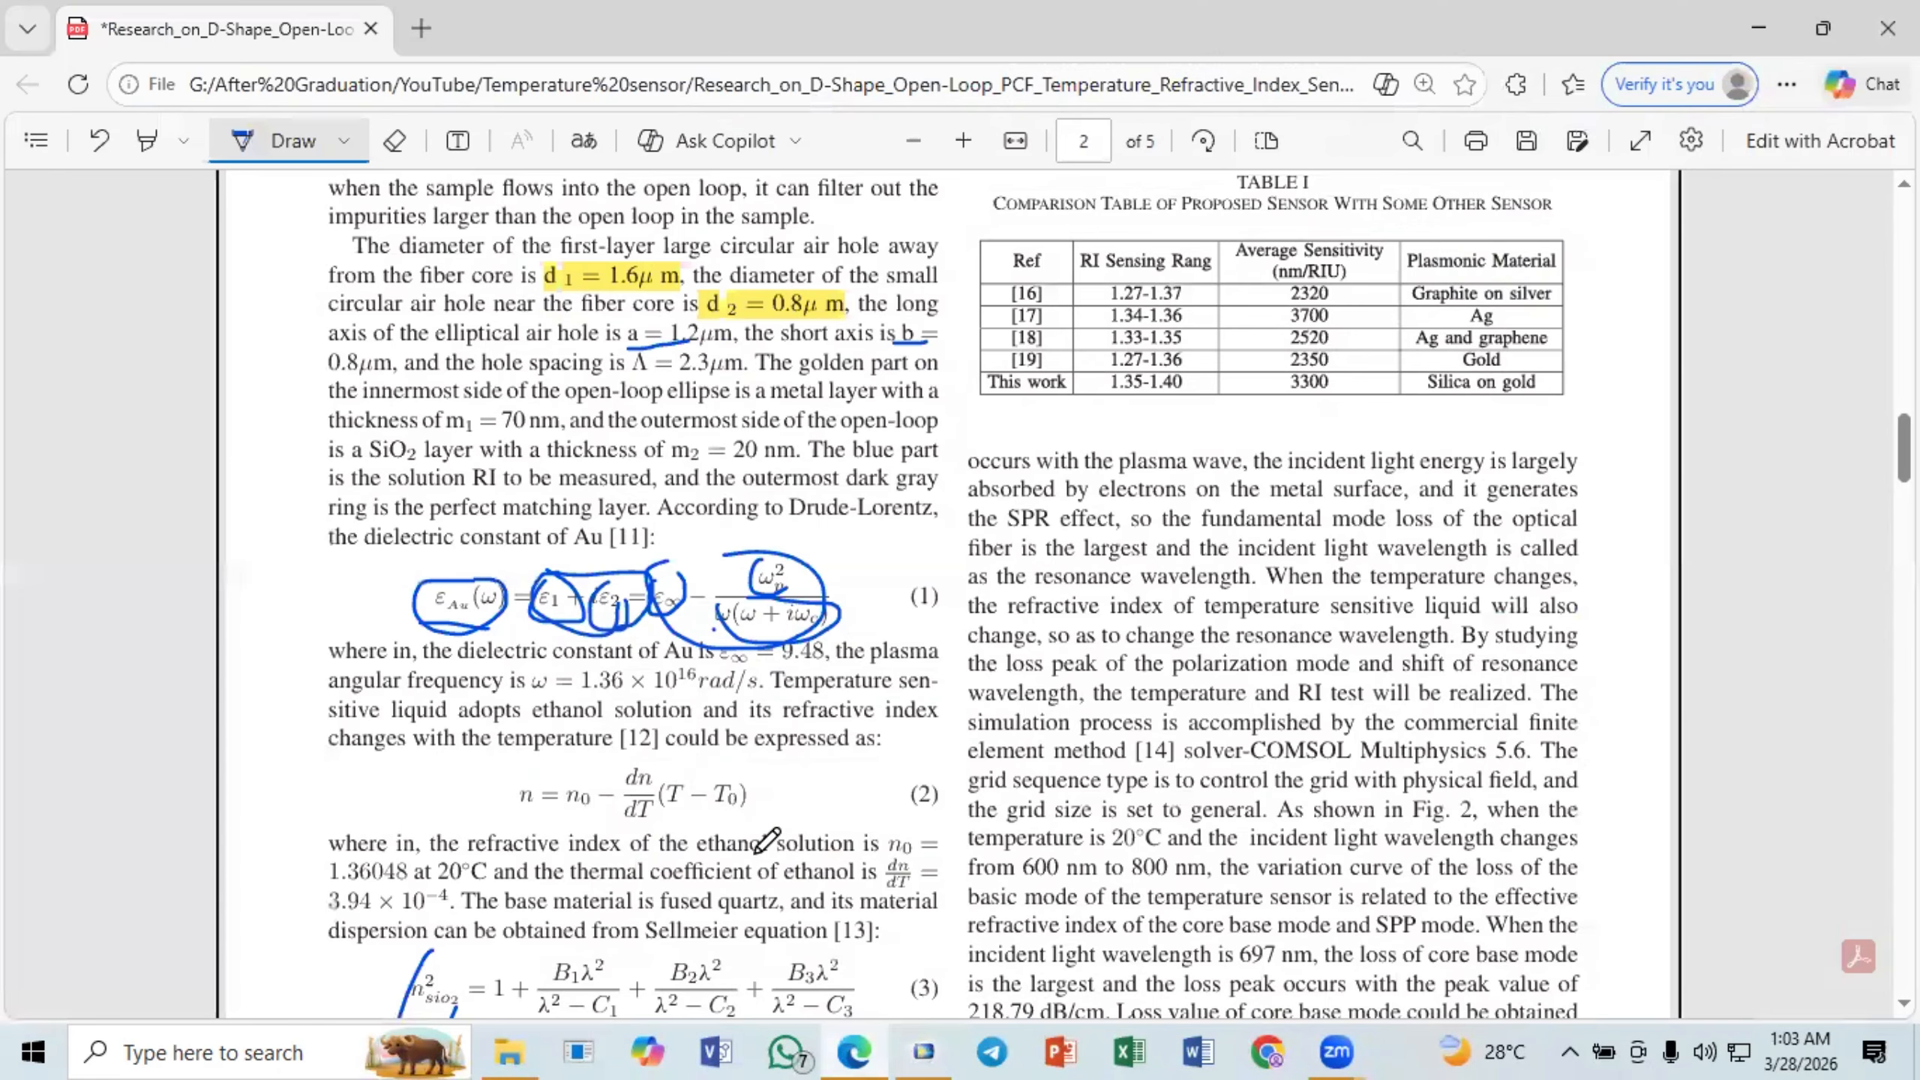
left_click(838, 1044)
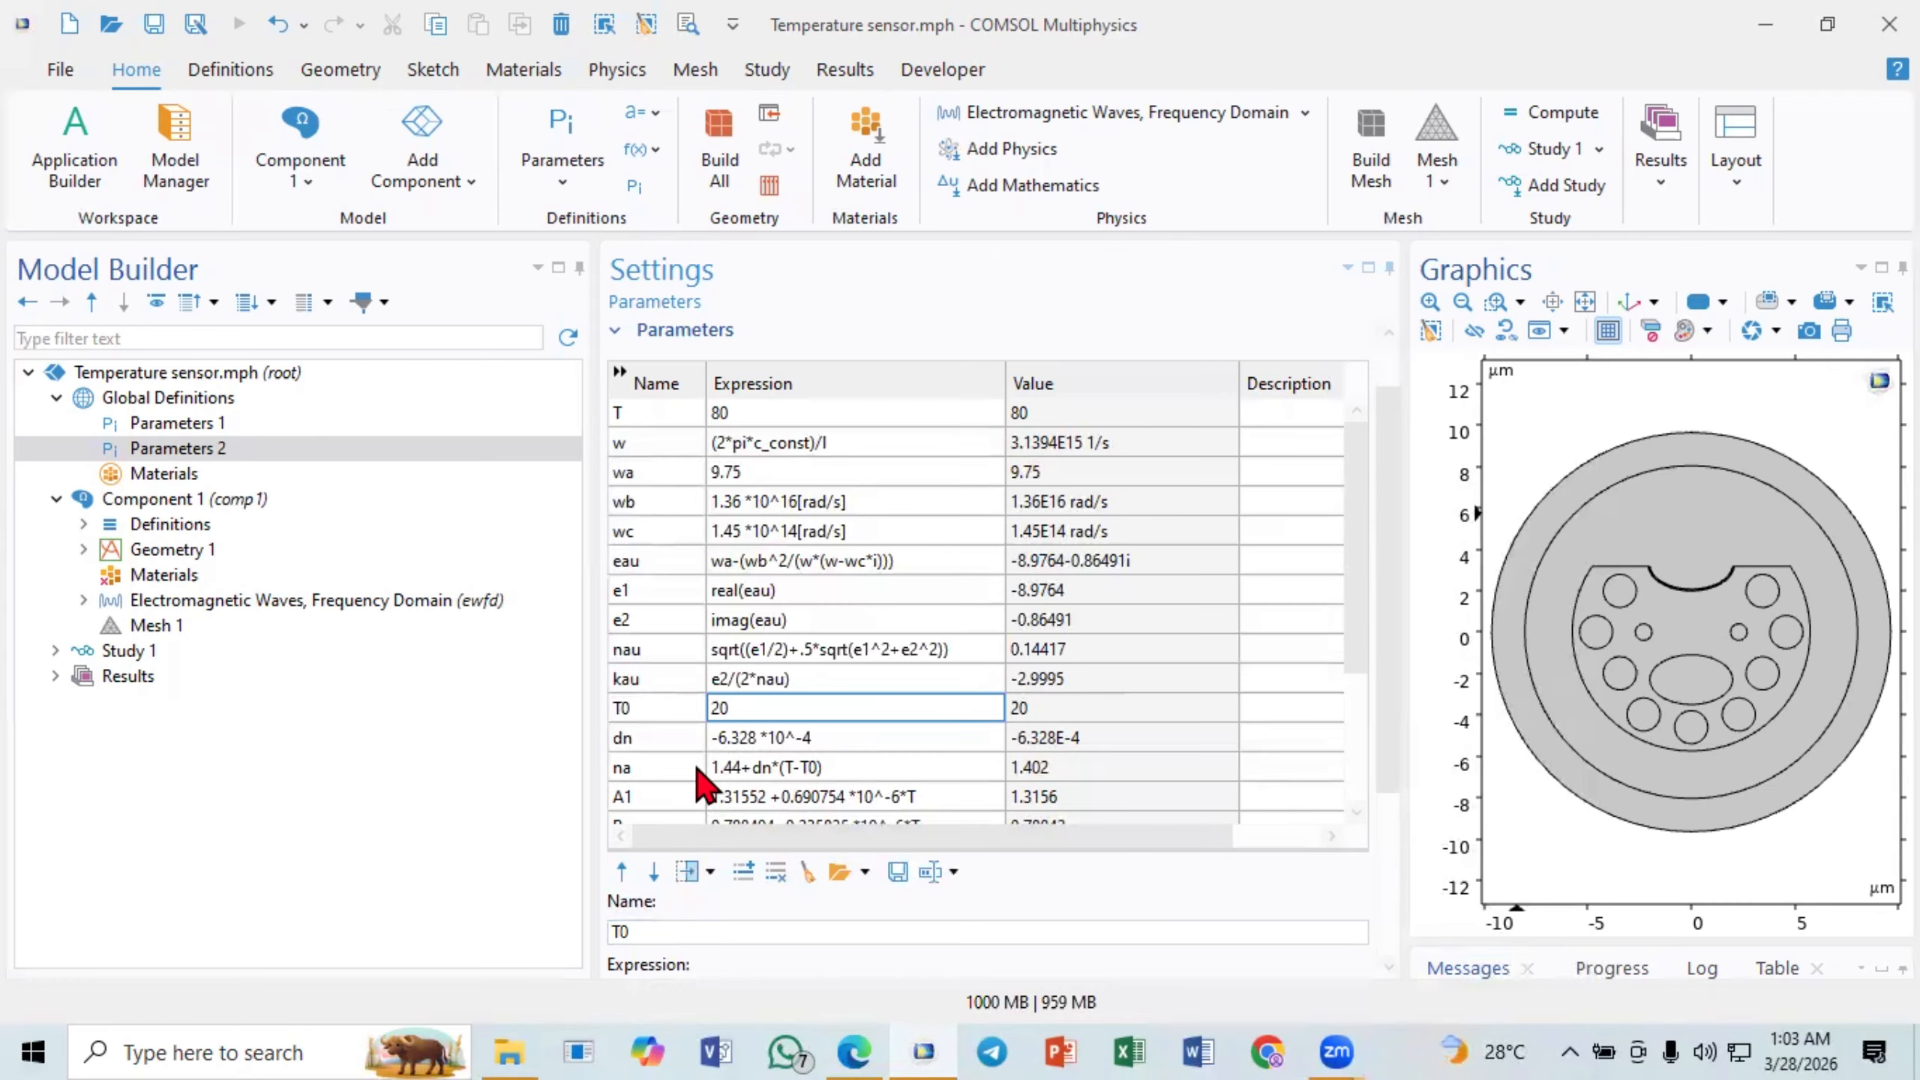
- Review the nau and kau rows of the Parameters 2 table side by side once more
left_click(661, 651)
left_click(722, 678)
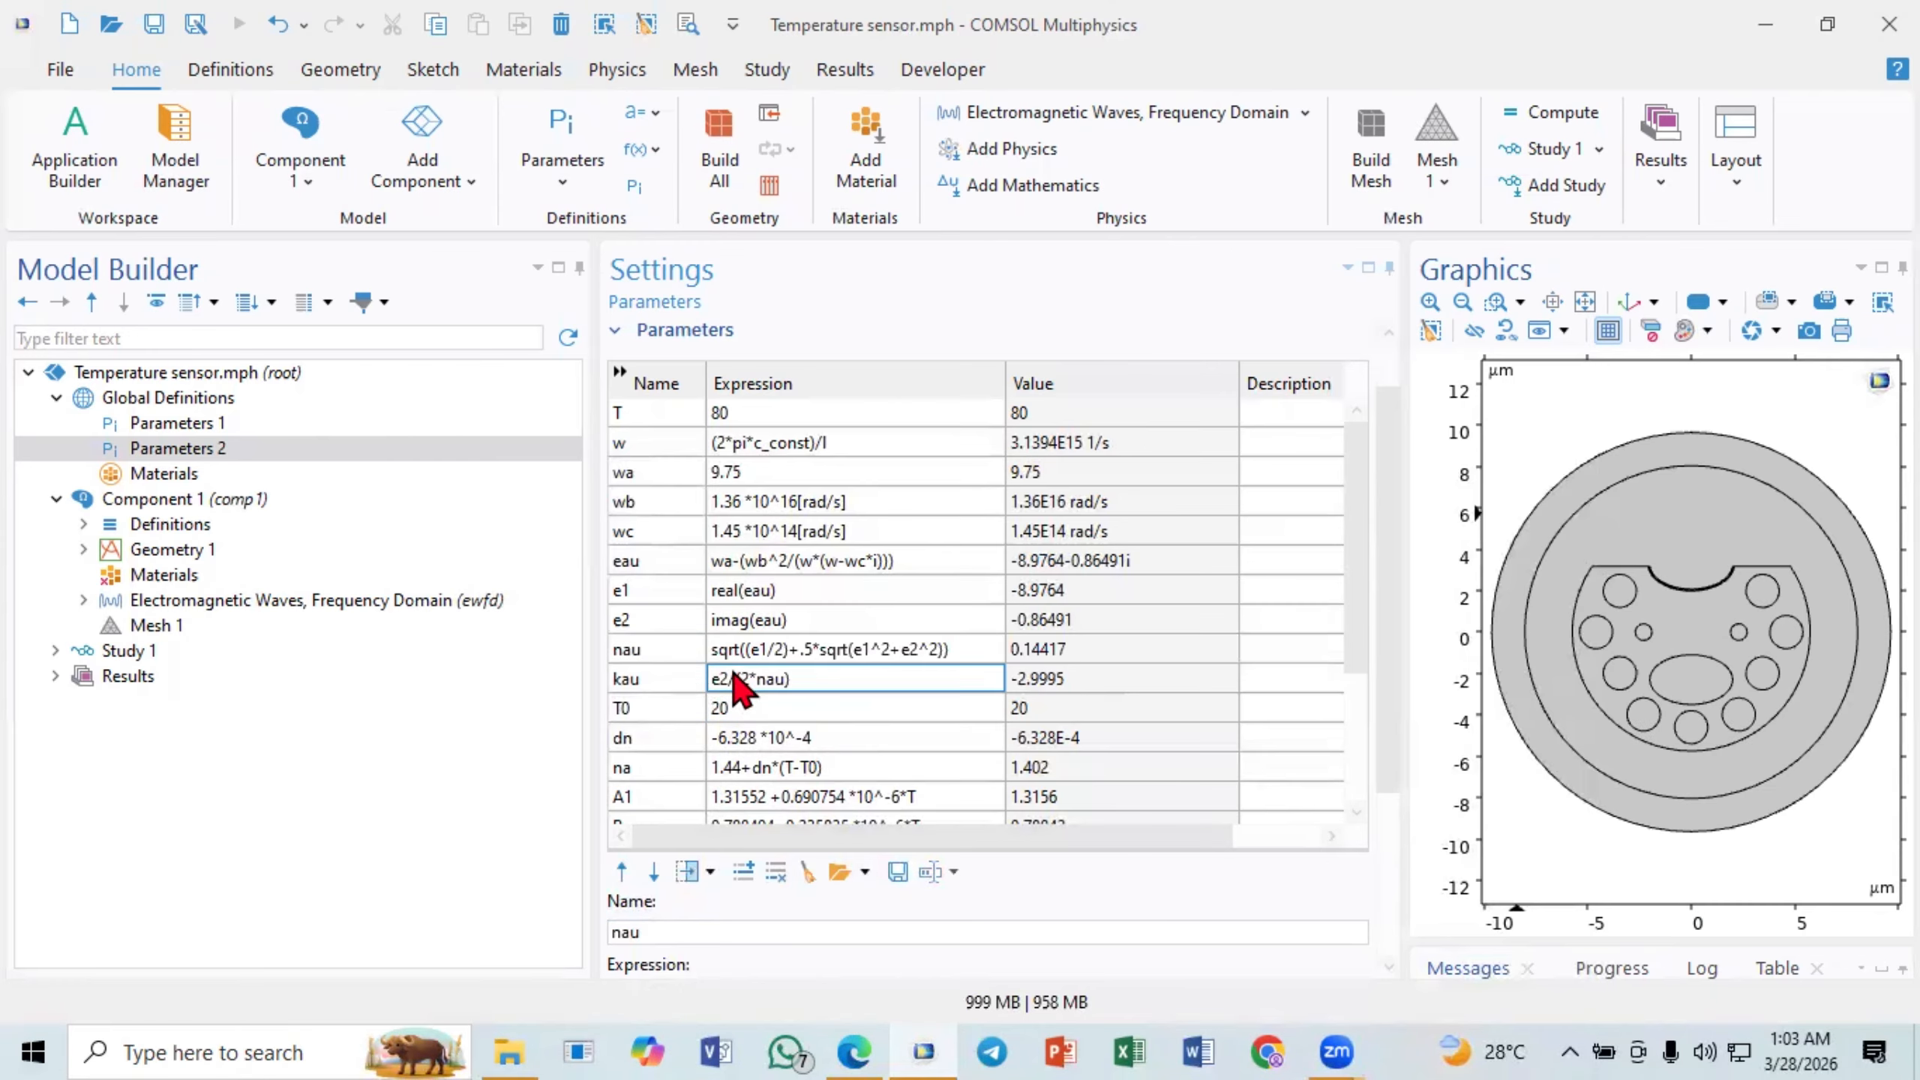
left_click(672, 652)
left_click(661, 681)
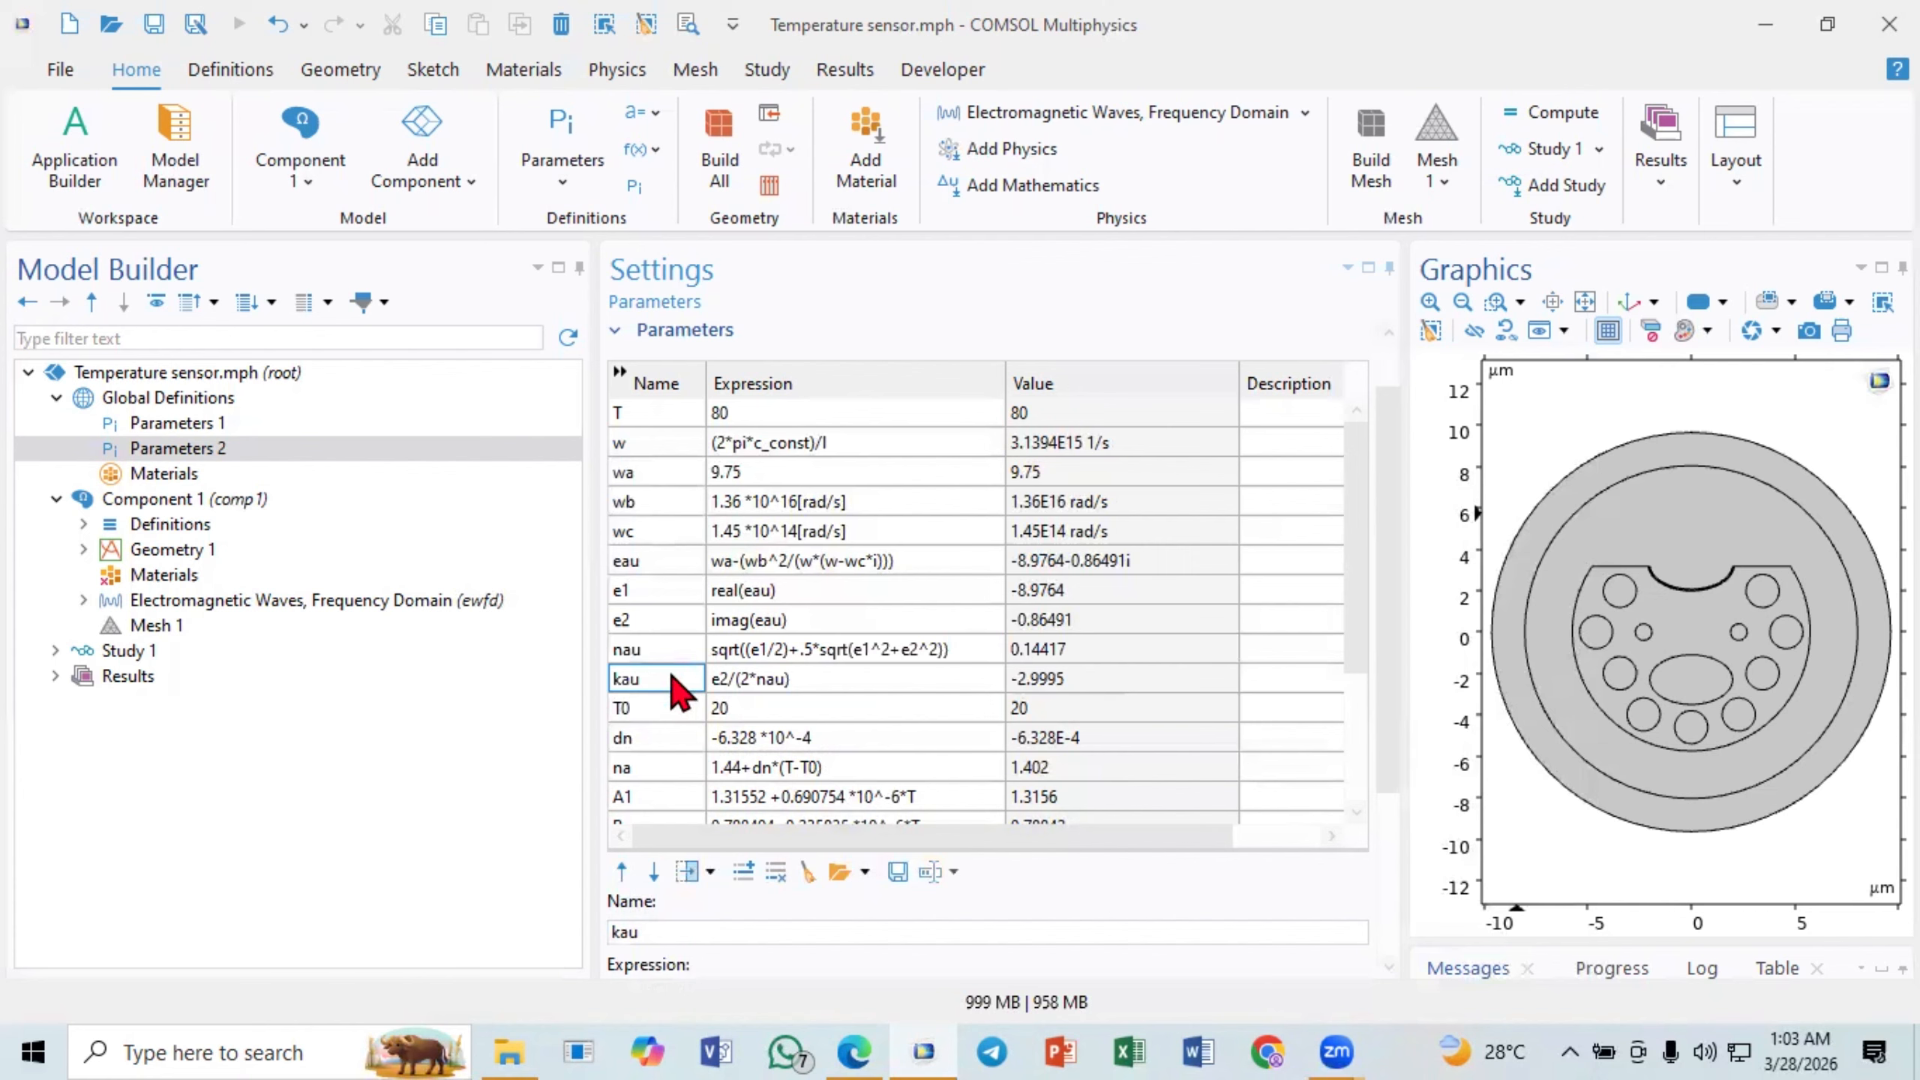
left_click(678, 654)
scroll(756, 681, "down", 1)
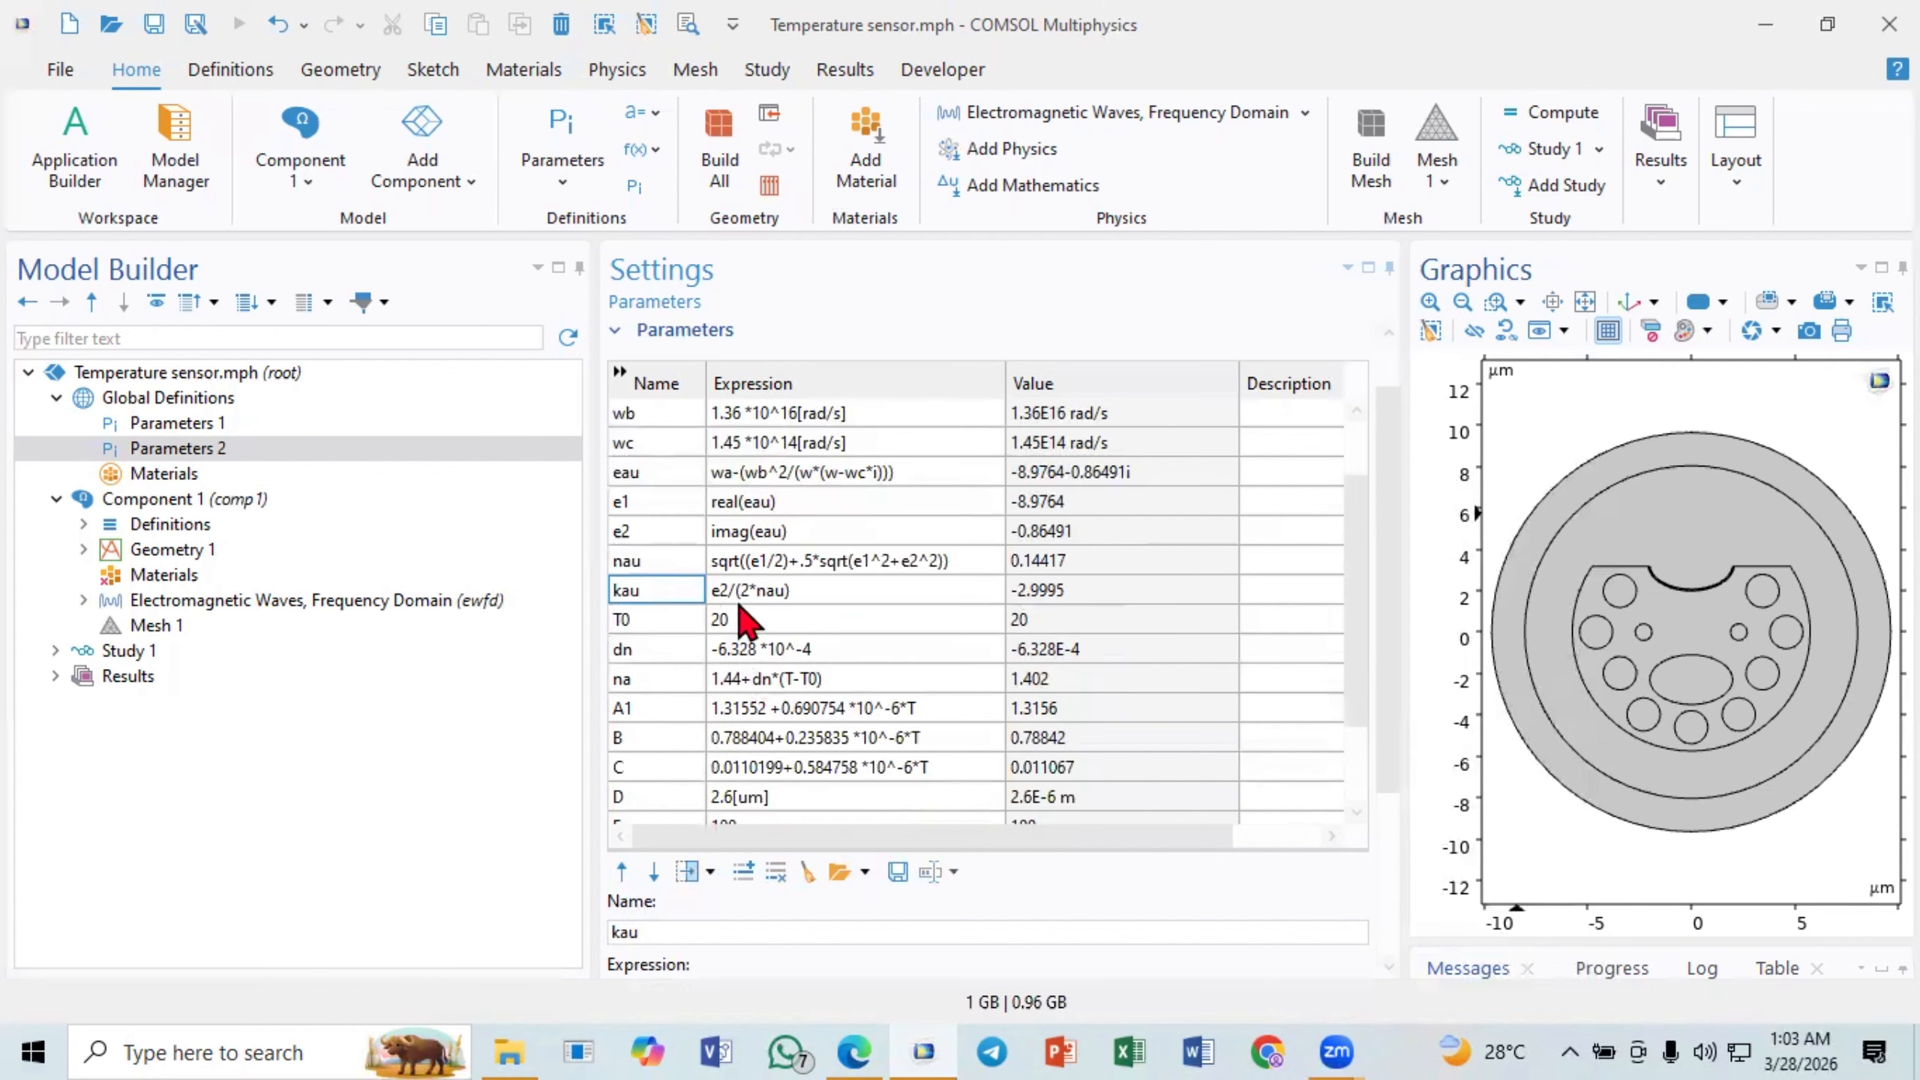
- For the T0 parameter, switch to the browser paper and circle equation (2) and its T0, T, dn/dT and n0 terms in ink
left_click(690, 622)
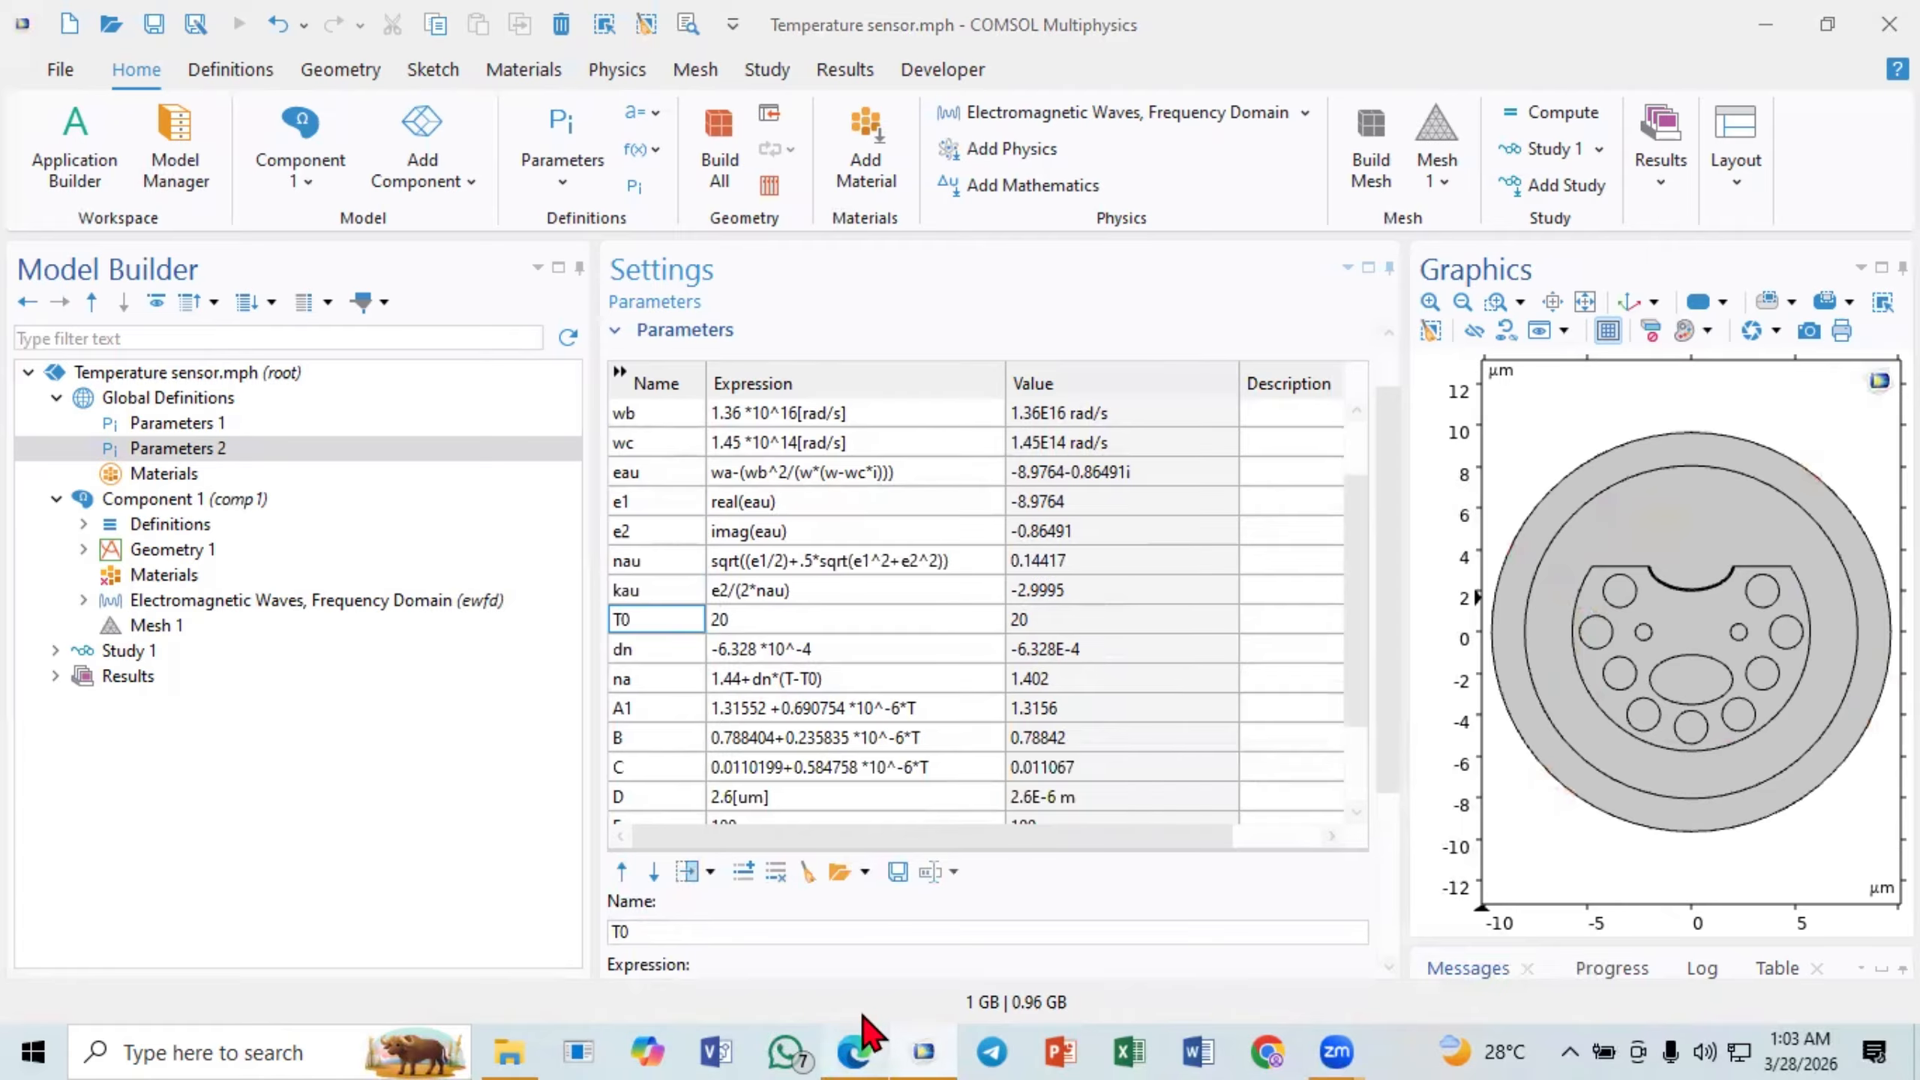
left_click(858, 1044)
scroll(639, 745, "down", 1)
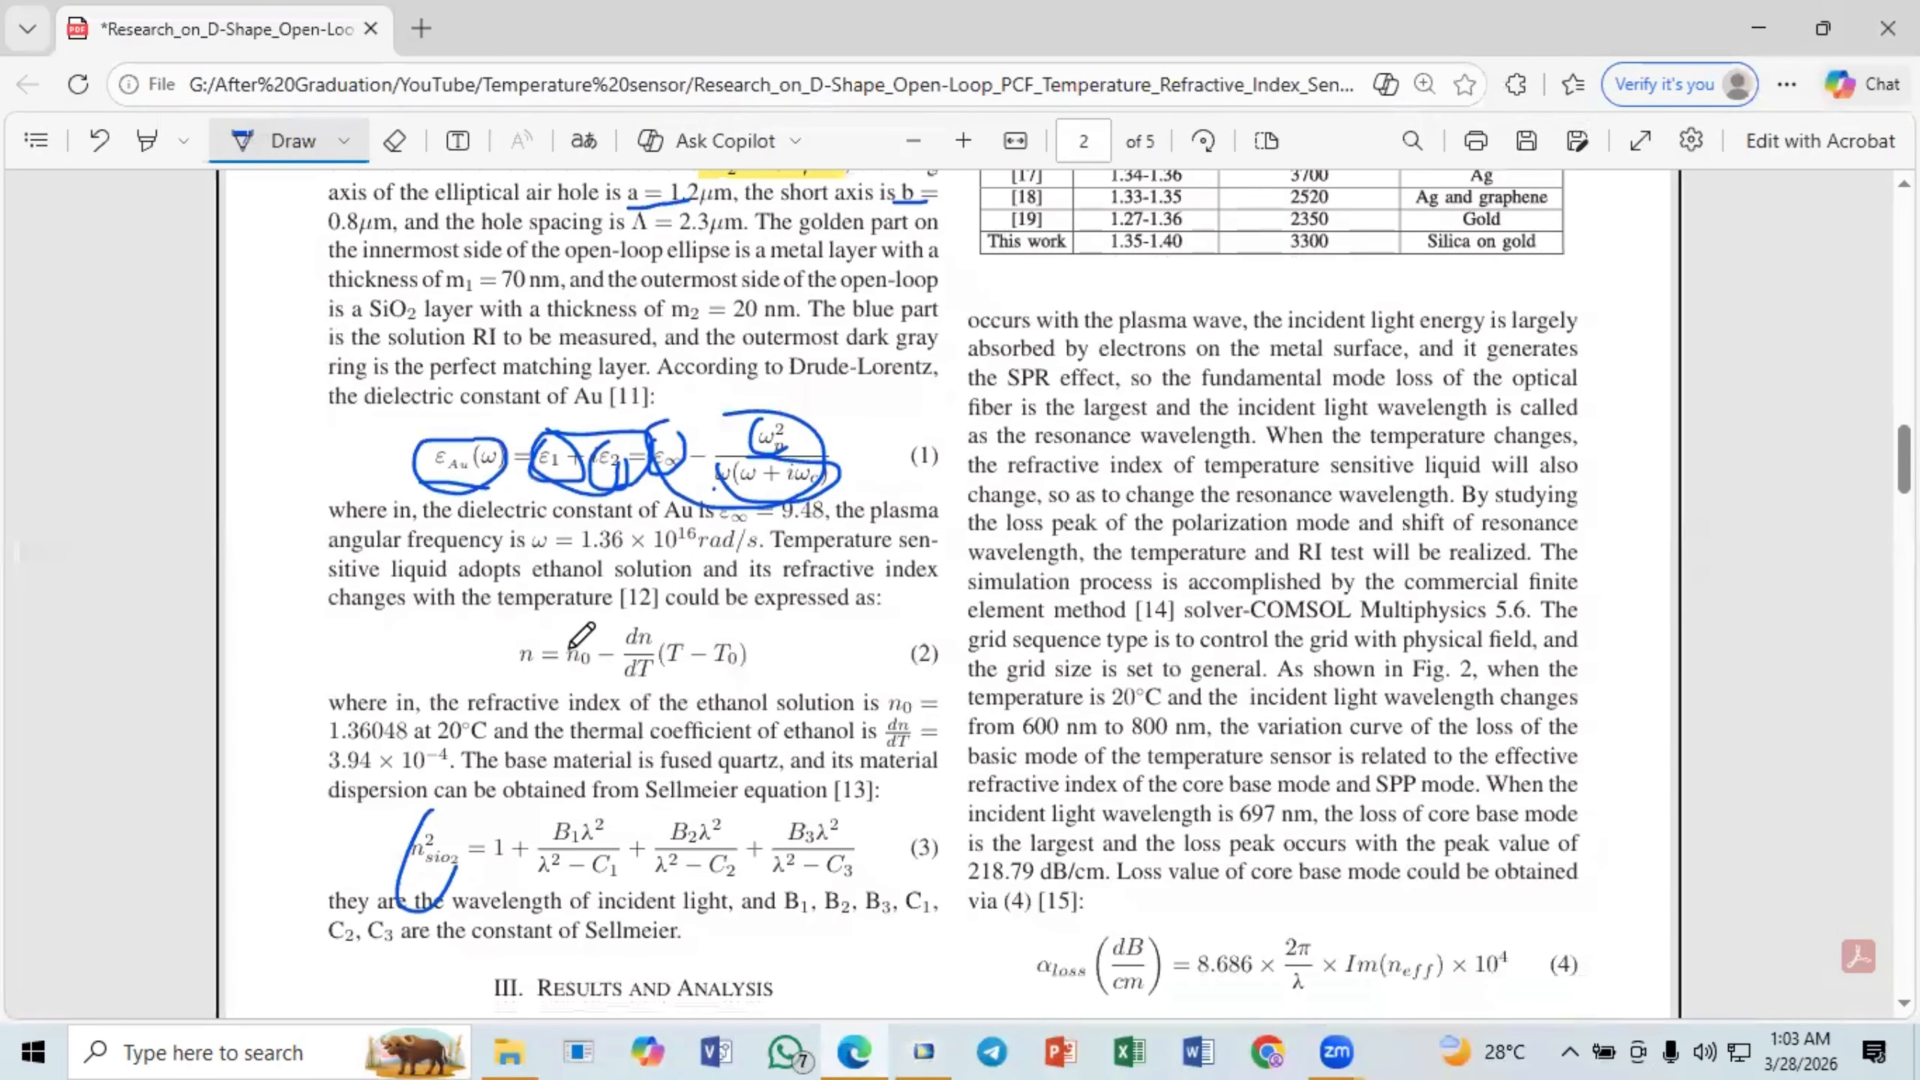
mouse_move(773, 644)
left_mouse_down()
mouse_move(579, 622)
mouse_move(512, 668)
mouse_move(783, 635)
mouse_move(715, 629)
left_mouse_up()
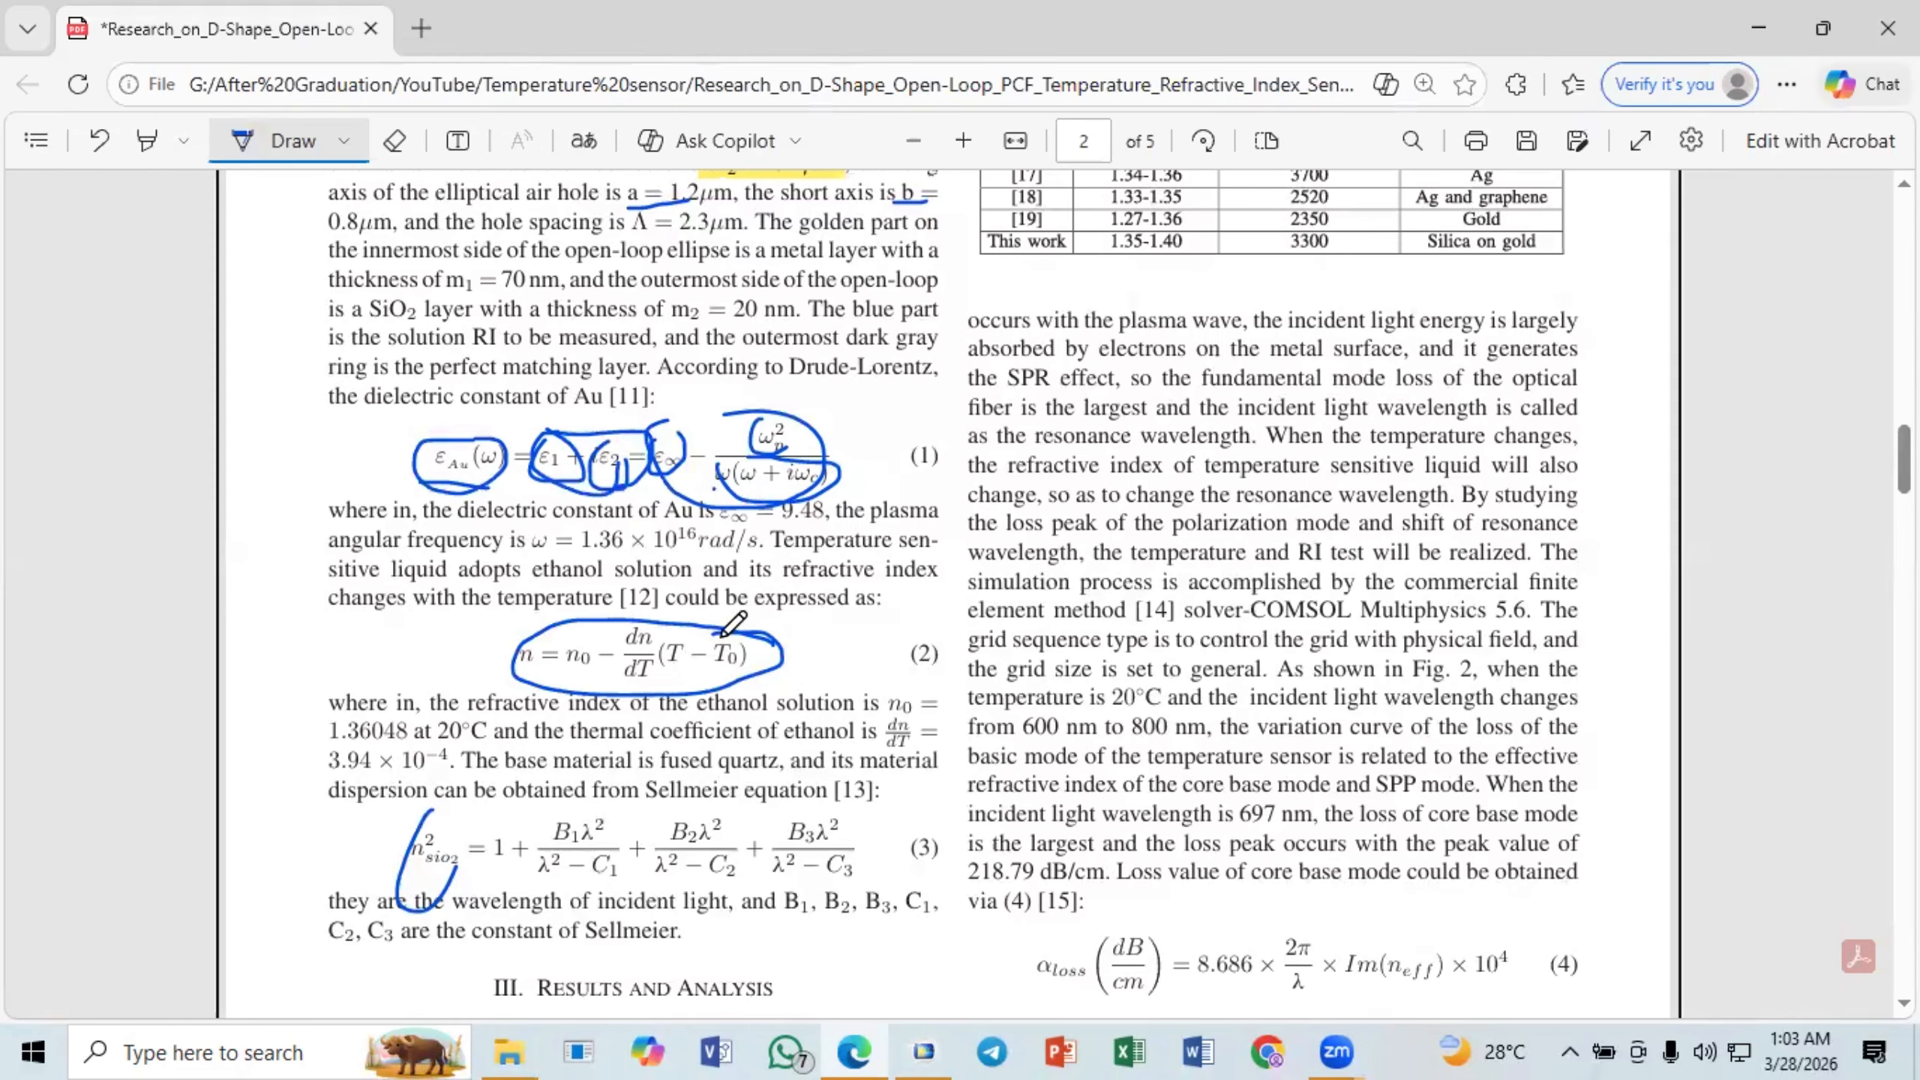
mouse_move(724, 635)
left_mouse_down()
mouse_move(771, 661)
mouse_move(669, 634)
mouse_move(657, 692)
mouse_move(641, 627)
mouse_move(573, 674)
left_mouse_up()
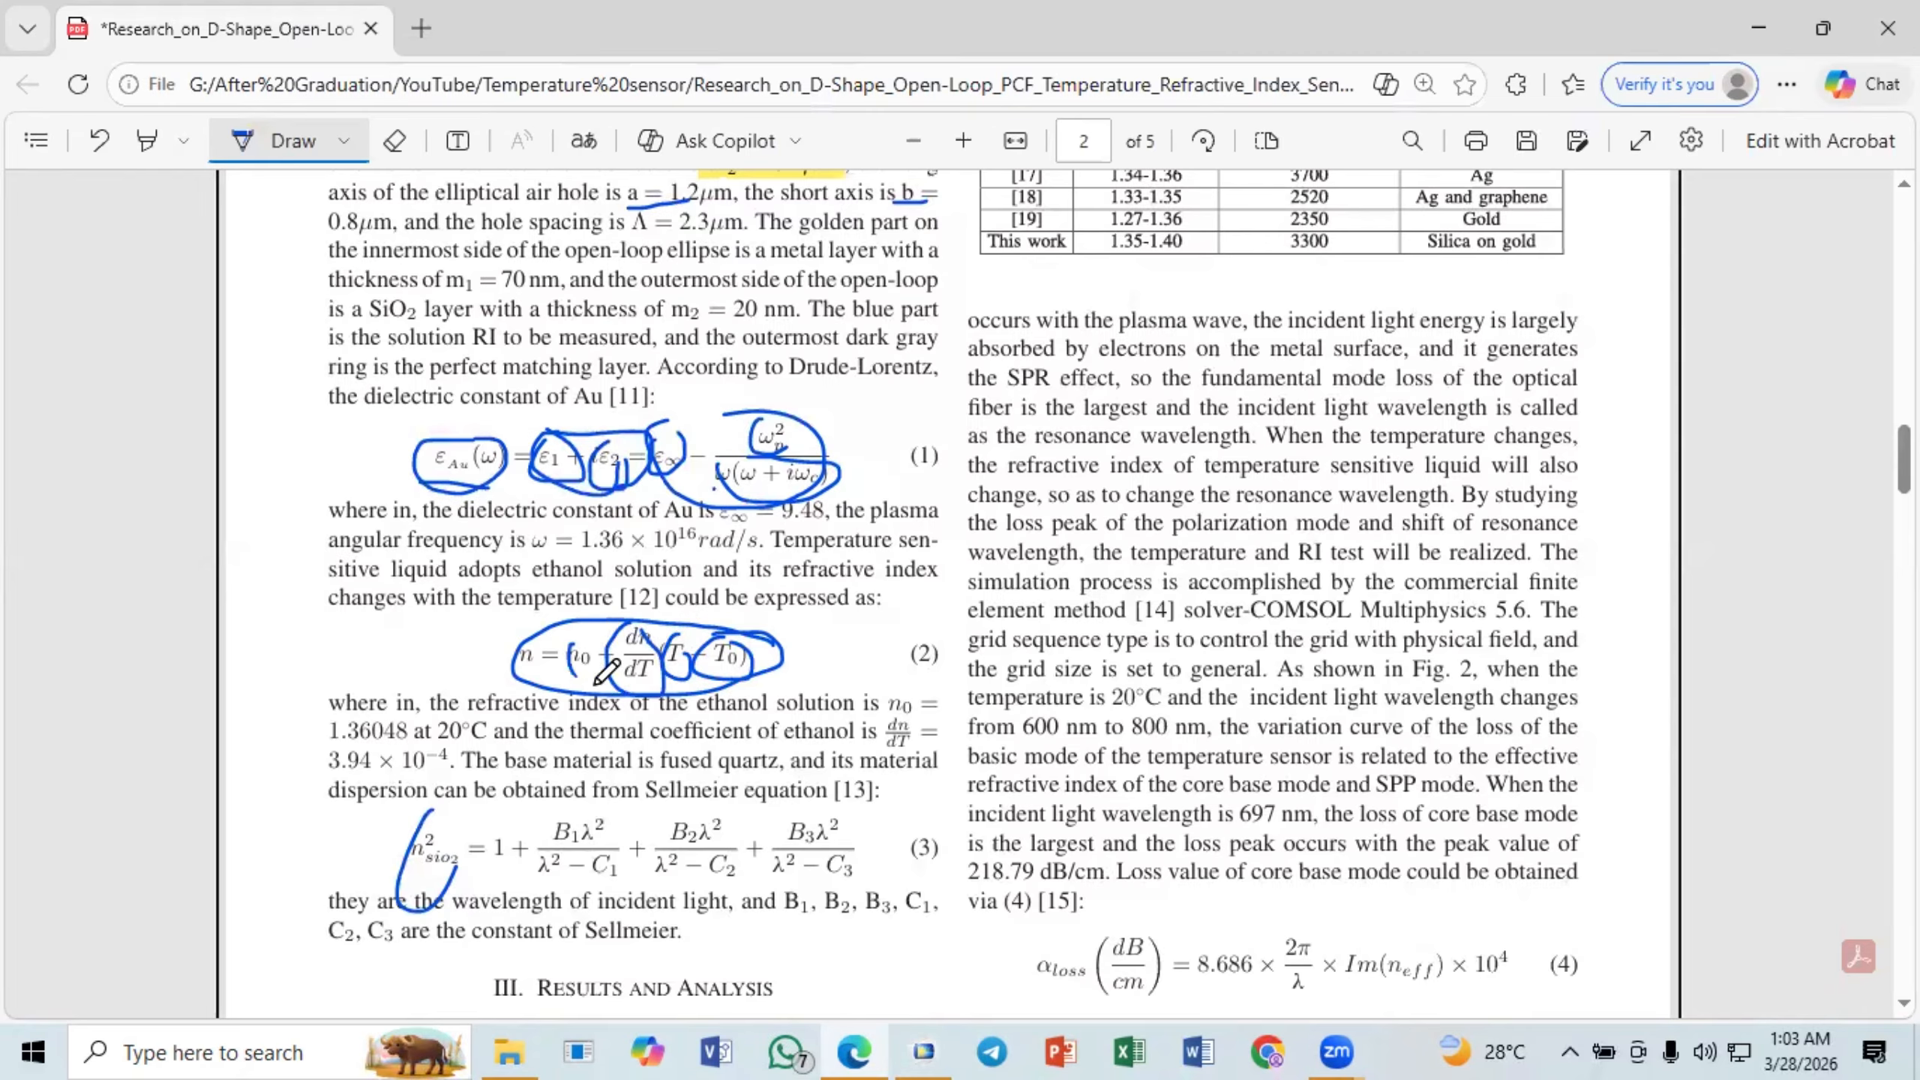
- Return to COMSOL Multiphysics and examine the T, T0 and dn parameters that correspond to the terms of equation (2)
left_click(923, 1052)
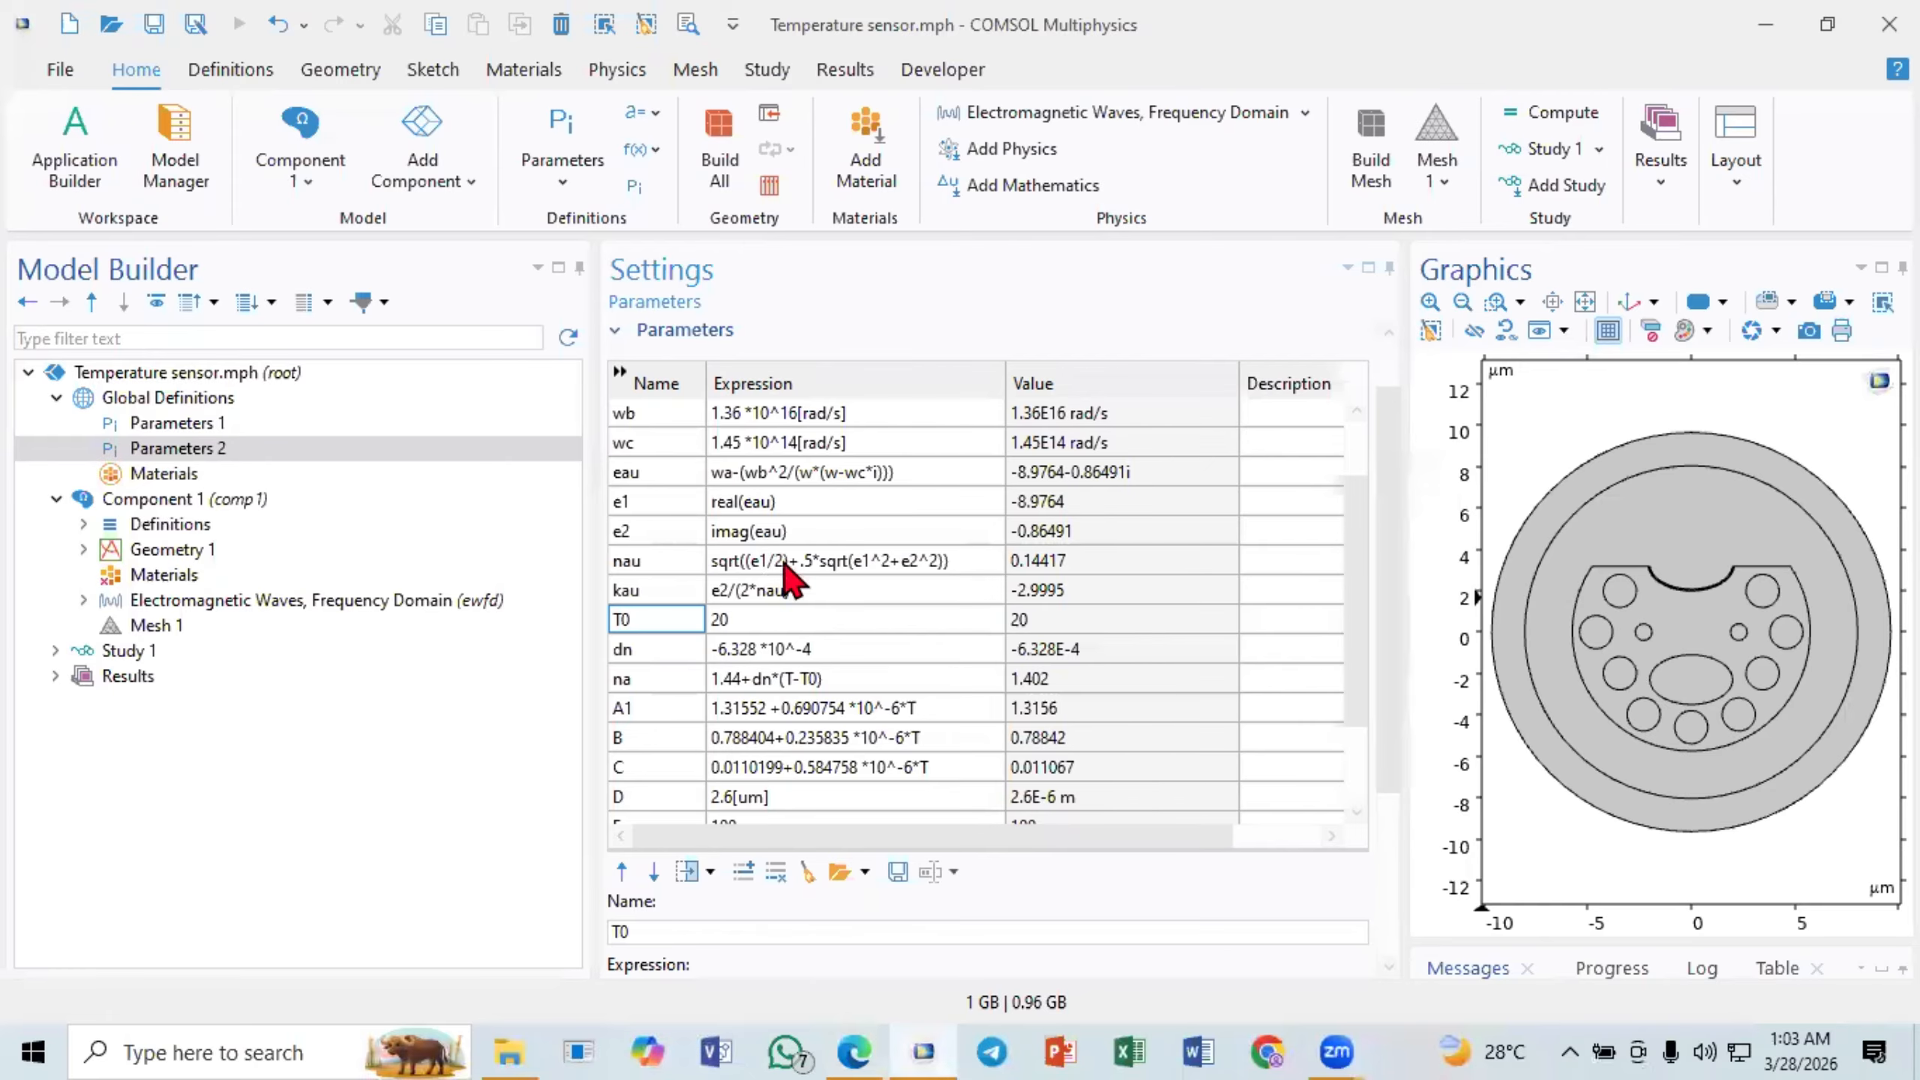
scroll(790, 582, "up", 2)
left_click(714, 424)
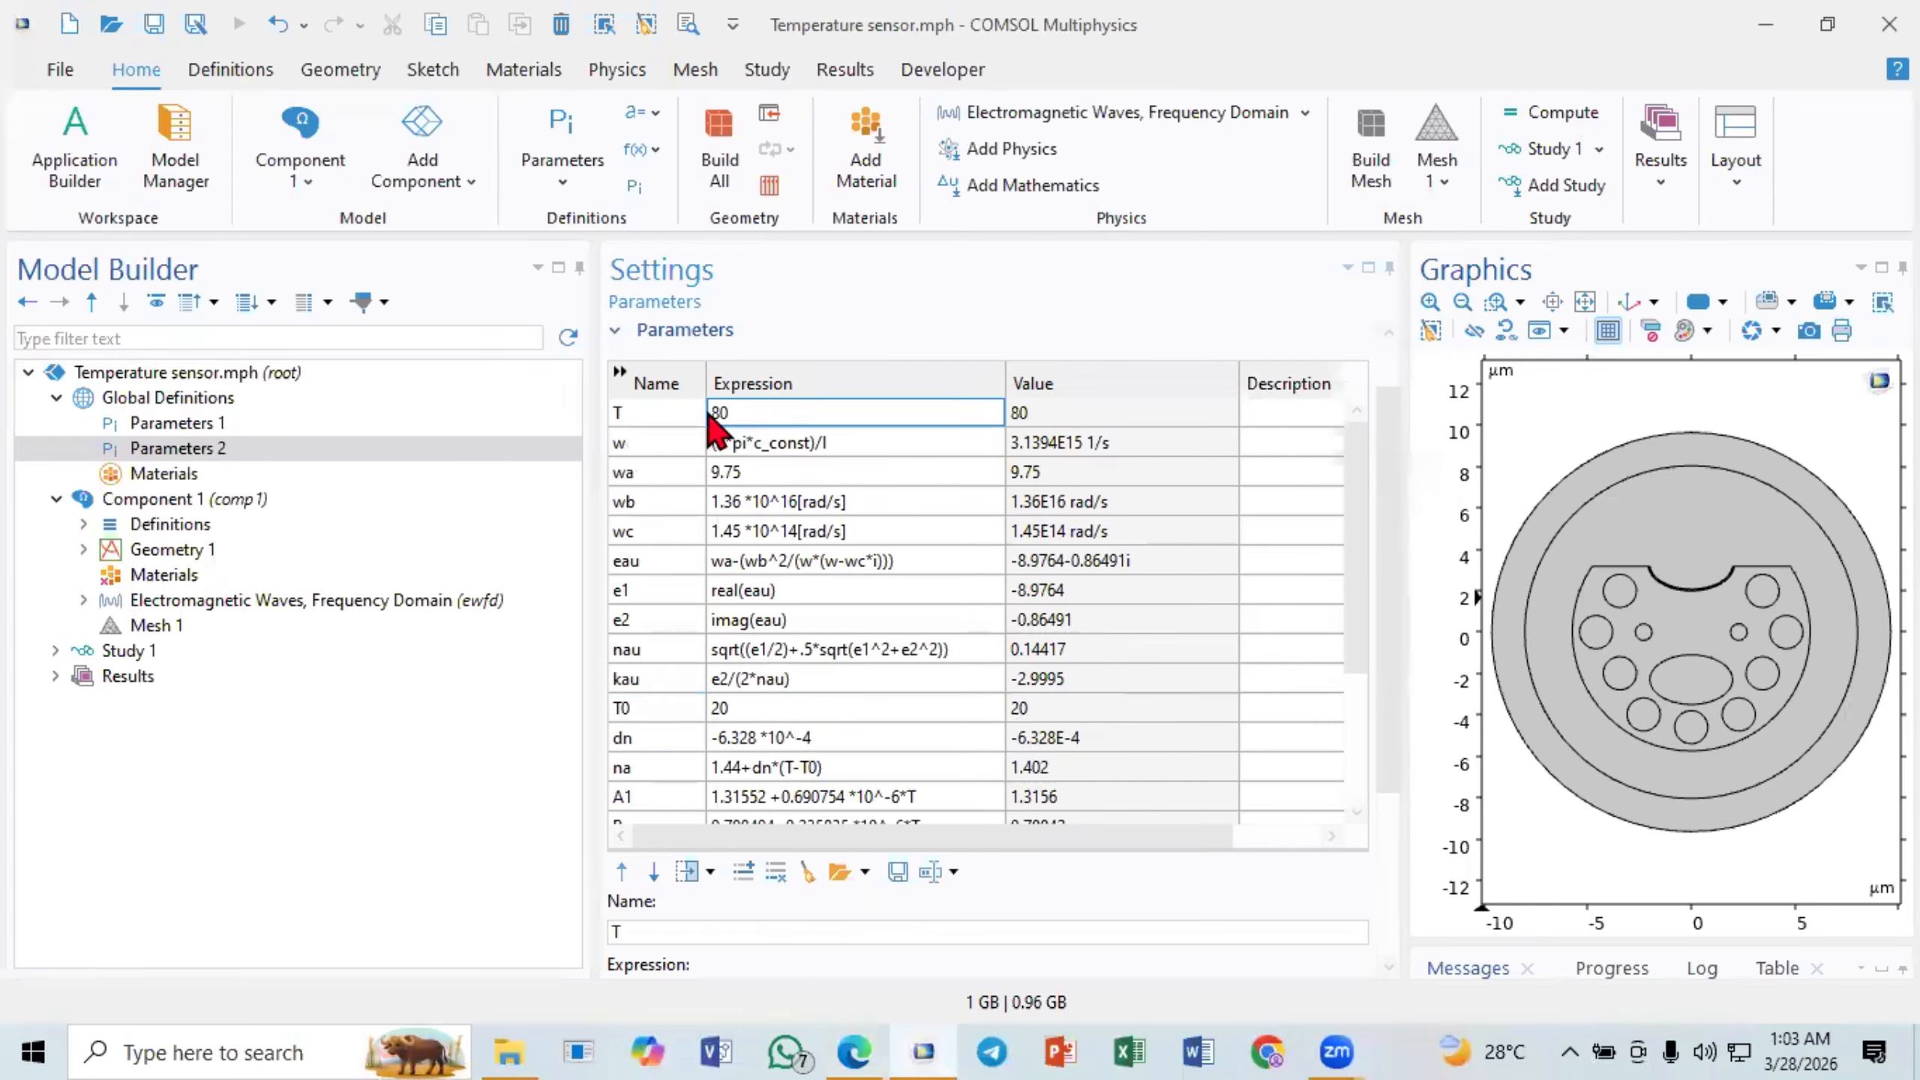
left_click(646, 708)
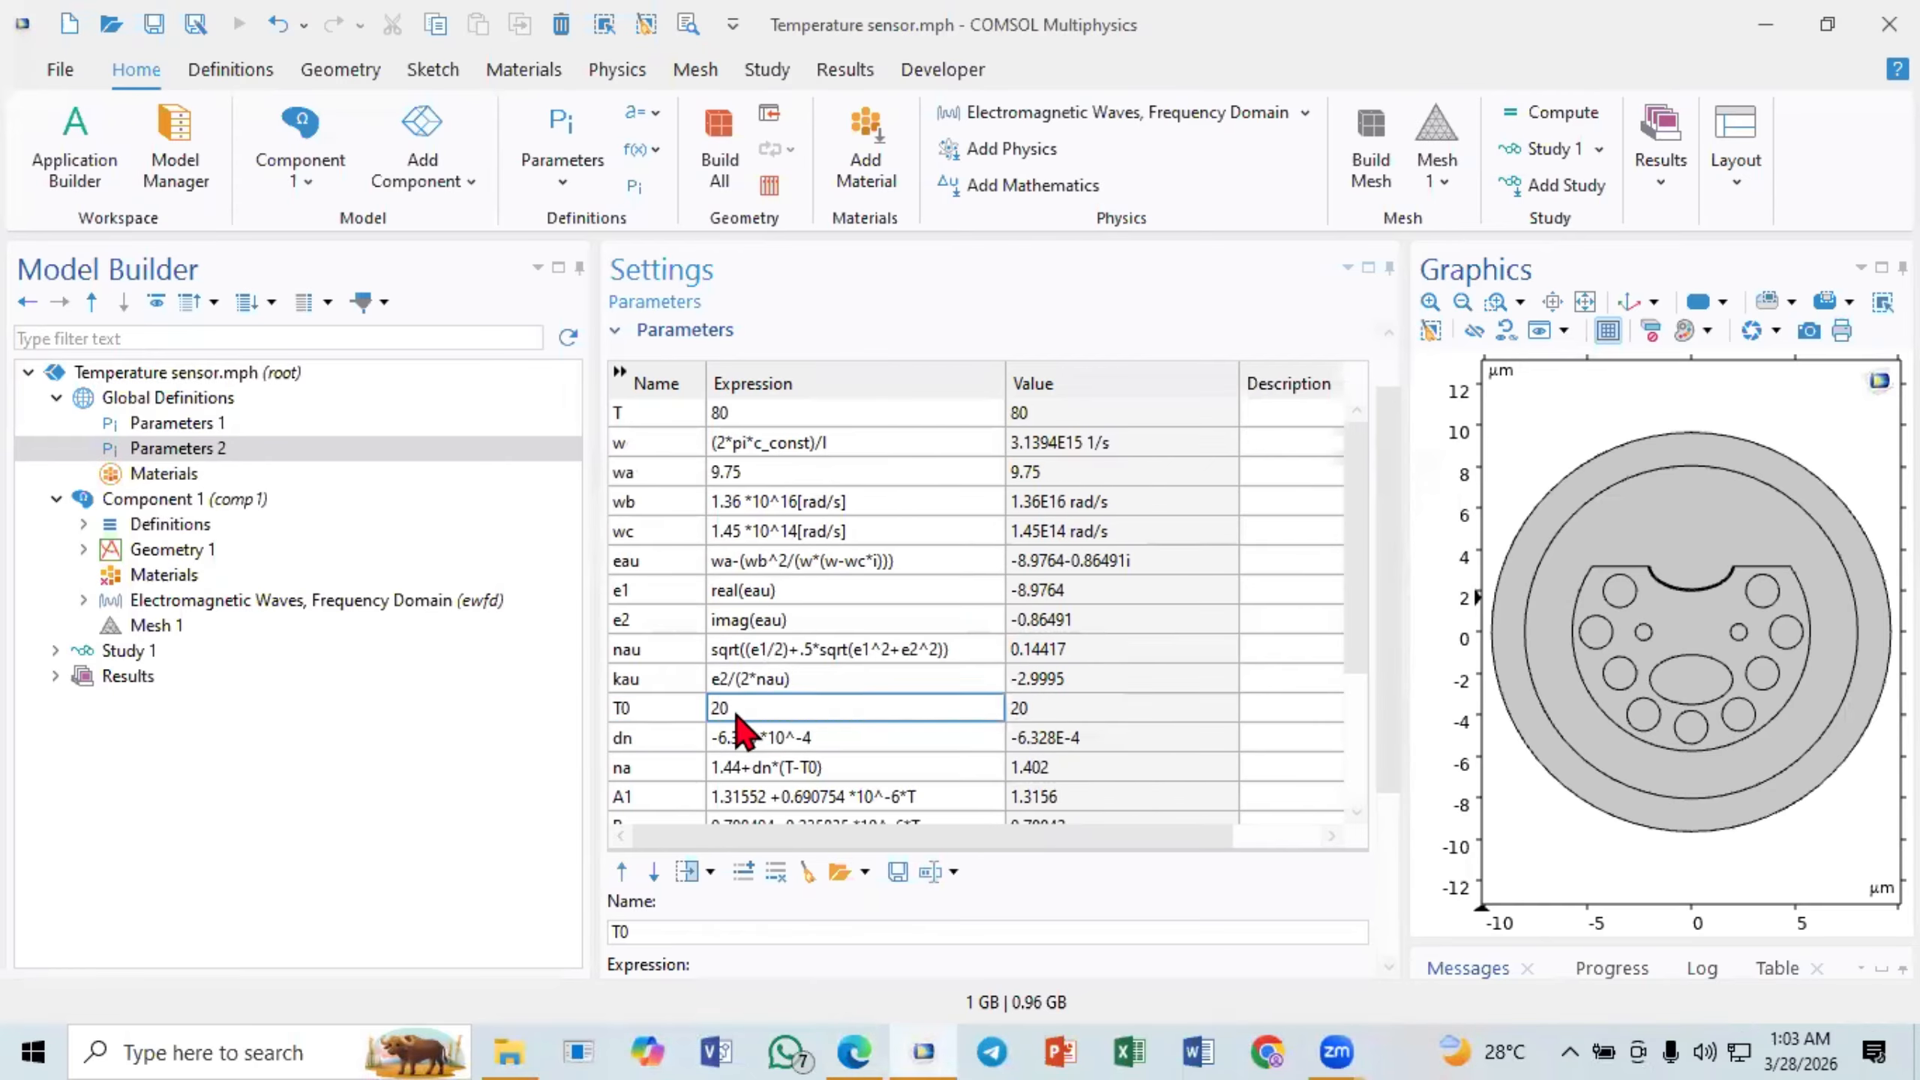
scroll(726, 719, "down", 1)
left_click(687, 649)
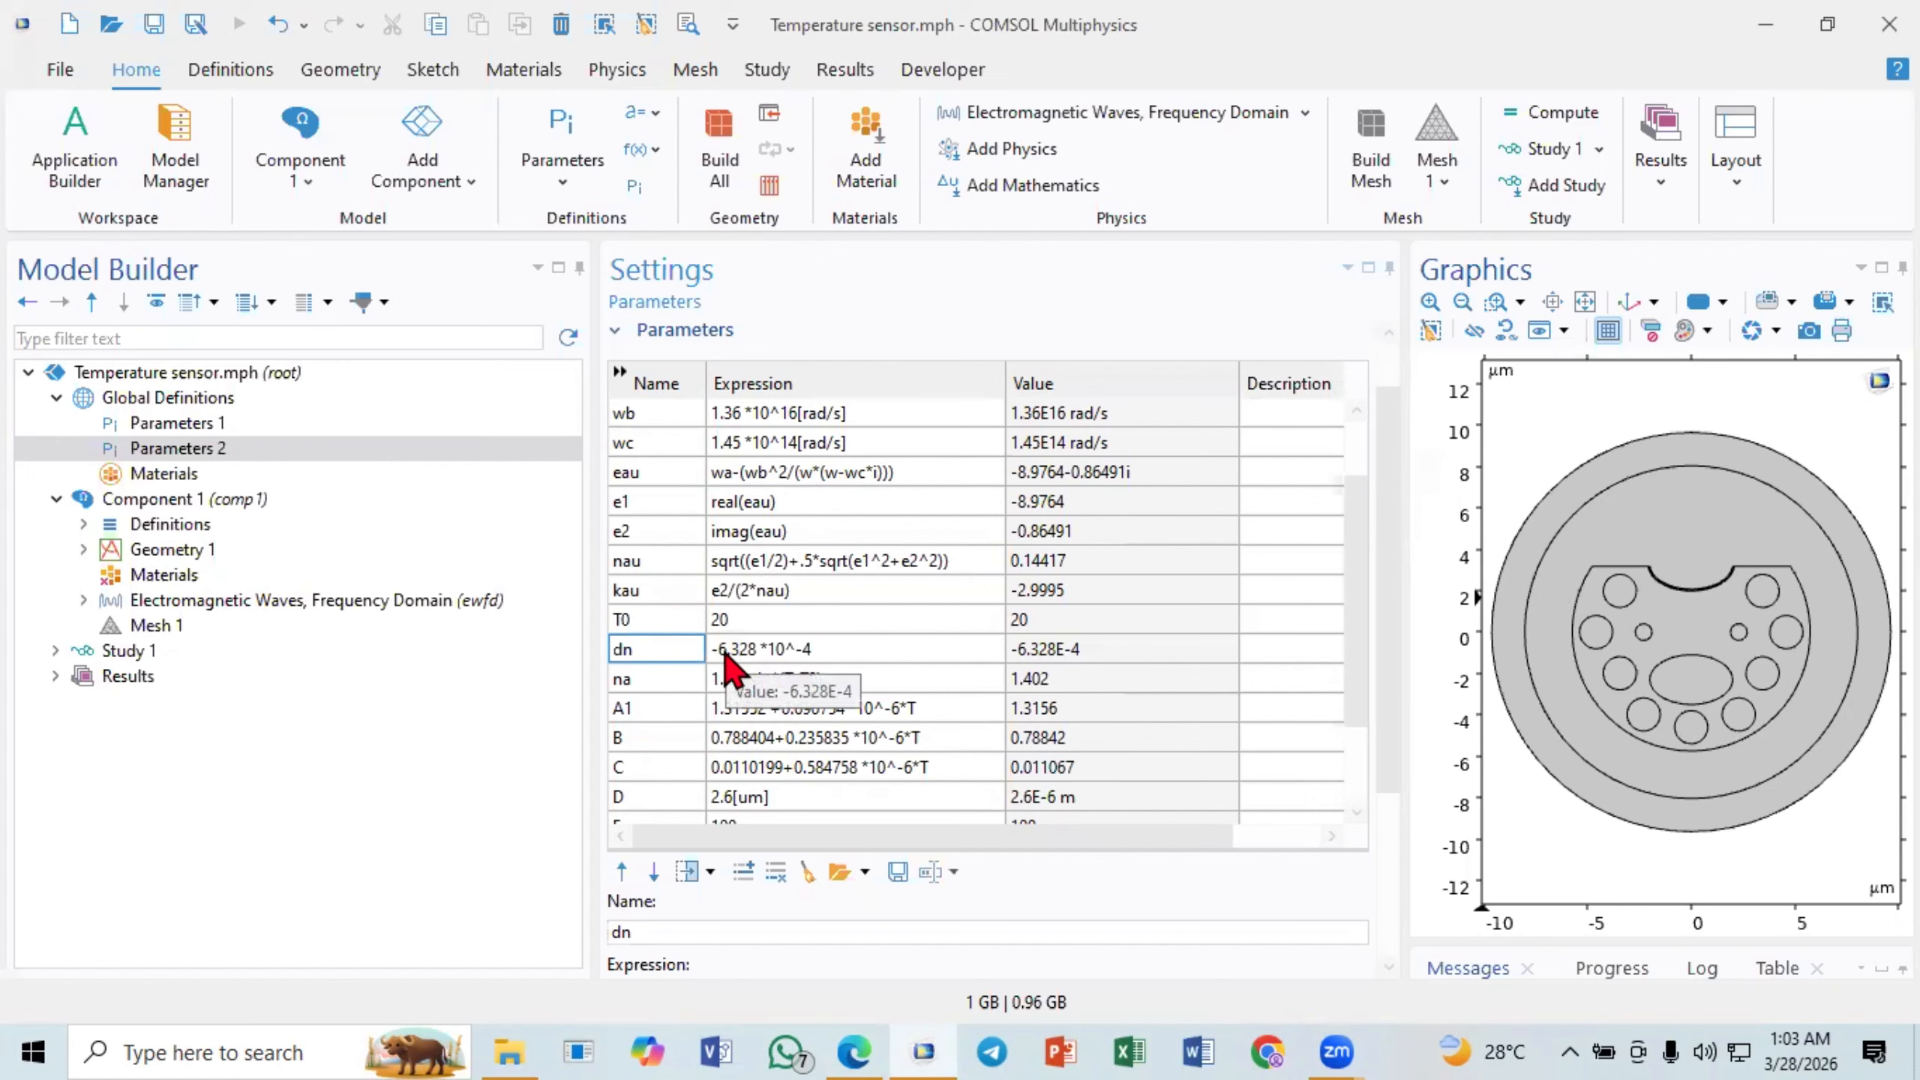
scroll(728, 665, "down", 1)
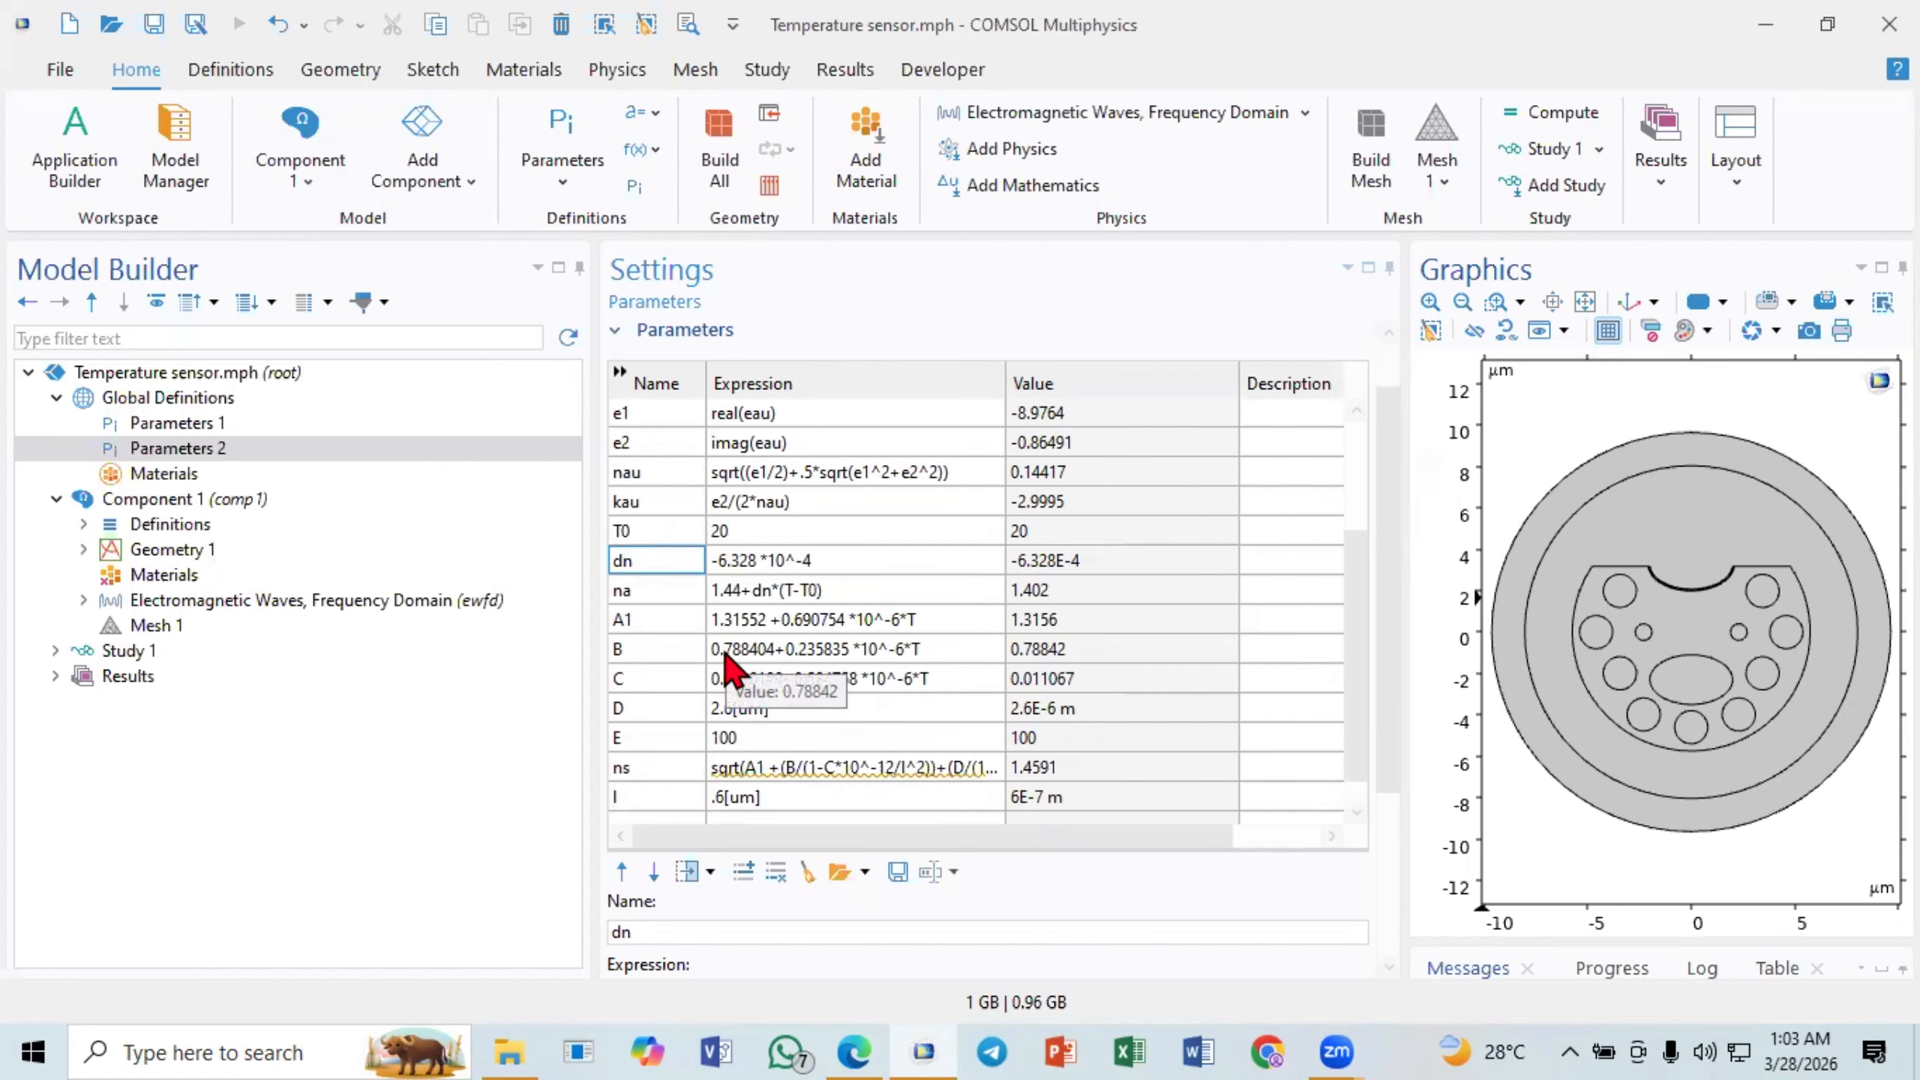
left_click(792, 561)
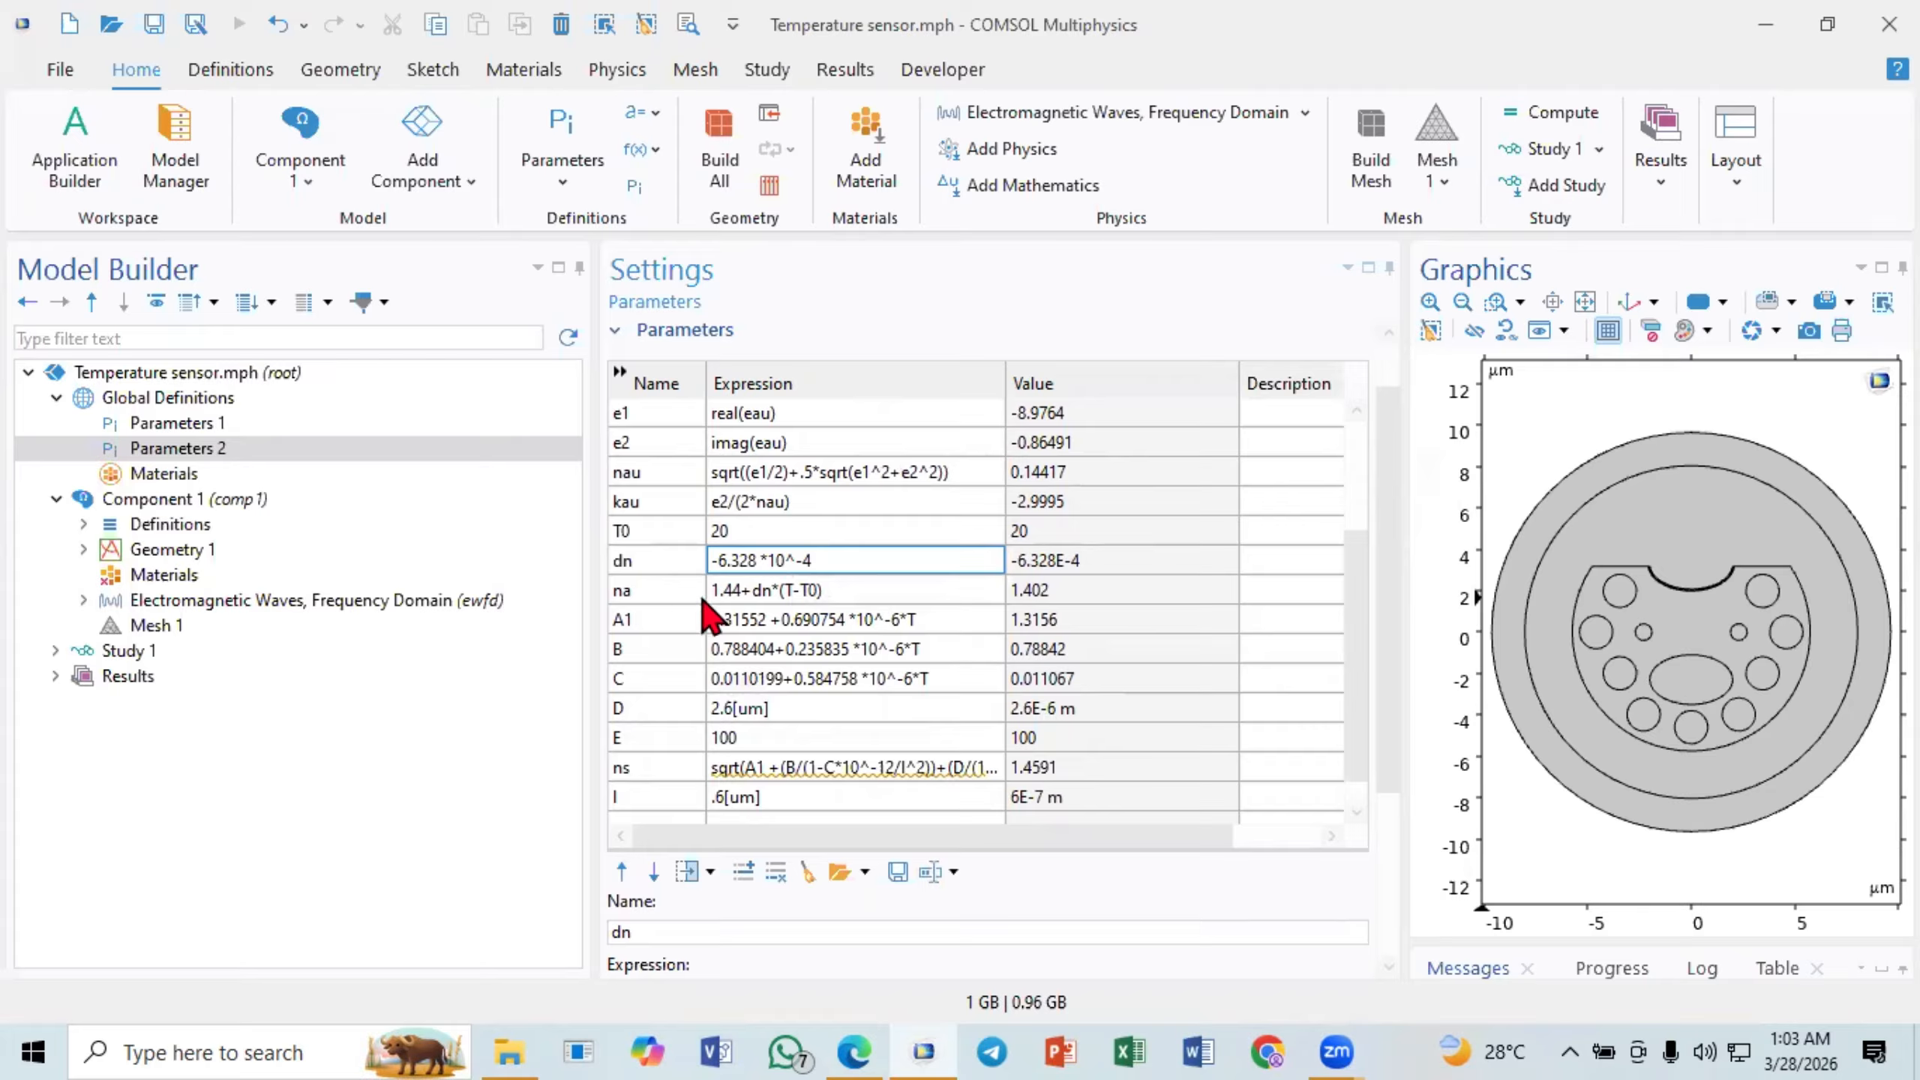
- Compare the na parameter's expression with equation (2) in the browser paper and return to COMSOL Multiphysics
left_click(745, 590)
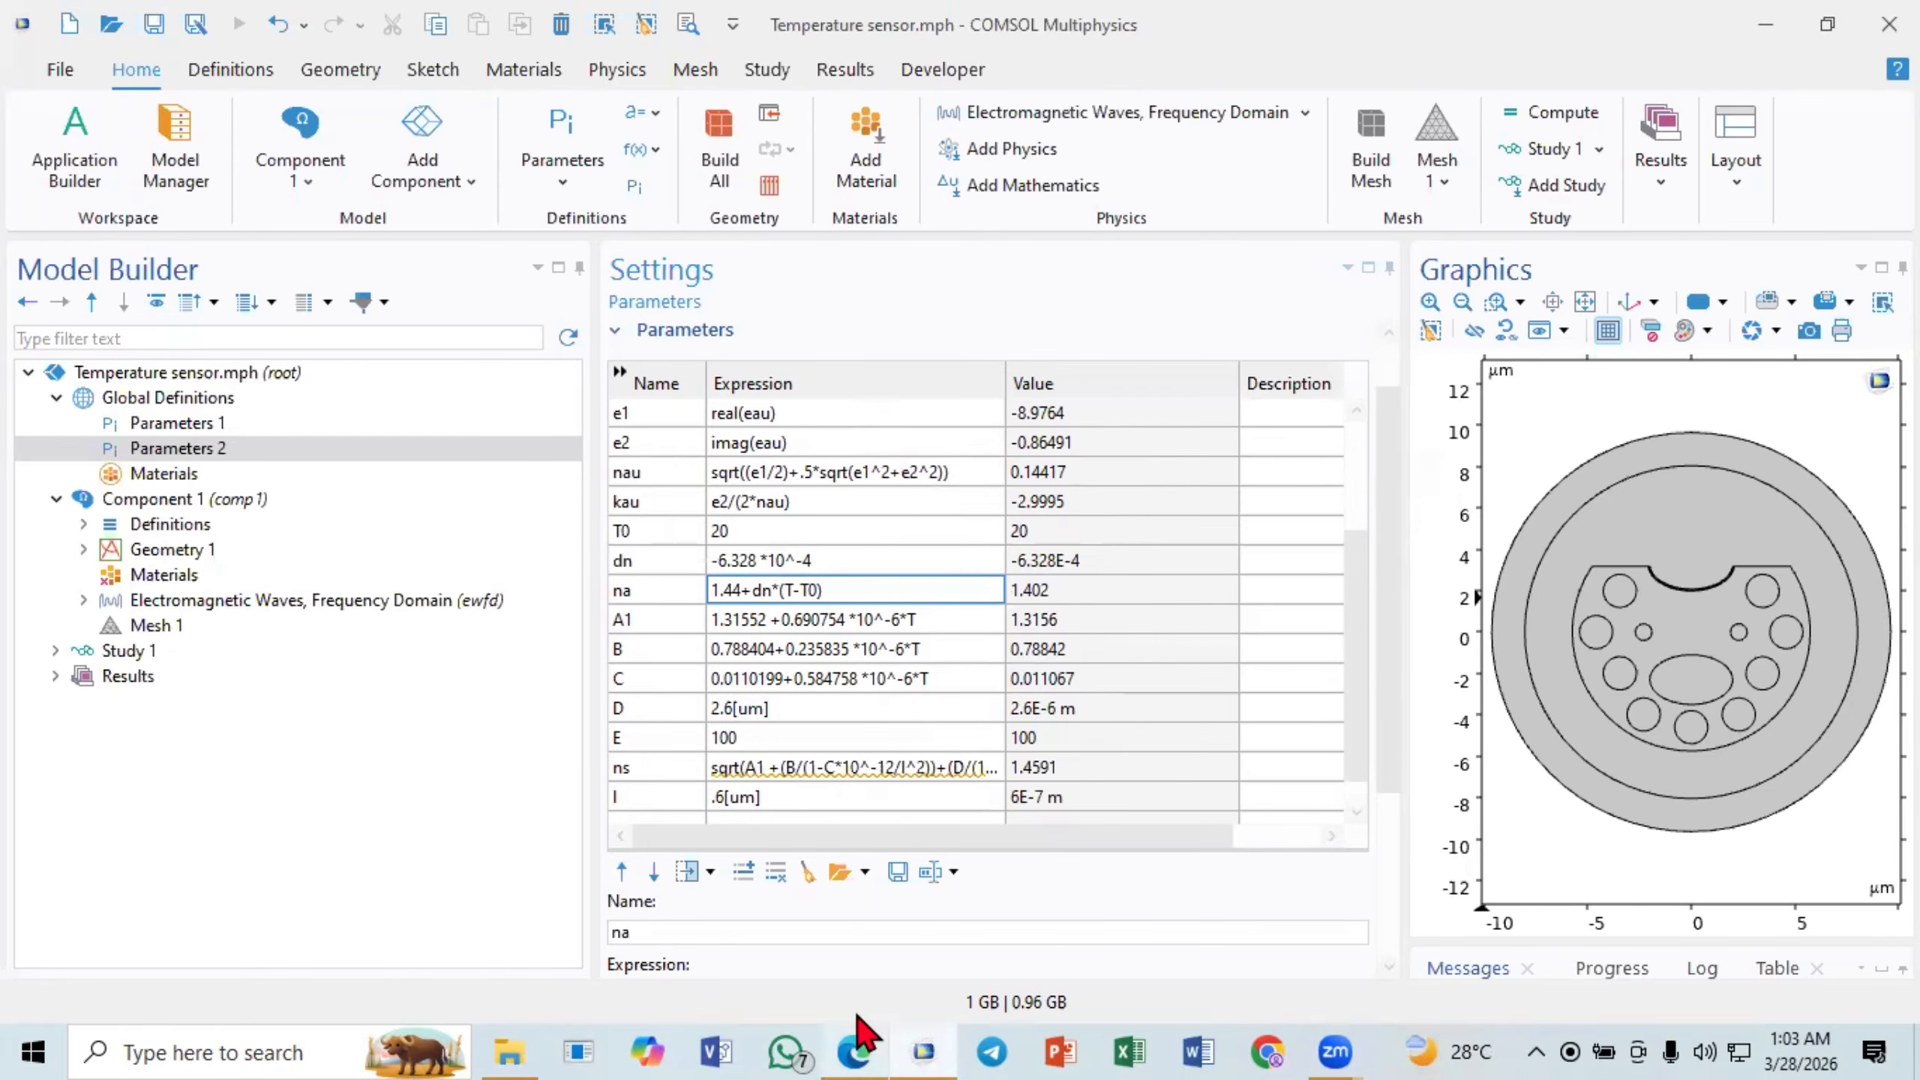
left_click(854, 1052)
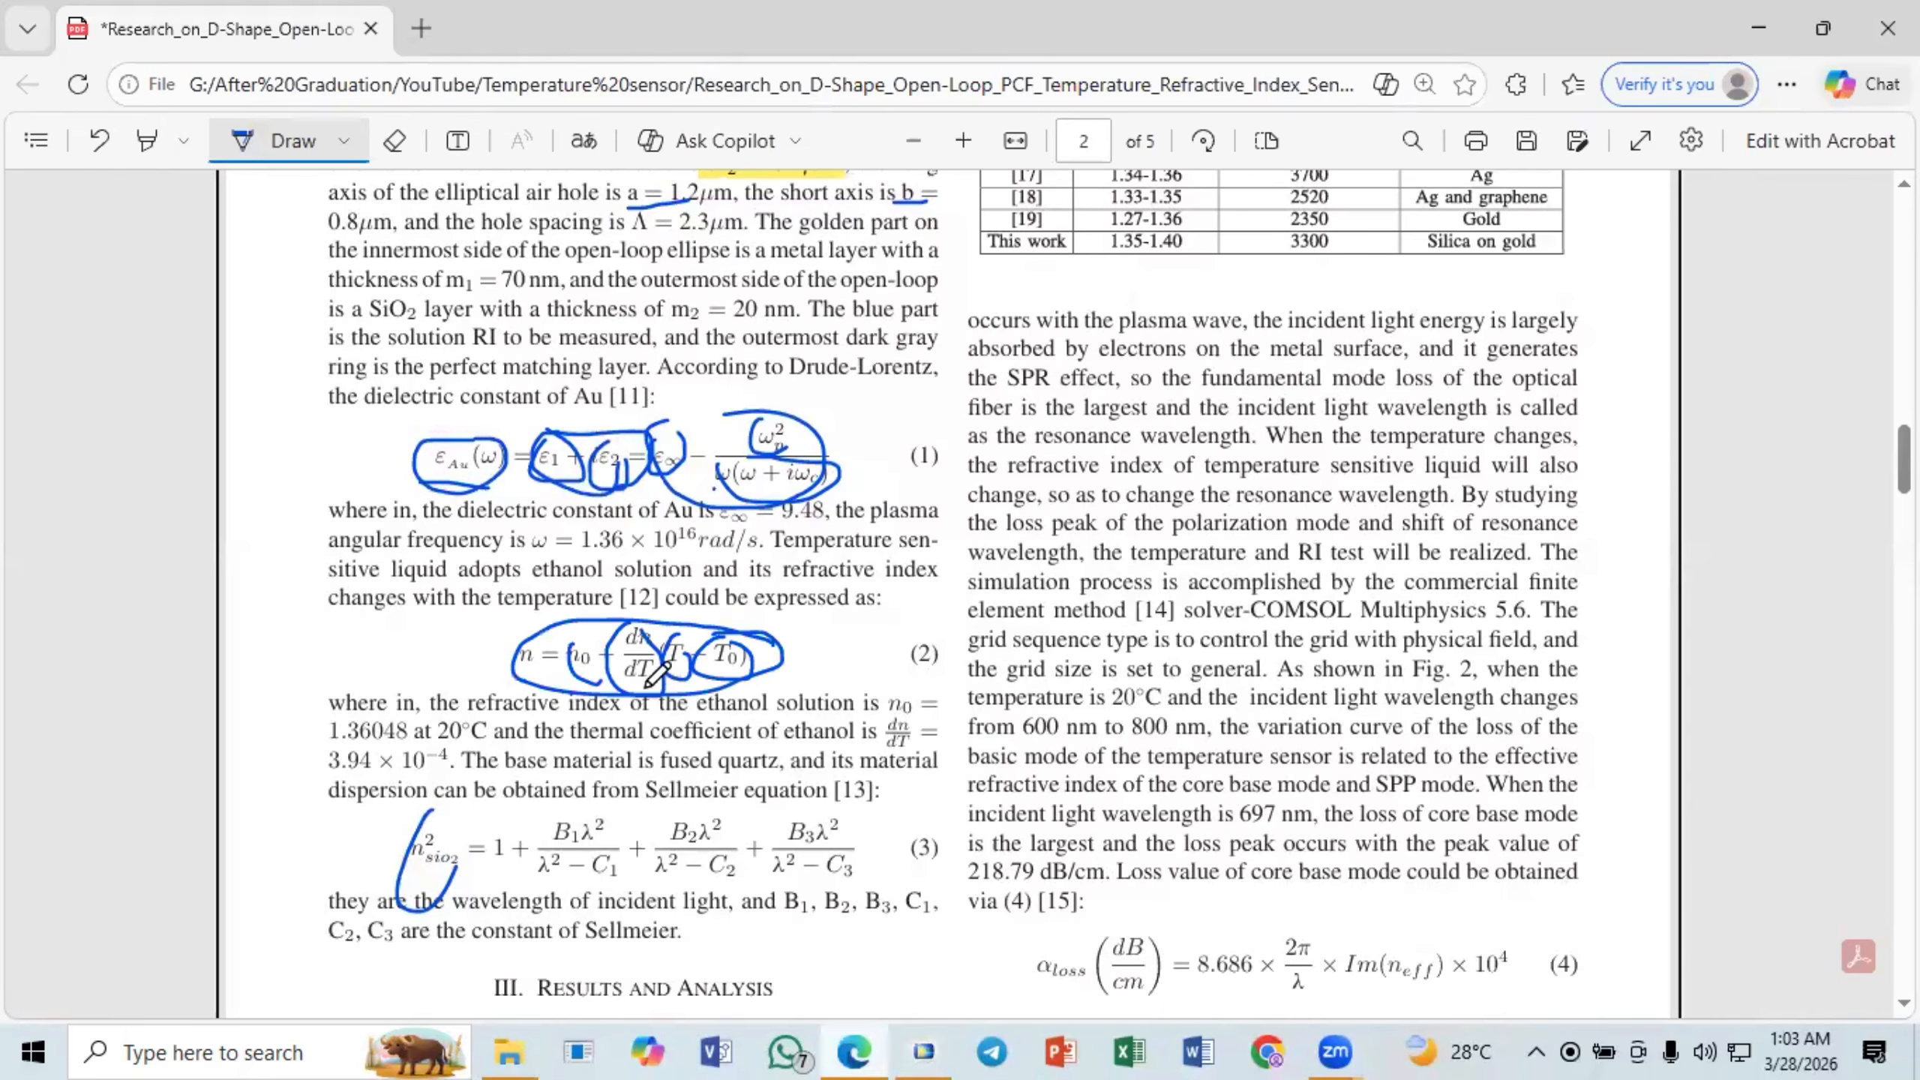
left_click(855, 1051)
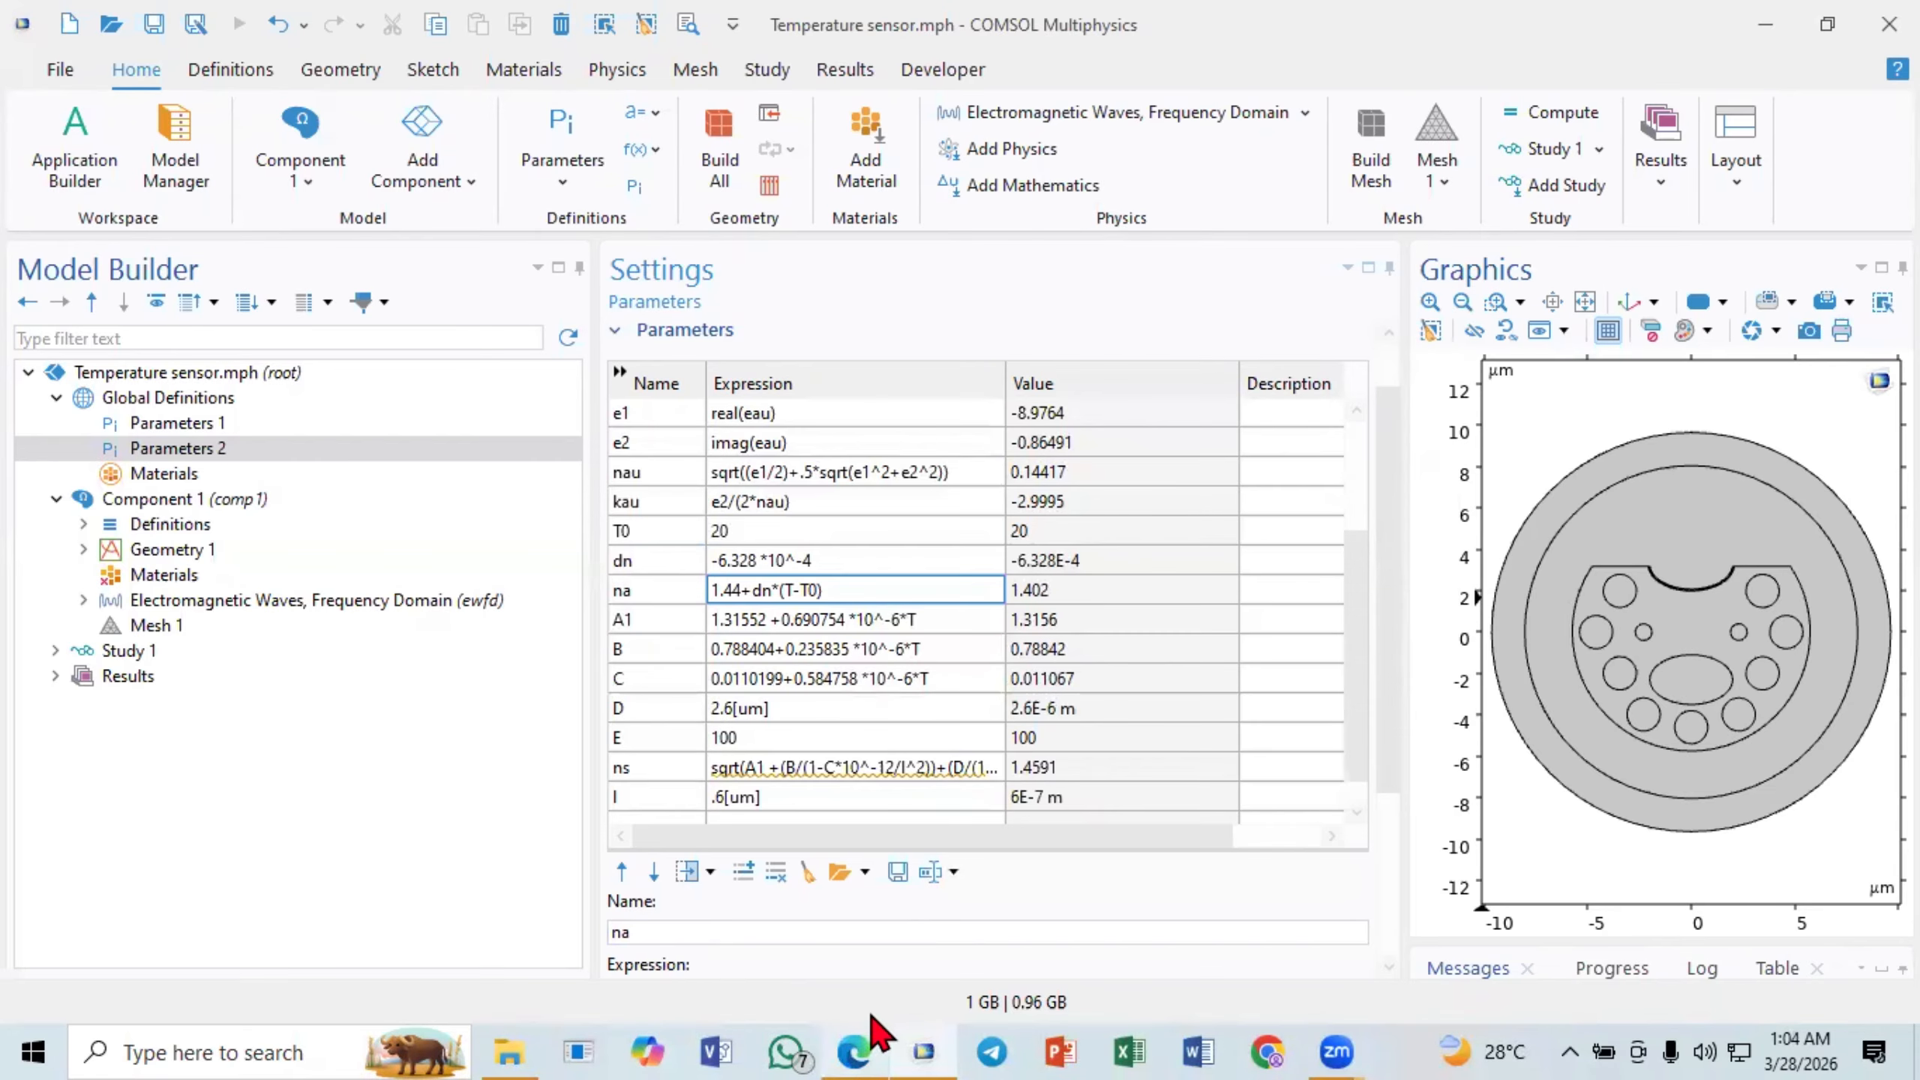
left_click(858, 1050)
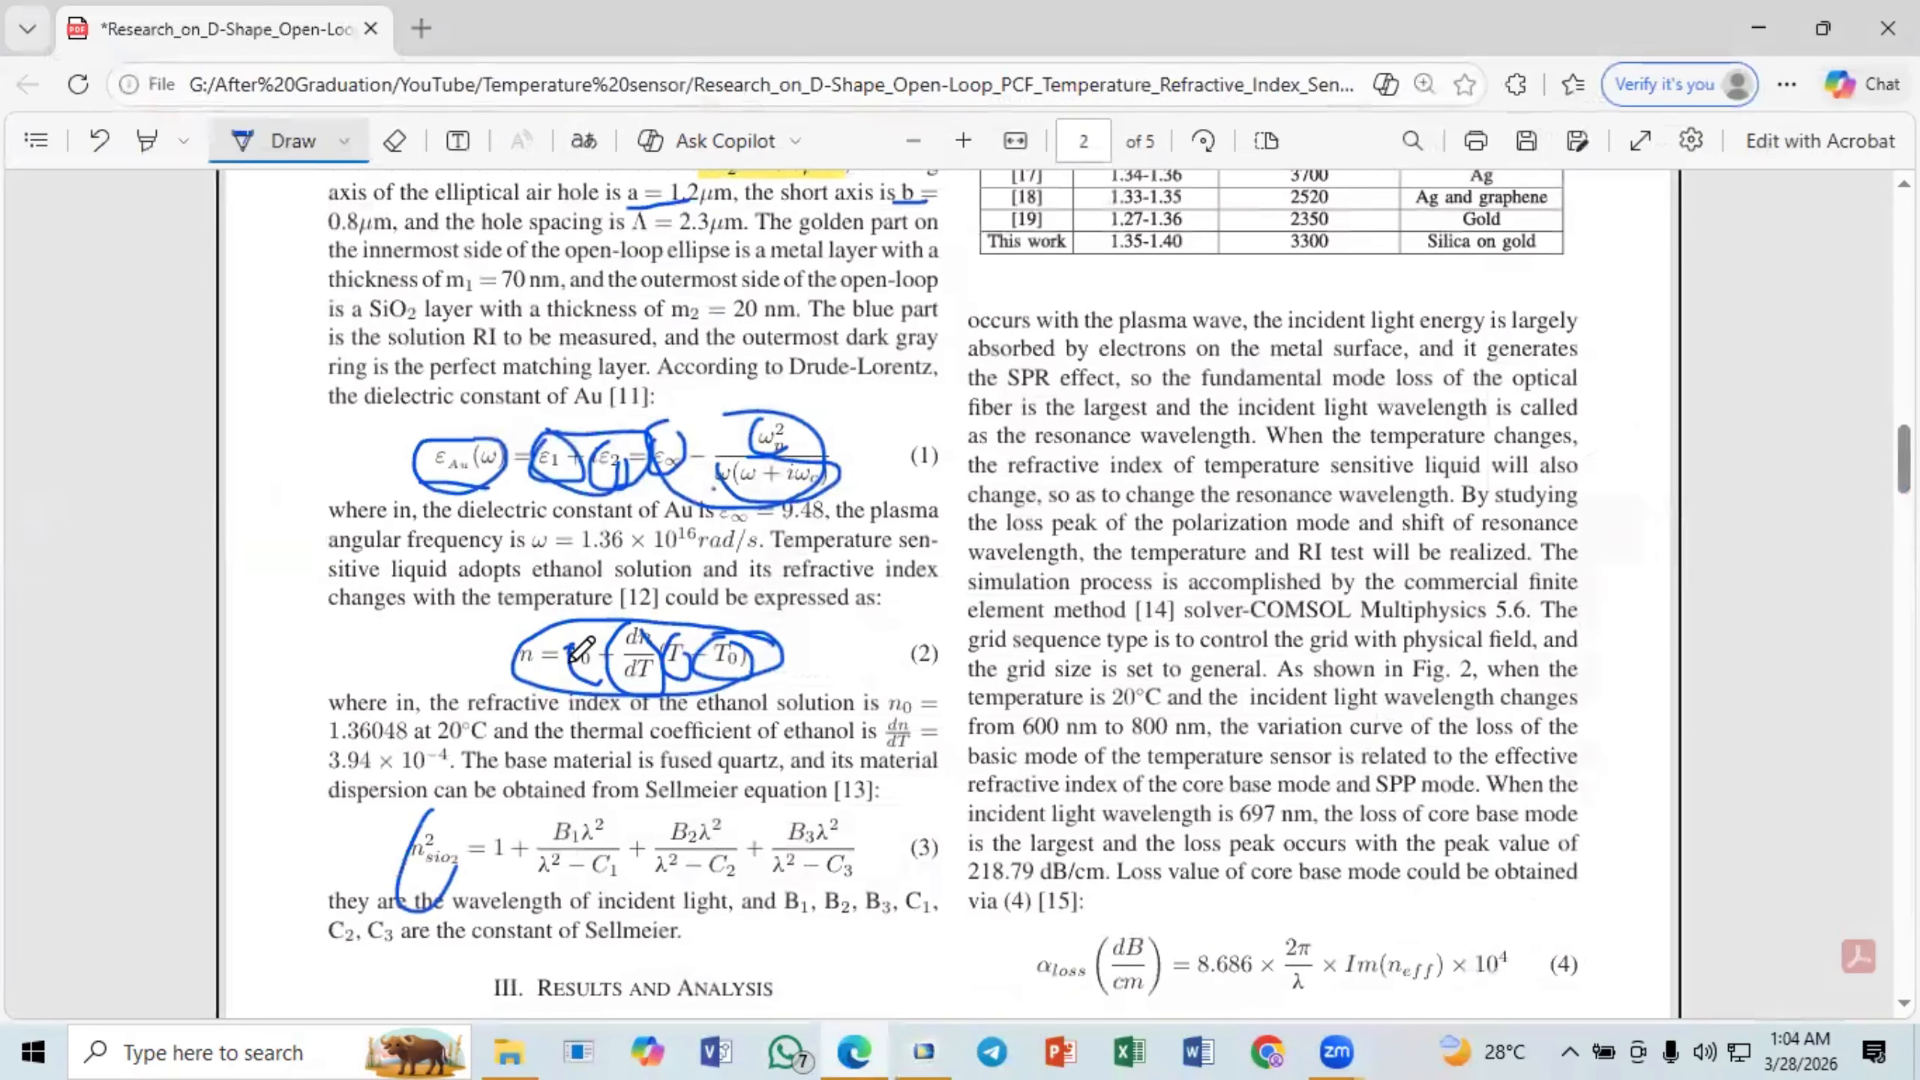
left_click(861, 1050)
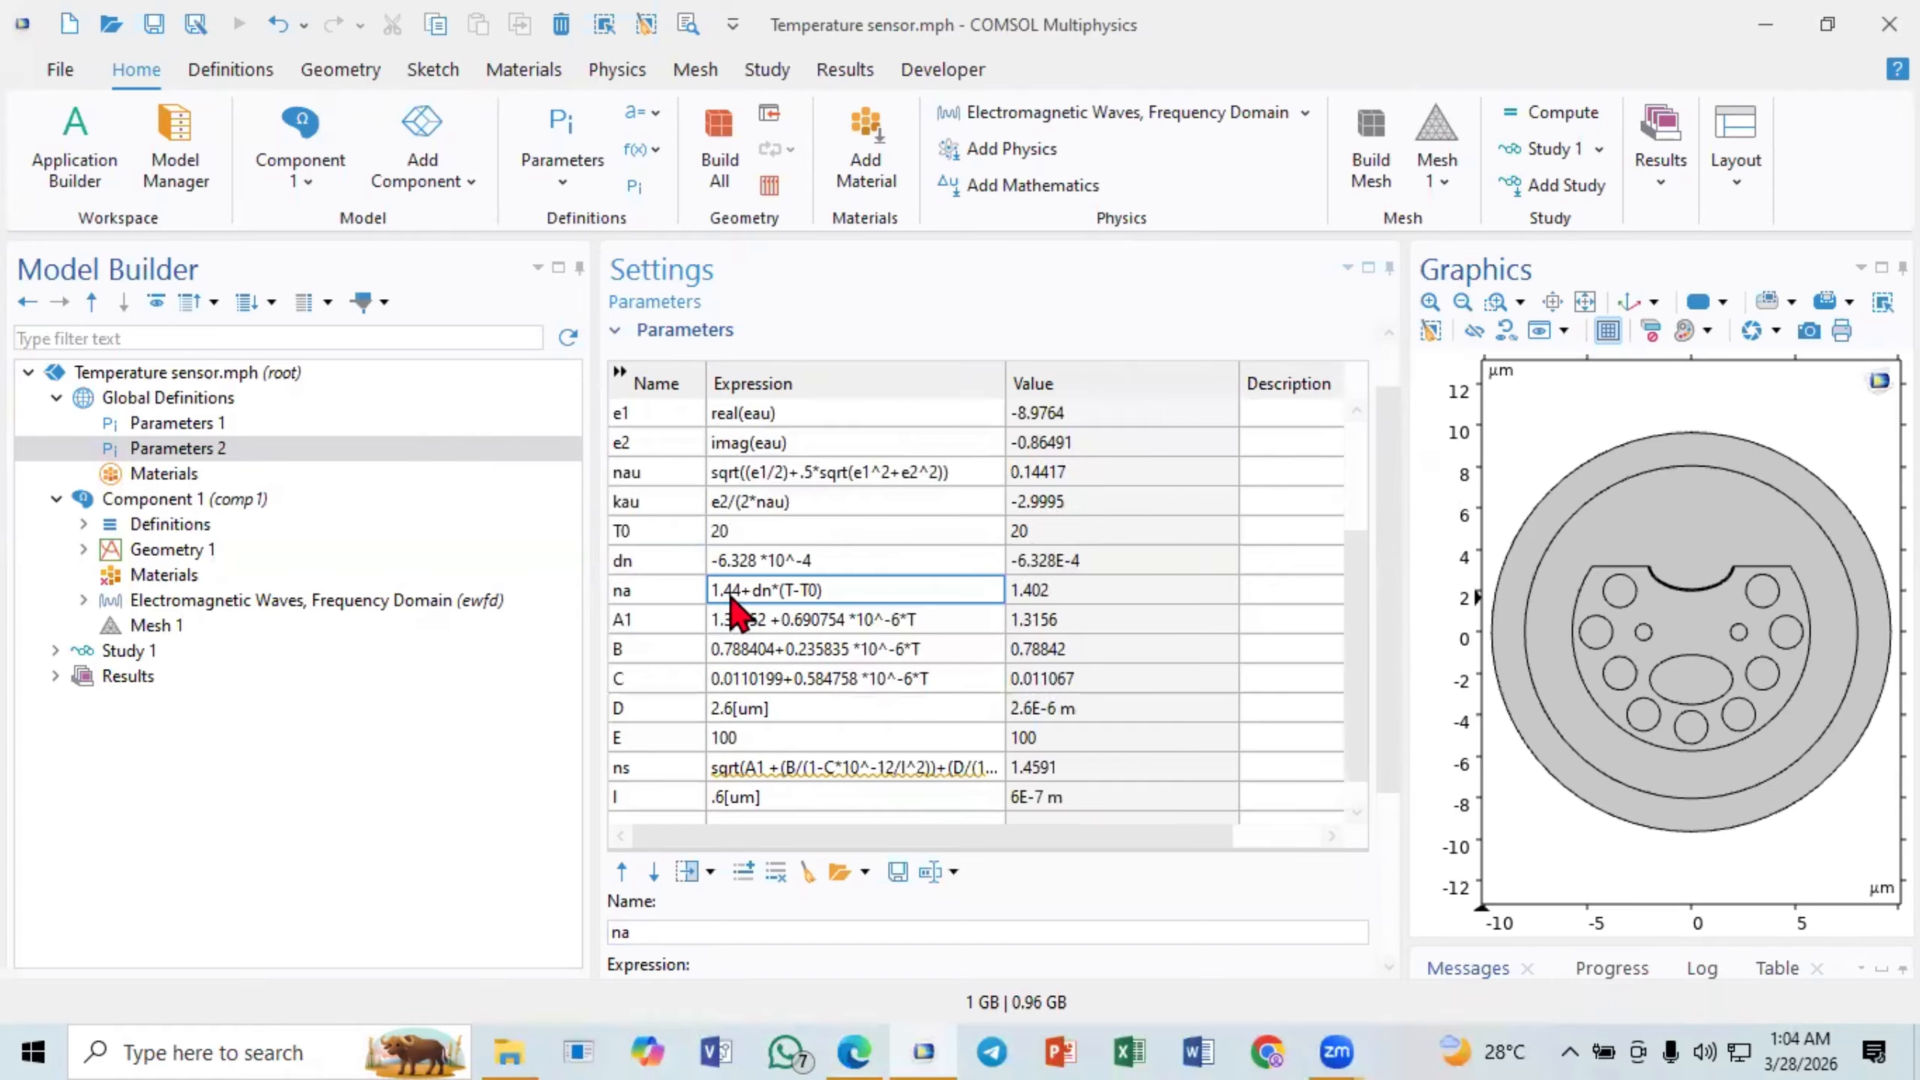
- Examine the terms of the na expression 1.44+dn*(T-T0), recheck them in the browser paper, and return to COMSOL Multiphysics
left_click(730, 591)
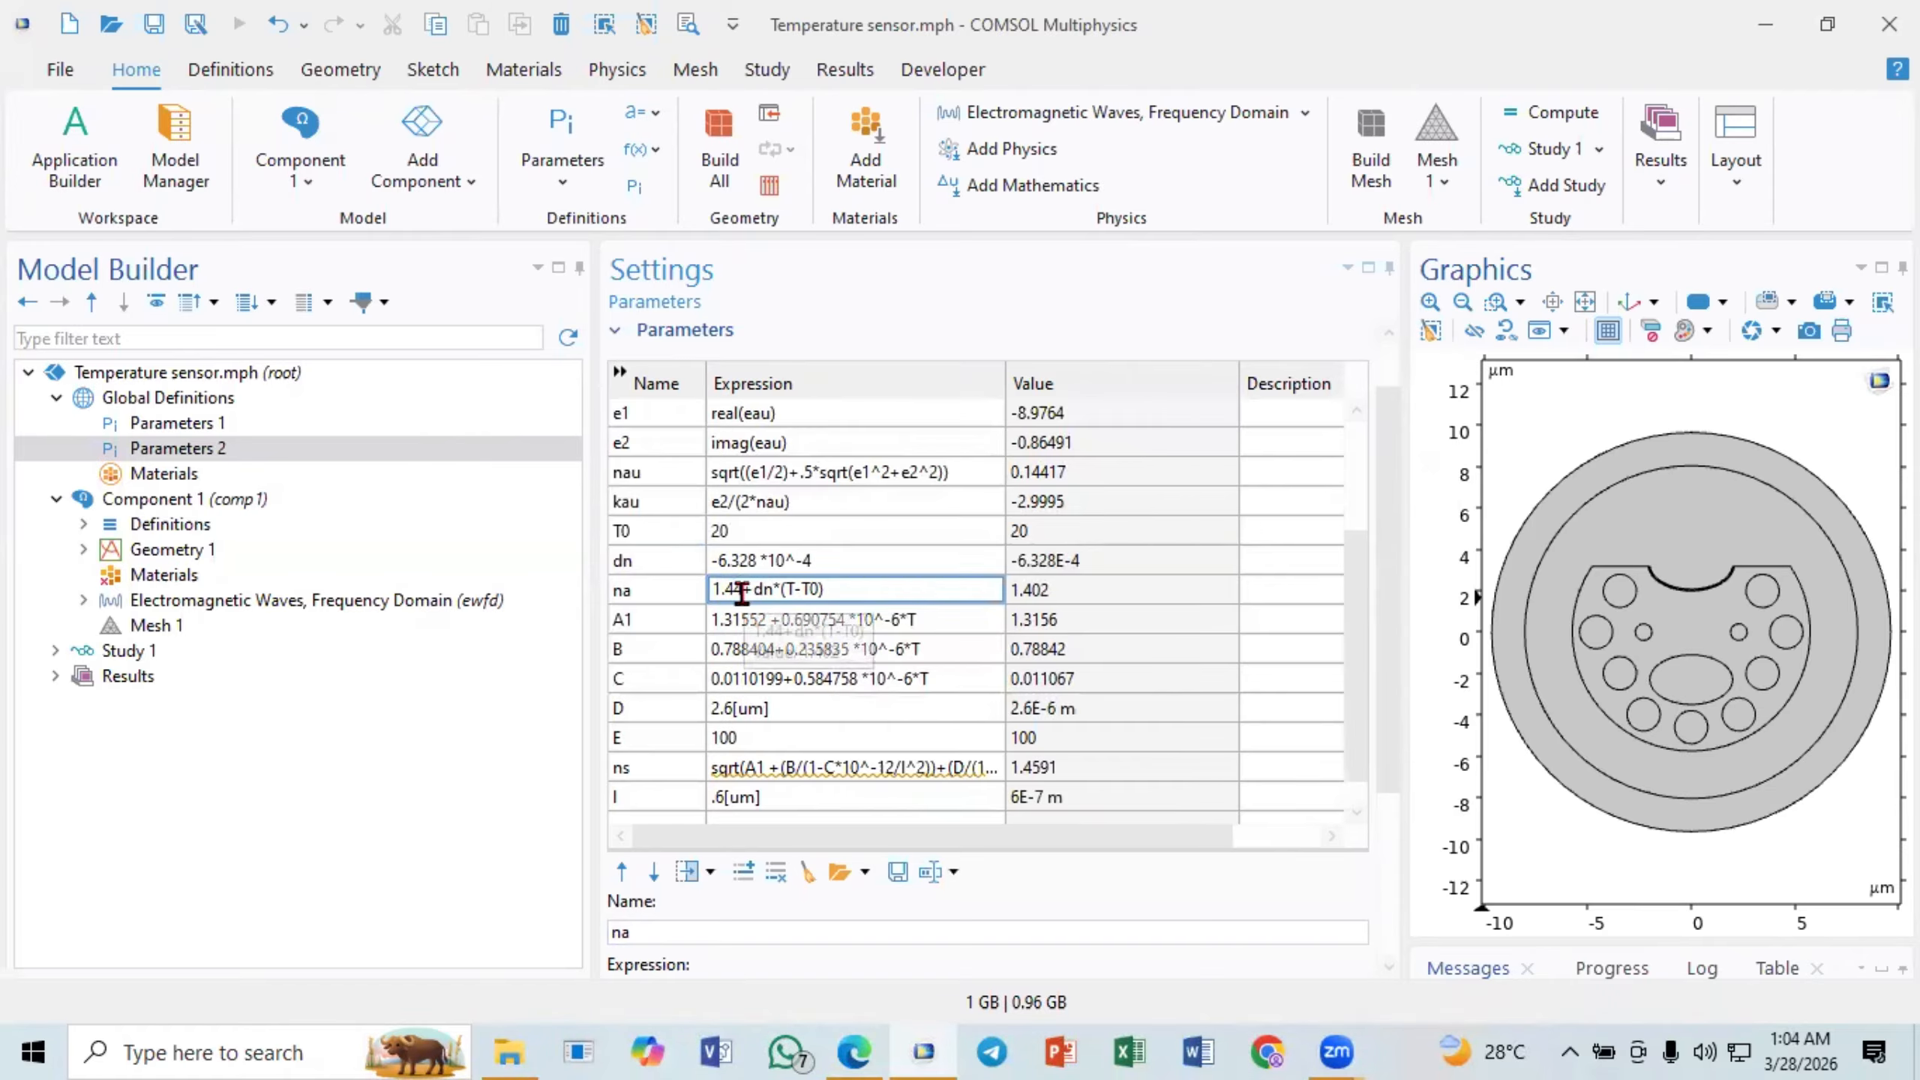
left_click(772, 598)
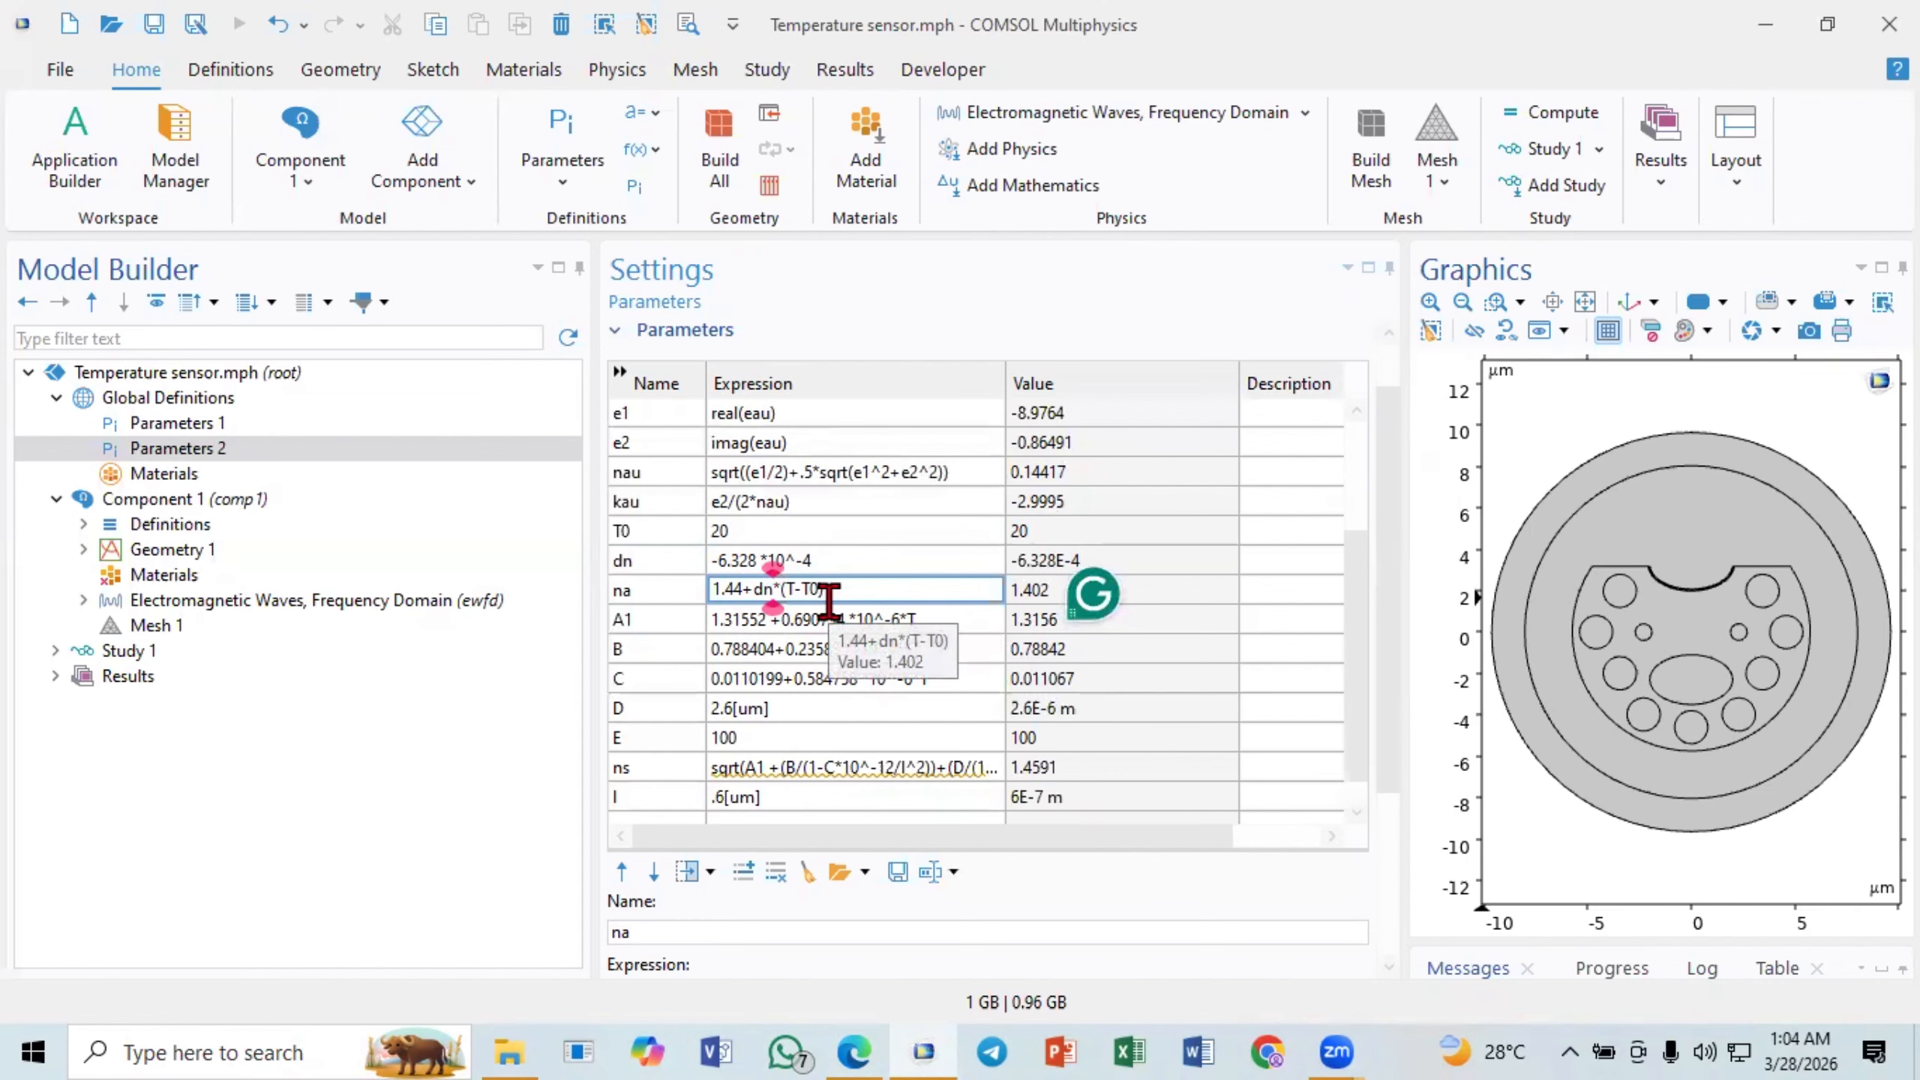
left_click(832, 592)
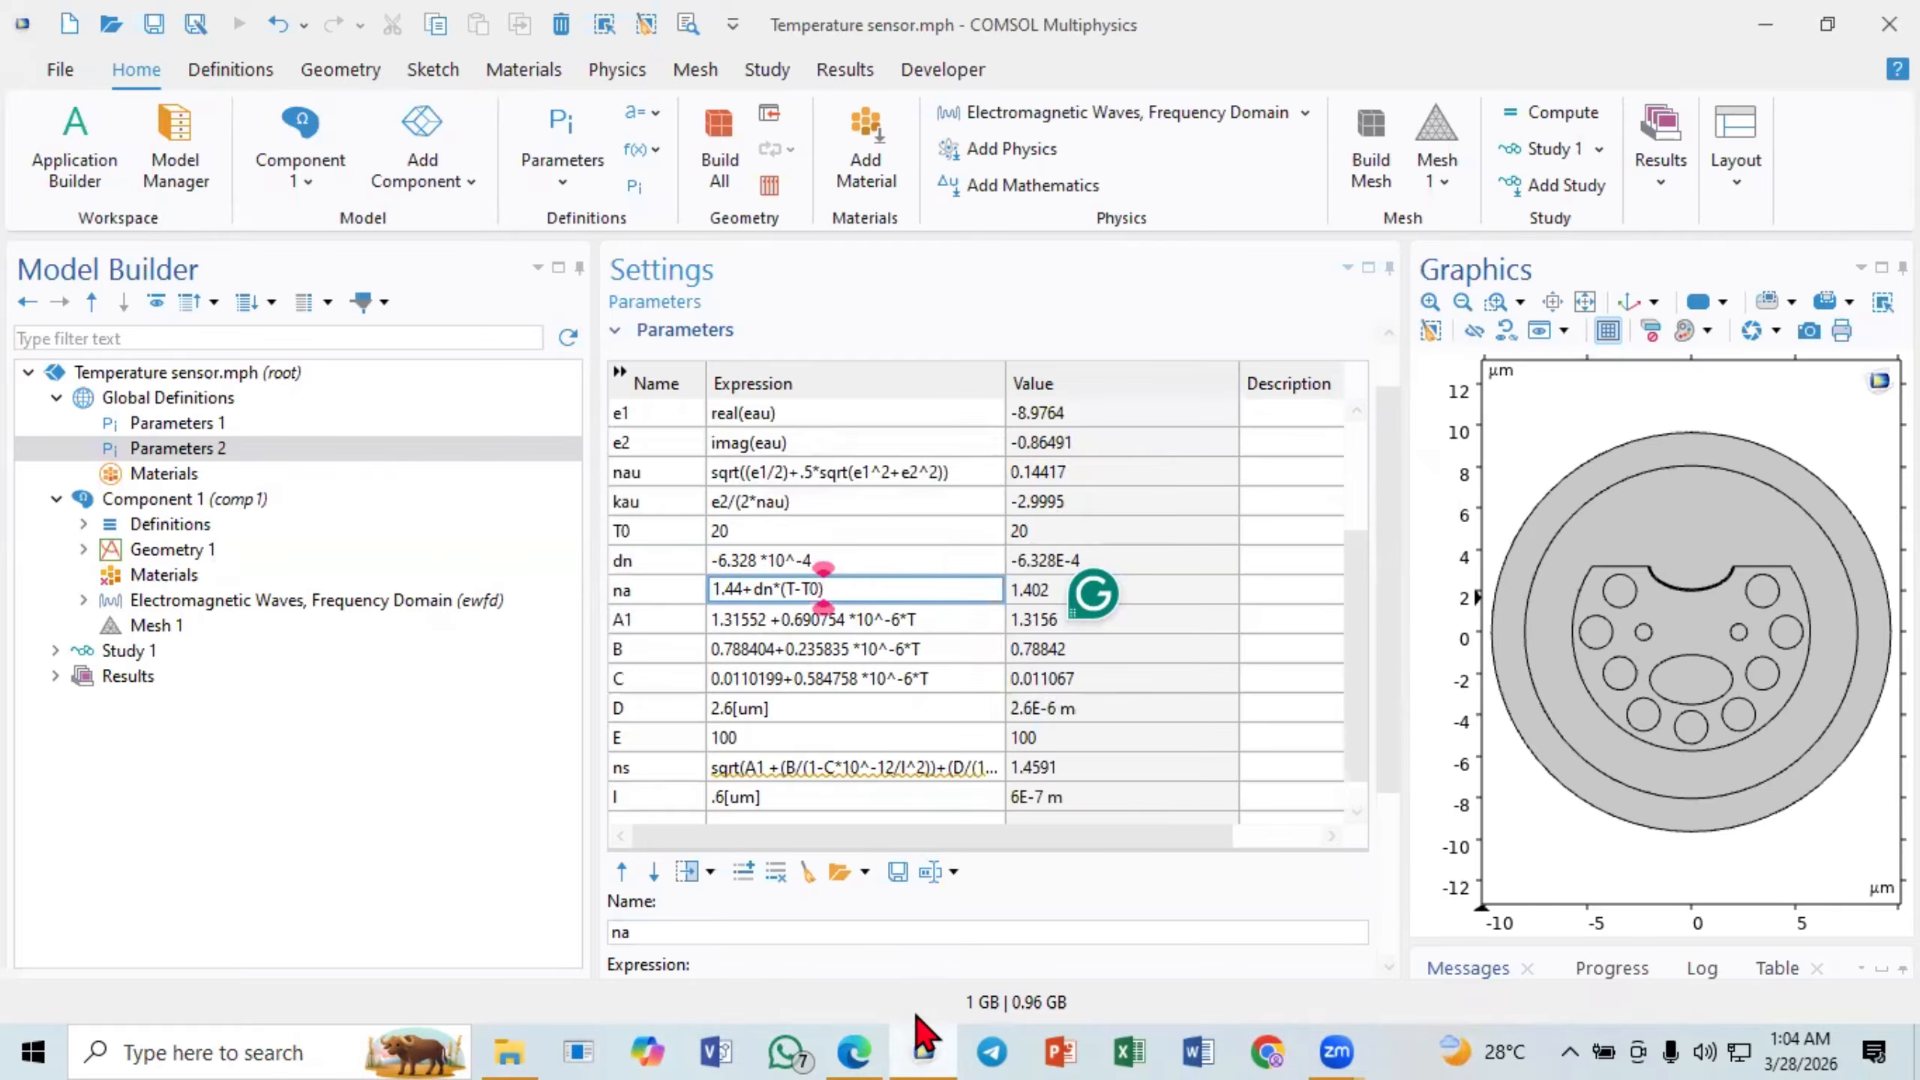
left_click(855, 1050)
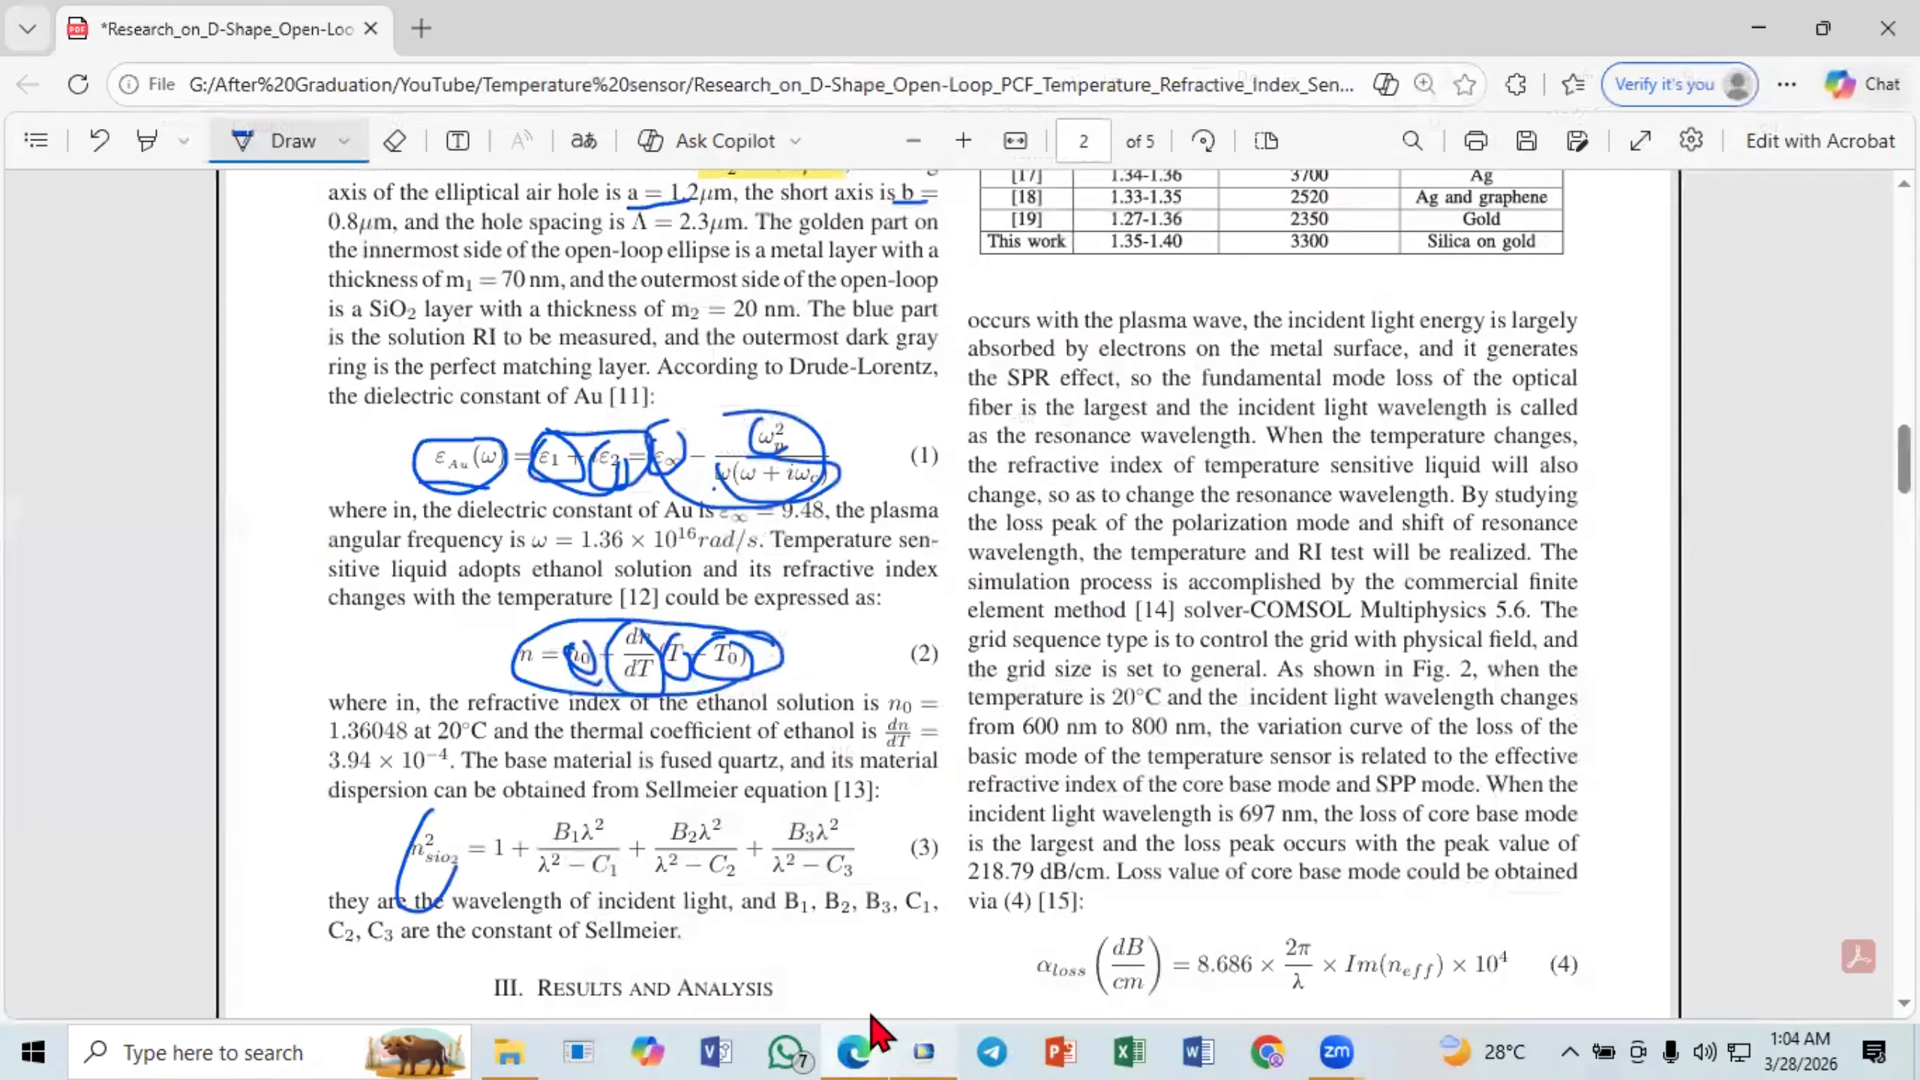
left_click(846, 1017)
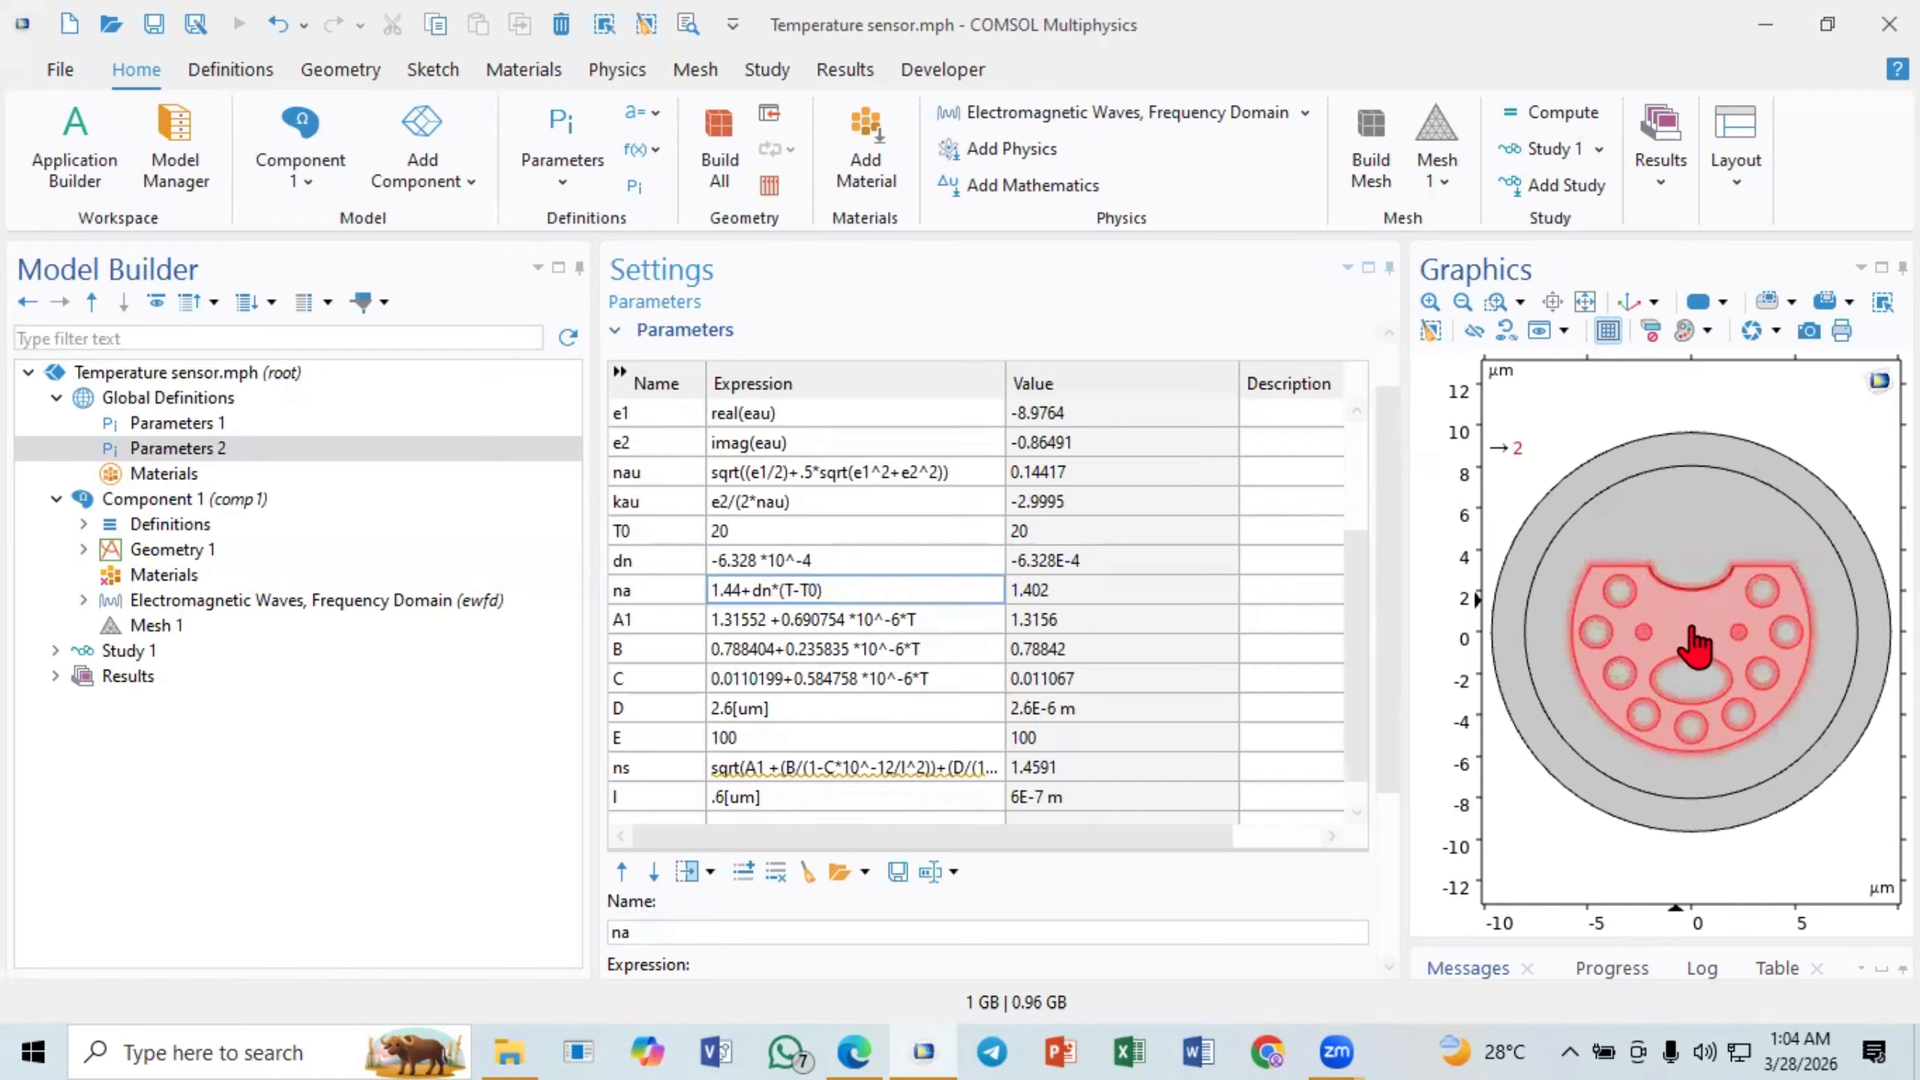
- Highlight the coefficient parameters A1 through E together with their expressions in the parameter table
left_click(660, 705)
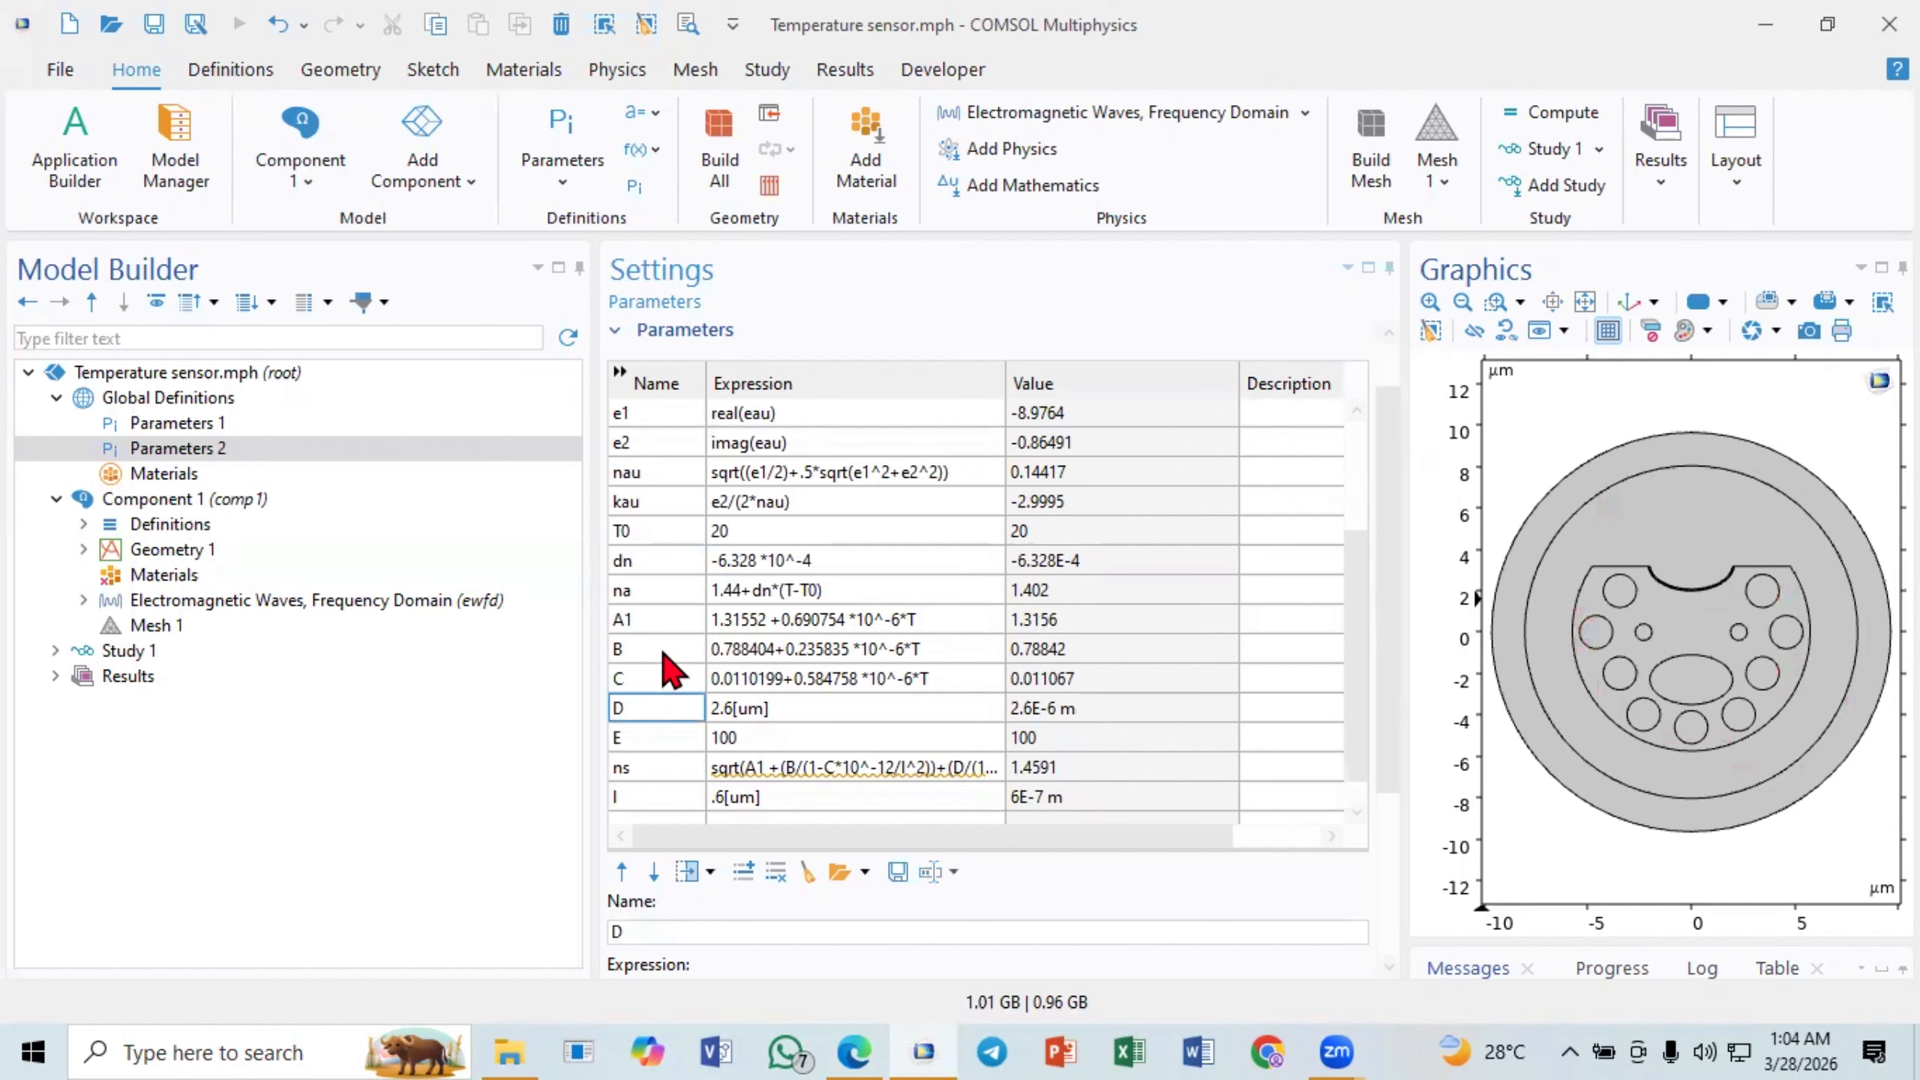
left_click(656, 631)
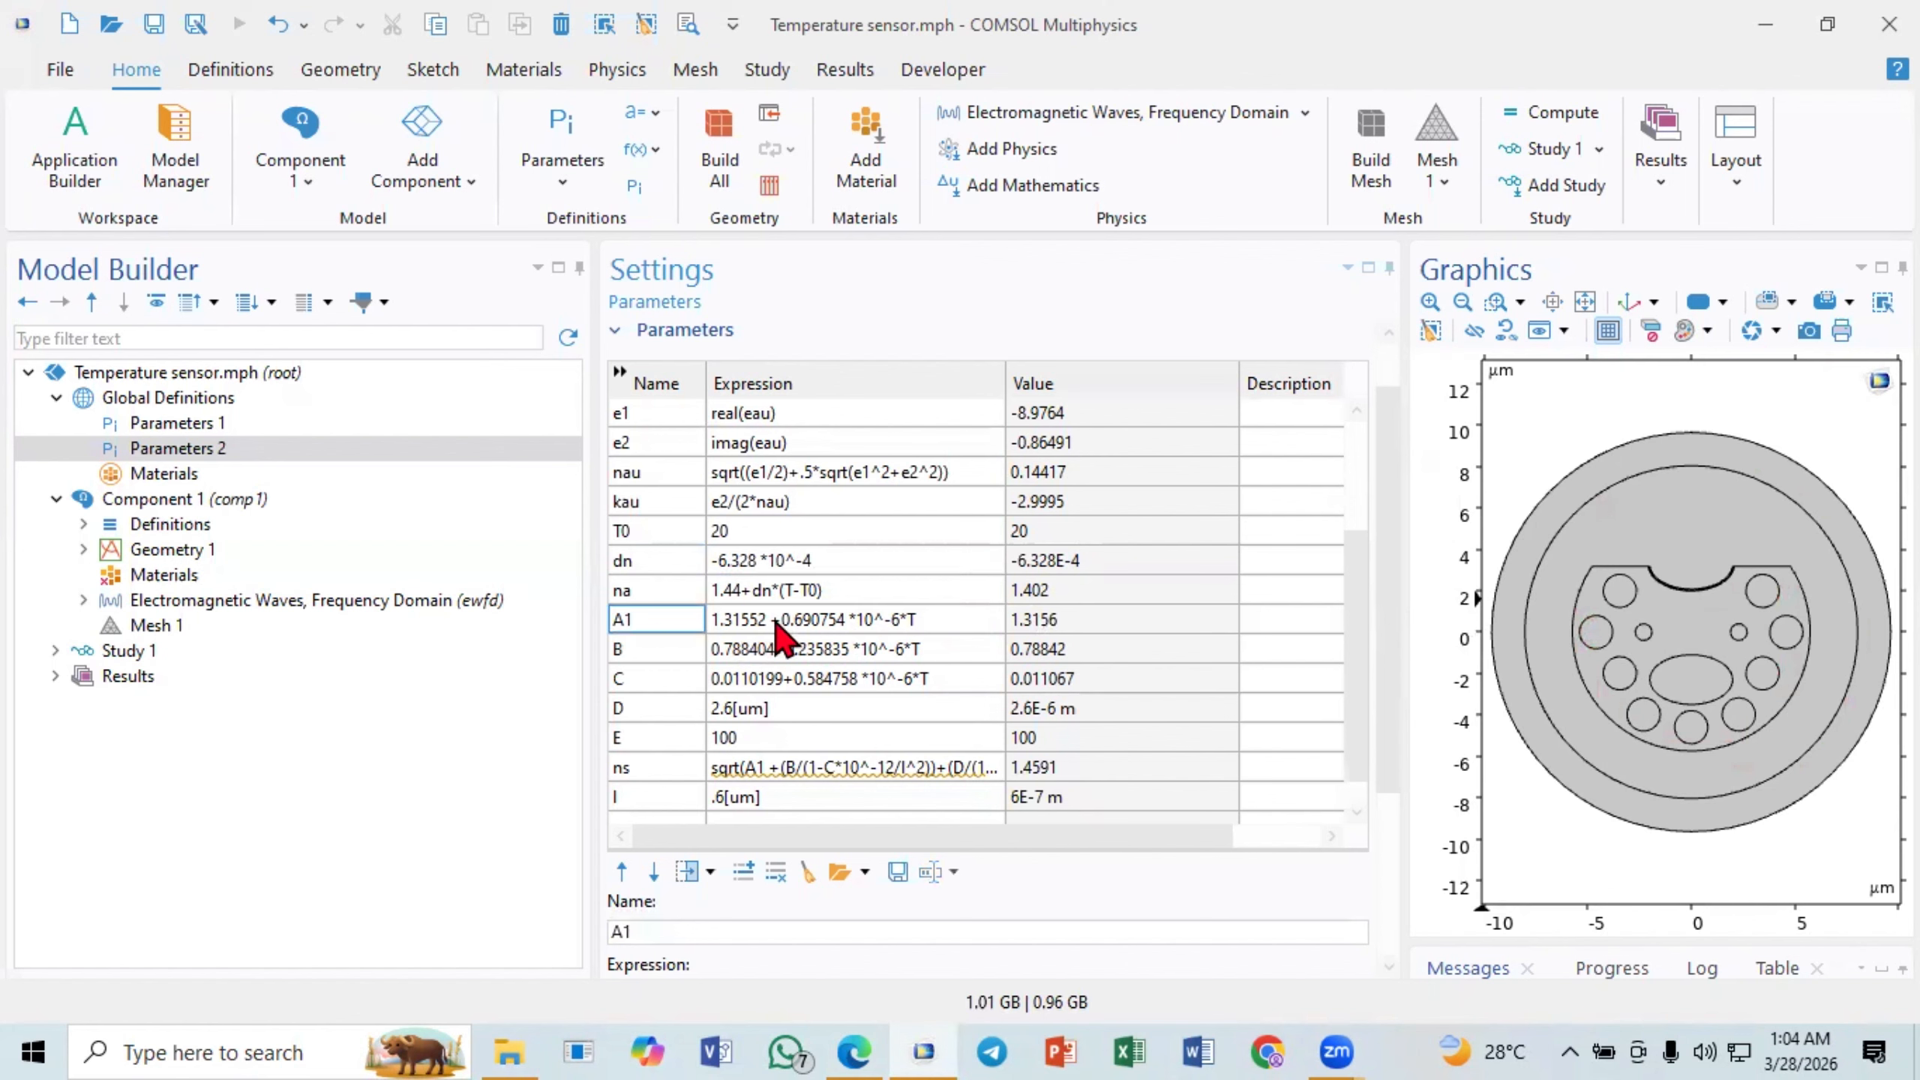
left_click(751, 654)
left_click_drag(634, 616, 758, 738)
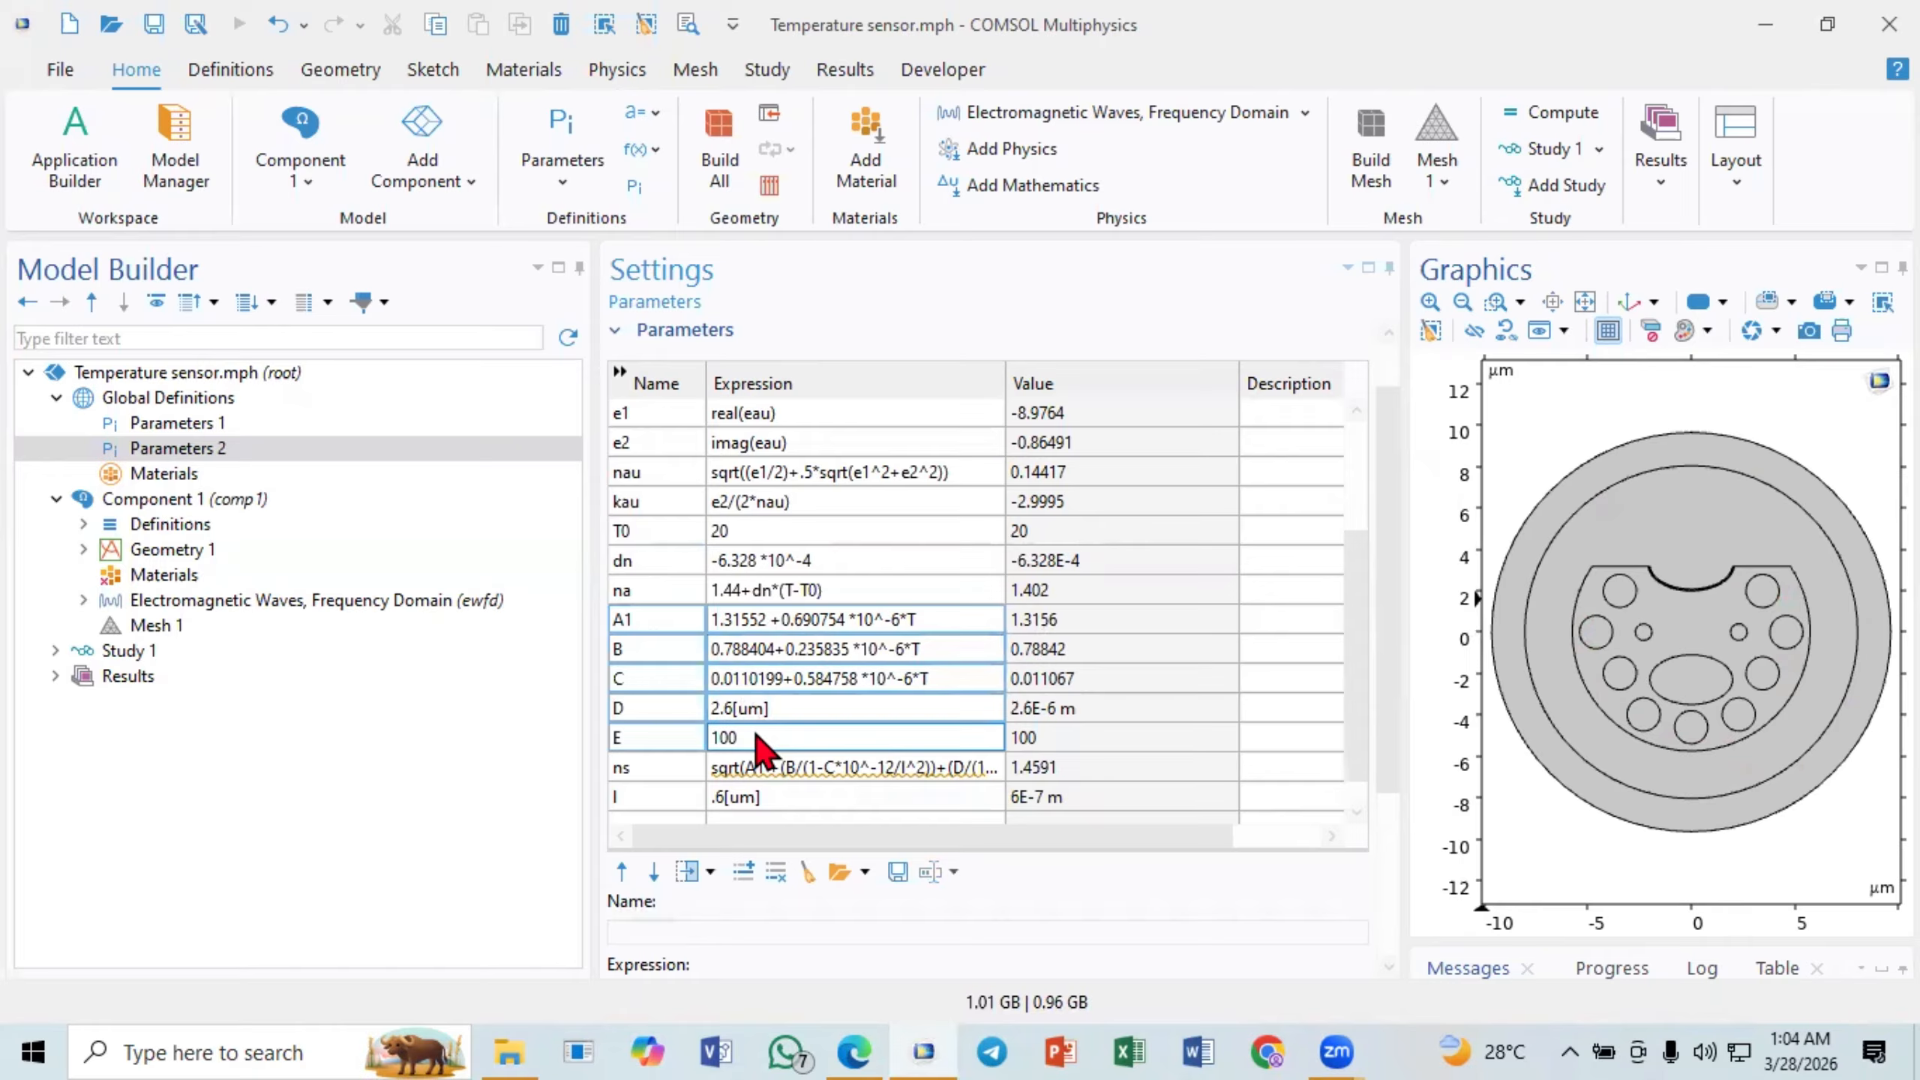
left_click(869, 665)
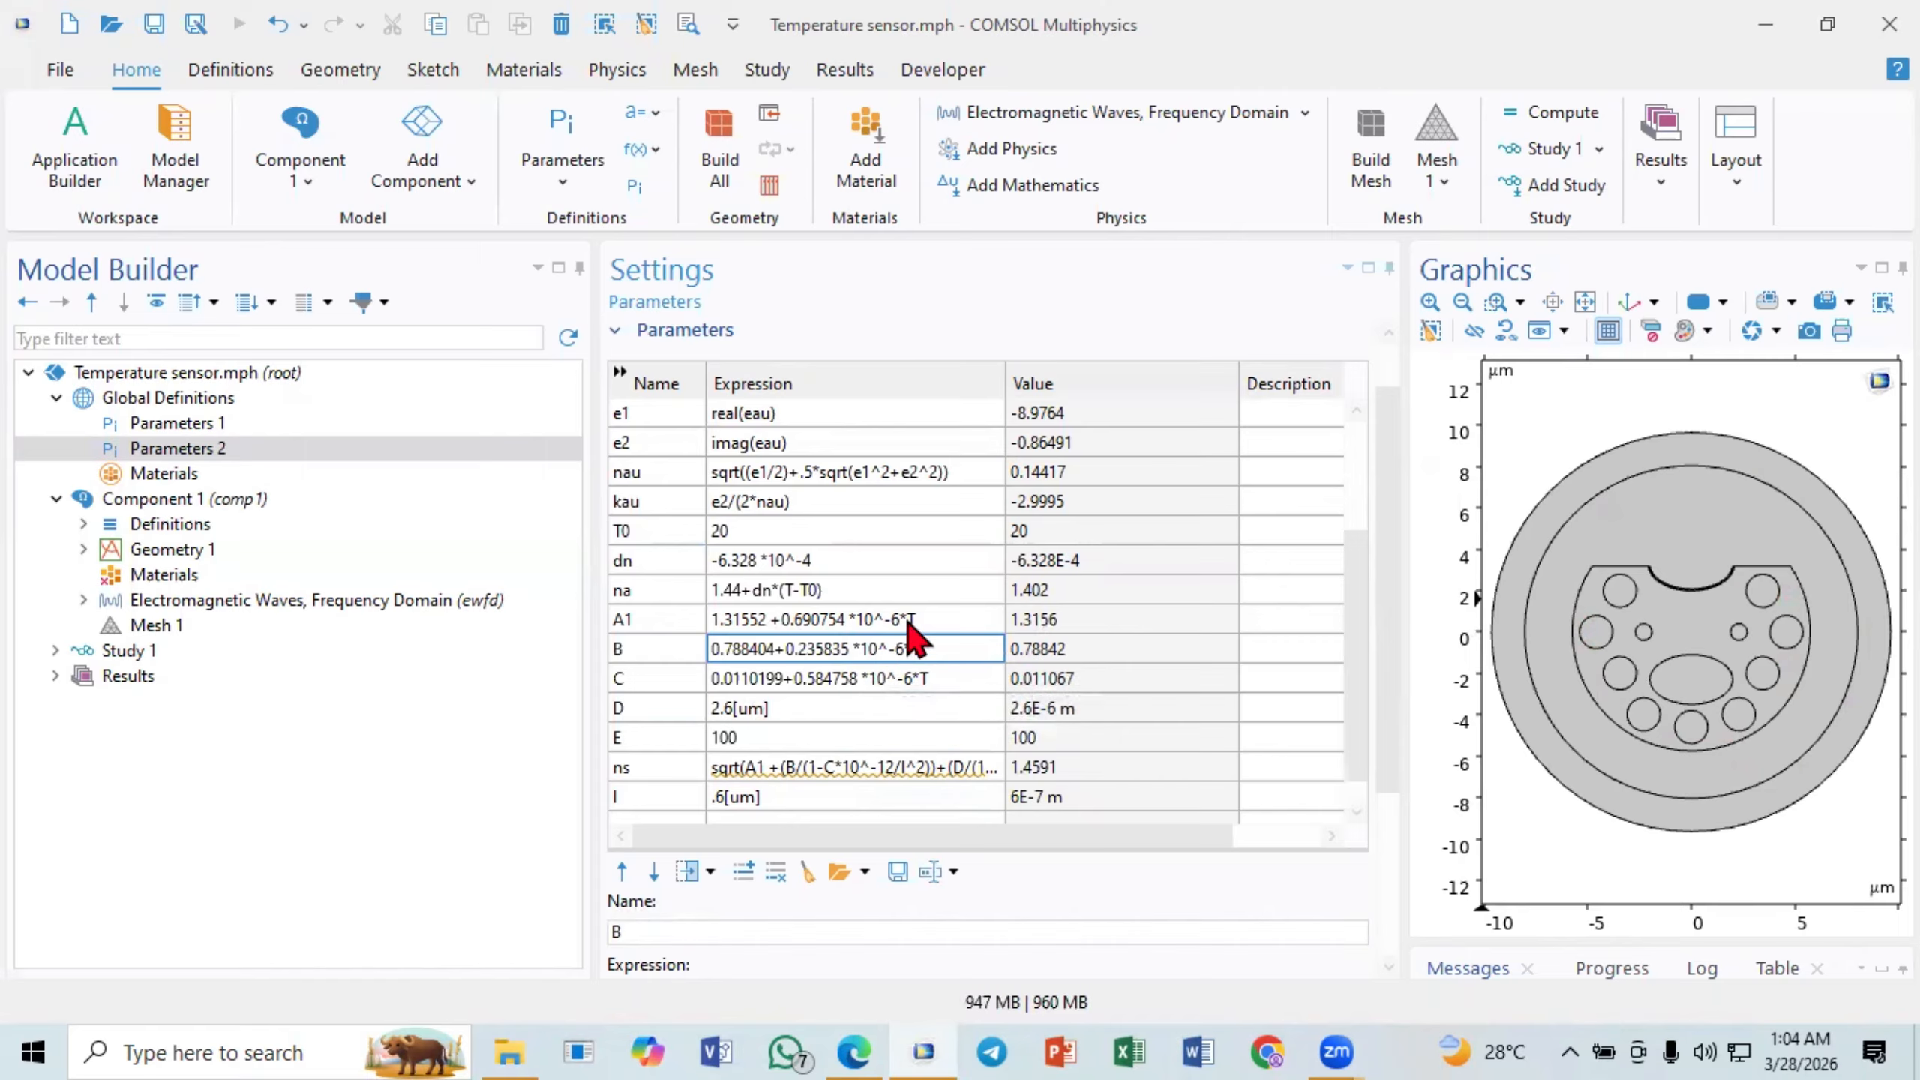
- Examine the individual expressions of A1, B, C, D and E one after another
left_click(805, 624)
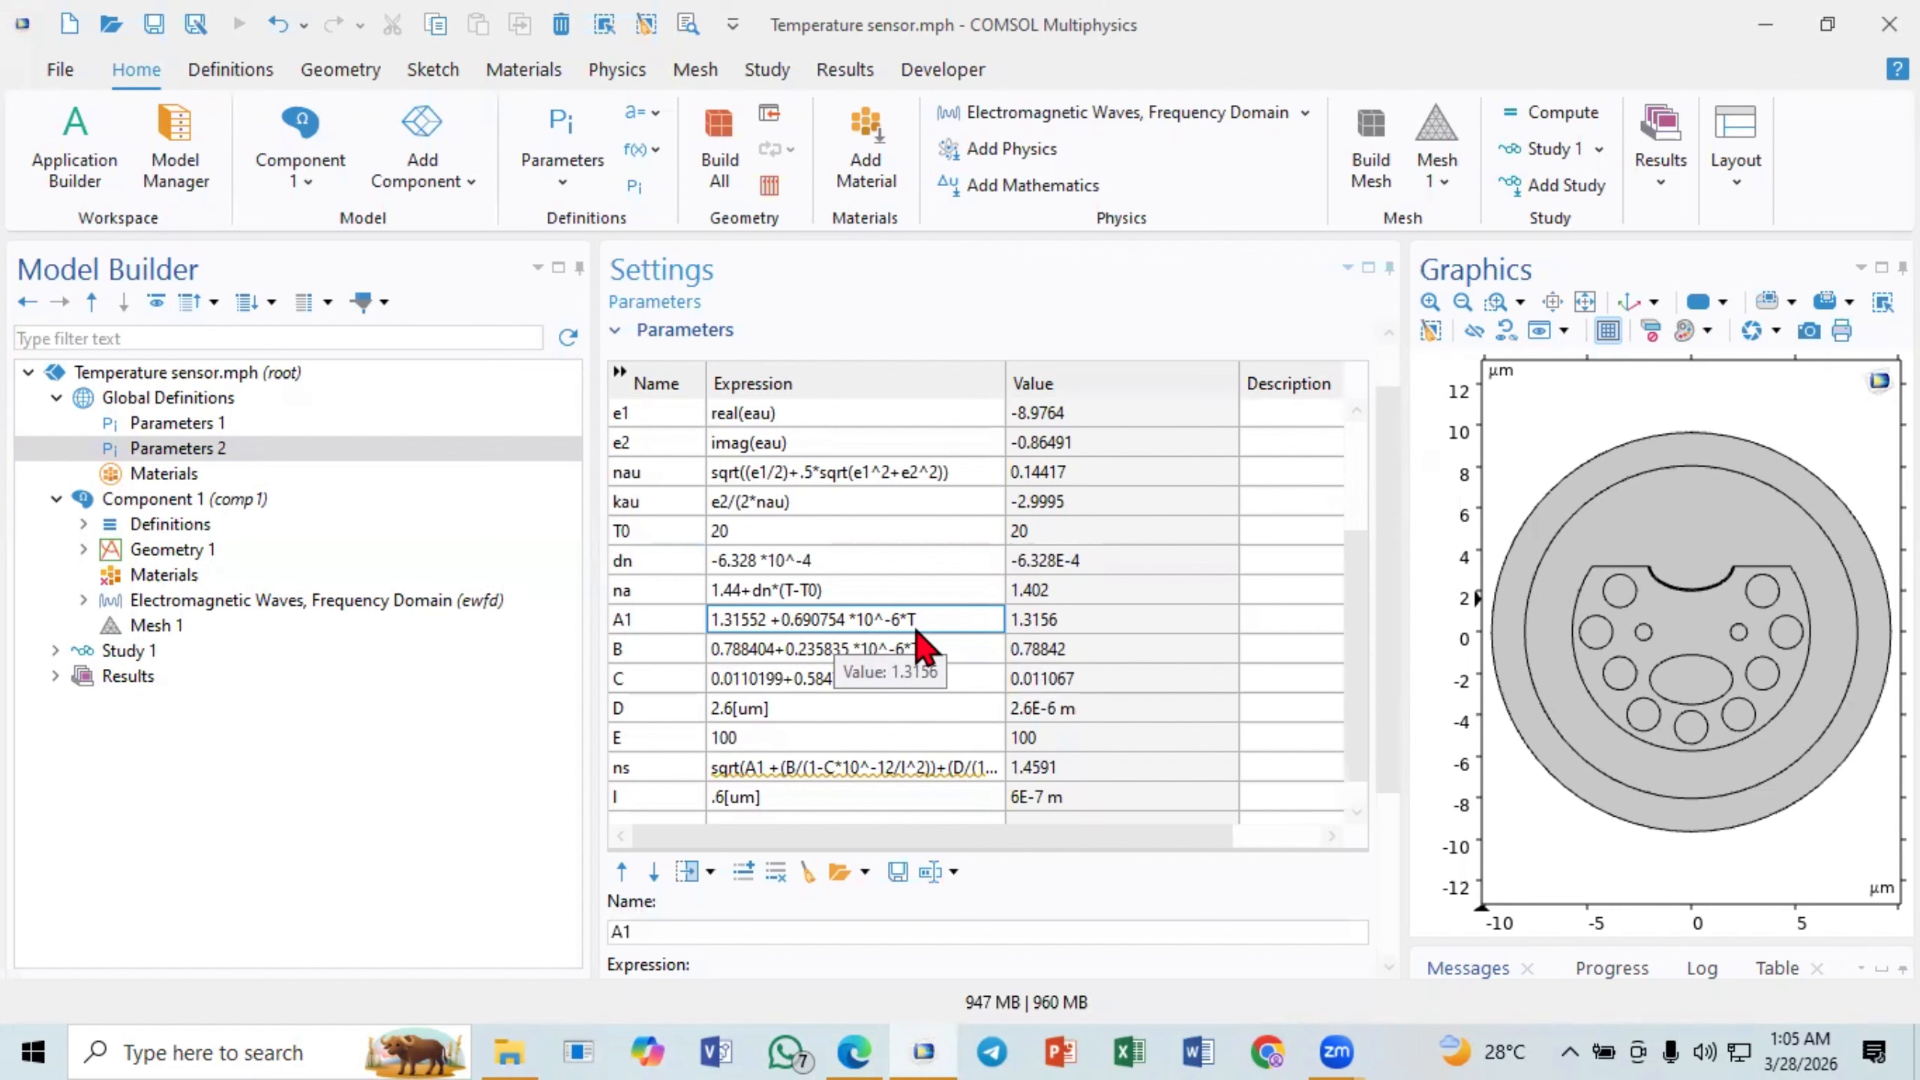
left_click(786, 655)
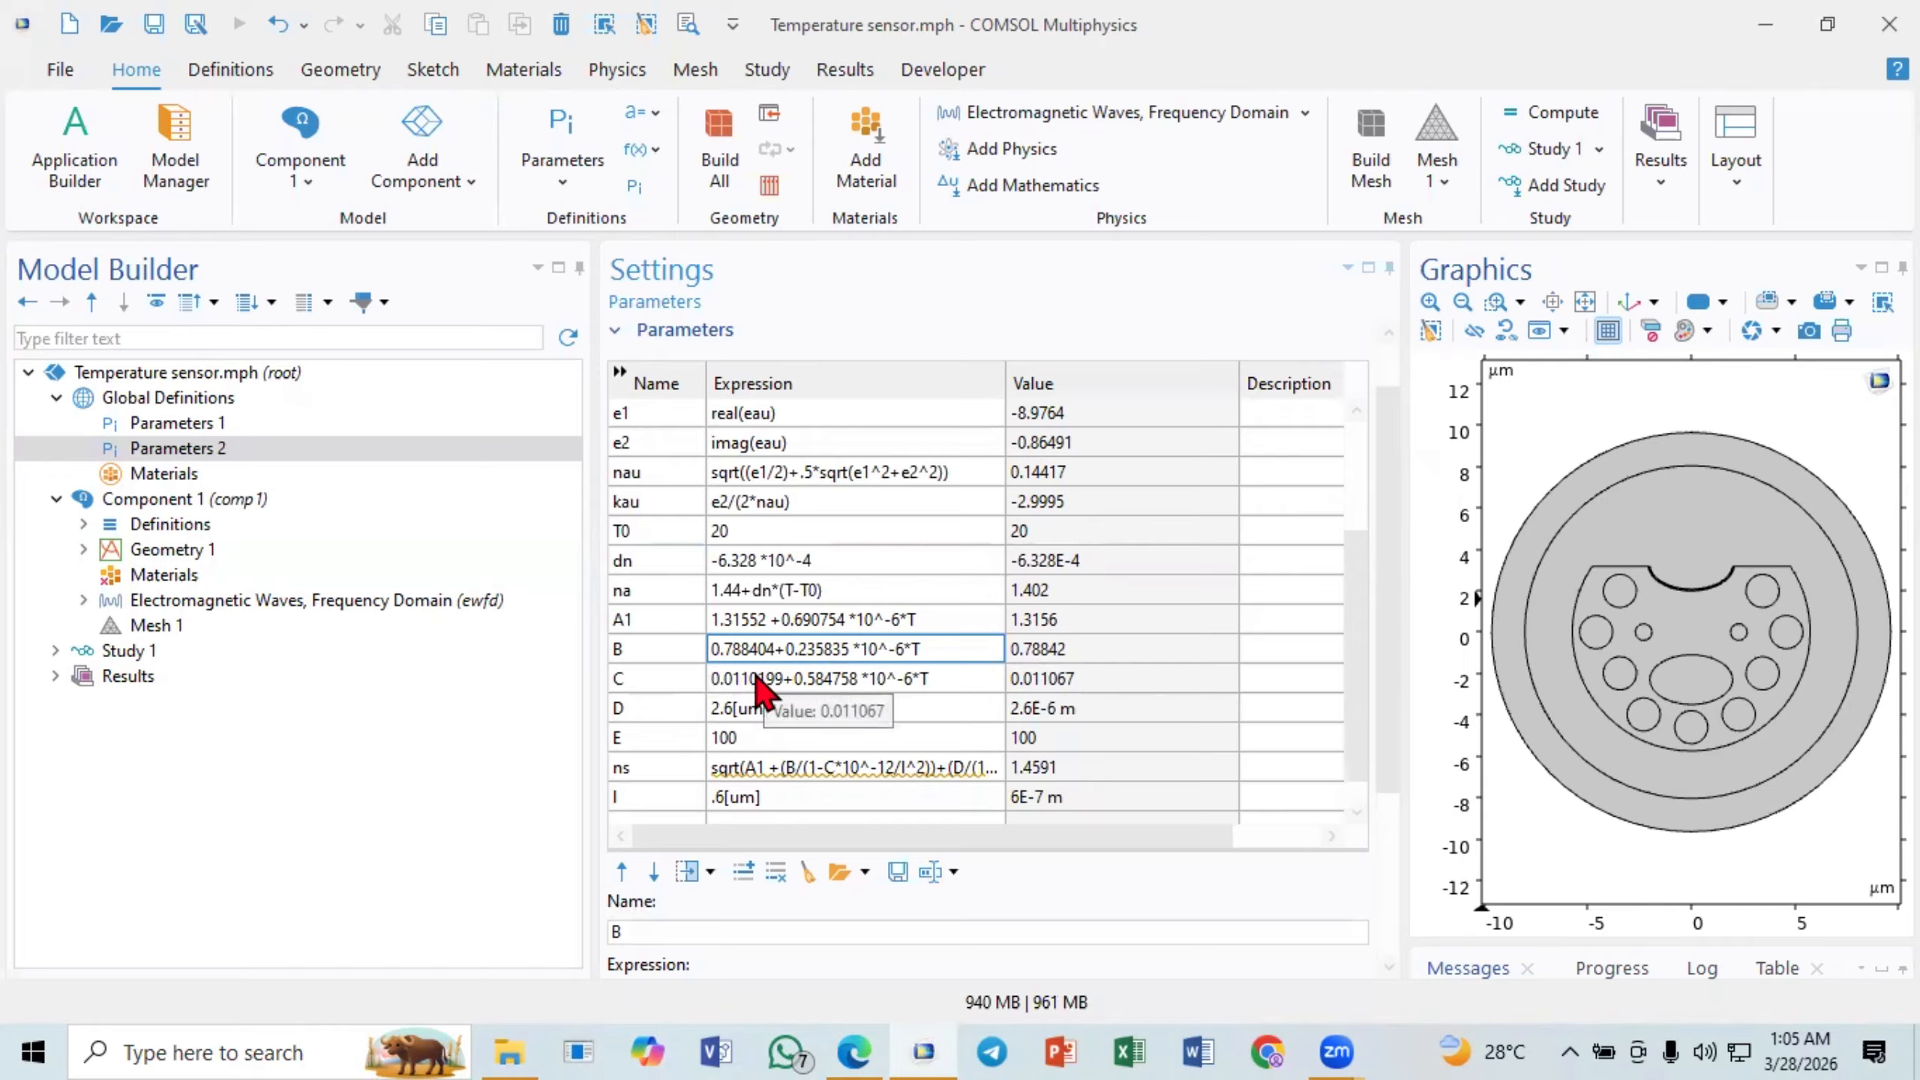
left_click(754, 677)
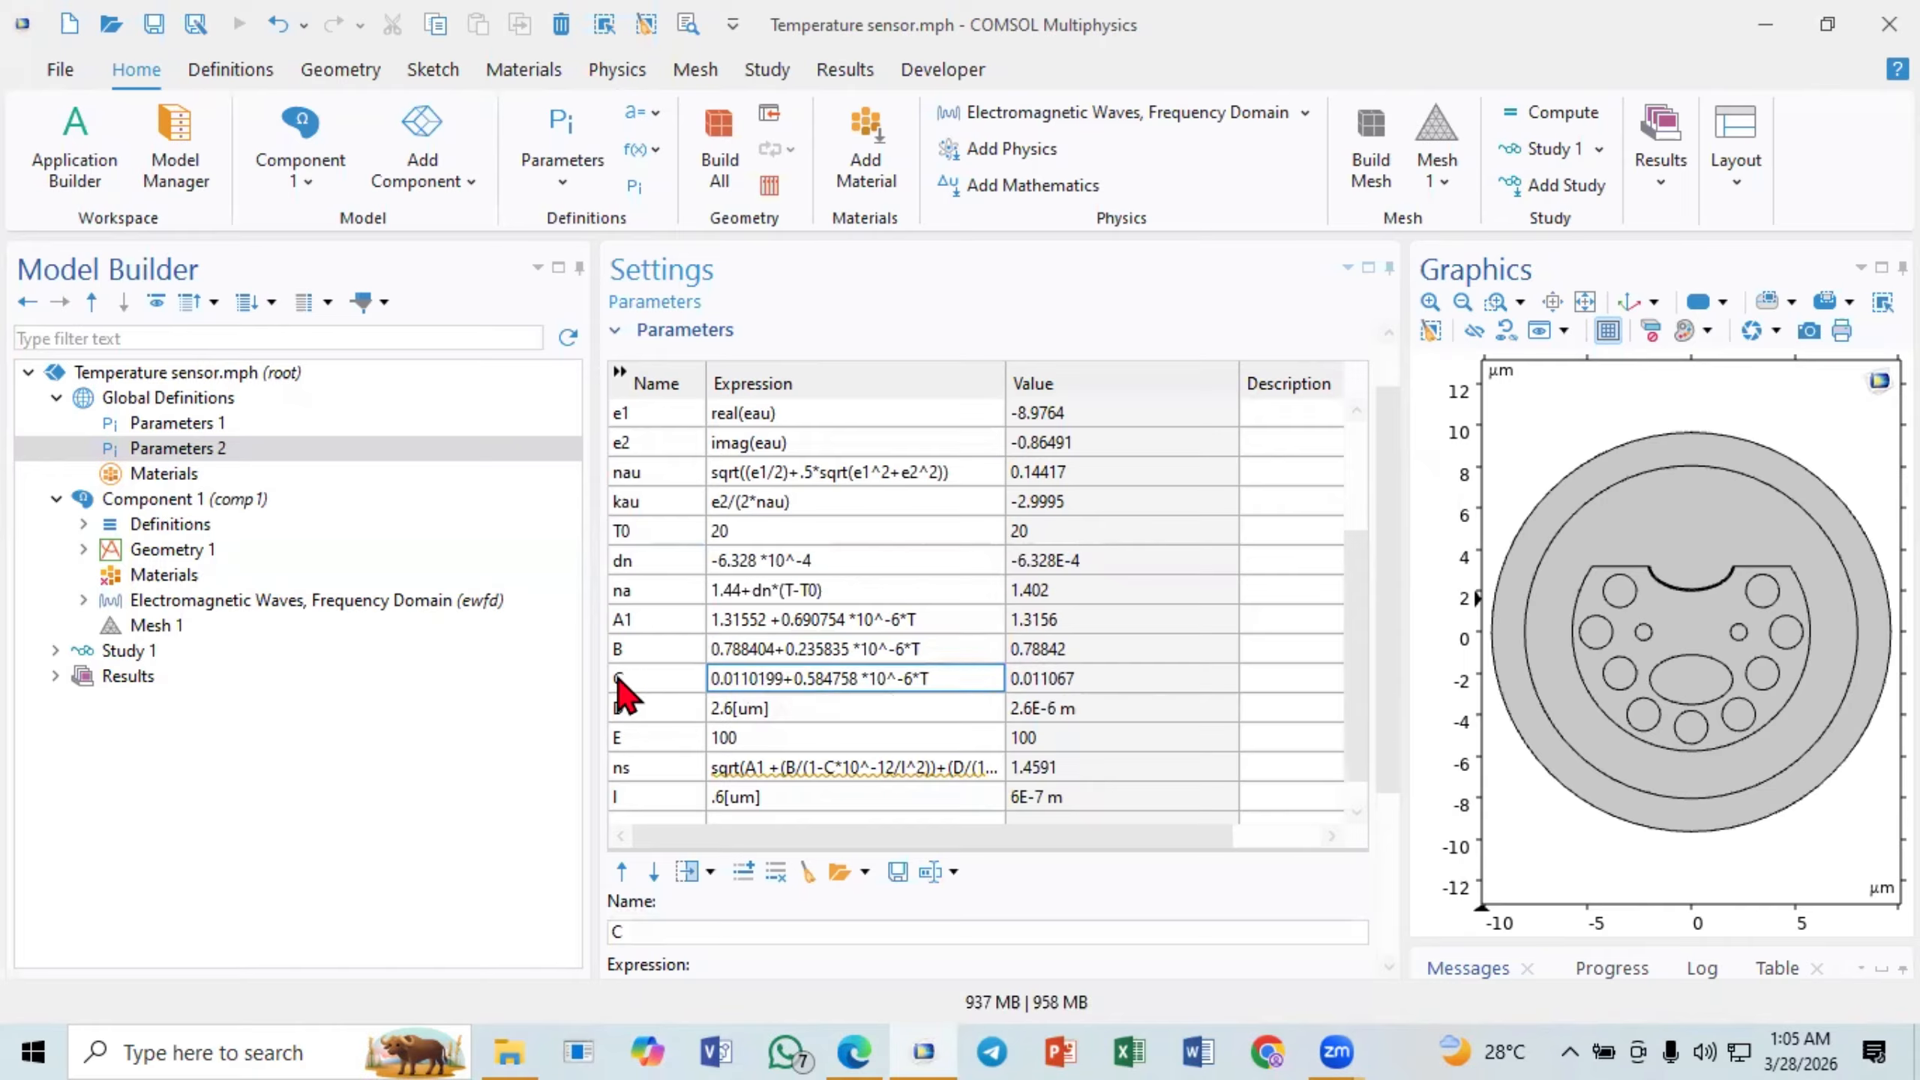
left_click(763, 706)
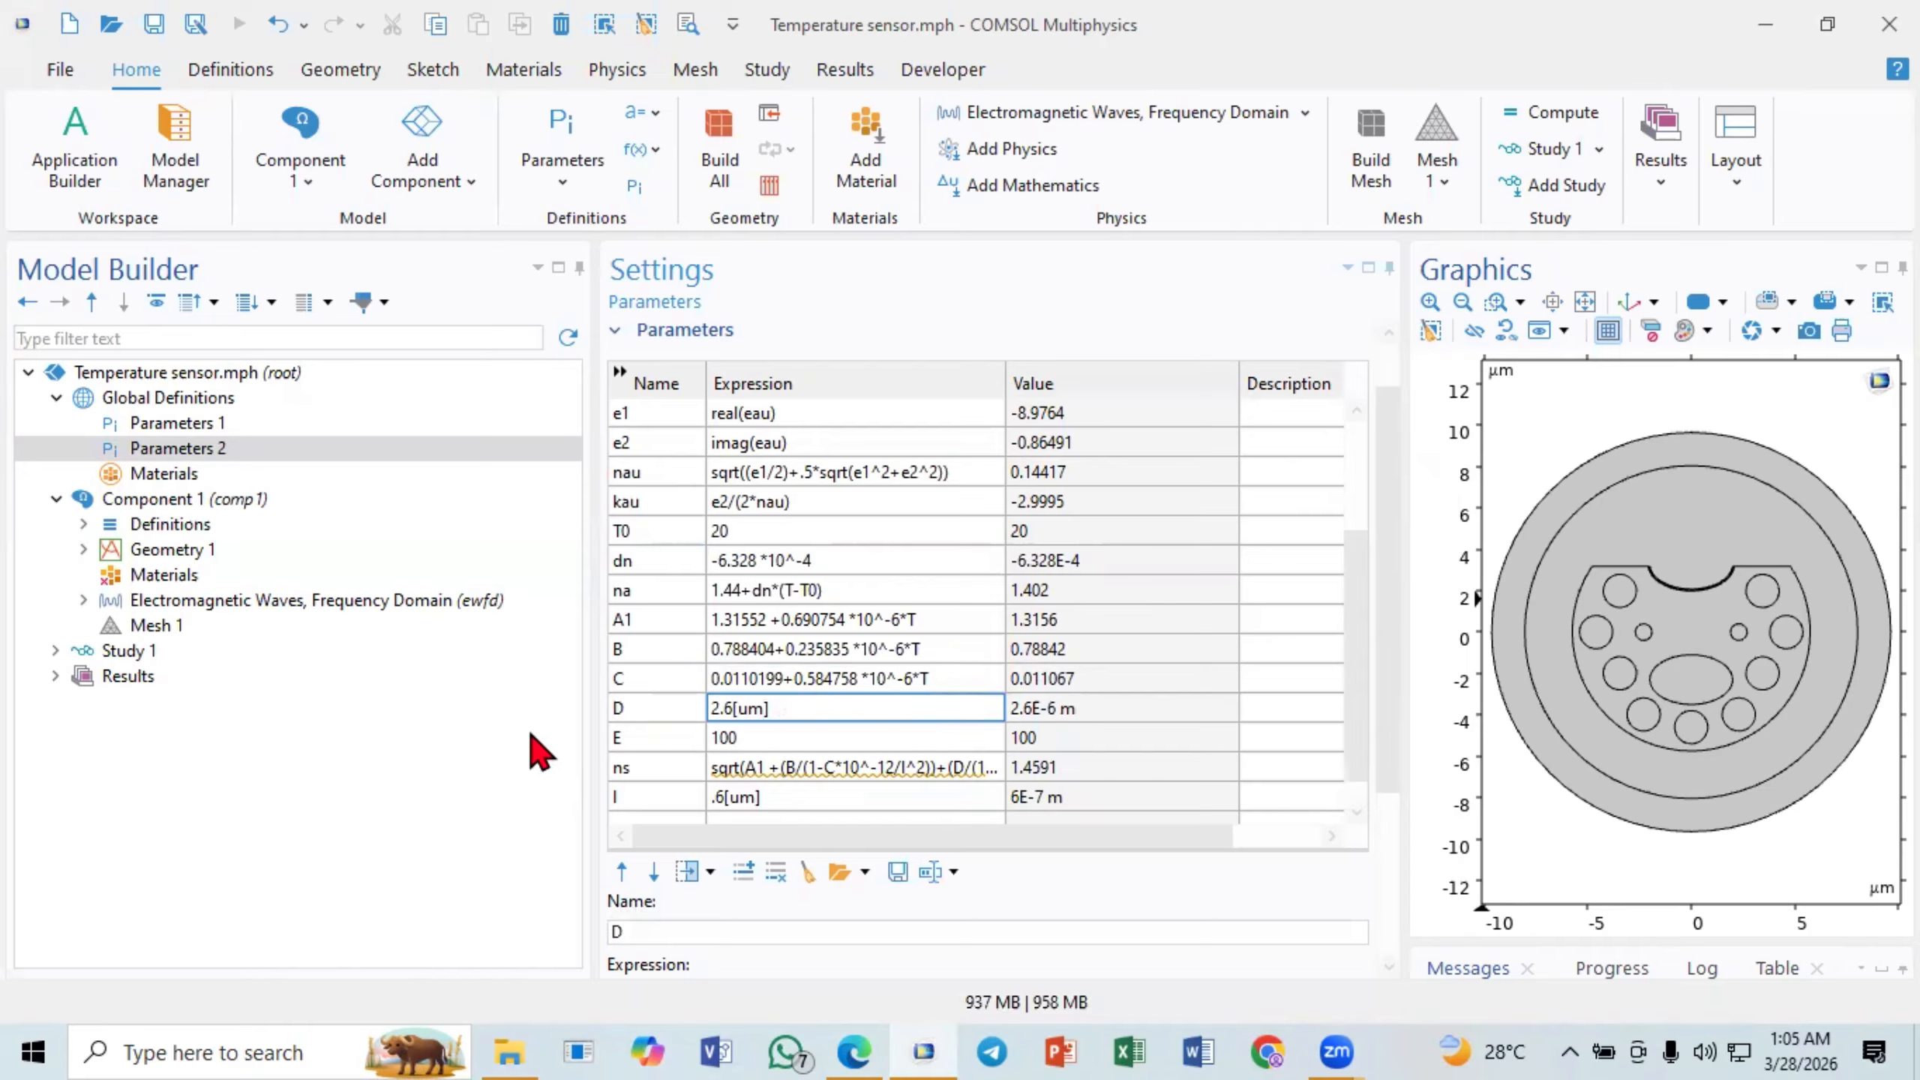
left_click(764, 739)
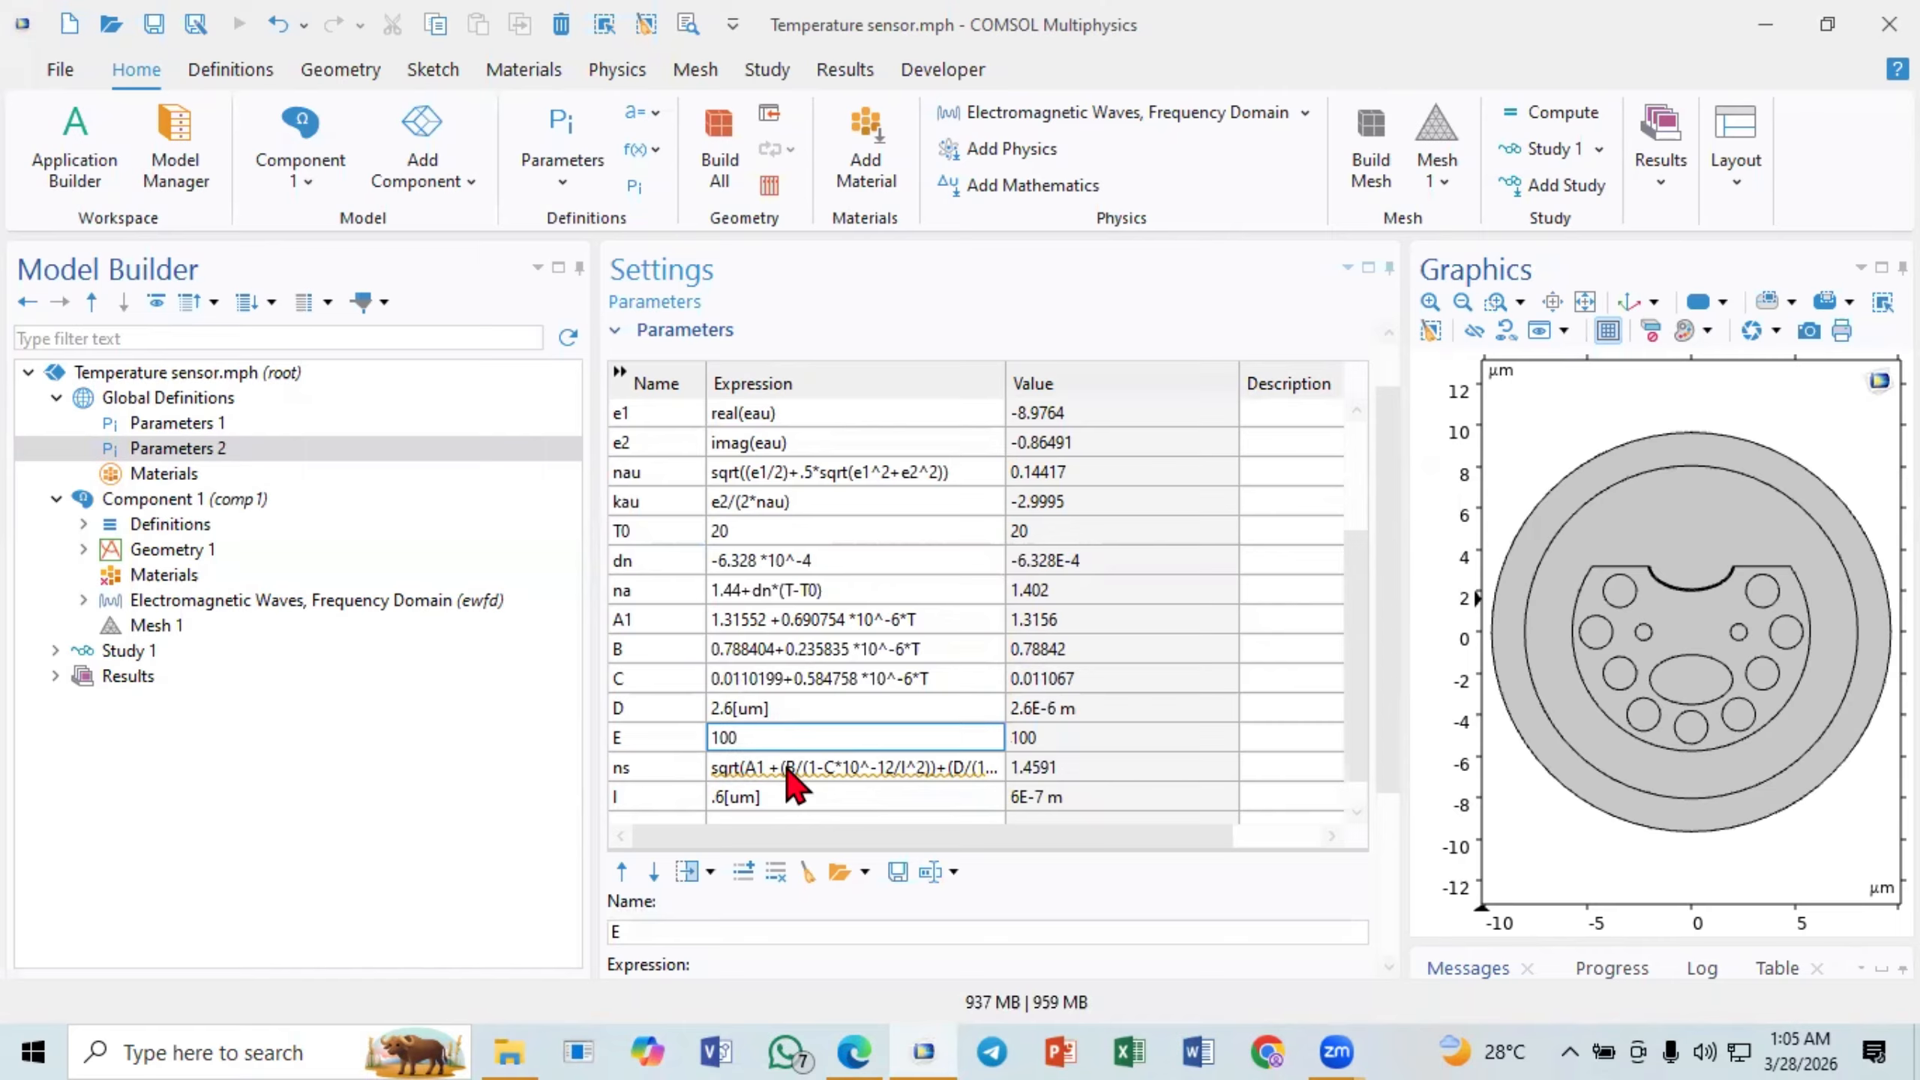
- Examine the ns expression, its value and the l parameter, and review the rest of the parameter table
left_click(787, 766)
scroll(789, 753, "down", 1)
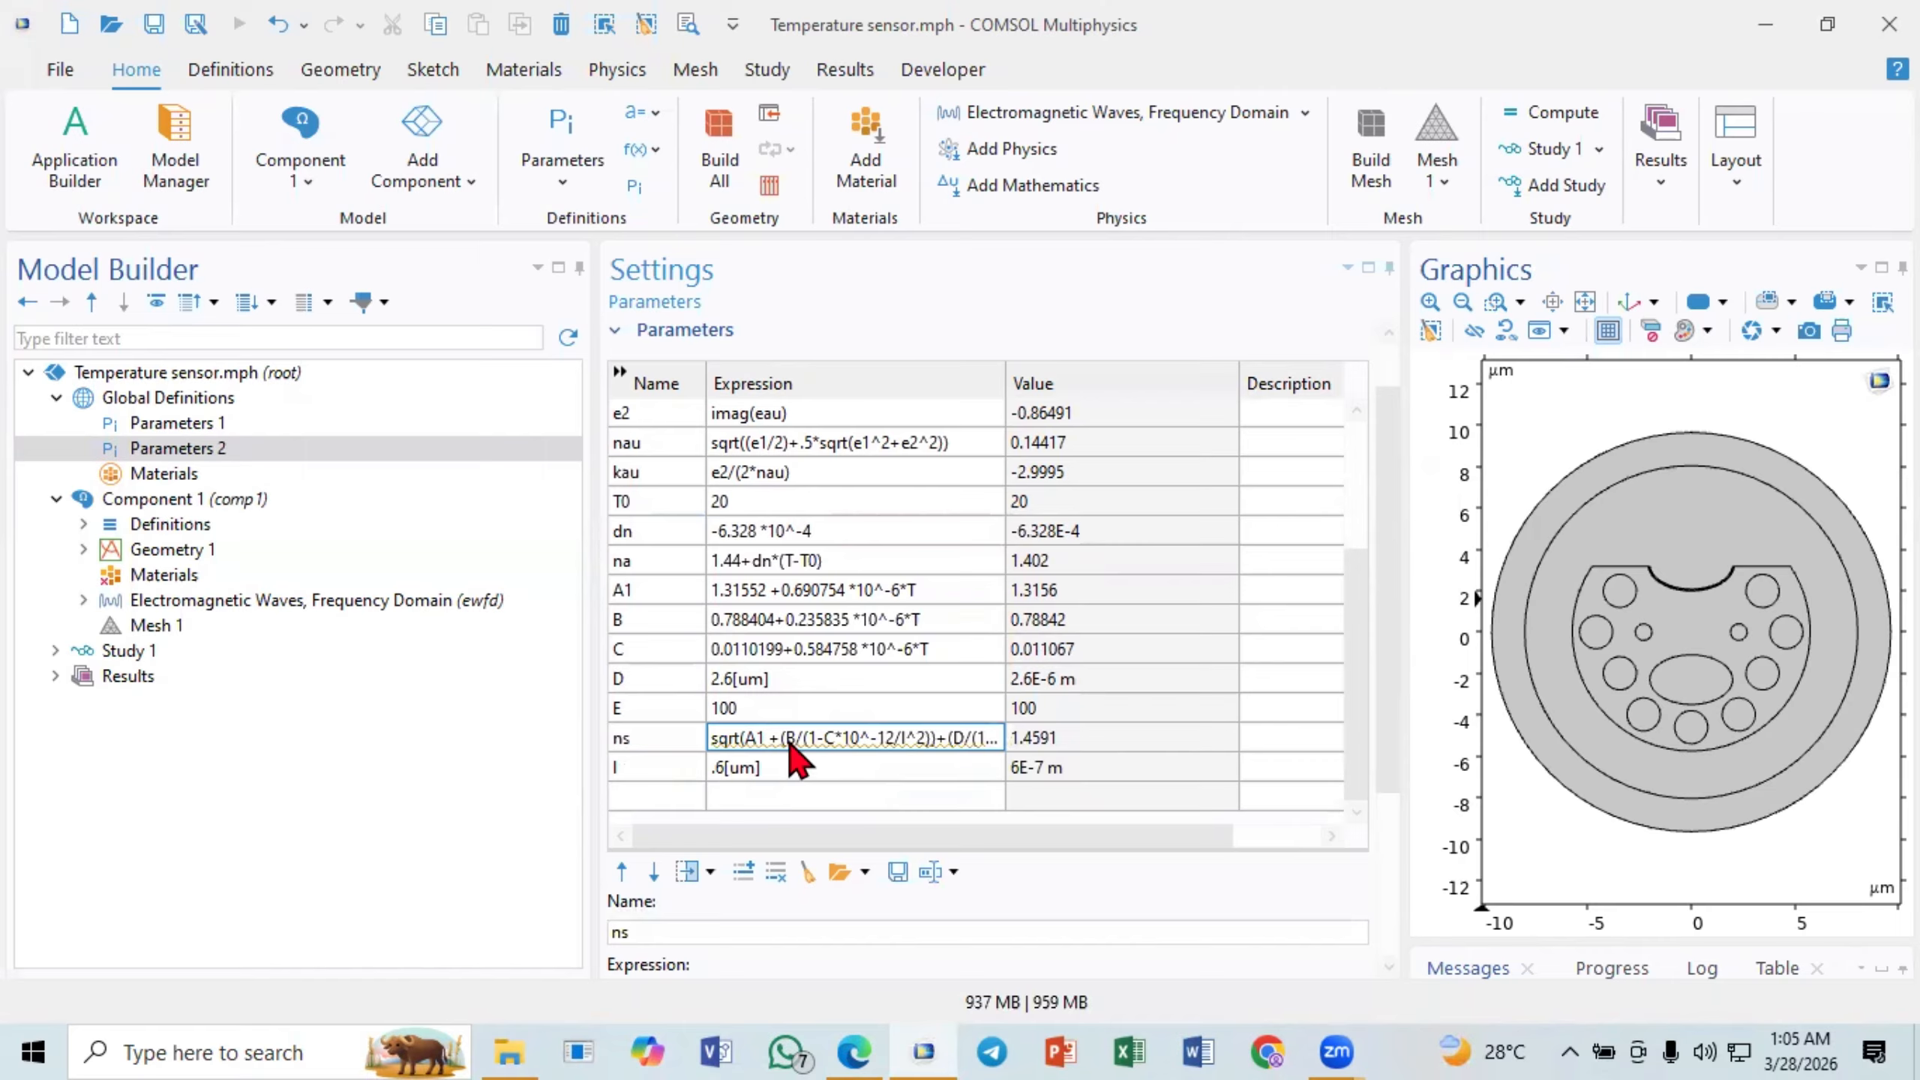
mouse_move(798, 746)
left_click(1061, 736)
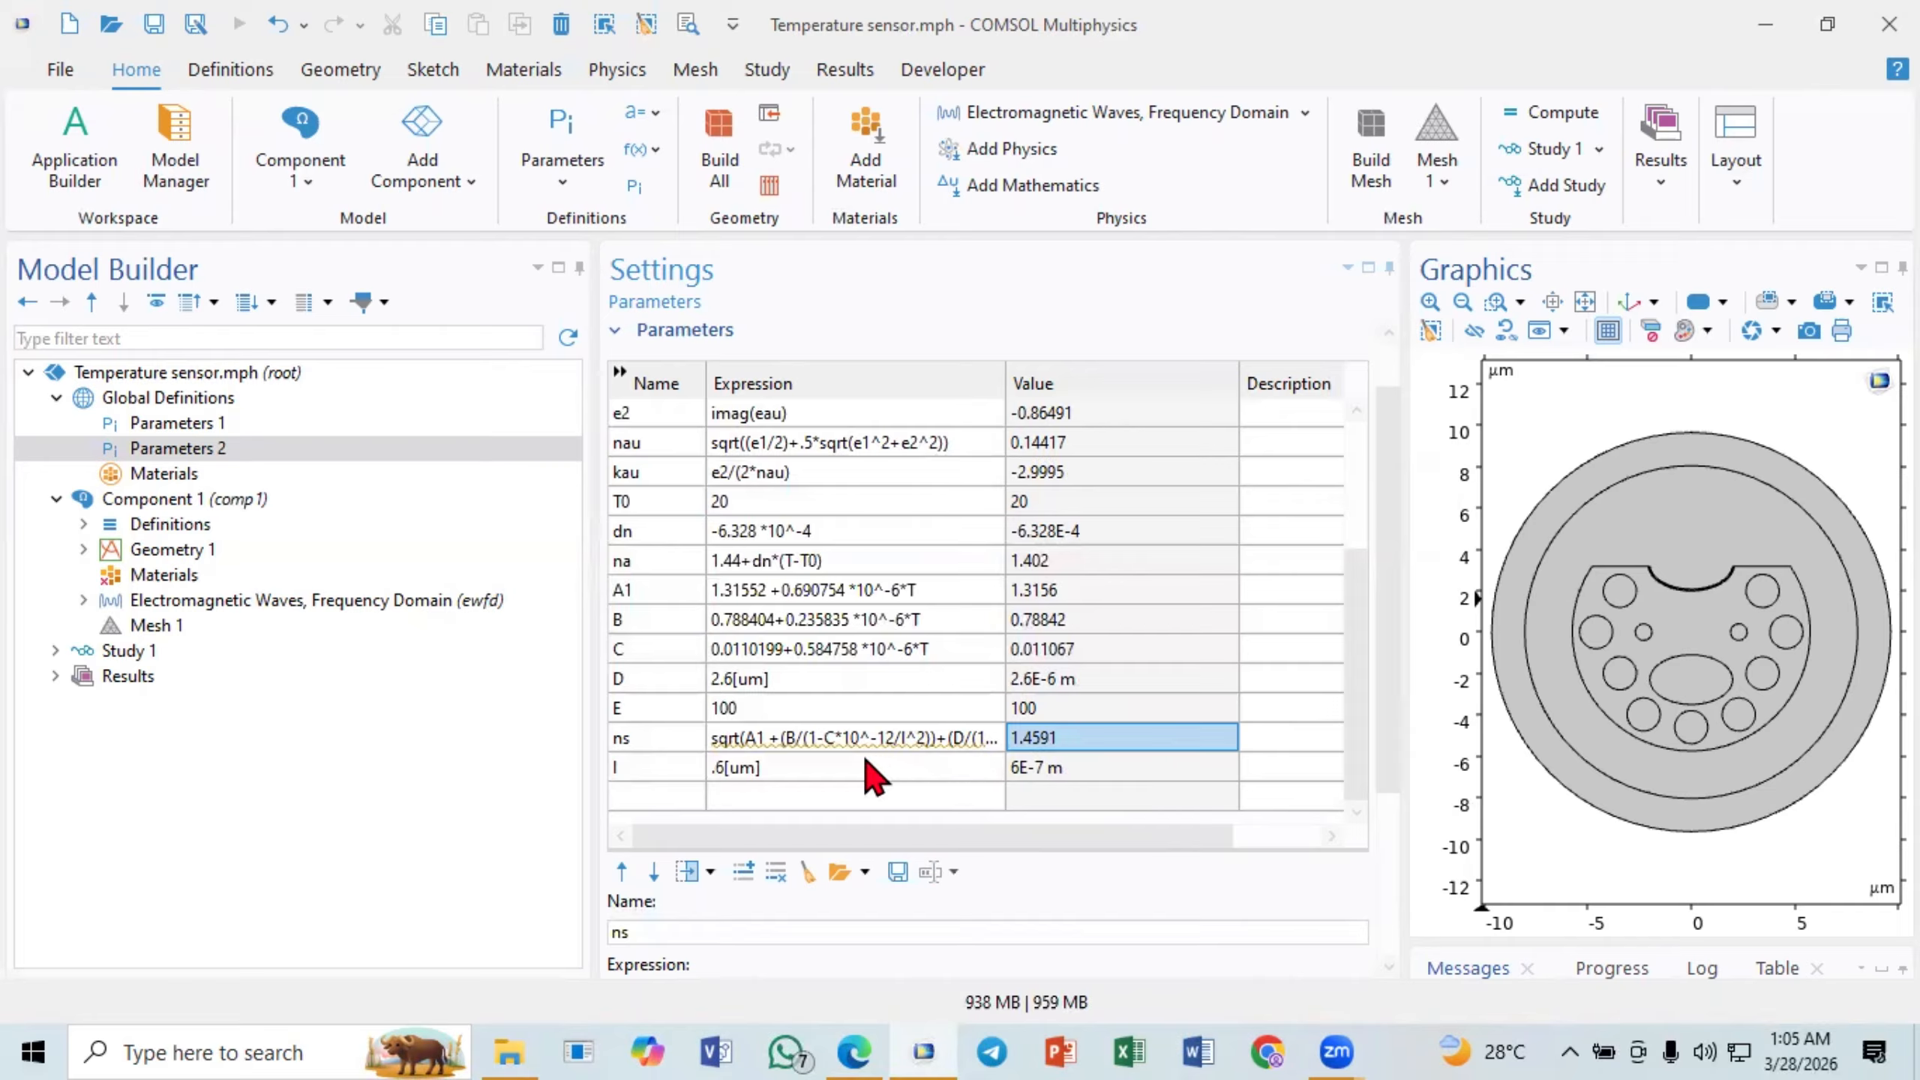
left_click(840, 768)
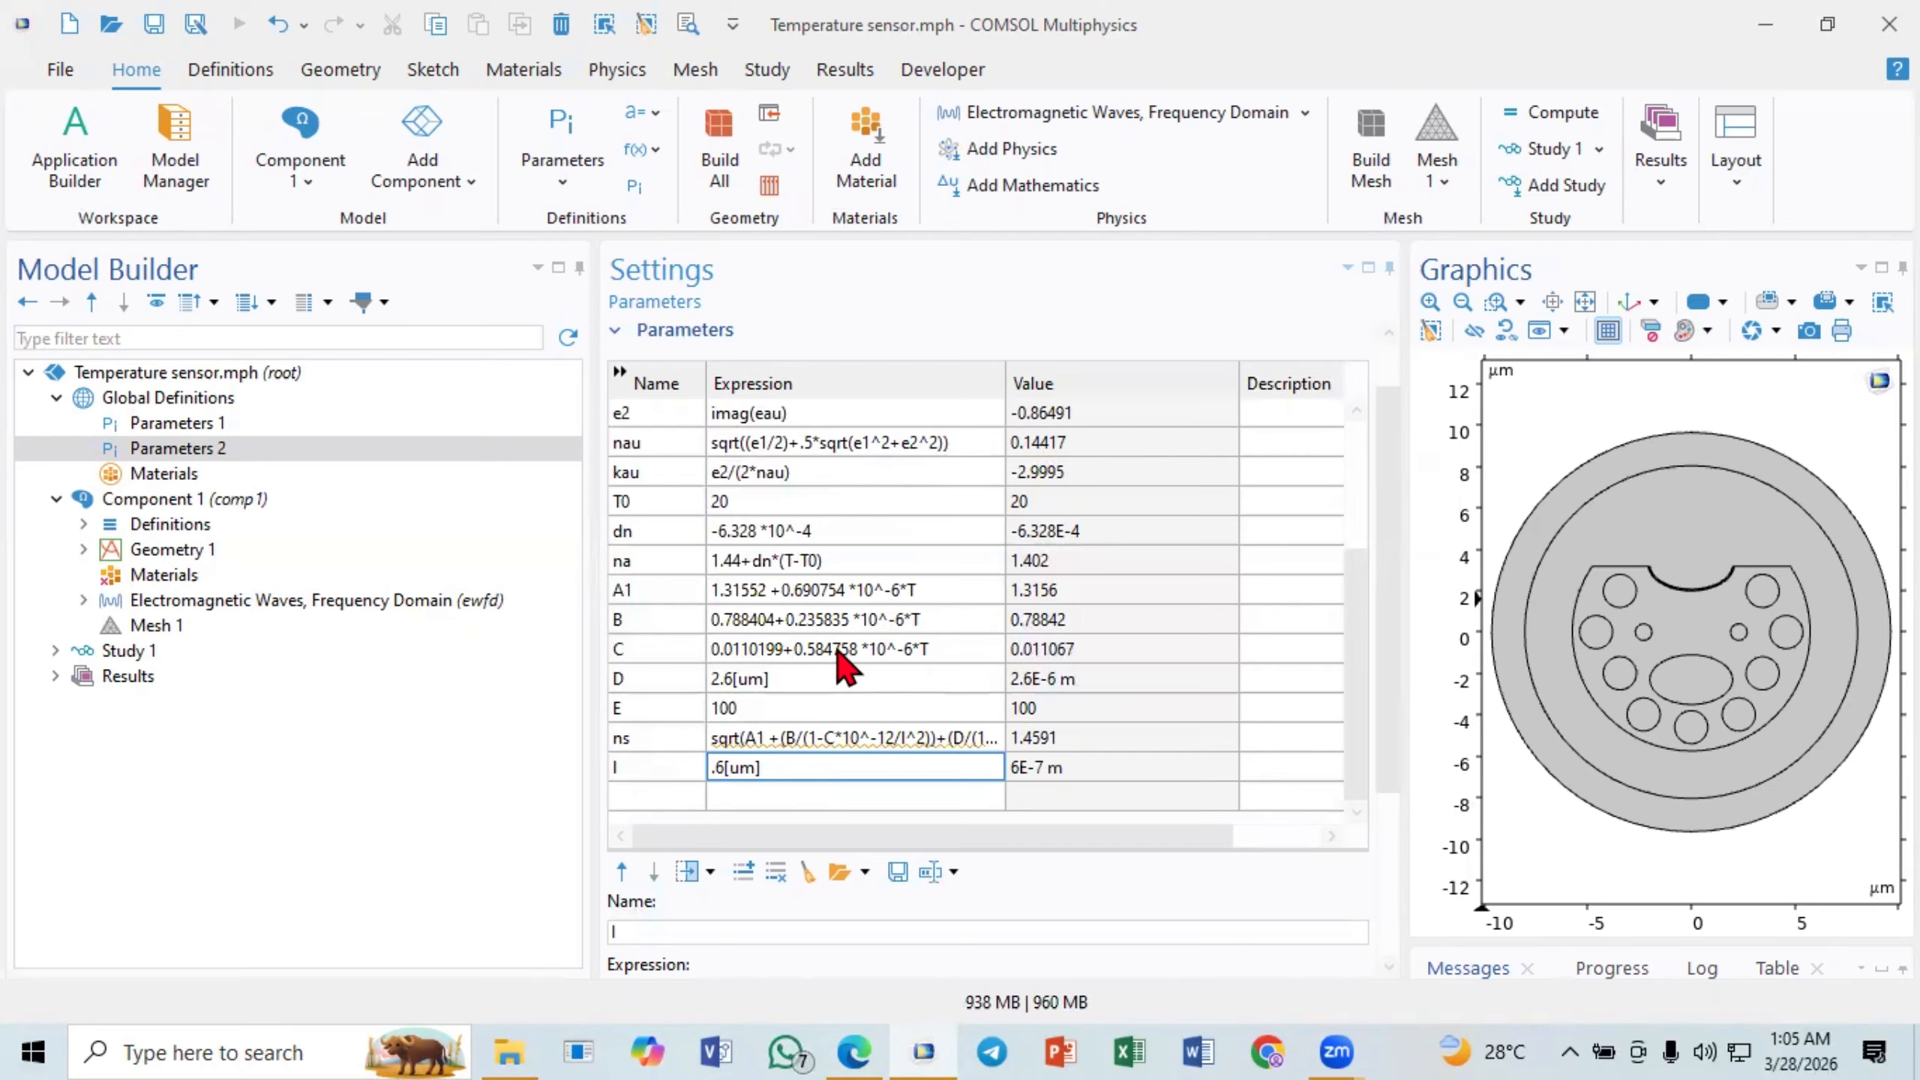
left_click(833, 733)
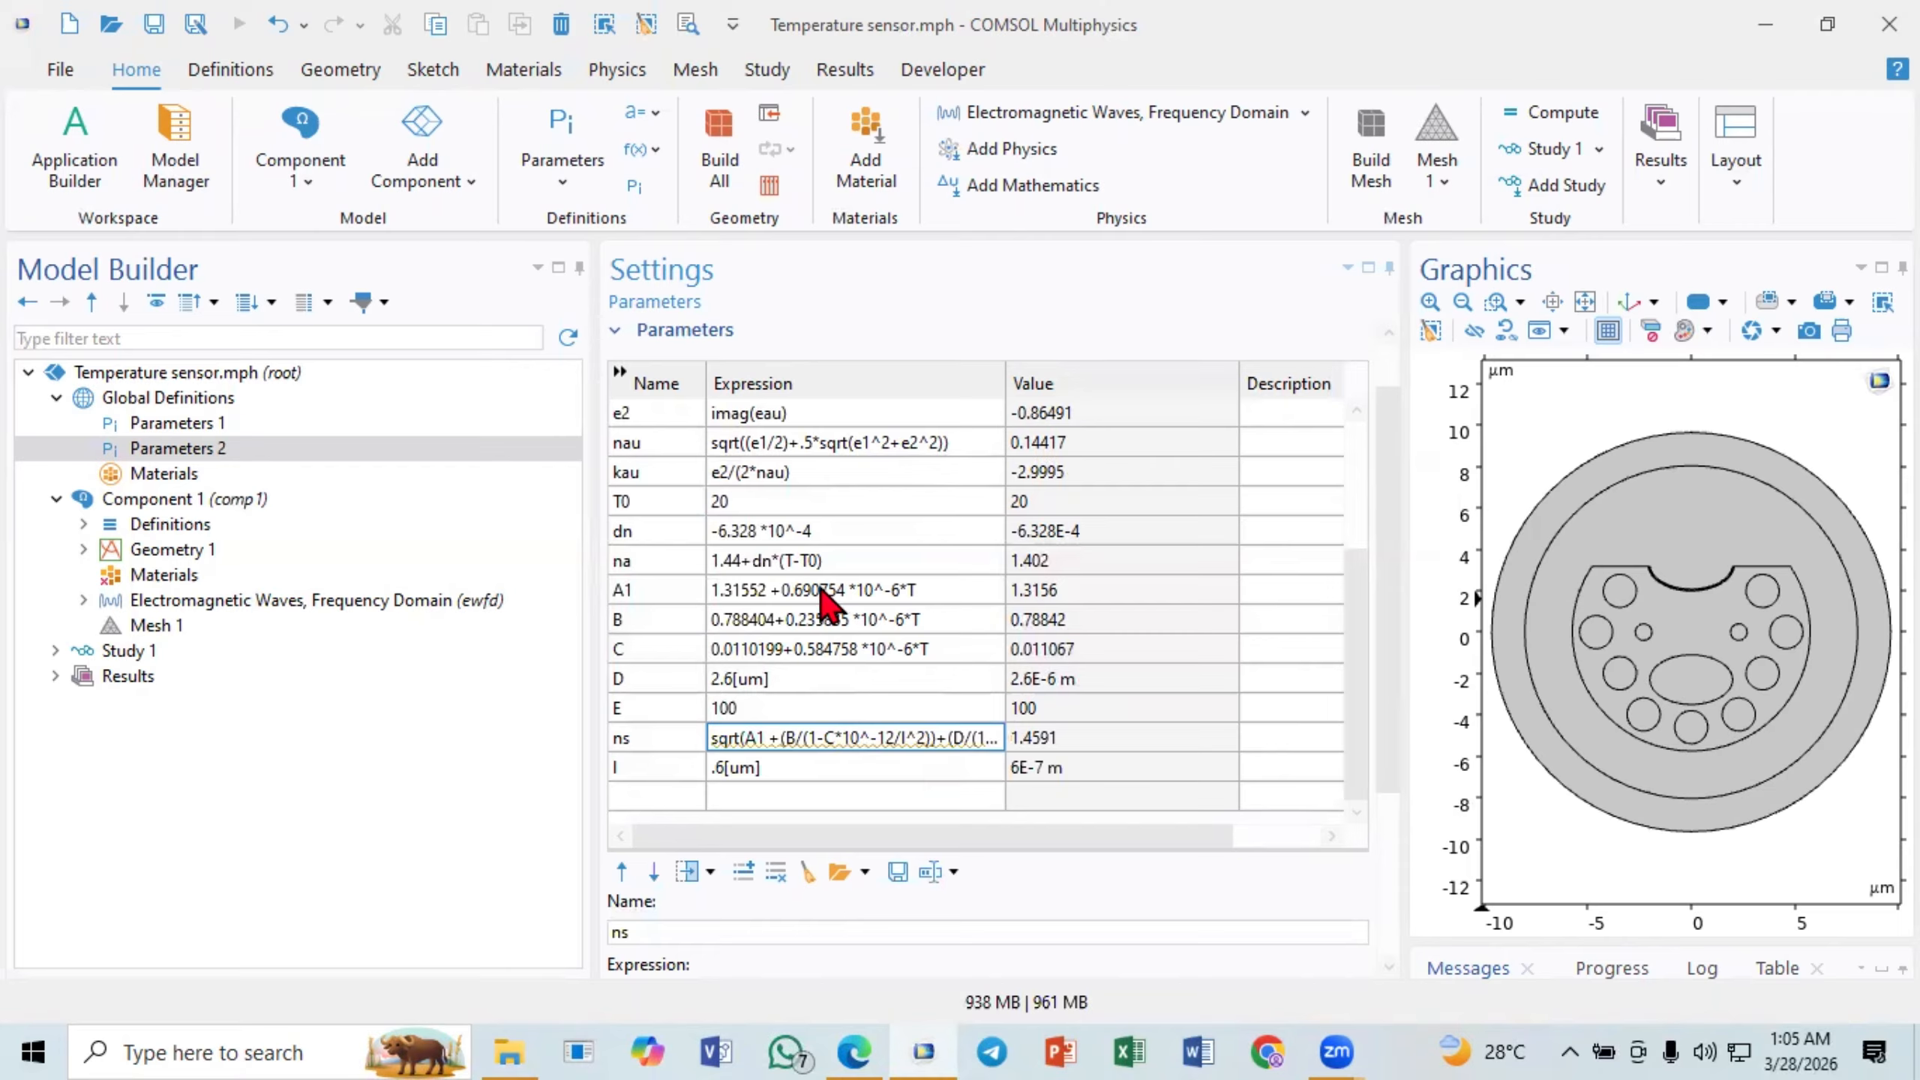
scroll(816, 597, "up", 3)
scroll(821, 537, "down", 3)
scroll(820, 658, "up", 3)
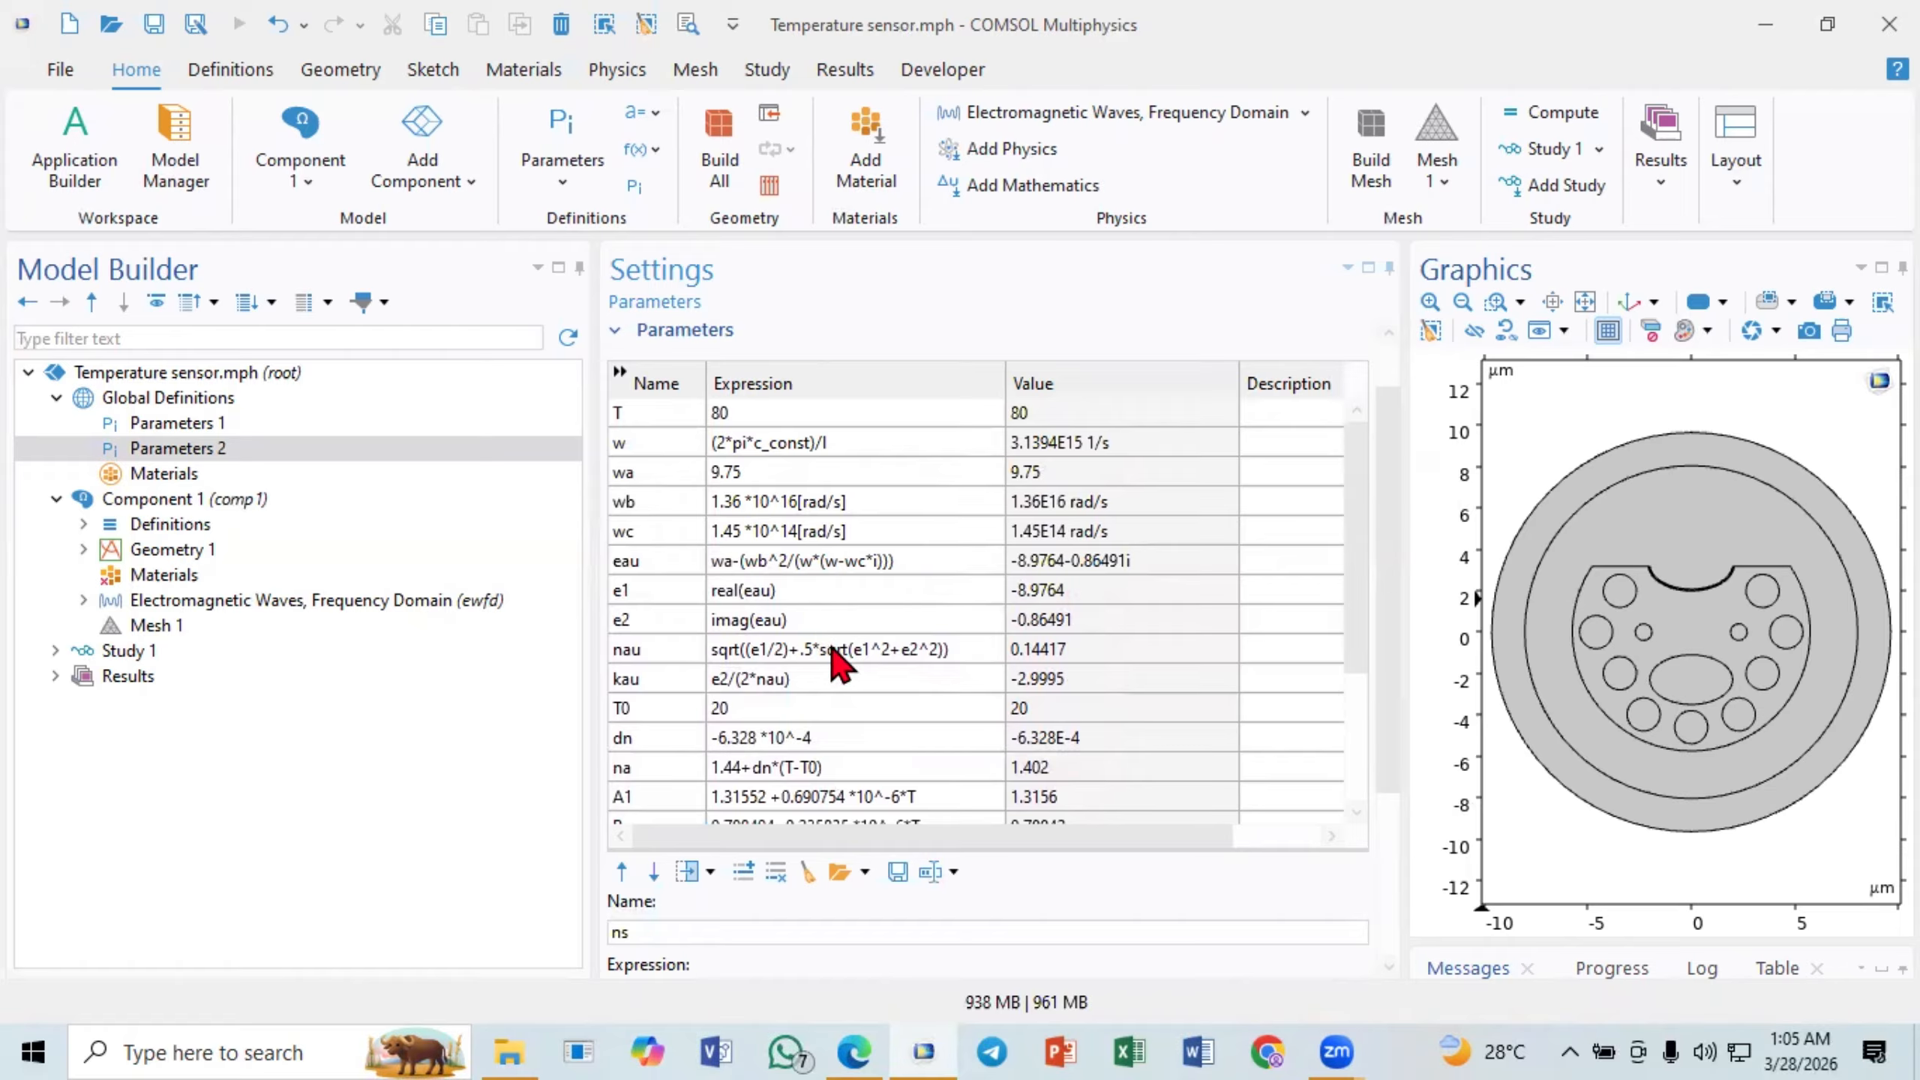
scroll(824, 620, "down", 3)
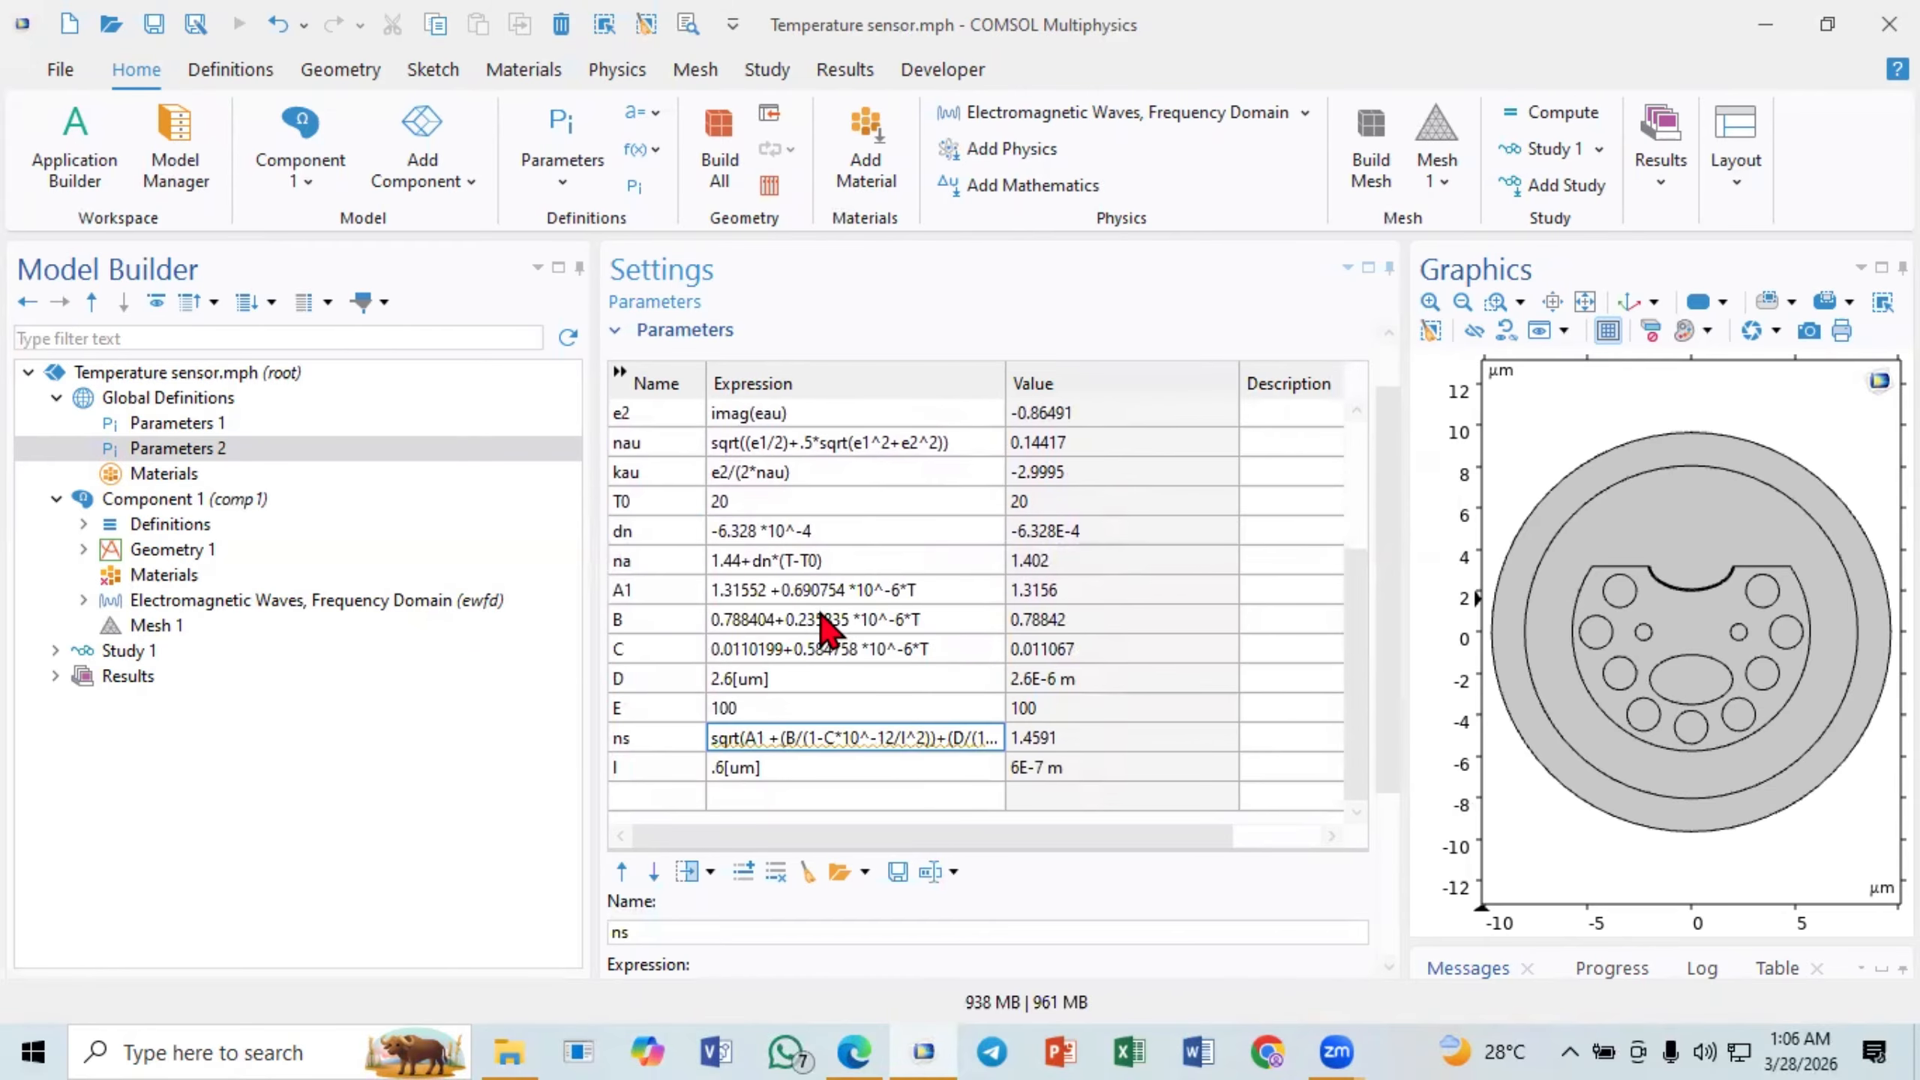
- Add a blank material to Component 1 and label it Air
left_click(137, 579)
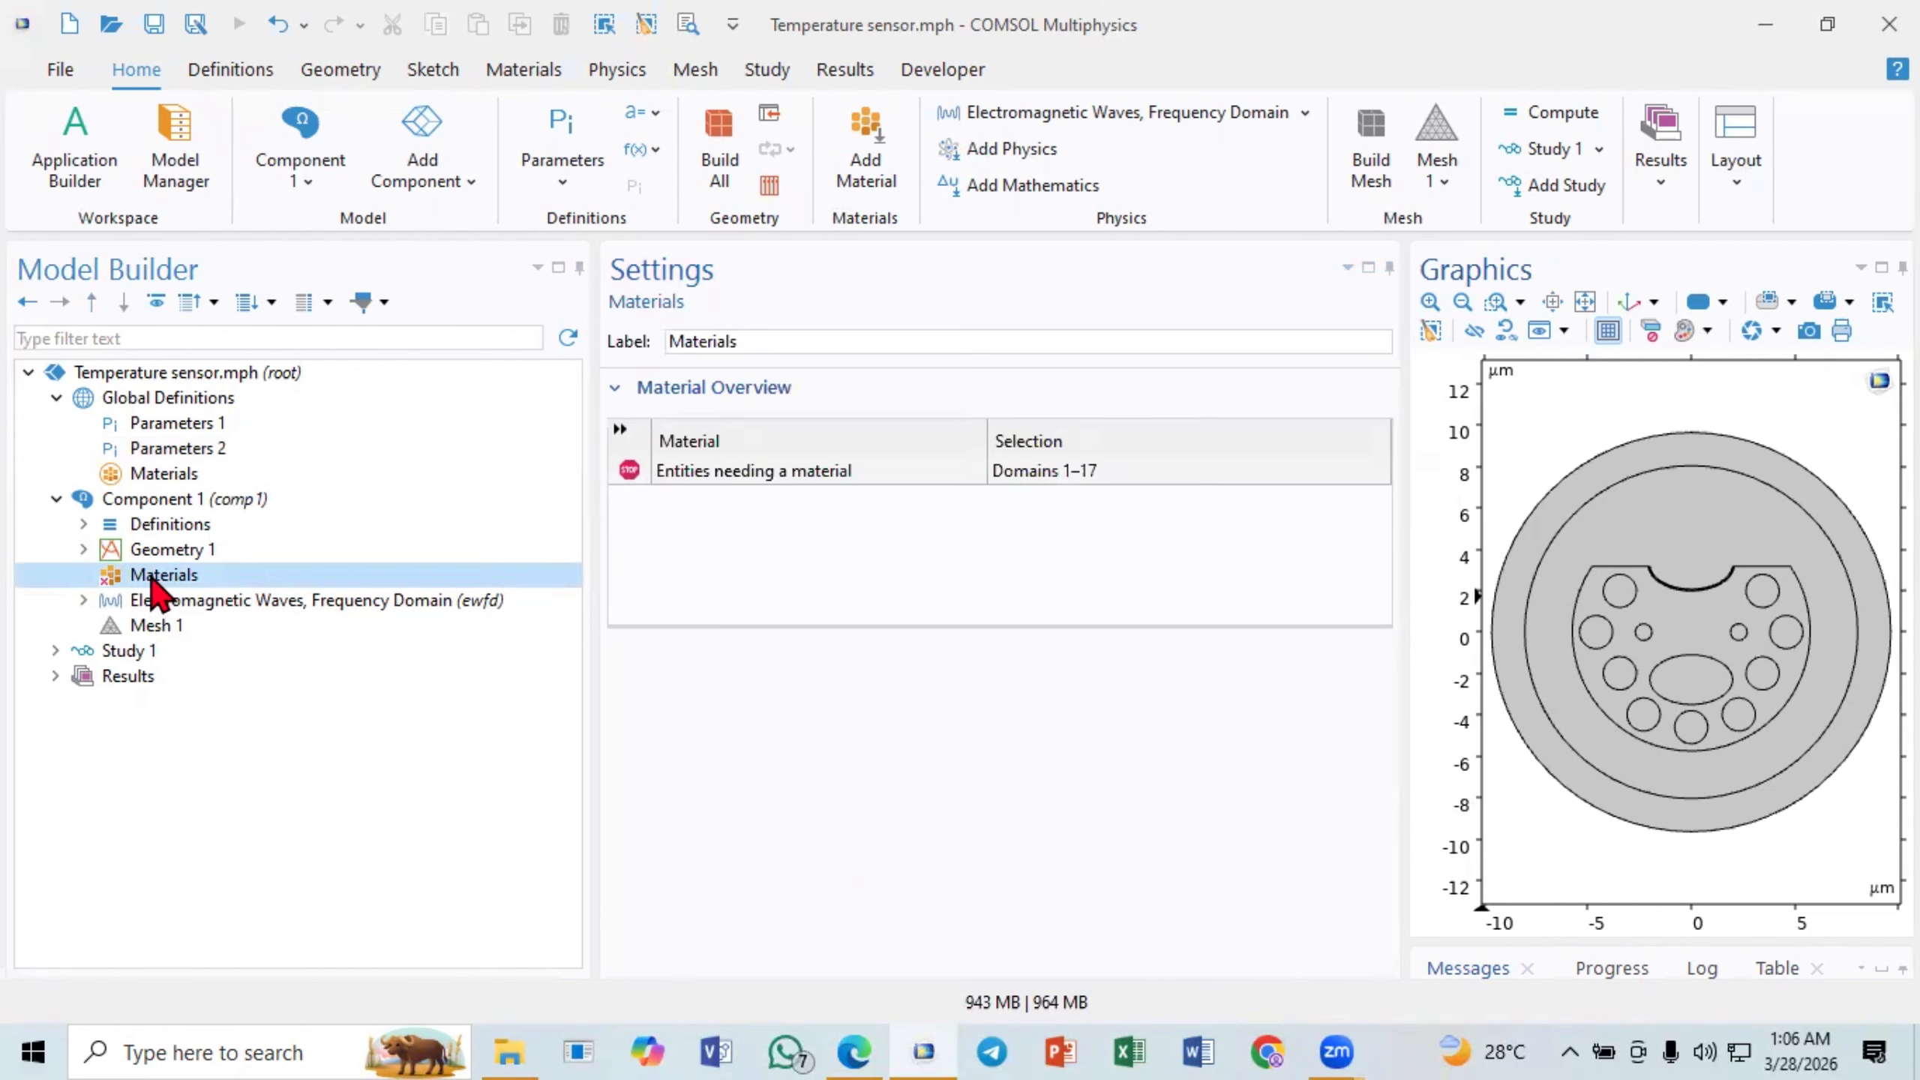
right_click(177, 577)
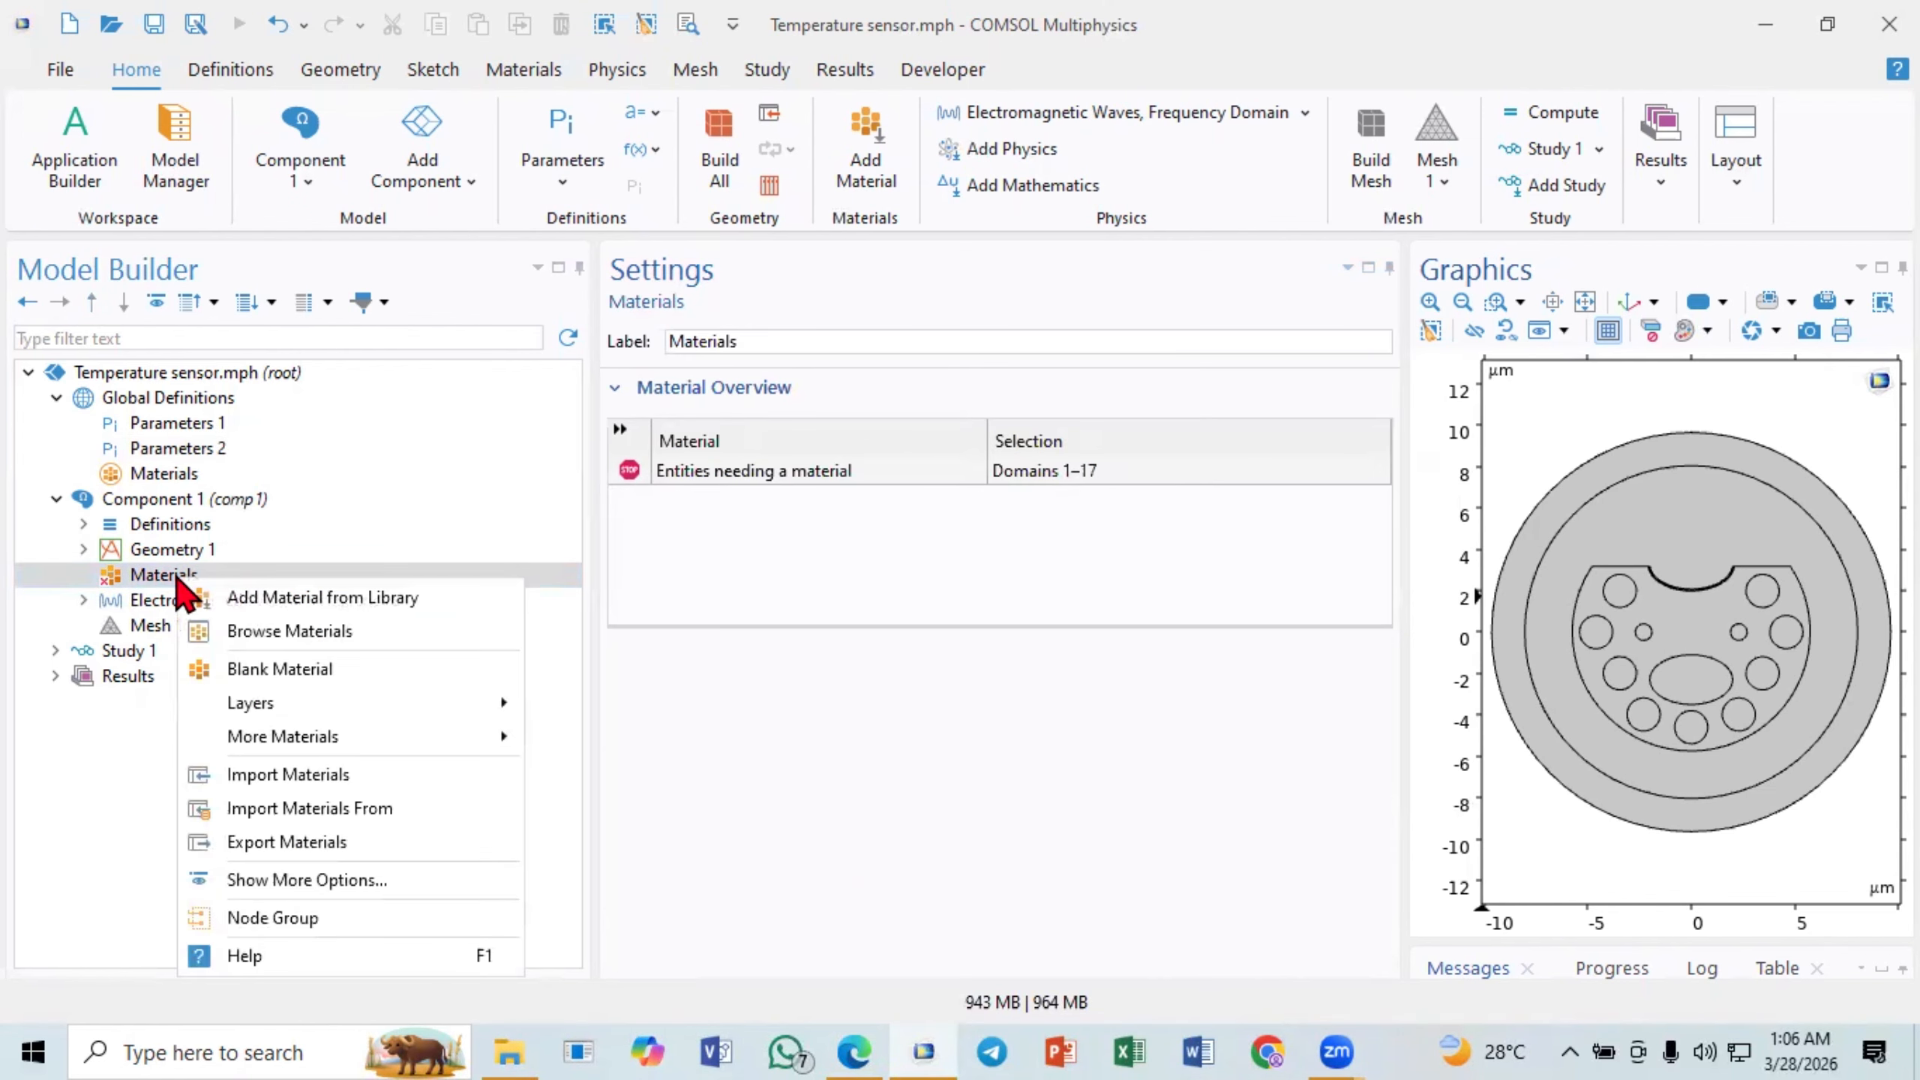
left_click(272, 669)
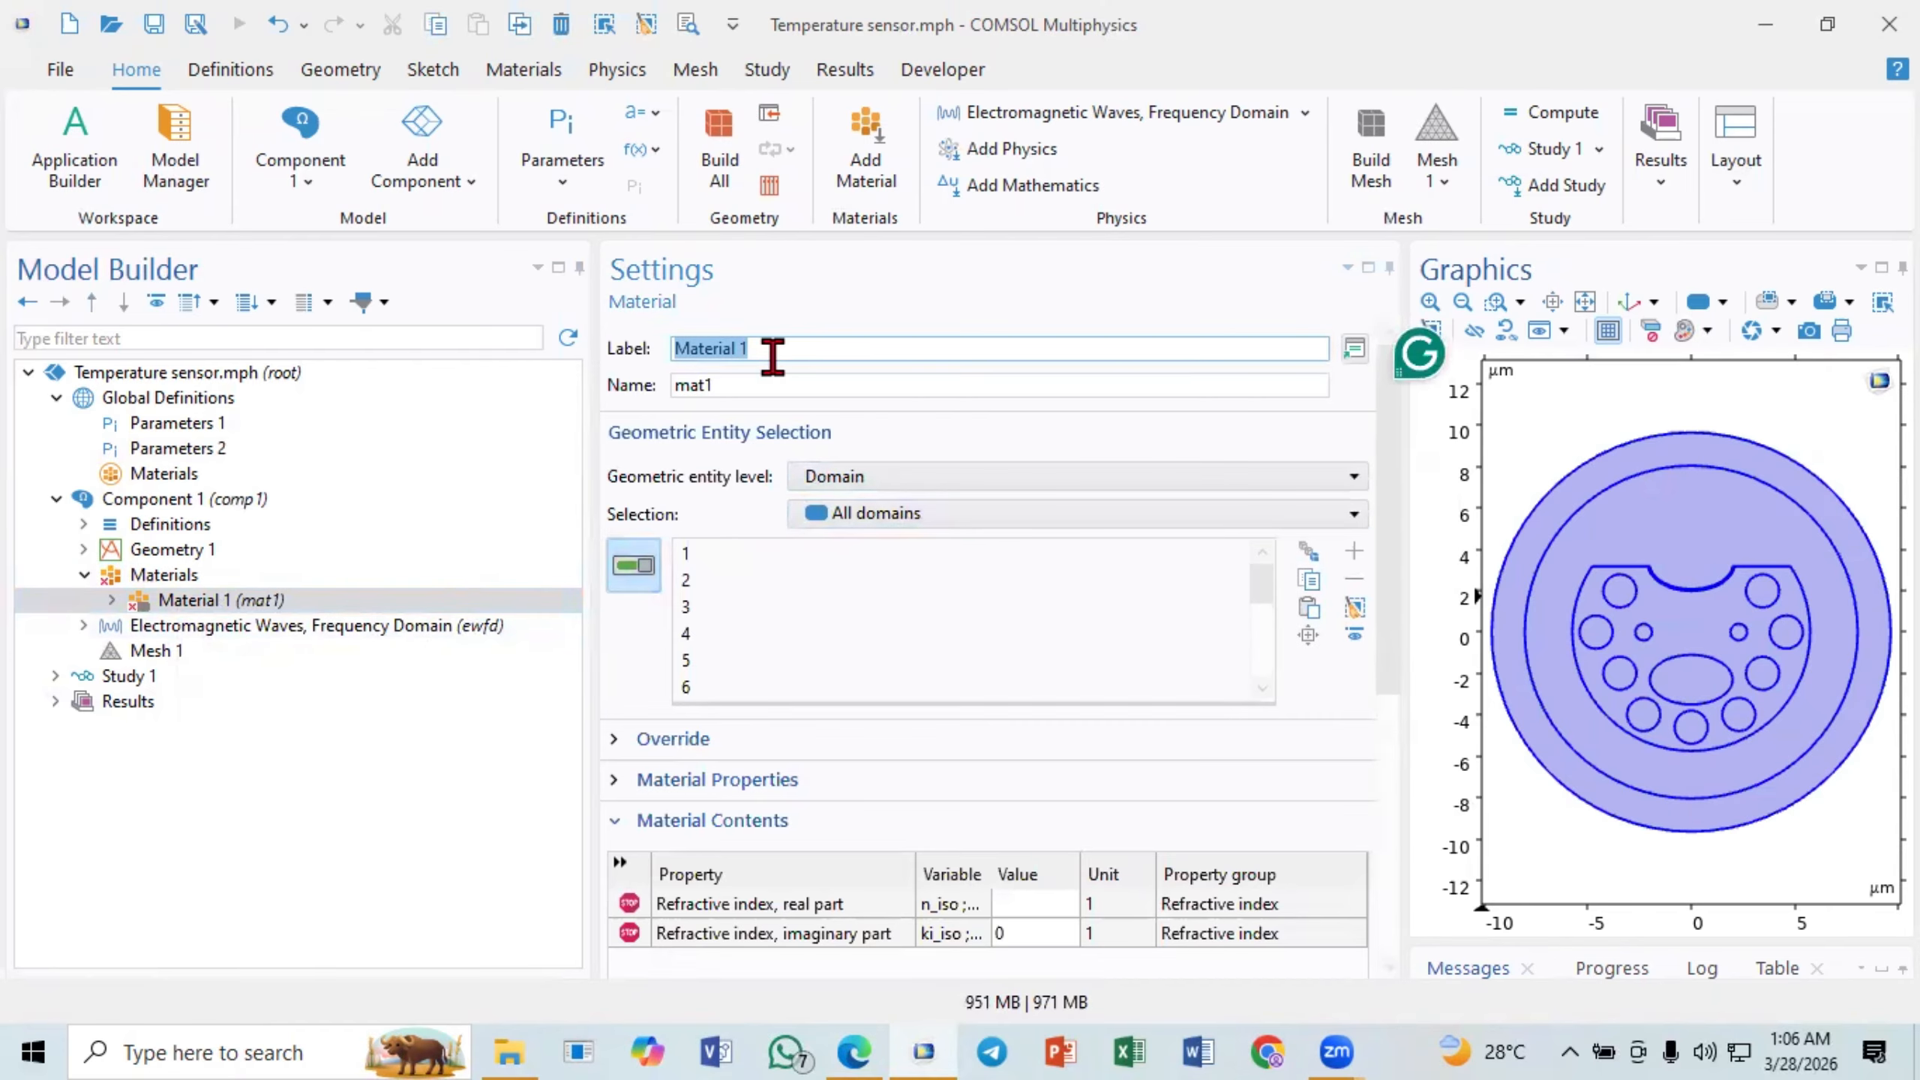
type("Air")
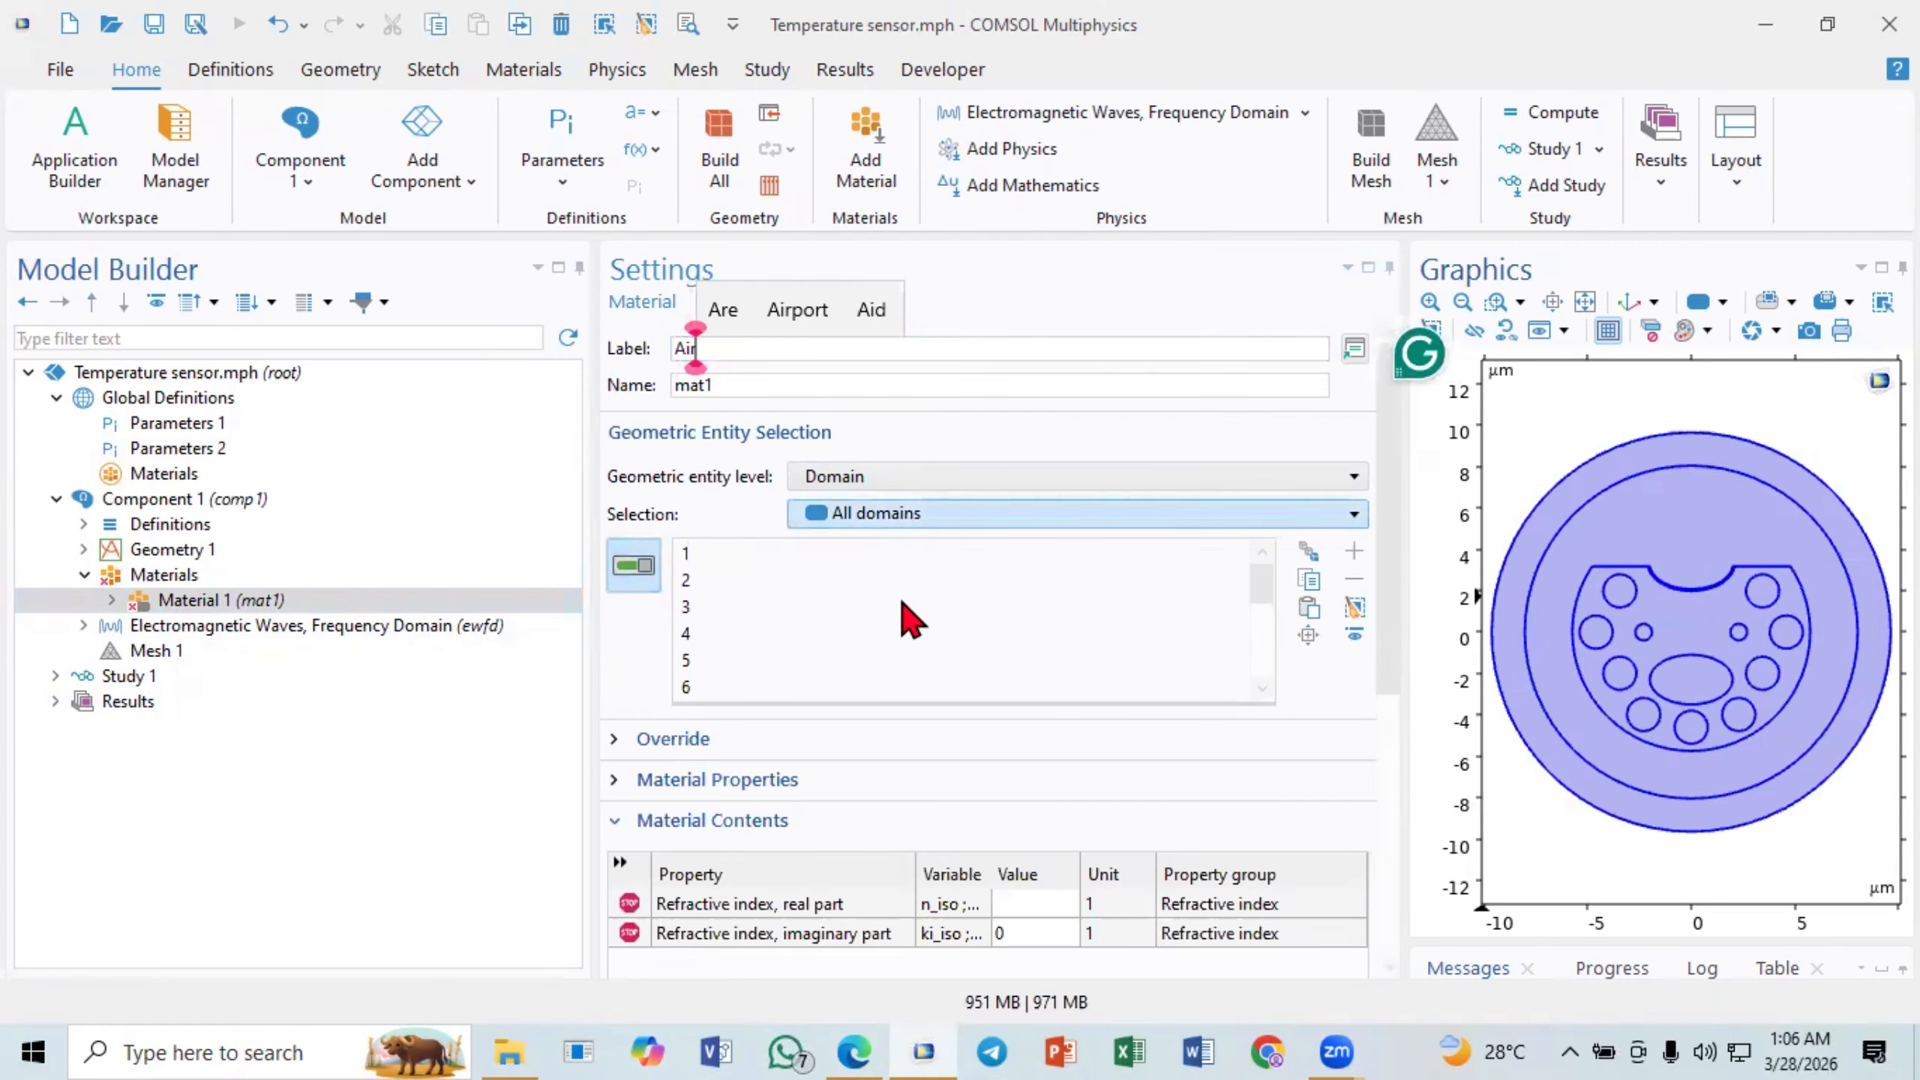
- Remove domains 1 to 5 from the Air material's selection, keeping only the circular holes and the central ellipse
left_click(987, 634)
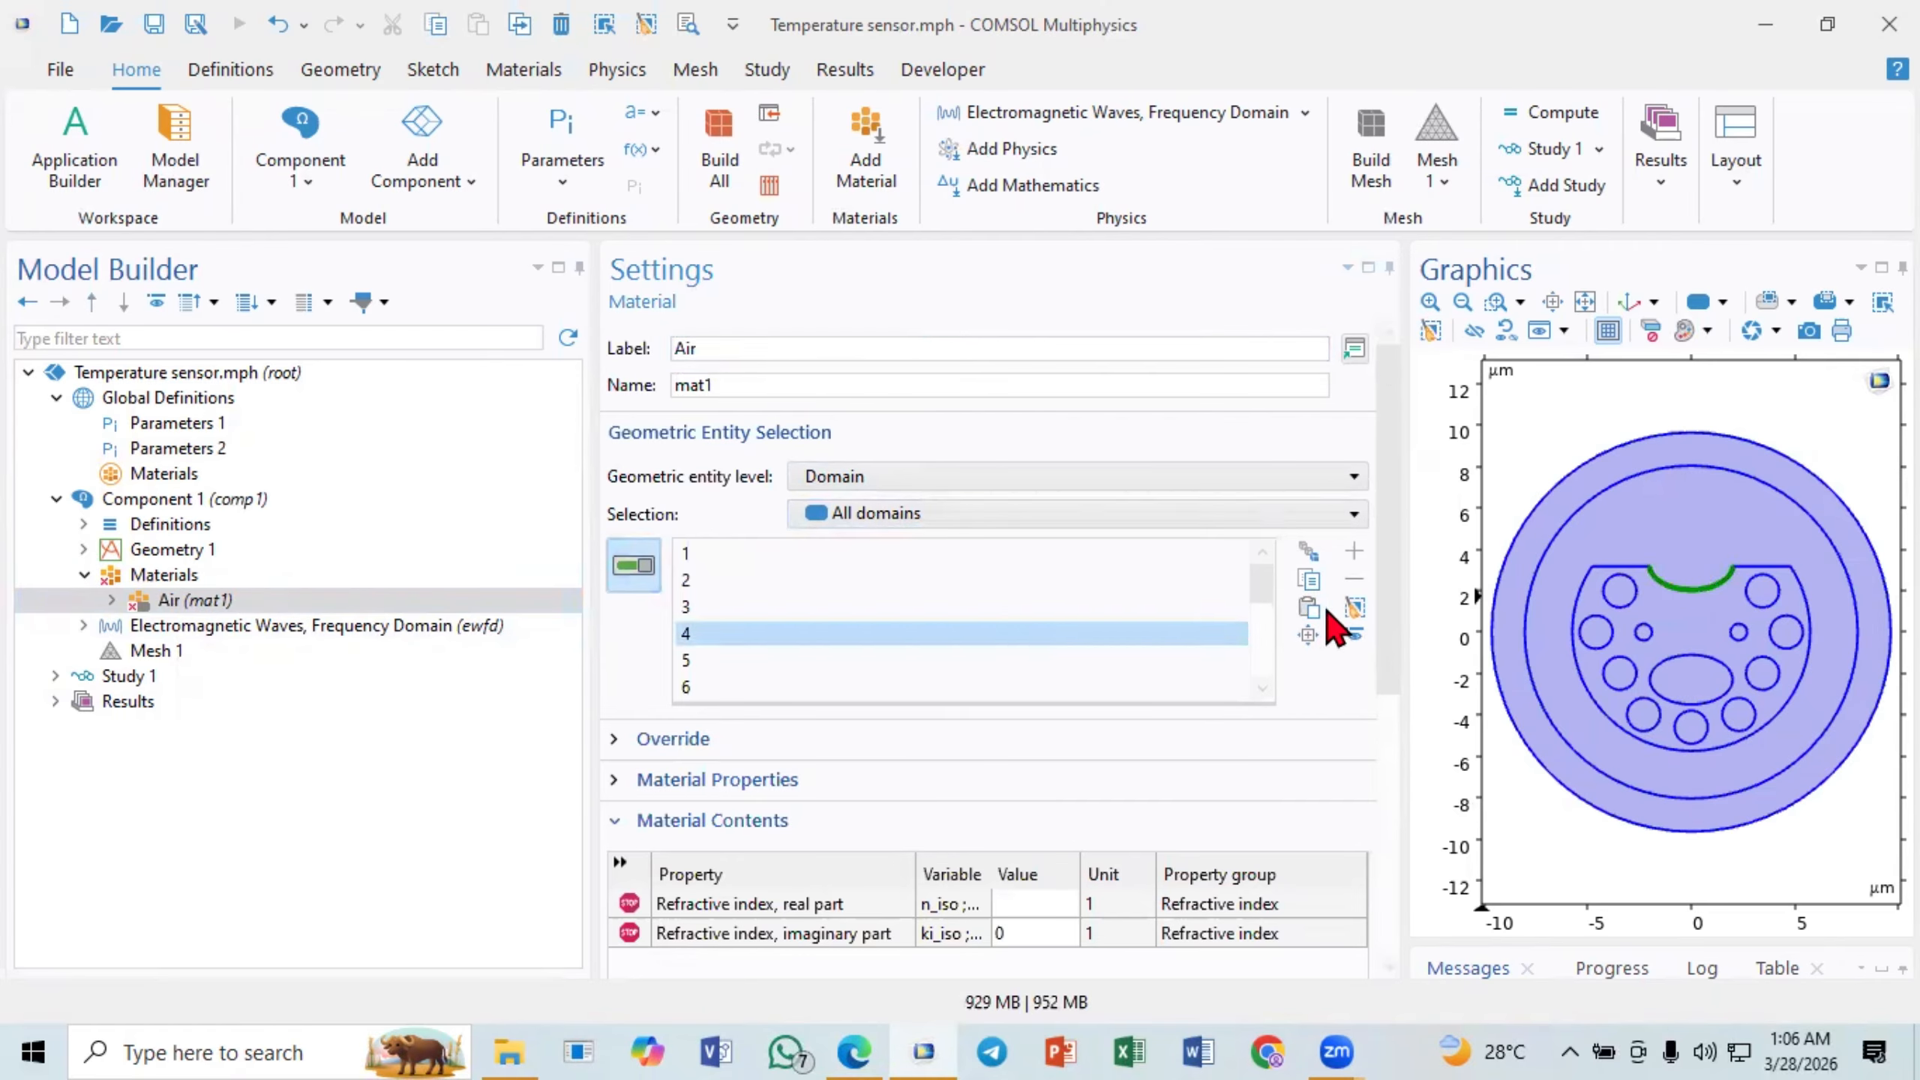
left_click(1355, 581)
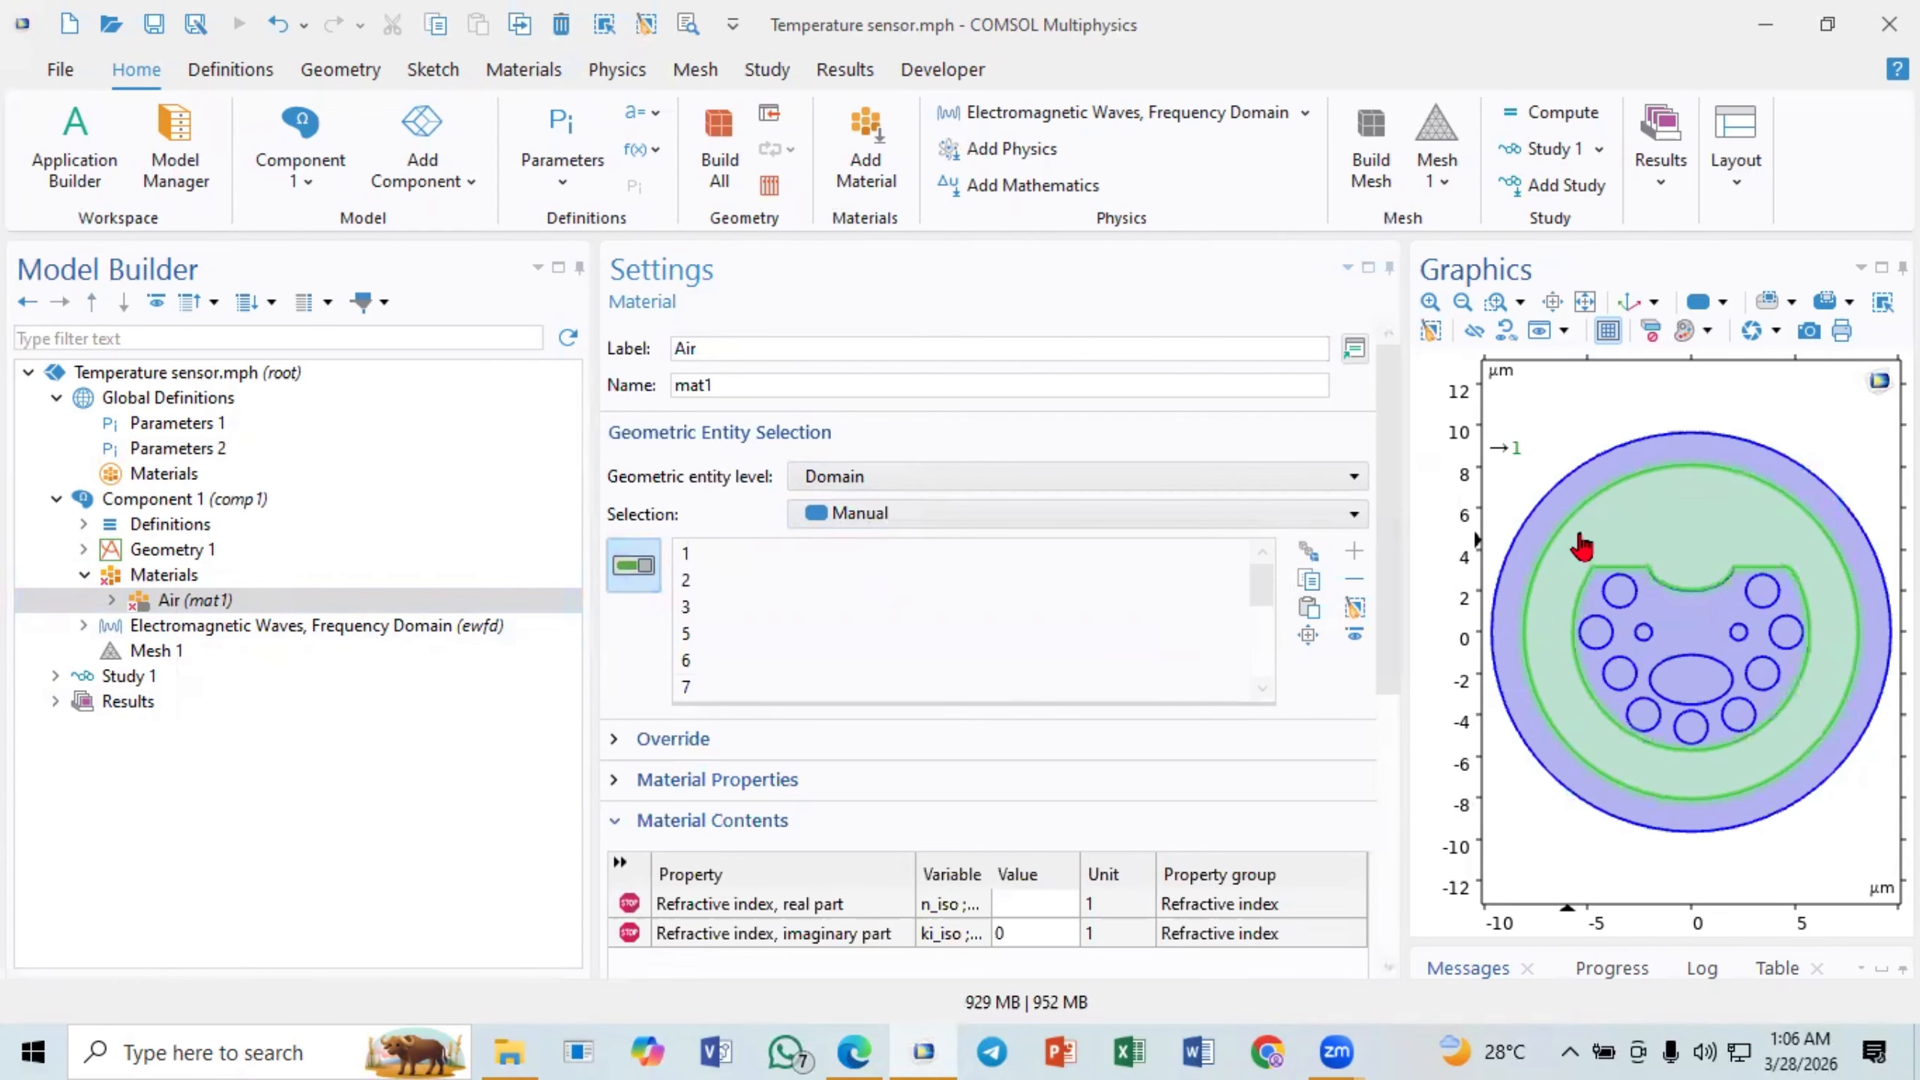
left_click(1574, 499)
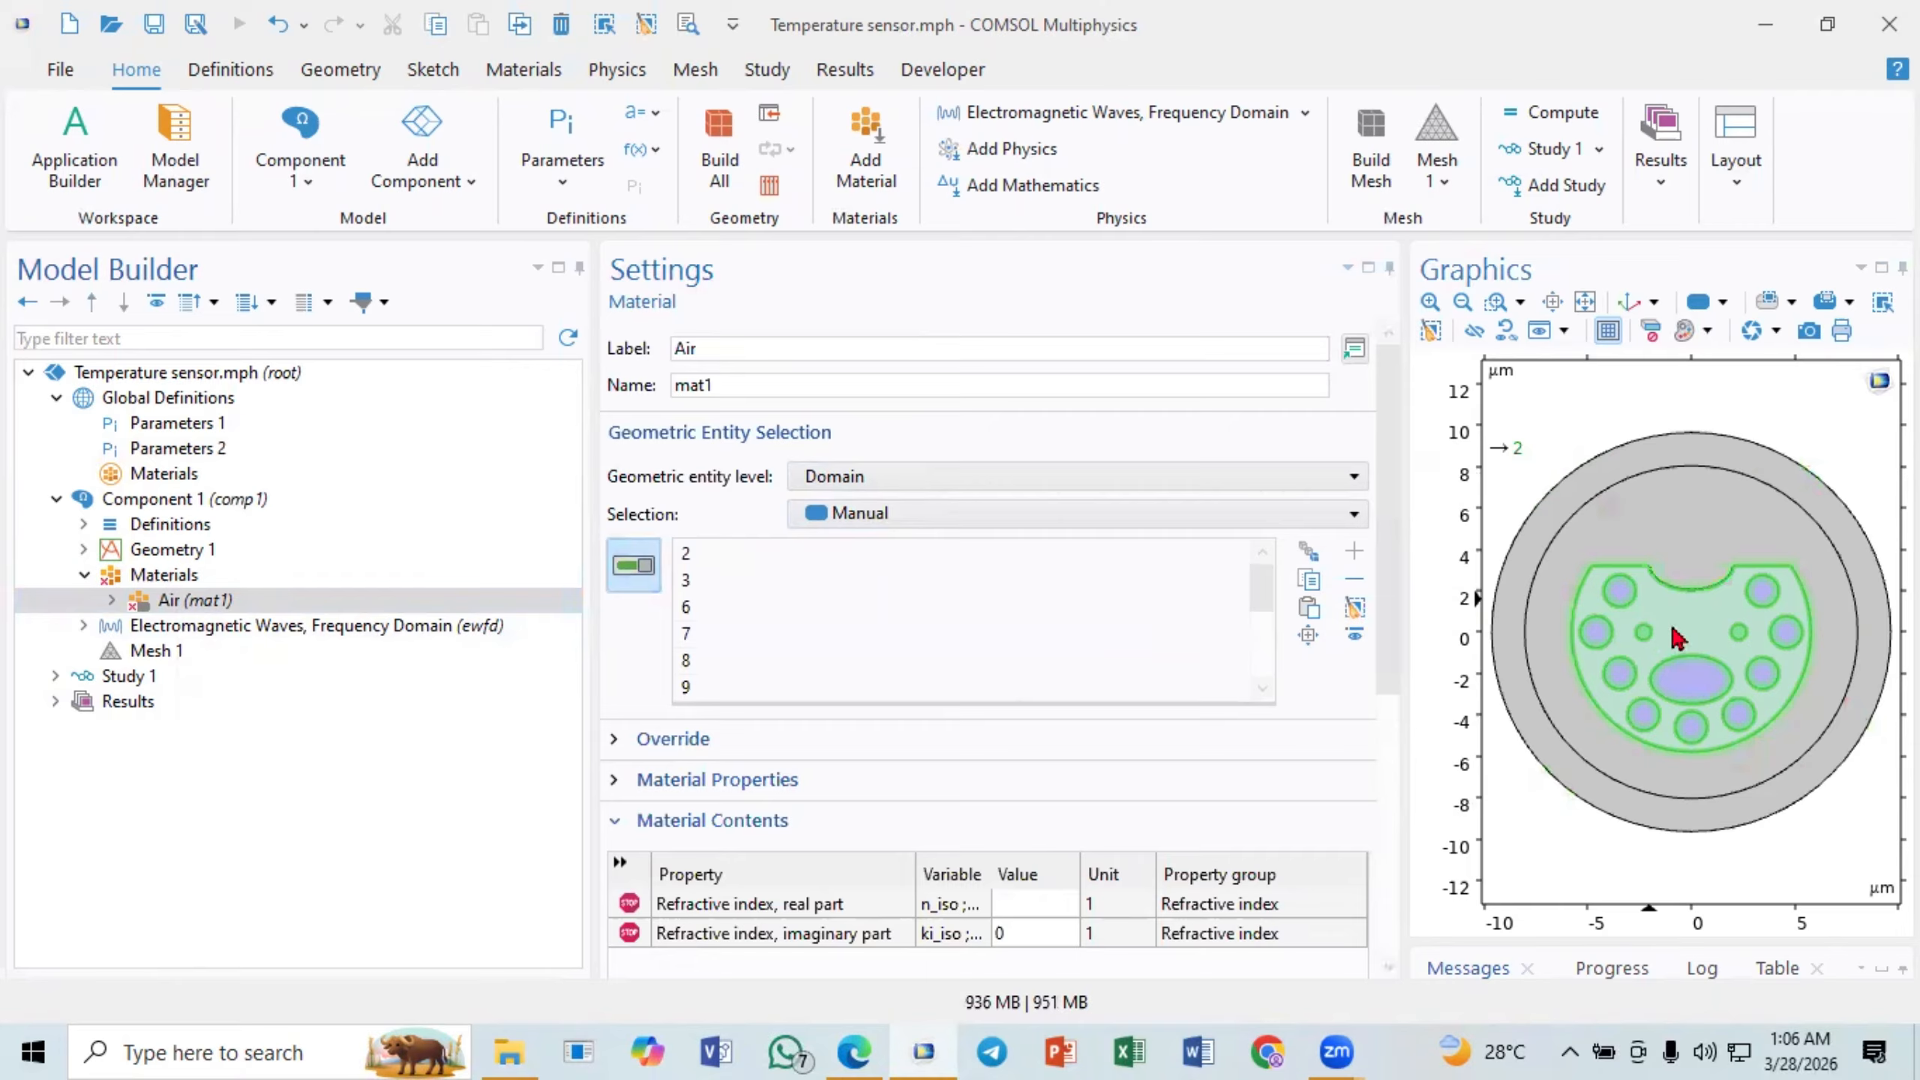
left_click(1678, 635)
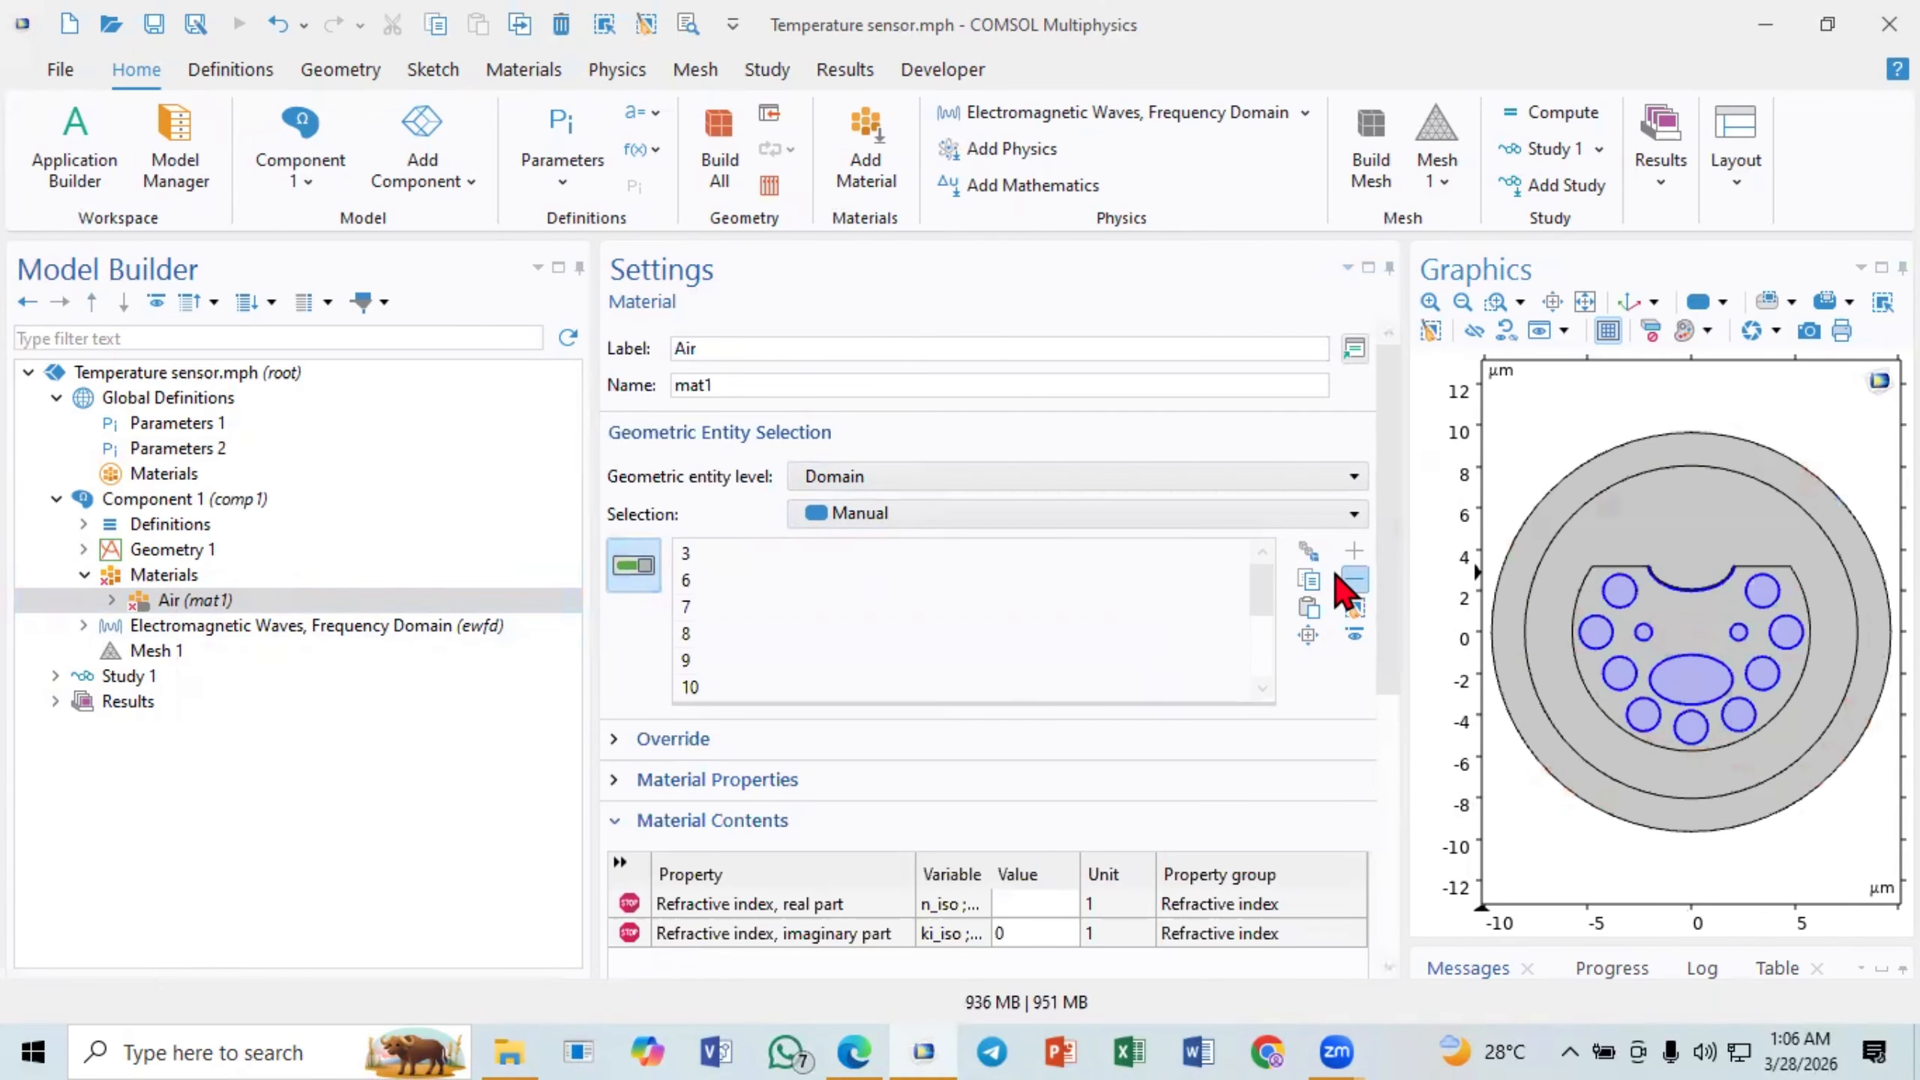
left_click(1496, 303)
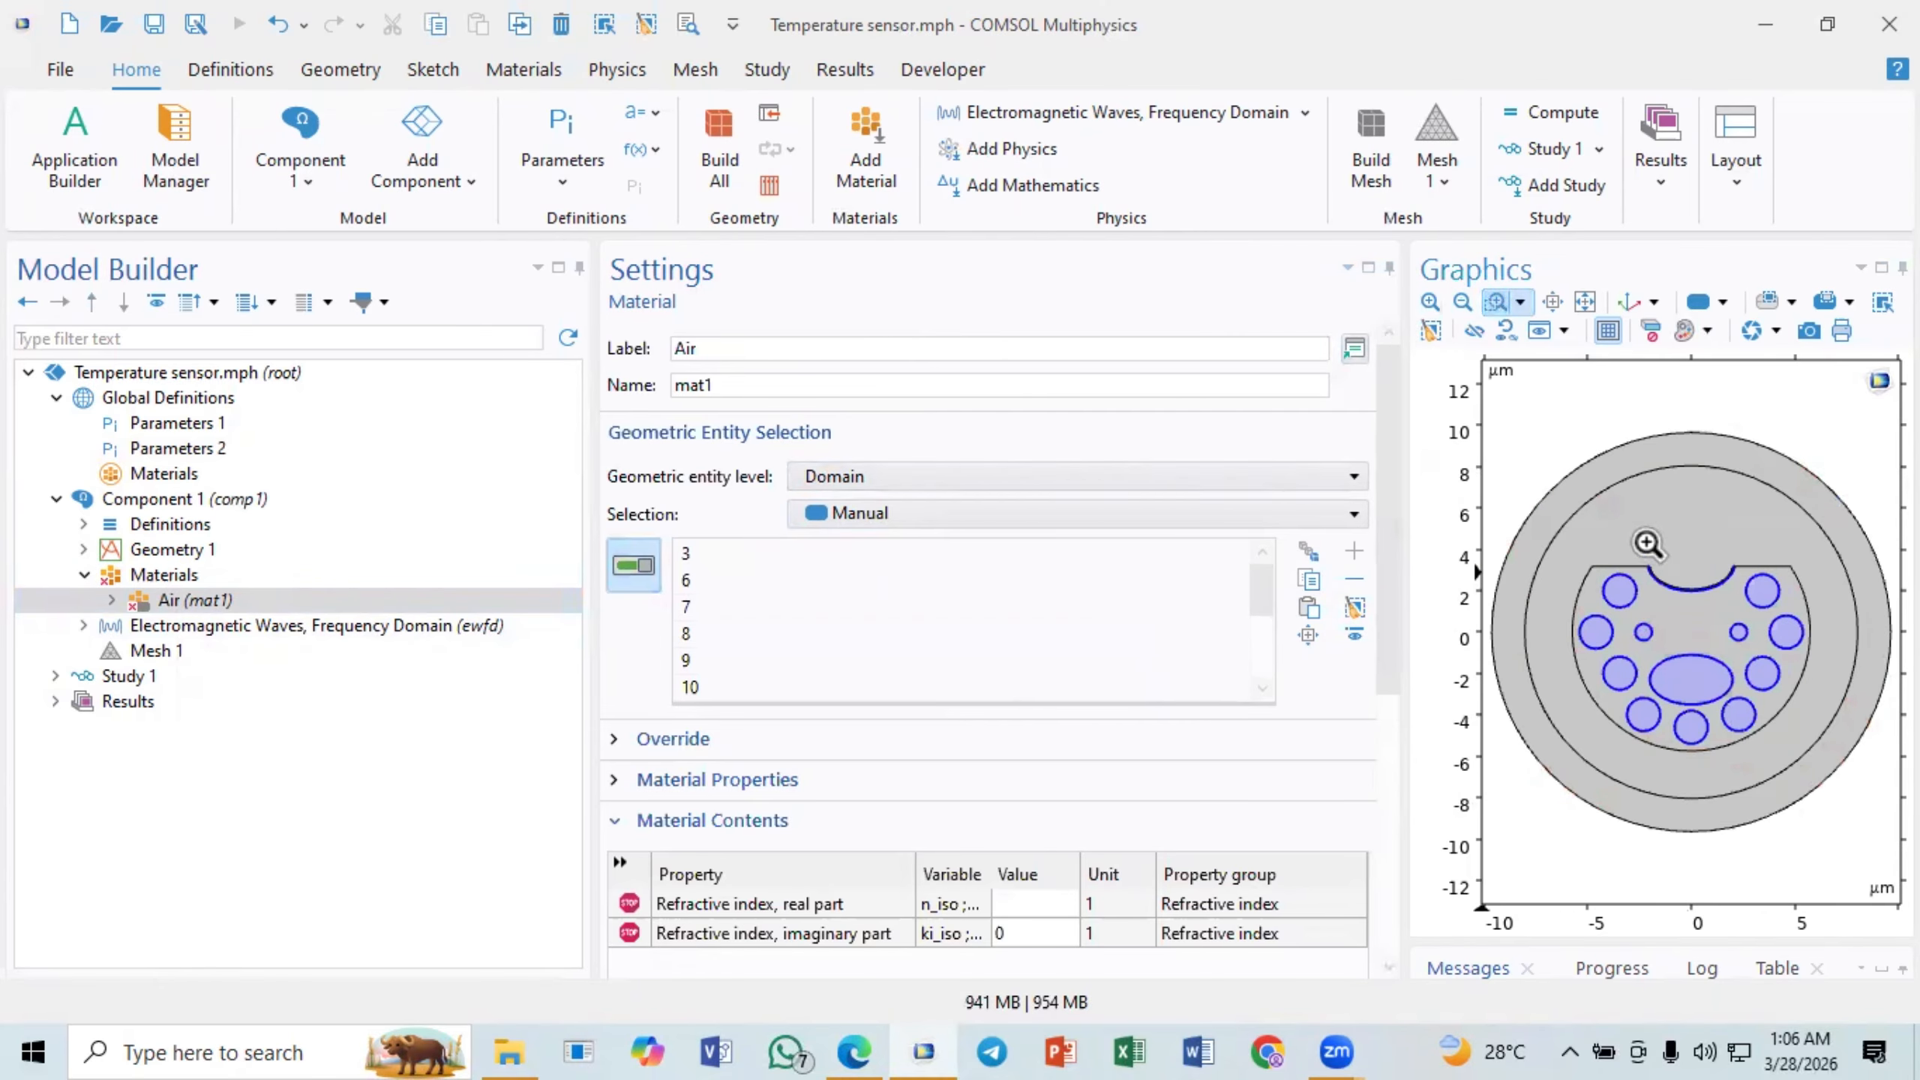
left_click_drag(1633, 529, 1710, 636)
left_click(1609, 632)
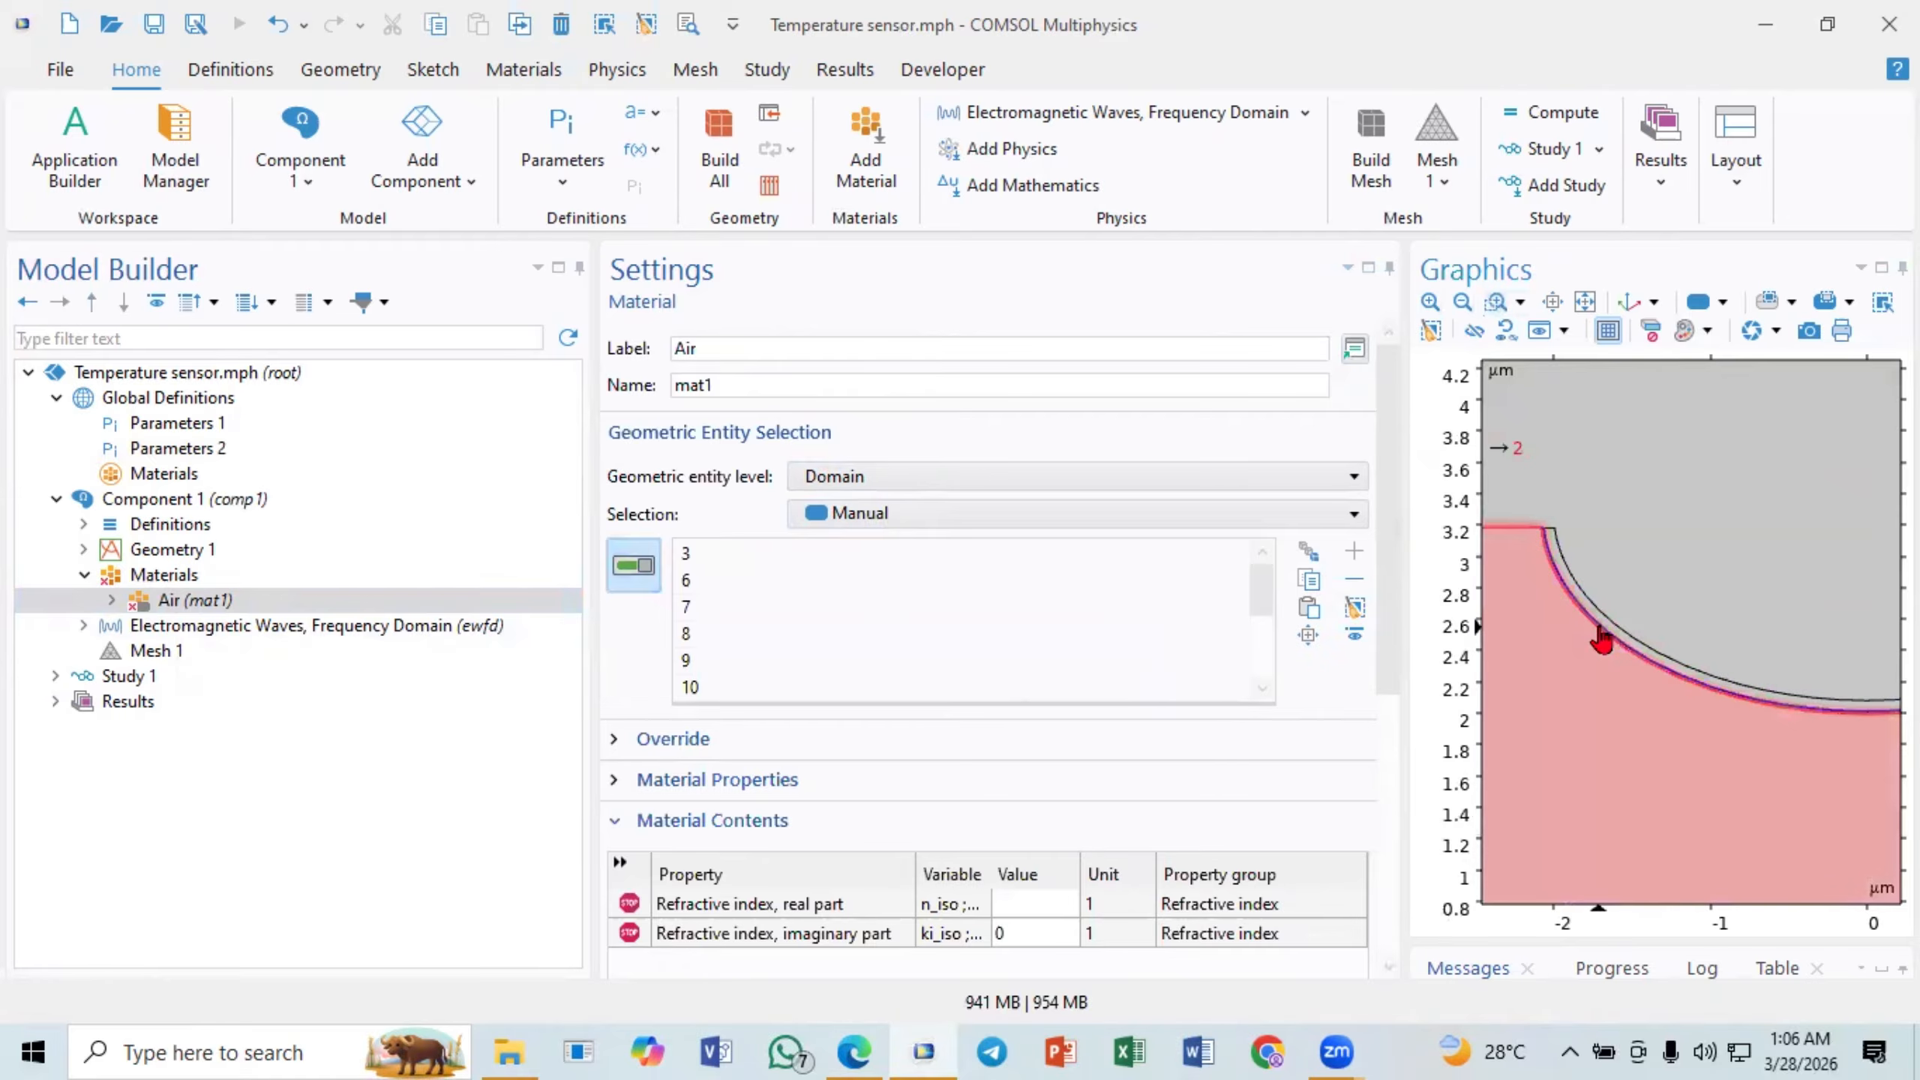
left_click(1585, 301)
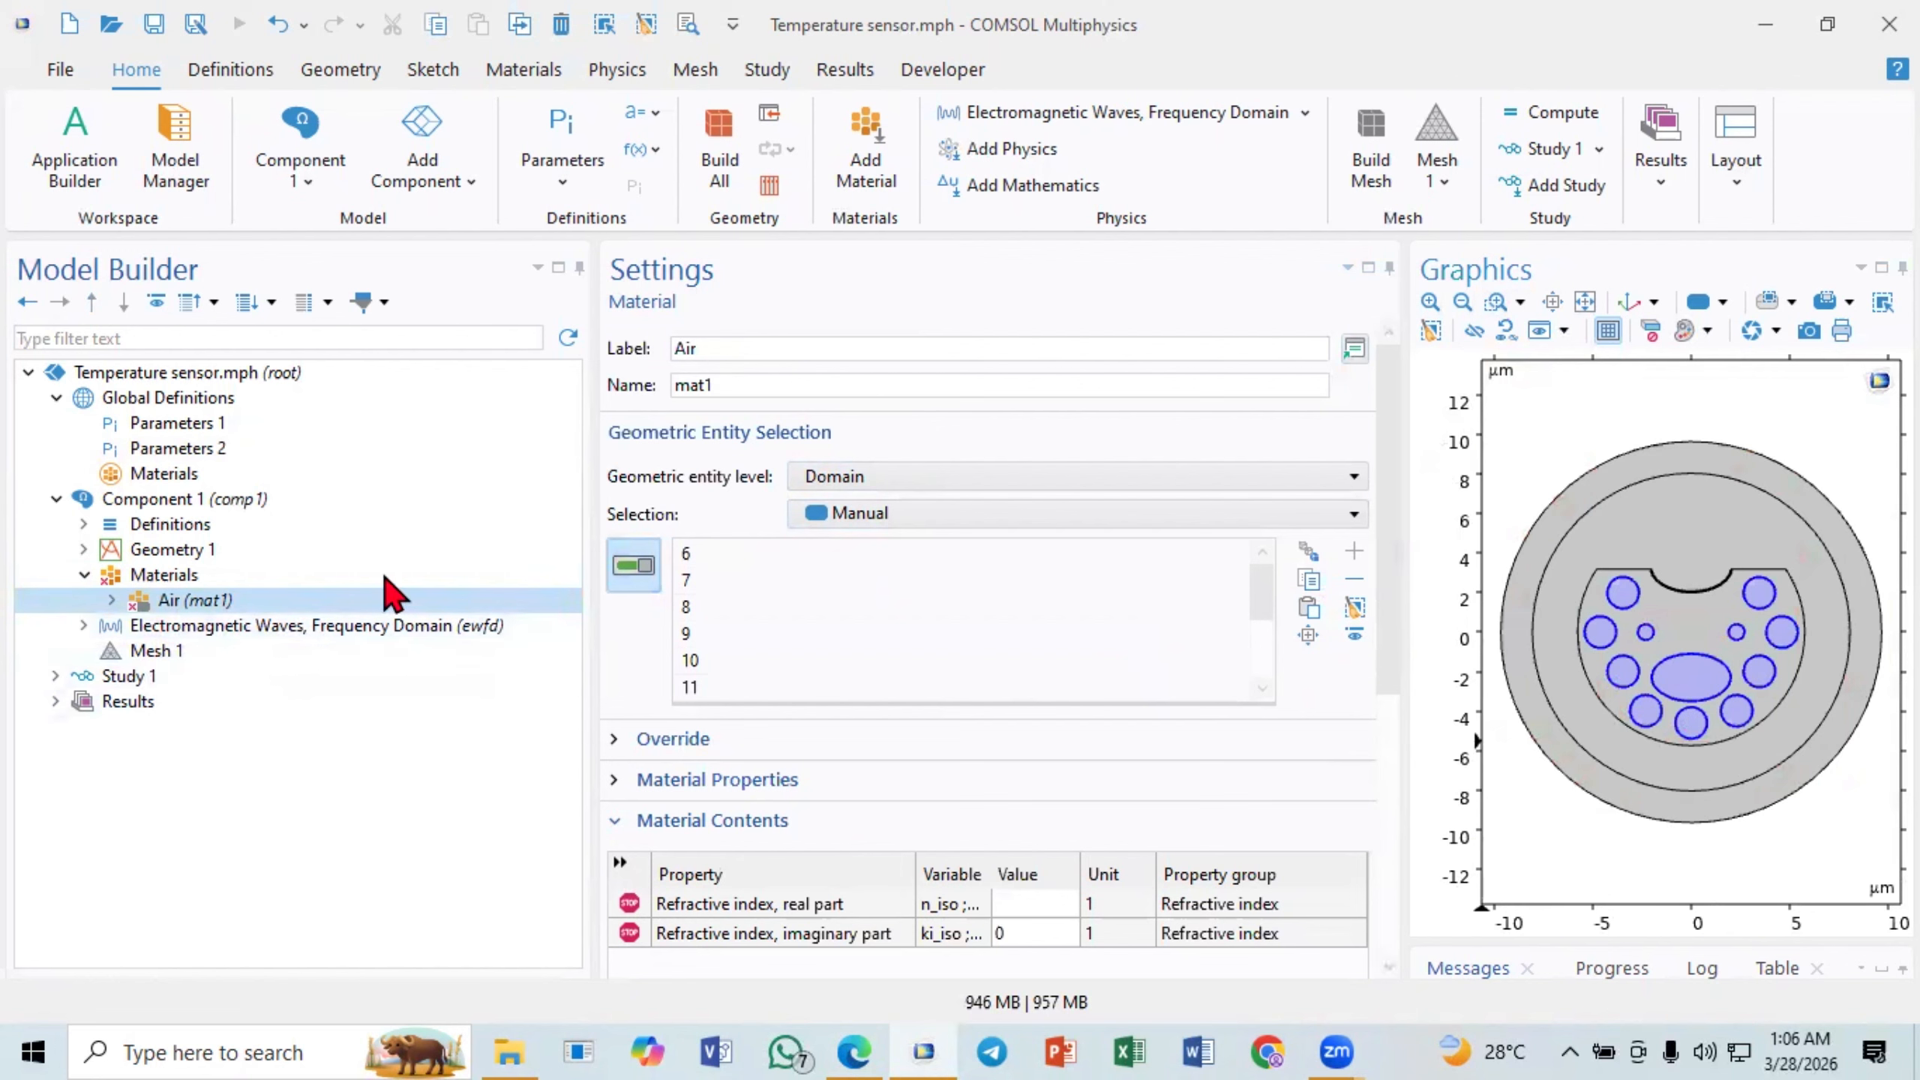
- Set the real part of the Air material's refractive index to 1
left_click(1058, 905)
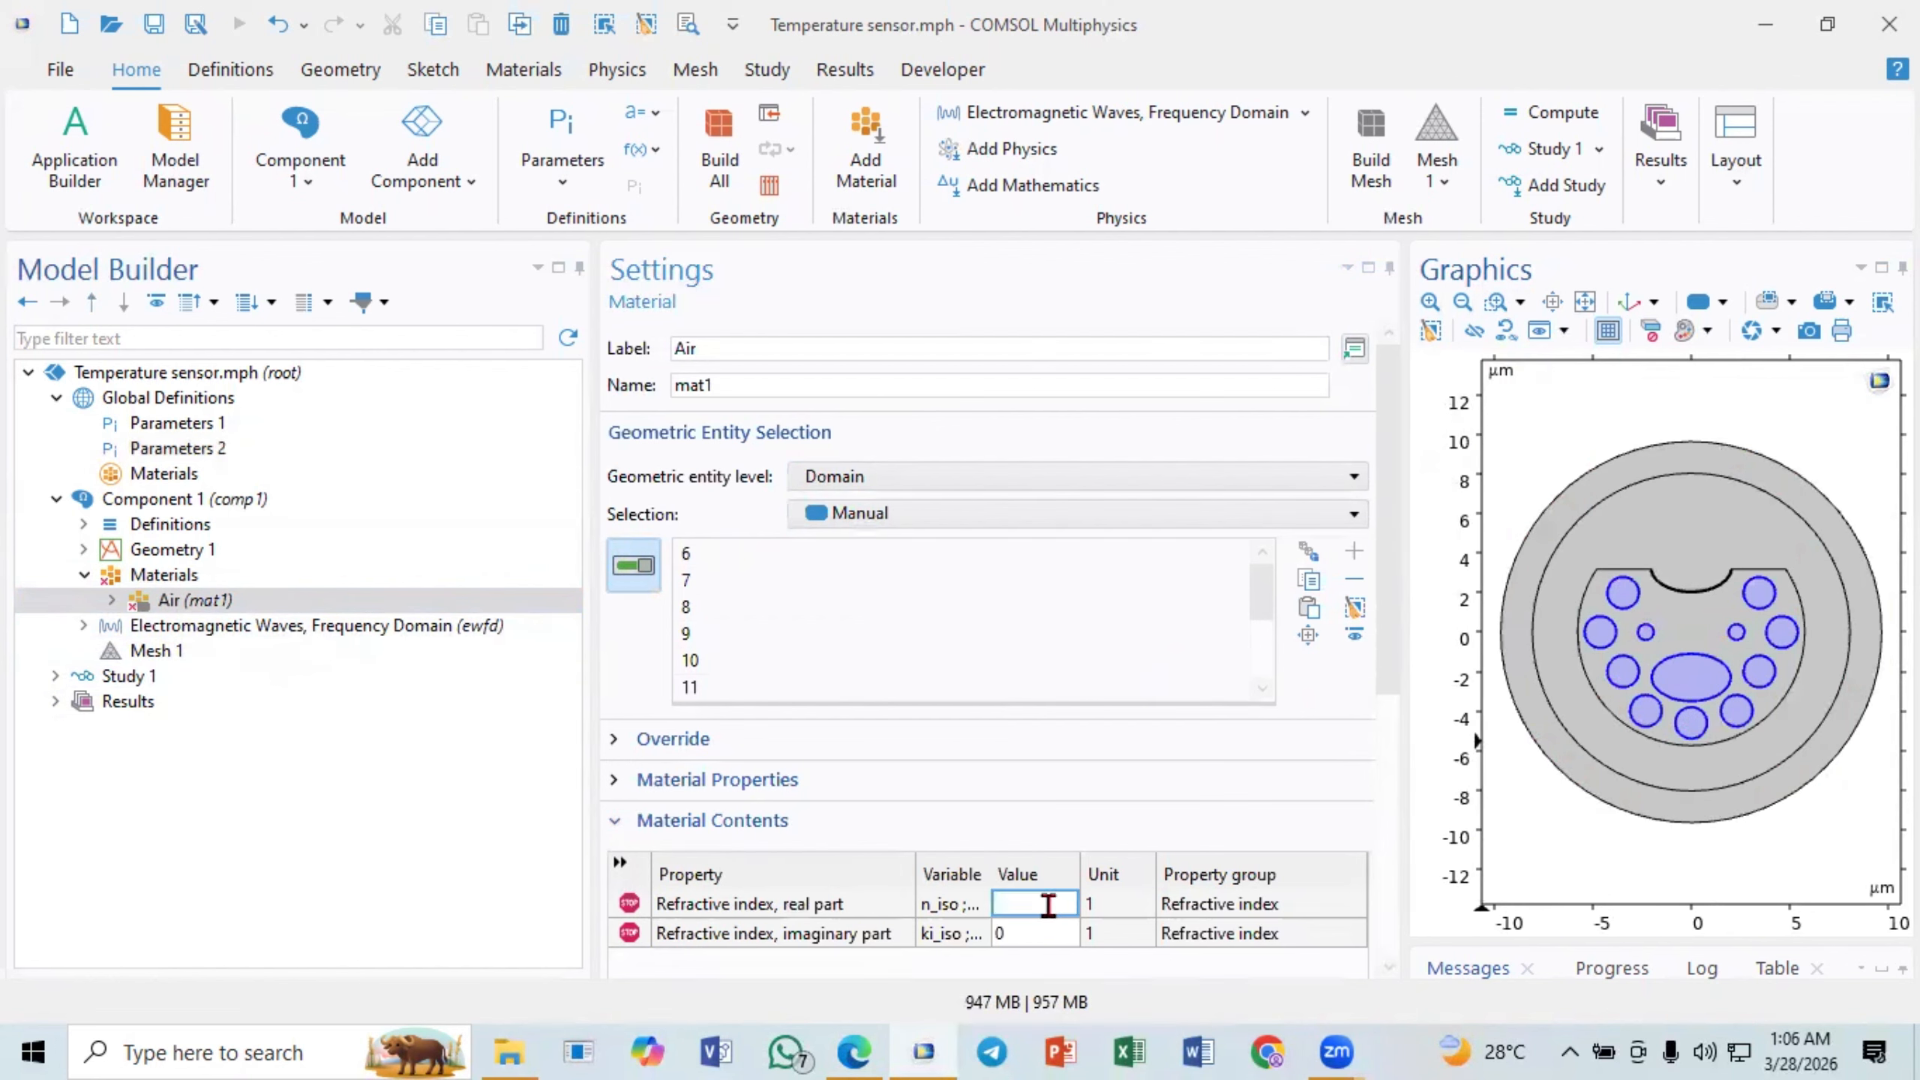
type("1")
left_click(1029, 935)
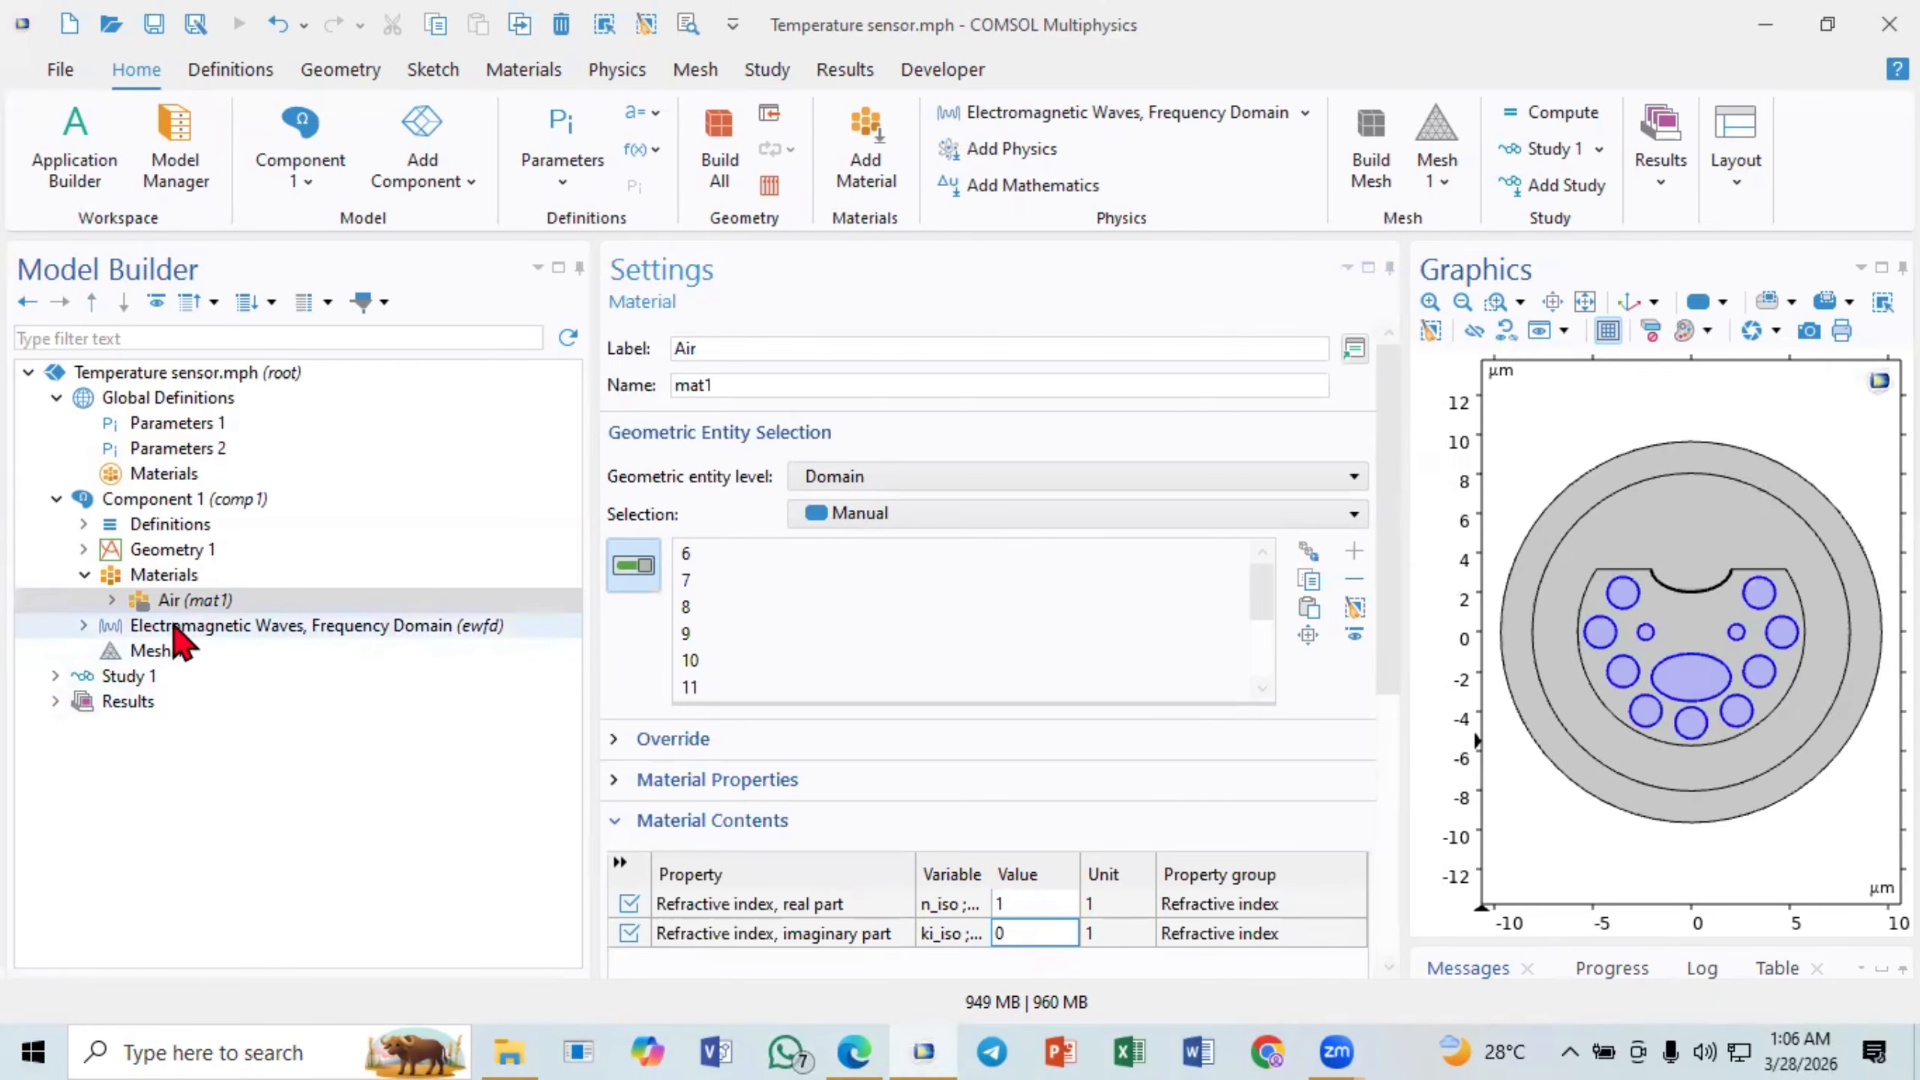
- Add a second blank material to Component 1 and label it Gold
left_click(168, 582)
right_click(165, 581)
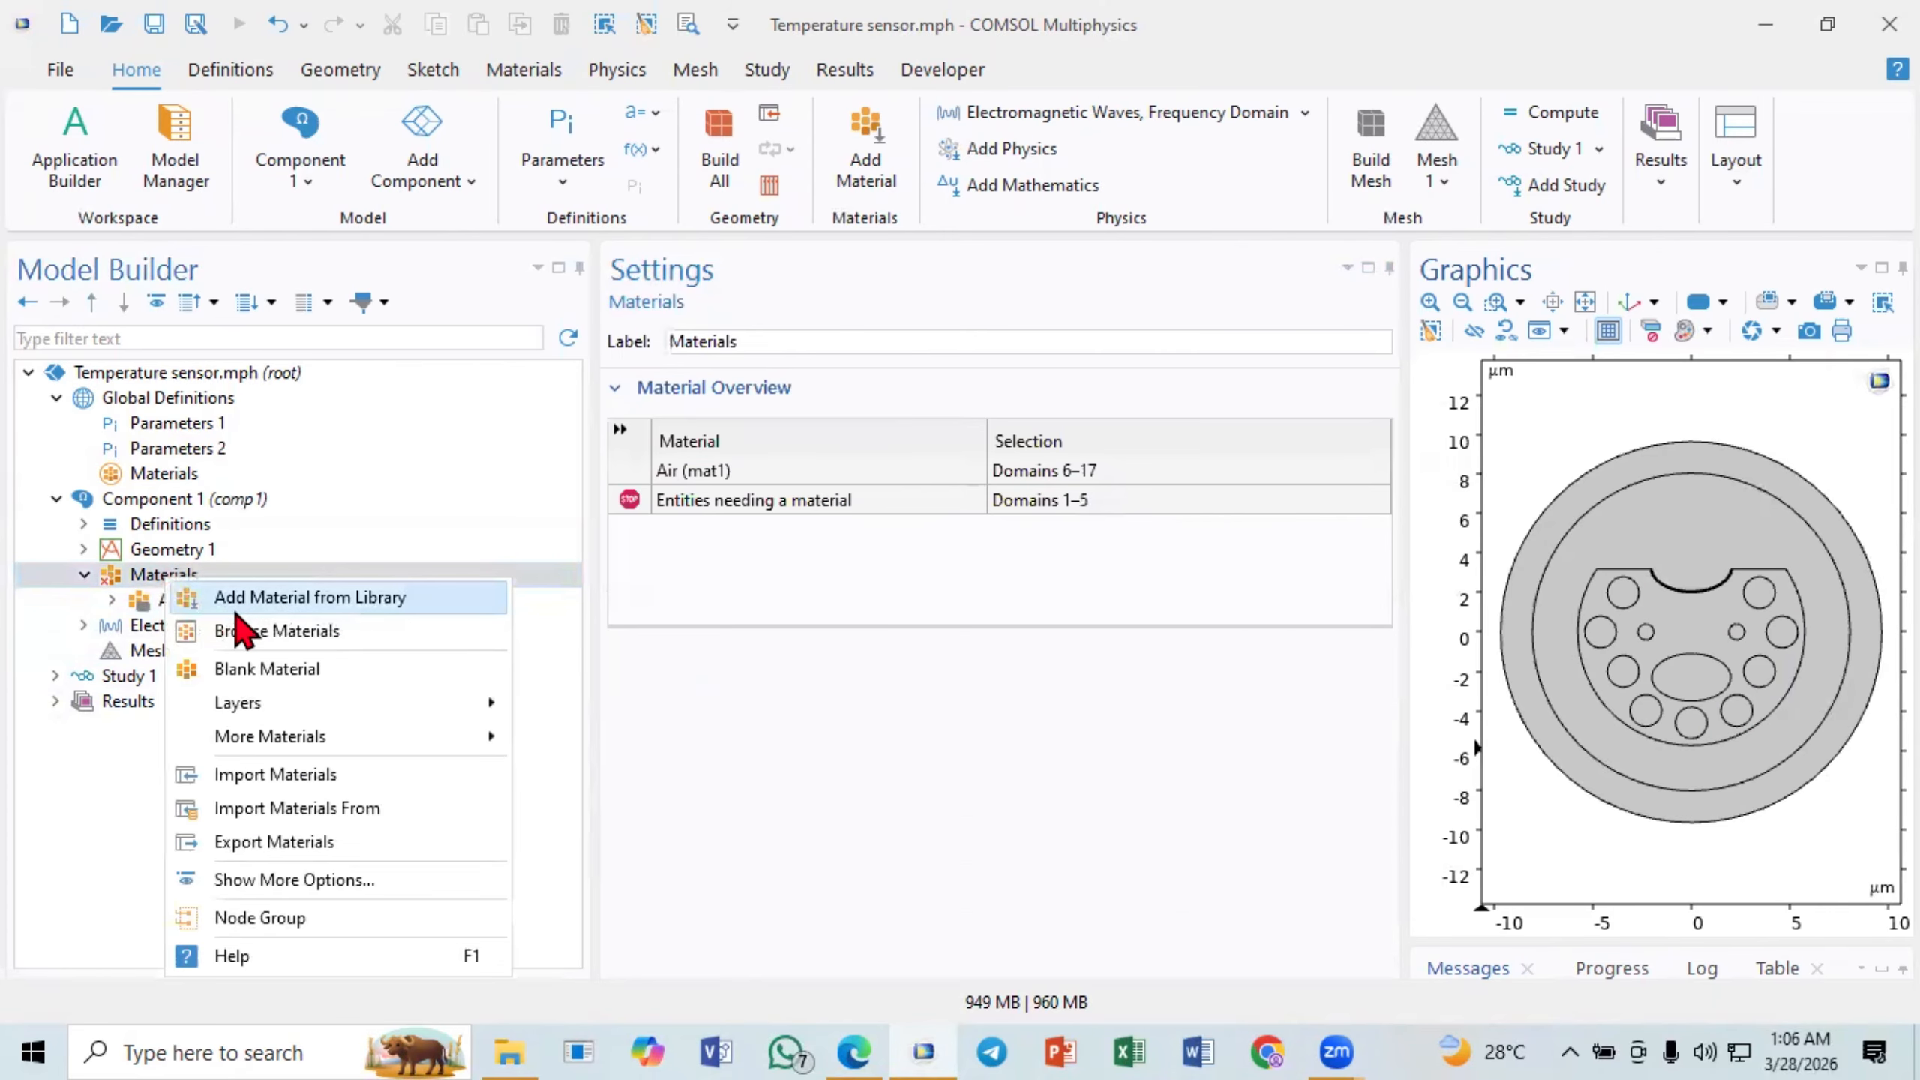
left_click(297, 668)
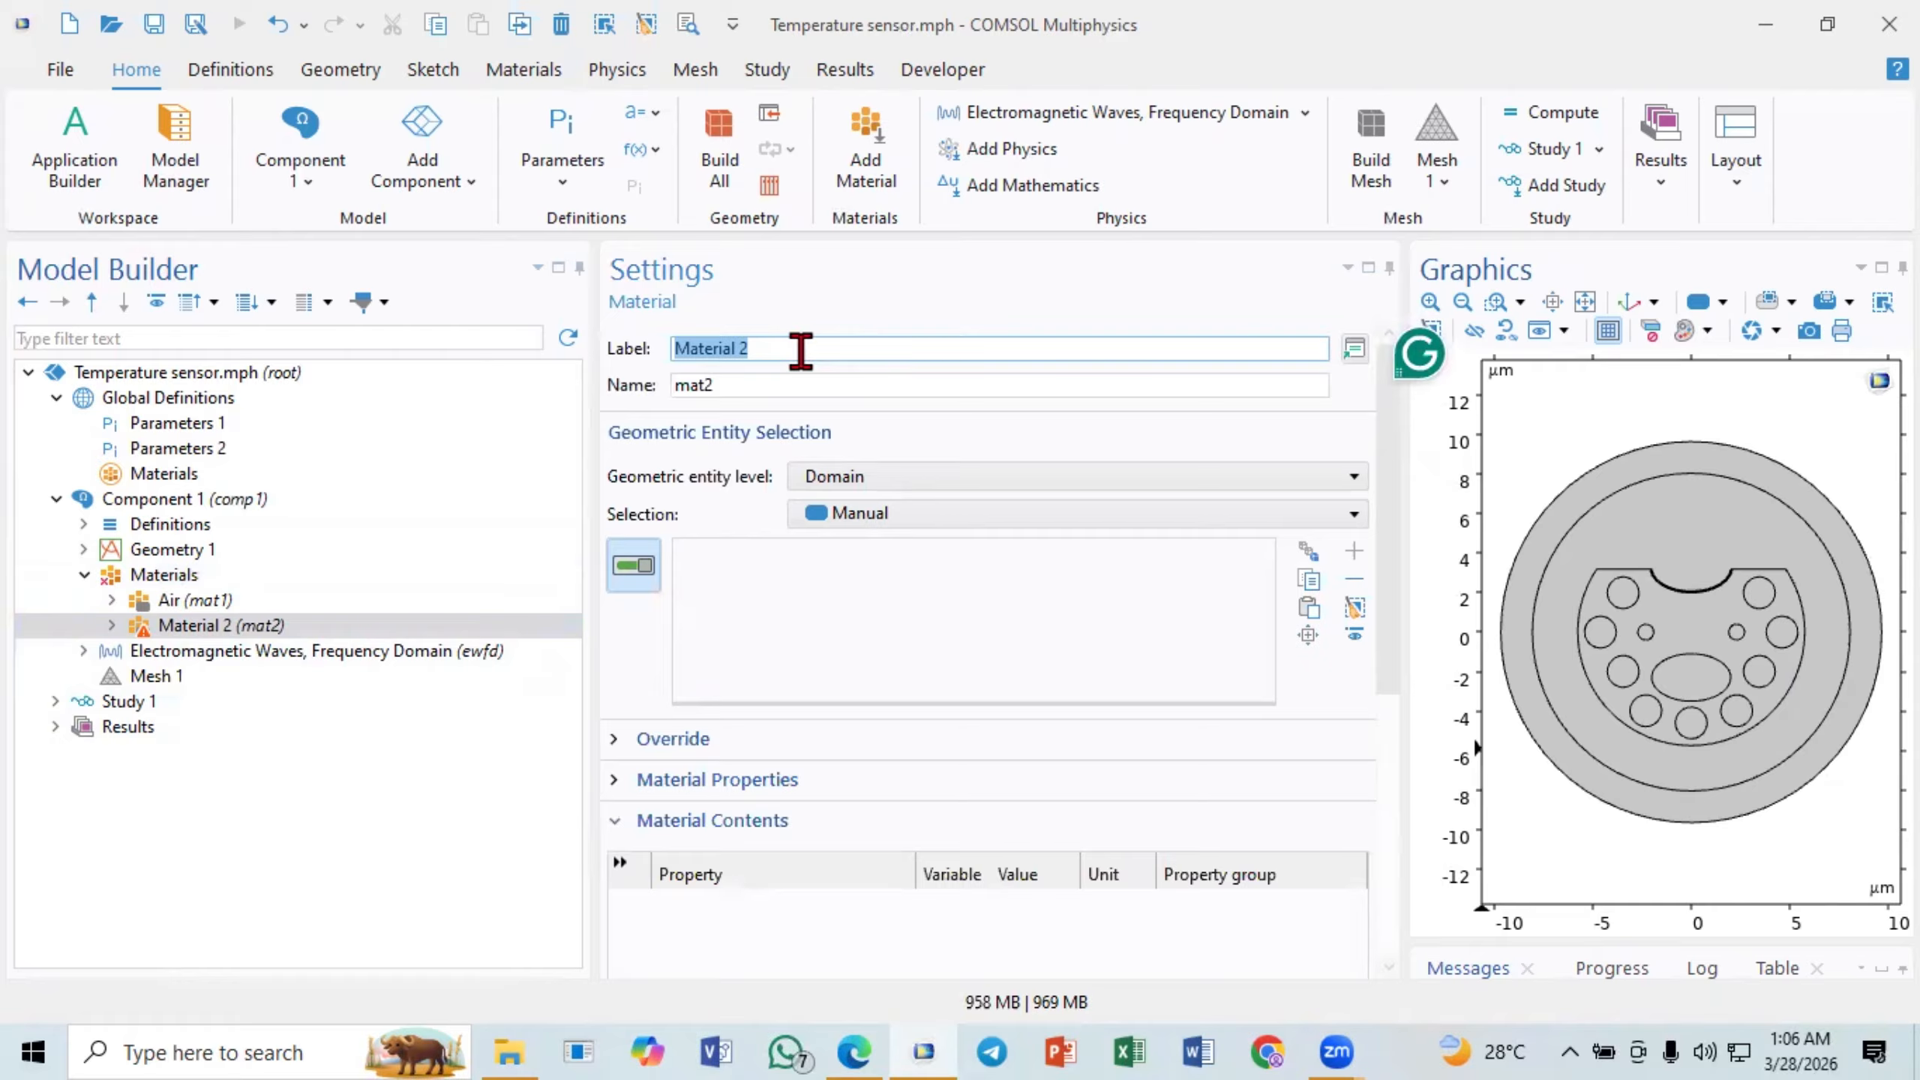
type("Gold")
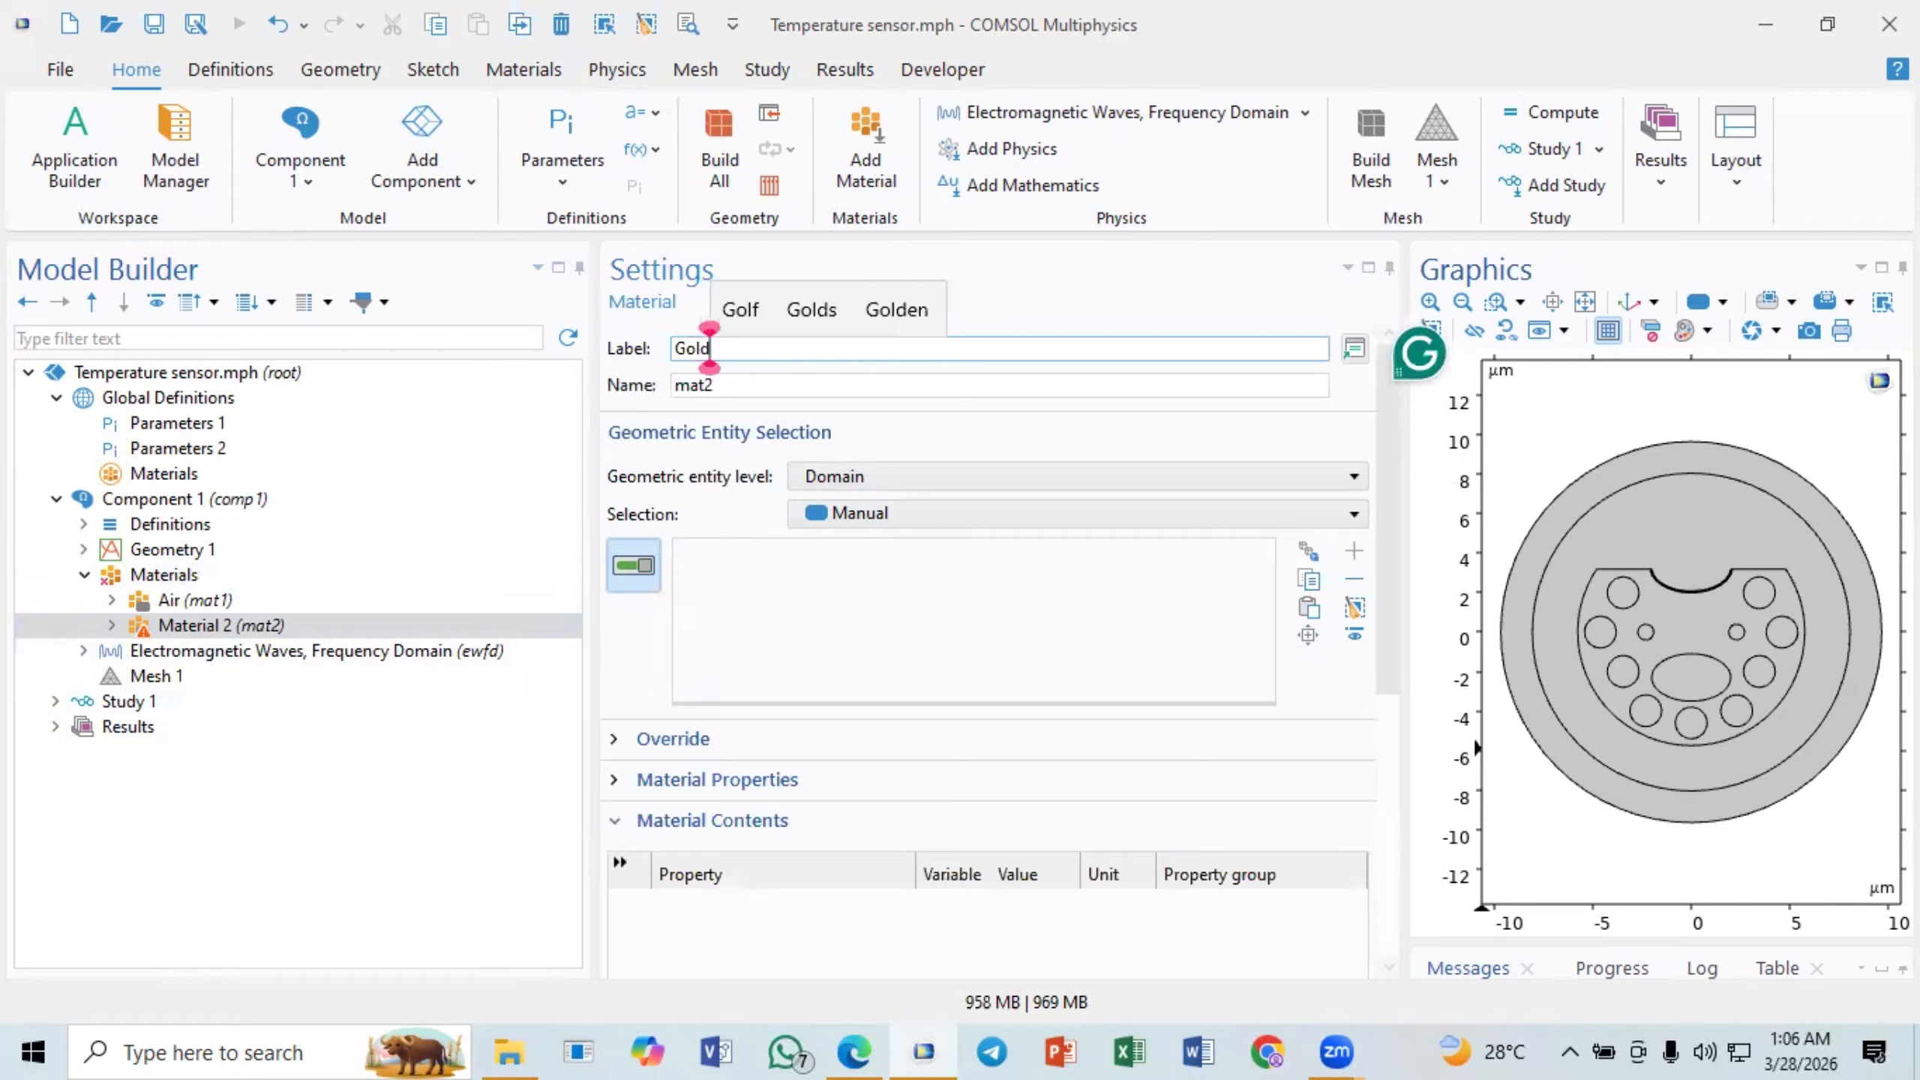
key("Return")
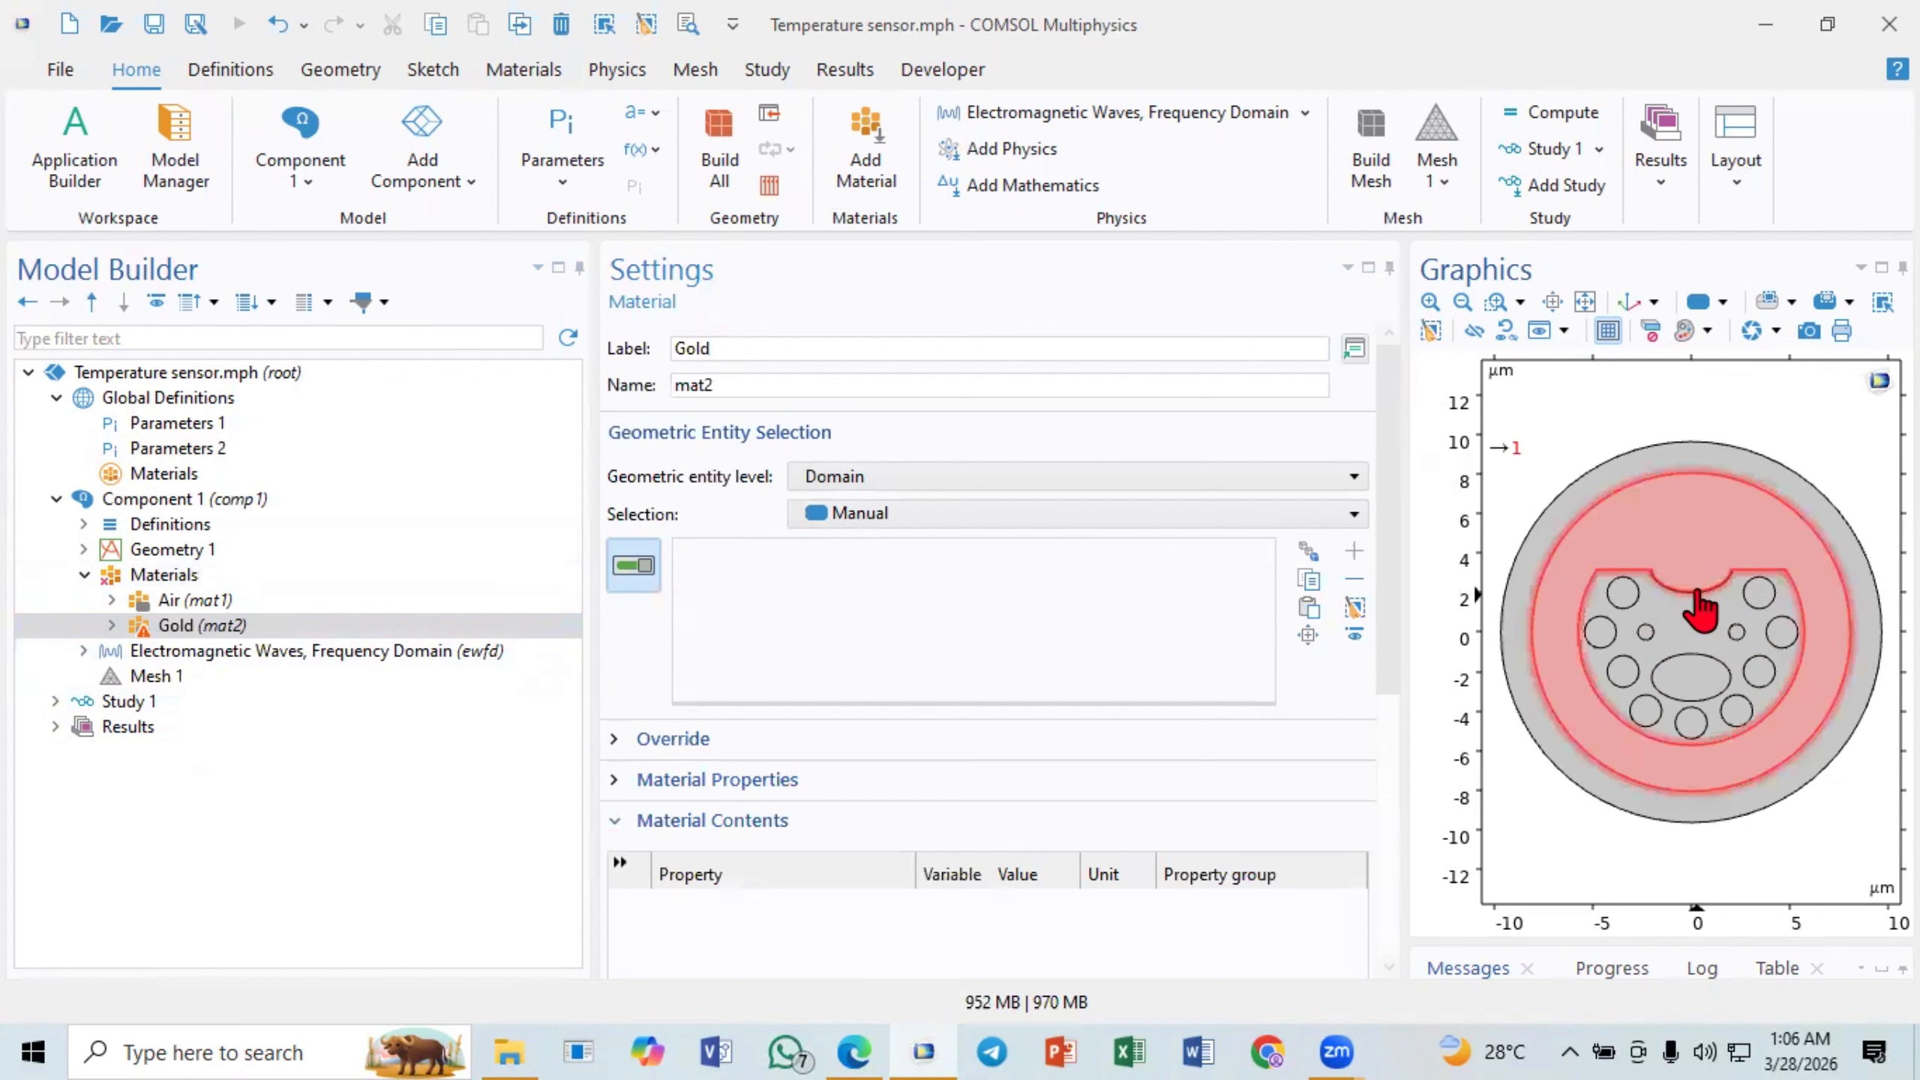
- Assign the Gold material to domain 3, the thin curved layer along the D-shape's upper notch
left_click(1495, 302)
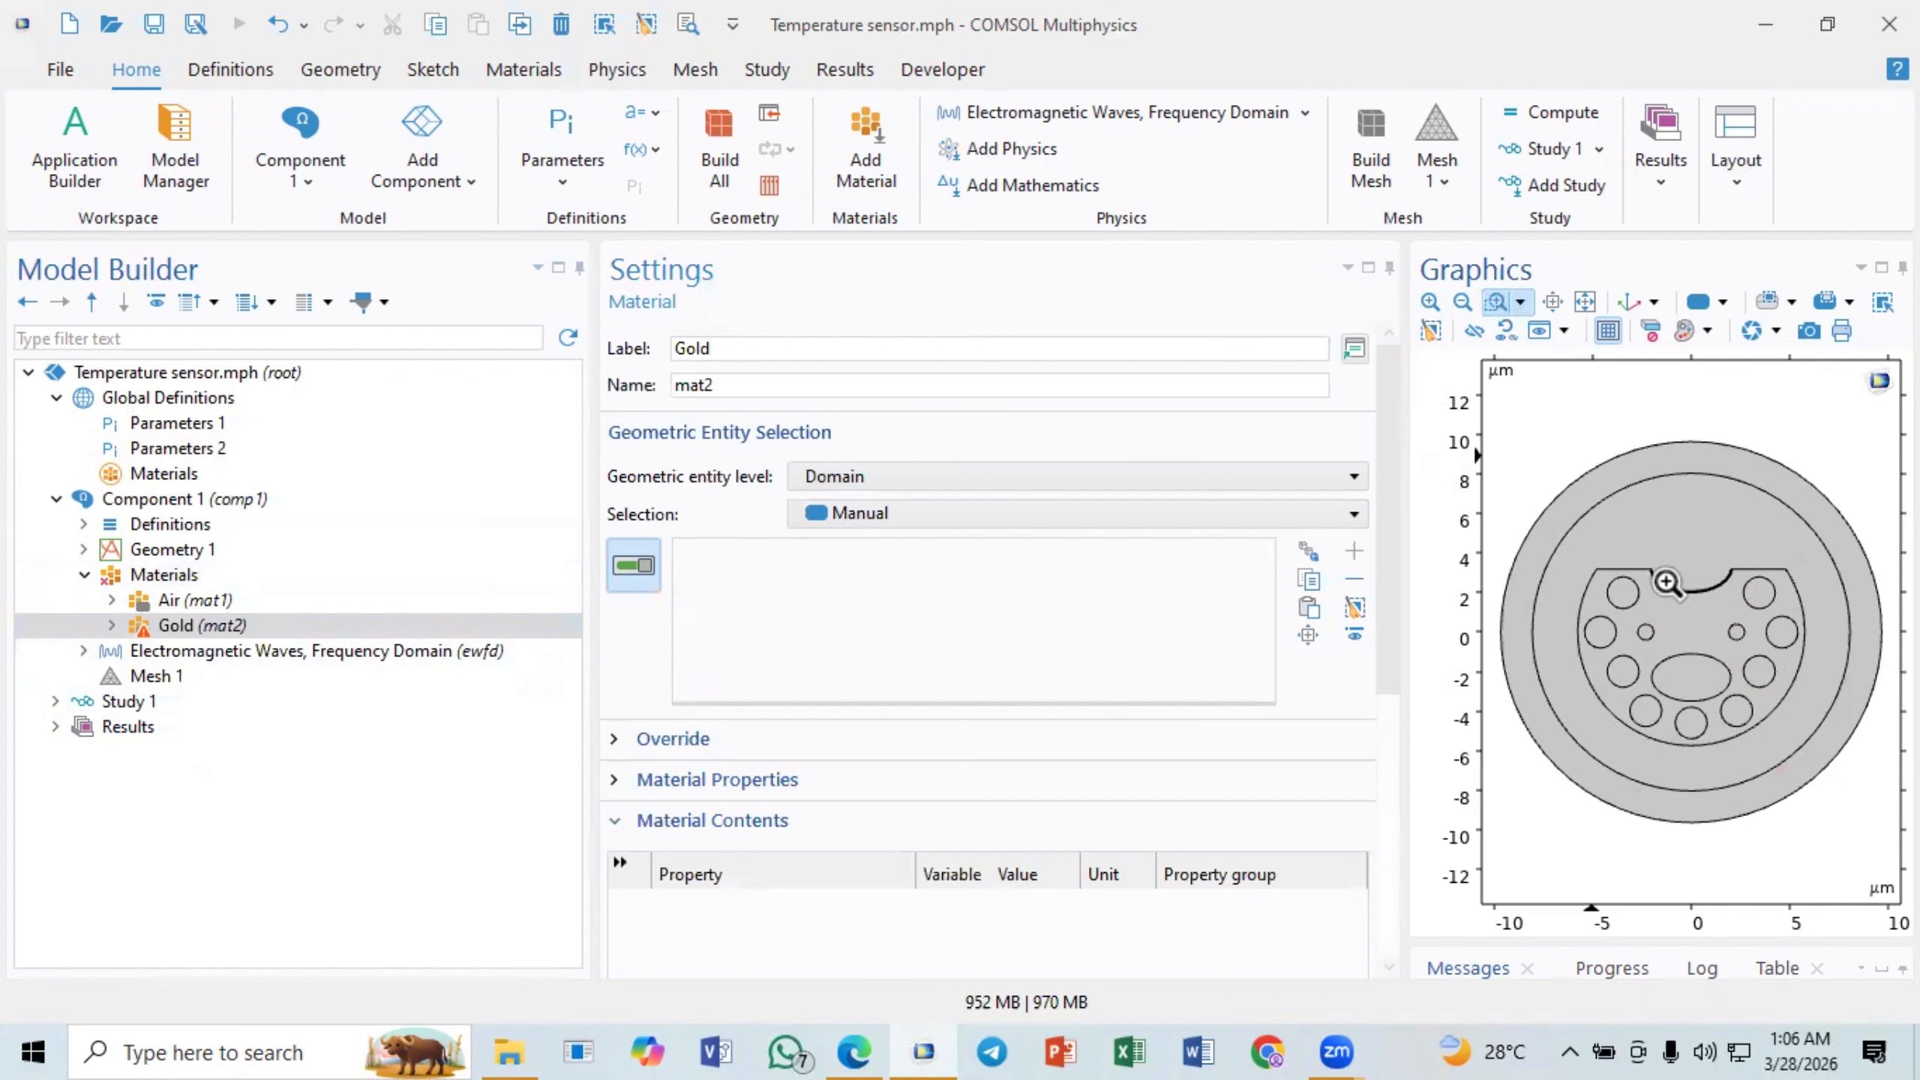
left_click_drag(1666, 582, 1693, 621)
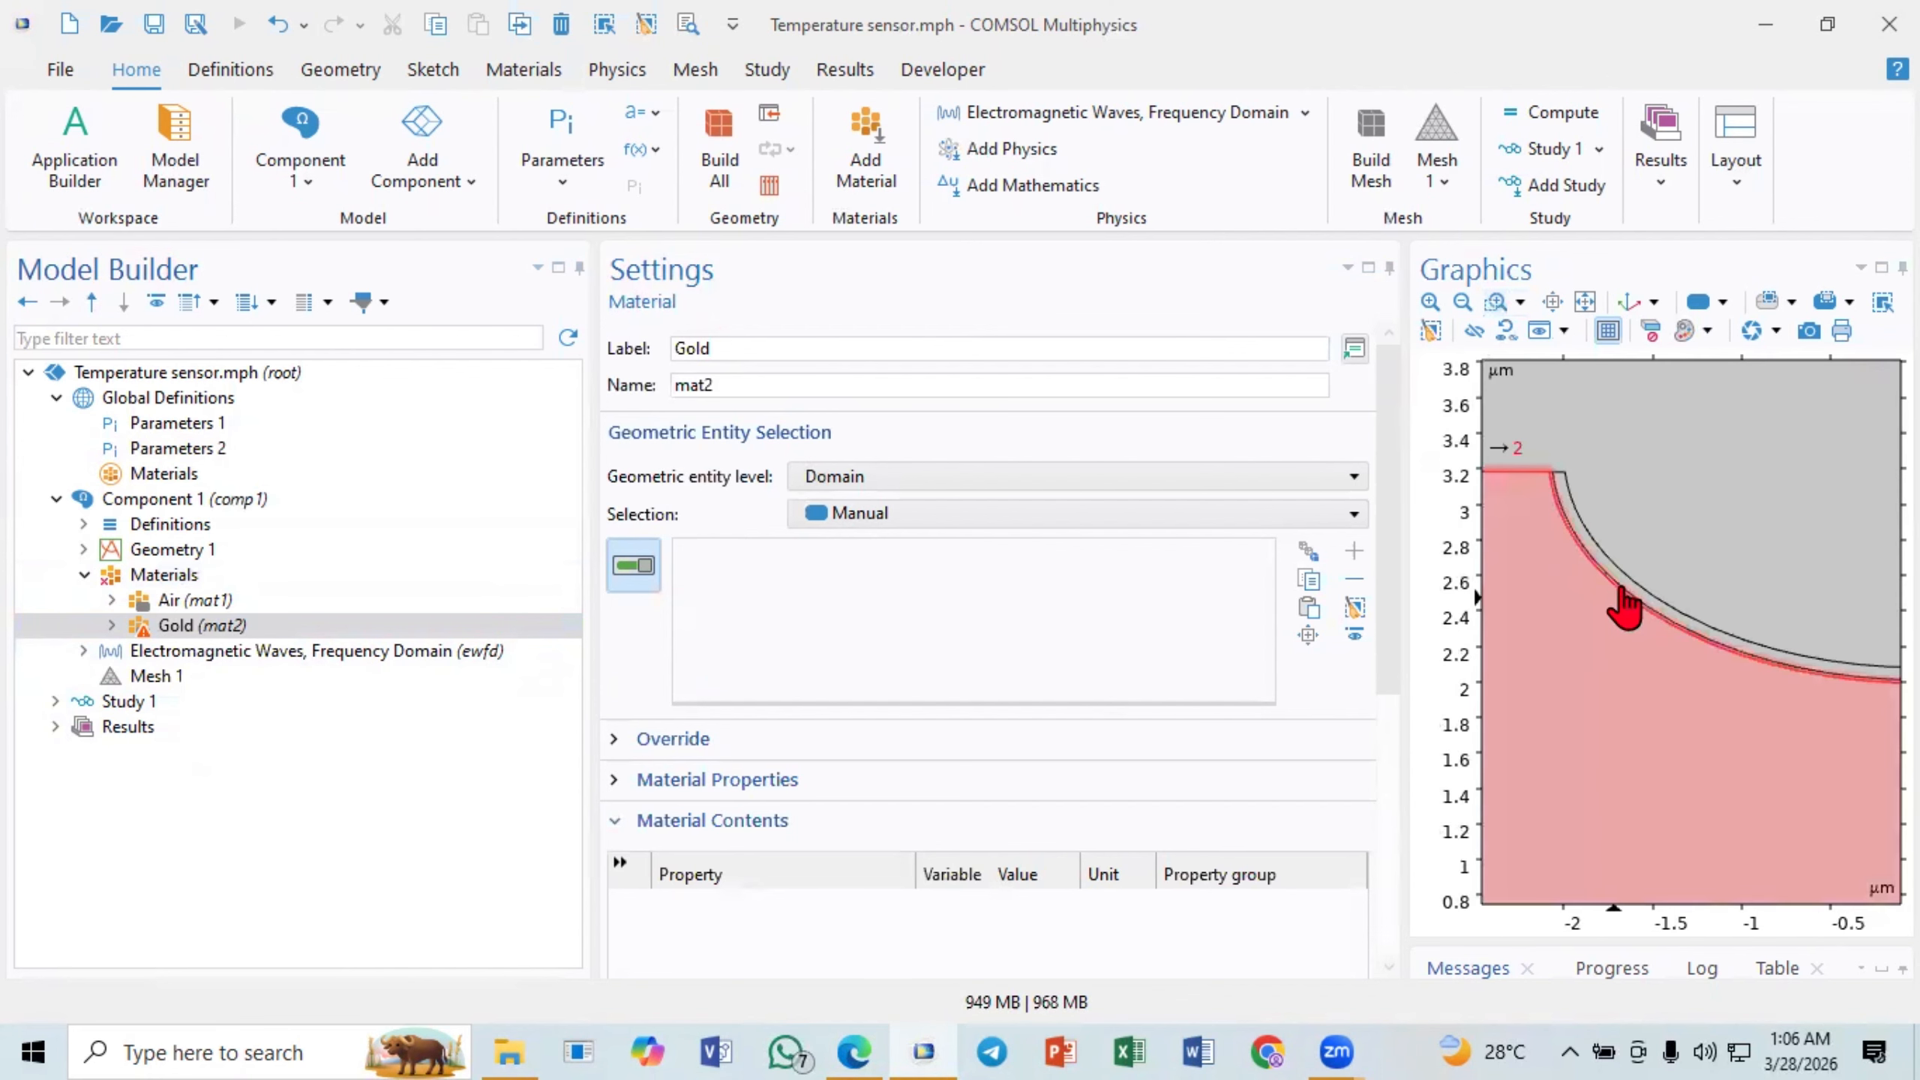
left_click(1618, 591)
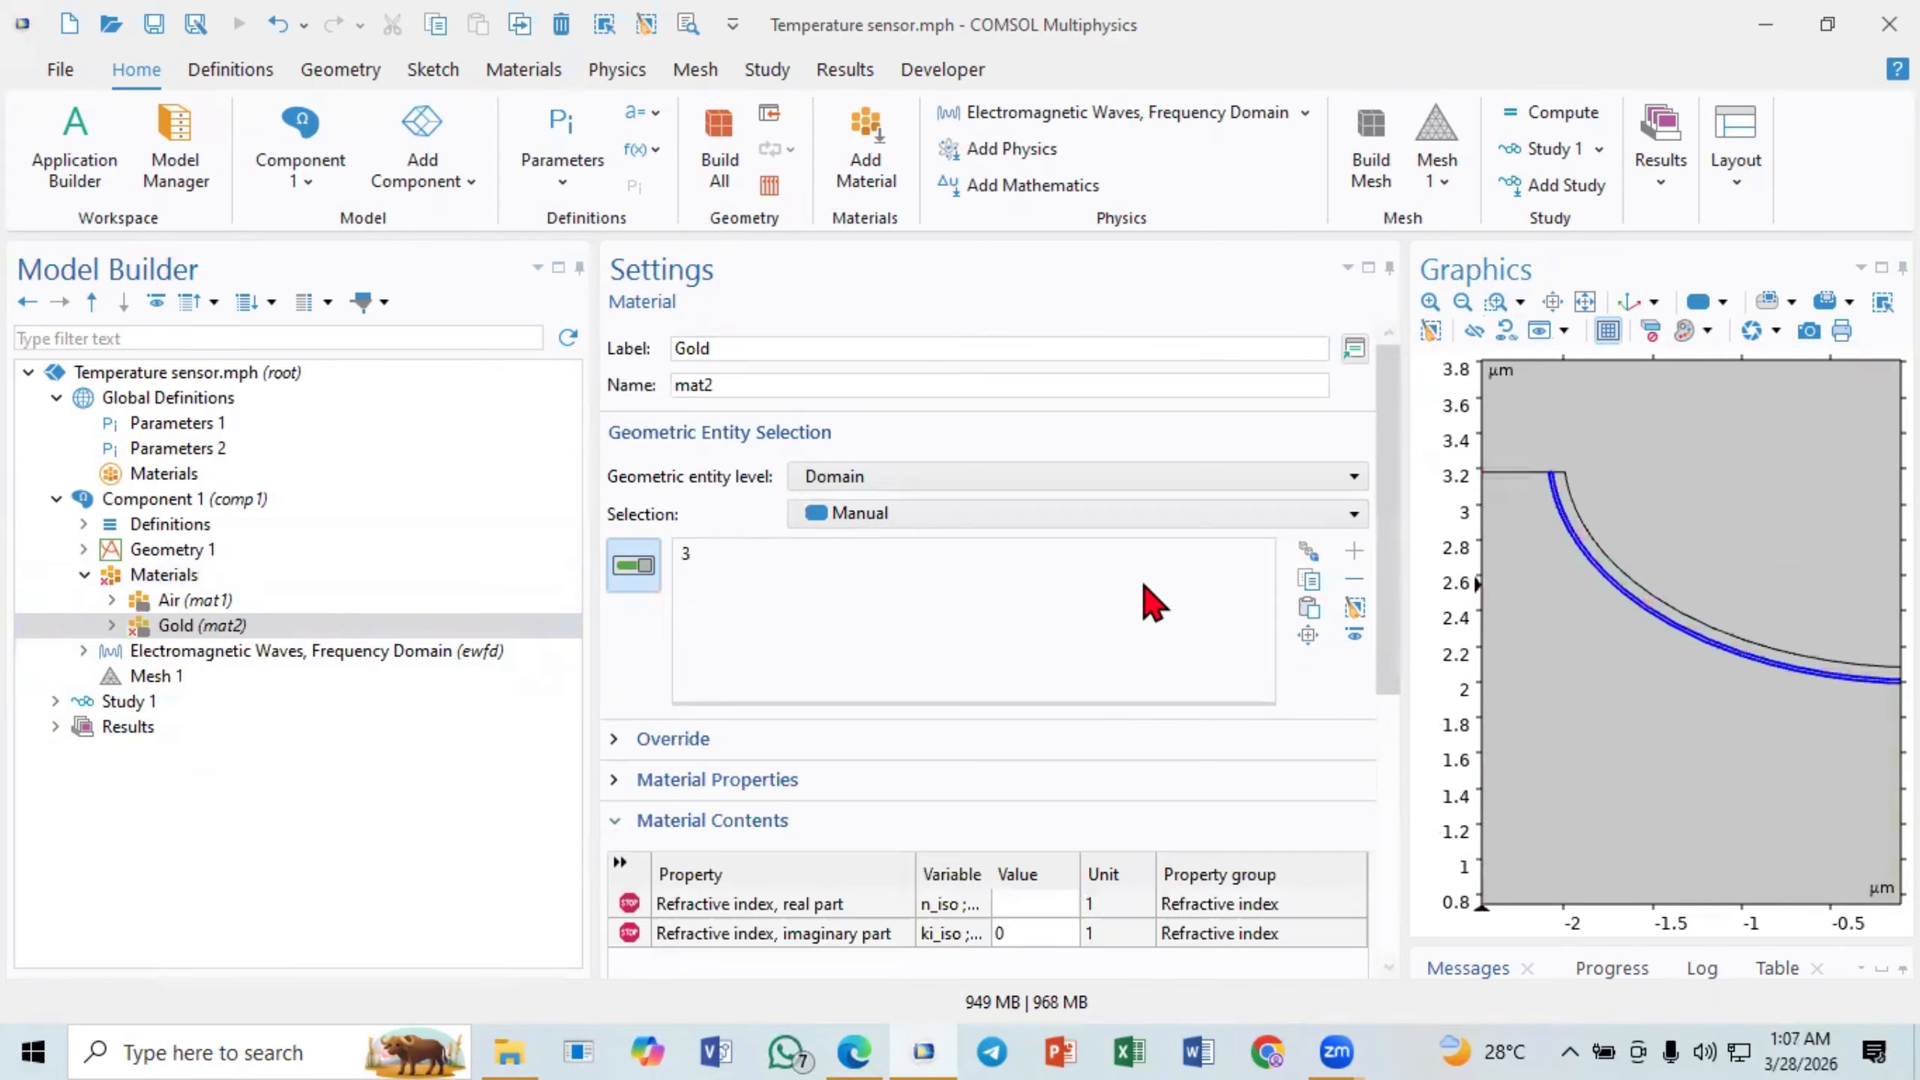
left_click(1585, 303)
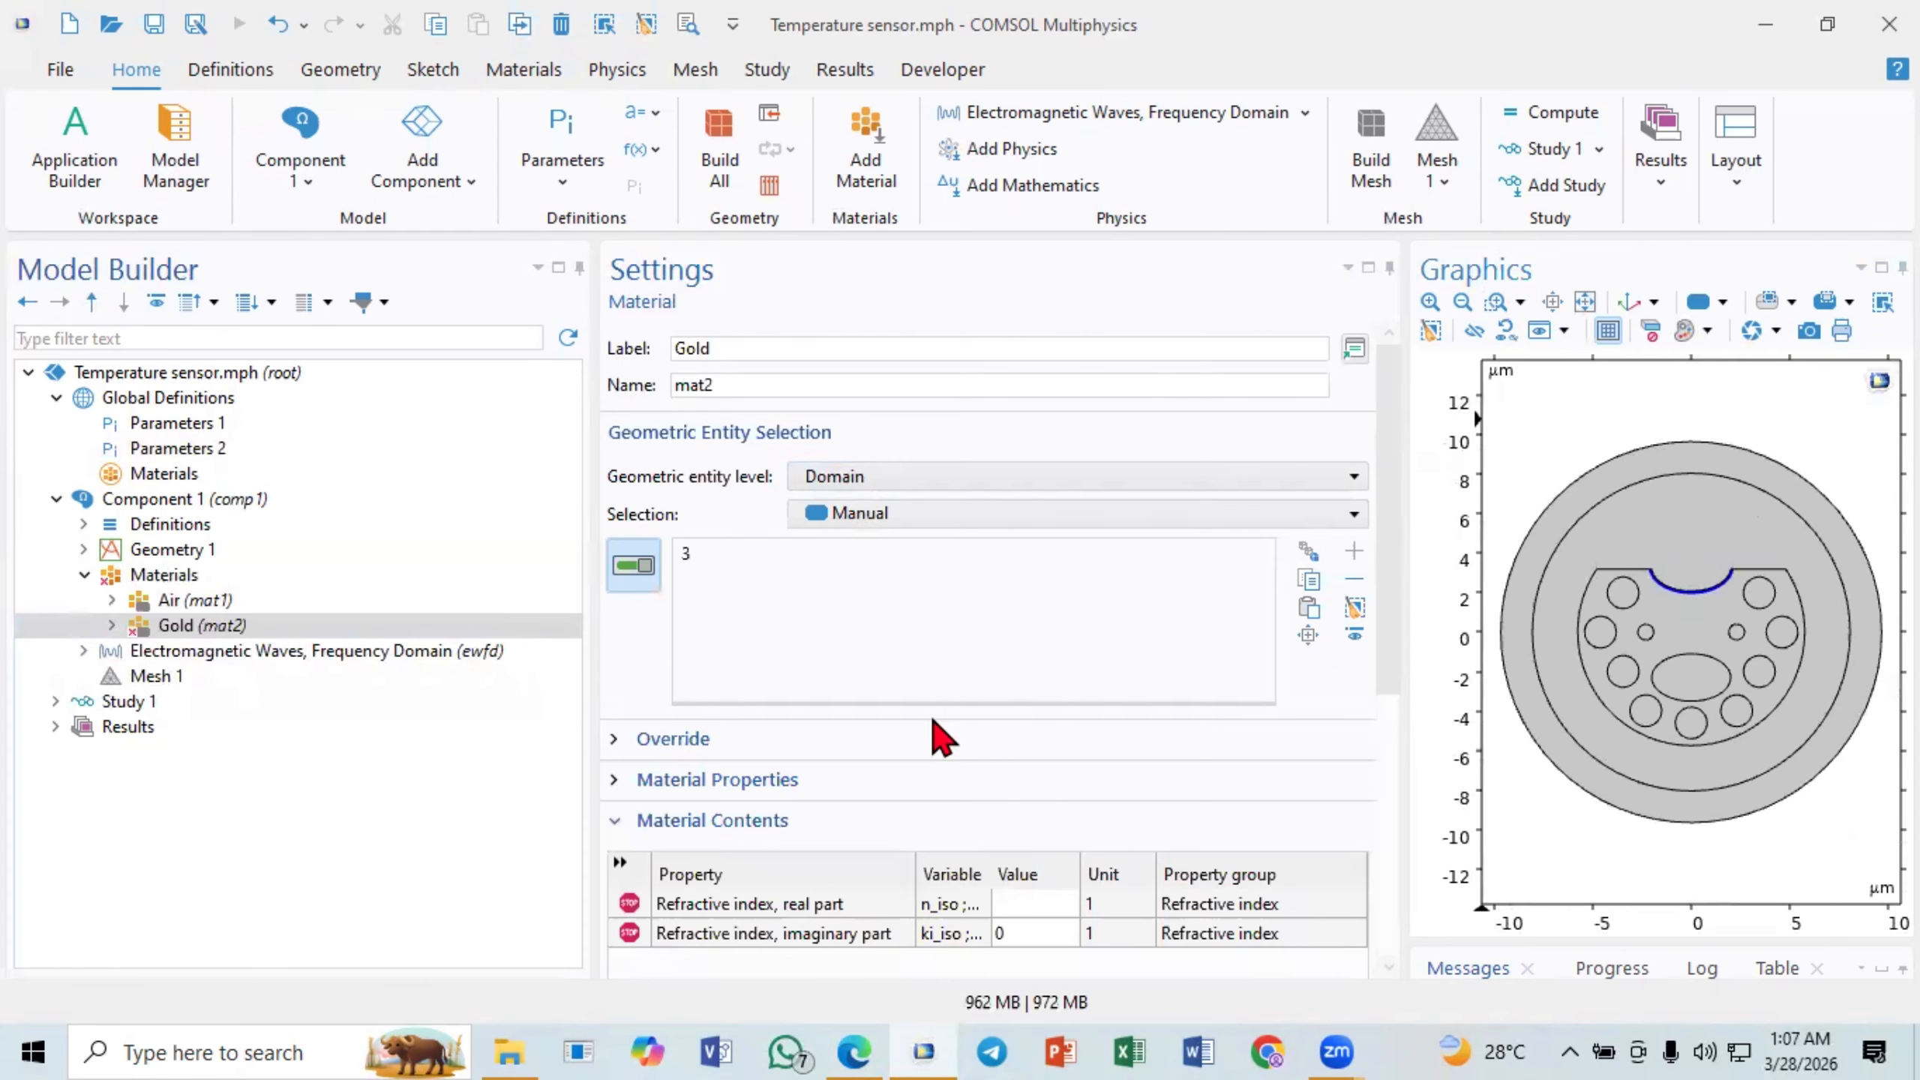
- Set the Gold material's refractive index to nau for the real part and kau for the imaginary part
left_click(1059, 904)
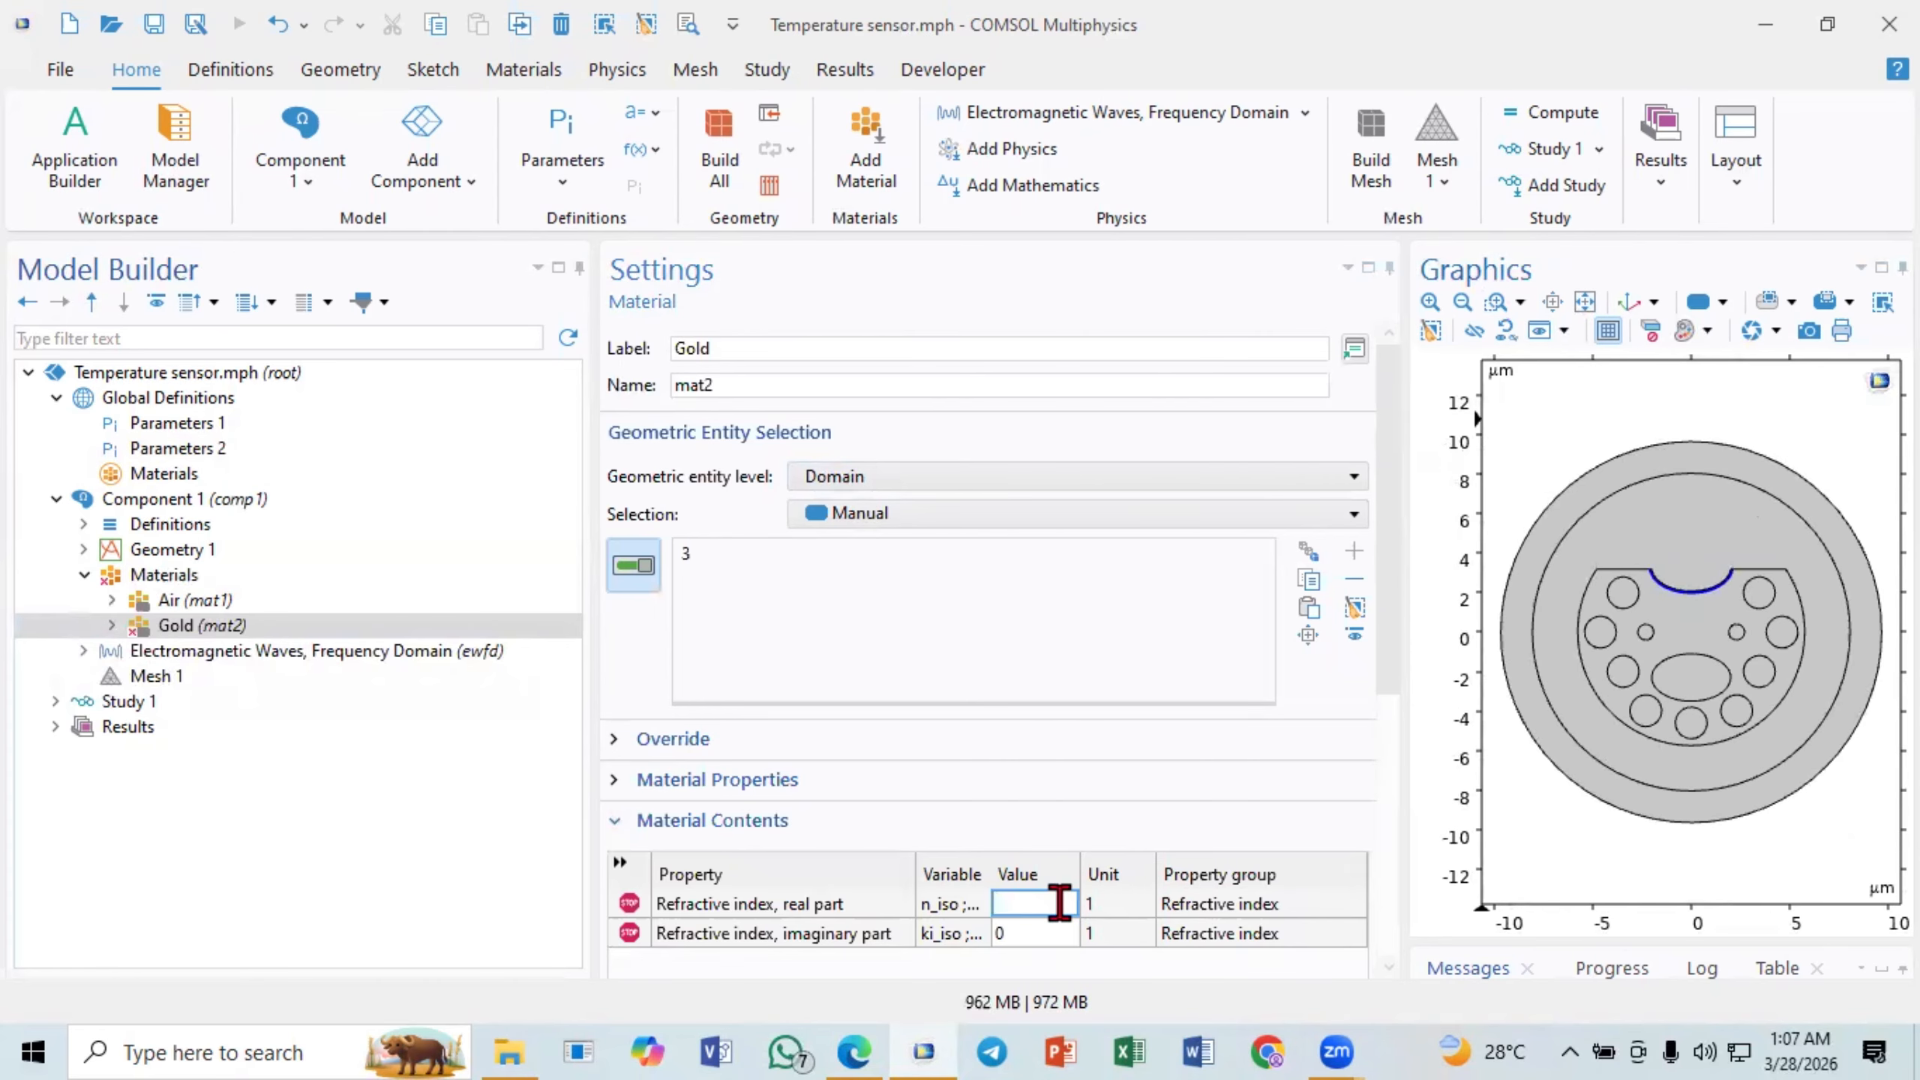
type("nau")
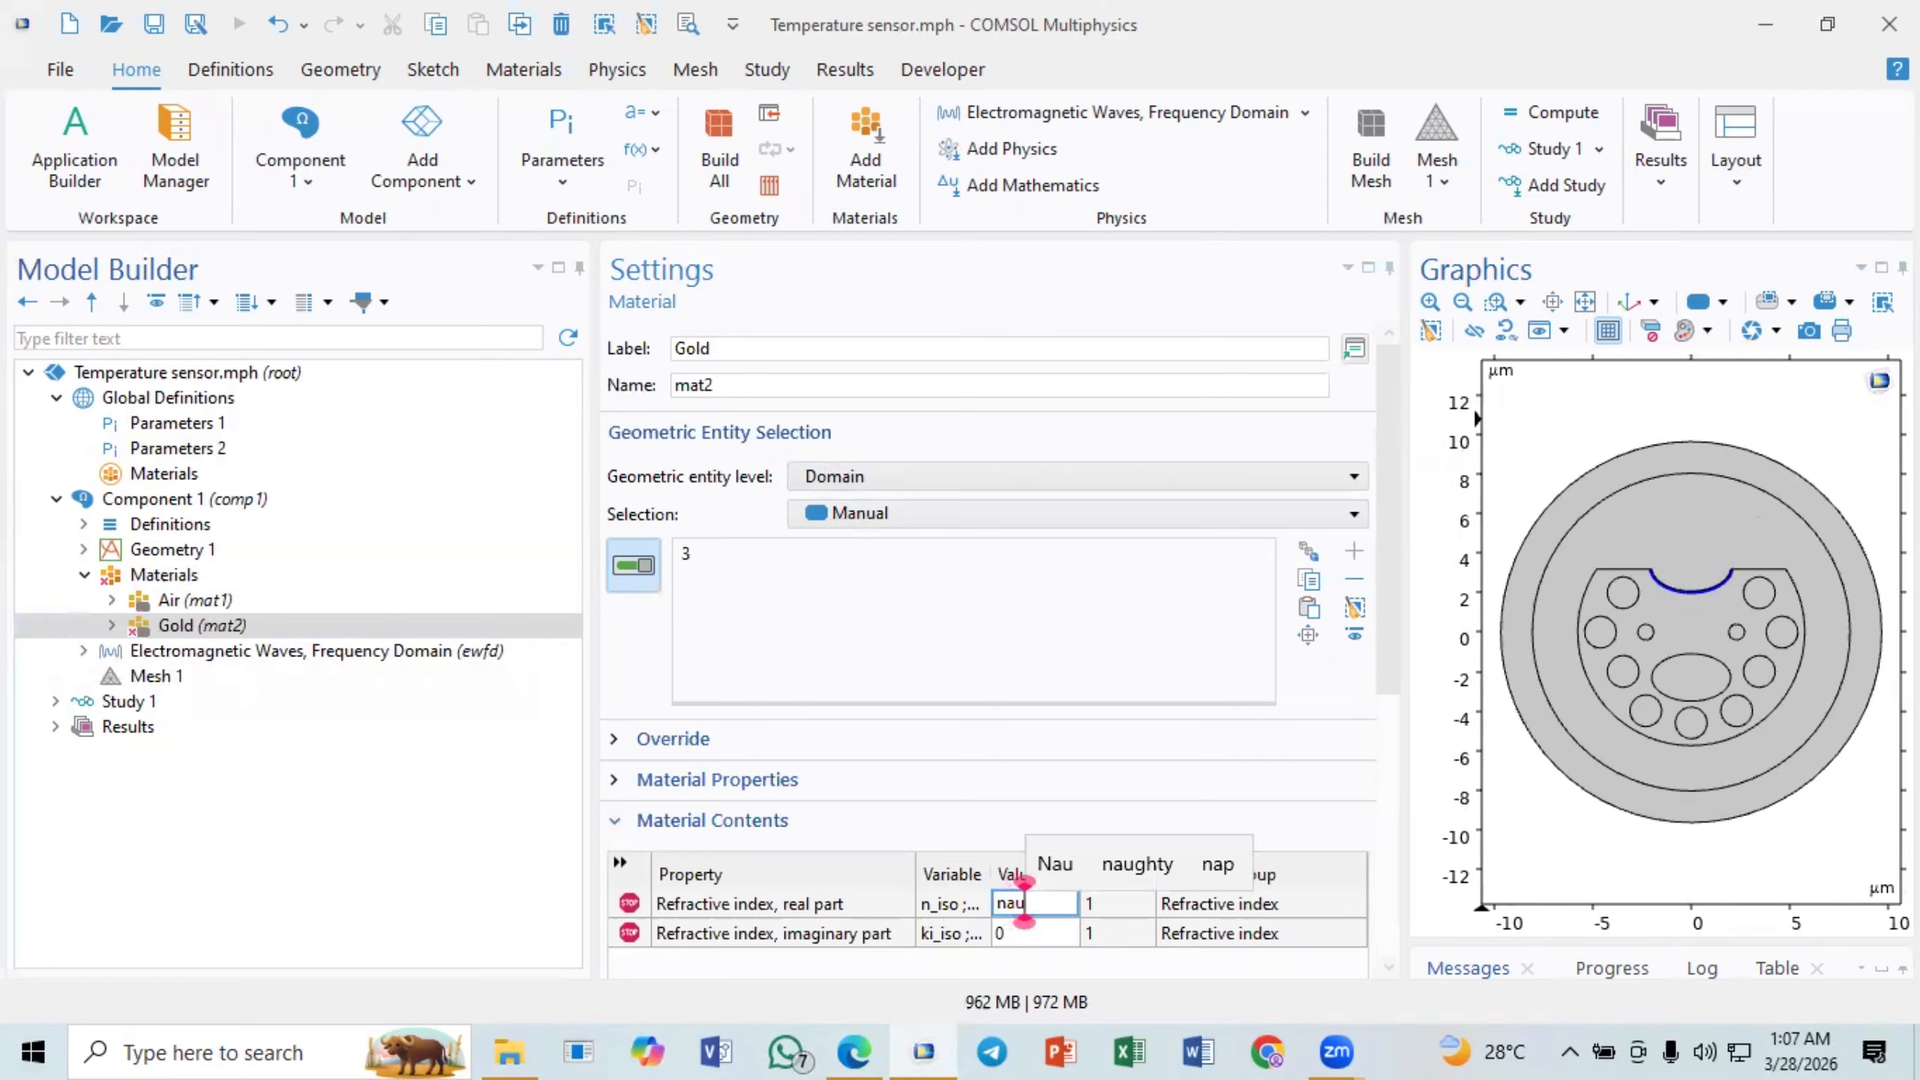
left_click(1073, 933)
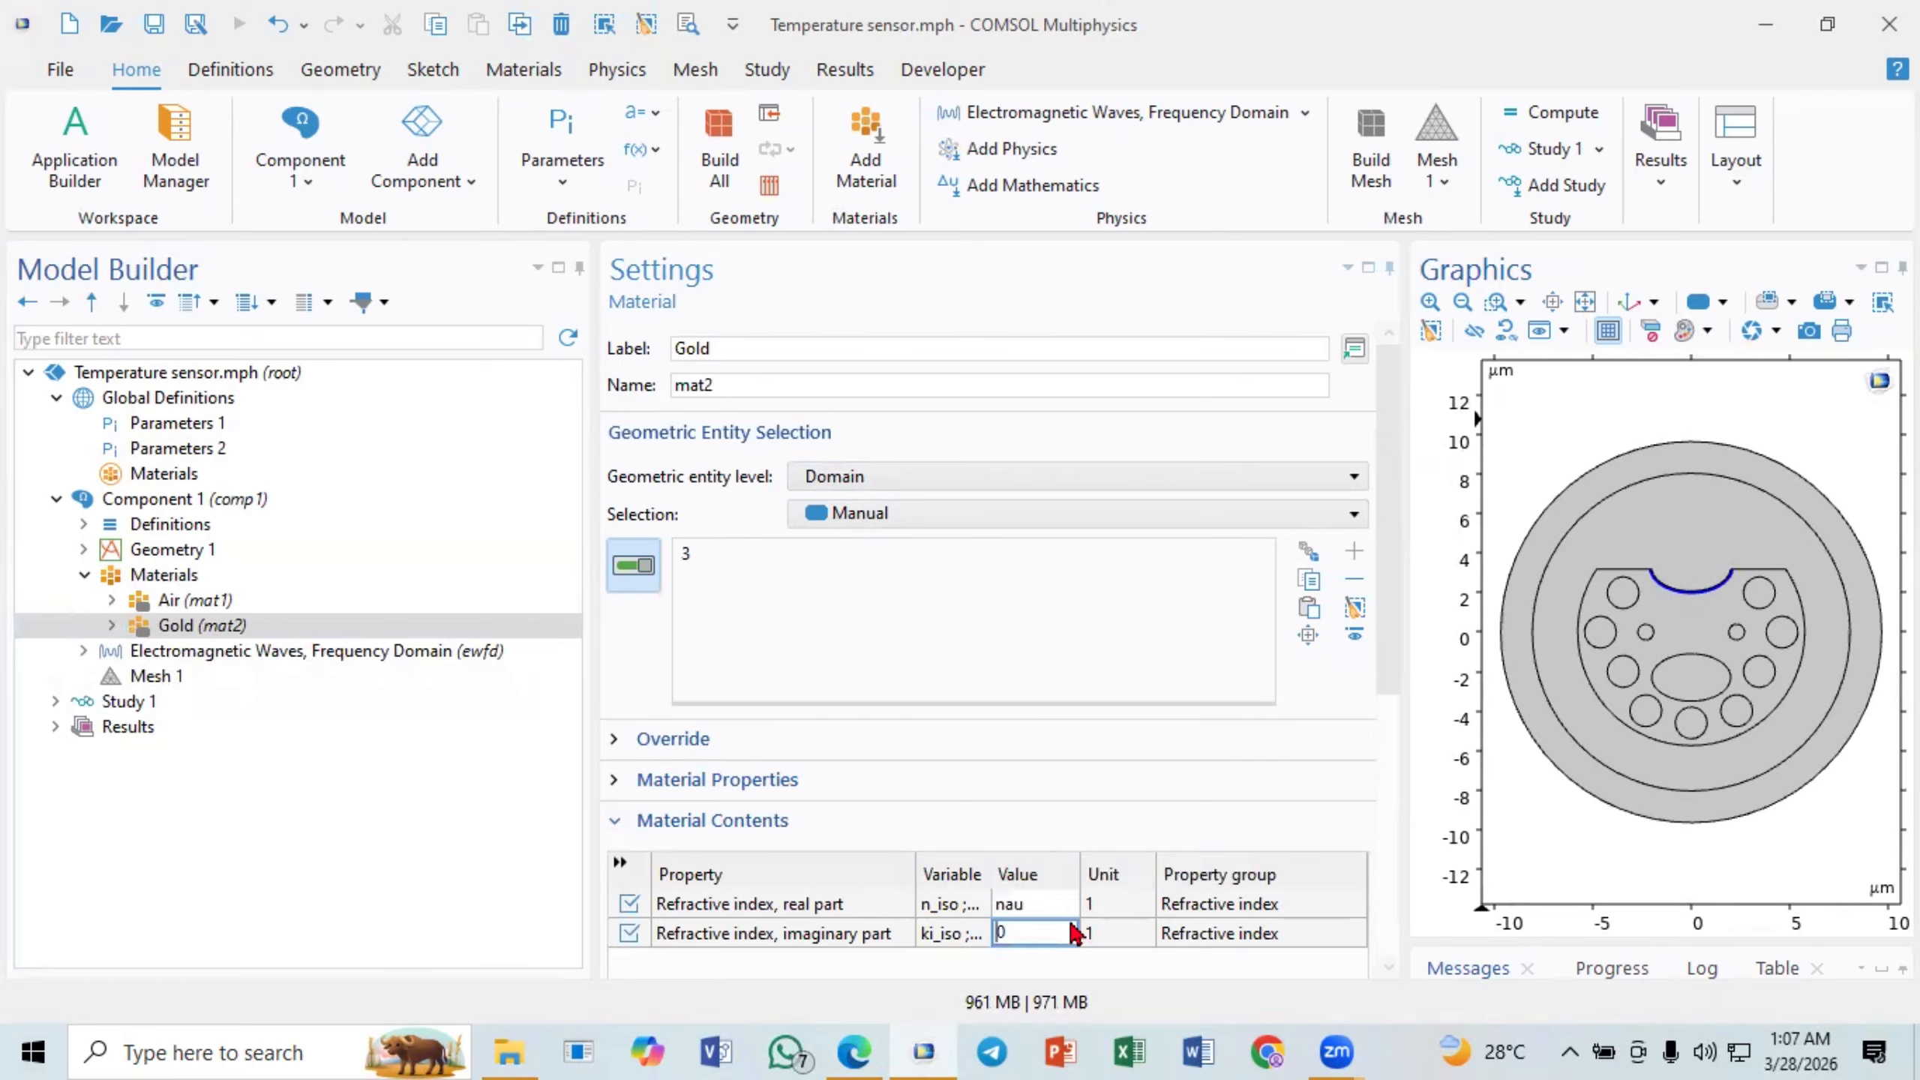
key("BackSpace")
type("kau")
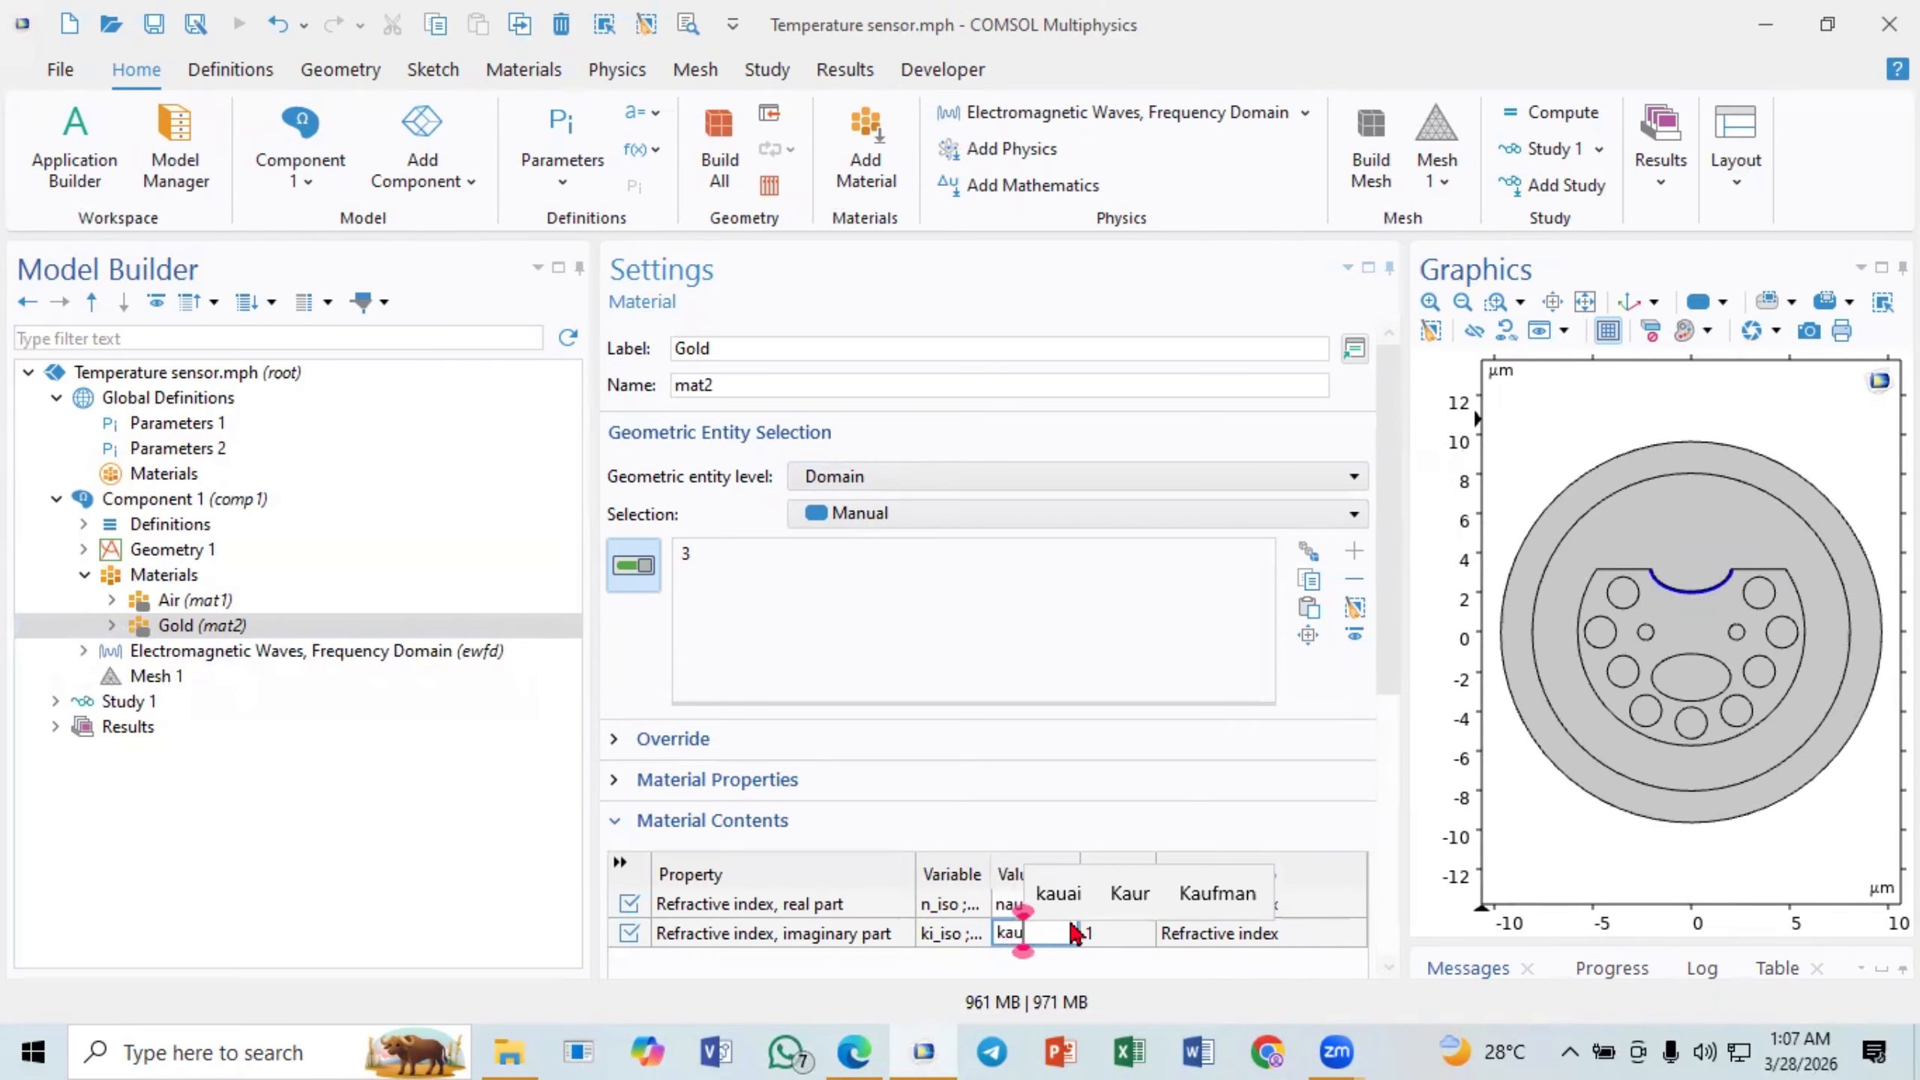
left_click(1015, 906)
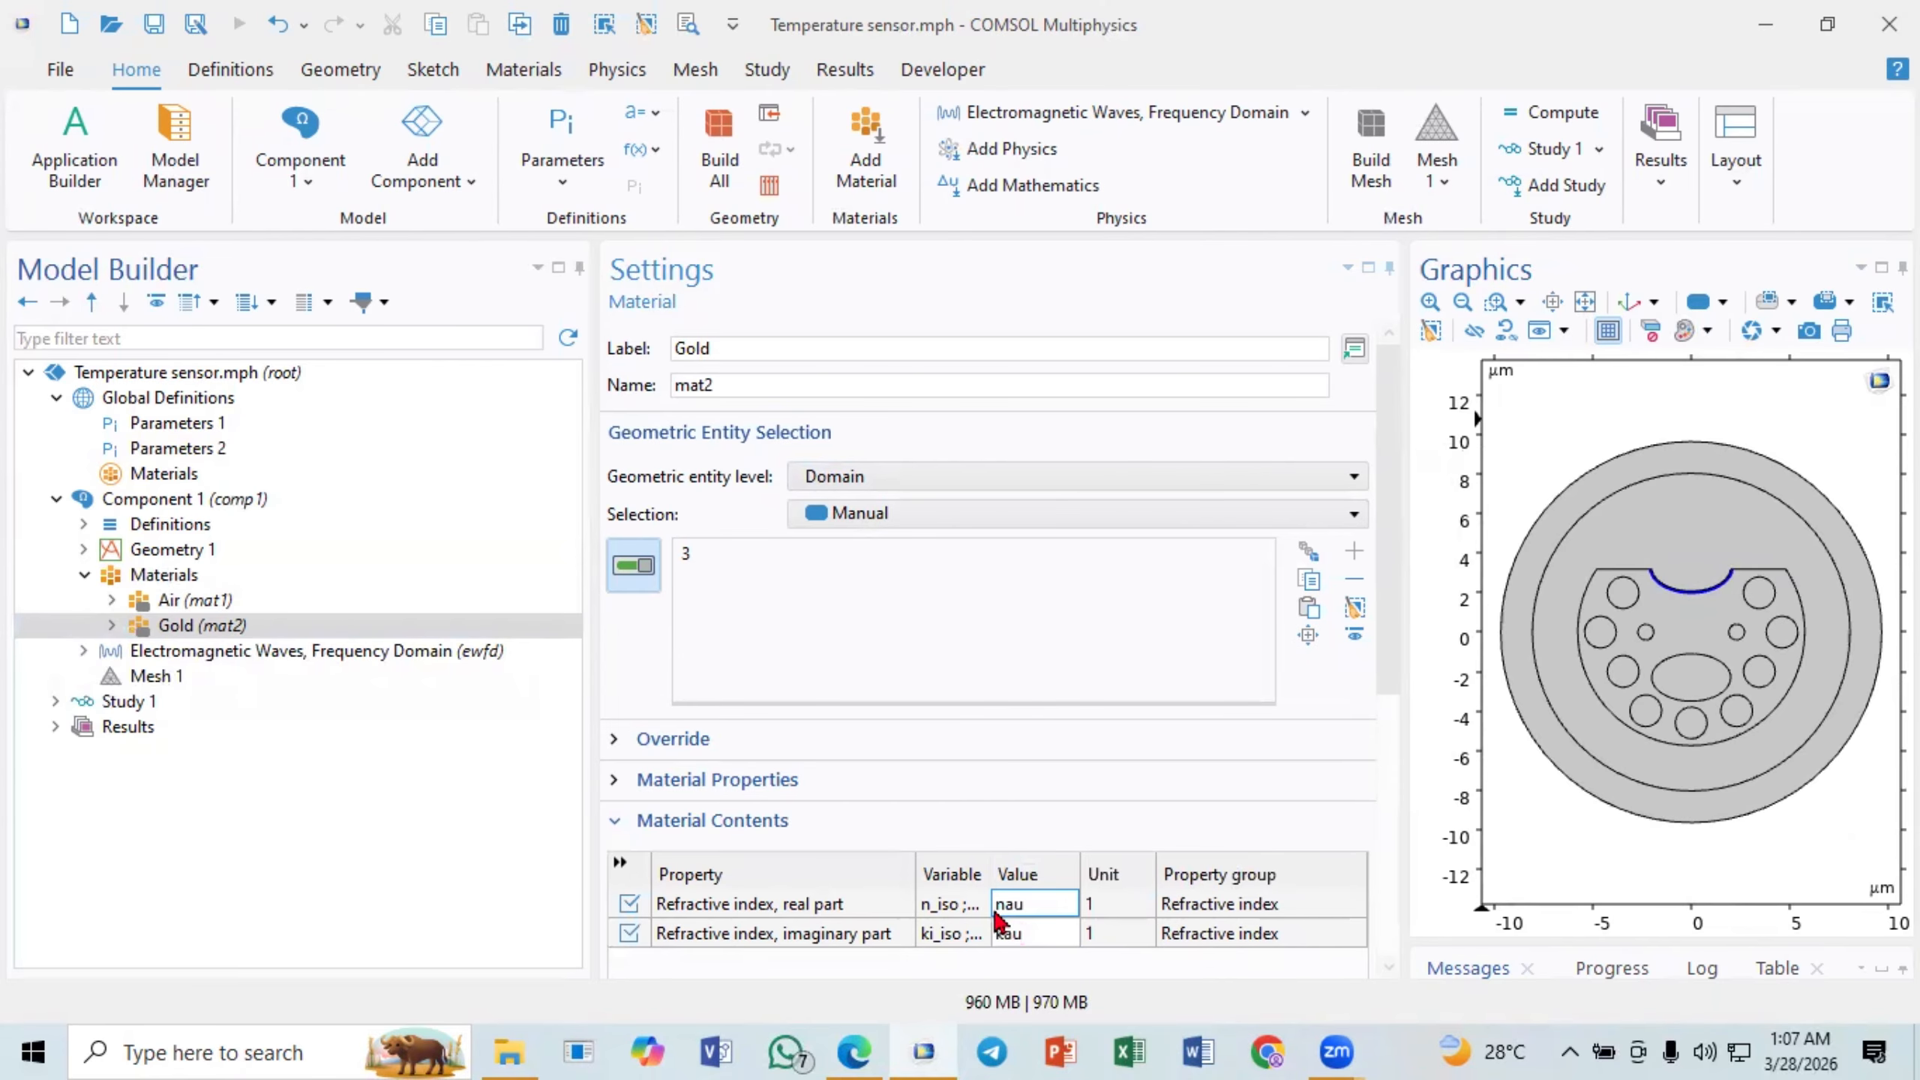
- Add a third blank material to Component 1 and assign it to domain 2, the D-shaped fiber body around the air holes
left_click(186, 582)
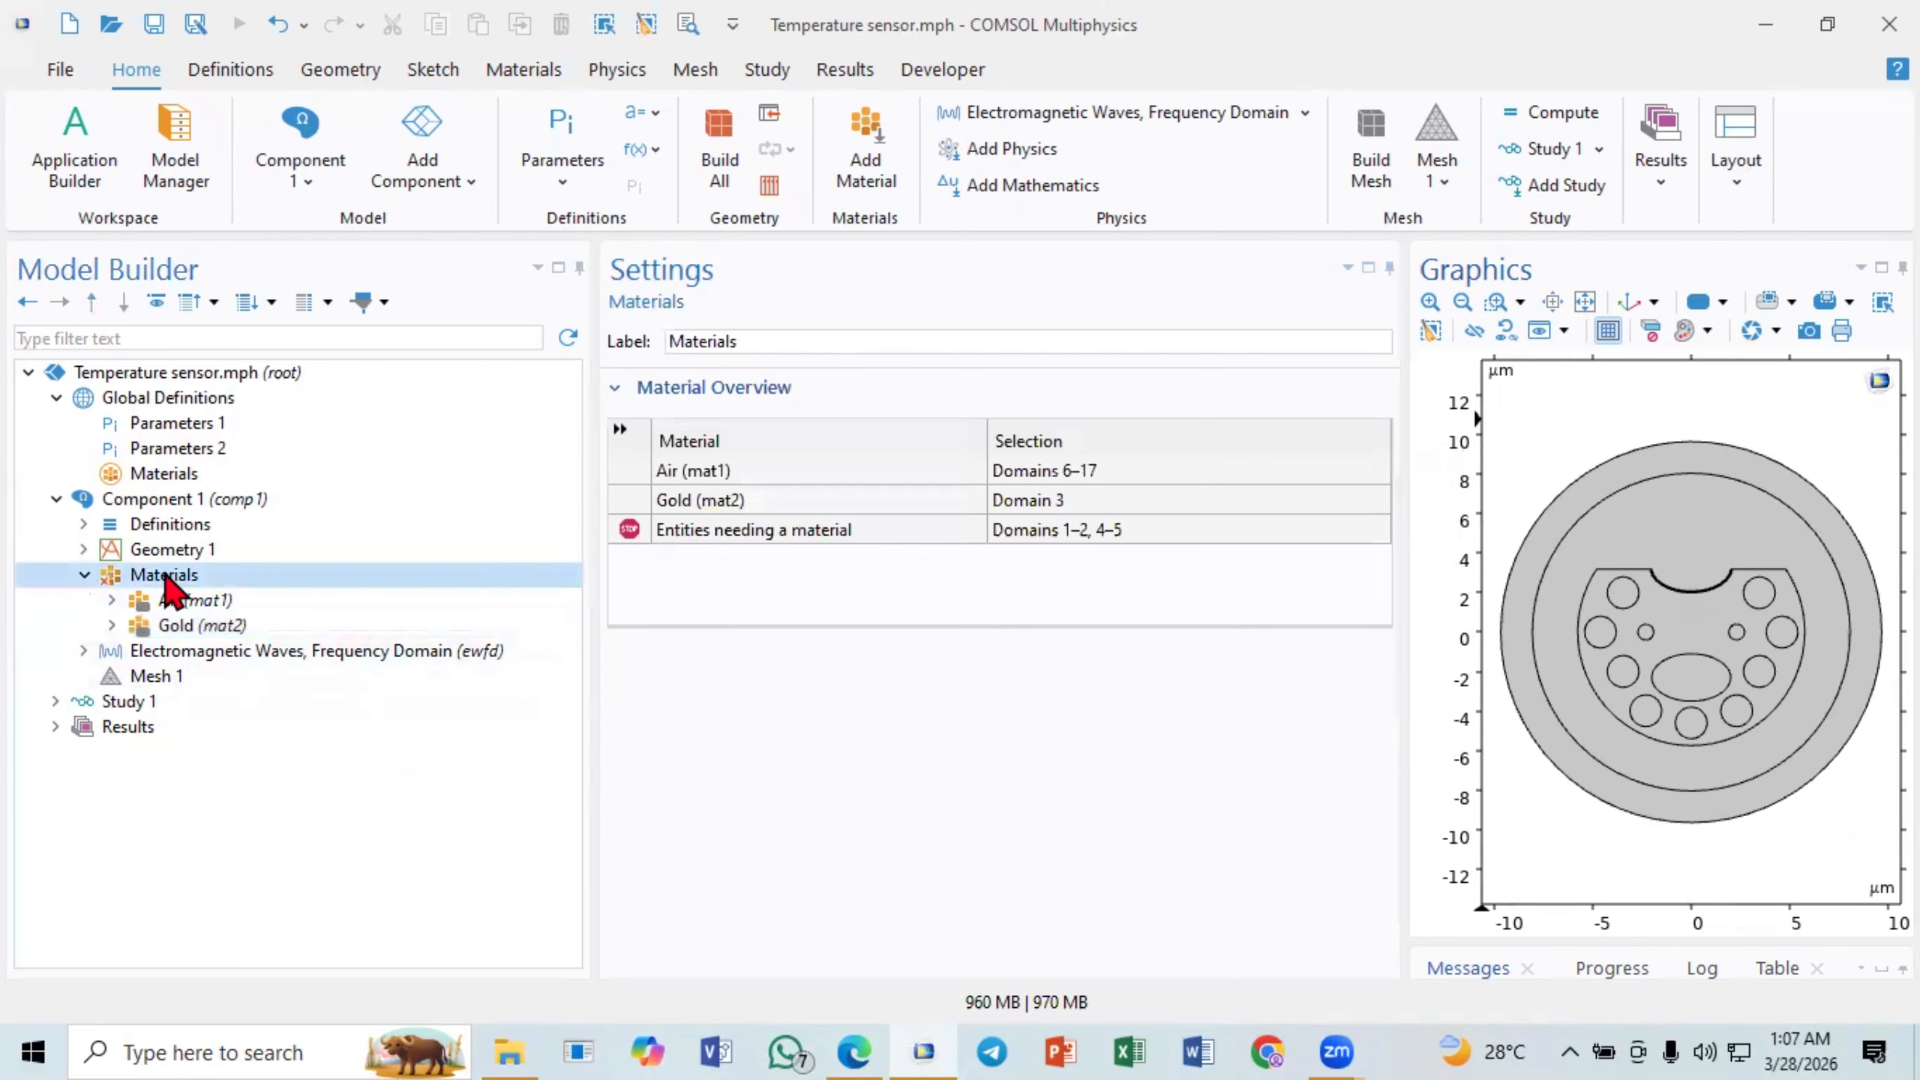
right_click(181, 583)
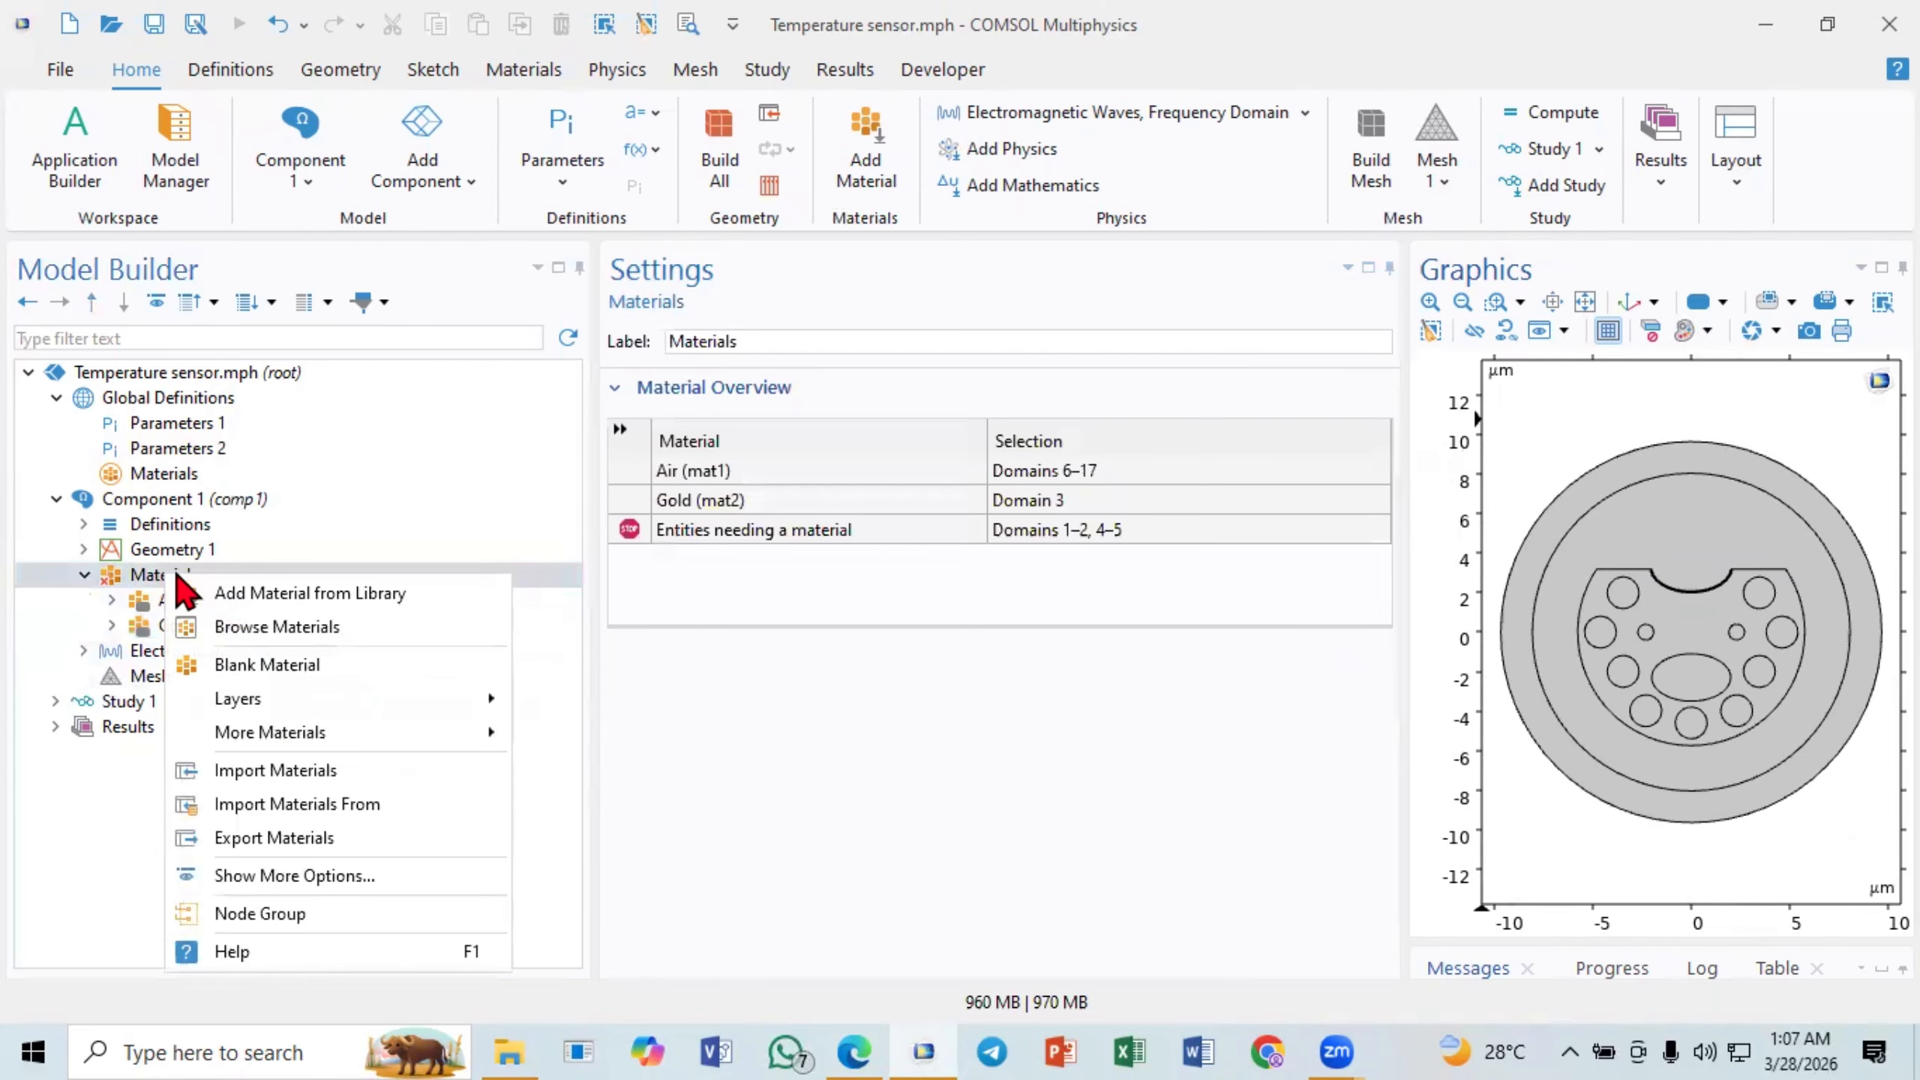
left_click(255, 666)
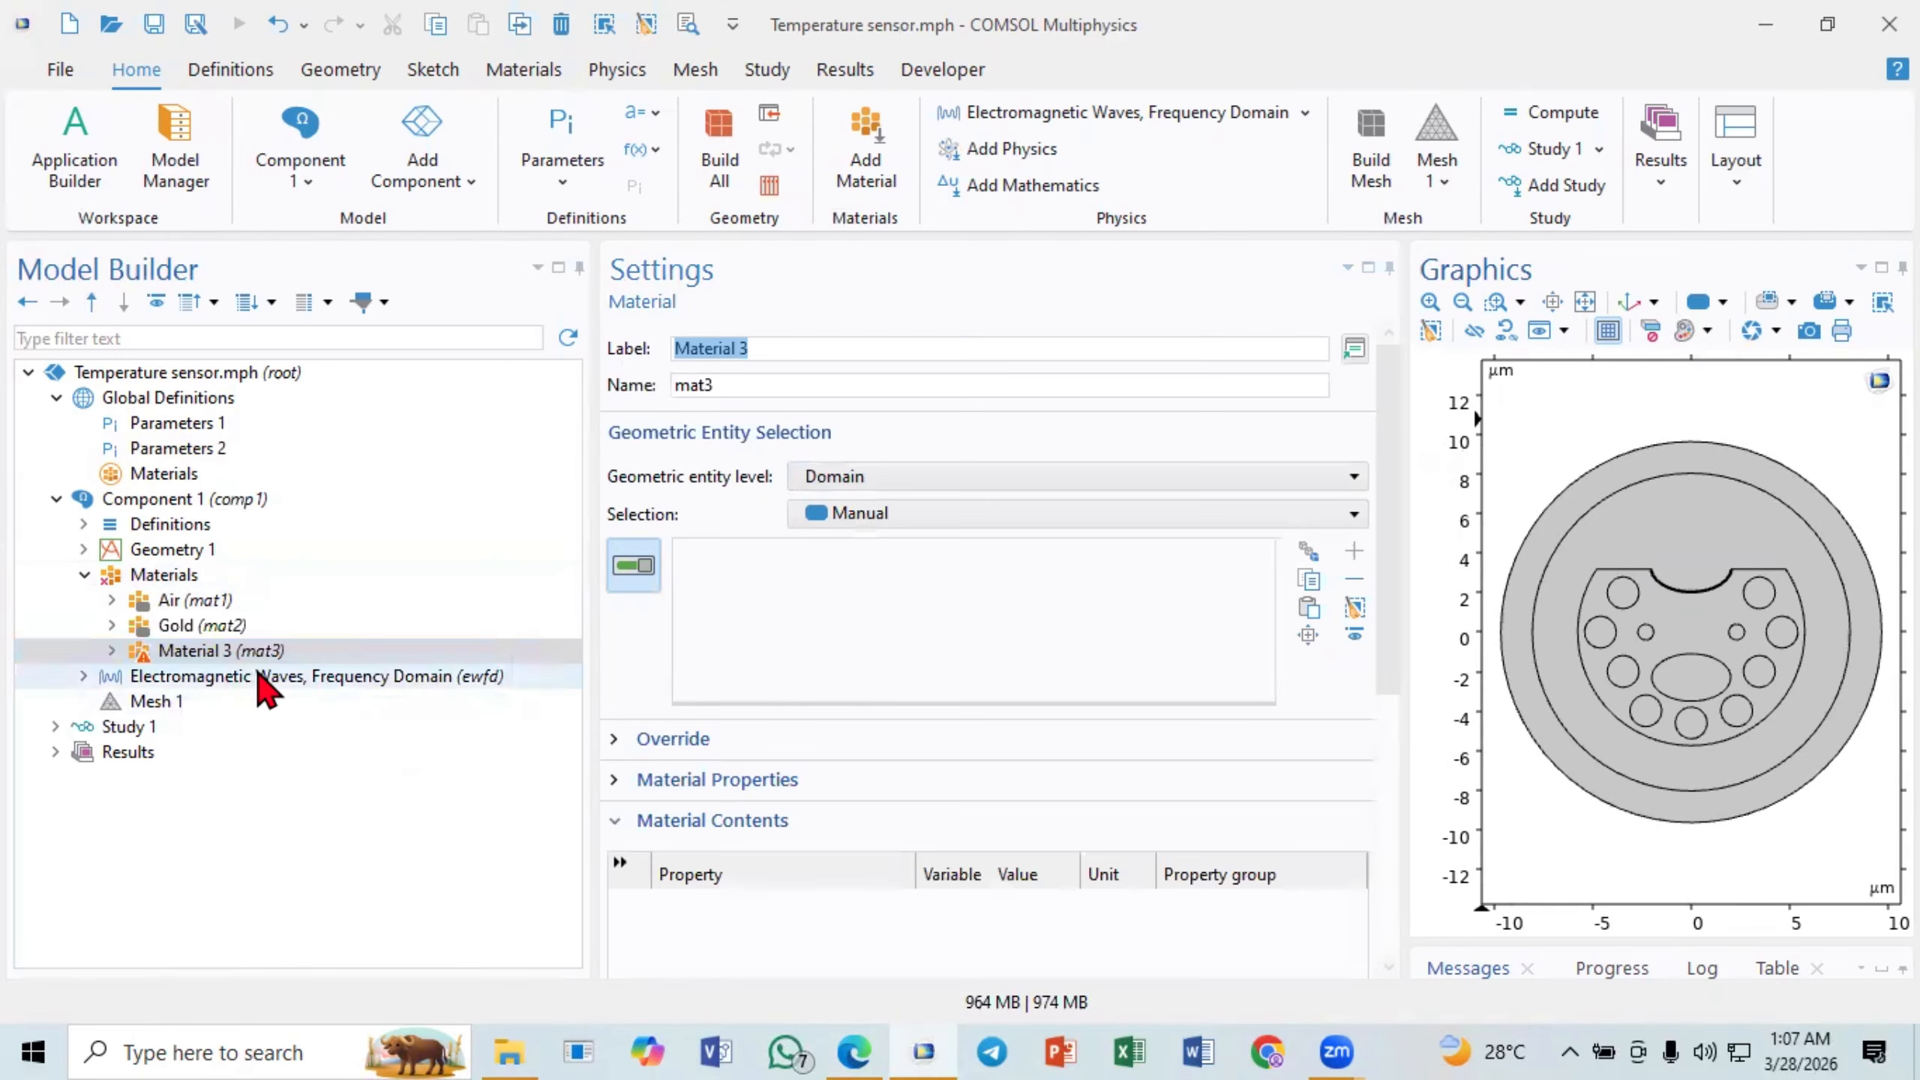
left_click(1693, 649)
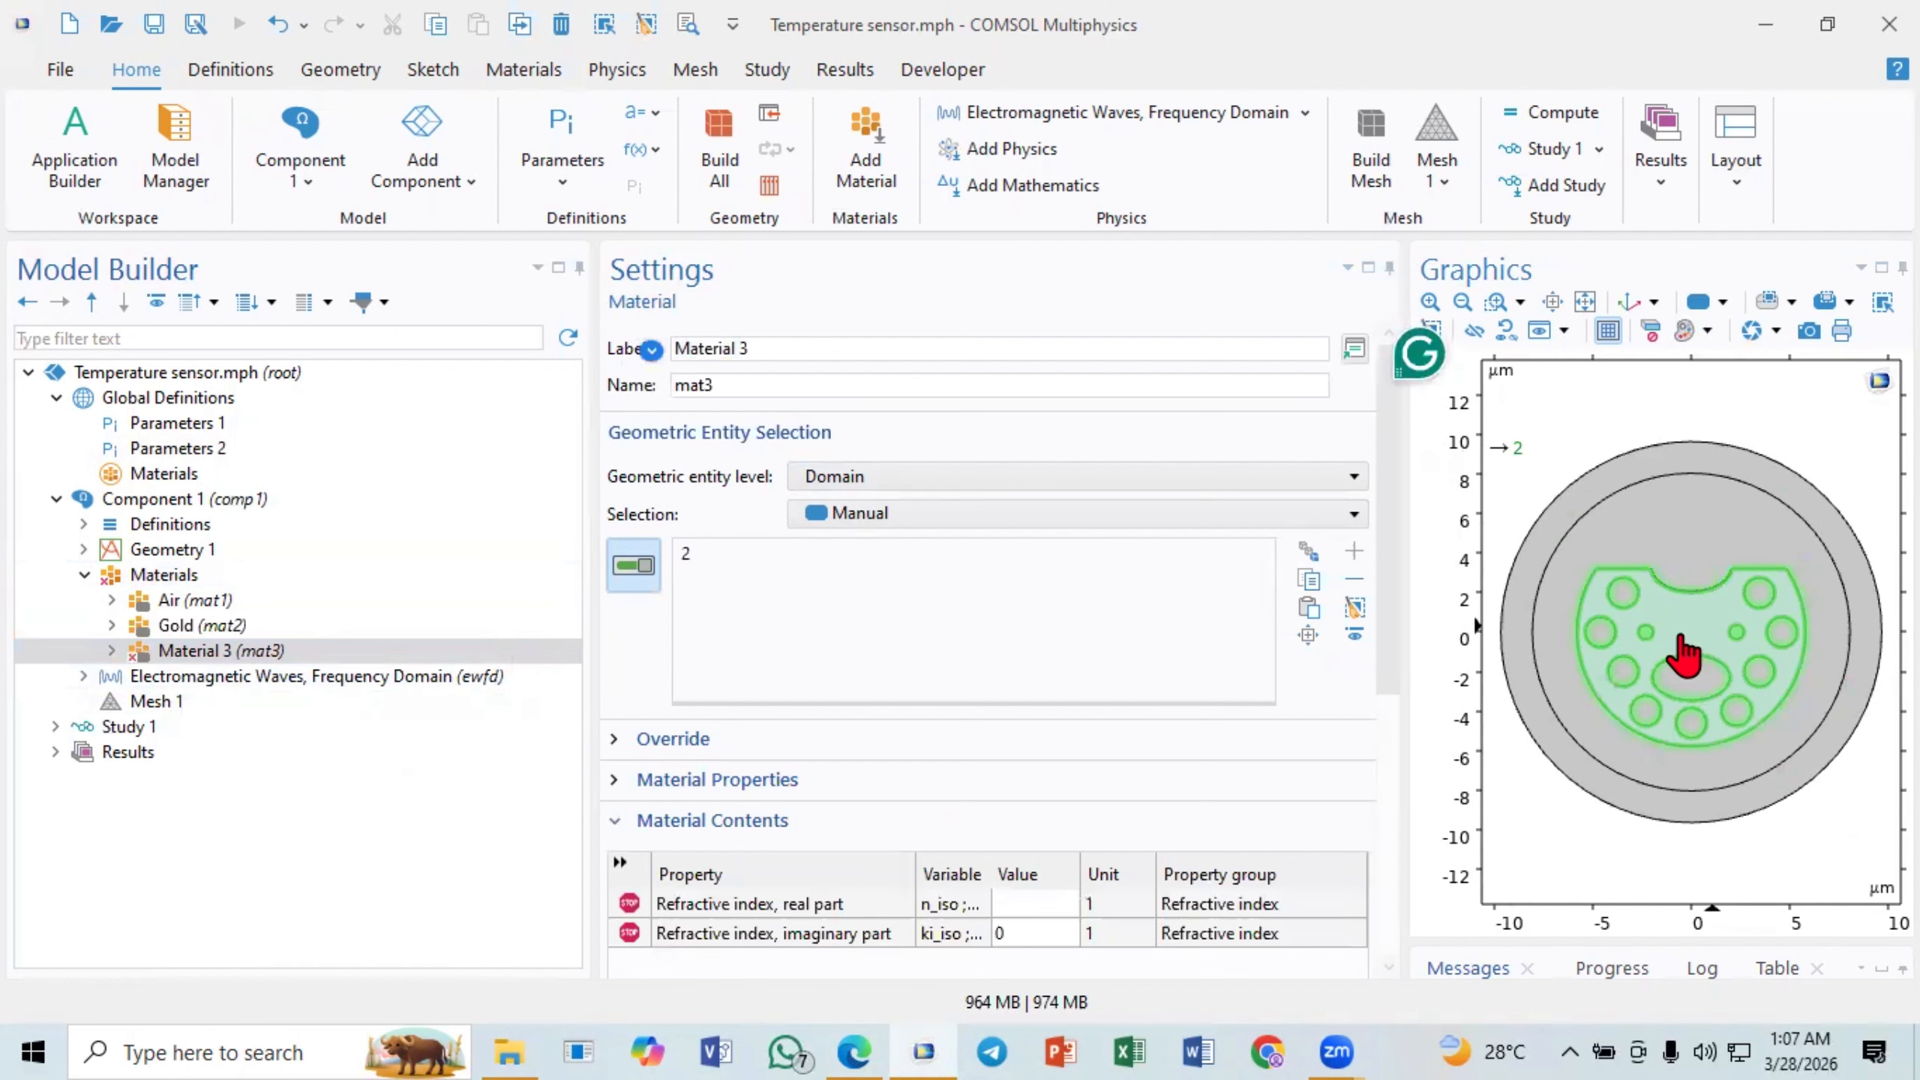
- Label the new material SiO2
left_click_drag(798, 352, 465, 351)
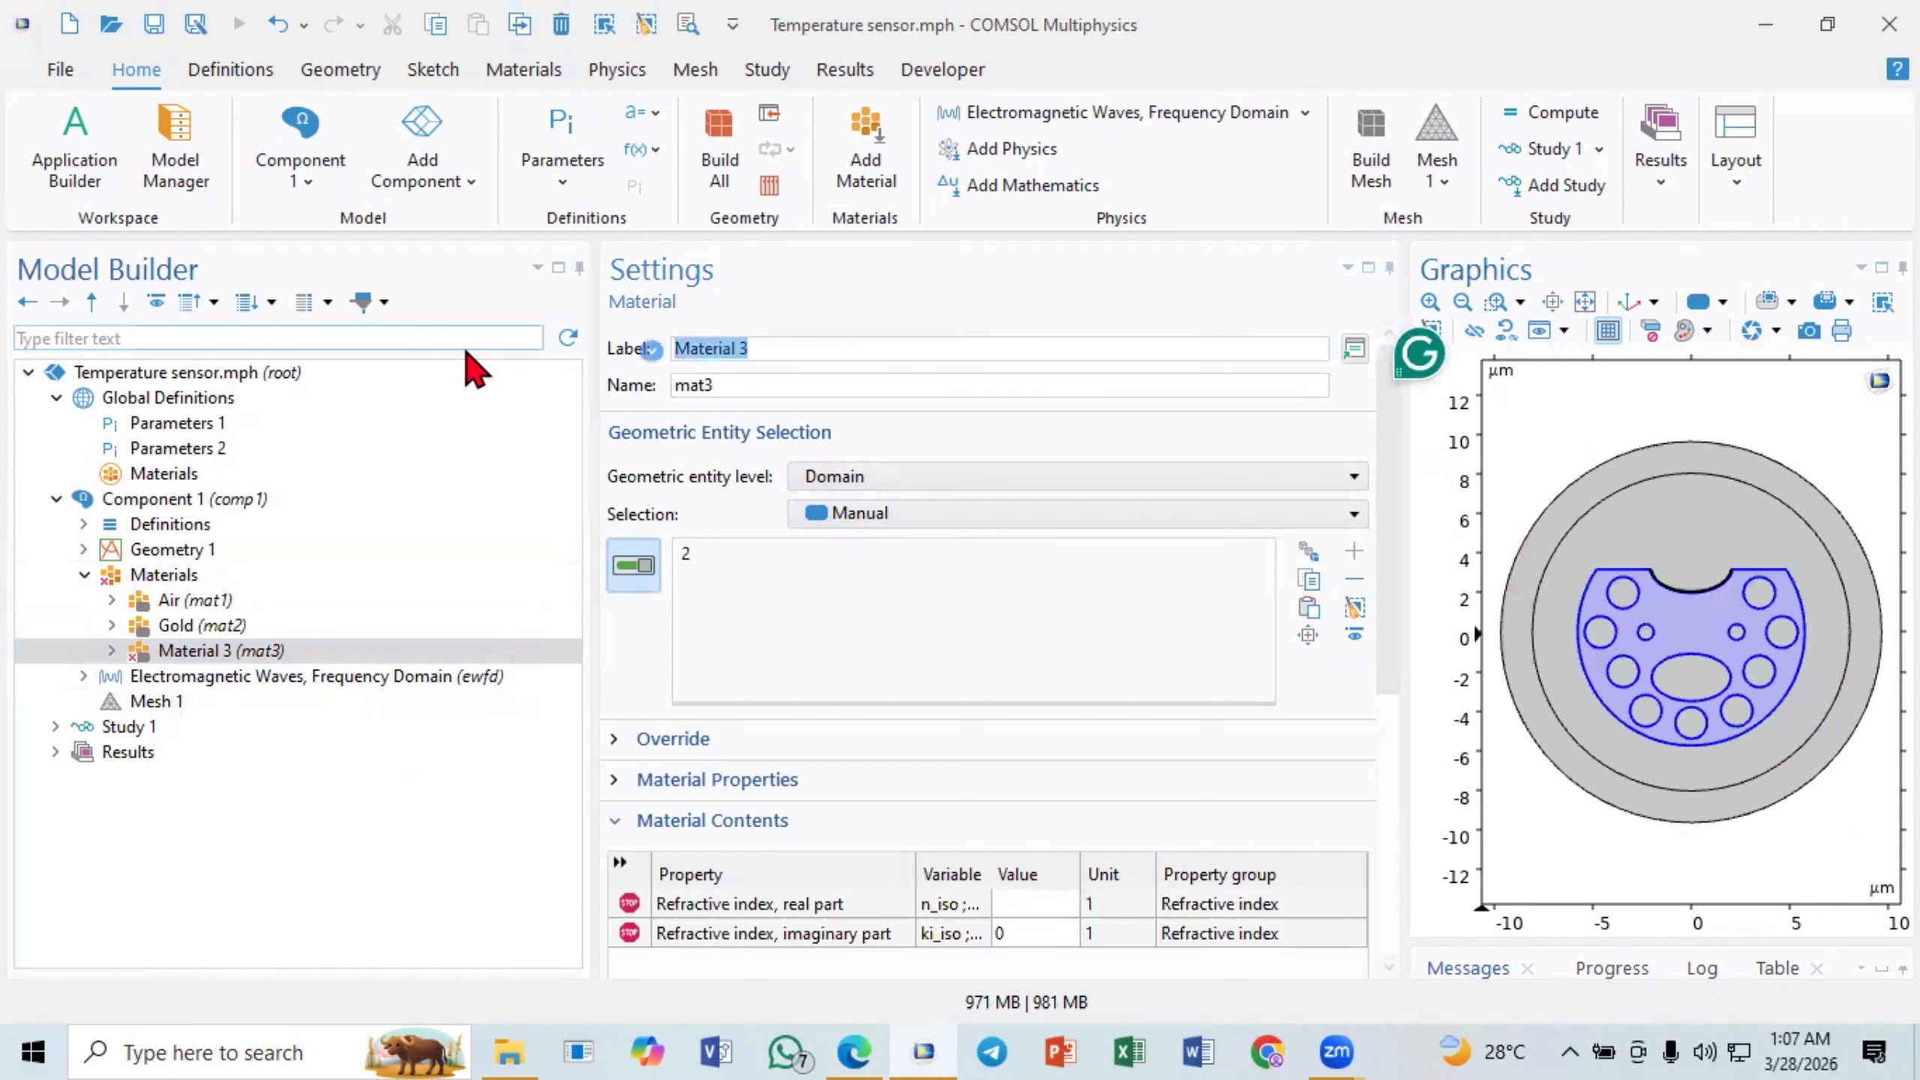
type("SiO2")
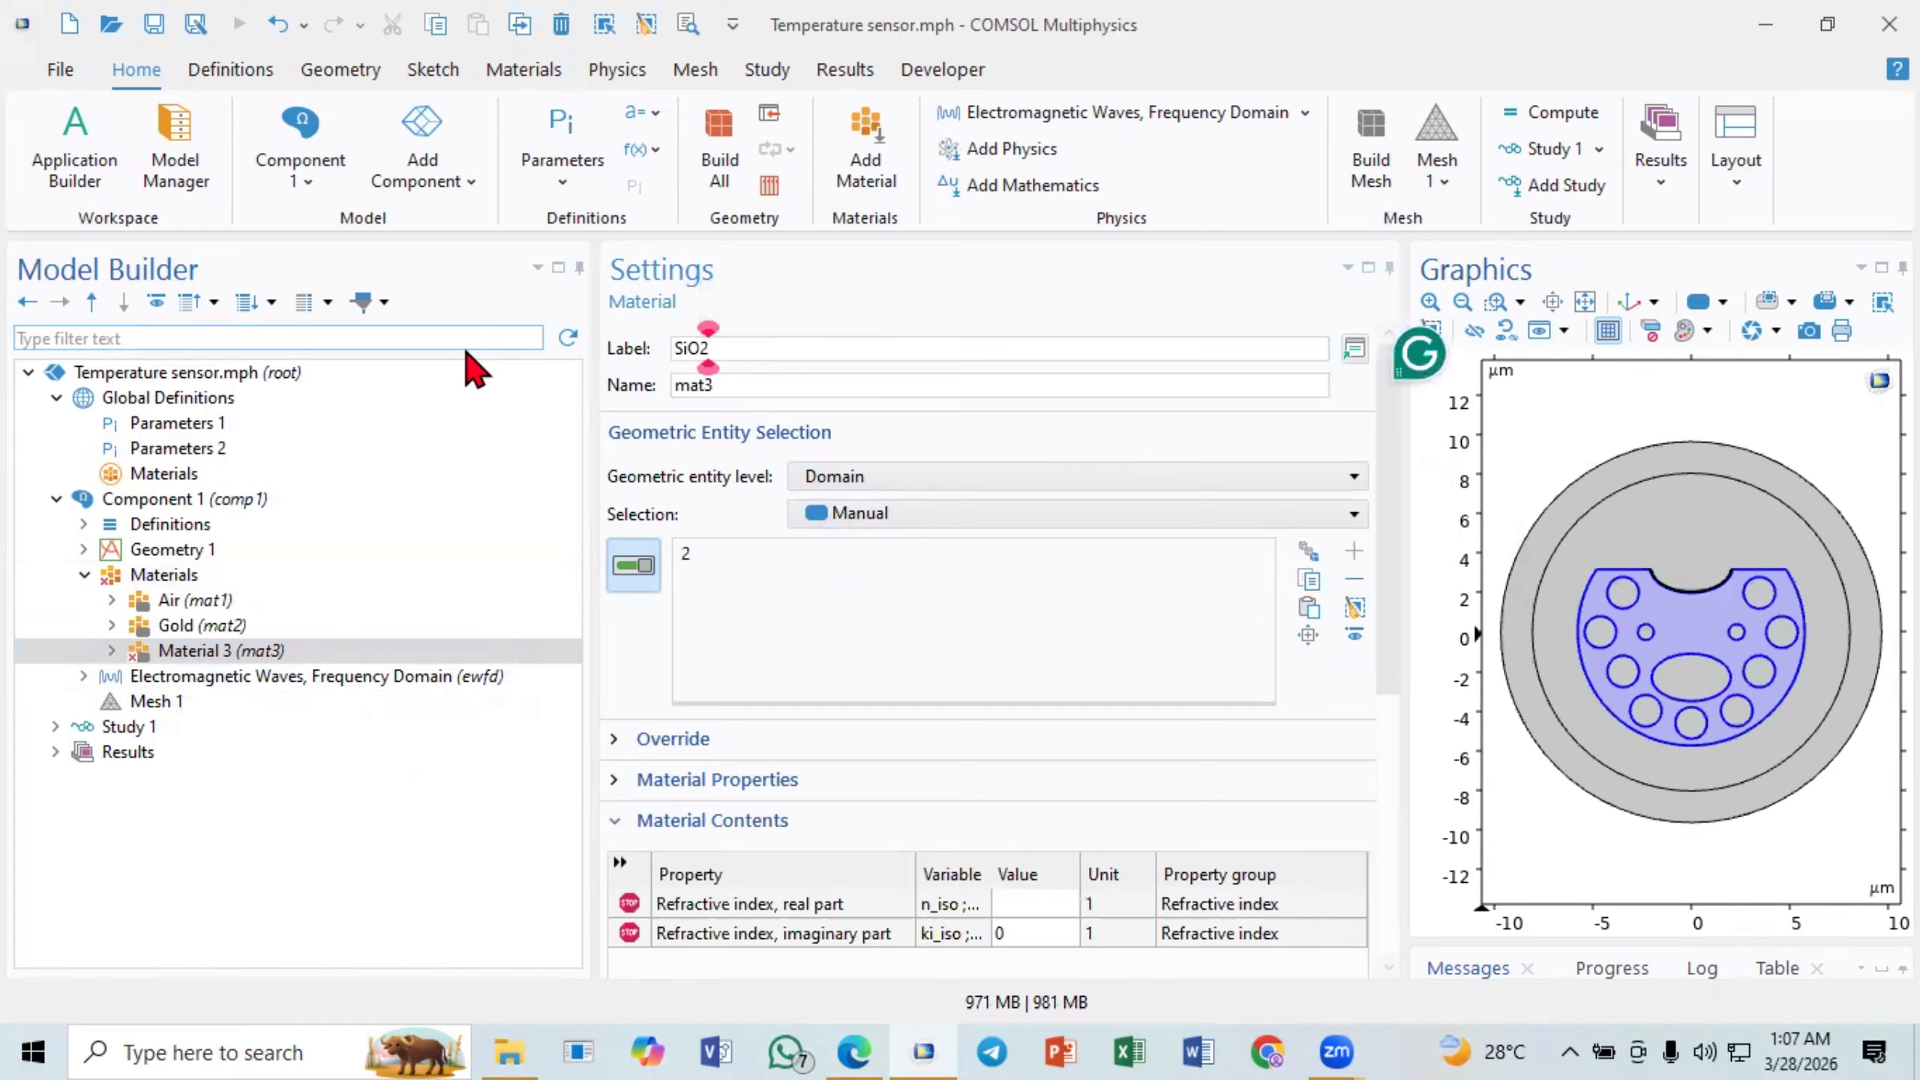
- Rename the silica refractive index parameter ns to nsio2 in Parameters 2
left_click(1040, 903)
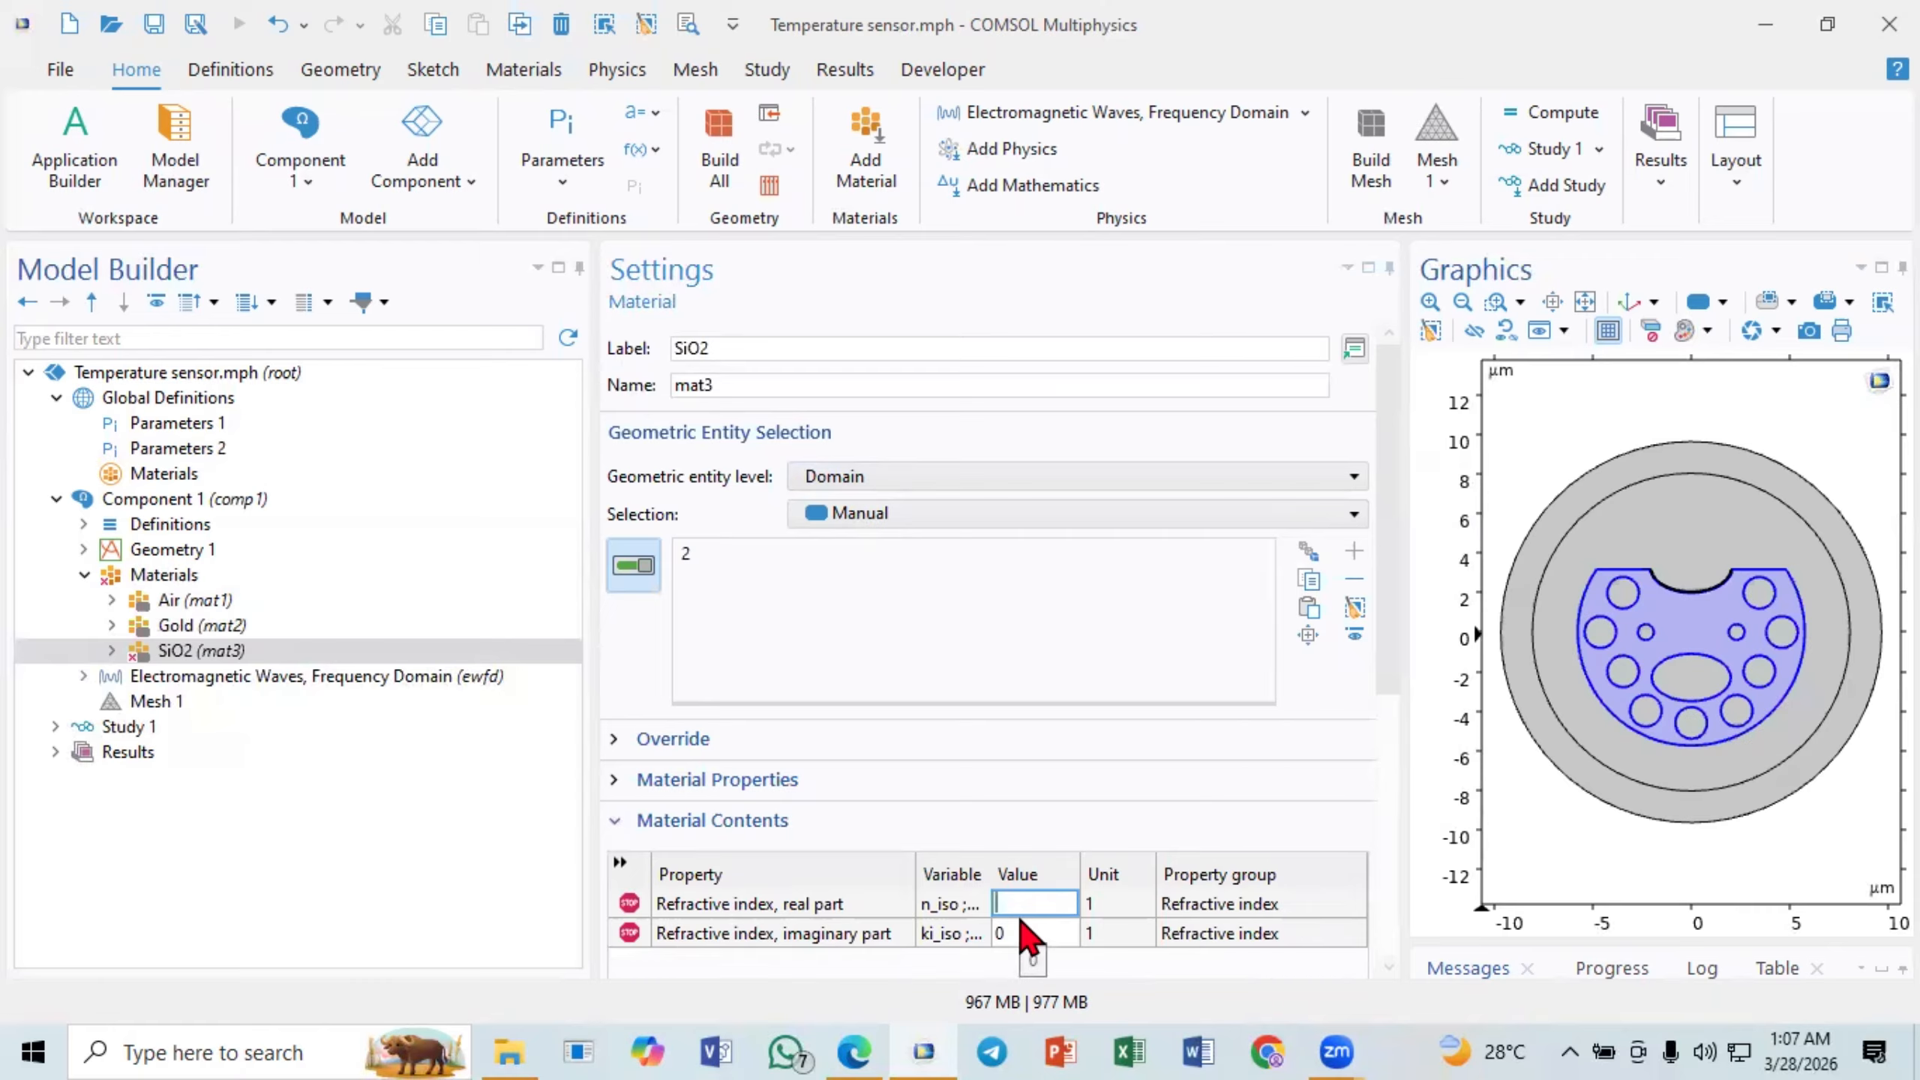
left_click(170, 448)
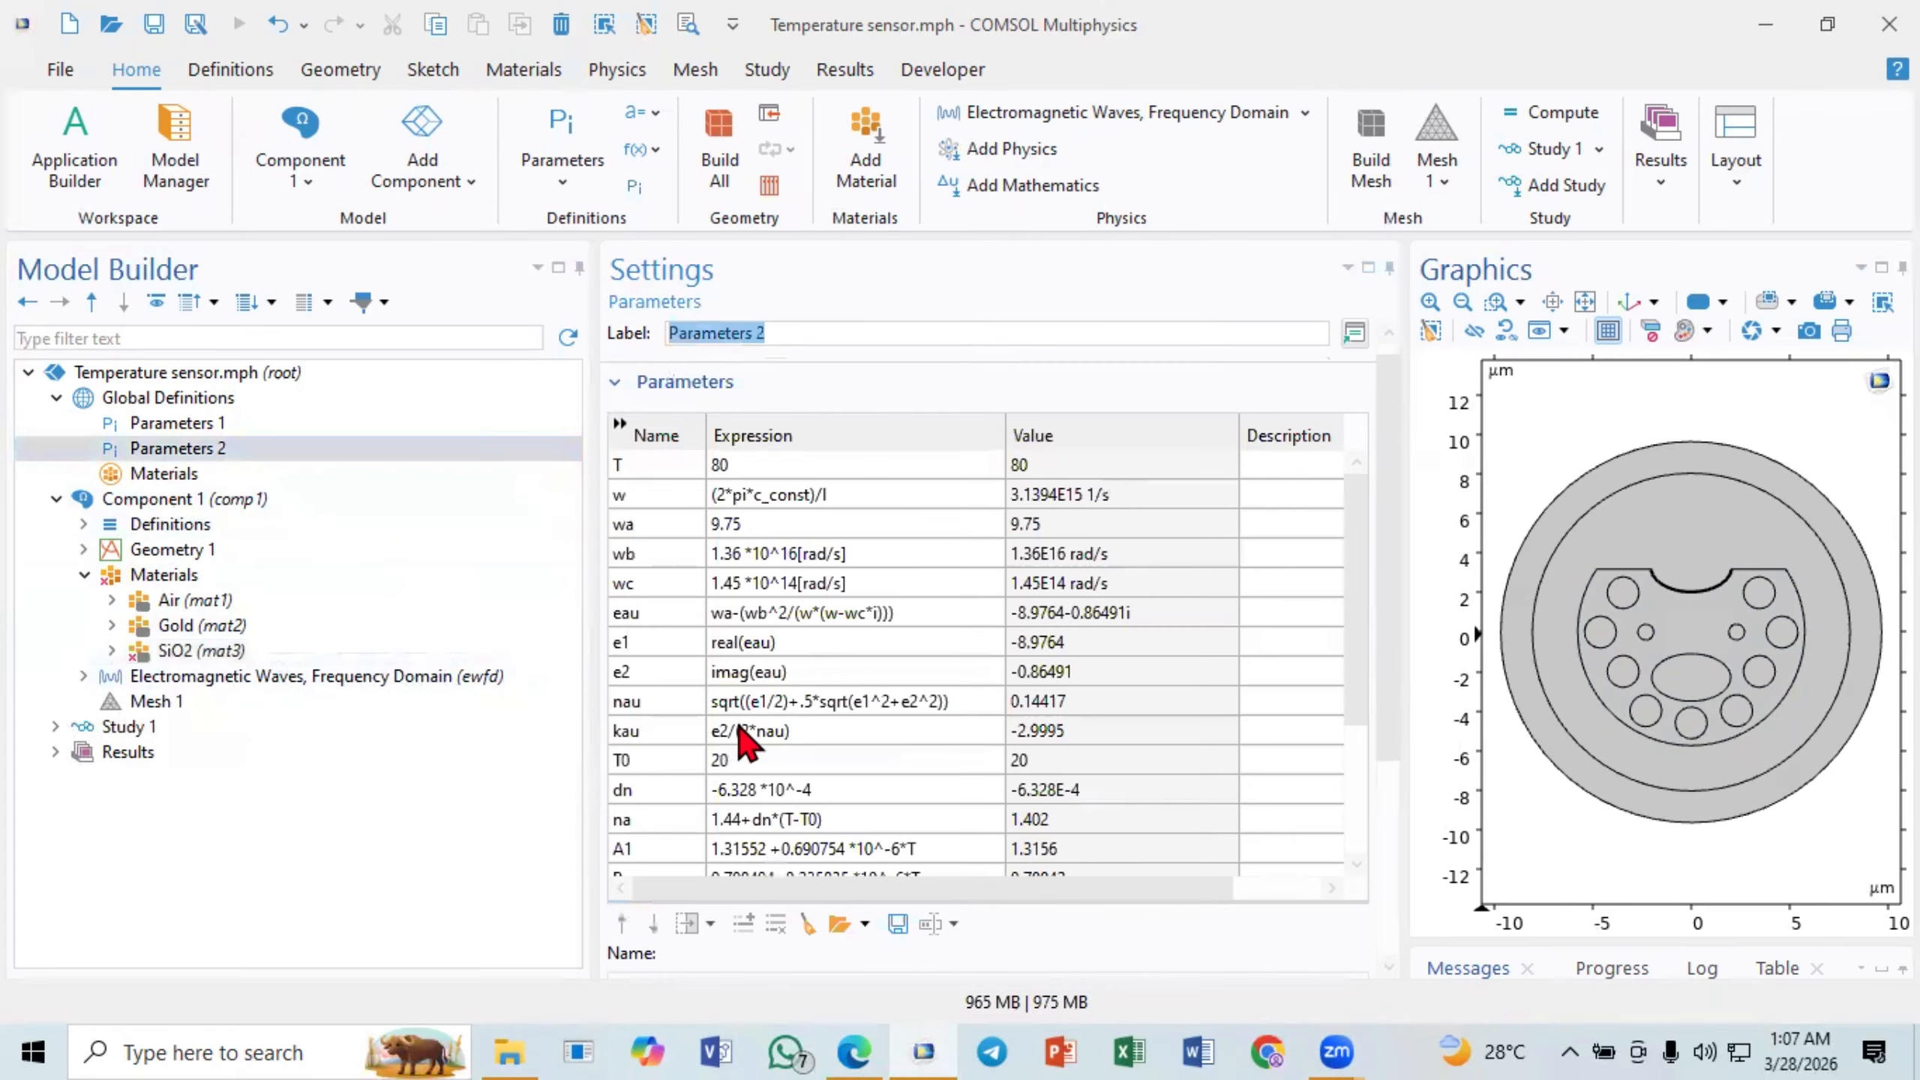
left_click(749, 729)
scroll(680, 756, "down", 3)
left_click(652, 790)
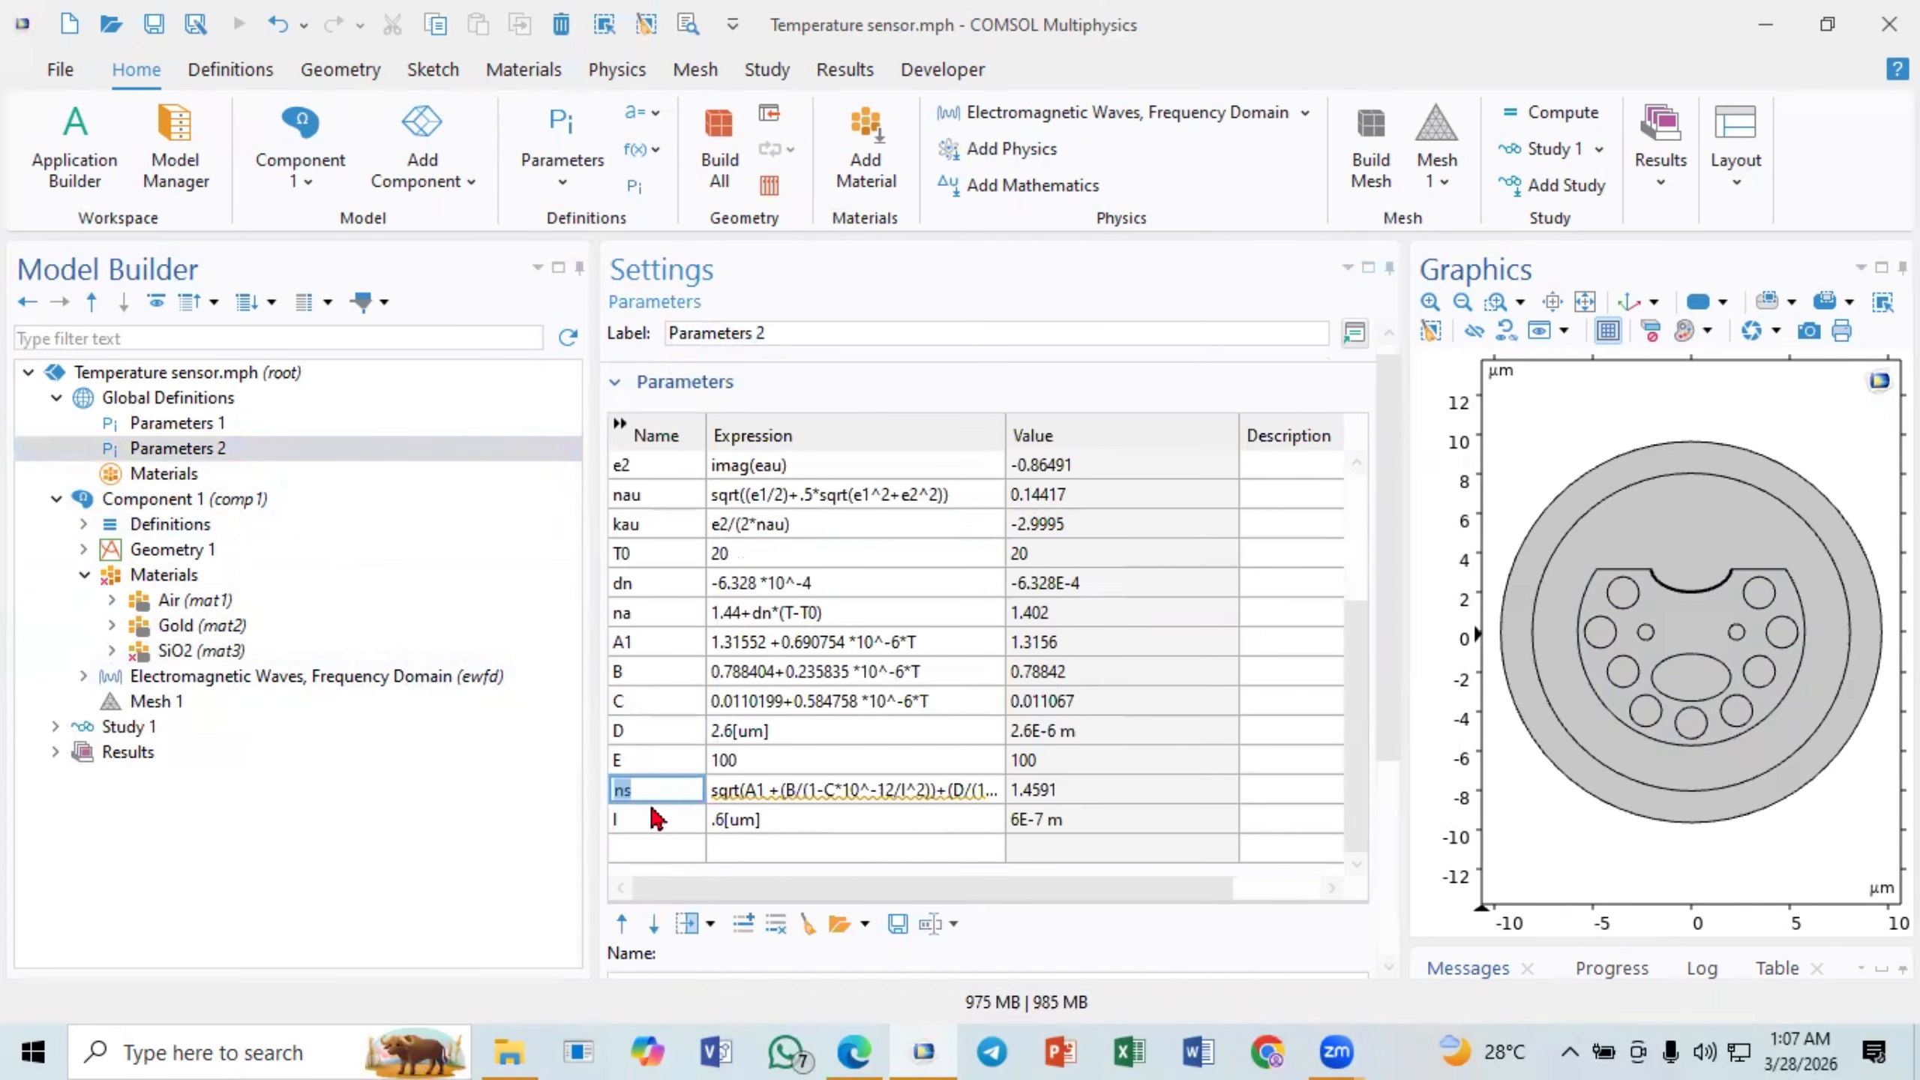
left_click(660, 792)
type("i")
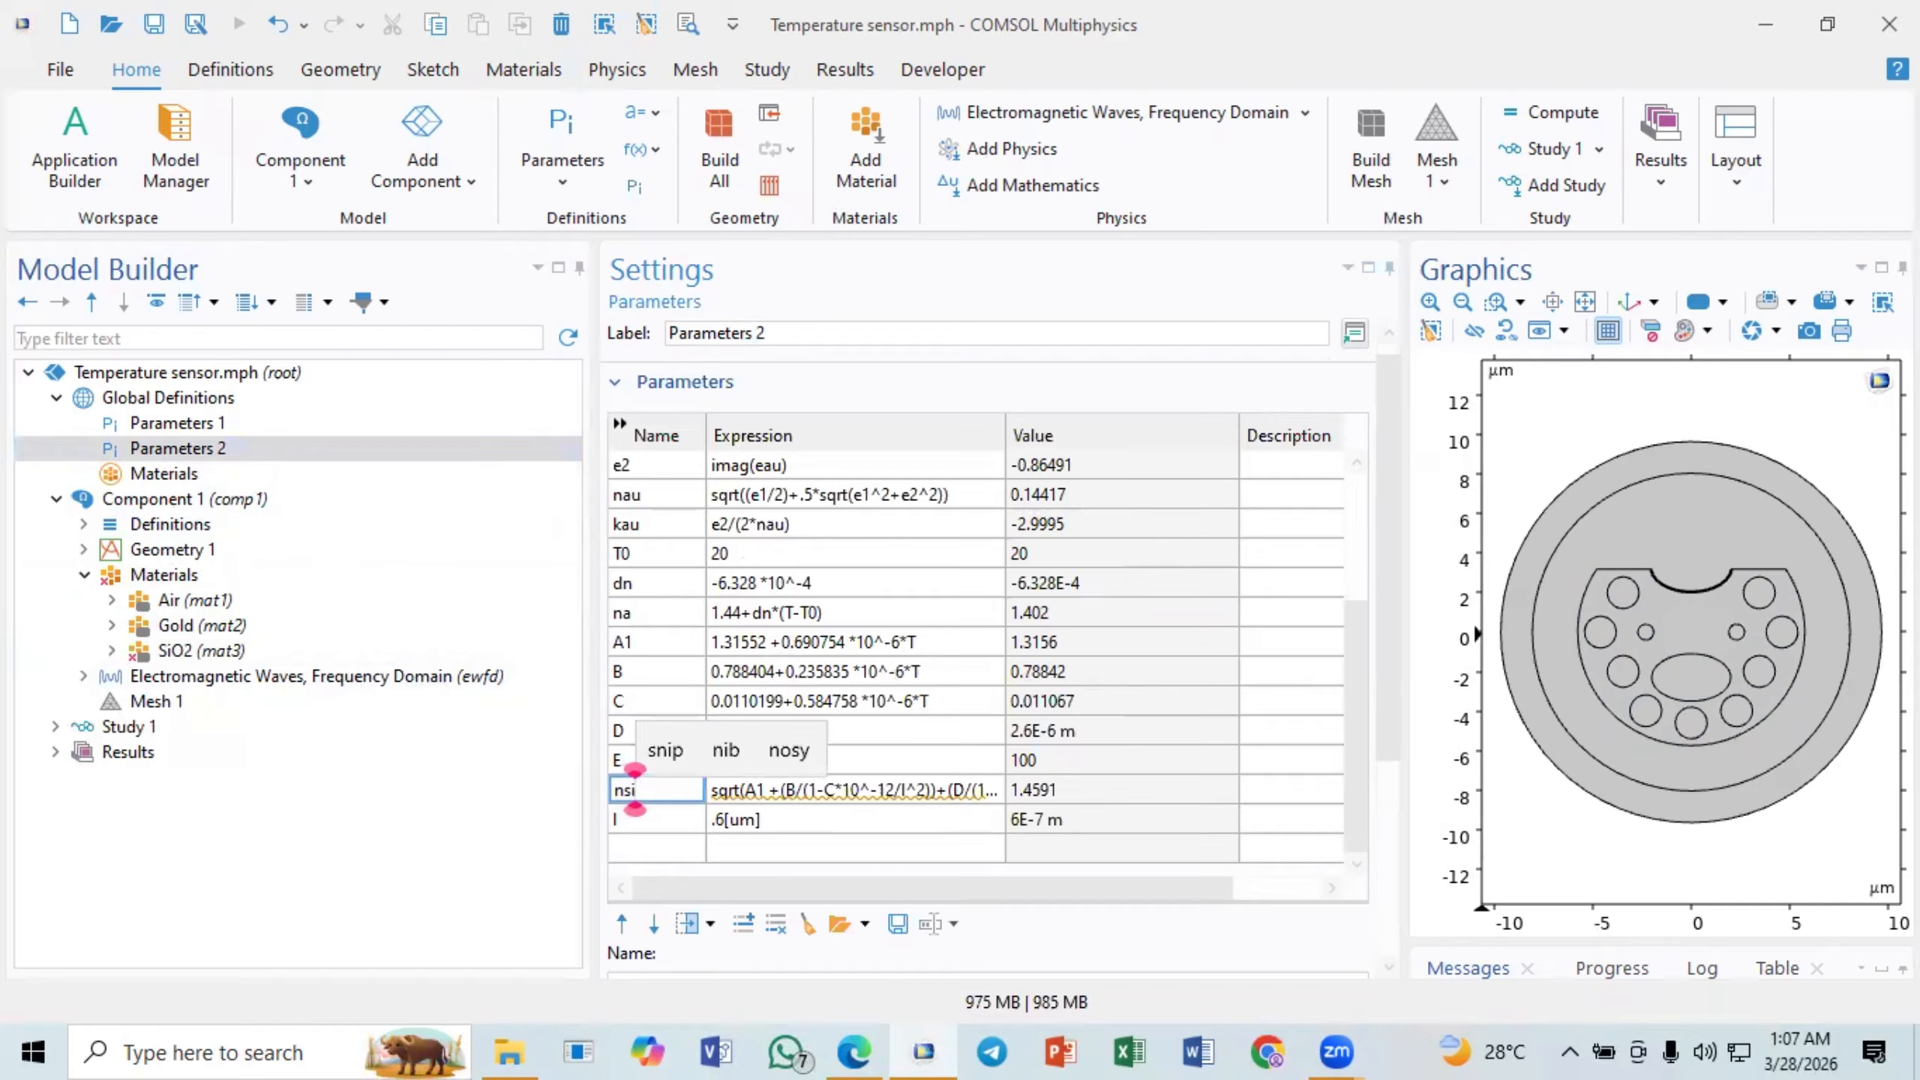
type("o2")
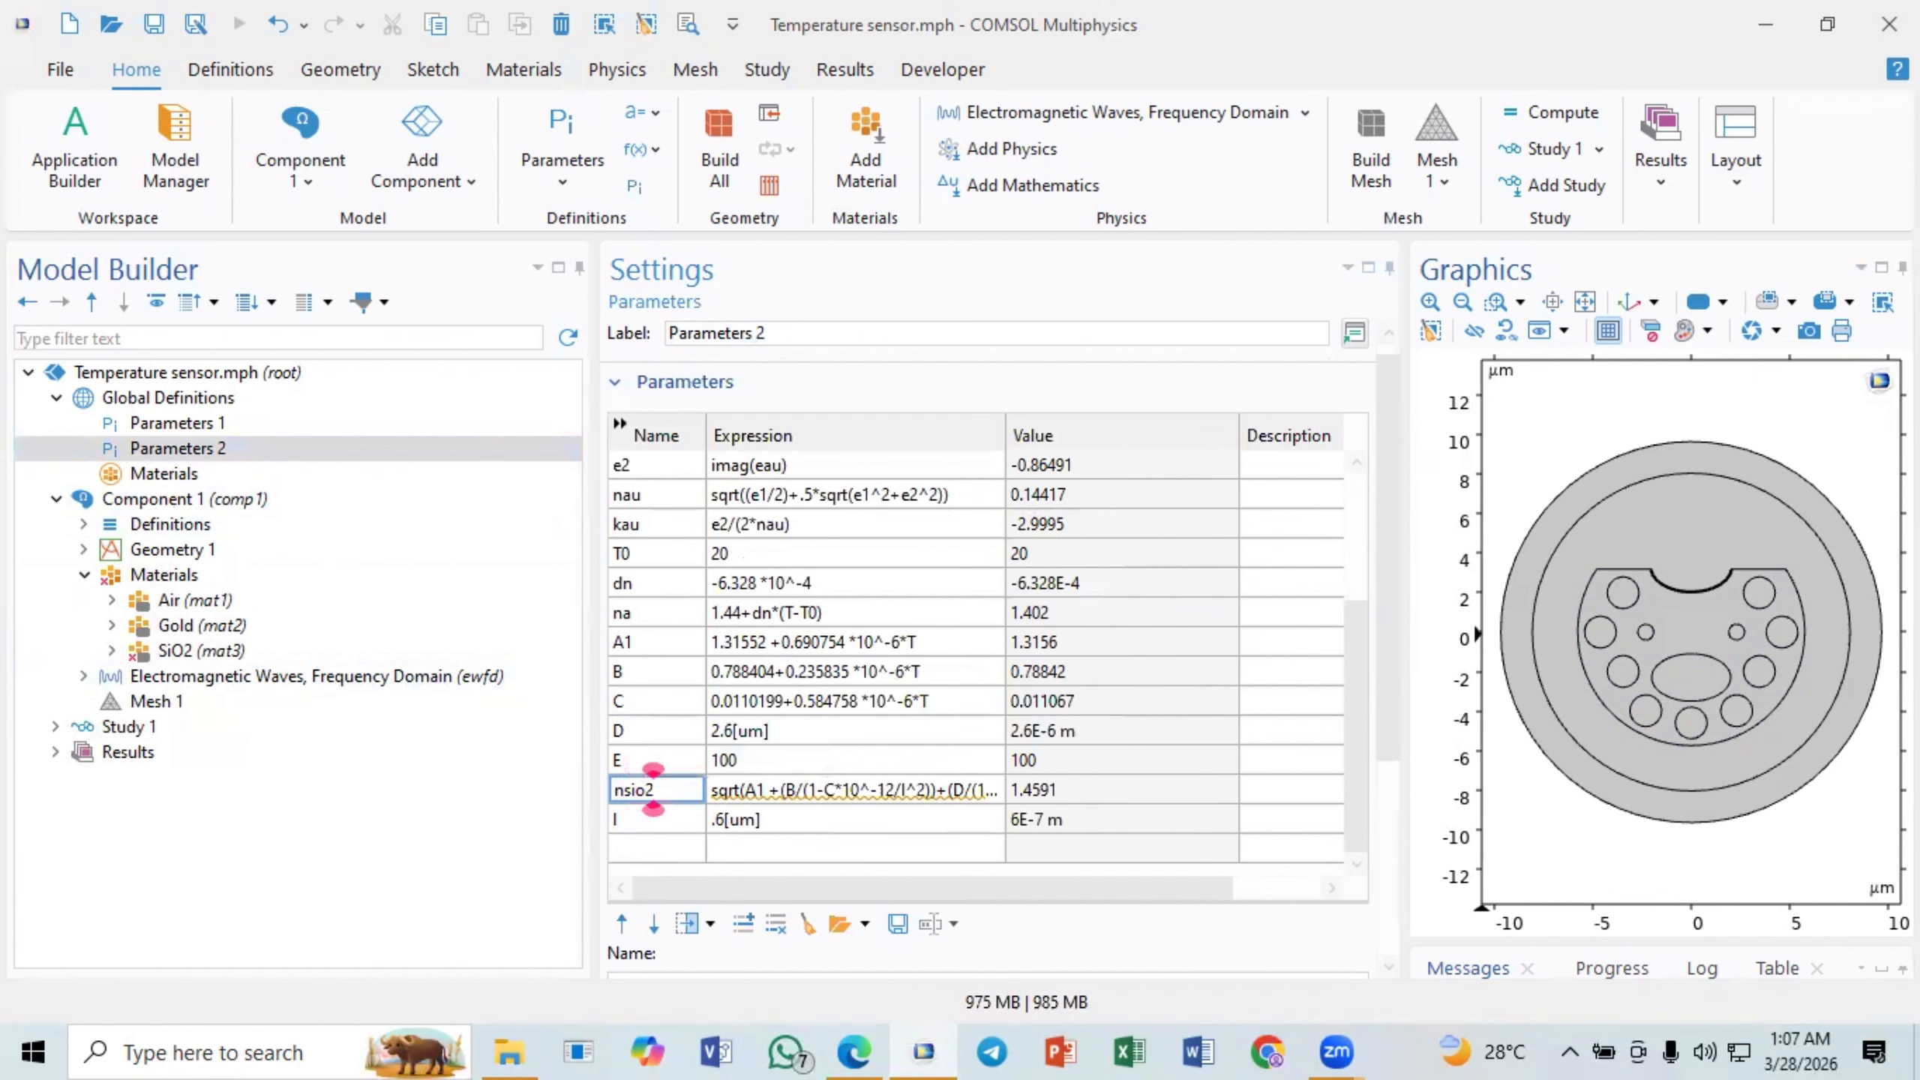
left_click(652, 818)
- Copy the parameter name nsio2 and enter it as the real part of the SiO2 material's refractive index
double_click(662, 788)
key("ctrl+c")
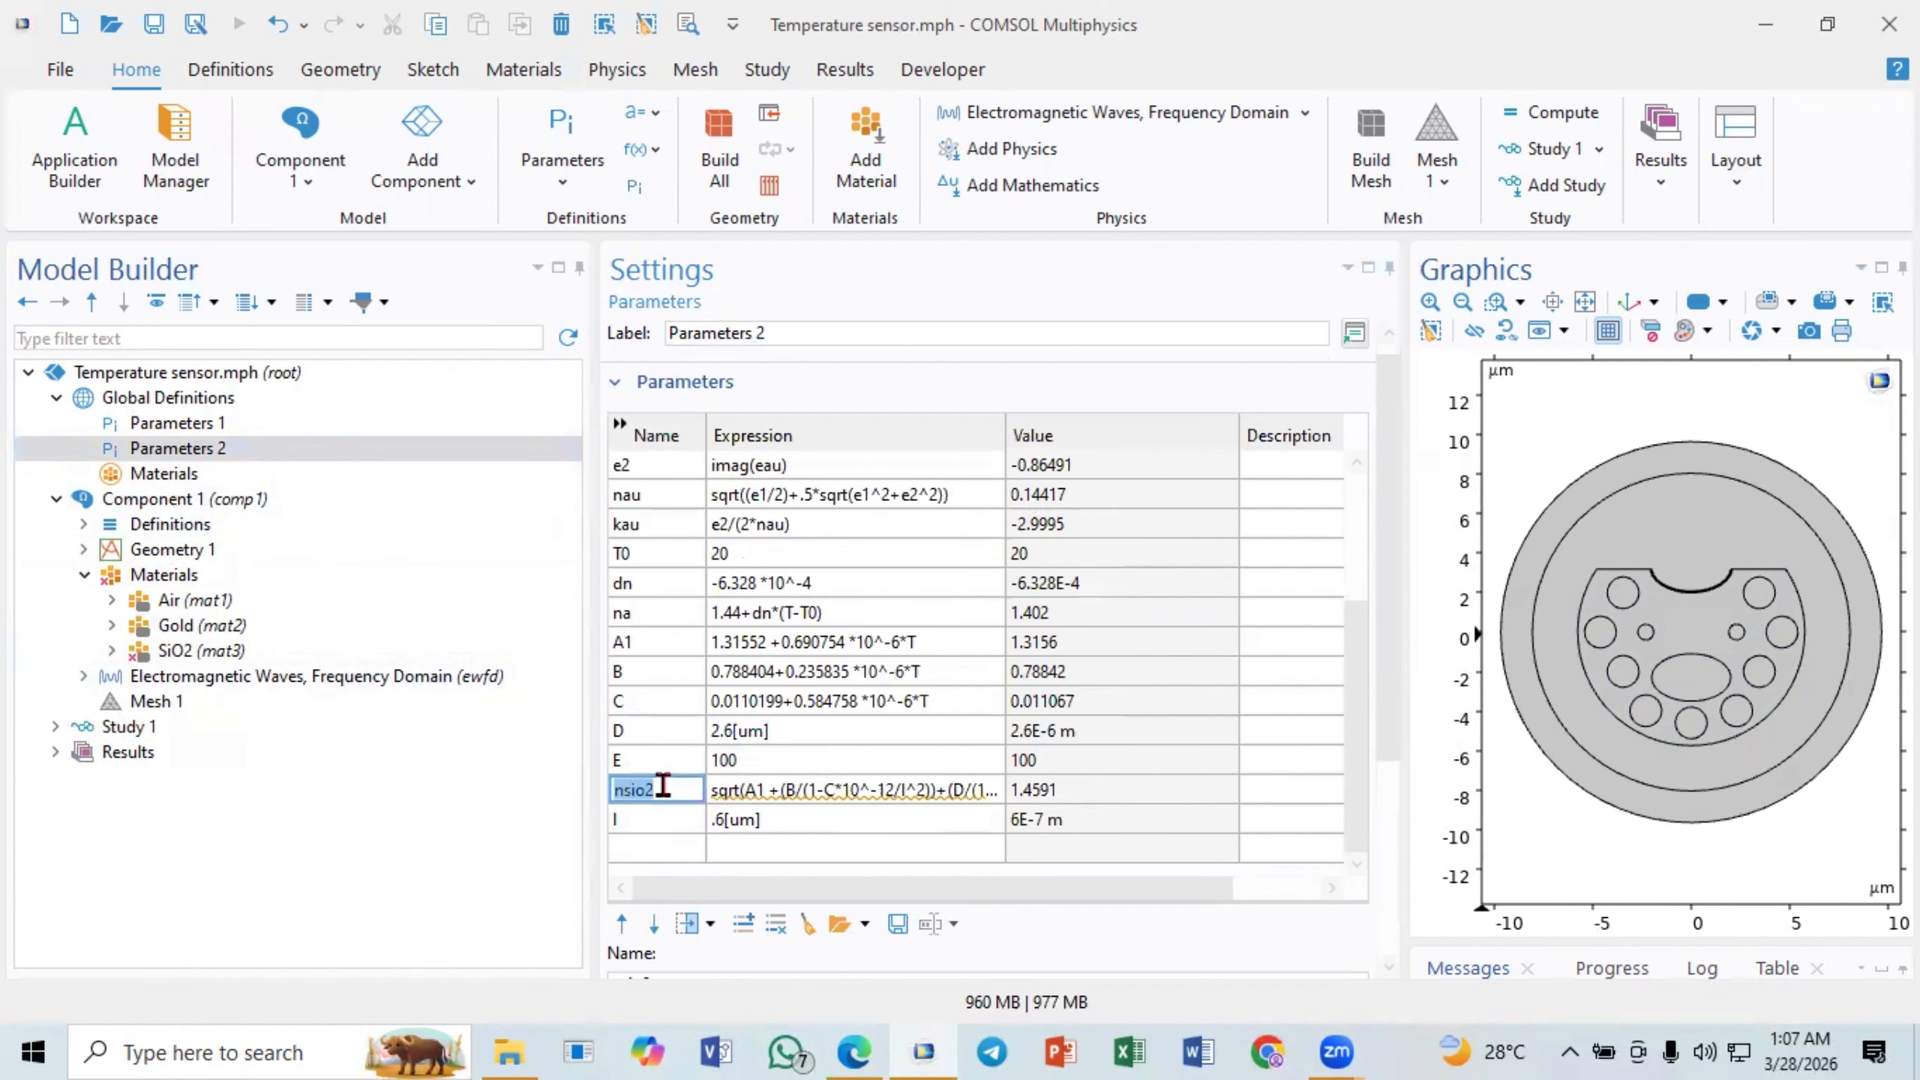
left_click(654, 819)
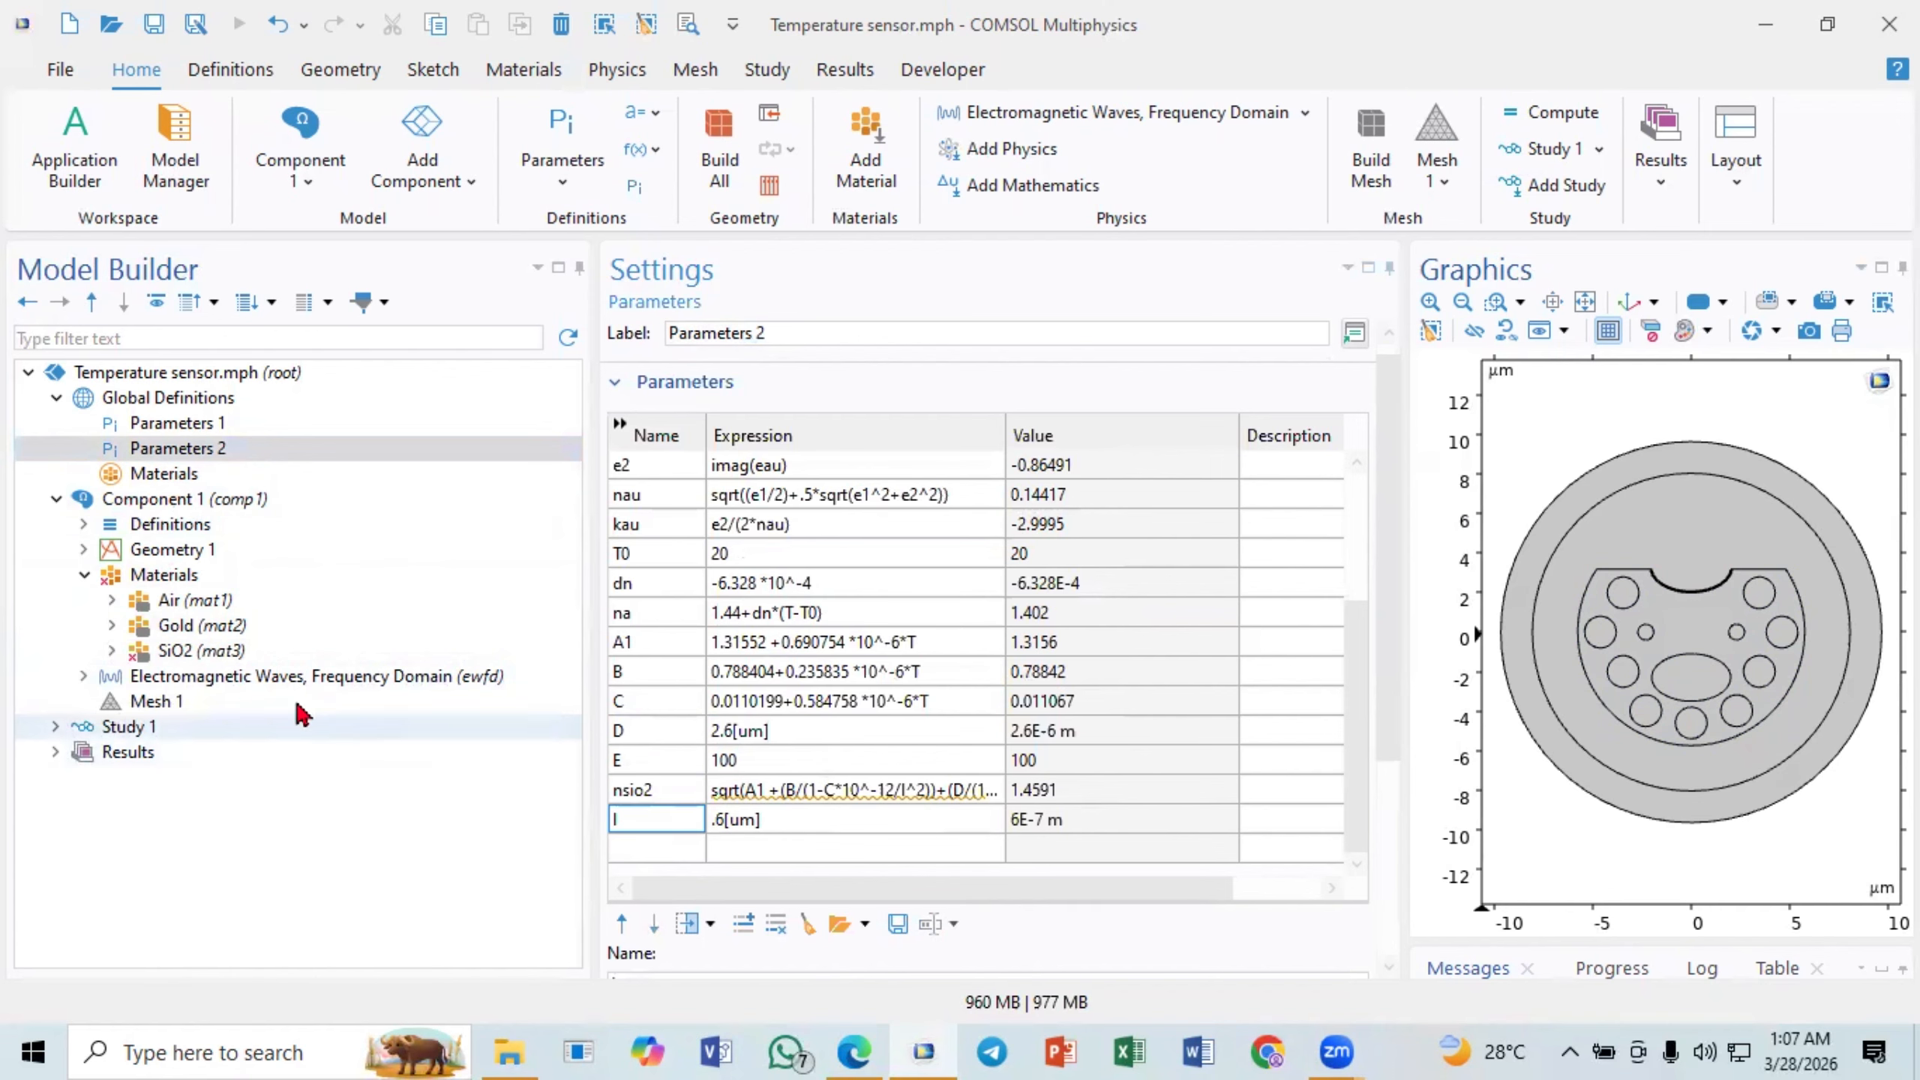
left_click(236, 652)
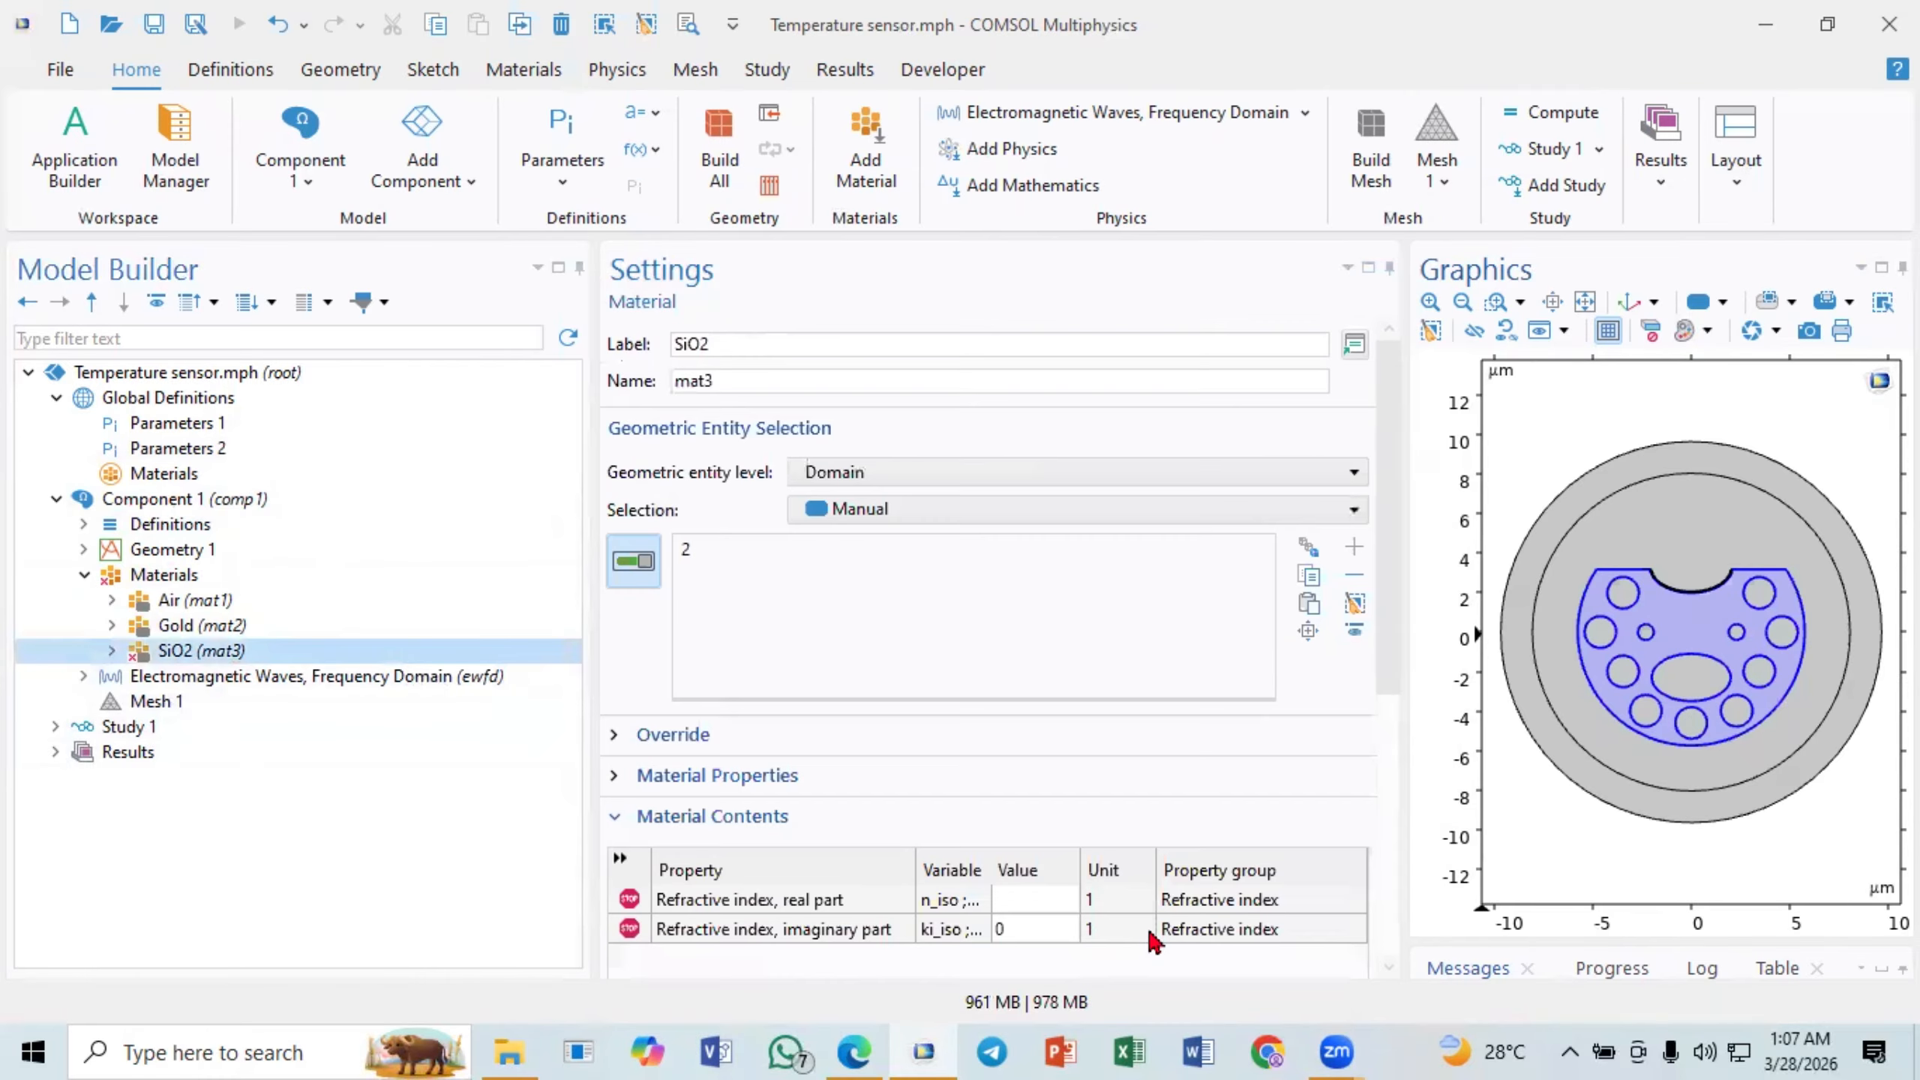
left_click(1001, 903)
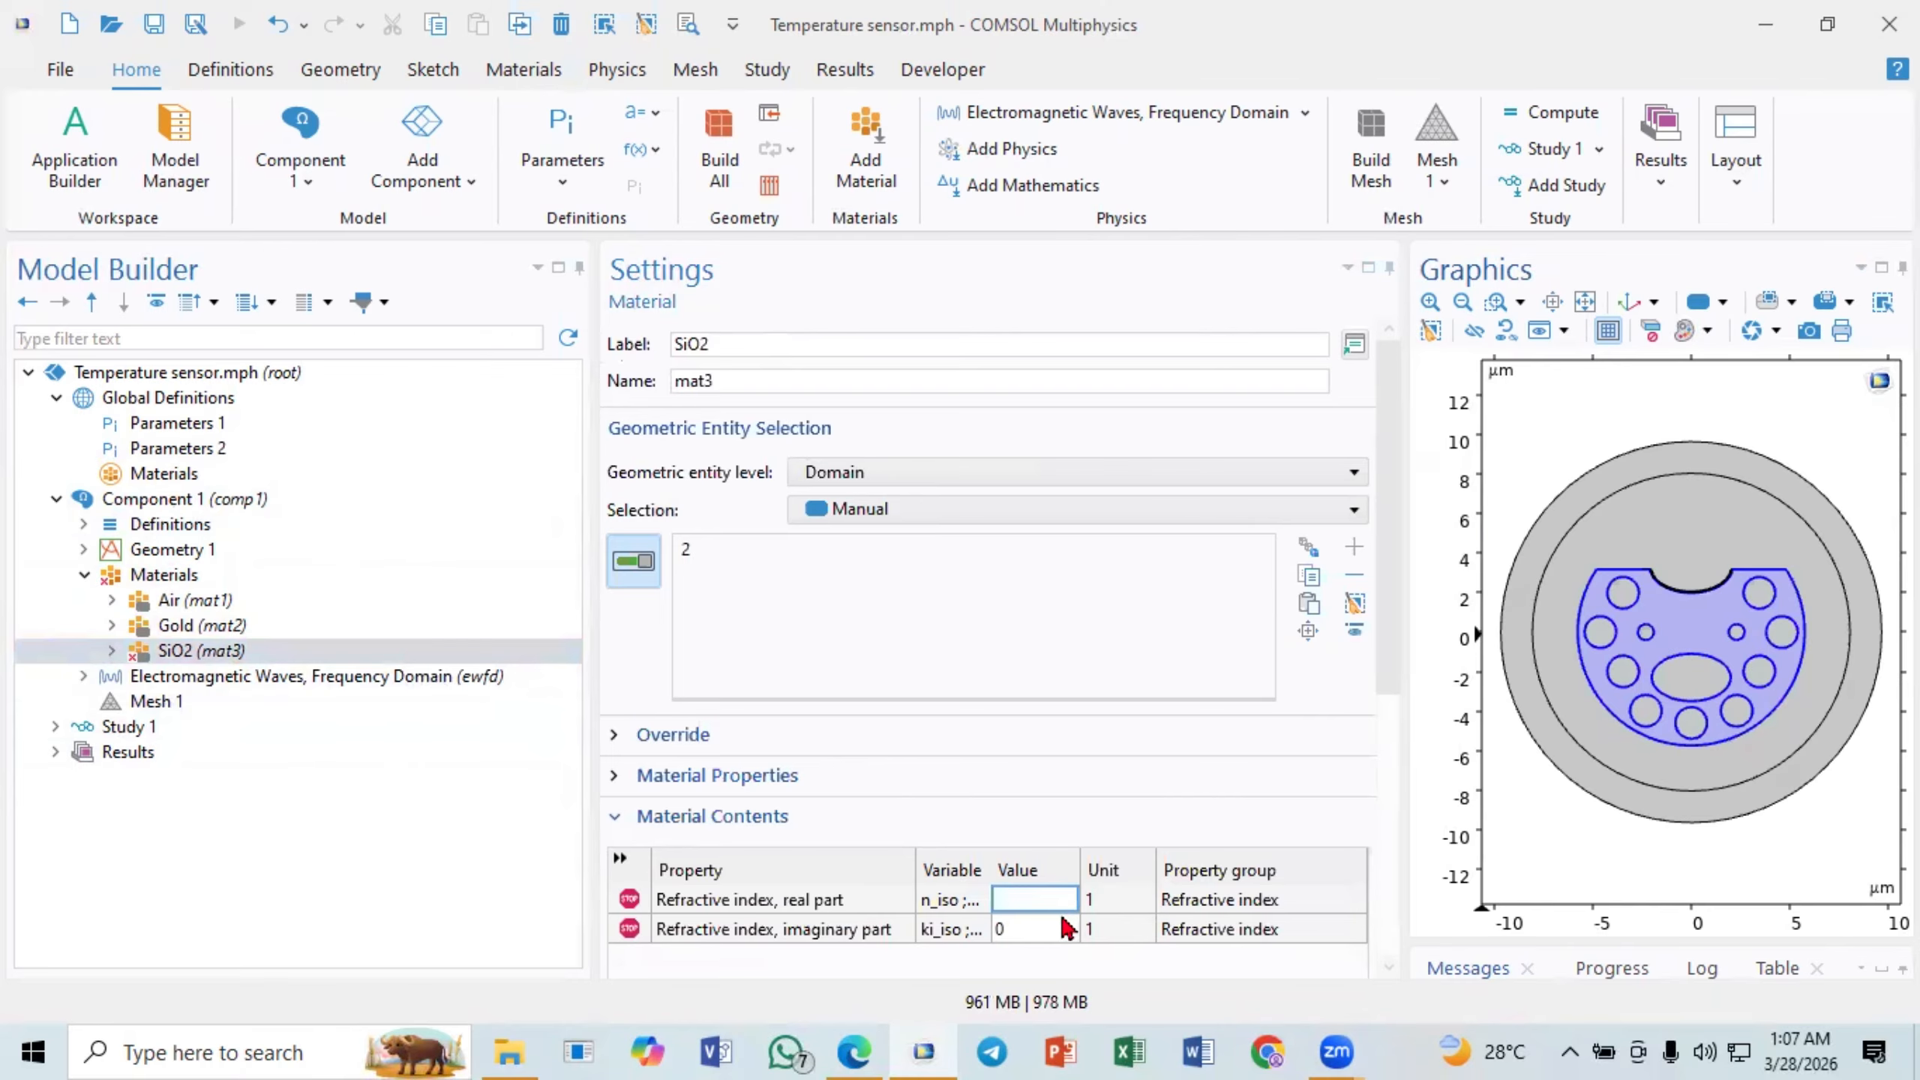
key("ctrl+v")
left_click(1028, 932)
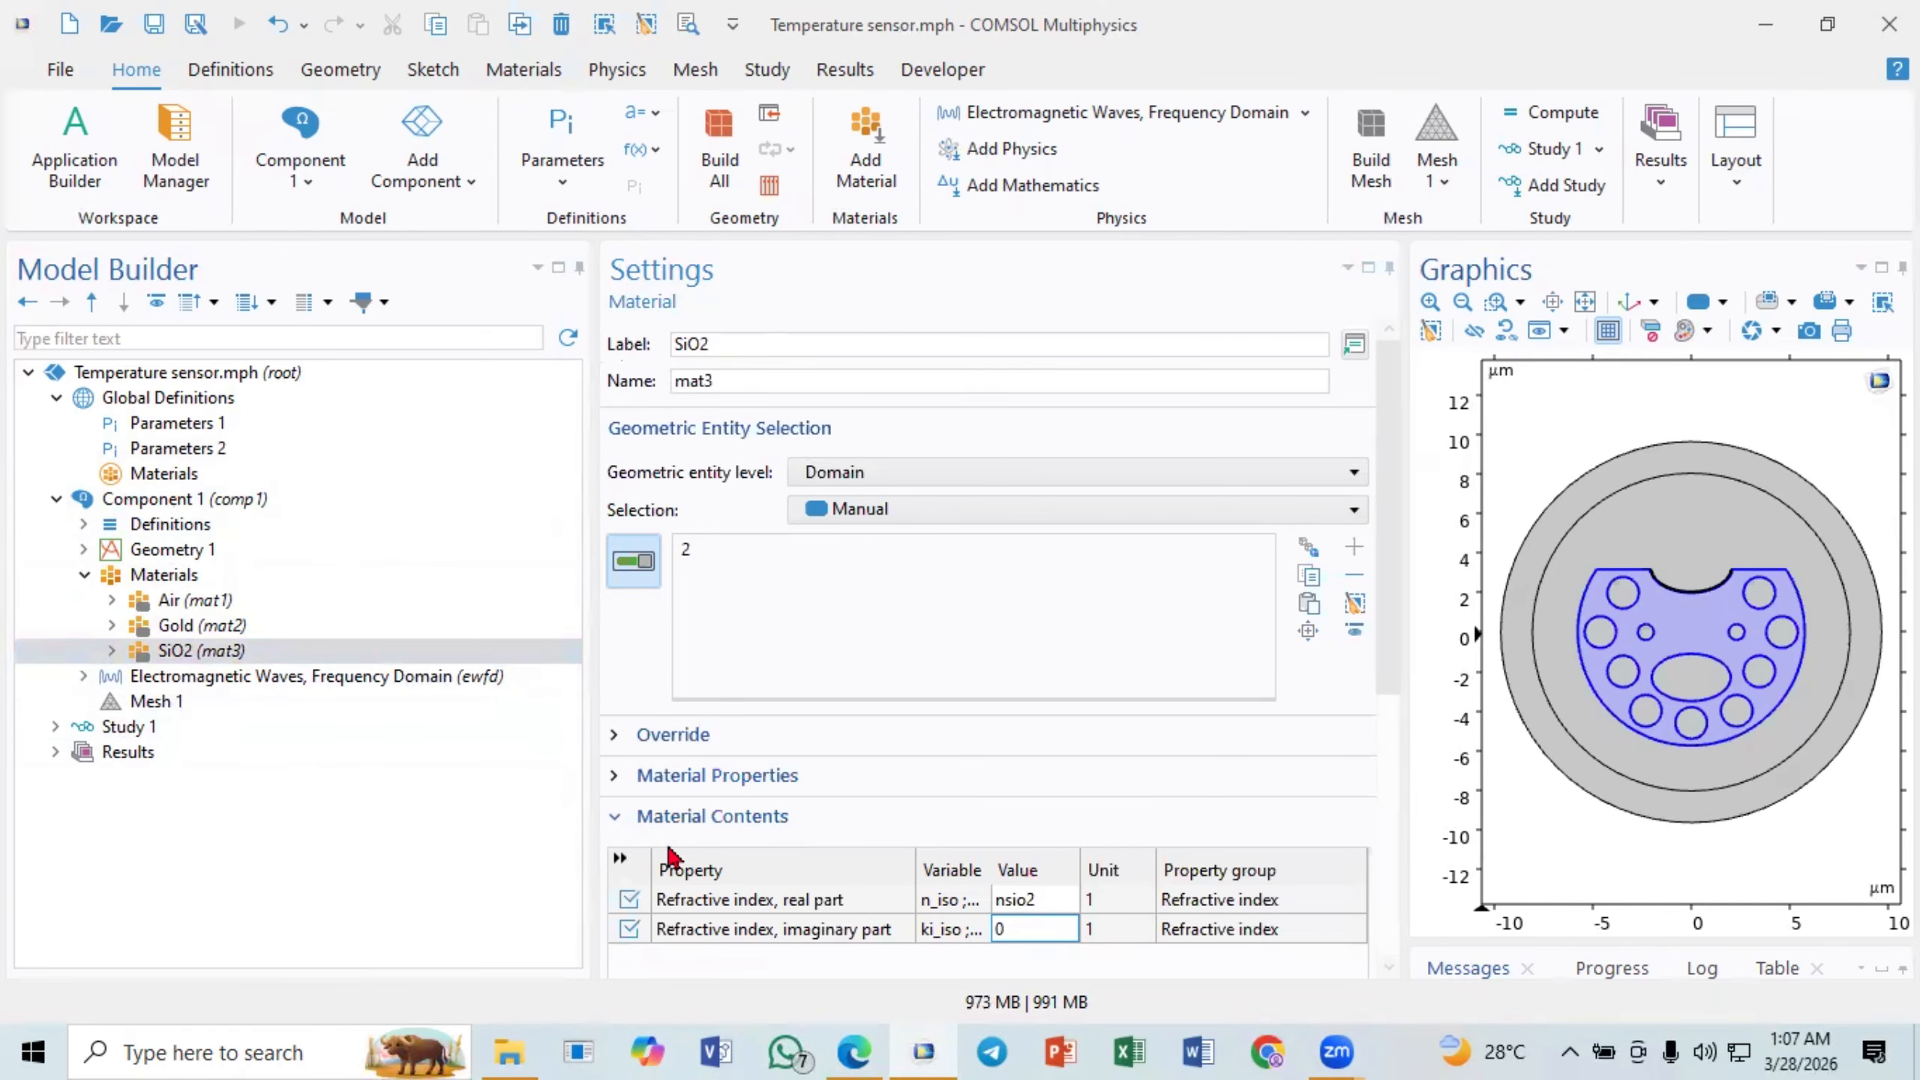
- Add a fourth blank material to Component 1 and label it Analyts
left_click(204, 581)
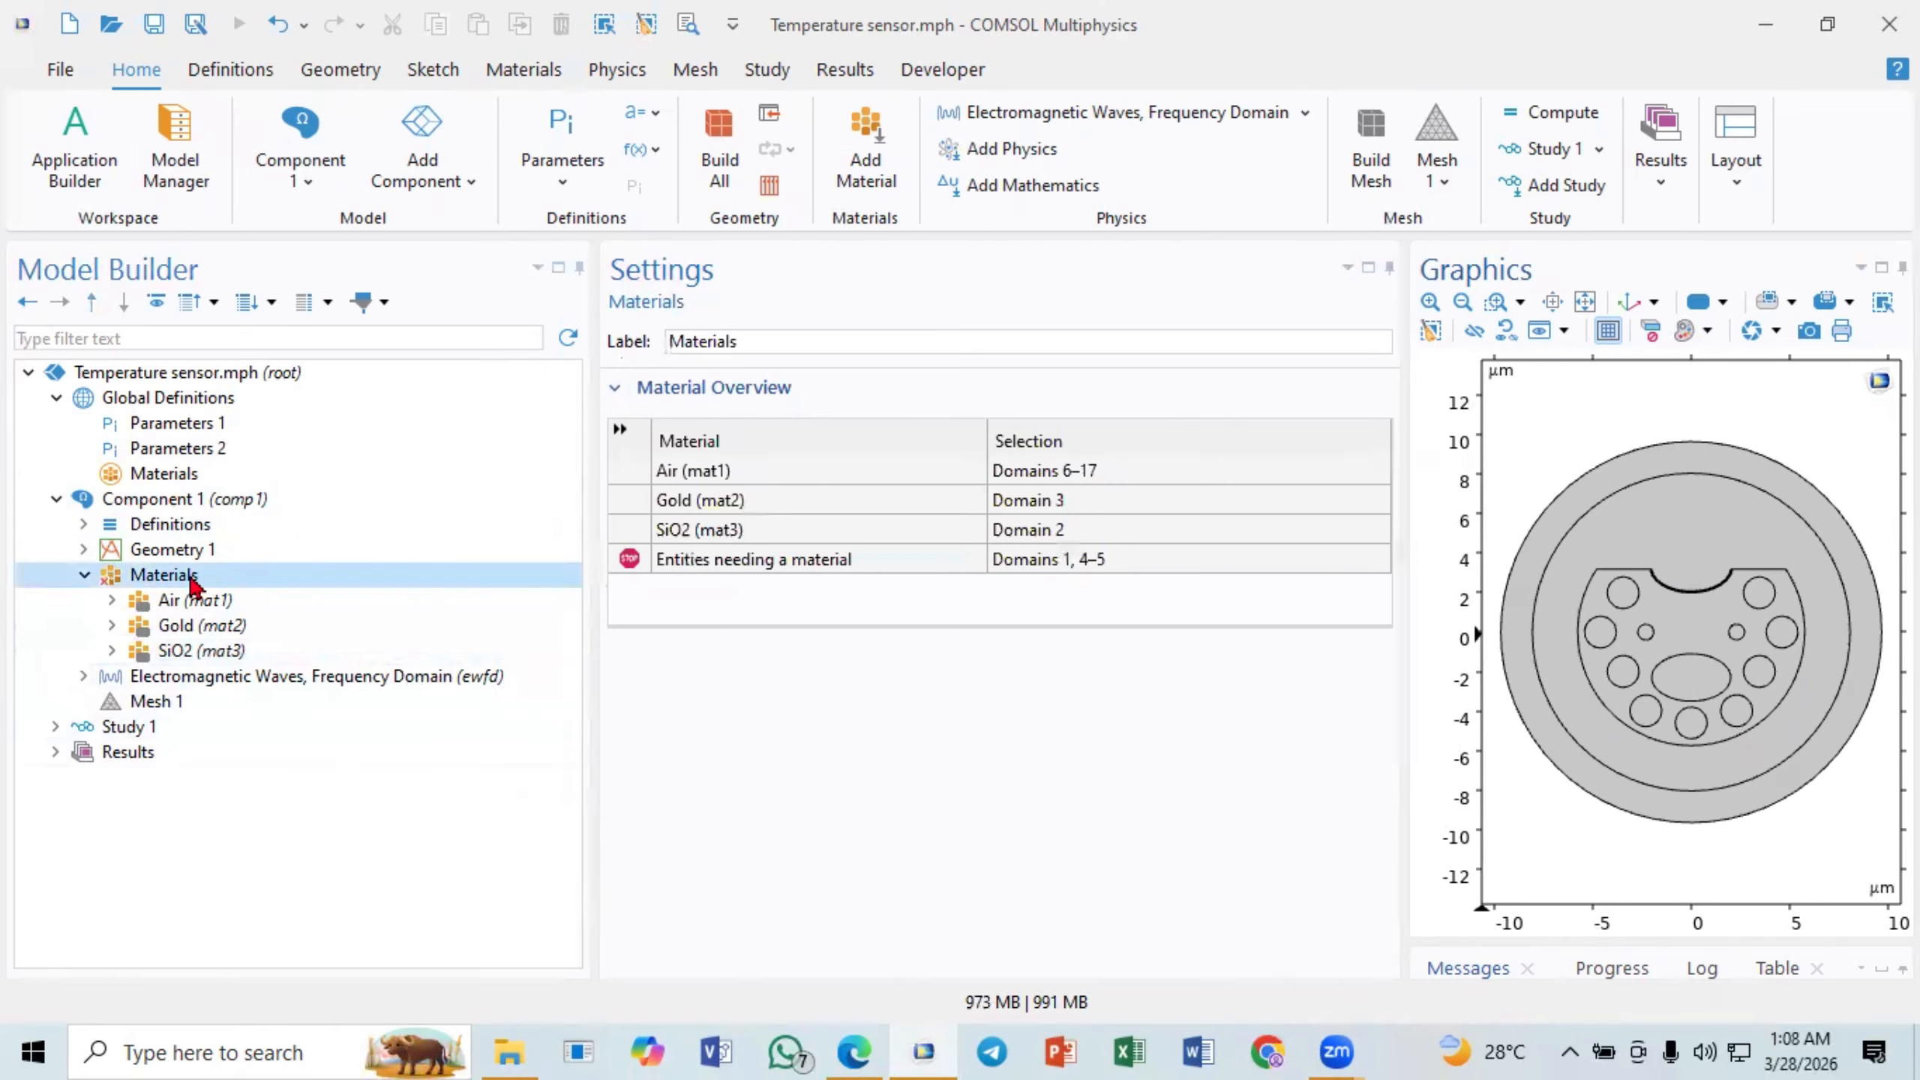
right_click(206, 584)
left_click(293, 668)
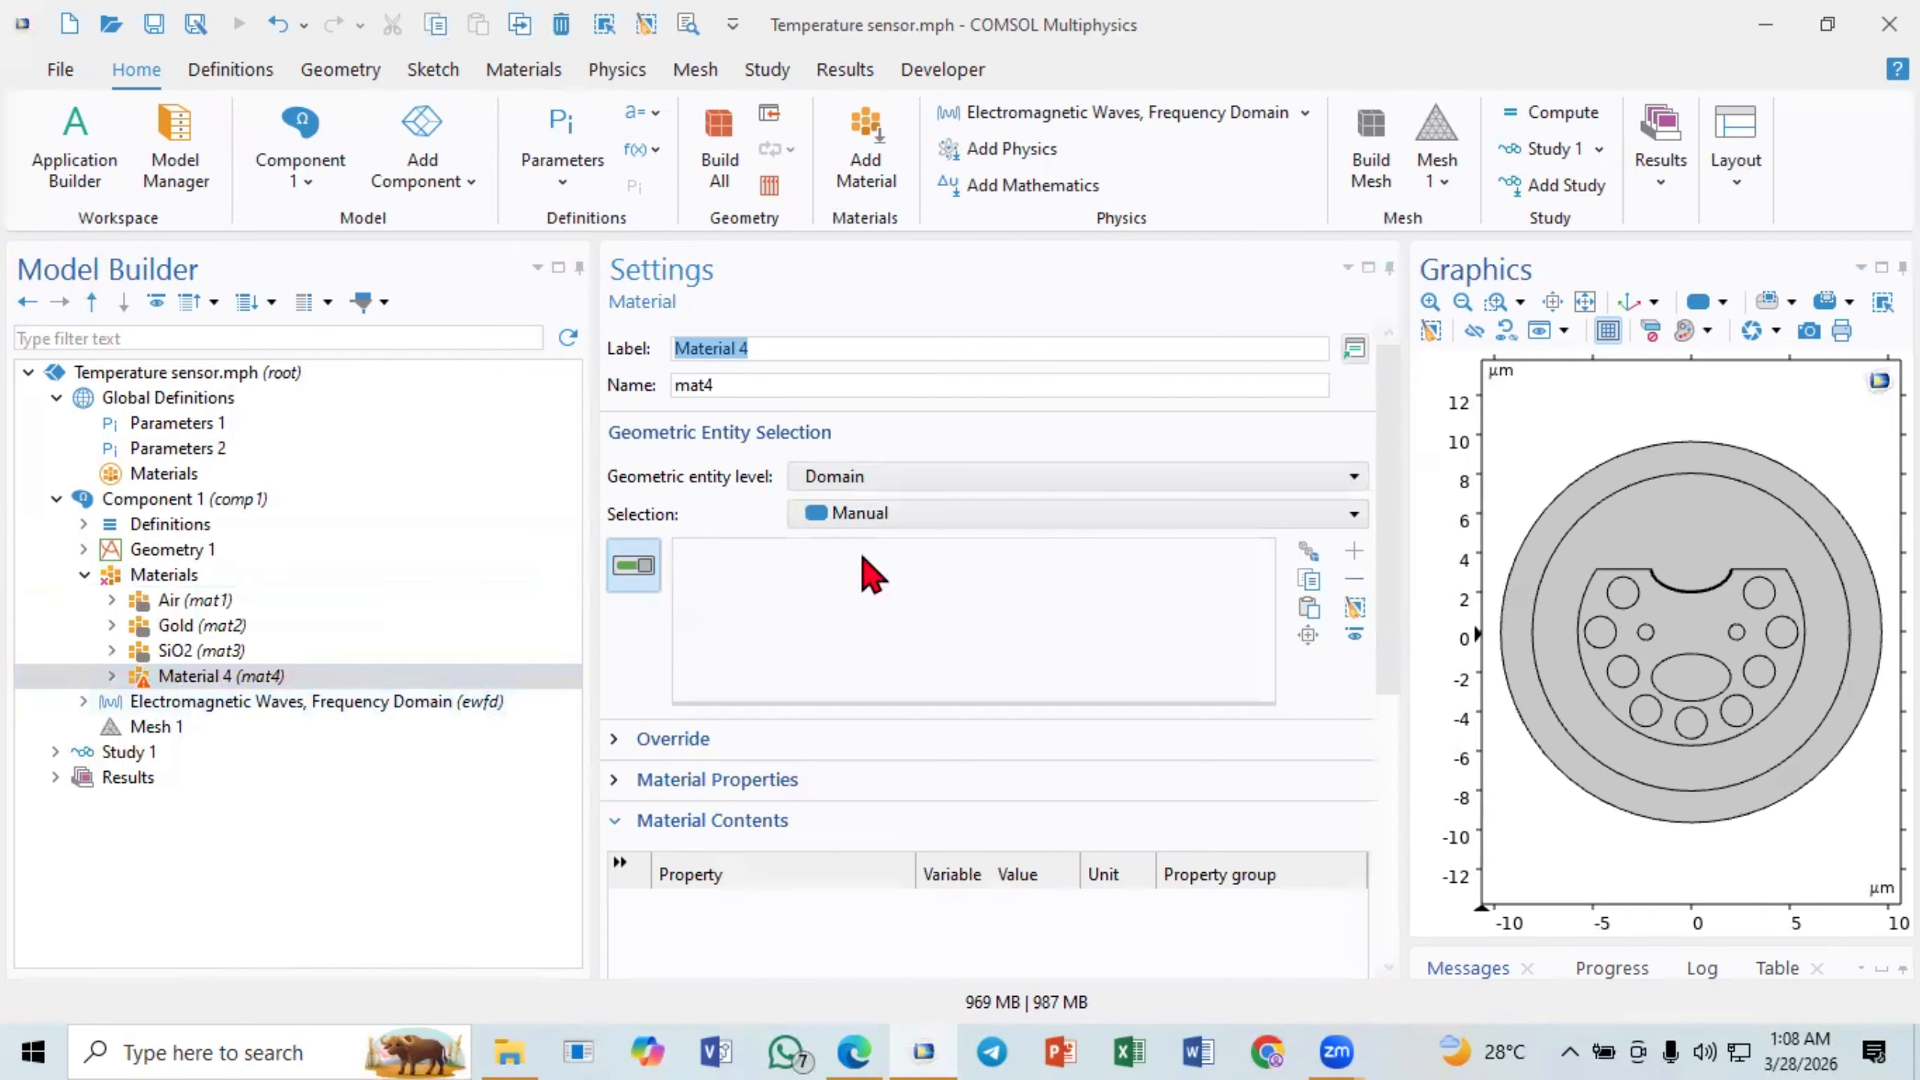
type("A")
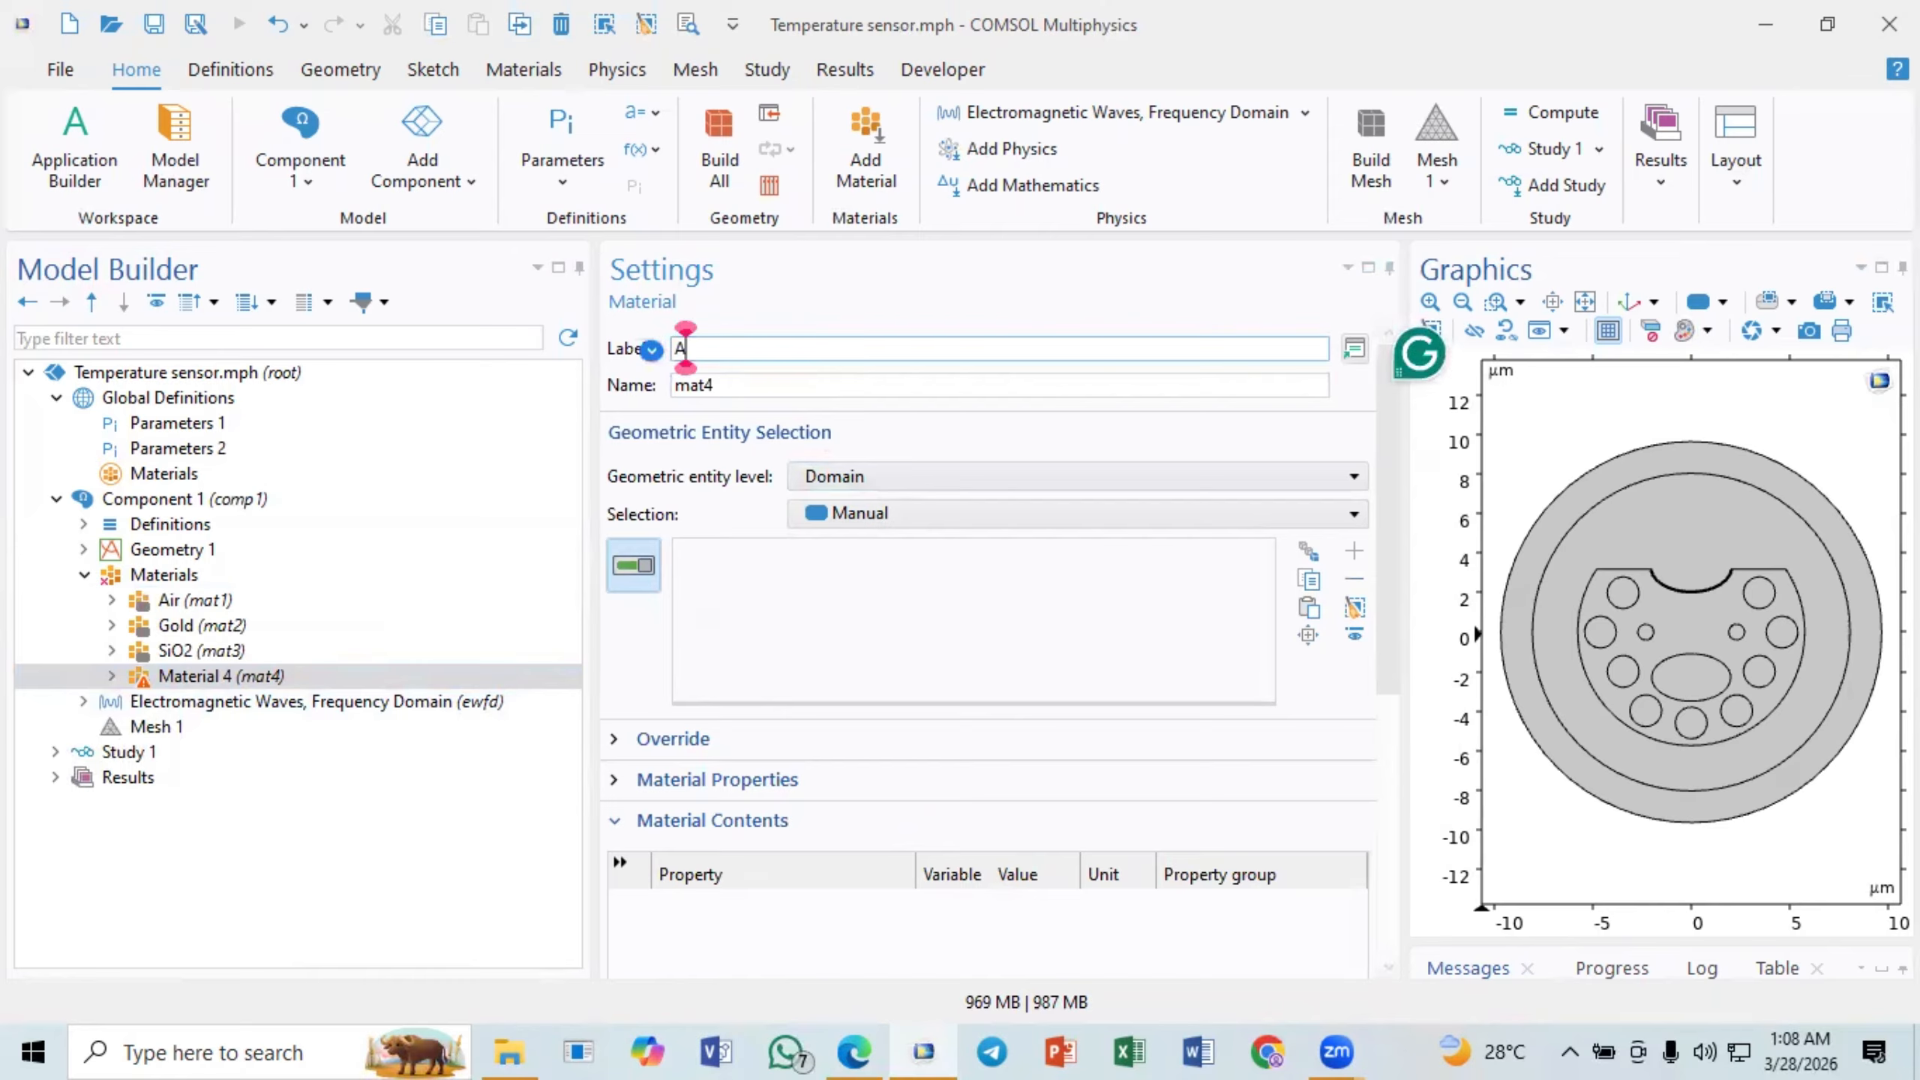
type("nalyts")
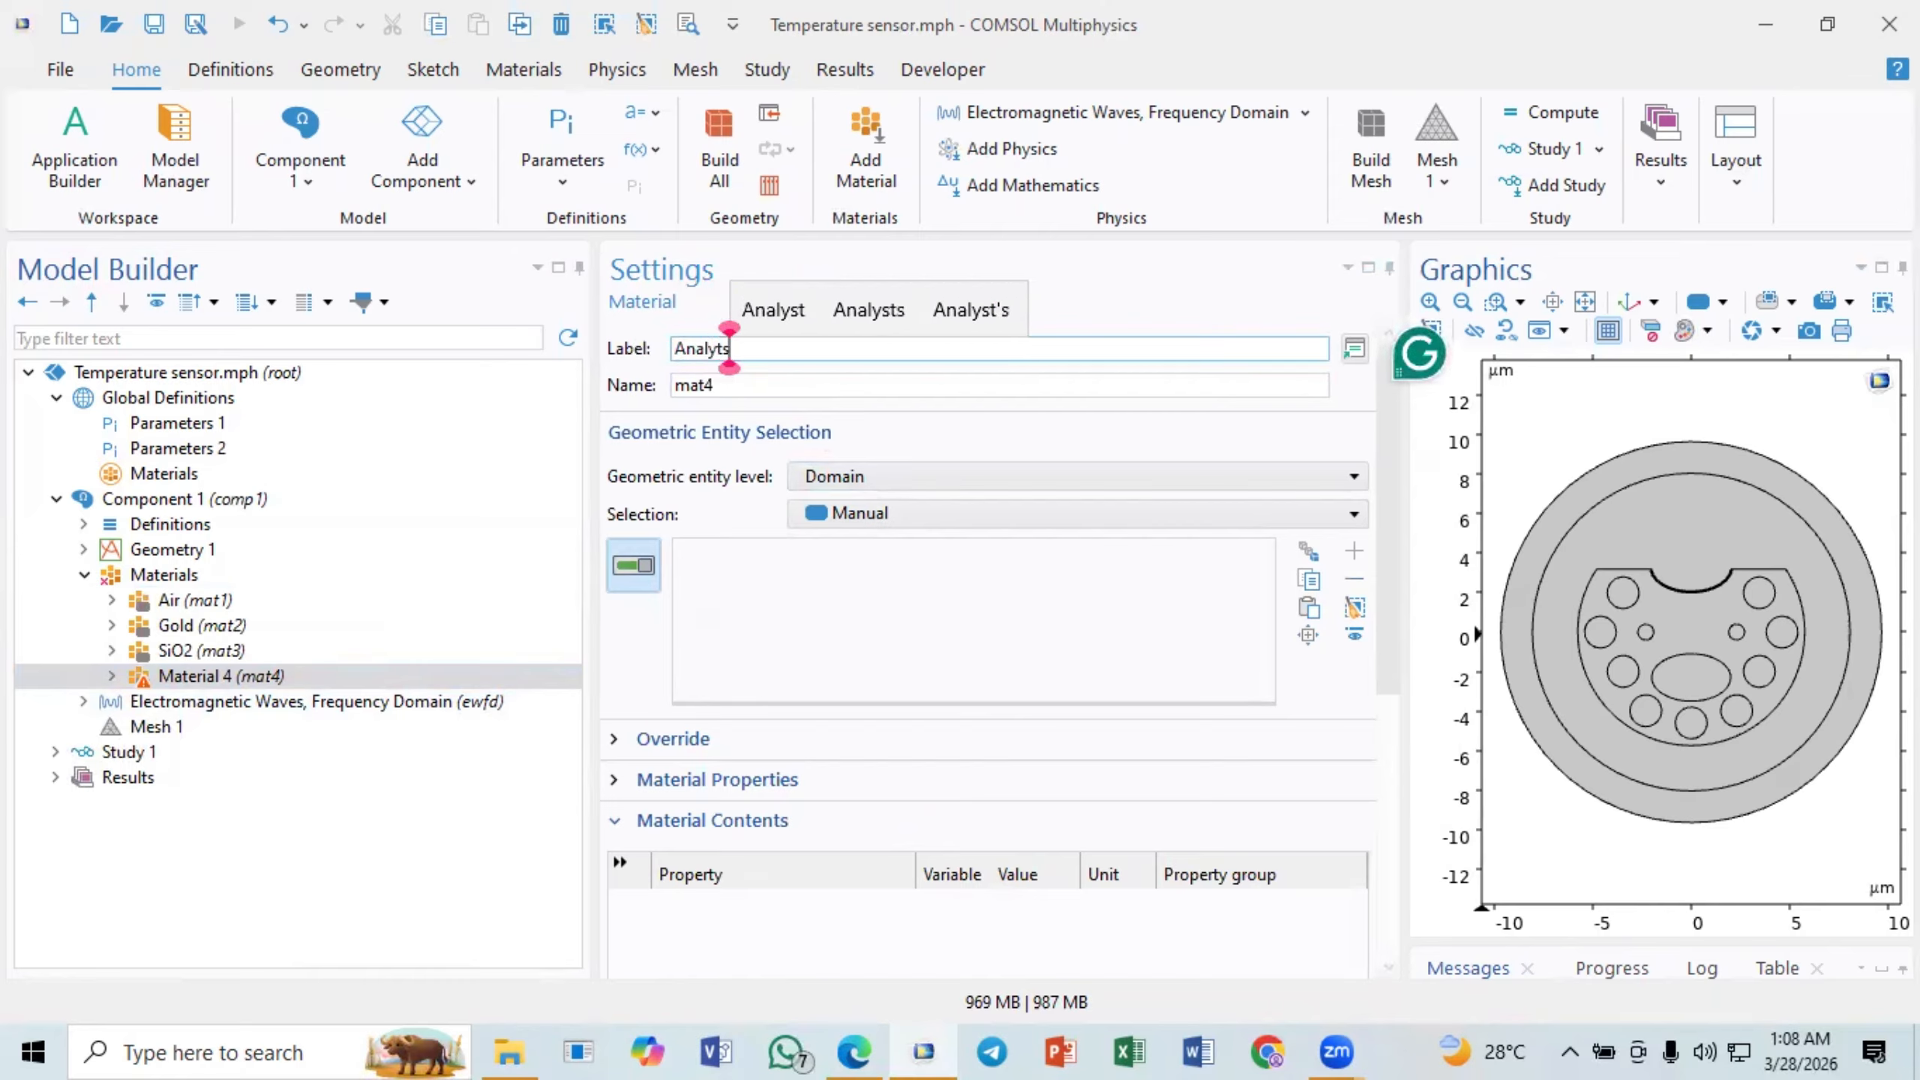
left_click(789, 589)
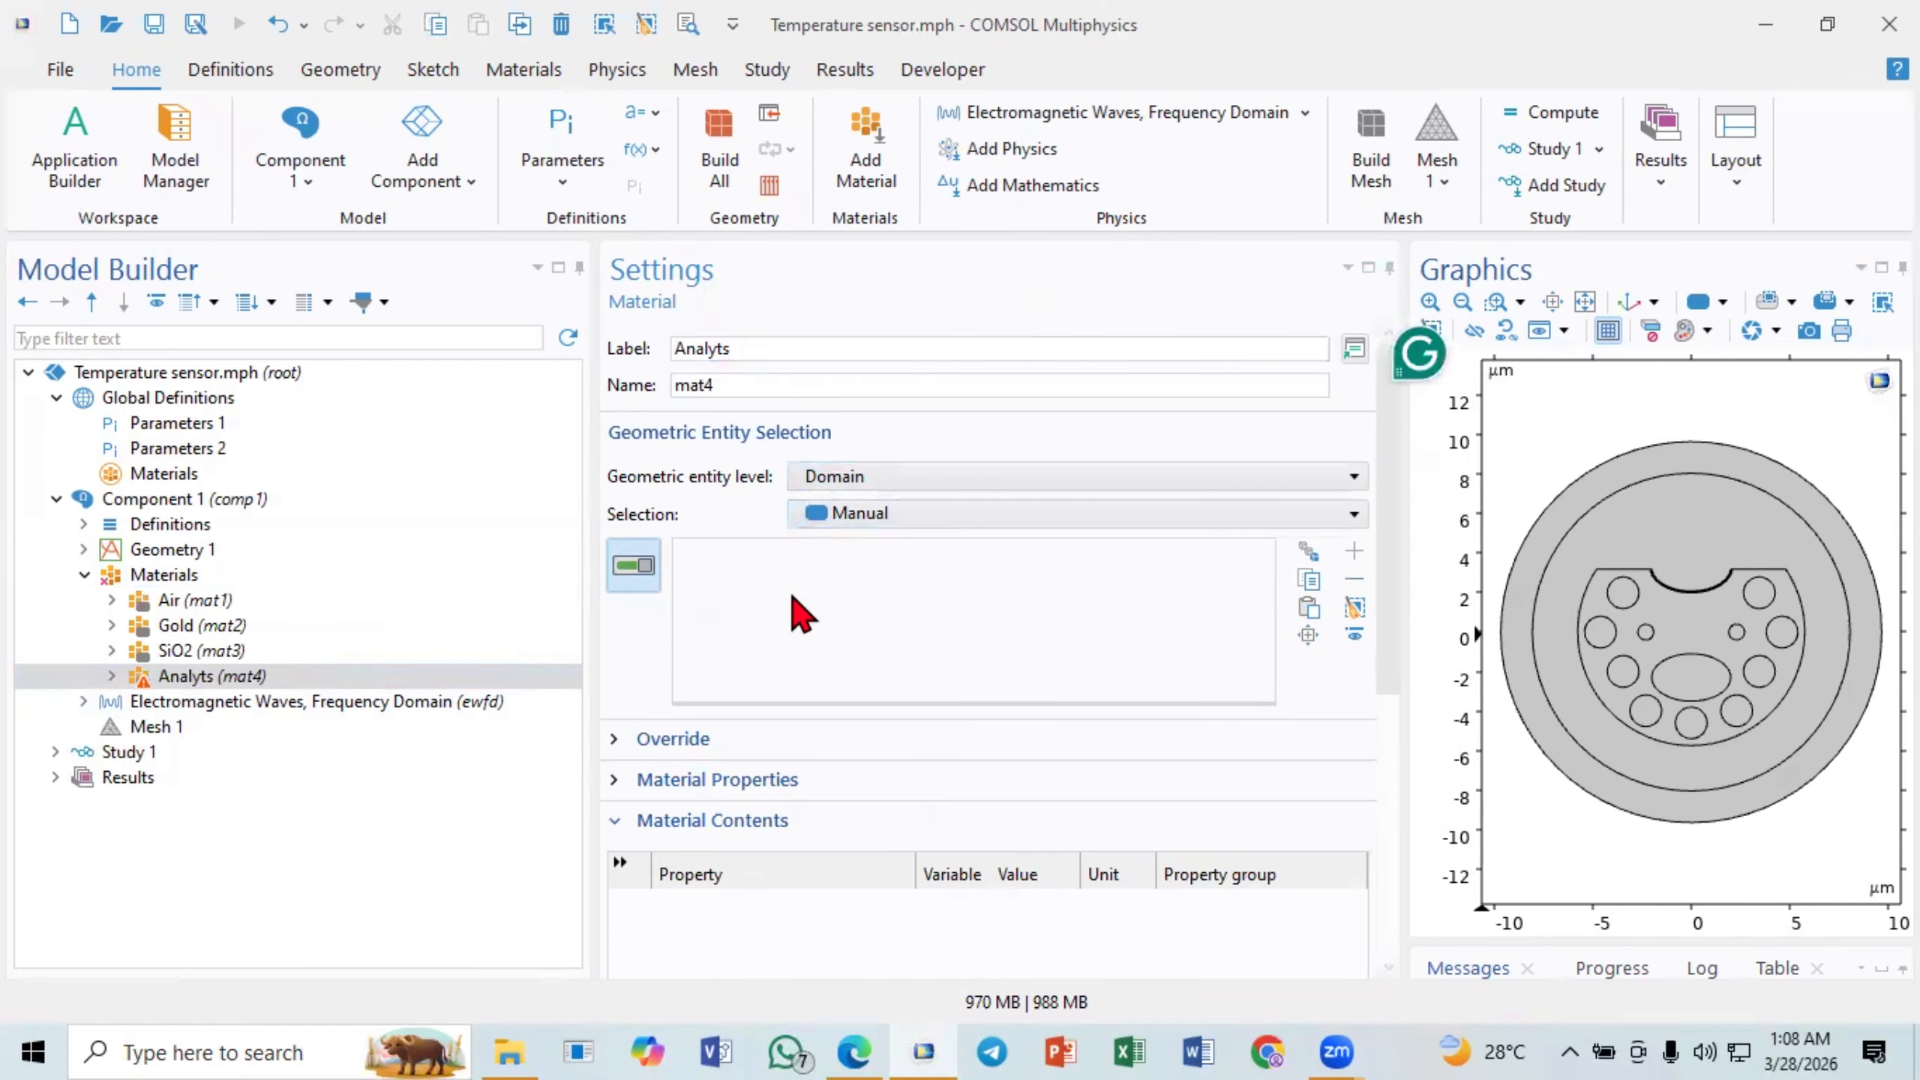
- Assign the Analyts material to domains 1 and 5 surrounding the D-shape, and set its refractive index real part to na
left_click(1747, 539)
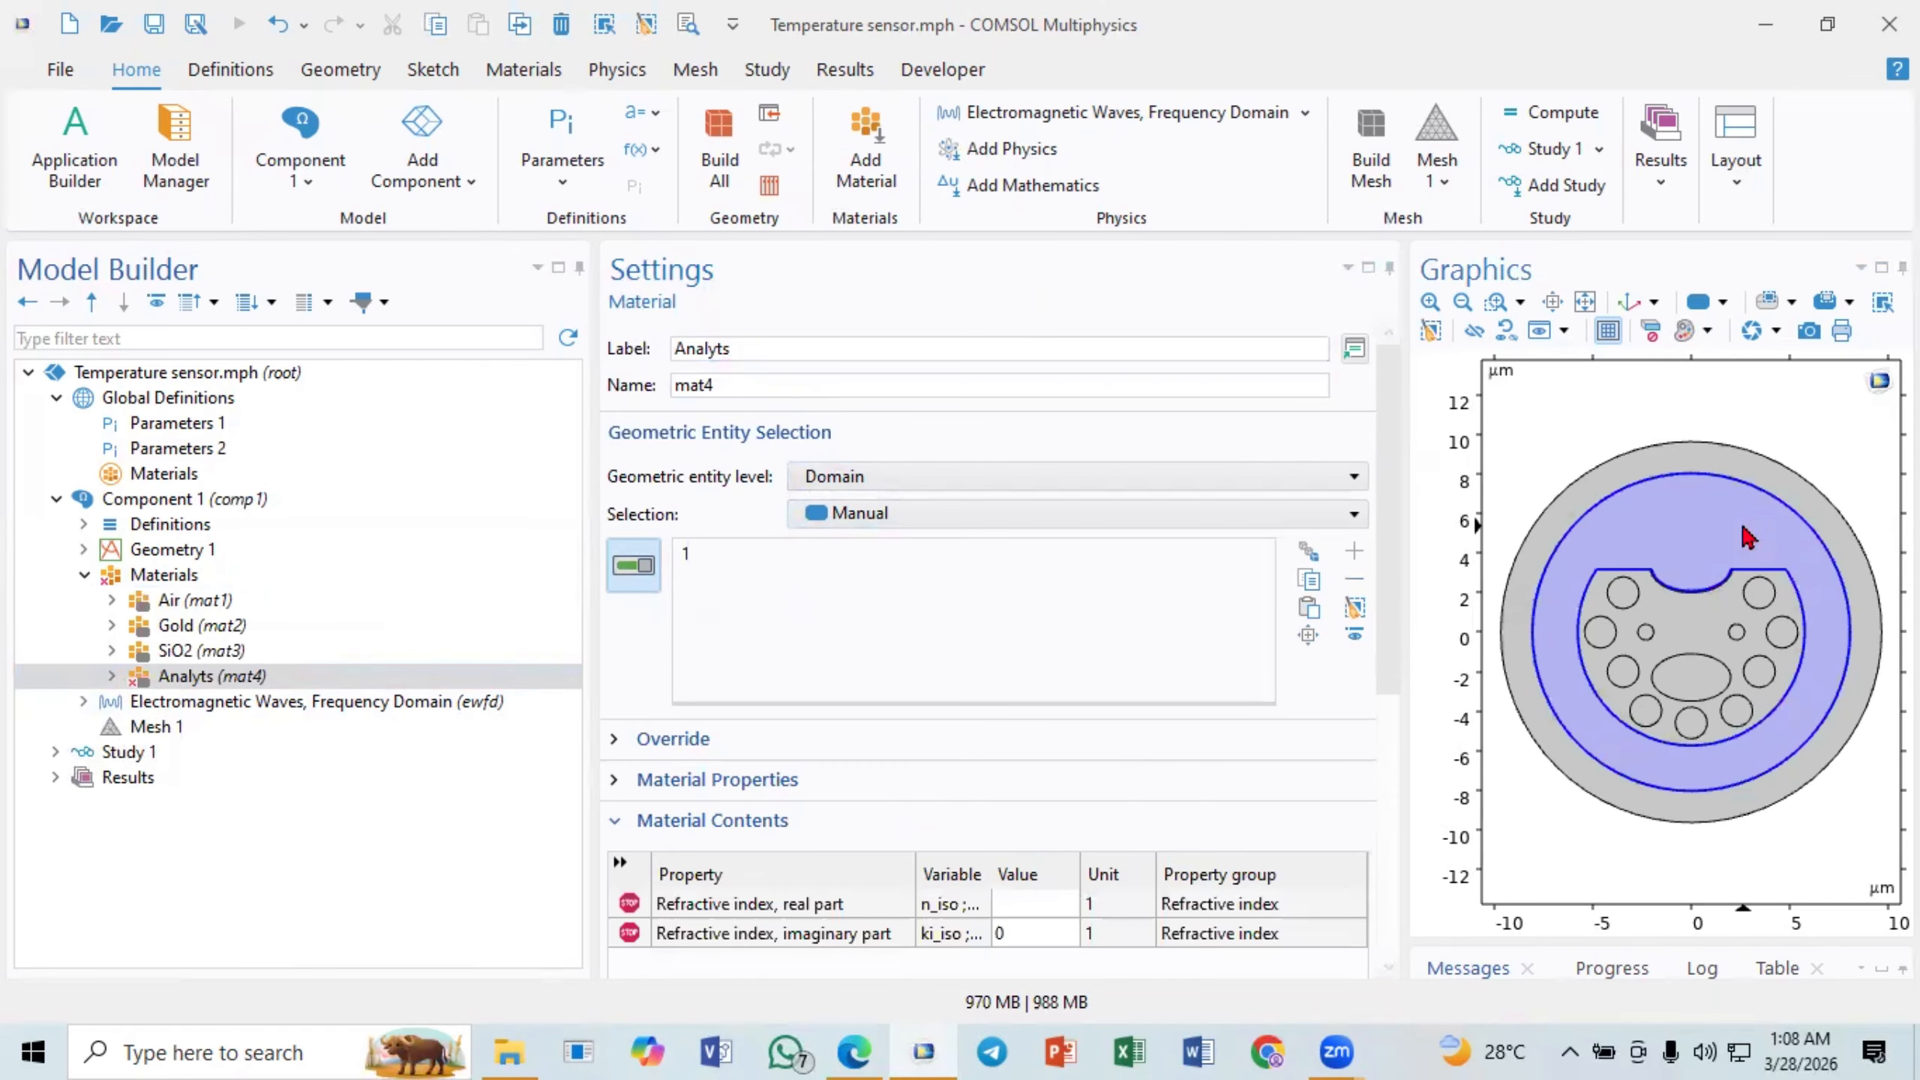
left_click(1686, 471)
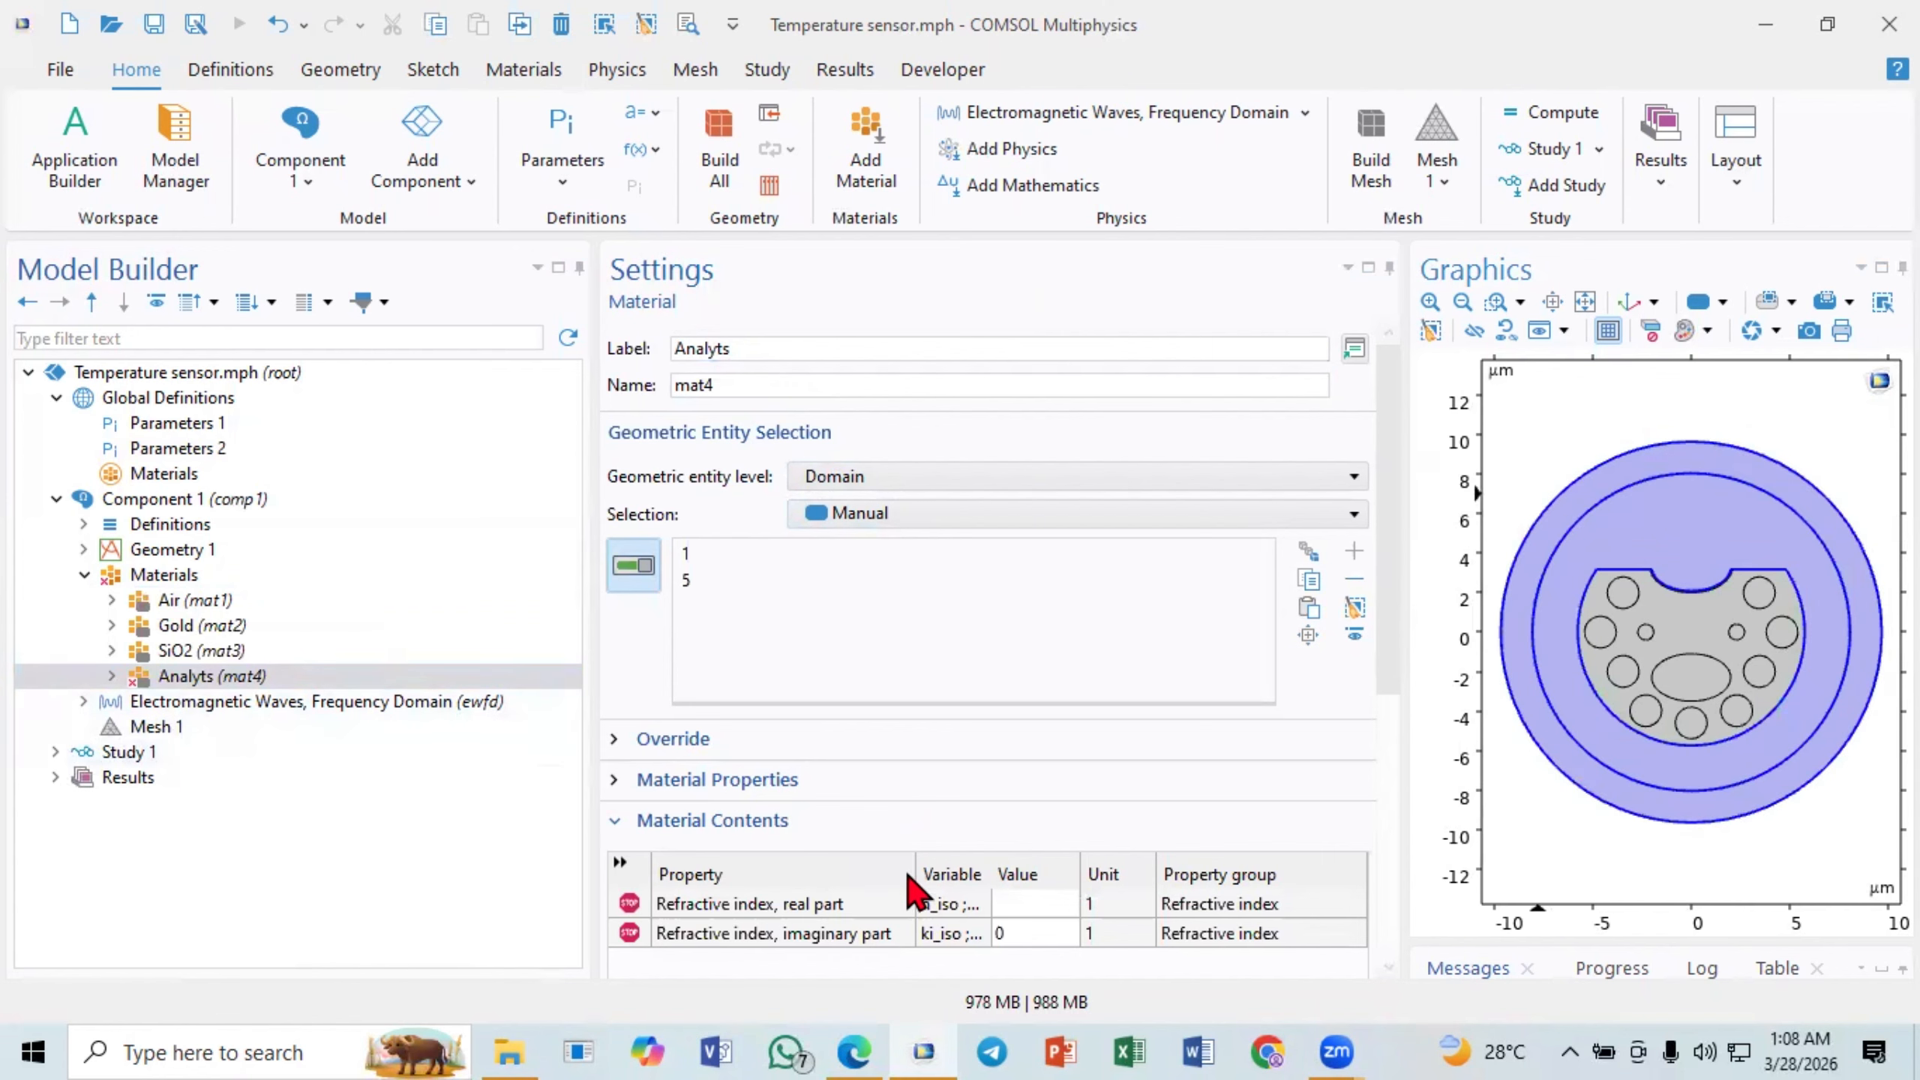
left_click(1053, 908)
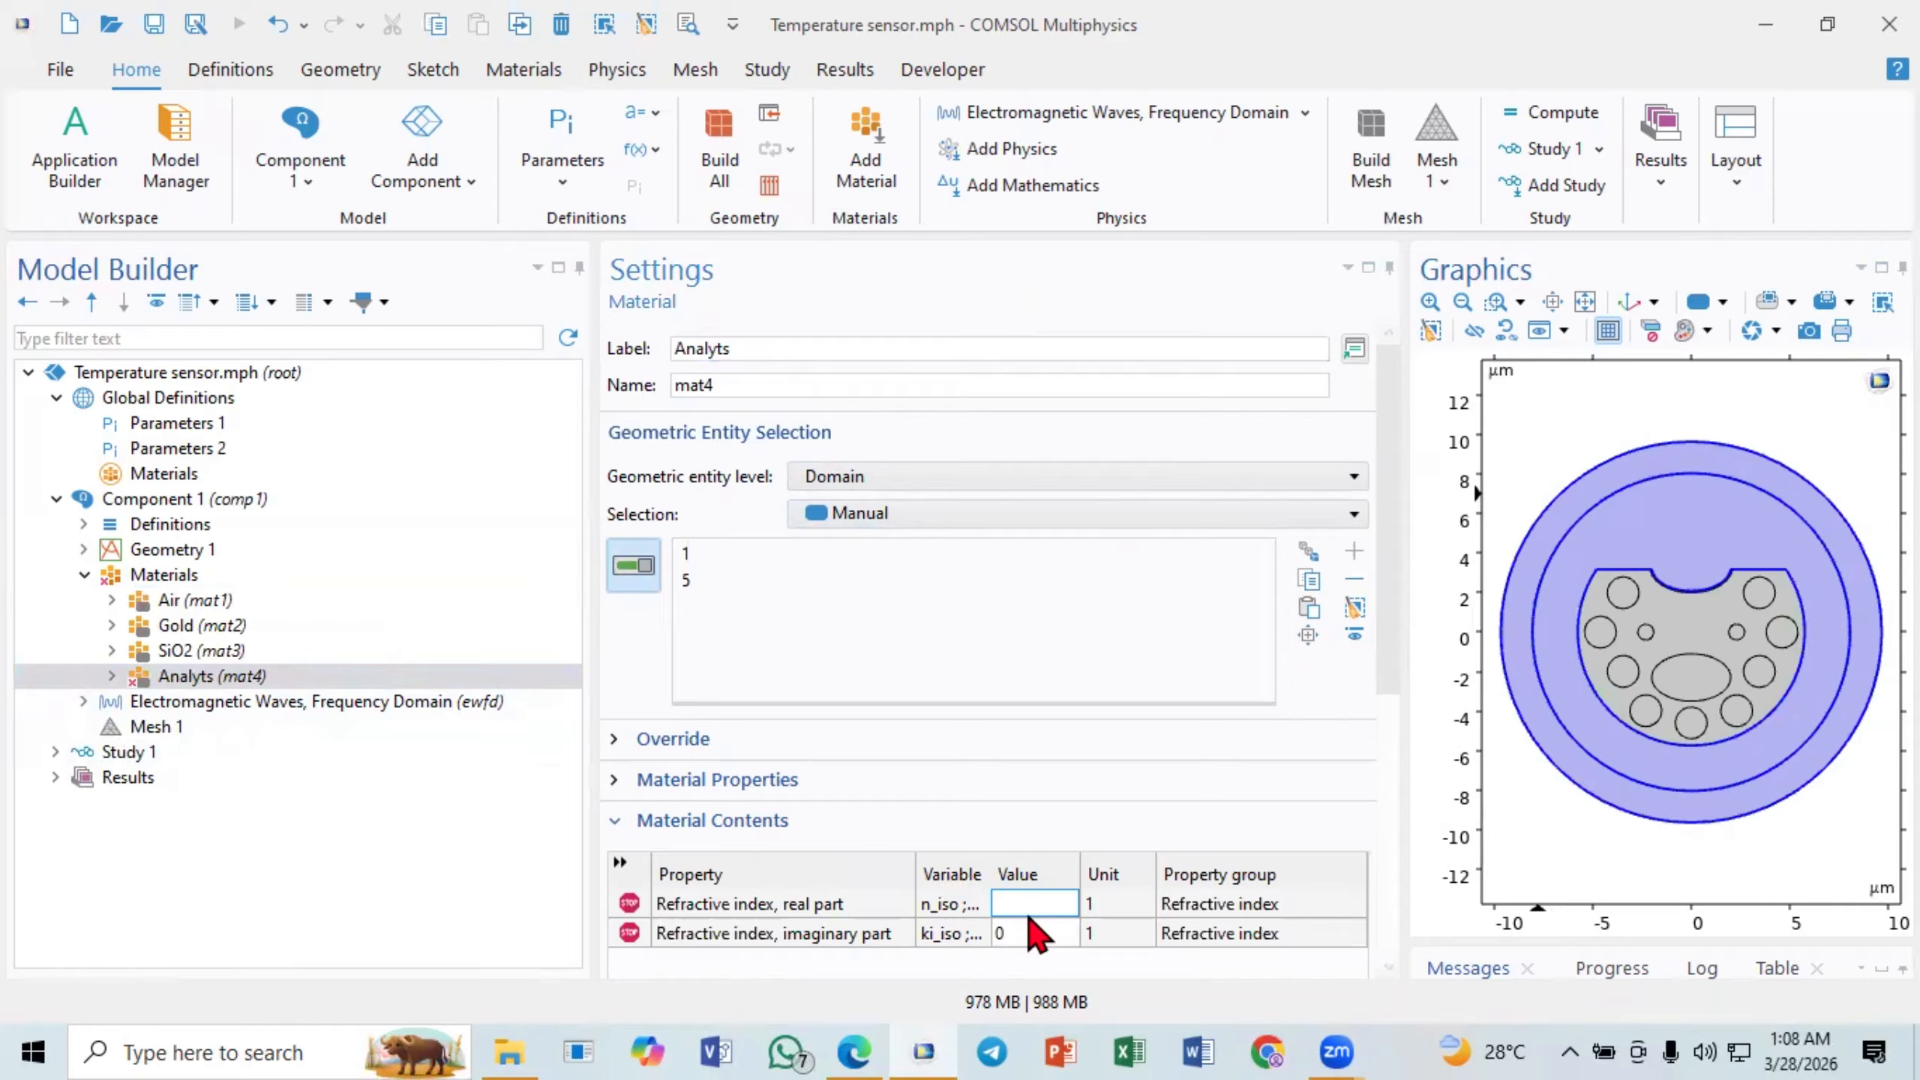
type("na")
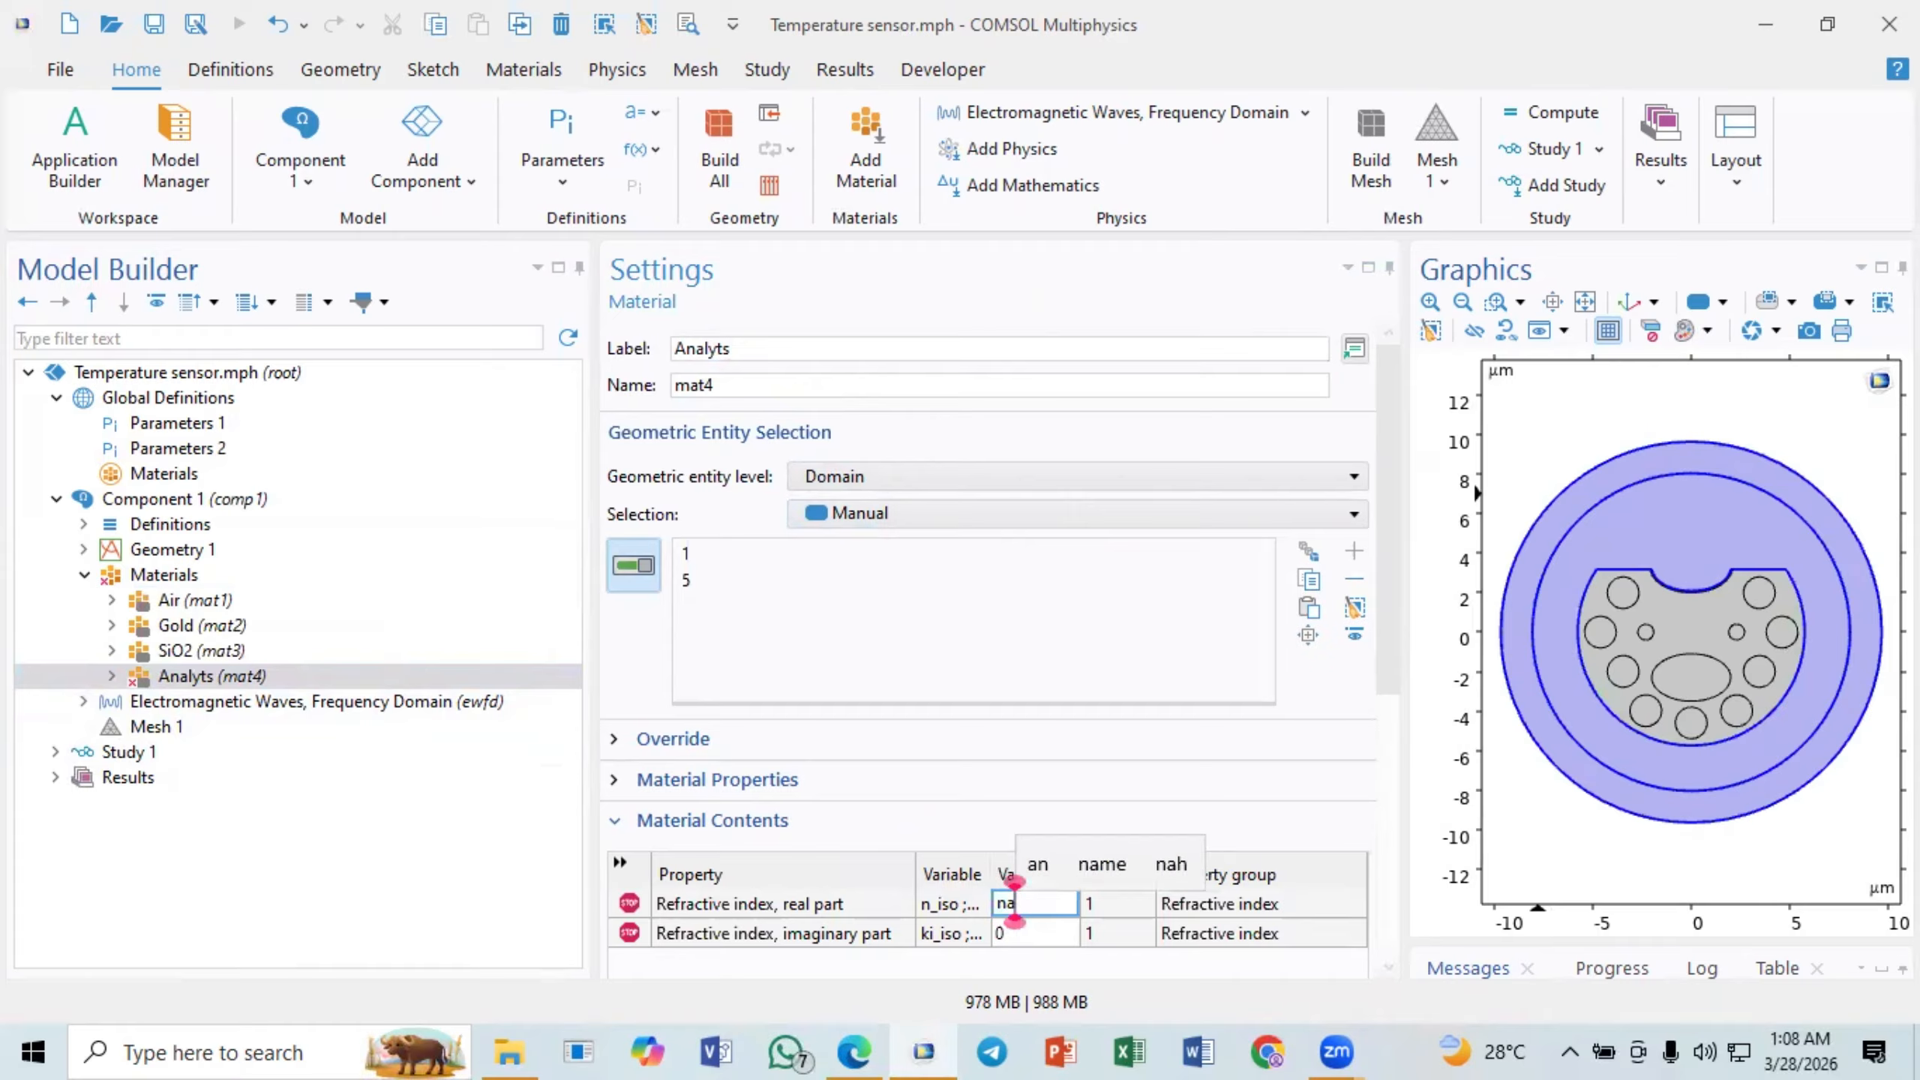
left_click(1033, 936)
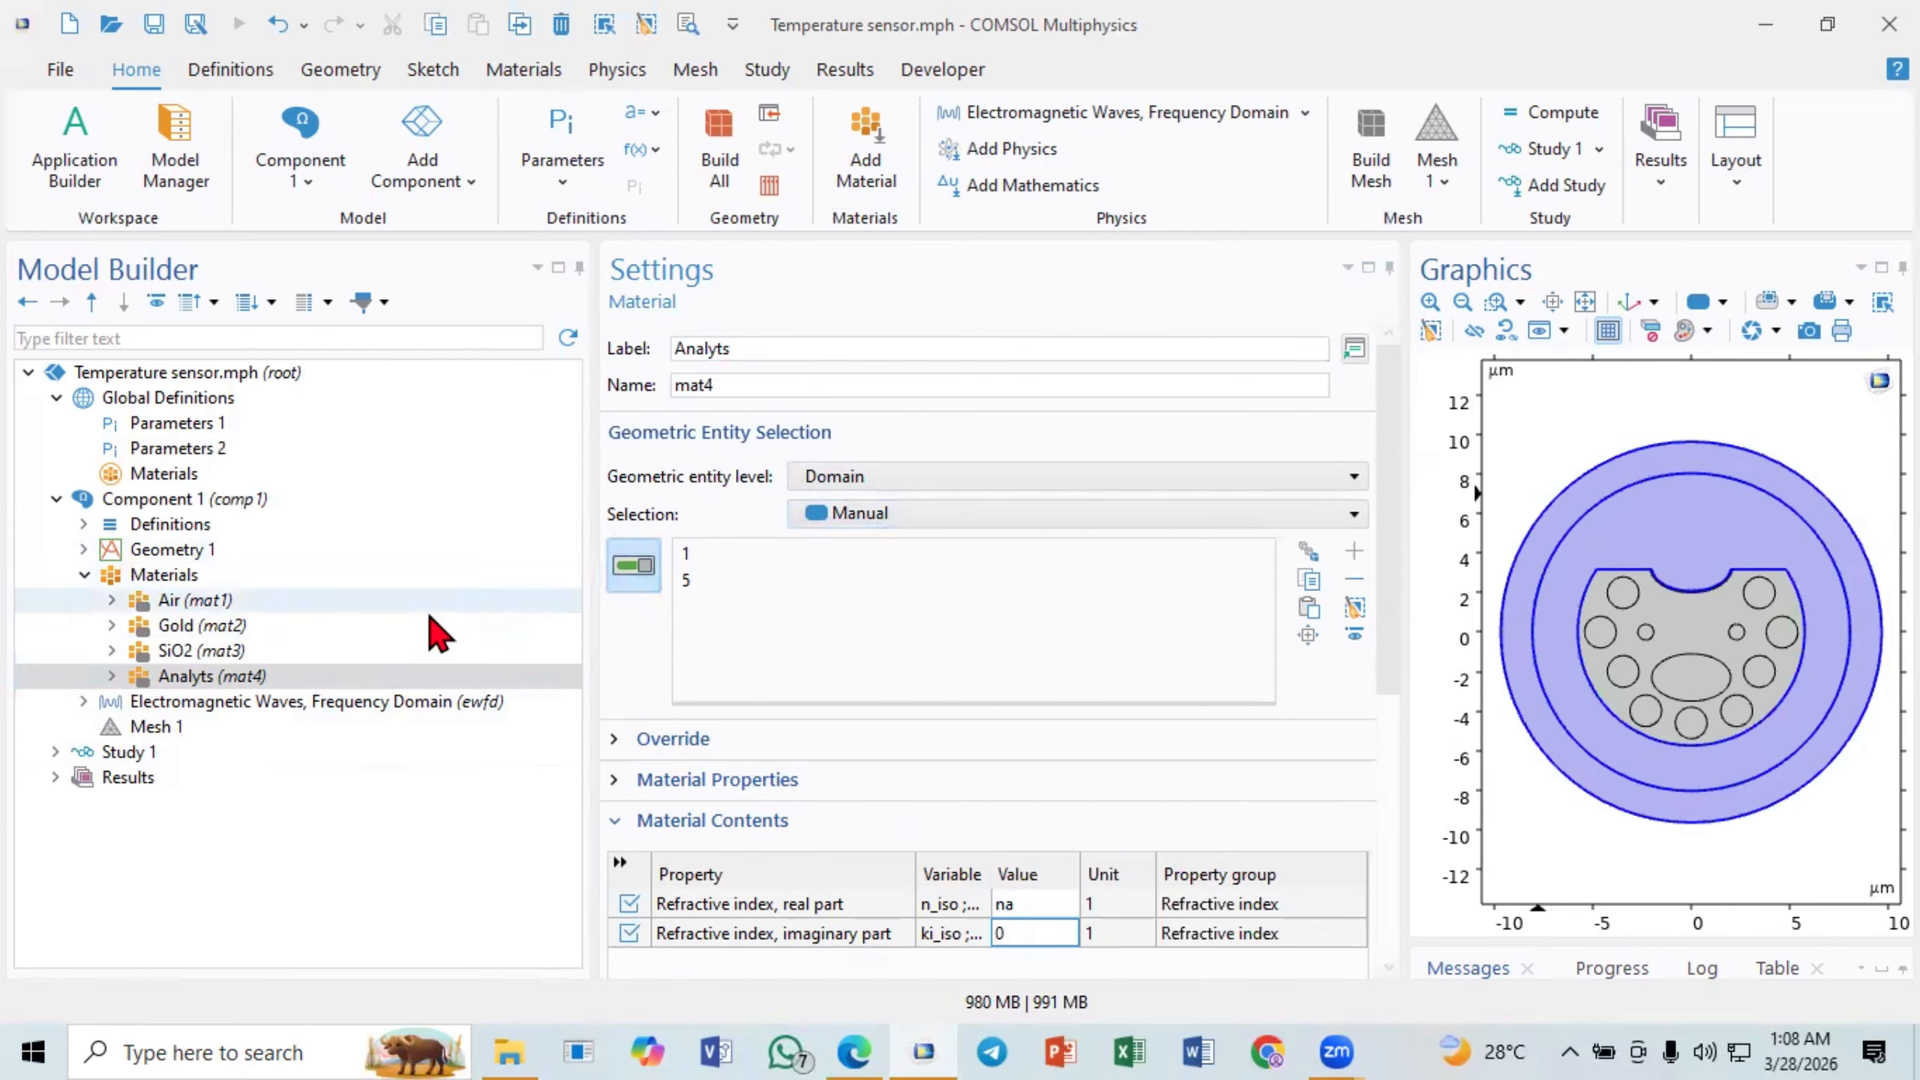
- Add domain 4, the thin curved layer along the D-shape's upper notch, to the SiO2 material's selection
left_click(276, 653)
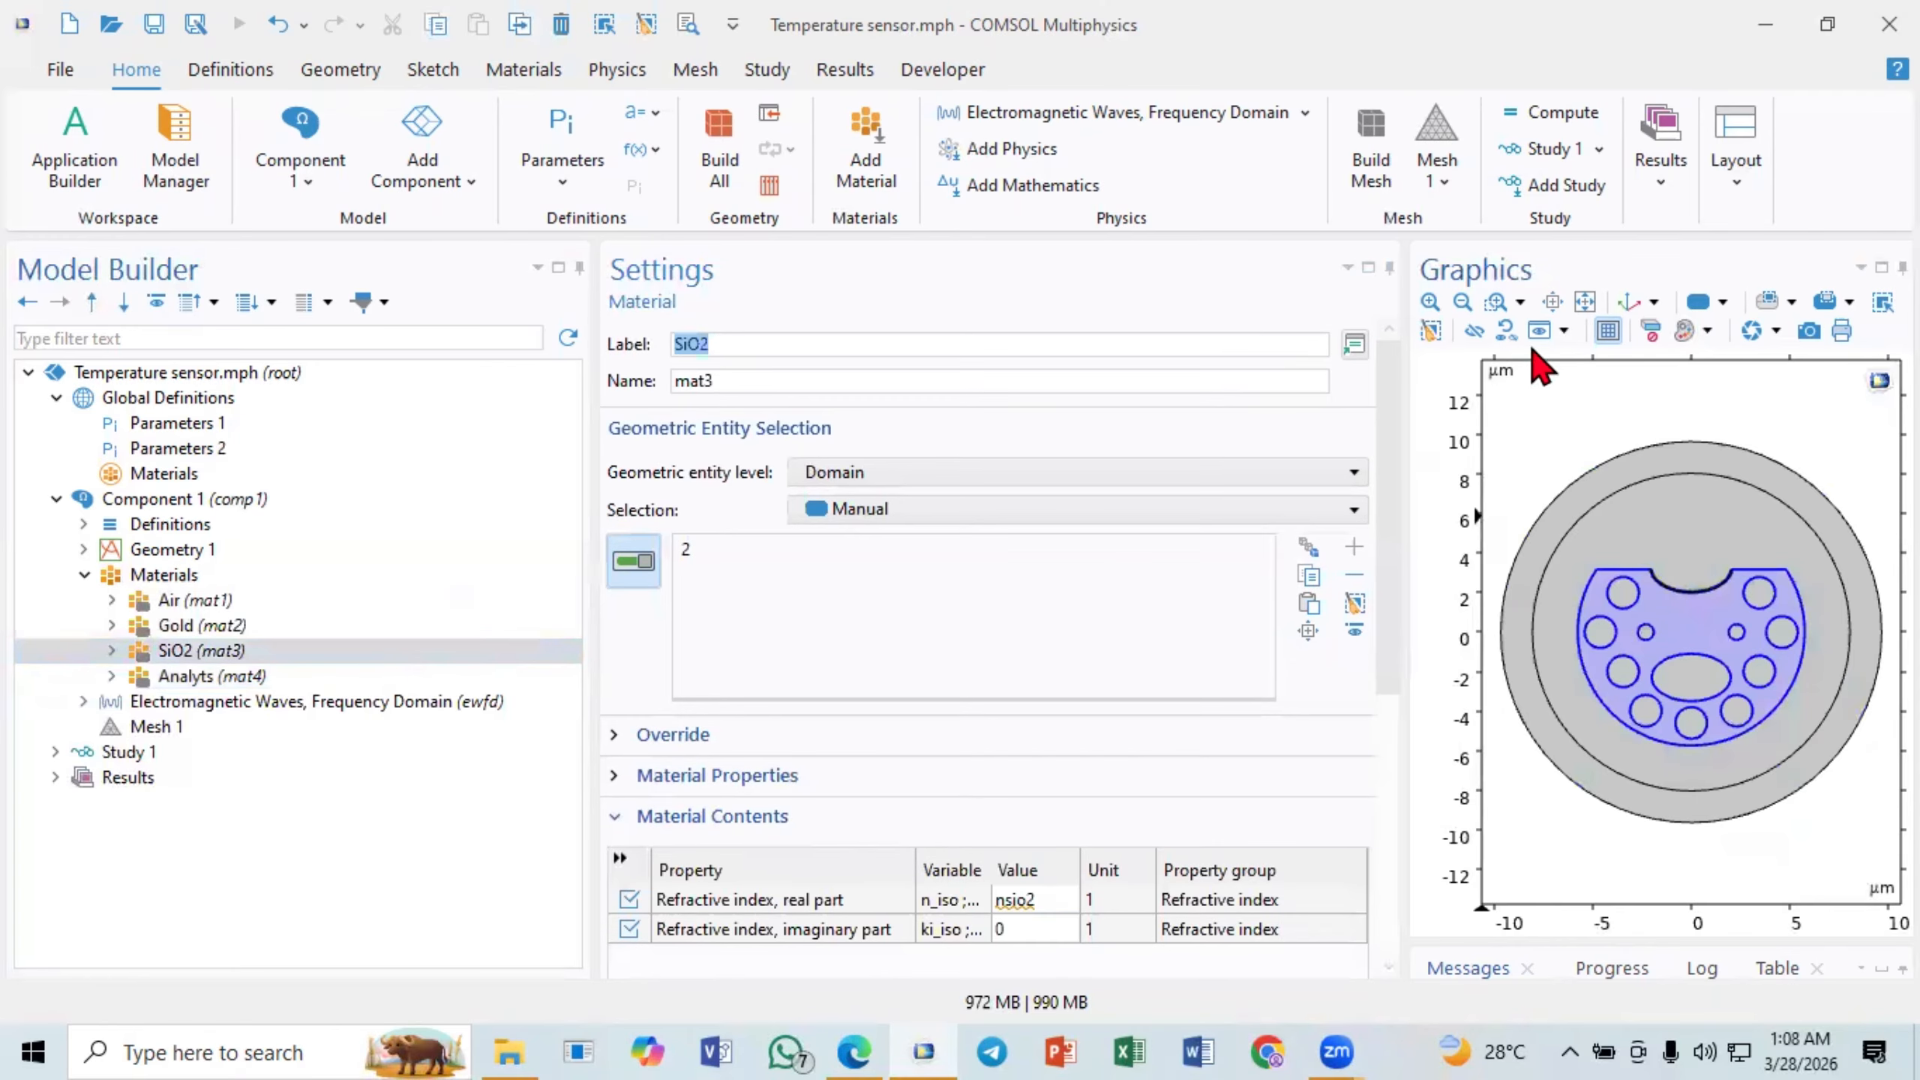
left_click(1501, 306)
left_click_drag(1617, 545, 1662, 609)
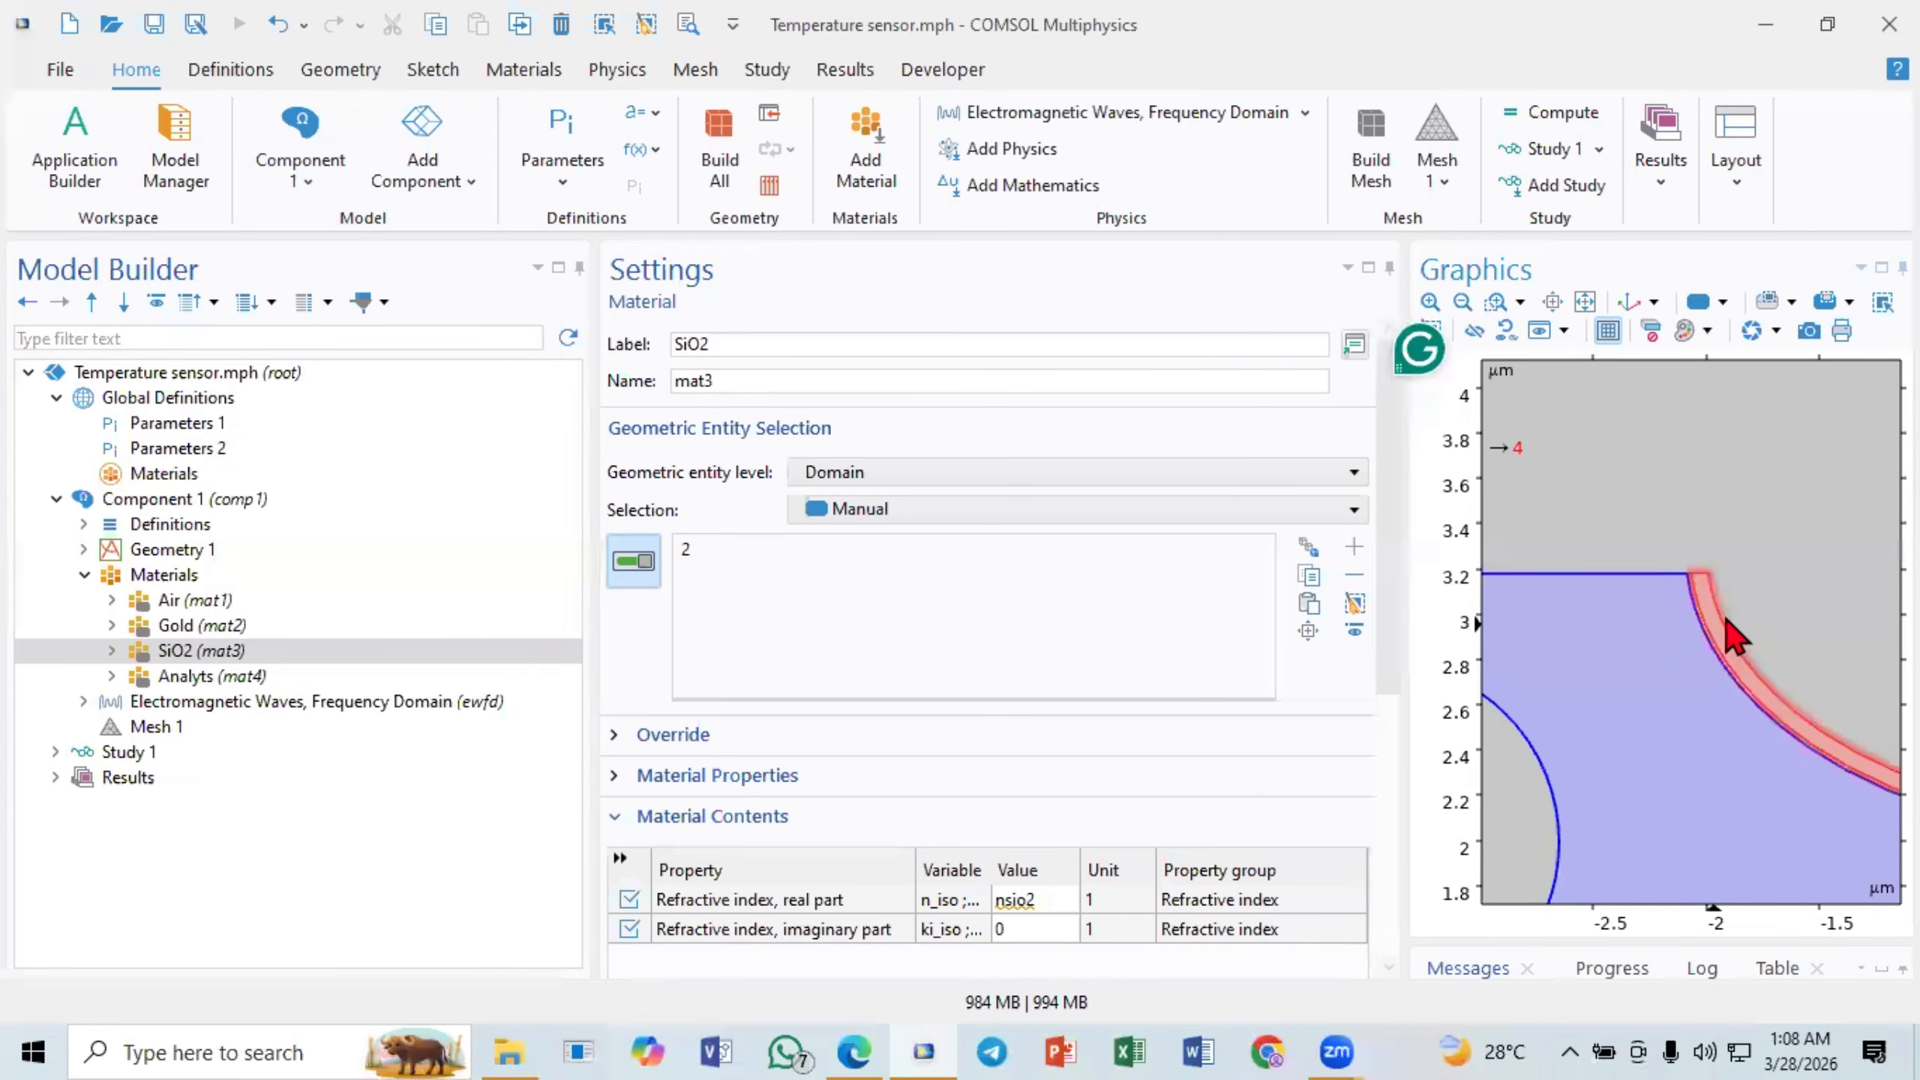
left_click(1726, 619)
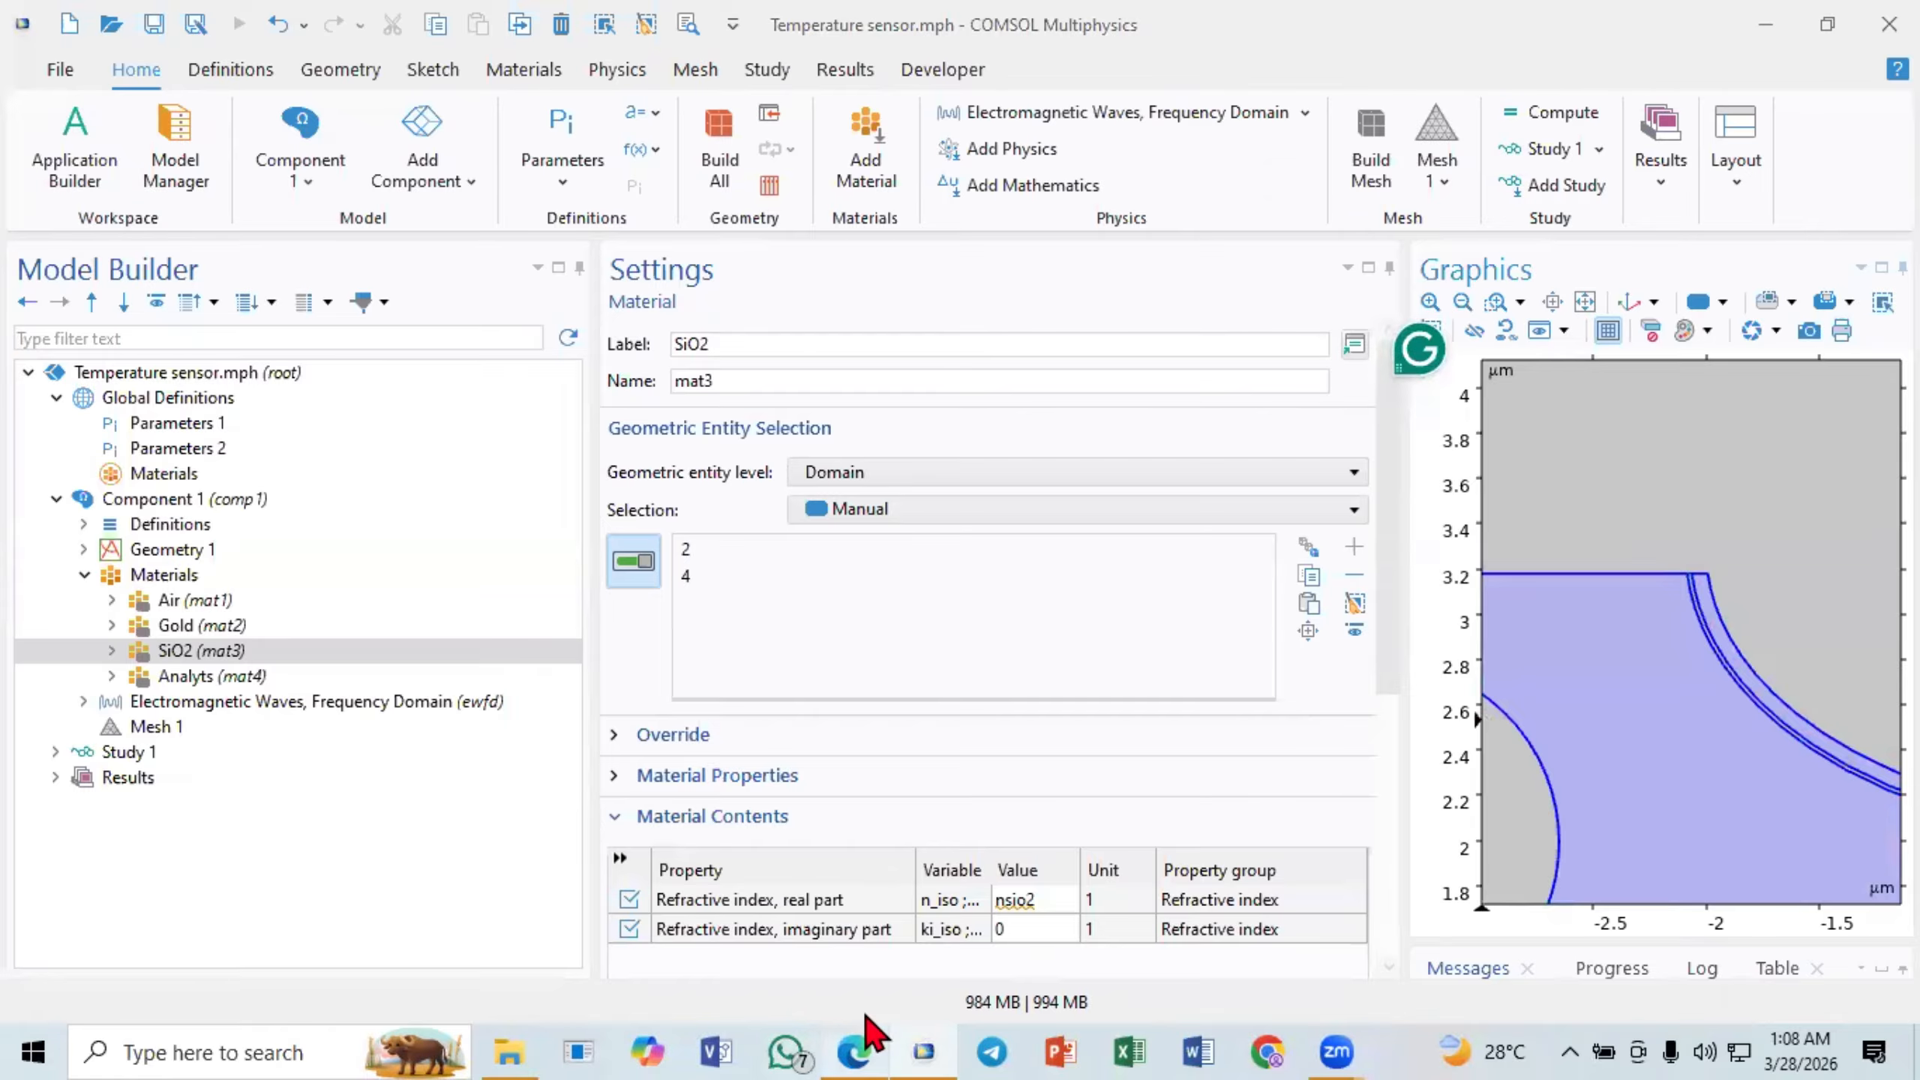
- Switch to the paper in Edge and circle the left end of the gold layer in Fig. 1 with the pen
left_click(869, 1048)
scroll(695, 676, "up", 8)
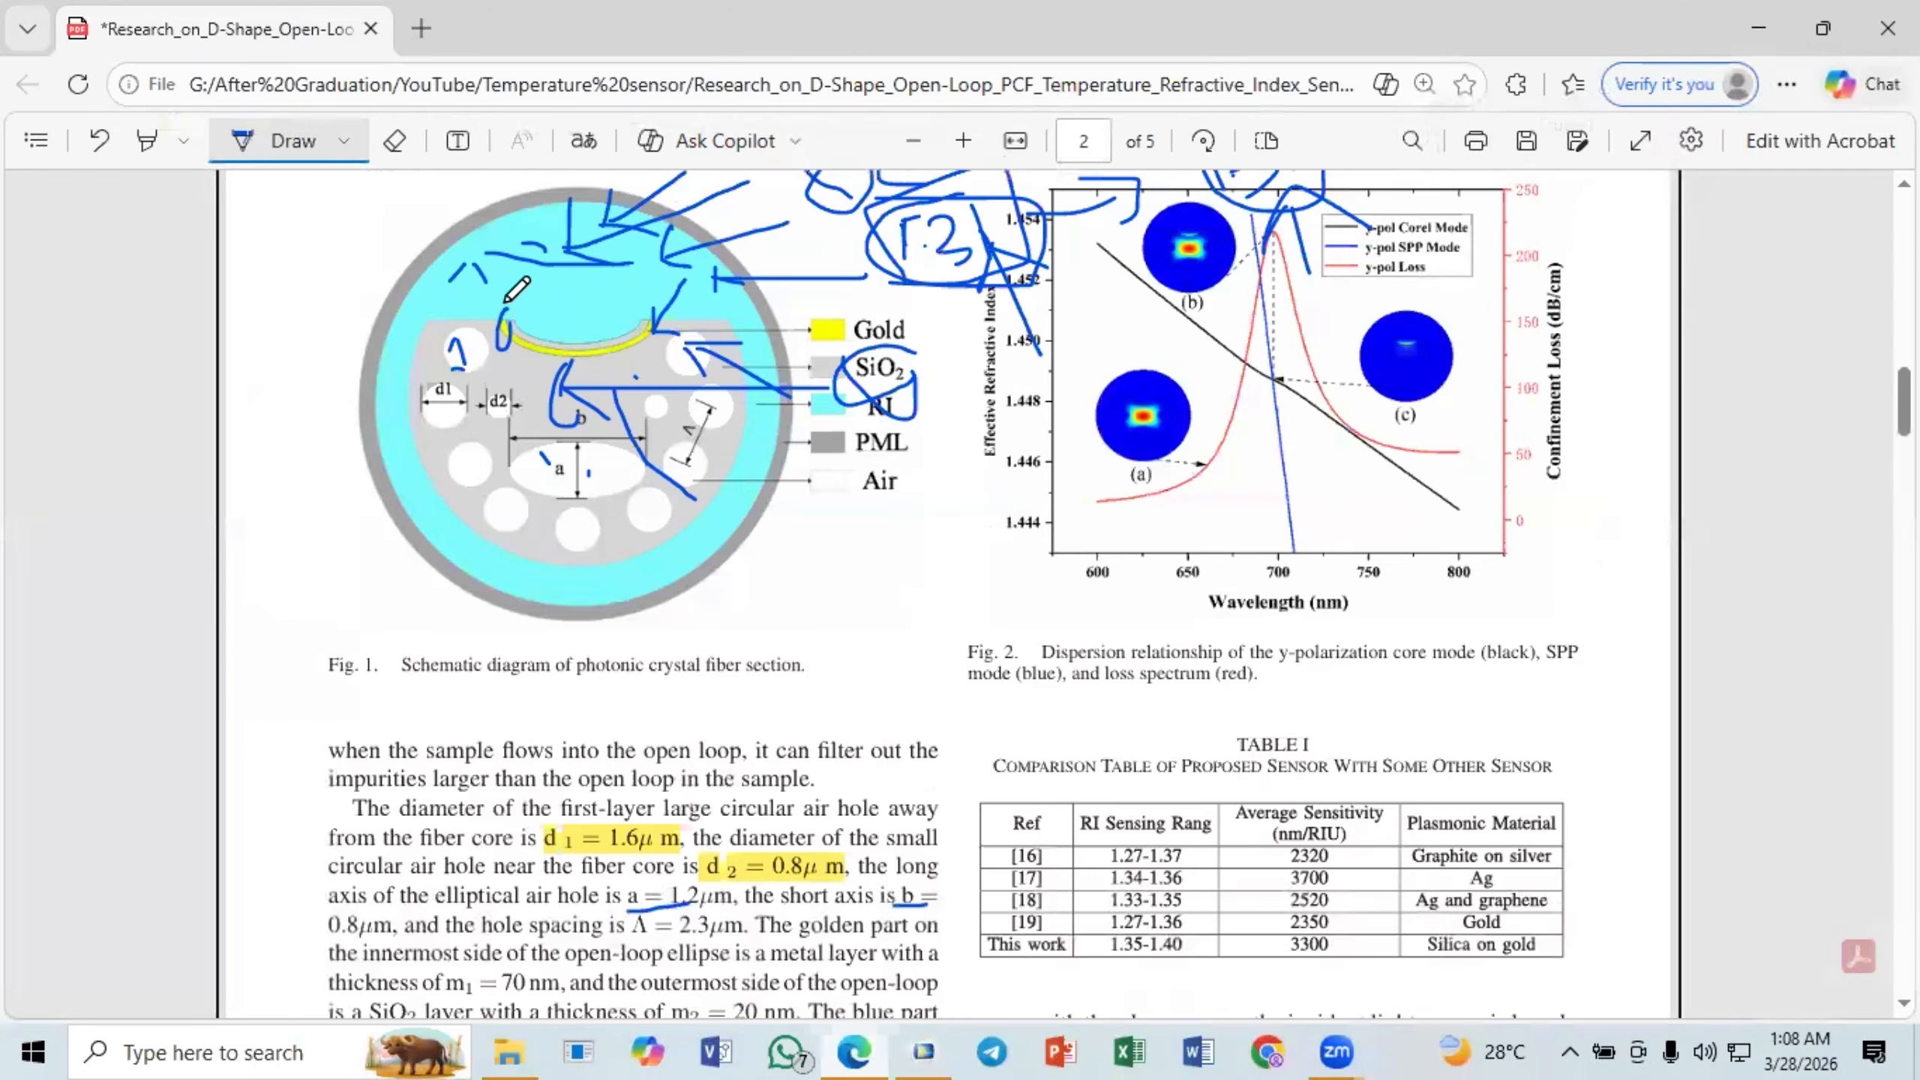
left_click_drag(507, 298, 539, 313)
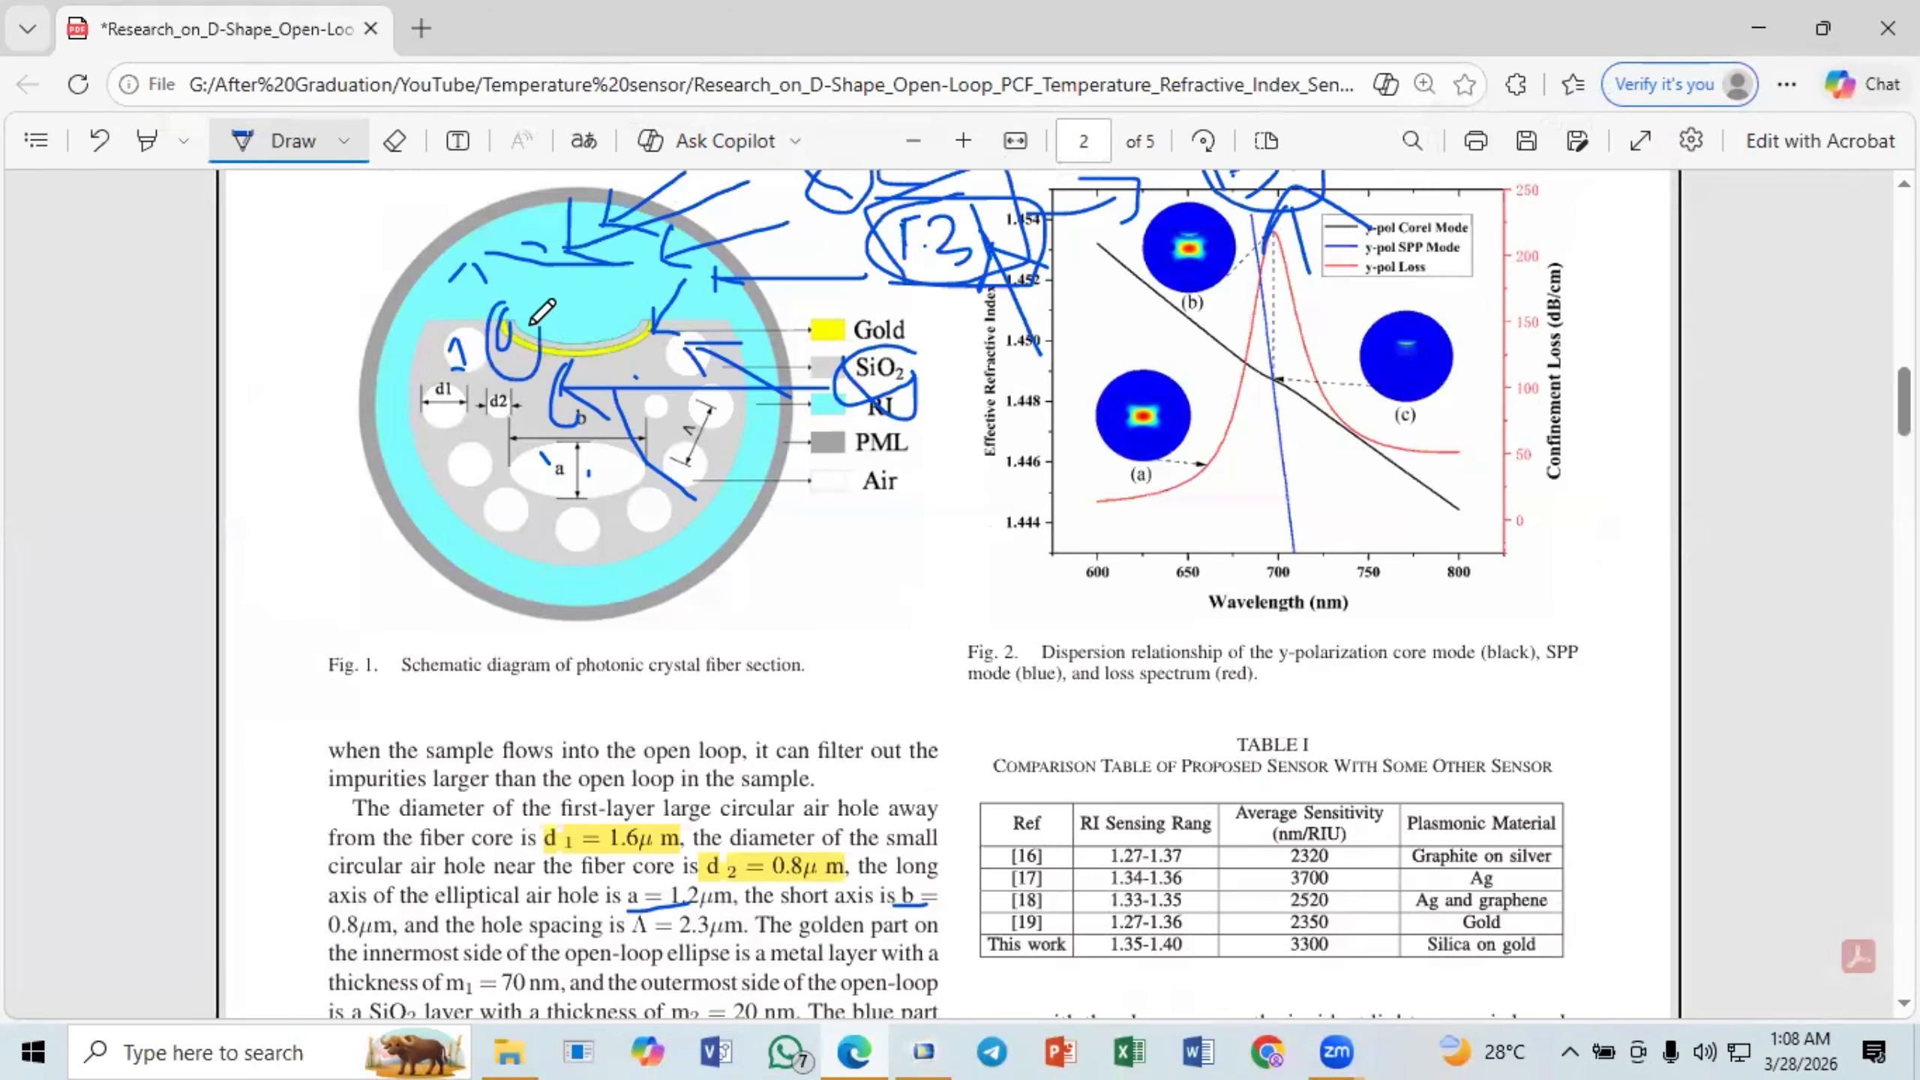
- Return to COMSOL, examine the SiO2 selection at the notch's left corner up close, and check the Analyts material's domains
left_click(862, 1048)
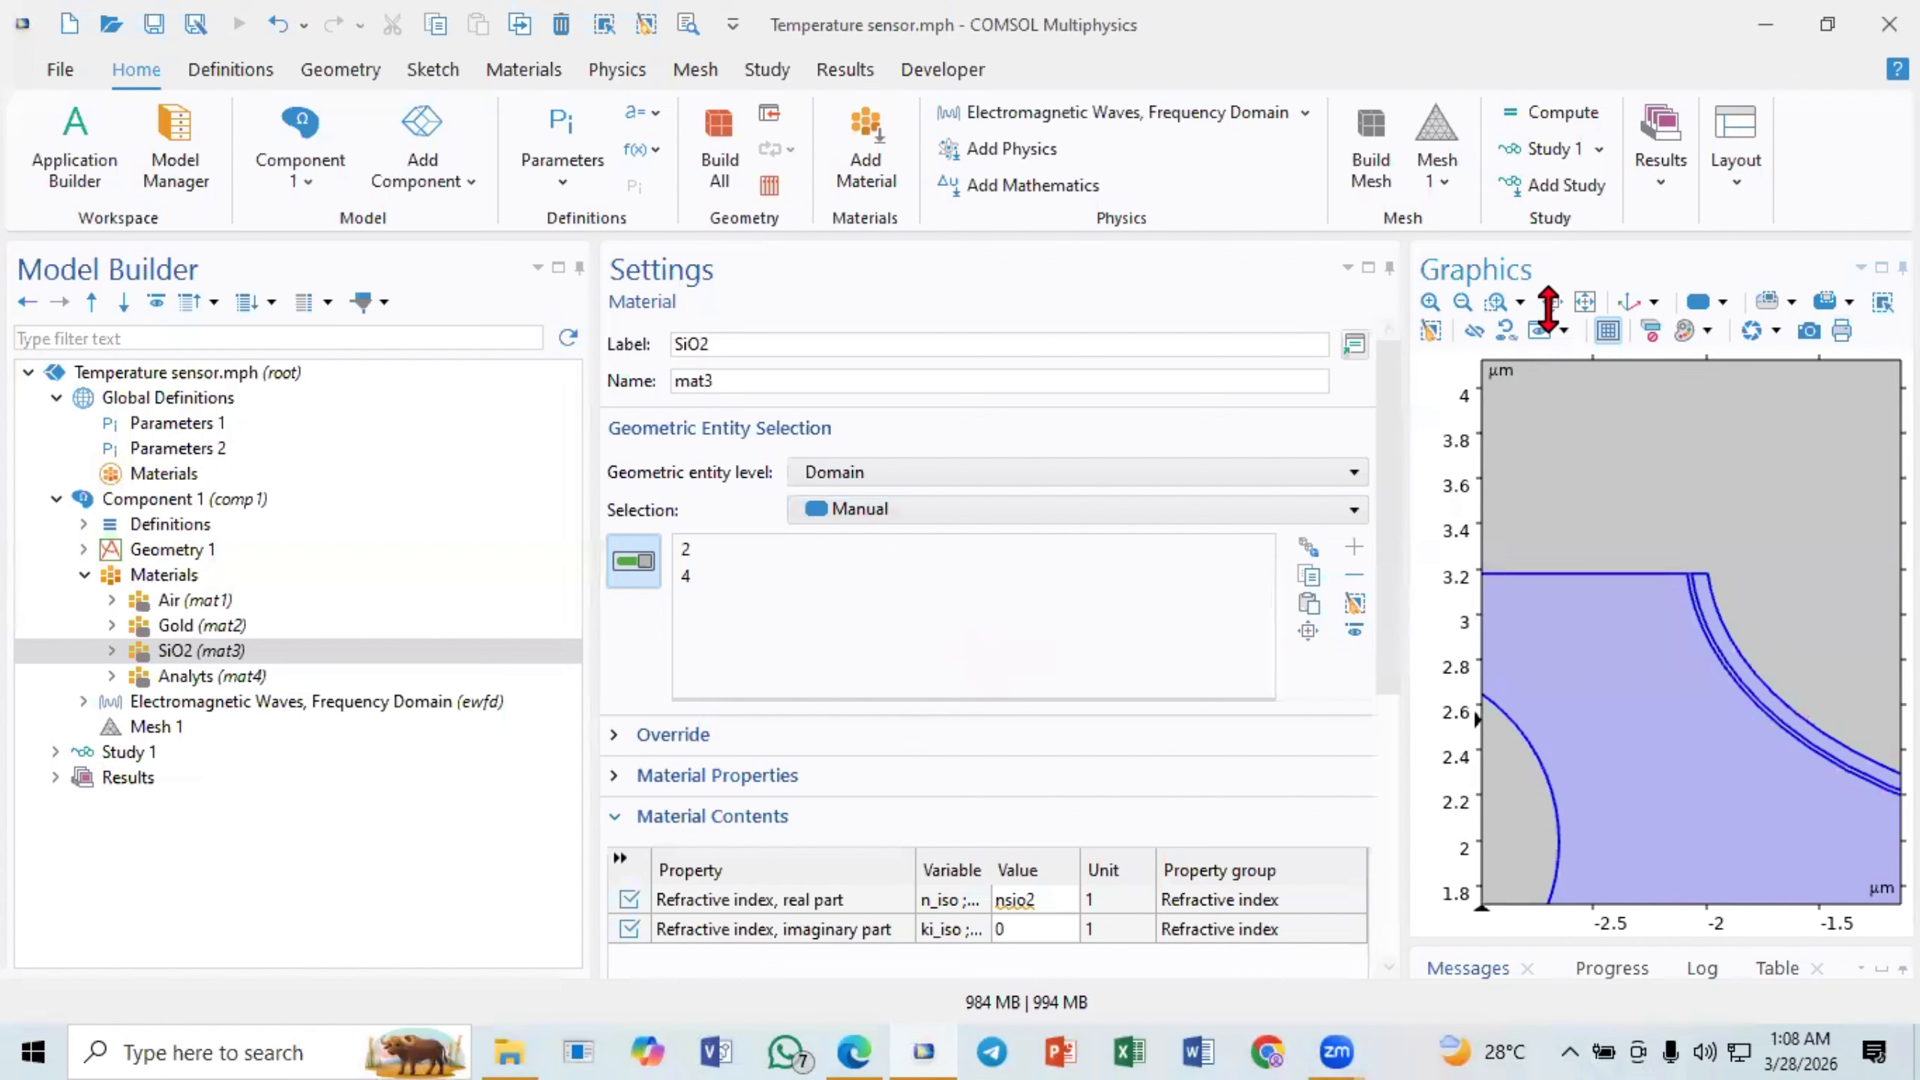
left_click(1497, 301)
left_click_drag(1698, 572, 1740, 636)
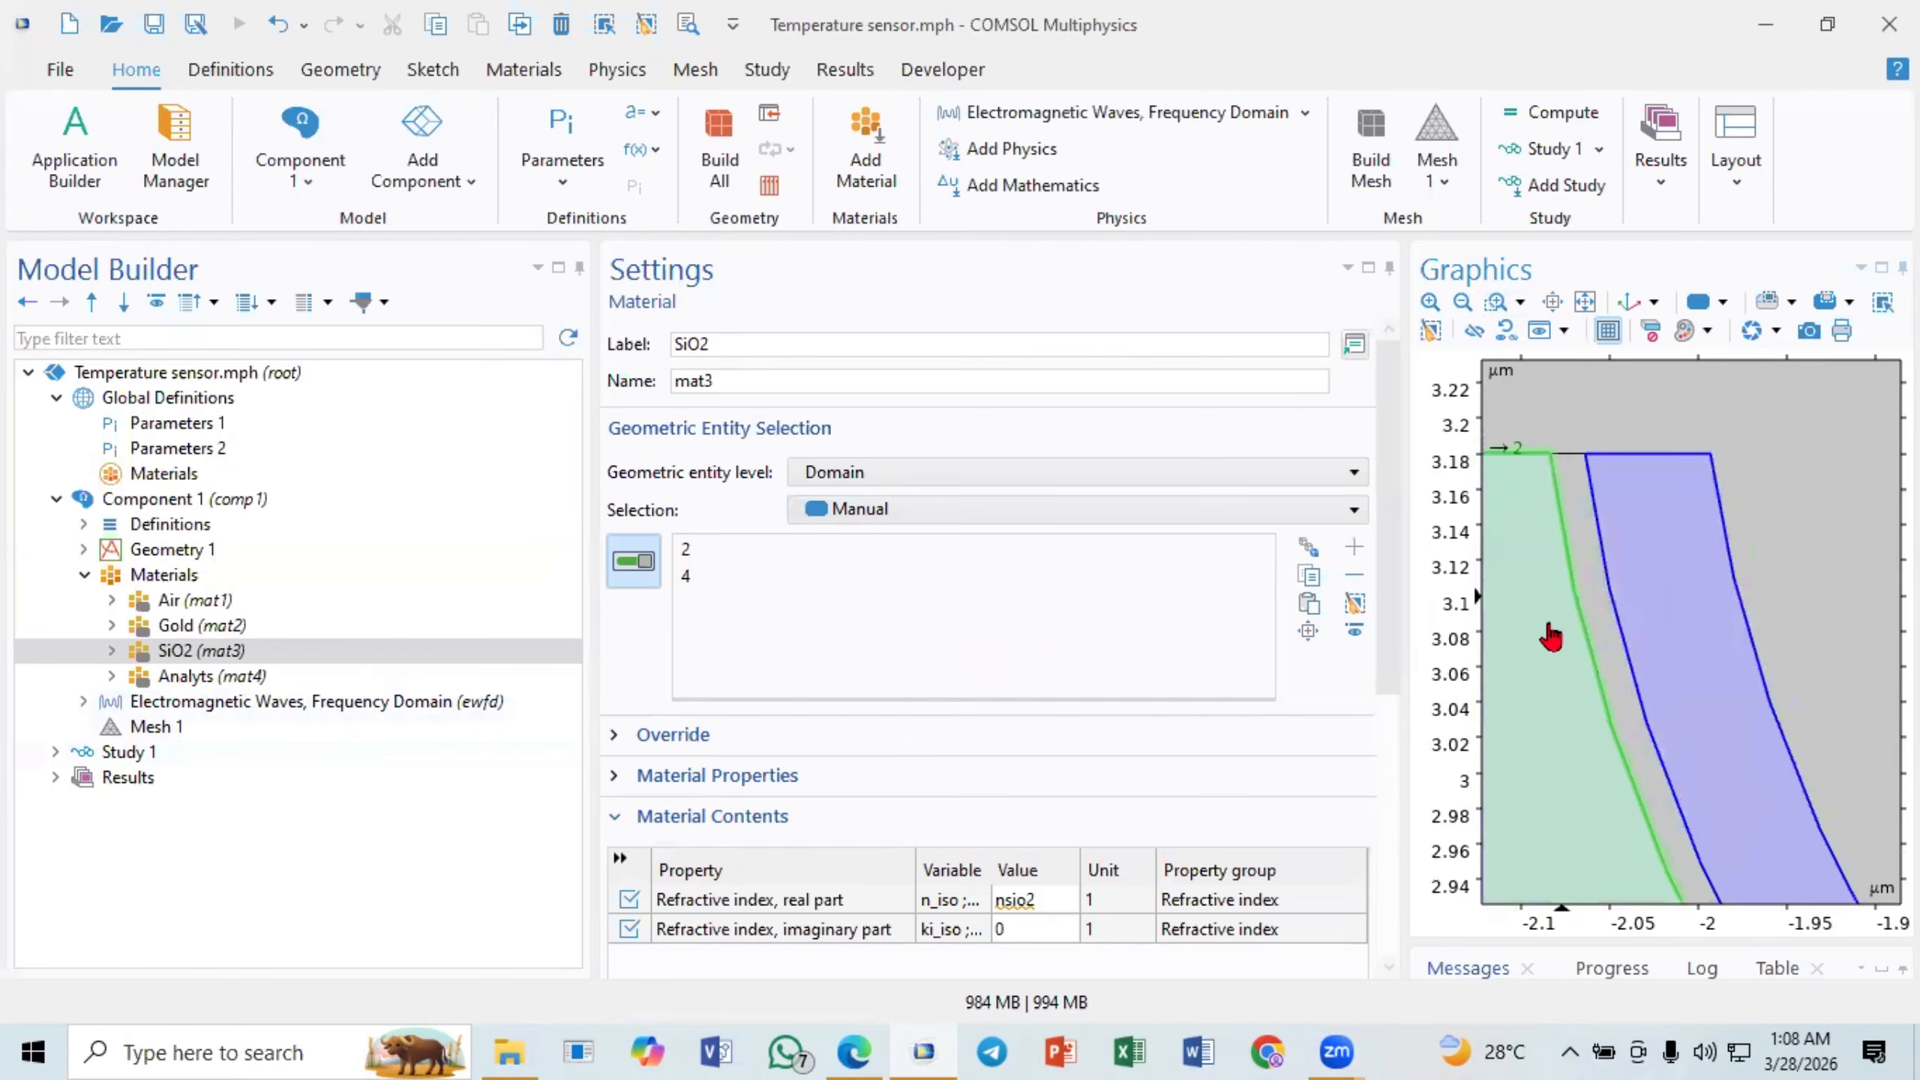
left_click(1585, 302)
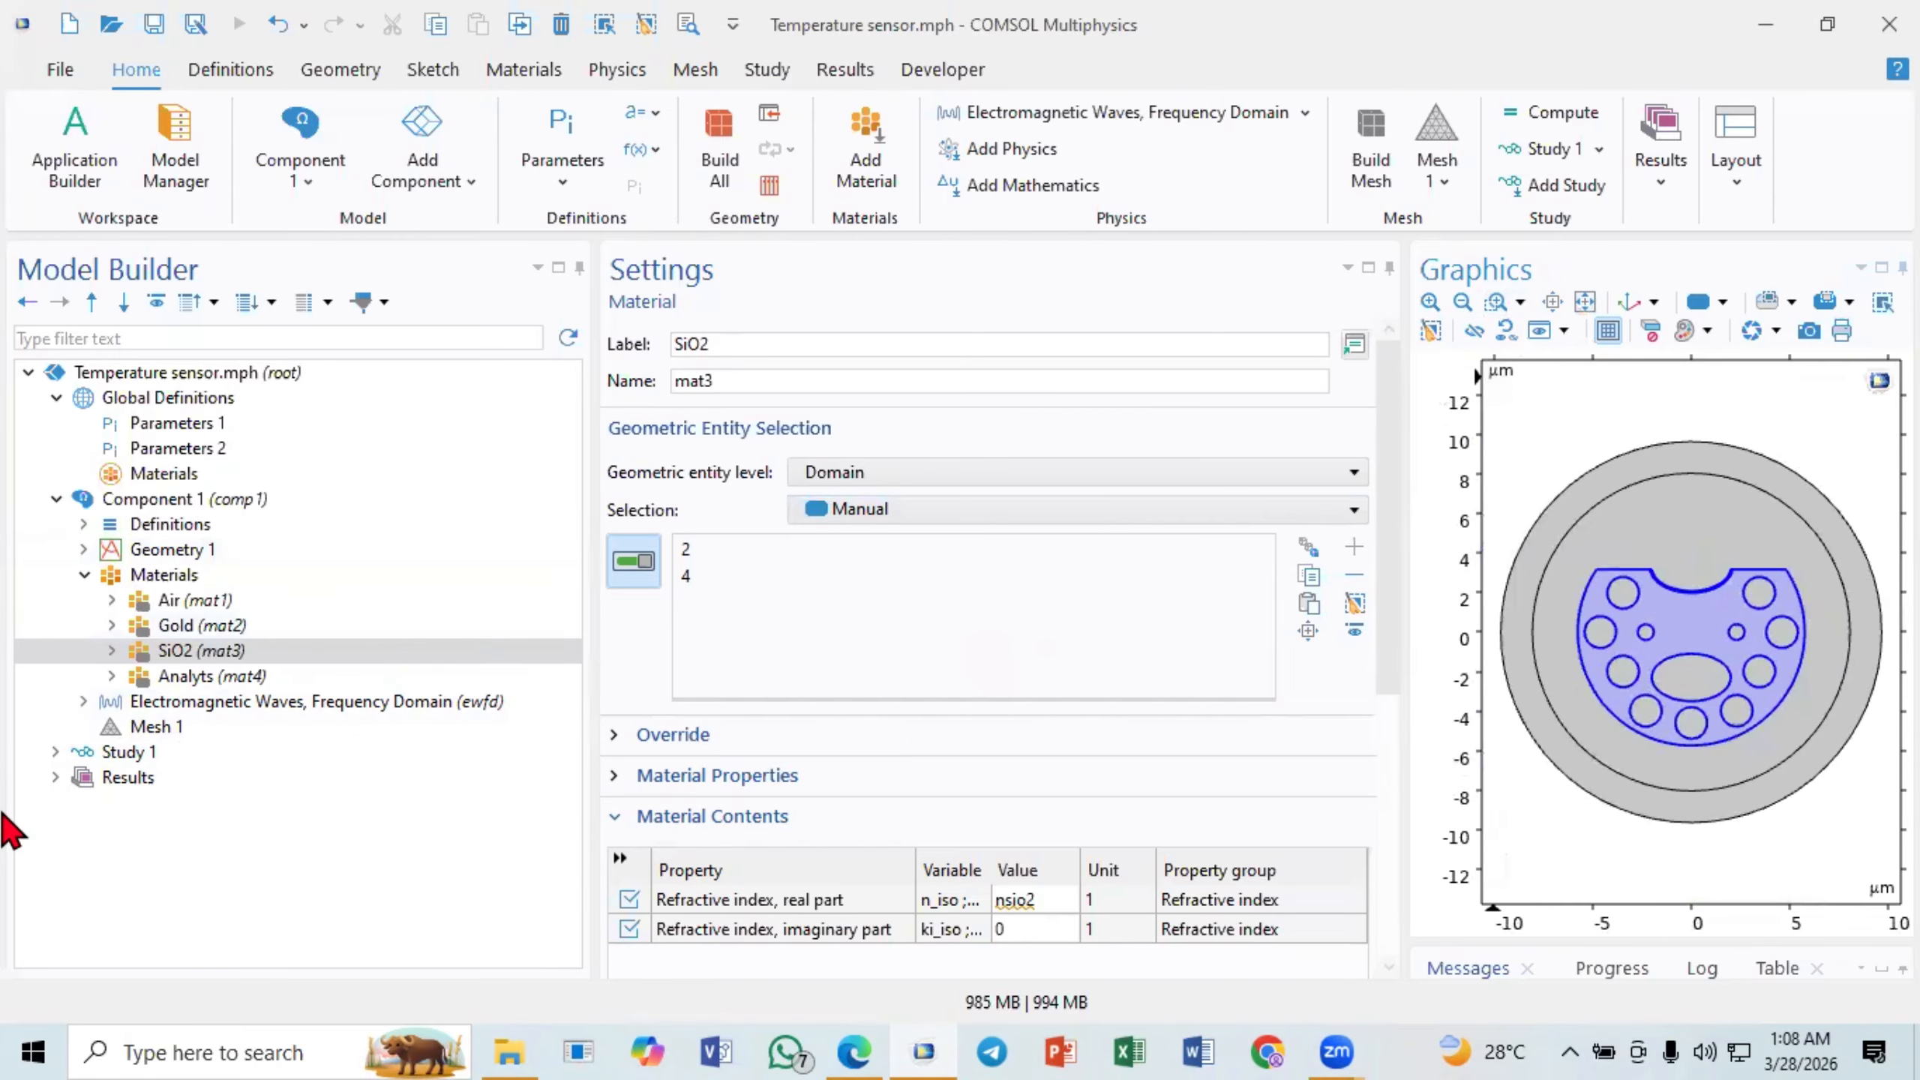
left_click(230, 677)
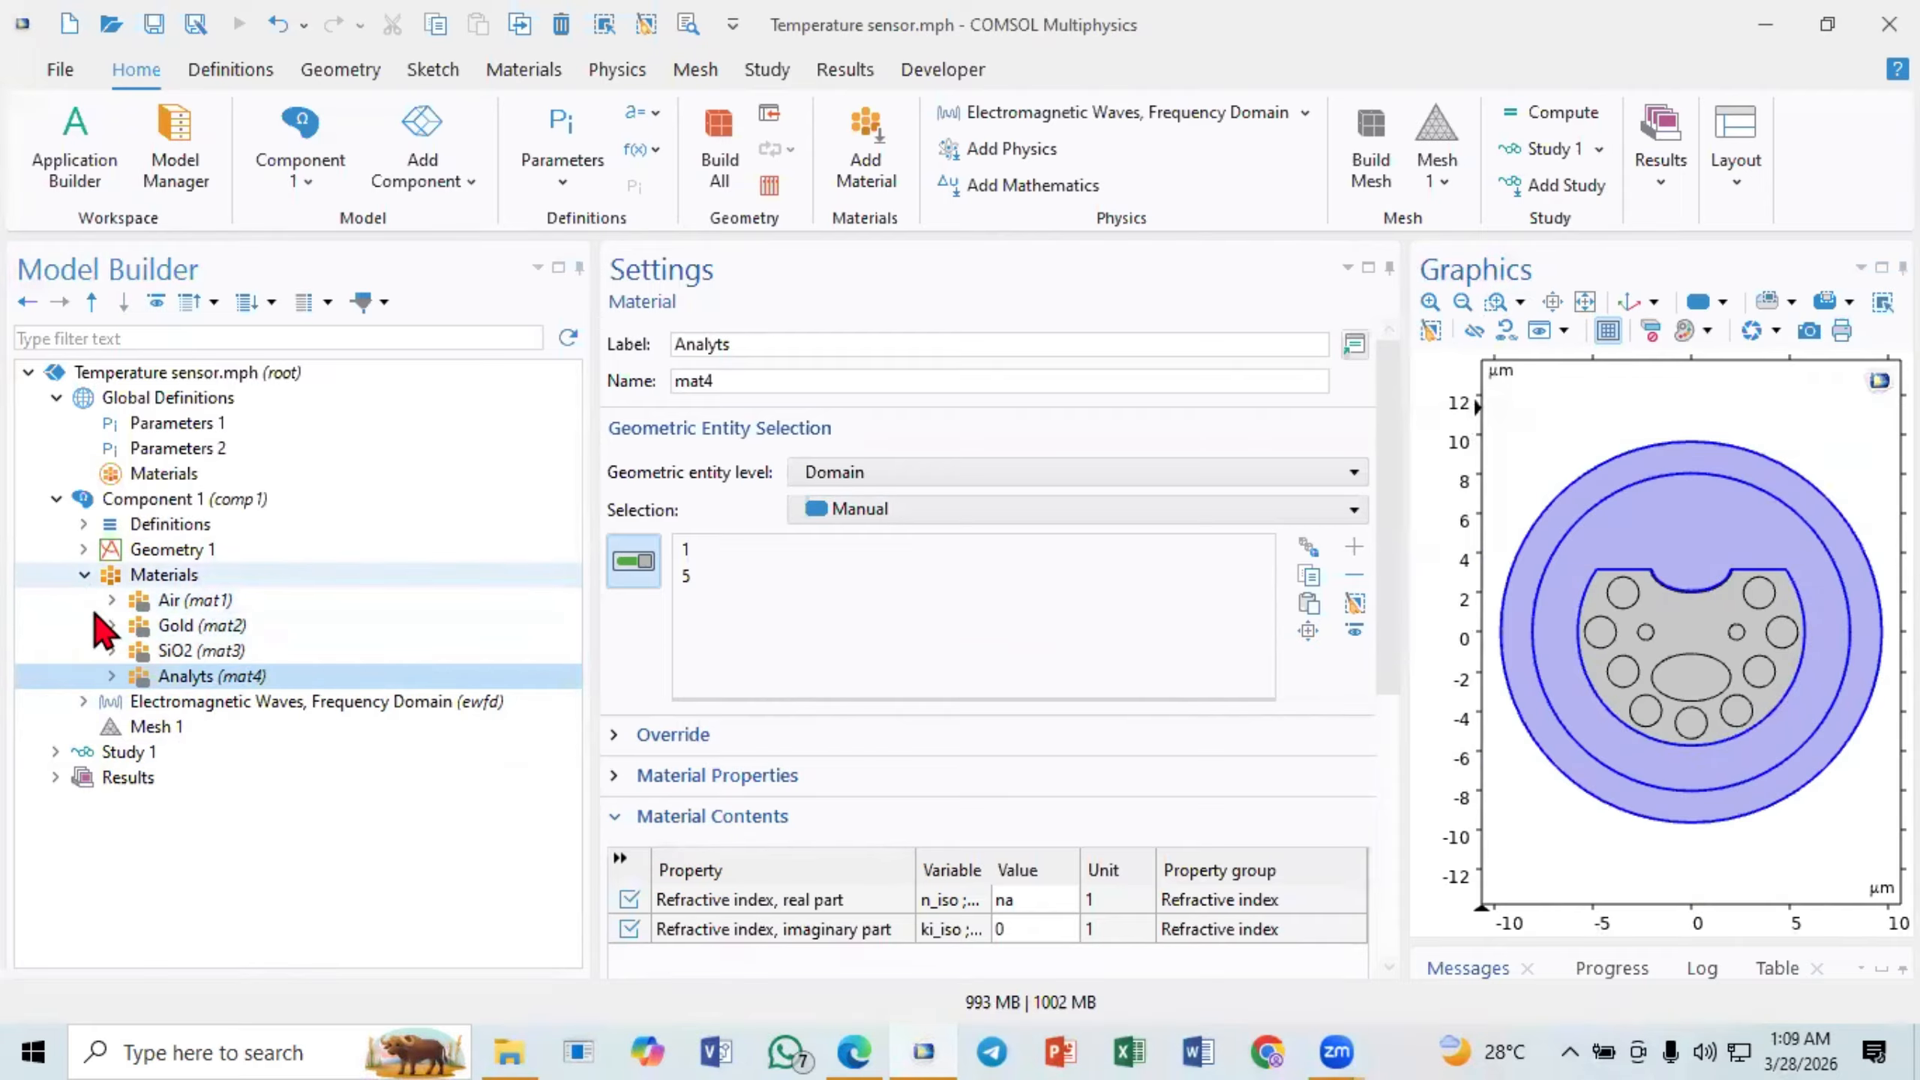
- Review the materials' domain assignments, then add a Perfectly Matched Layer to the component definitions and assign it to domain 5, the outermost ring
left_click(146, 580)
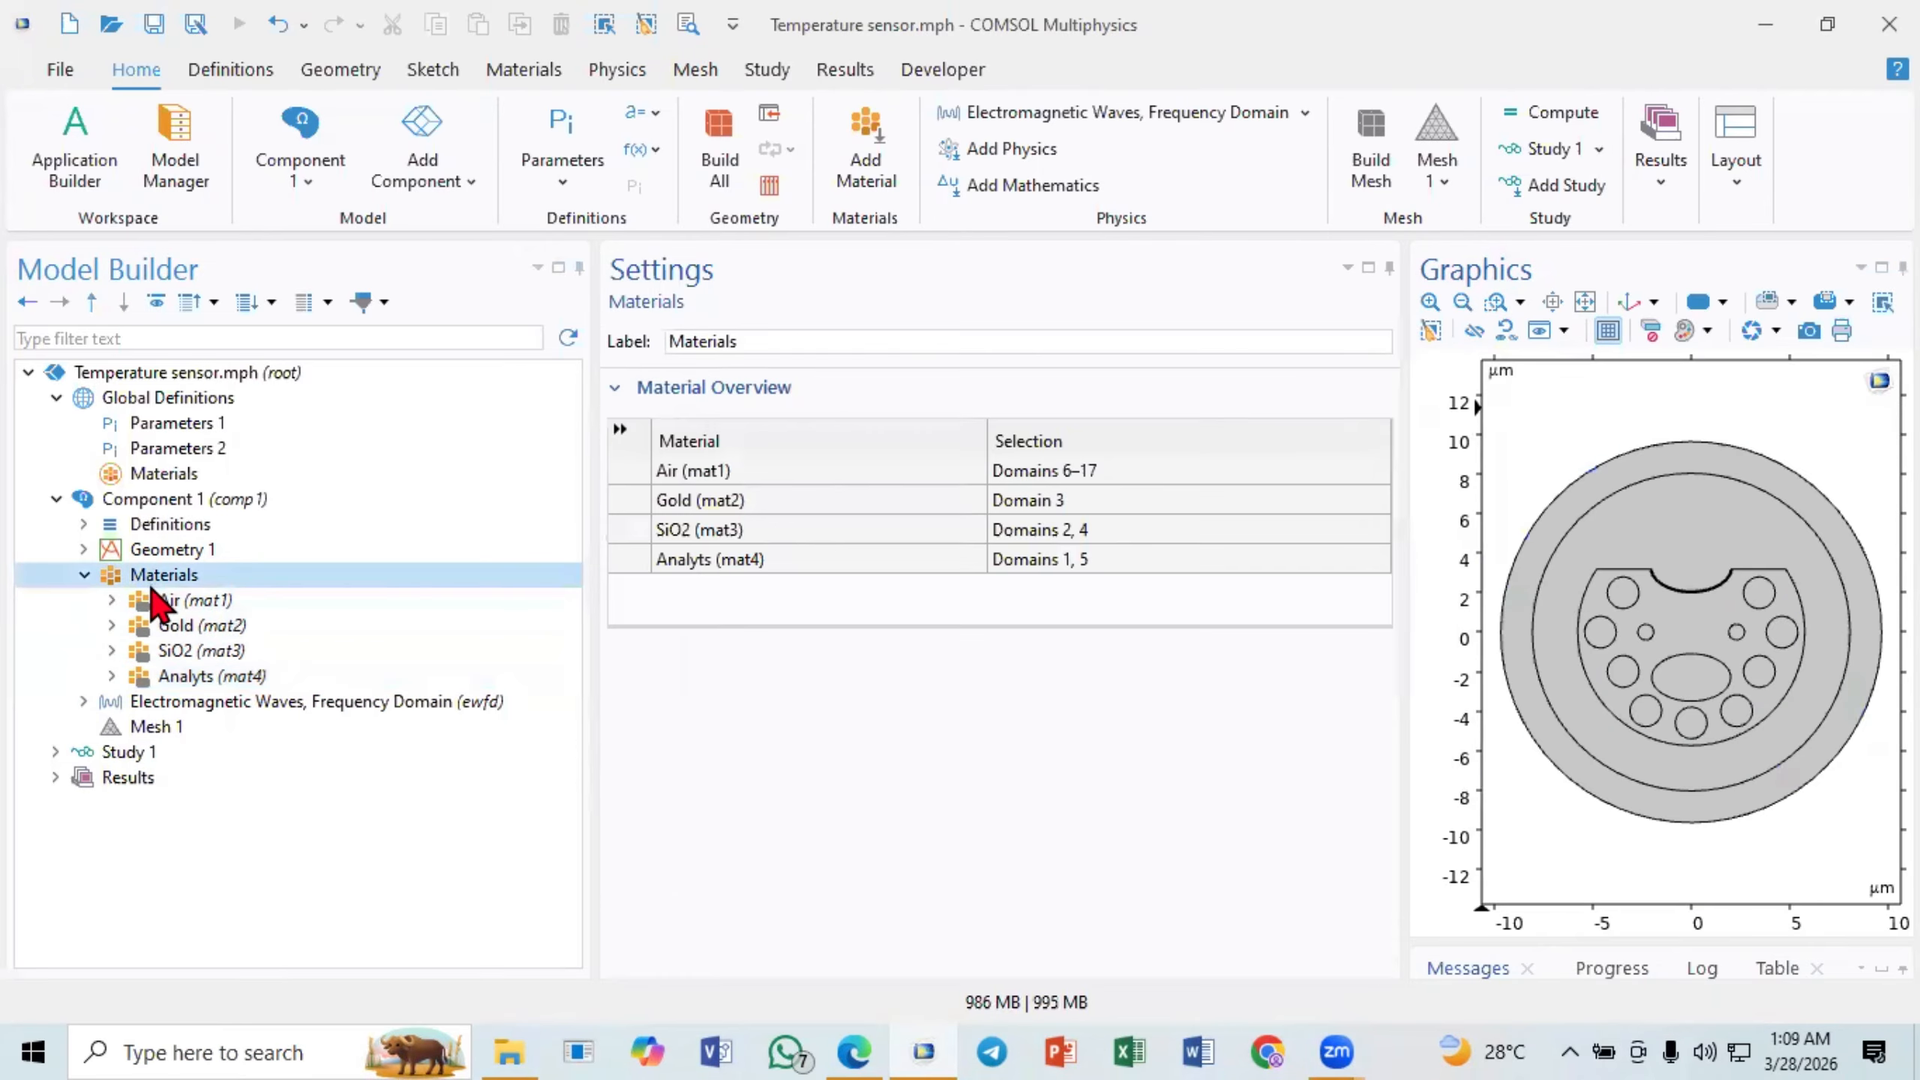
left_click(84, 575)
left_click(84, 550)
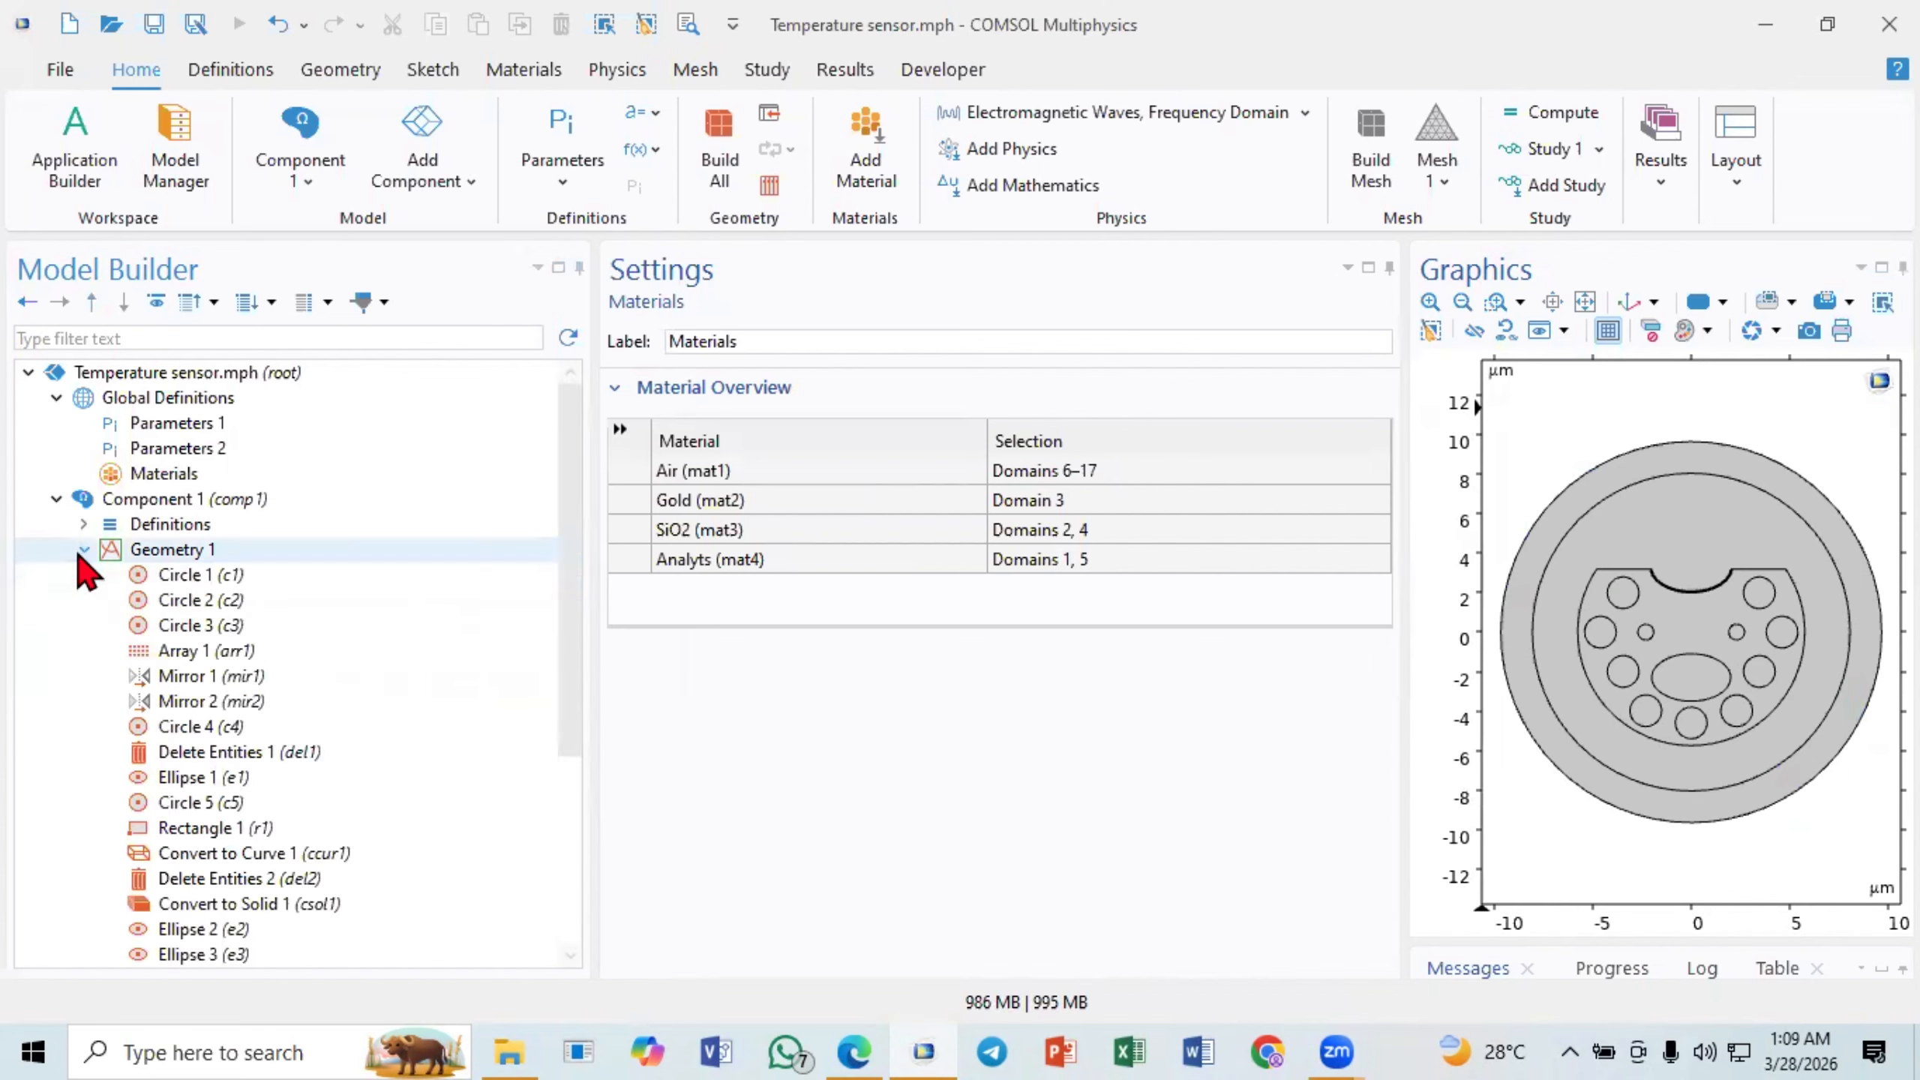
left_click(84, 550)
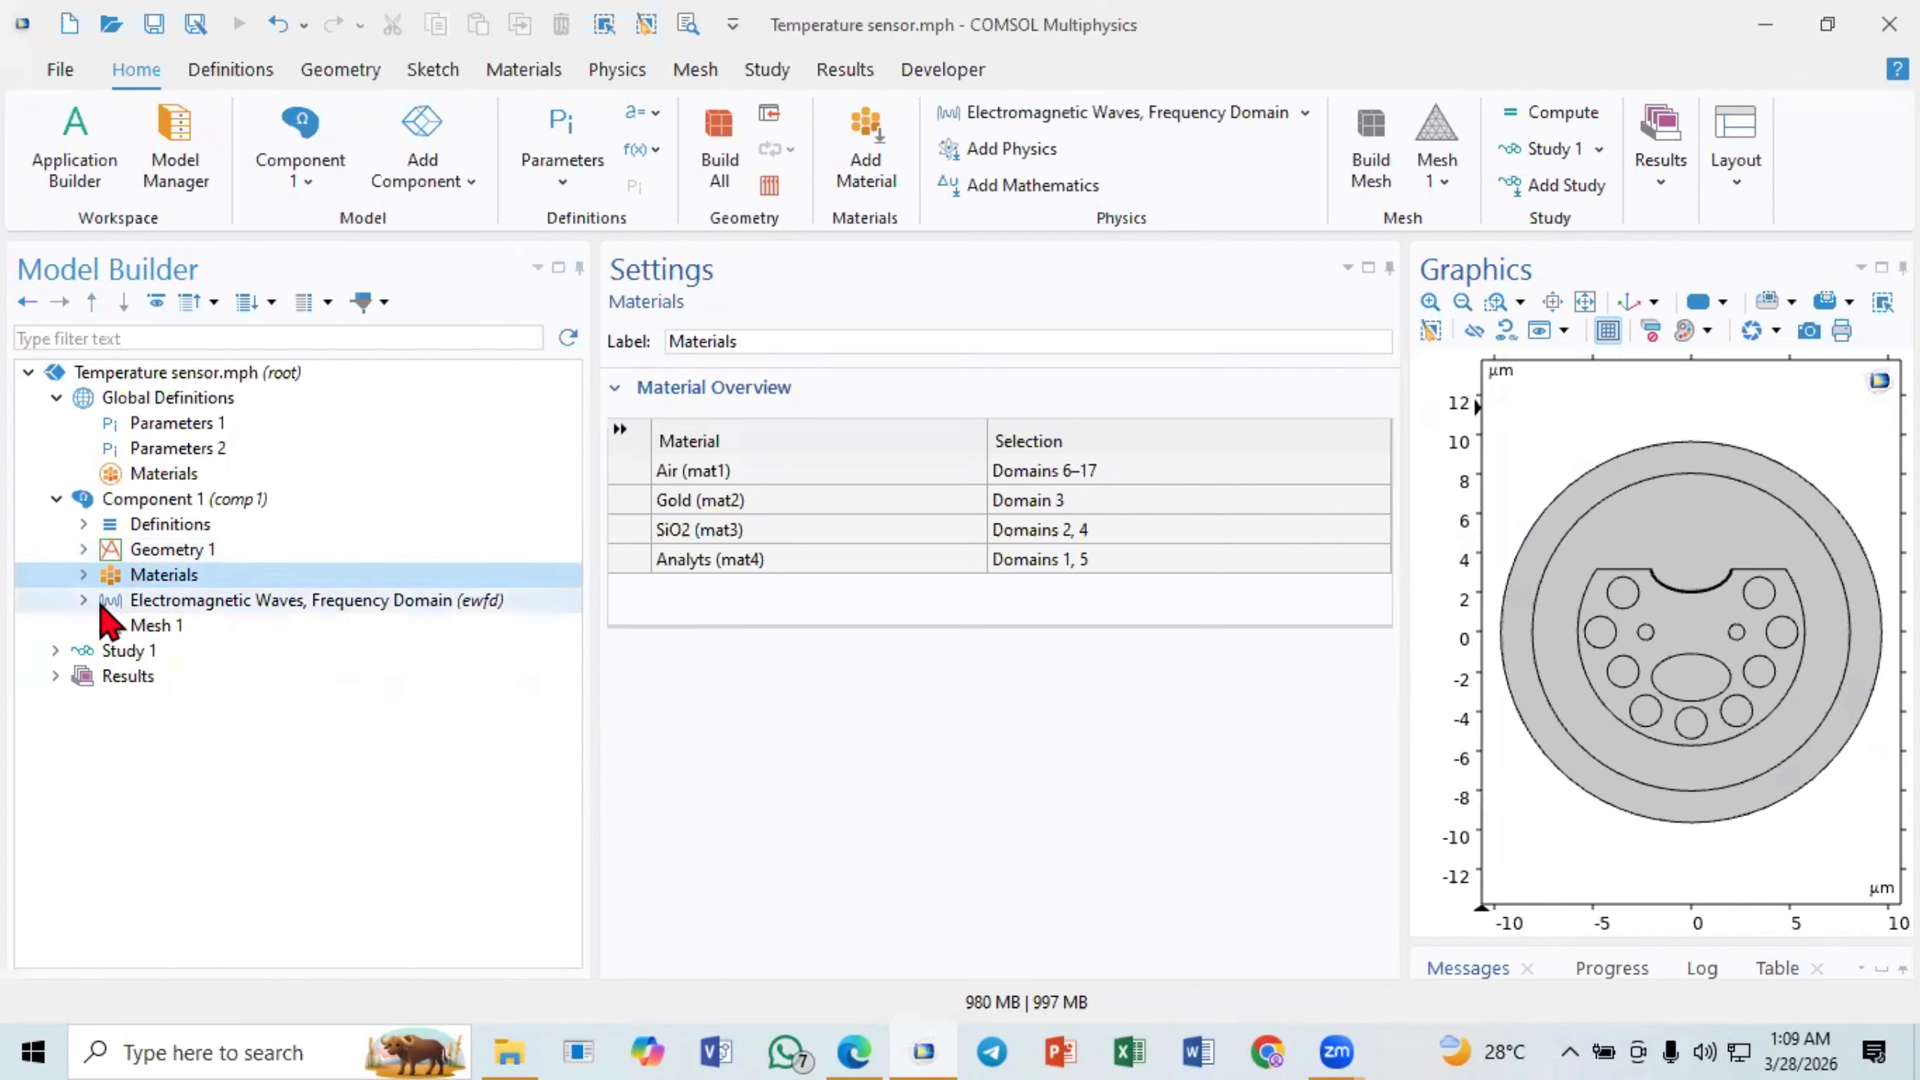
left_click(84, 600)
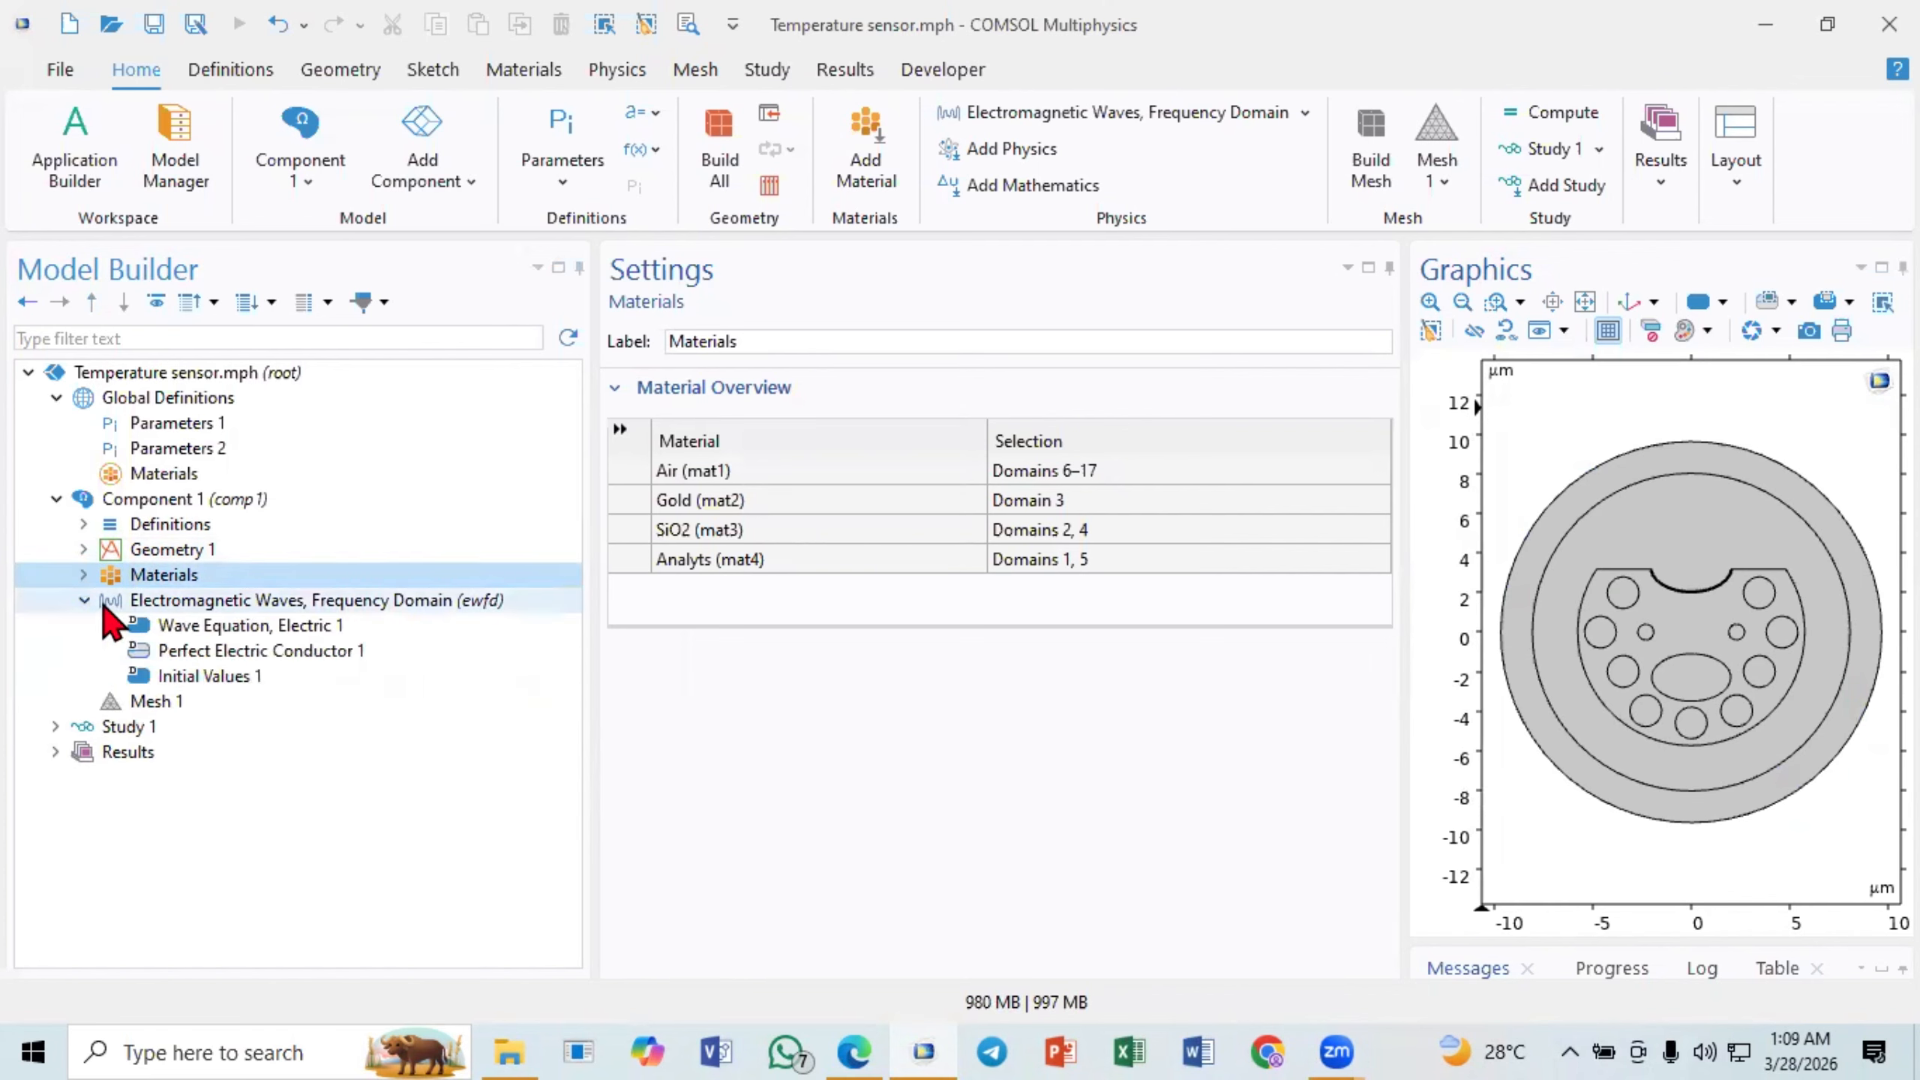
left_click(84, 524)
left_click(155, 526)
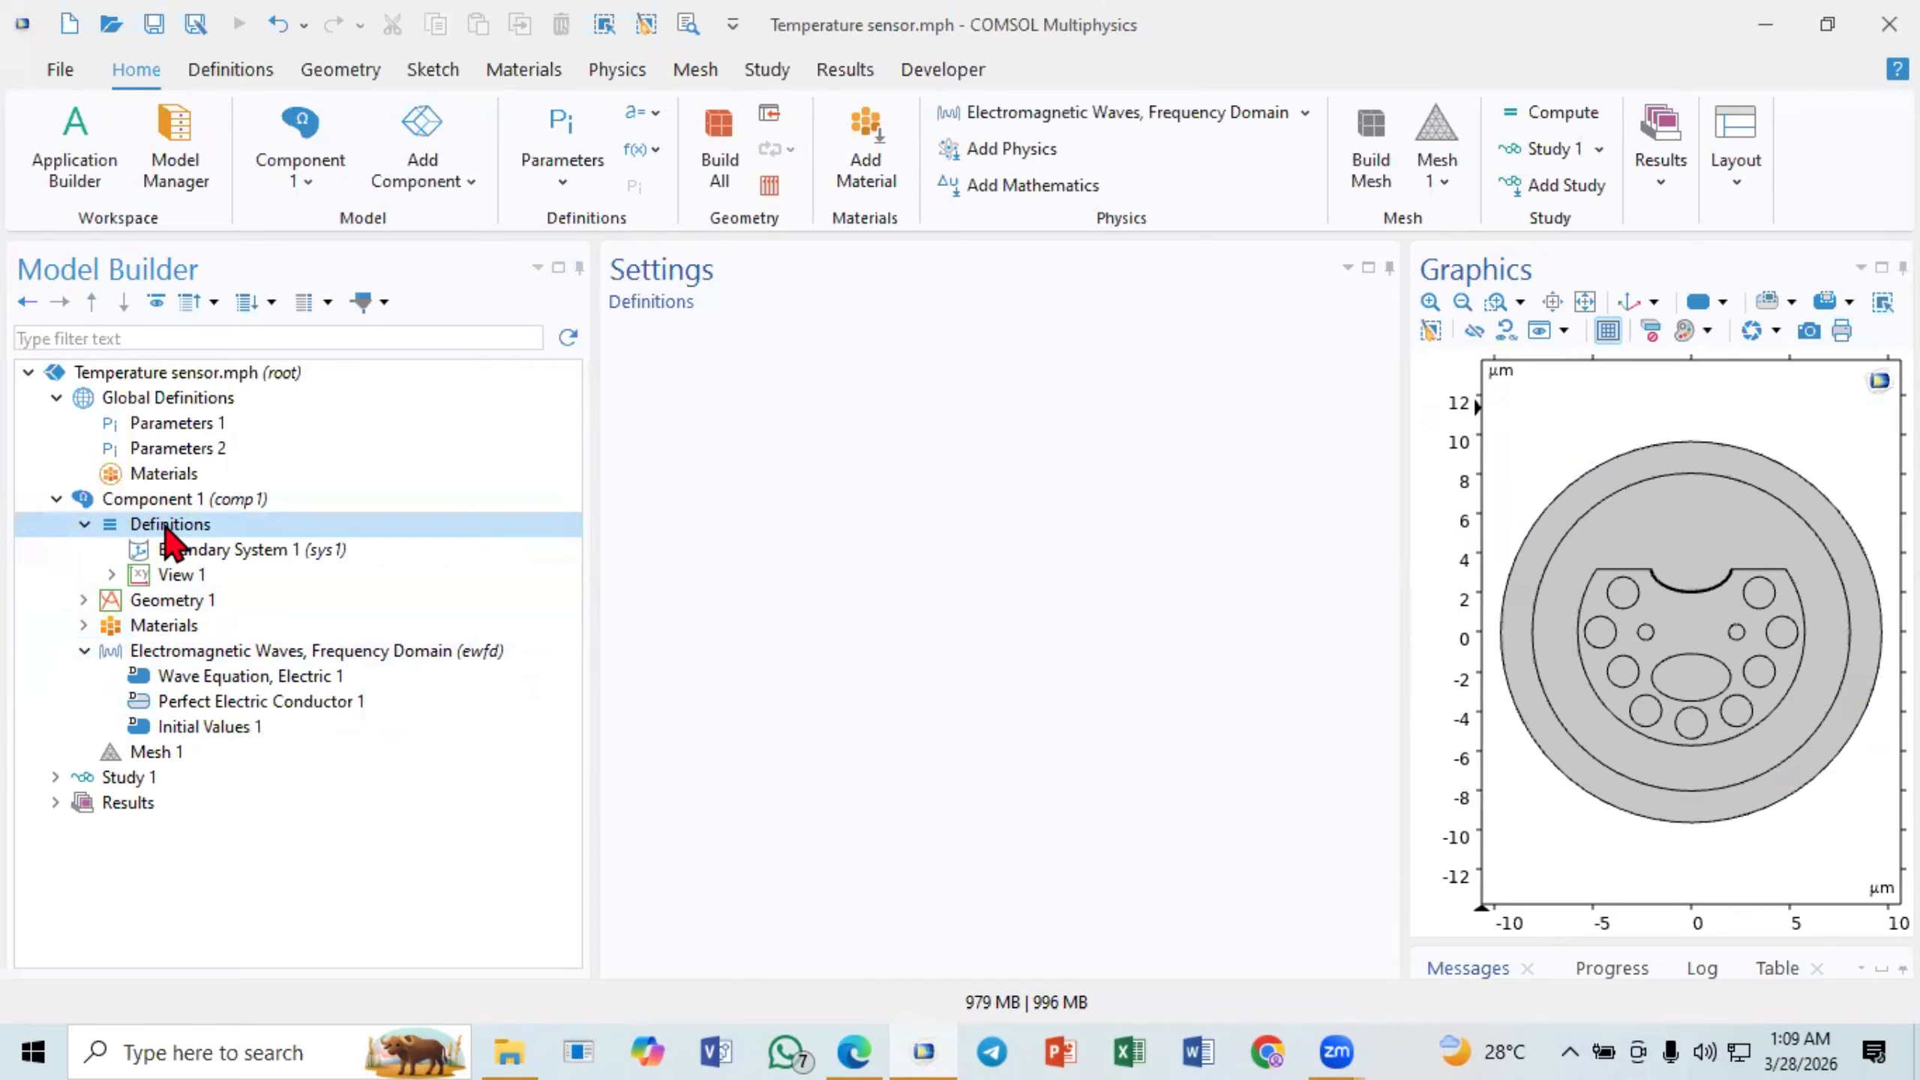
right_click(166, 529)
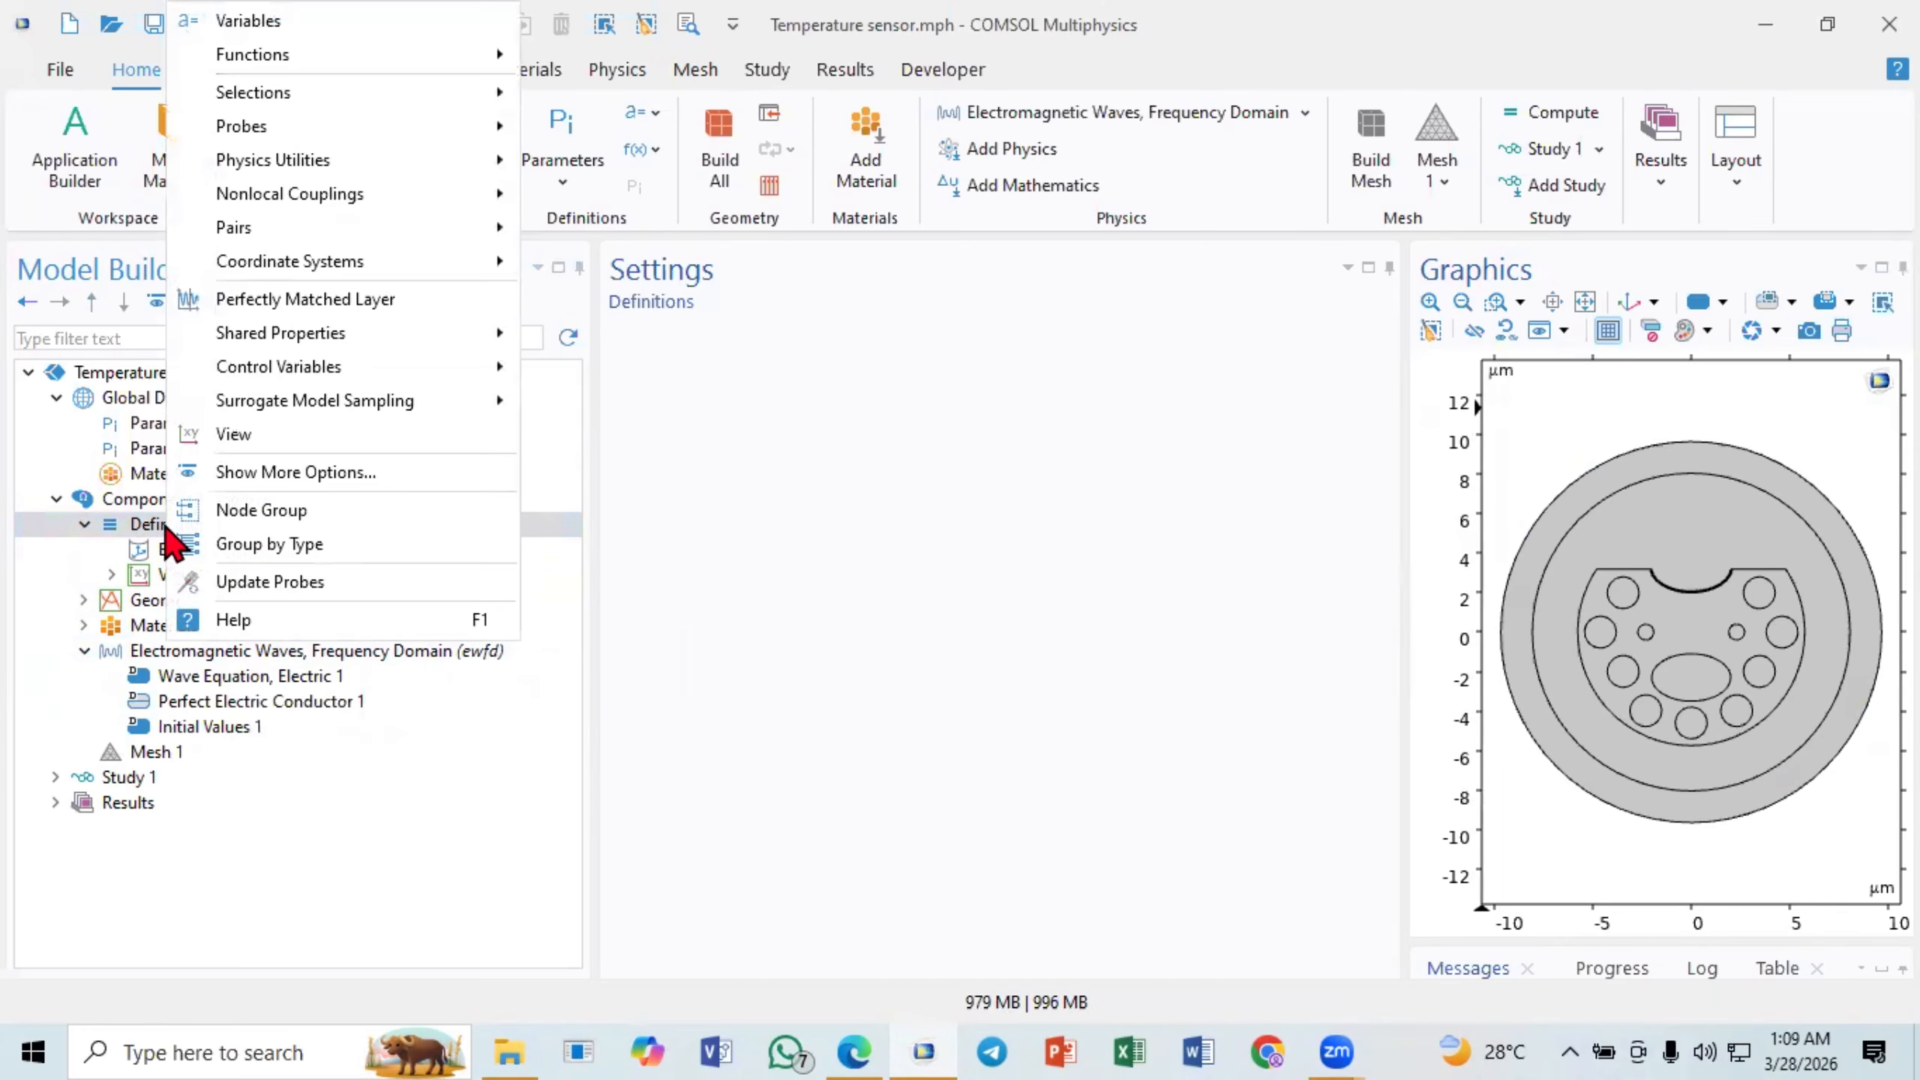
left_click(321, 302)
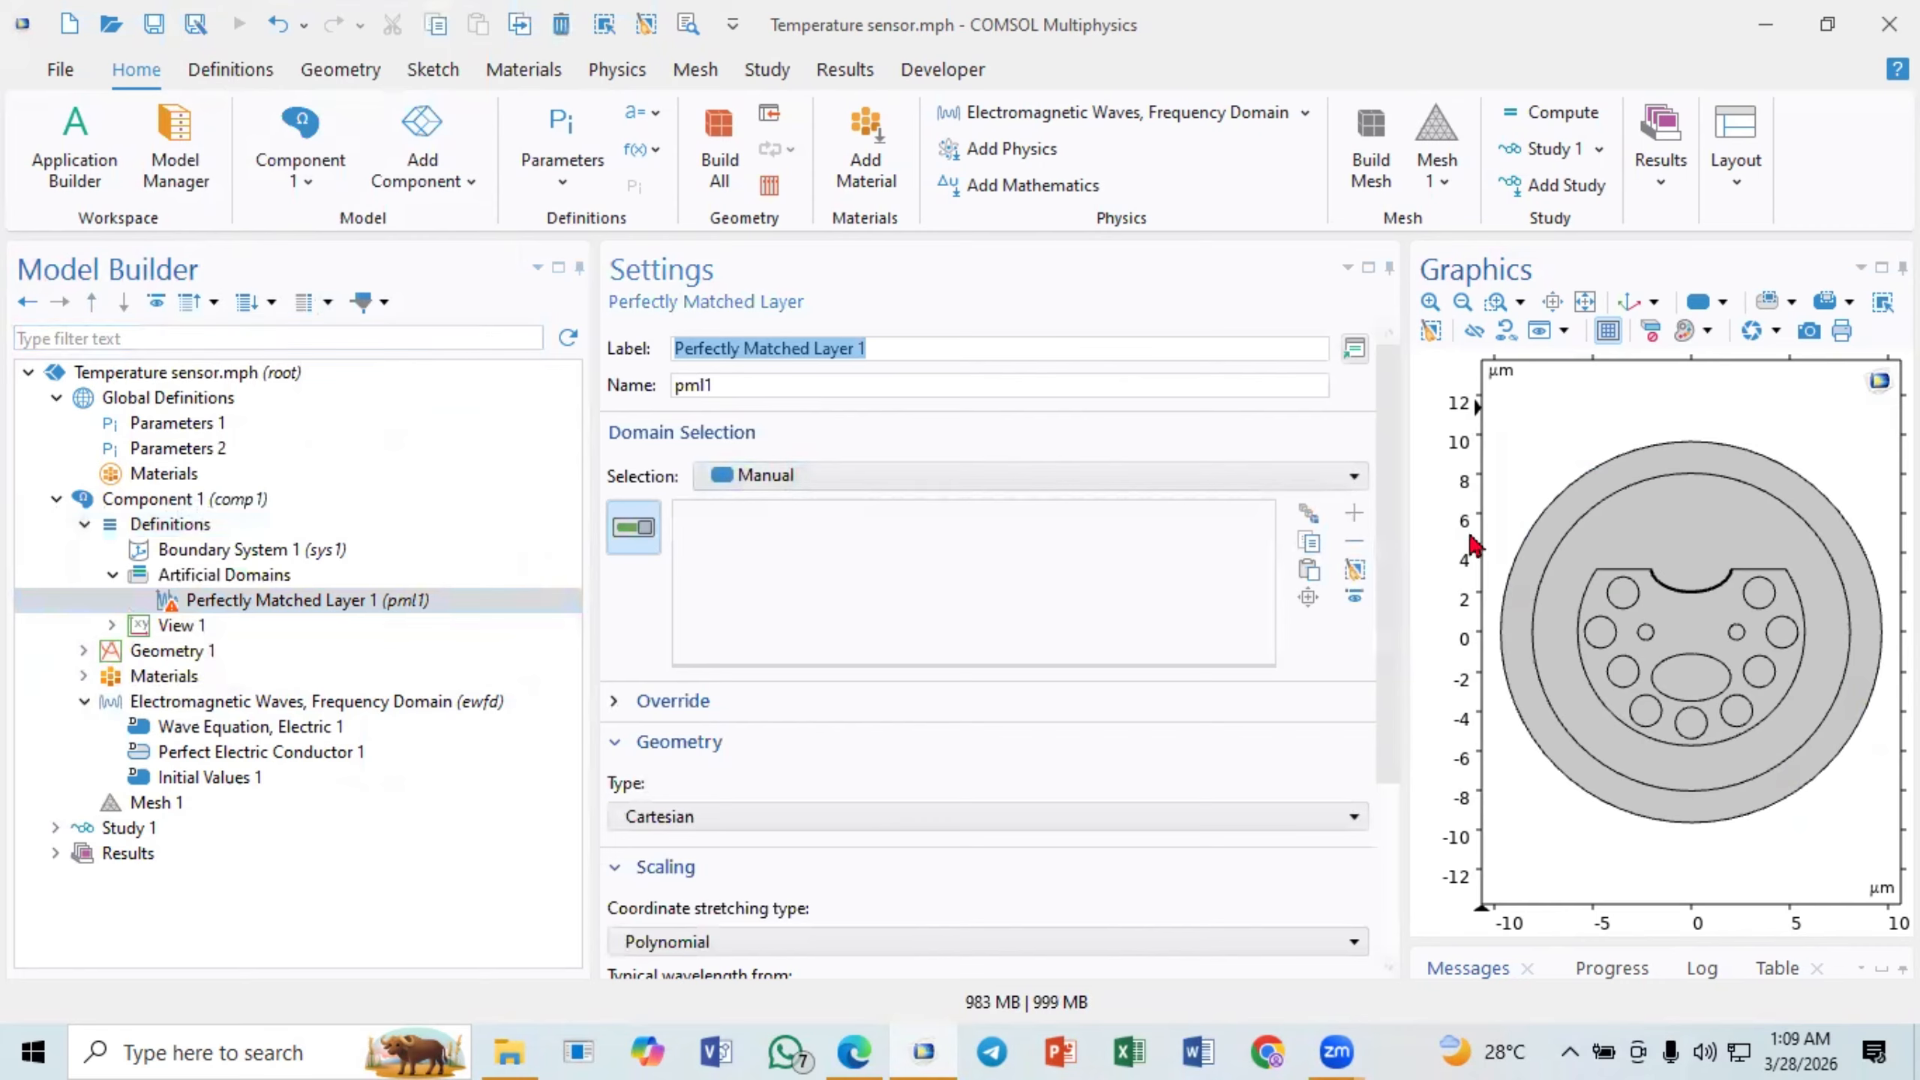
left_click(1563, 522)
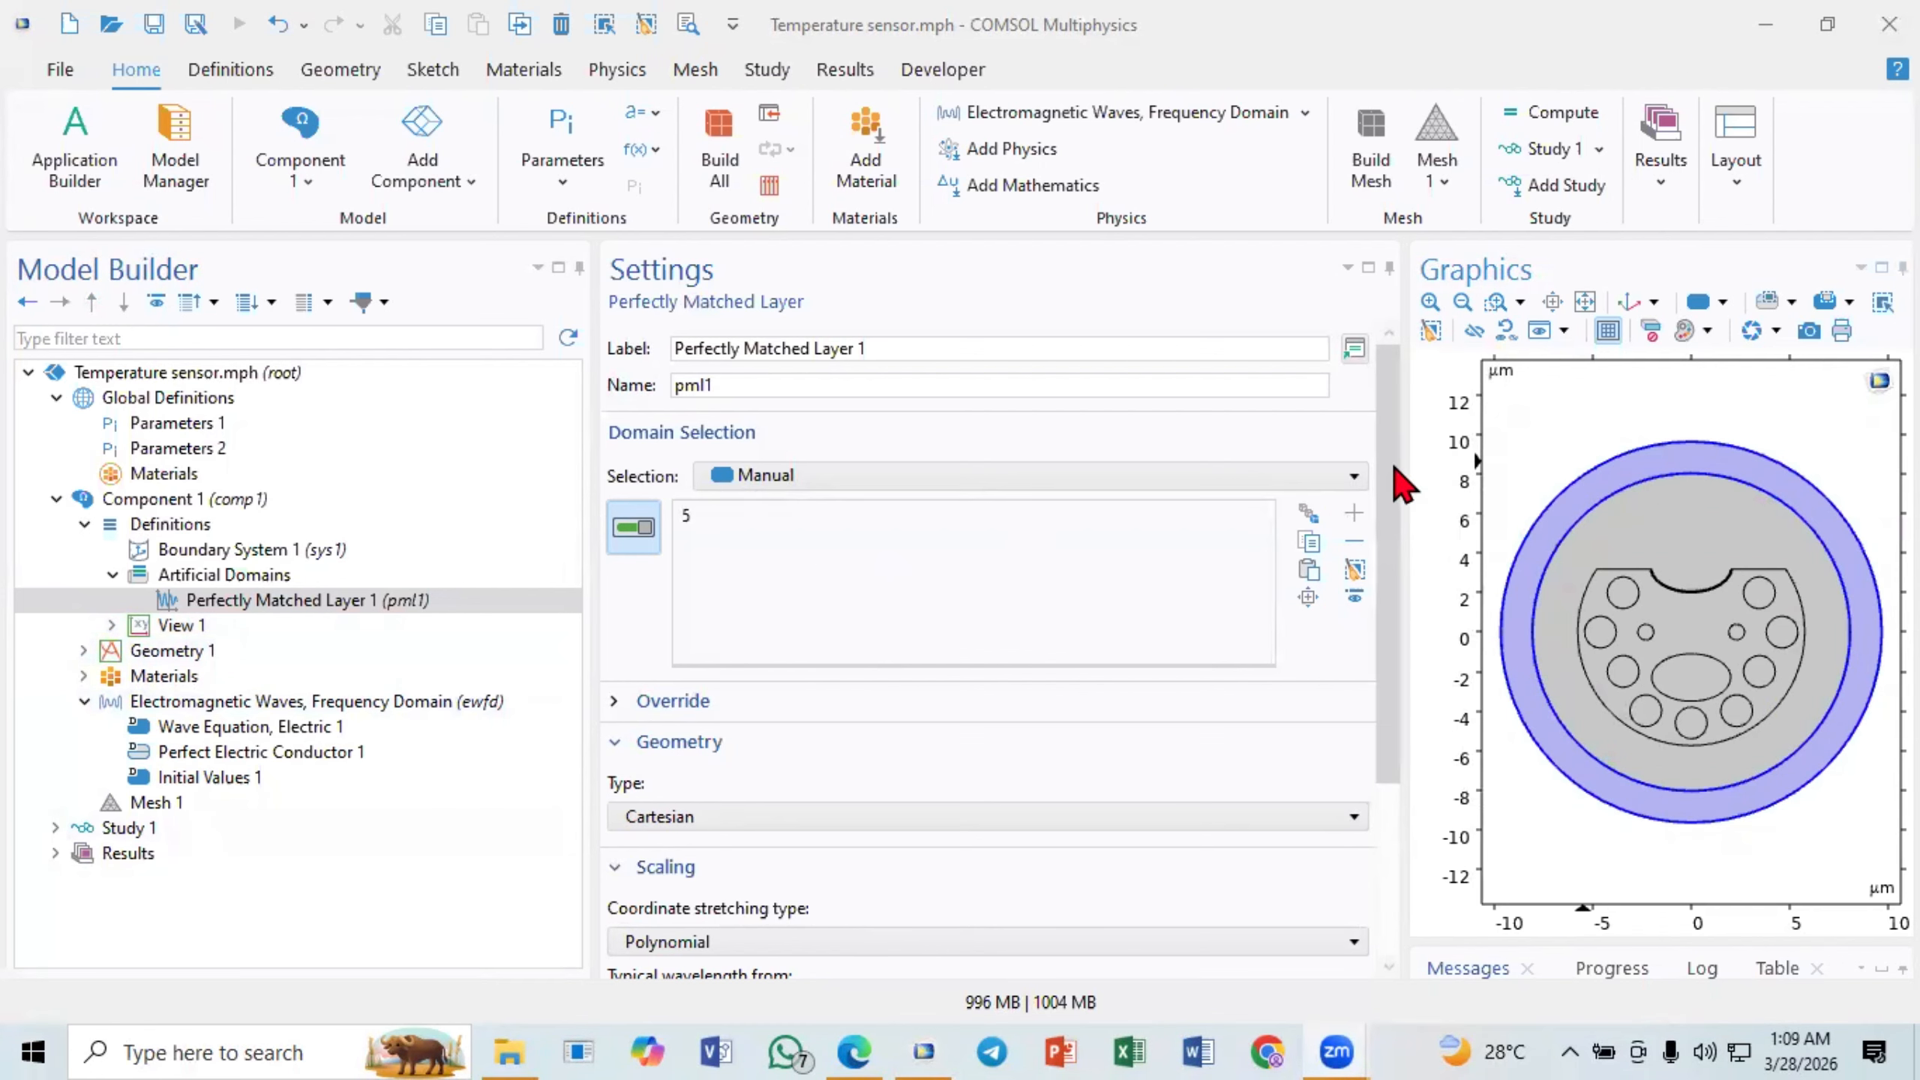
- Set the Perfectly Matched Layer's geometry type to Cylindrical and collapse the Artificial Domains group
left_click_drag(1401, 480, 1389, 617)
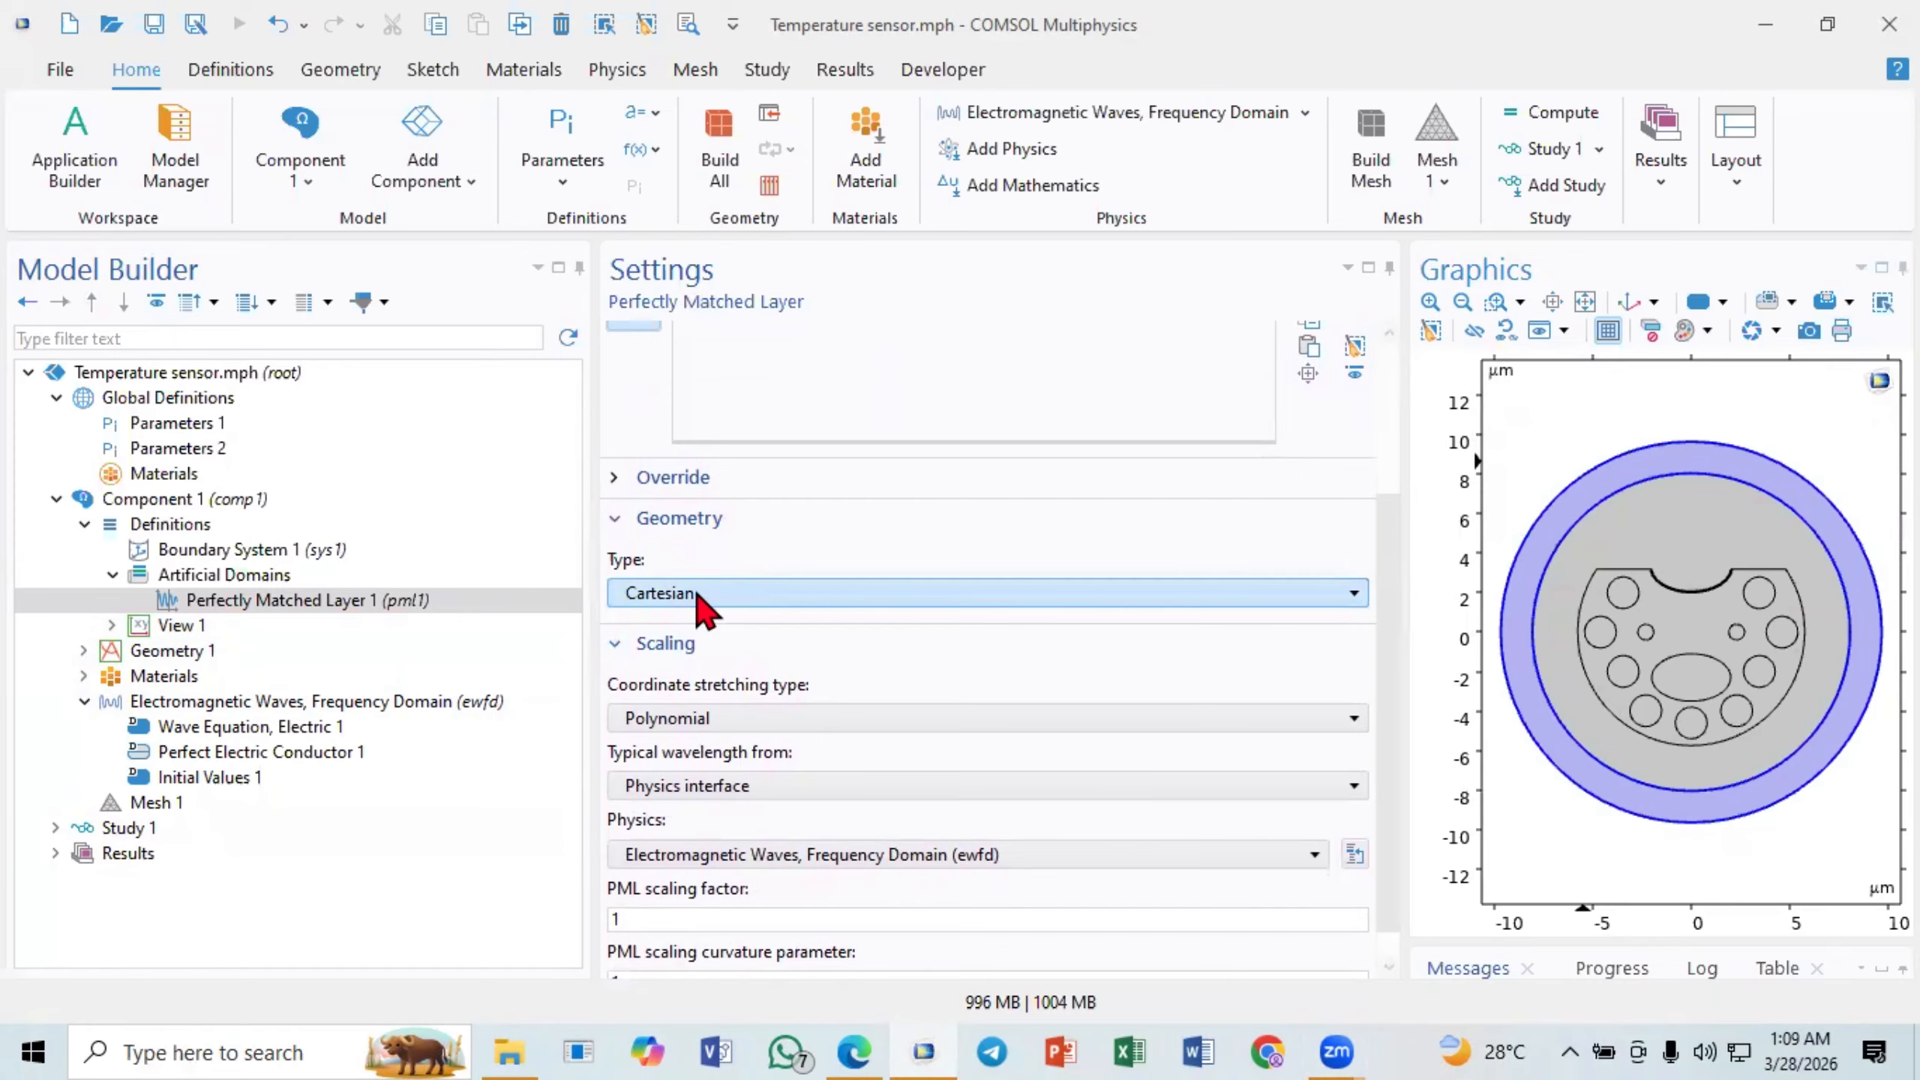
left_click(697, 595)
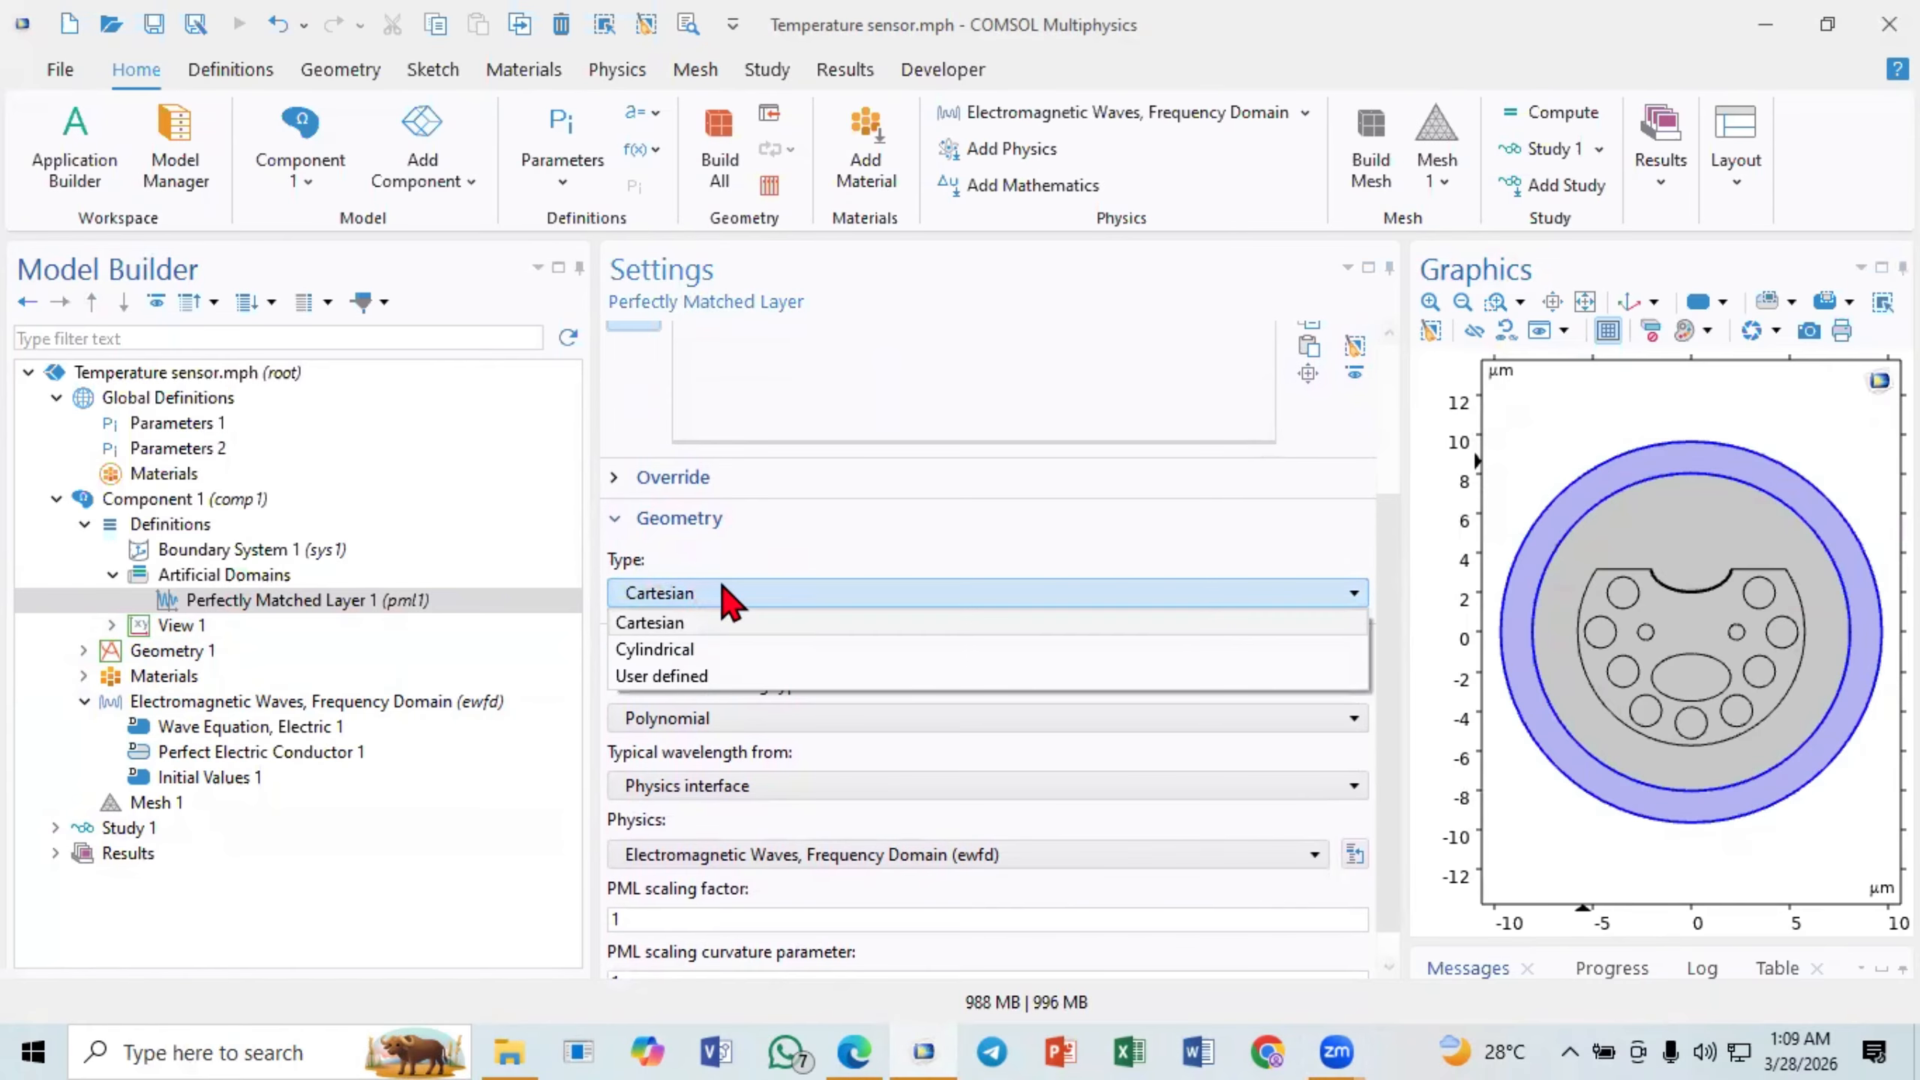
left_click(709, 652)
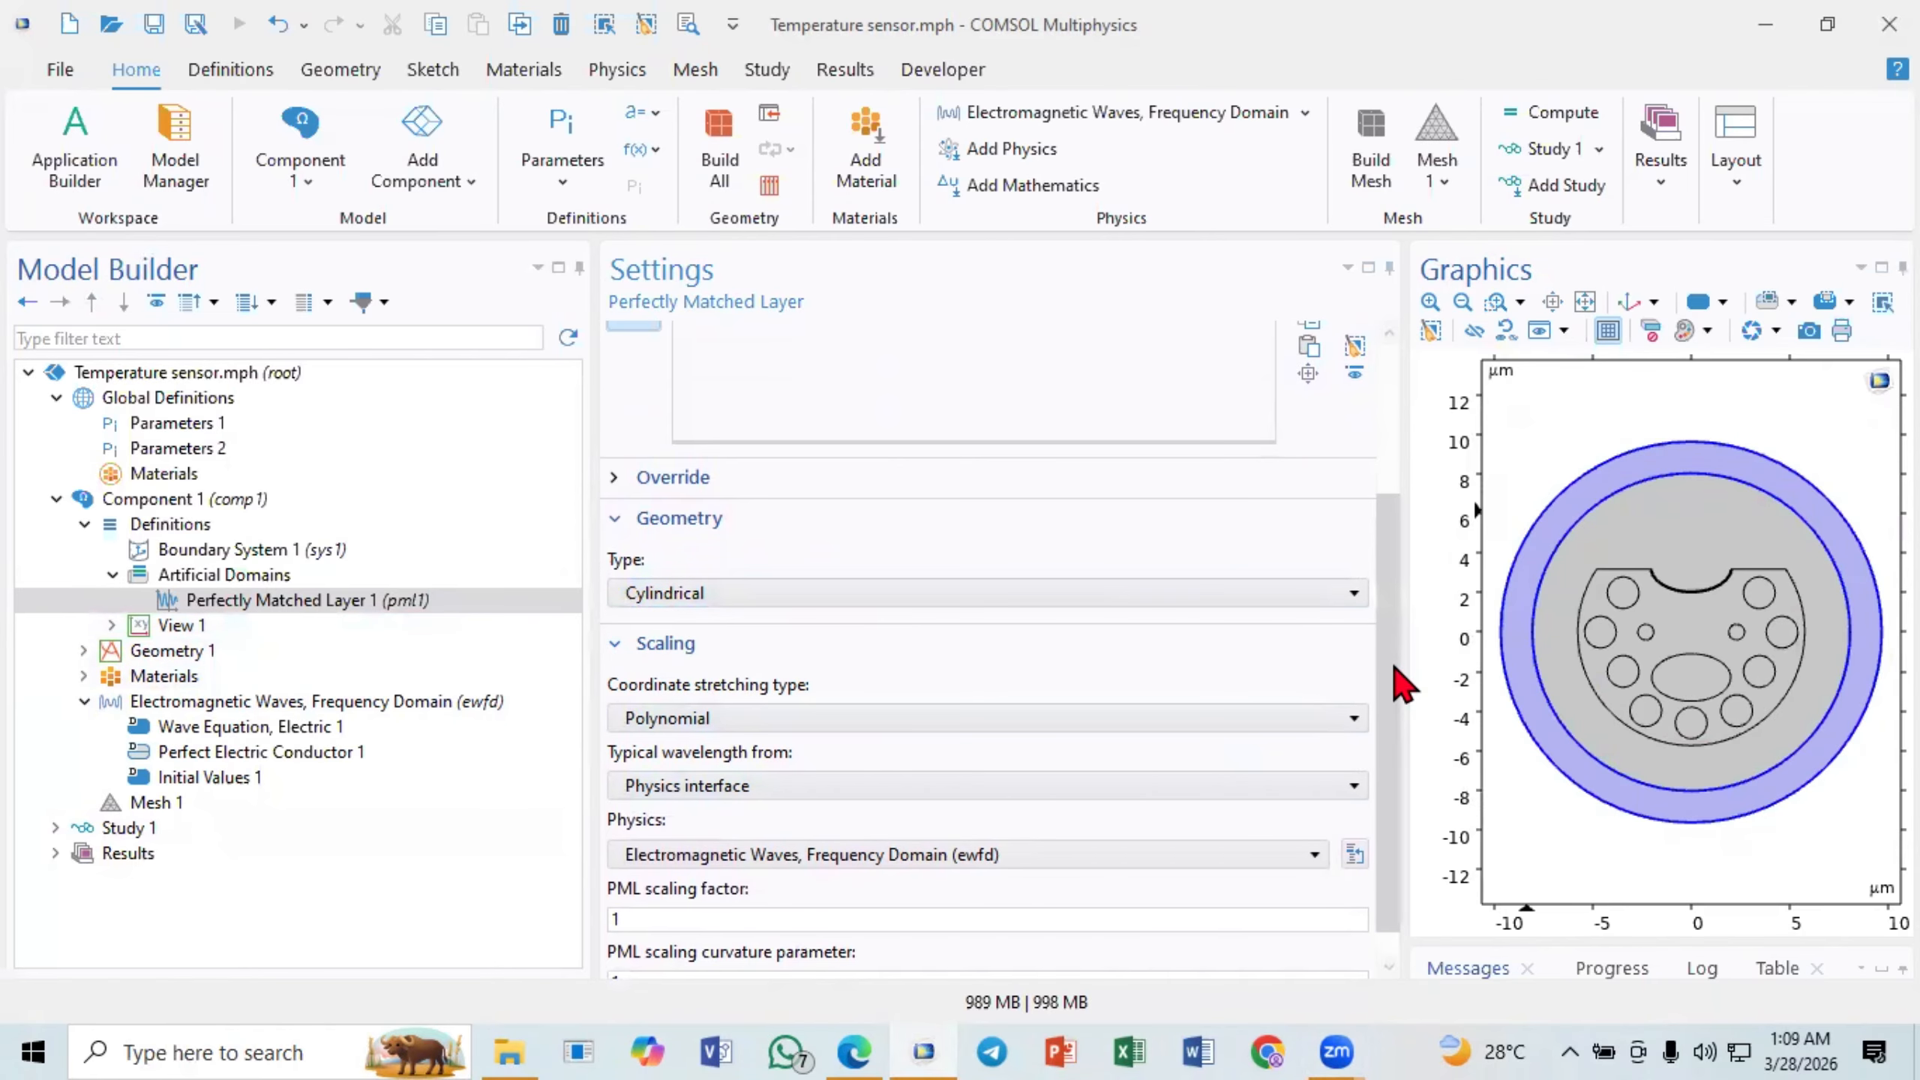
left_click_drag(1395, 667, 1395, 518)
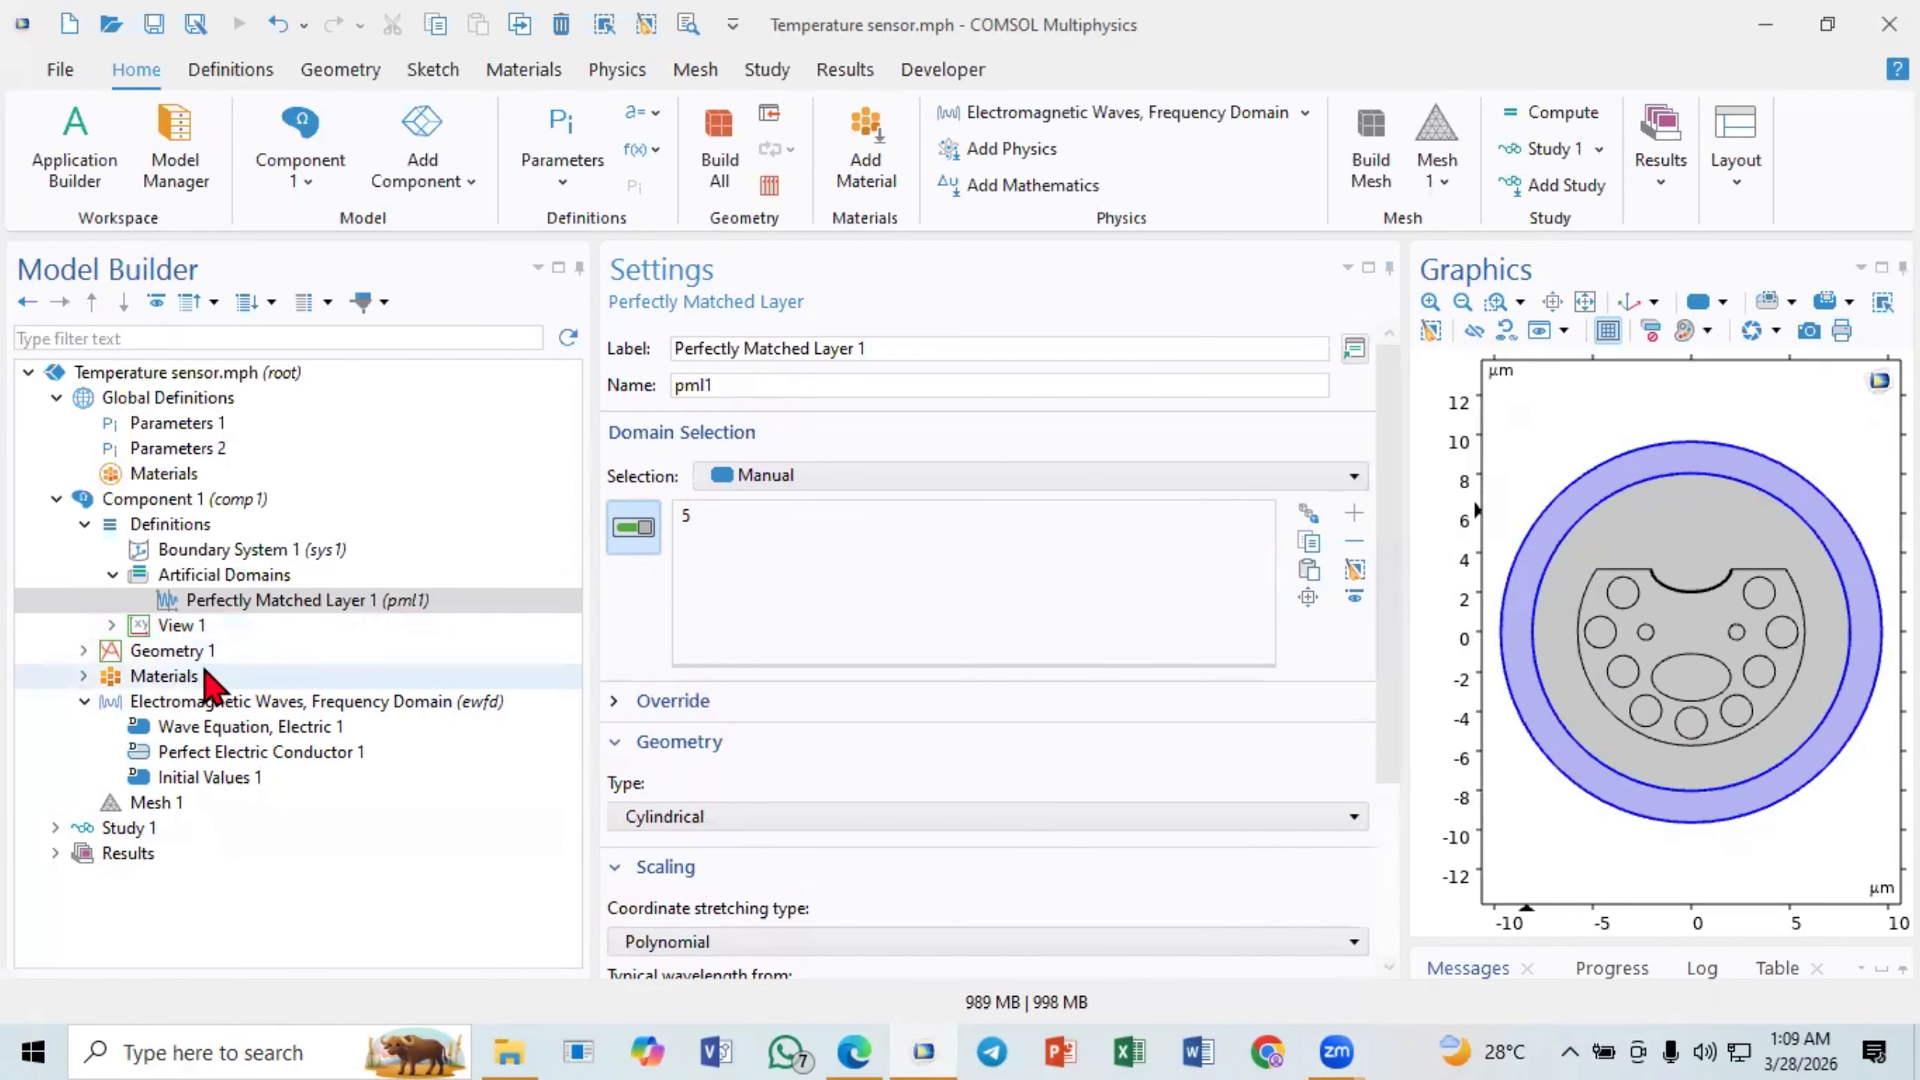
left_click(104, 599)
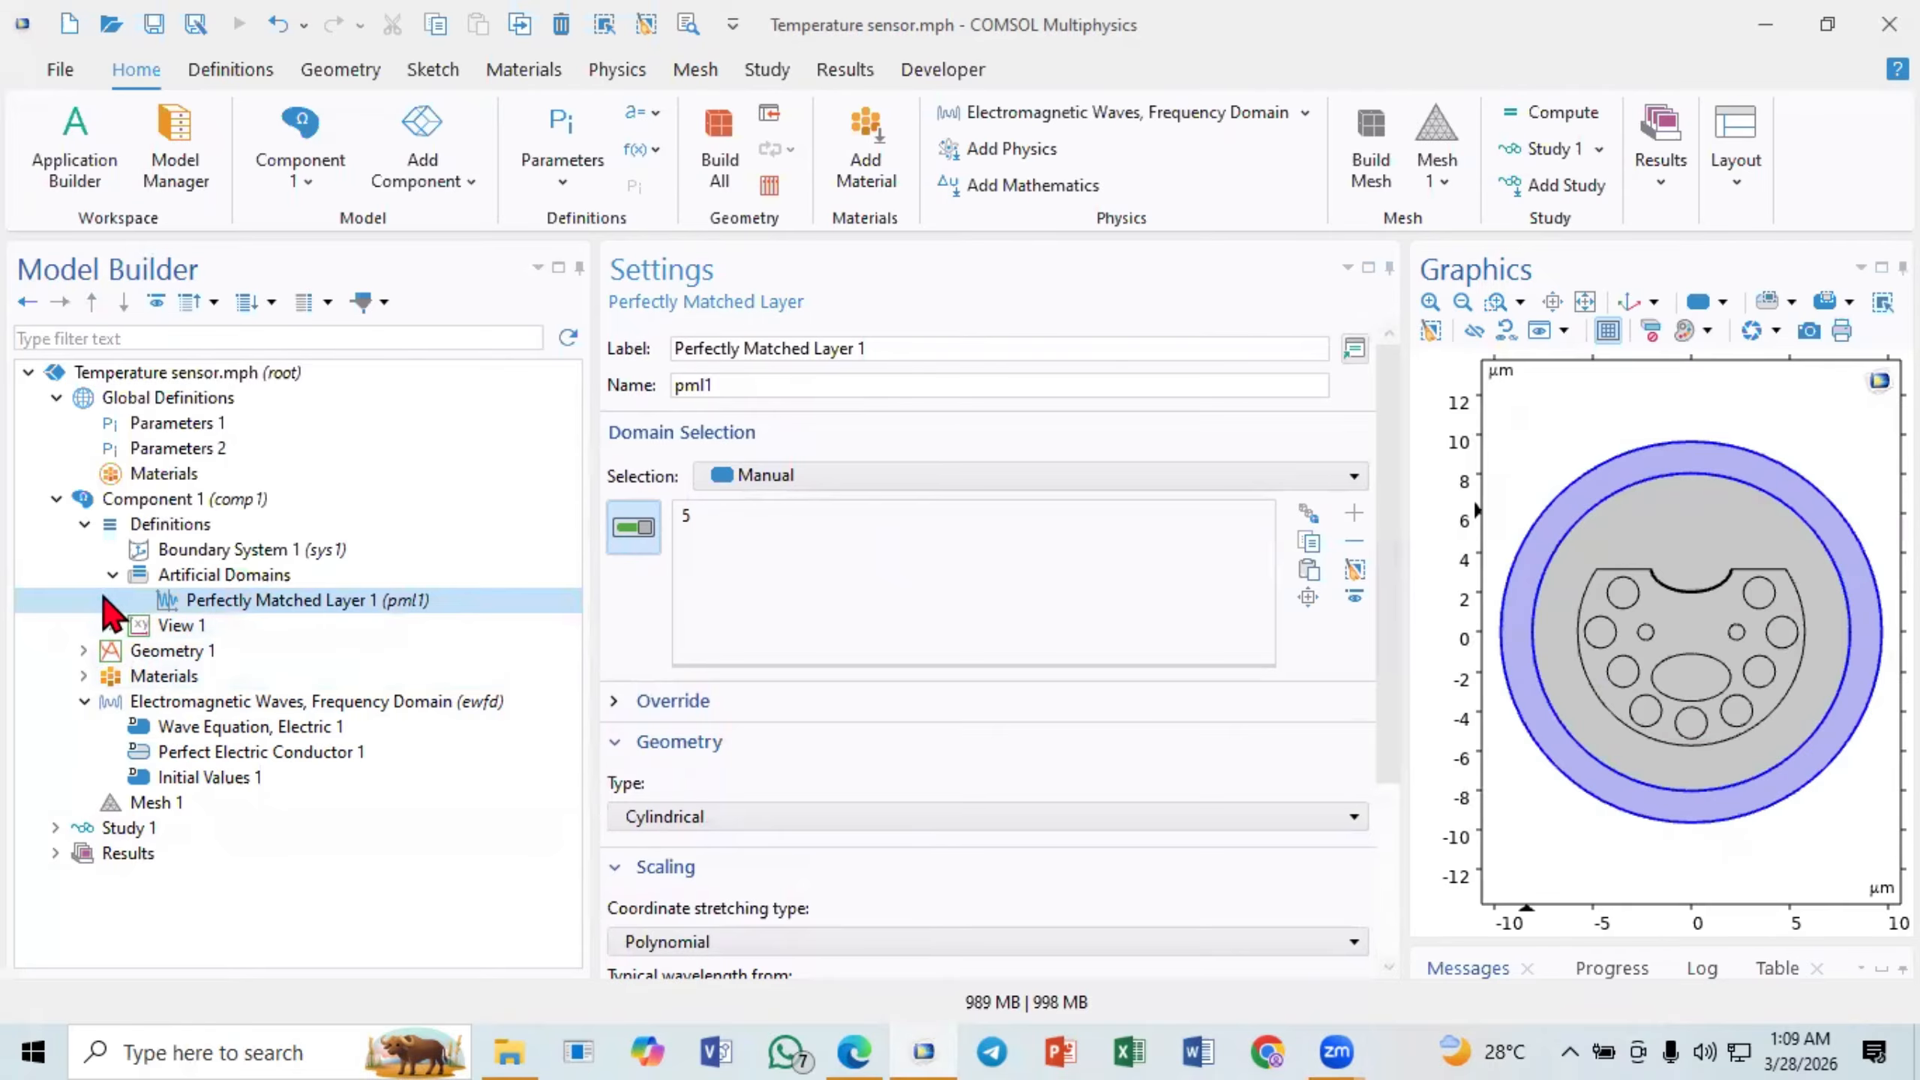
left_click(110, 576)
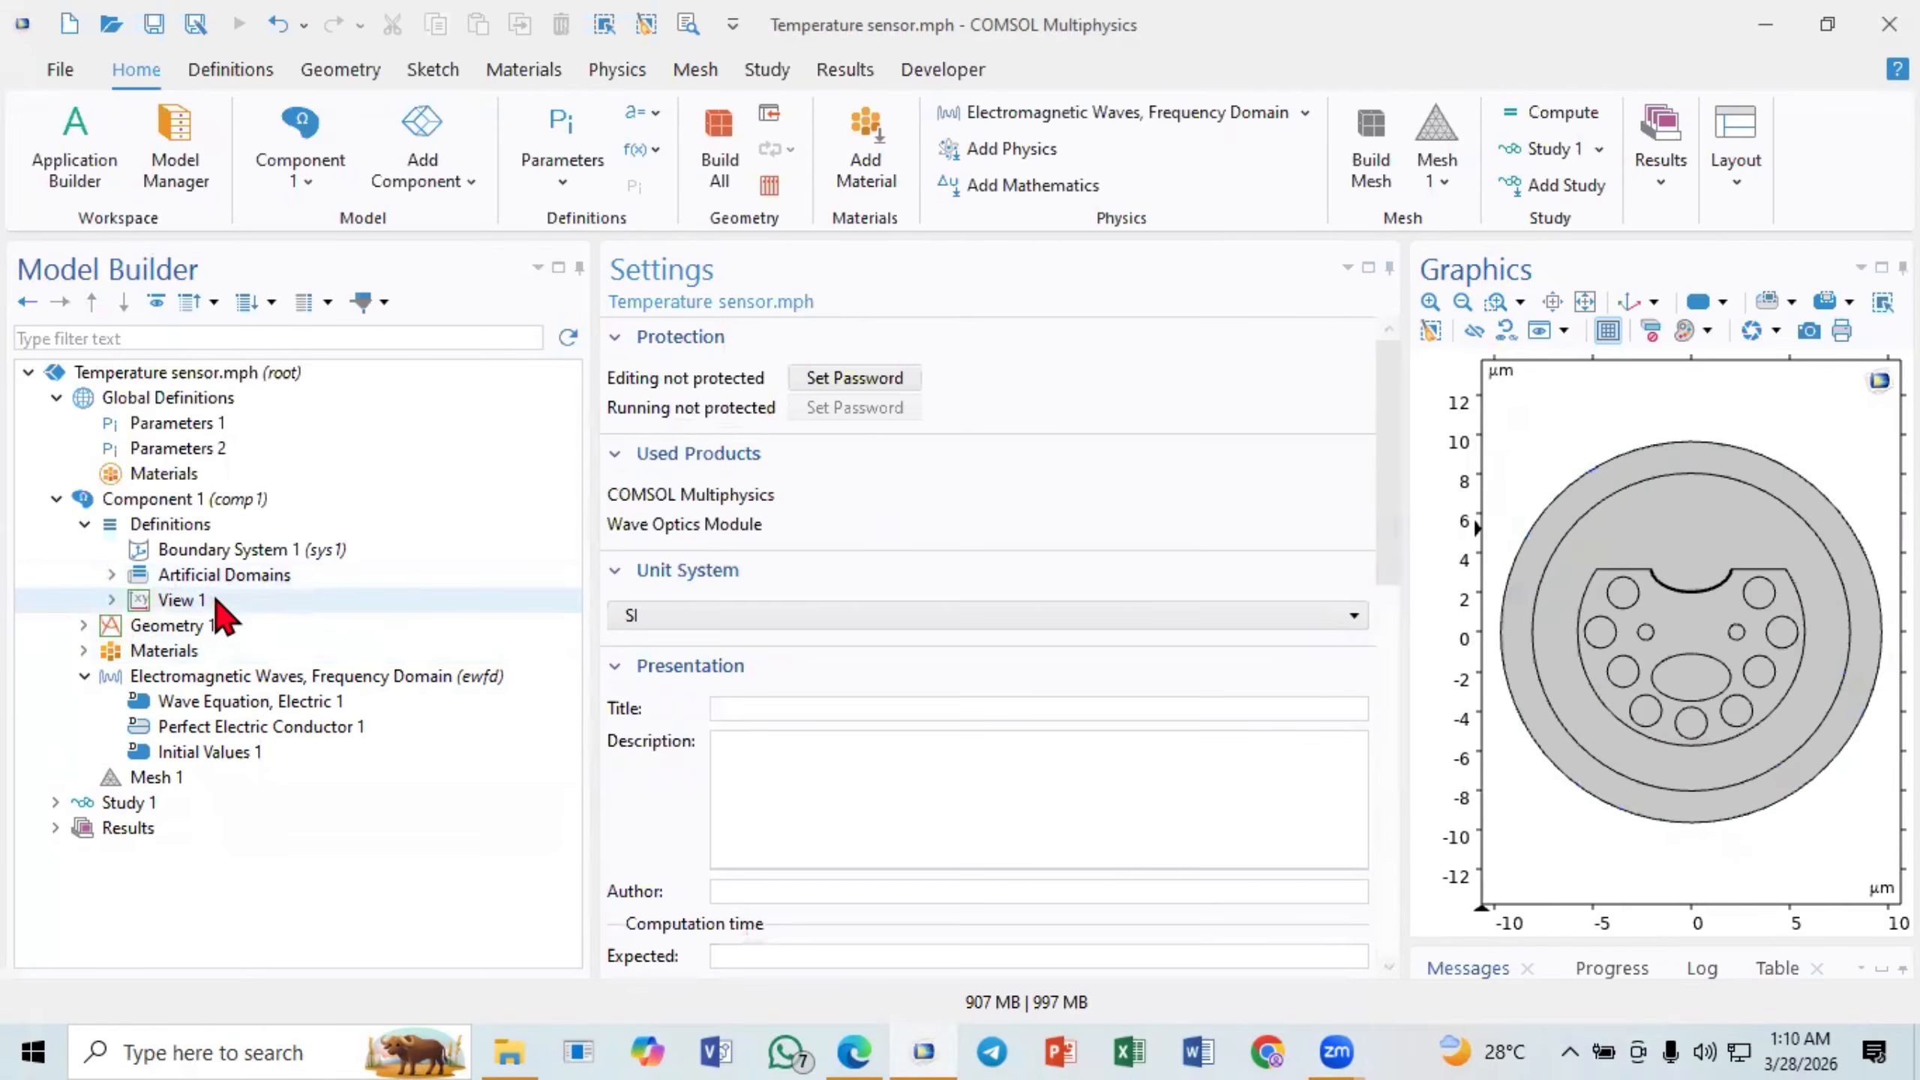
- Examine the Electromagnetic Waves, Frequency Domain settings and its Wave Equation, Perfect Electric Conductor and Initial Values nodes
left_click(106, 681)
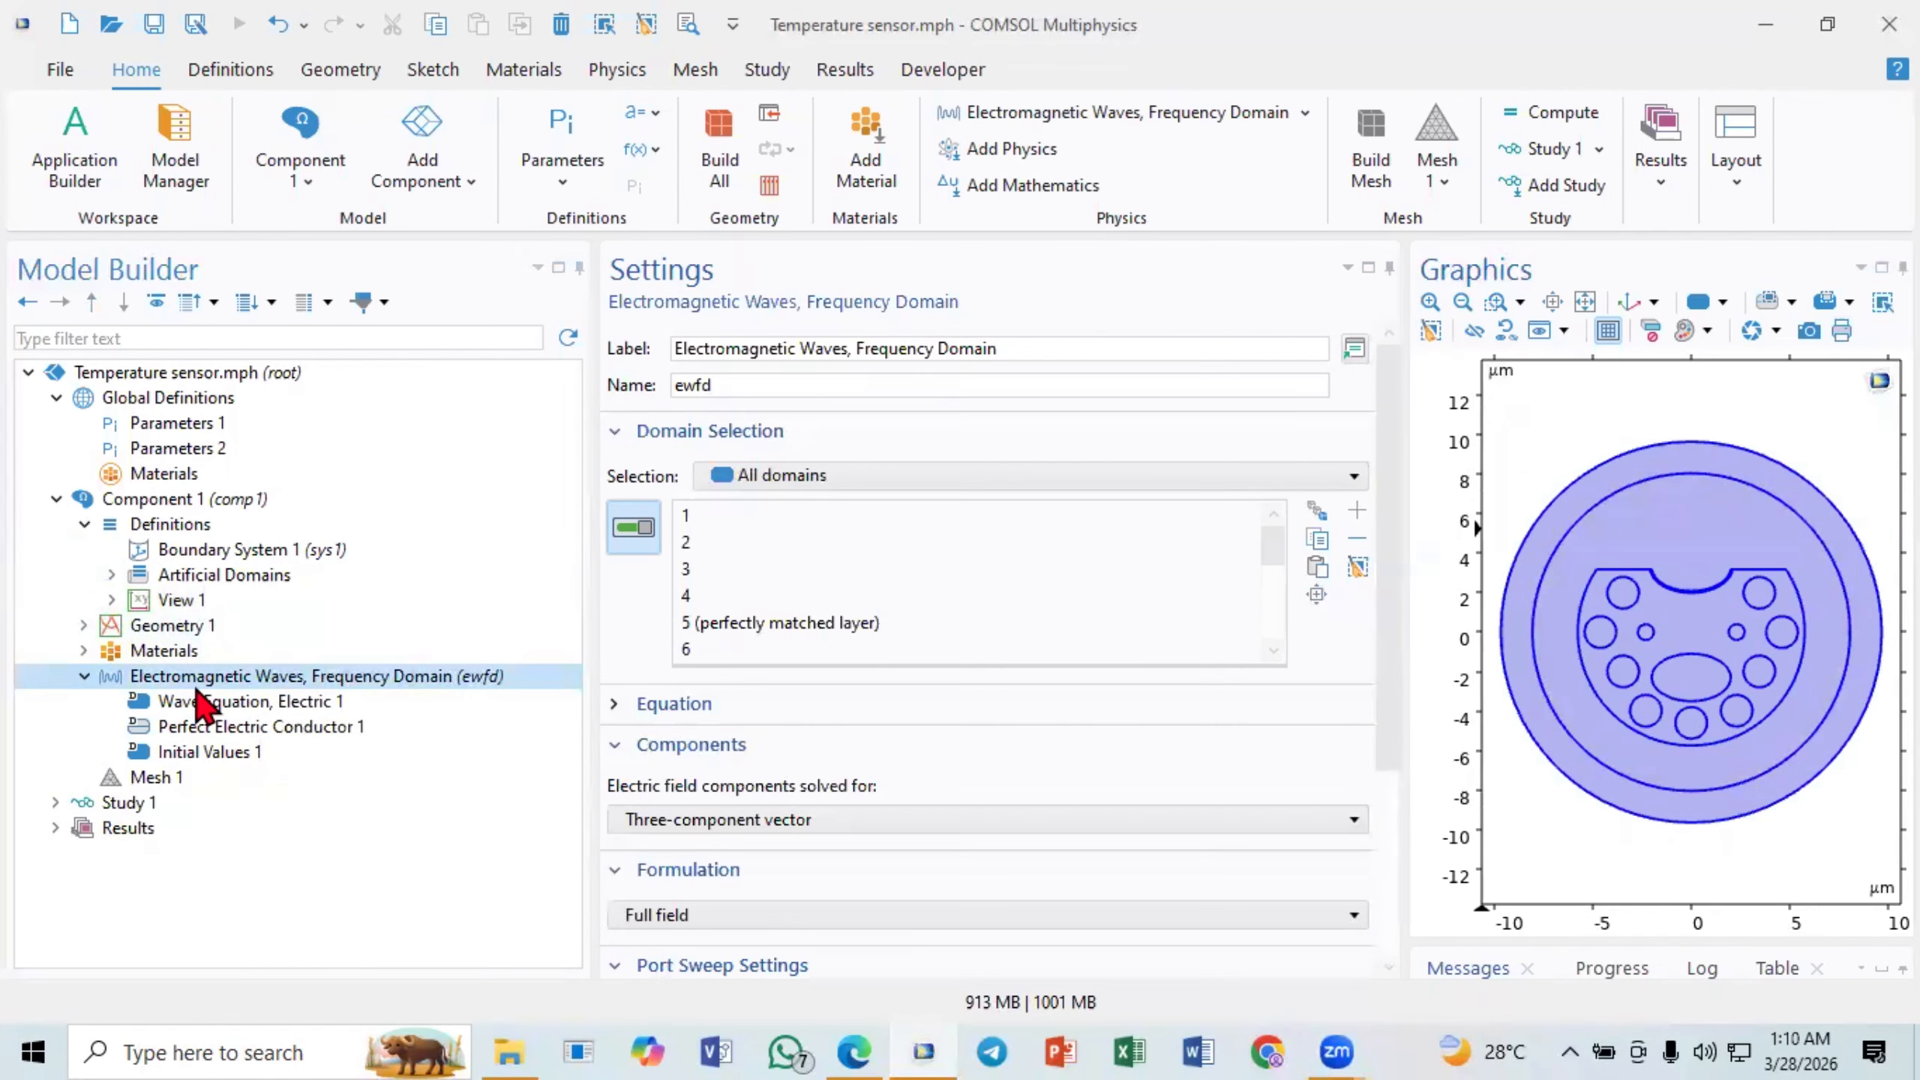
right_click(199, 689)
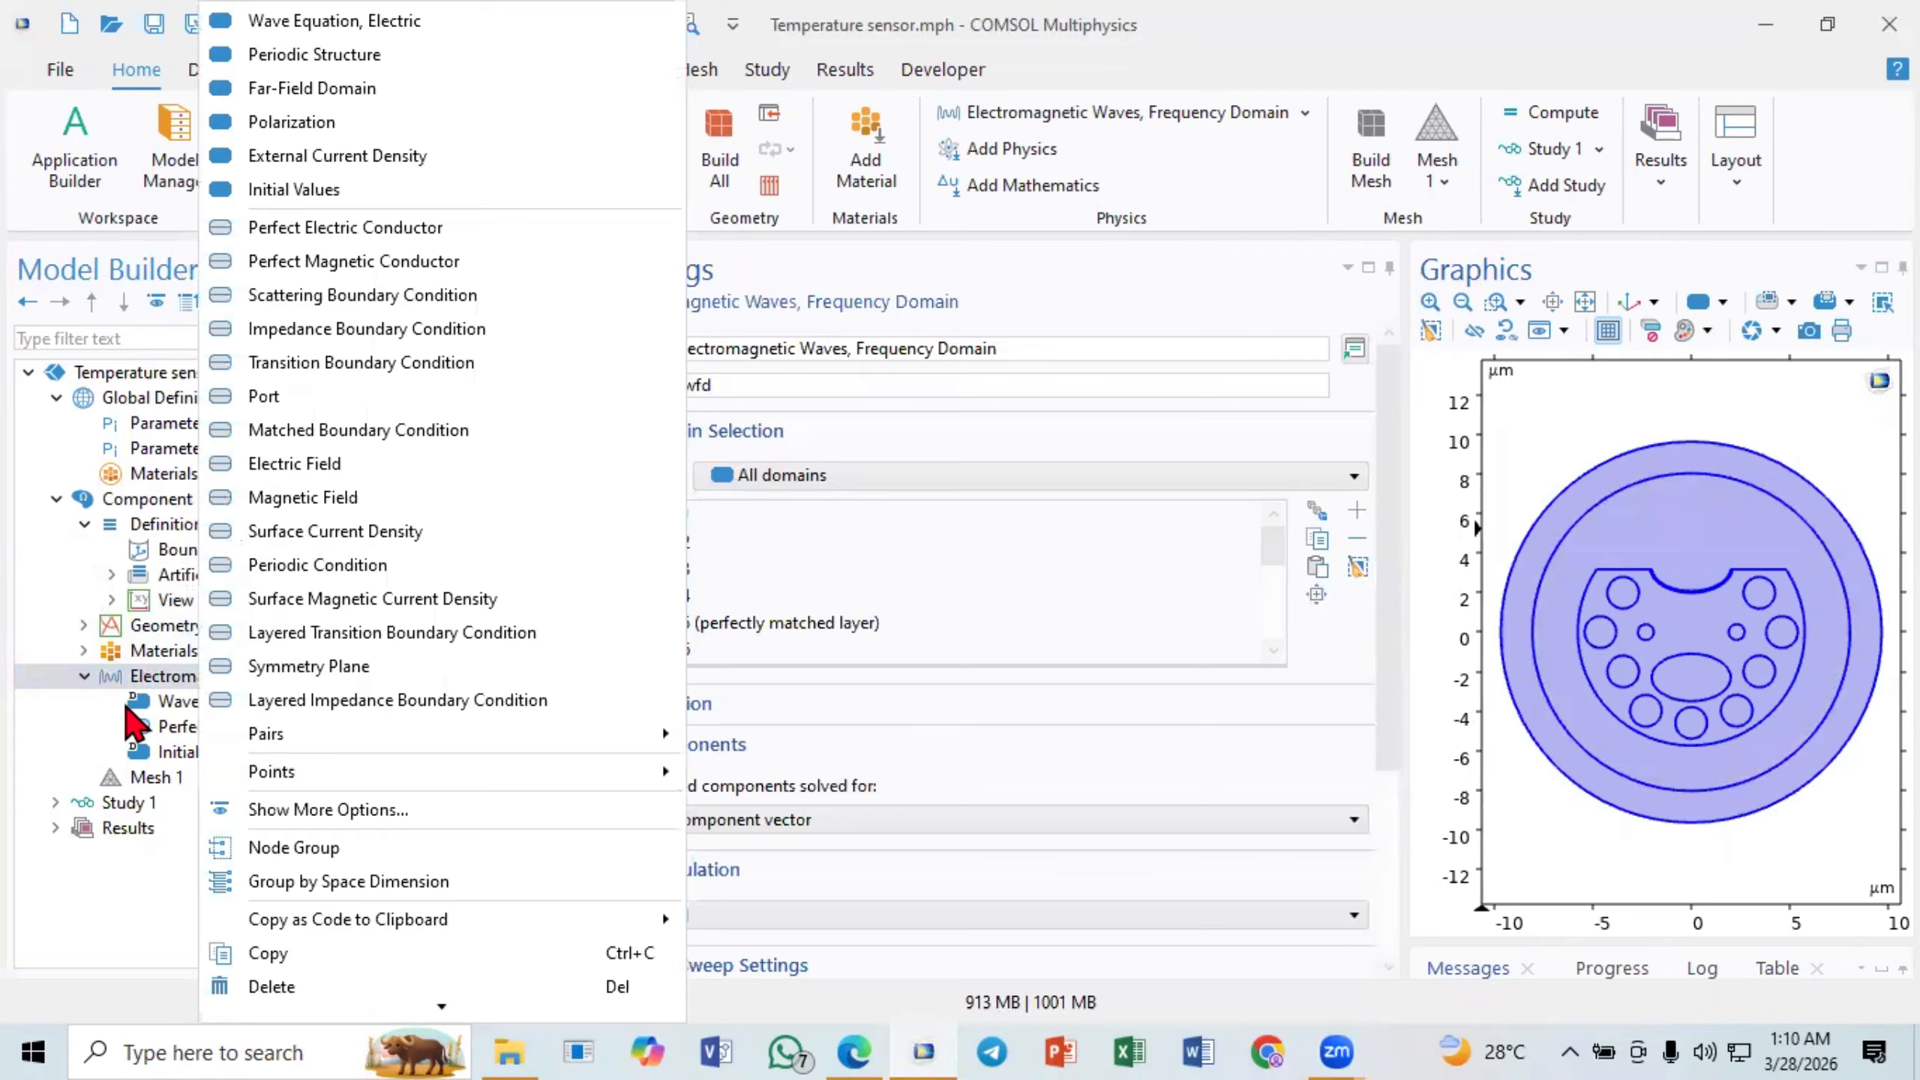
left_click(143, 681)
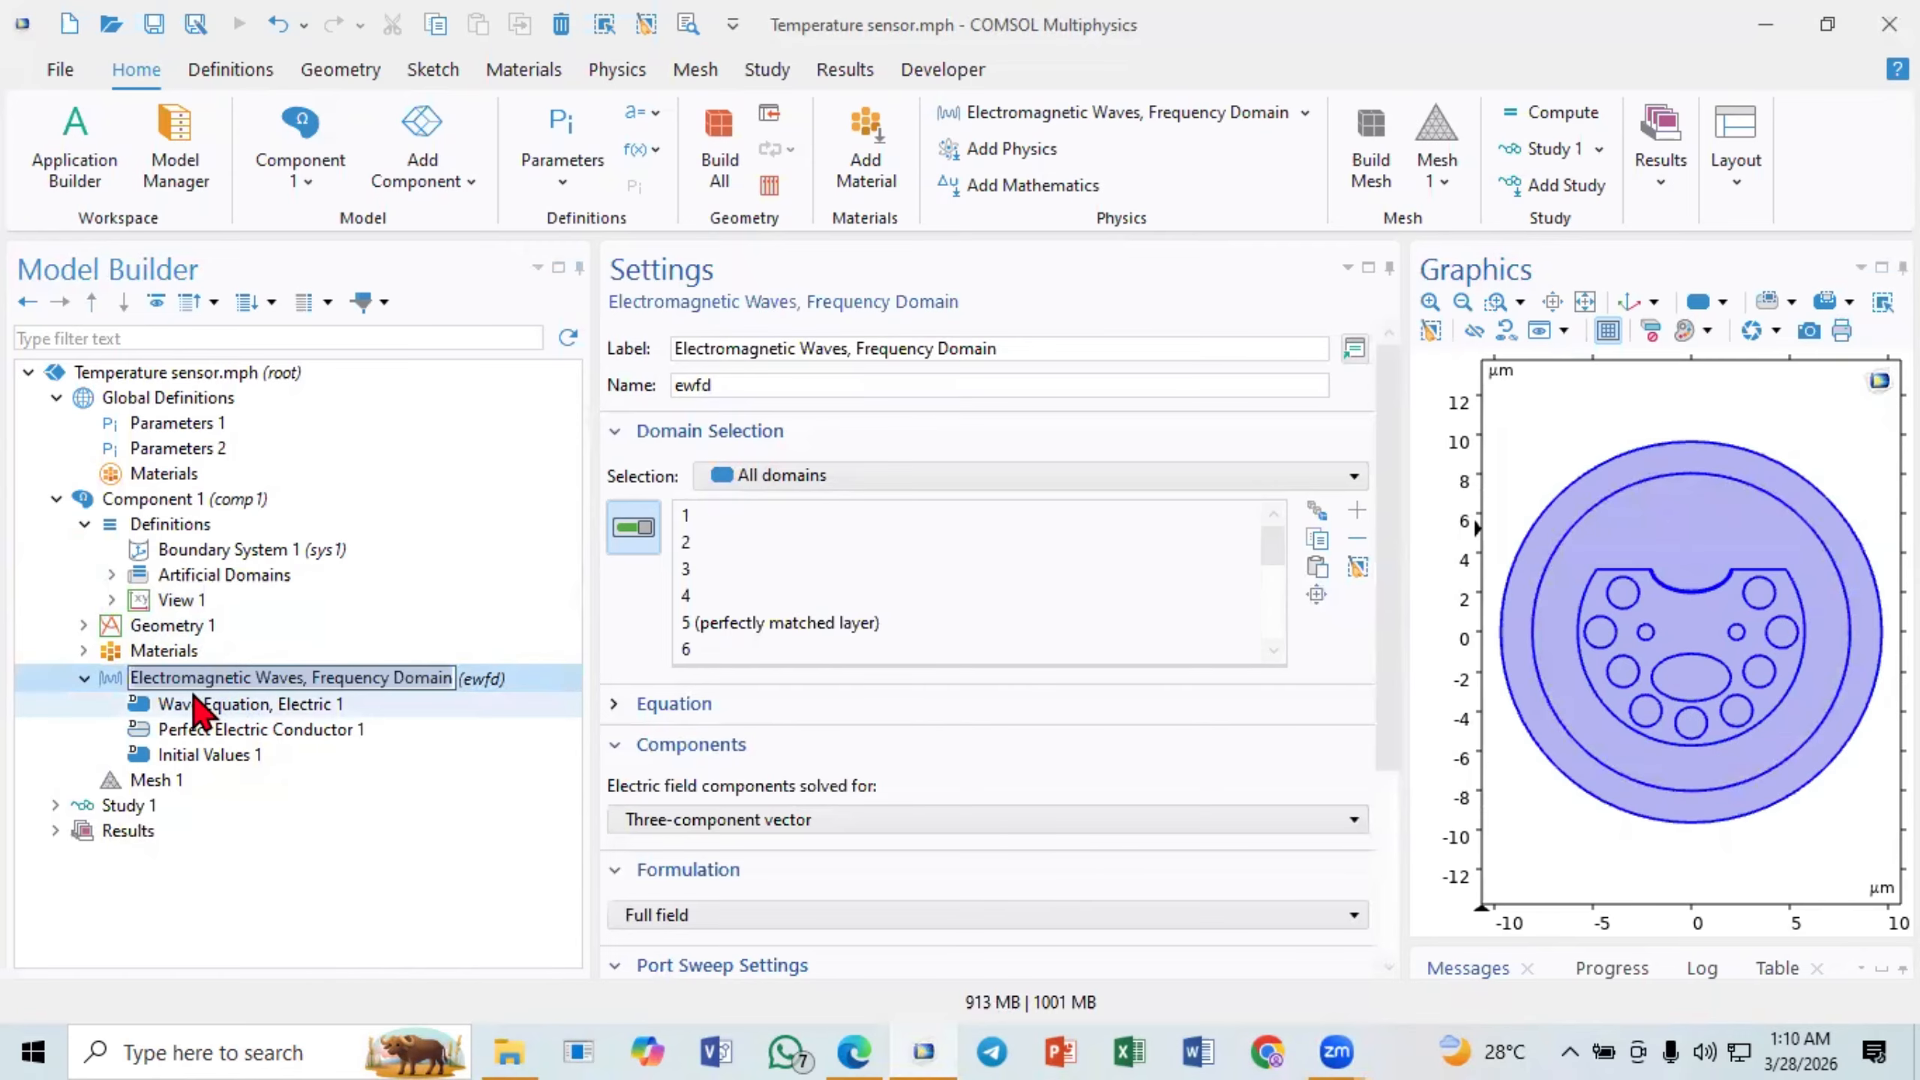
left_click(321, 715)
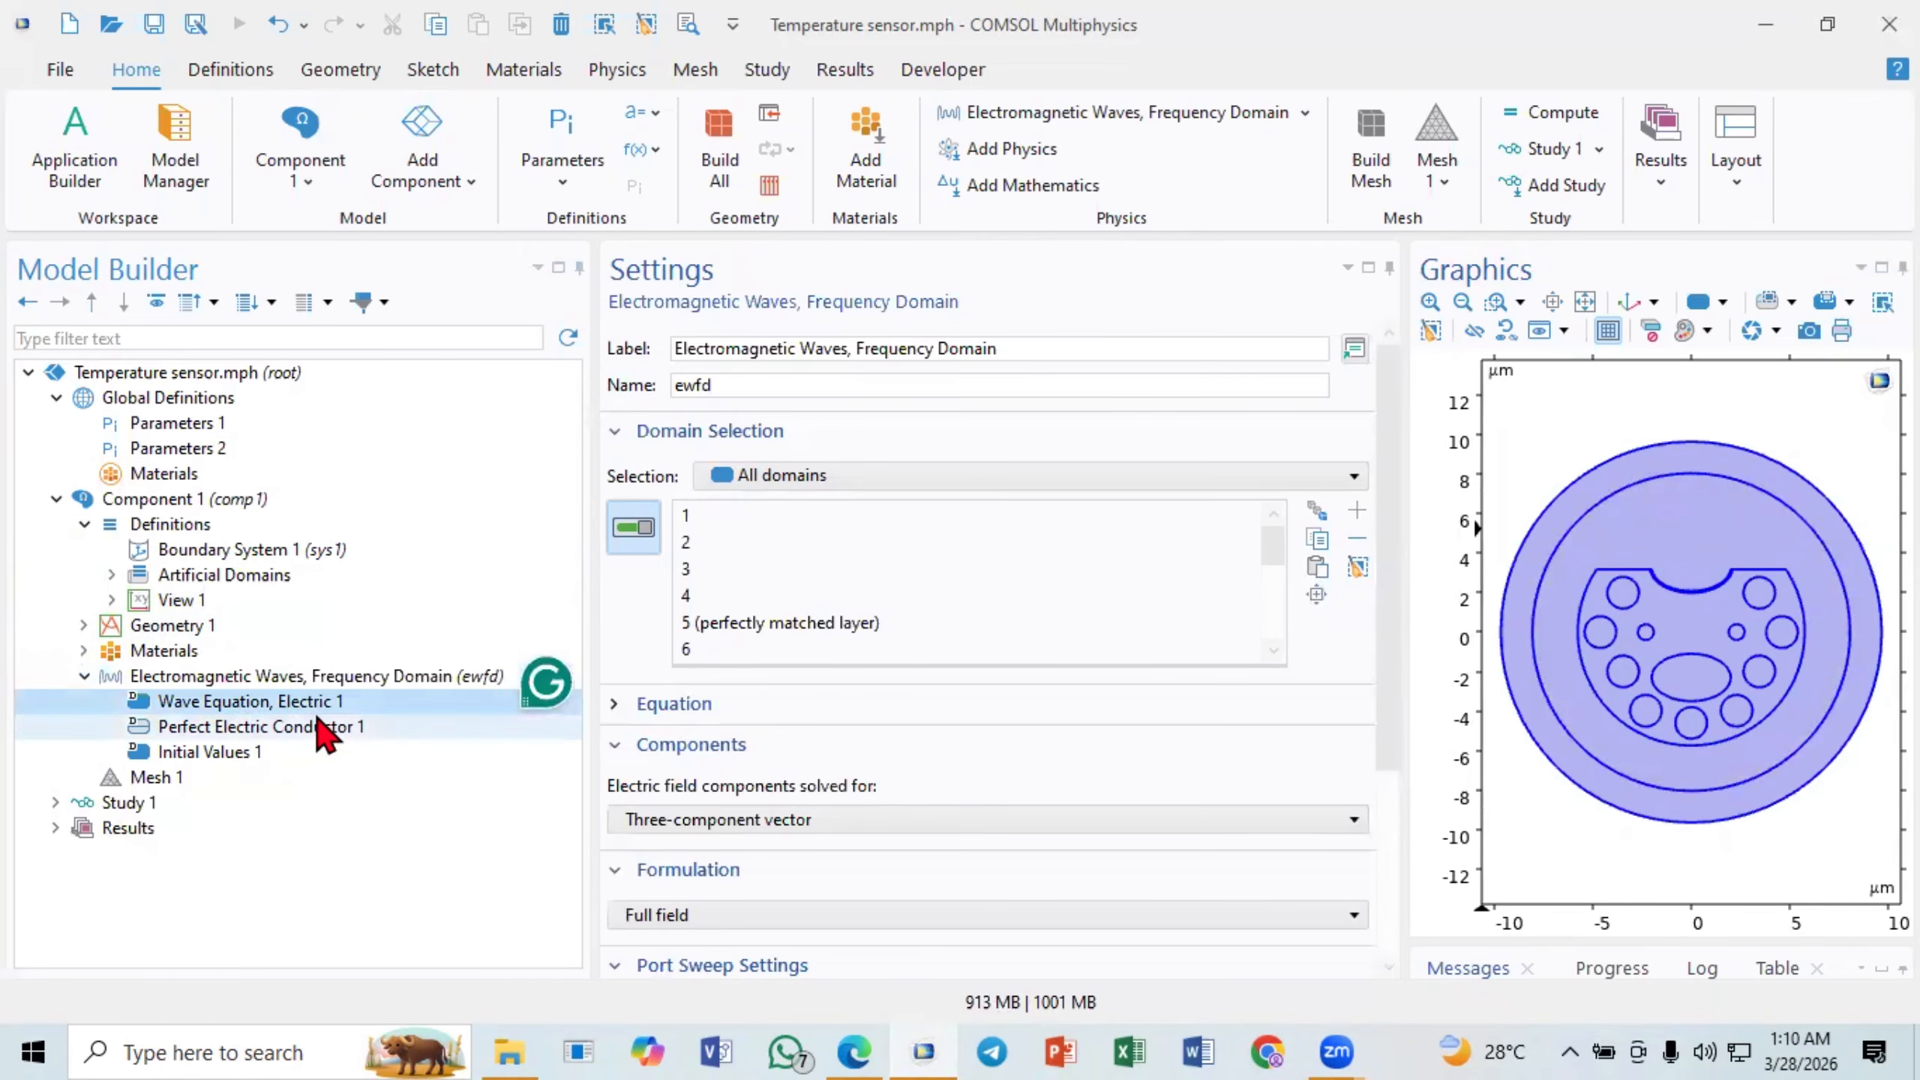
left_click(258, 686)
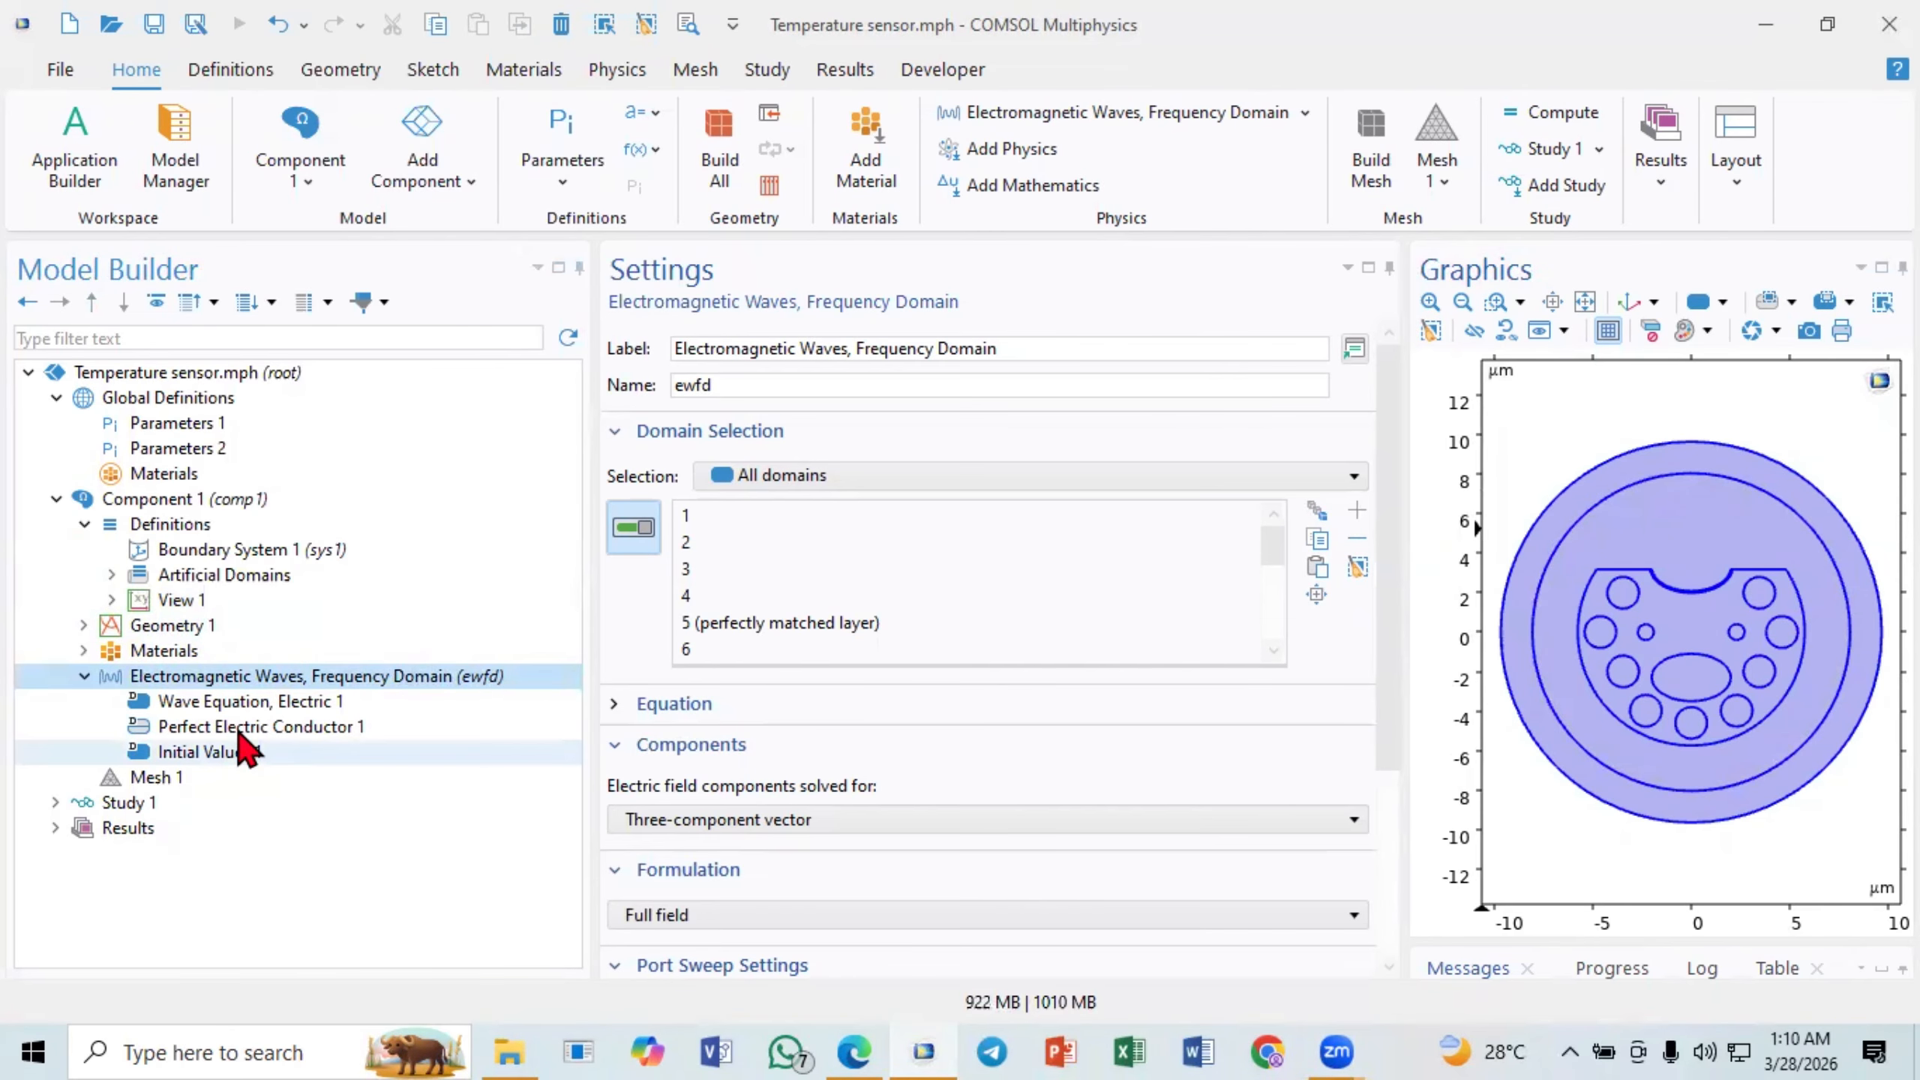
scroll(1387, 611, "down", 2)
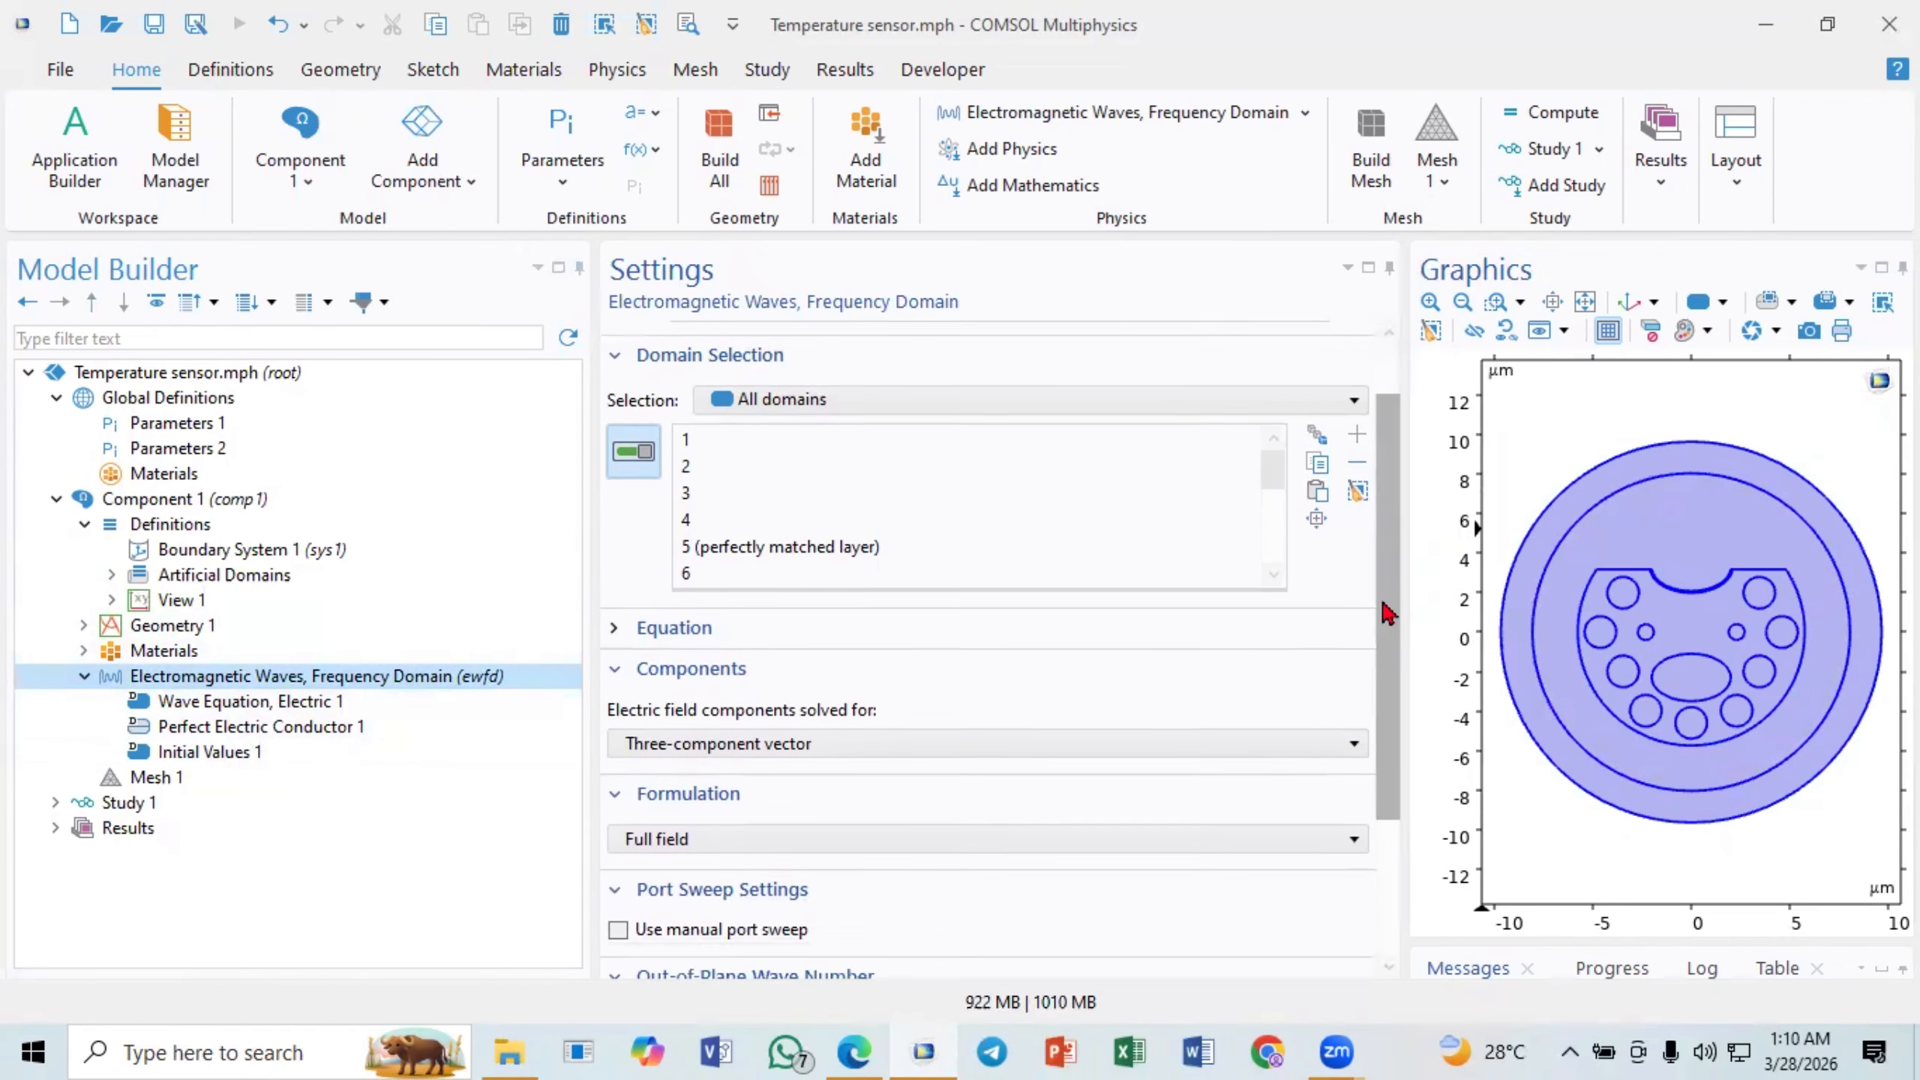
scroll(1387, 611, "down", 3)
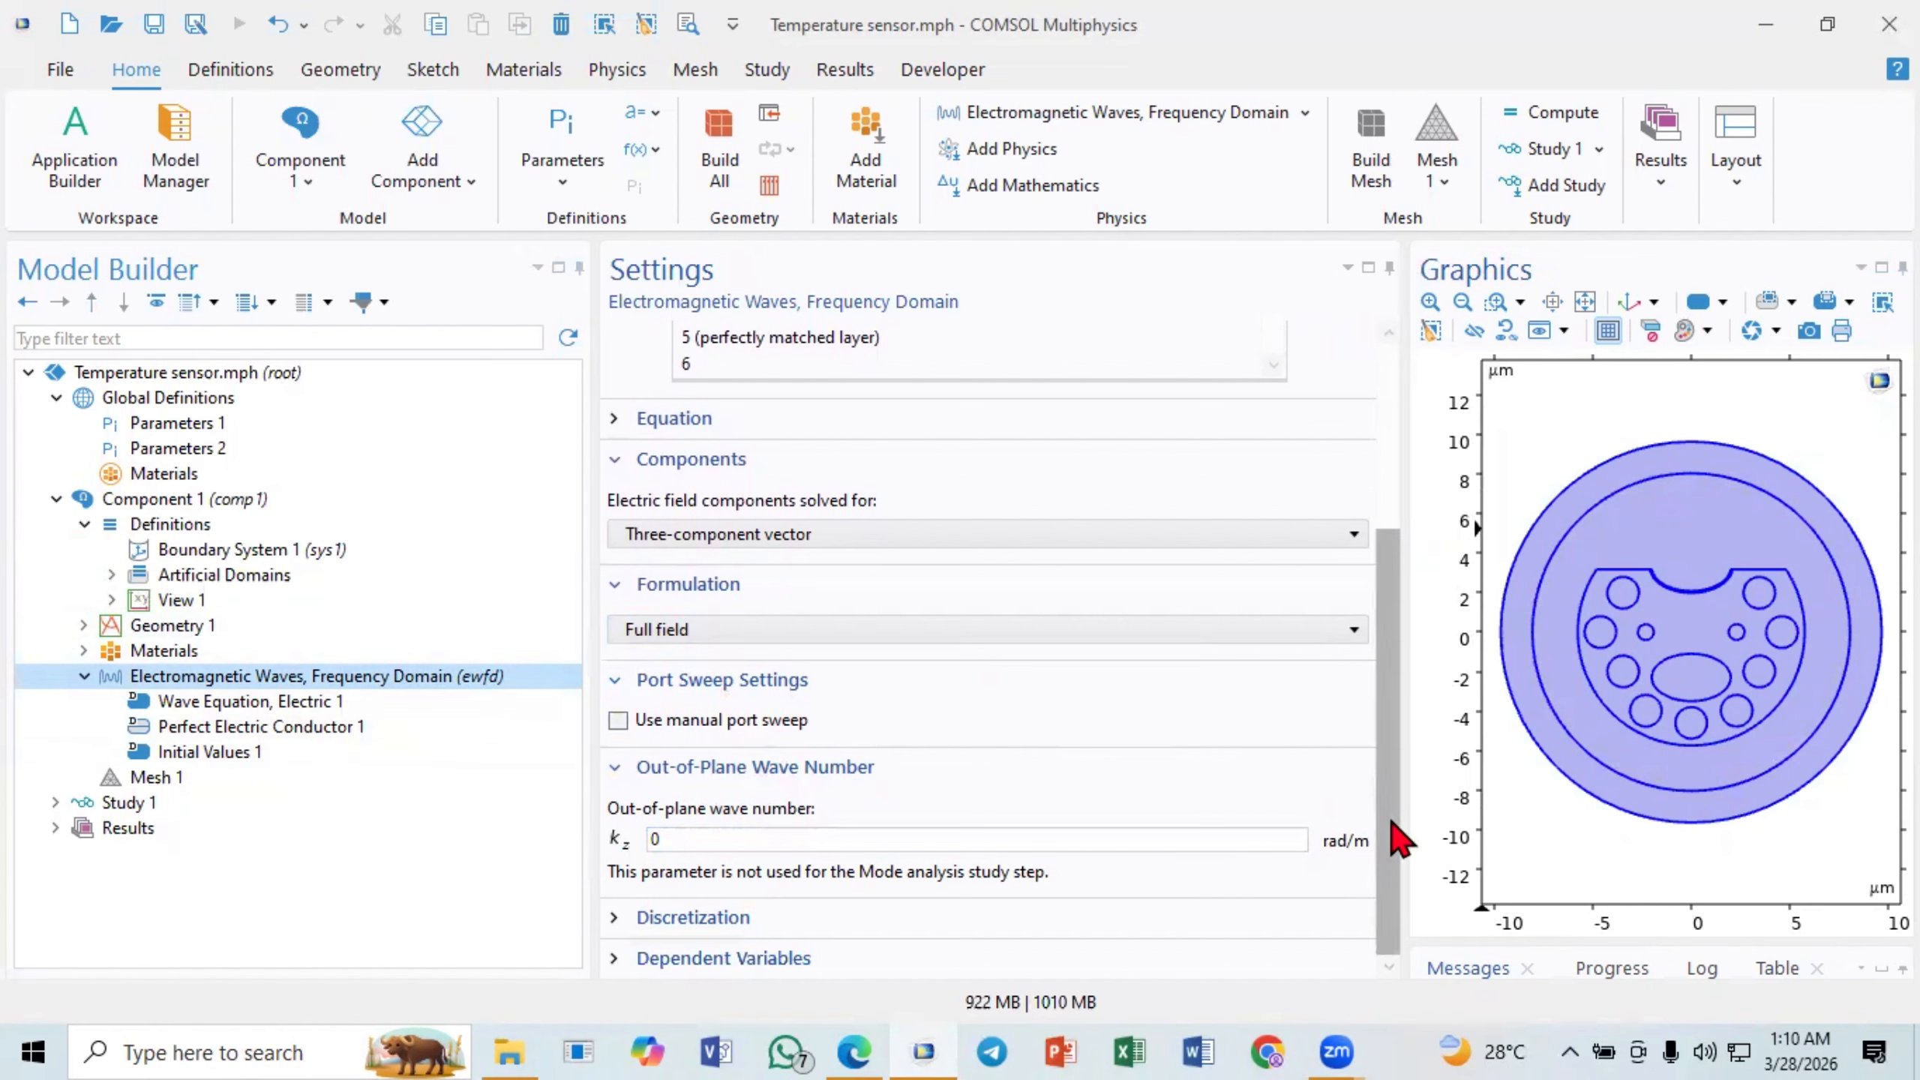
left_click(314, 703)
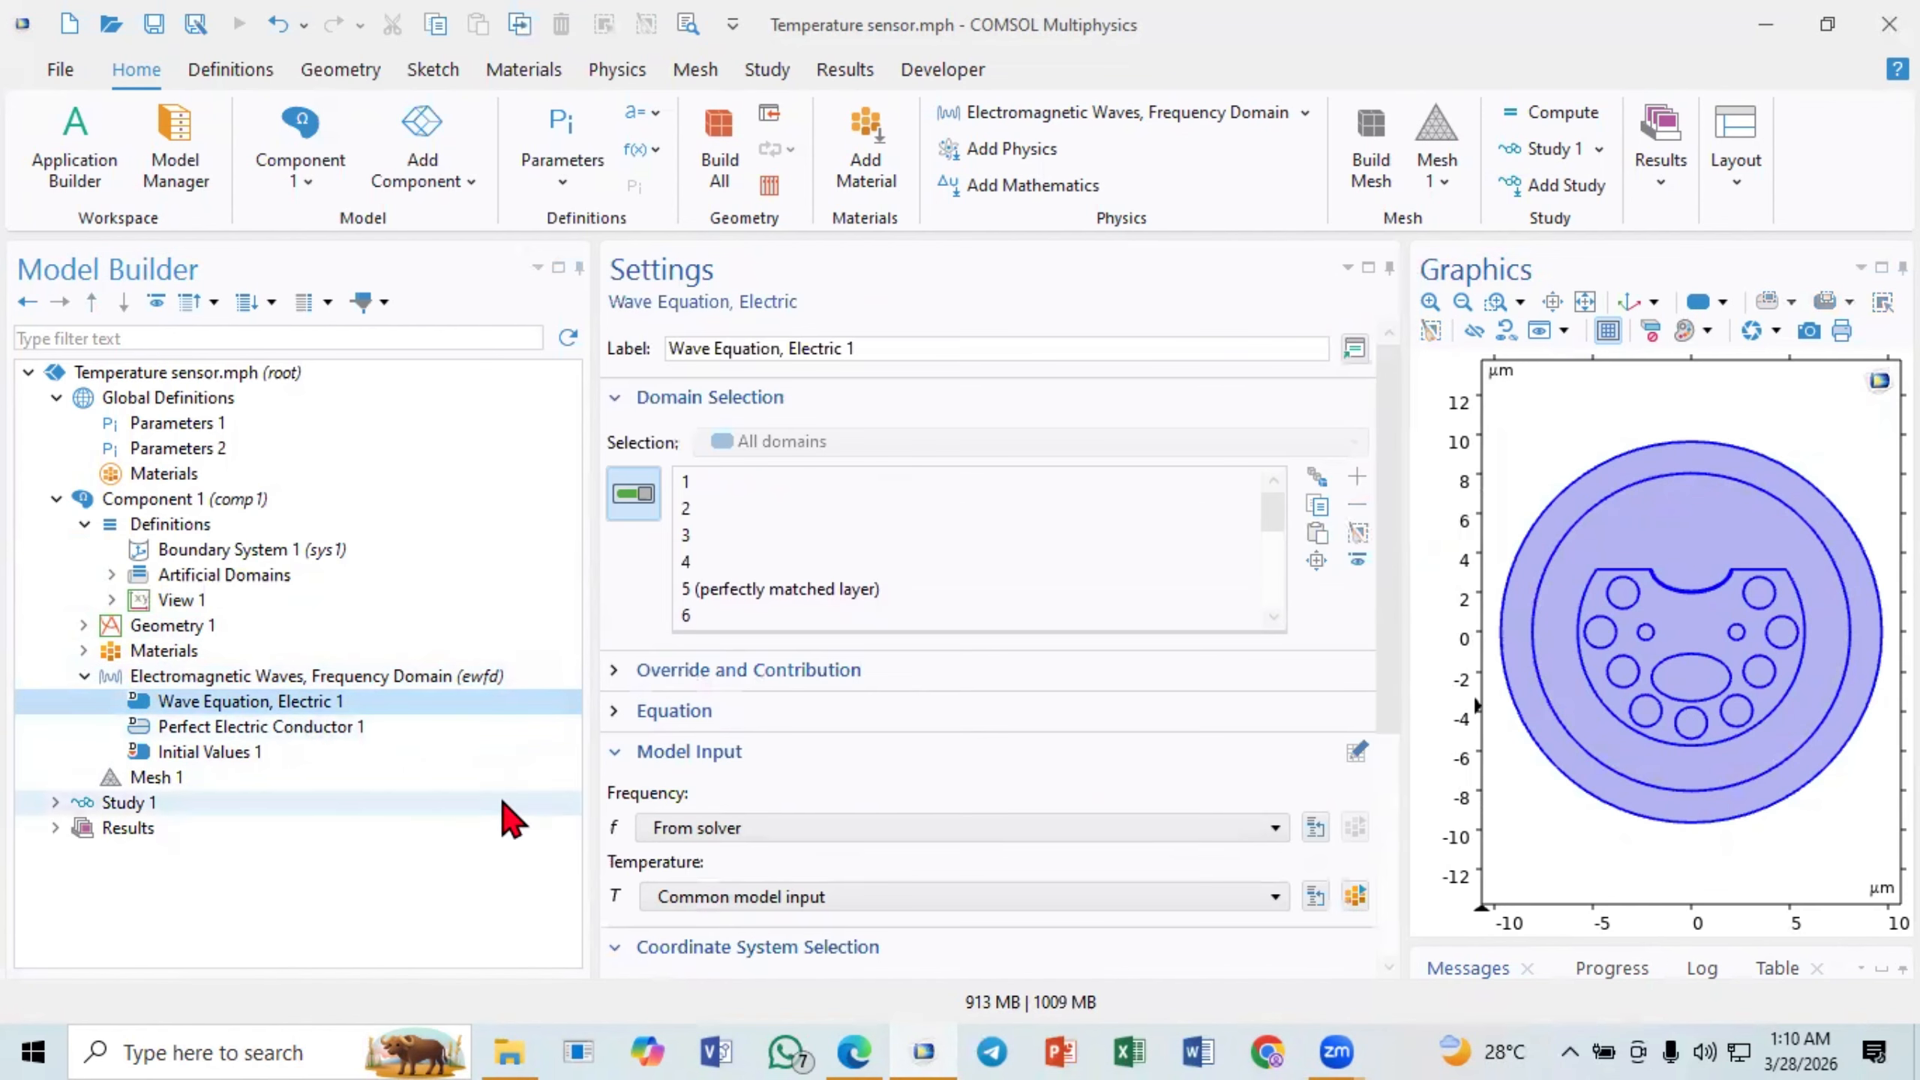
left_click(309, 723)
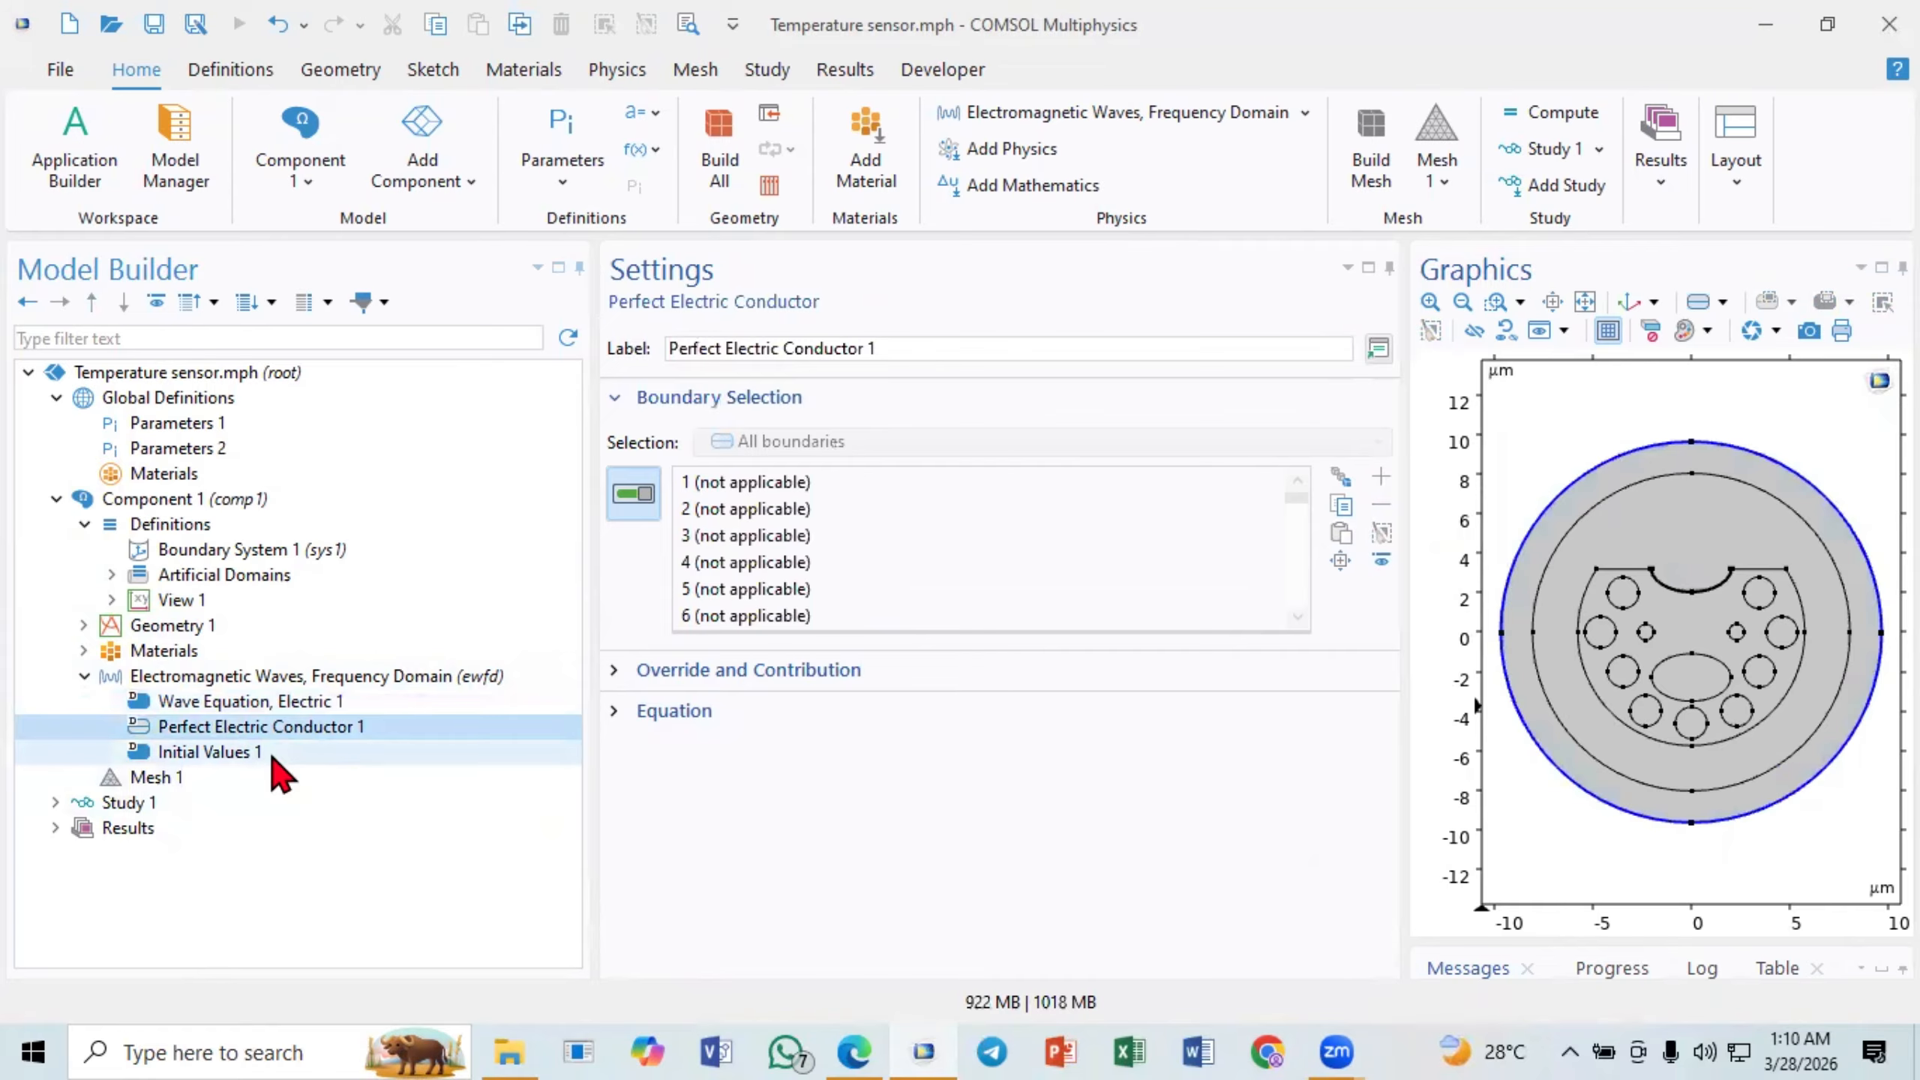
left_click(274, 754)
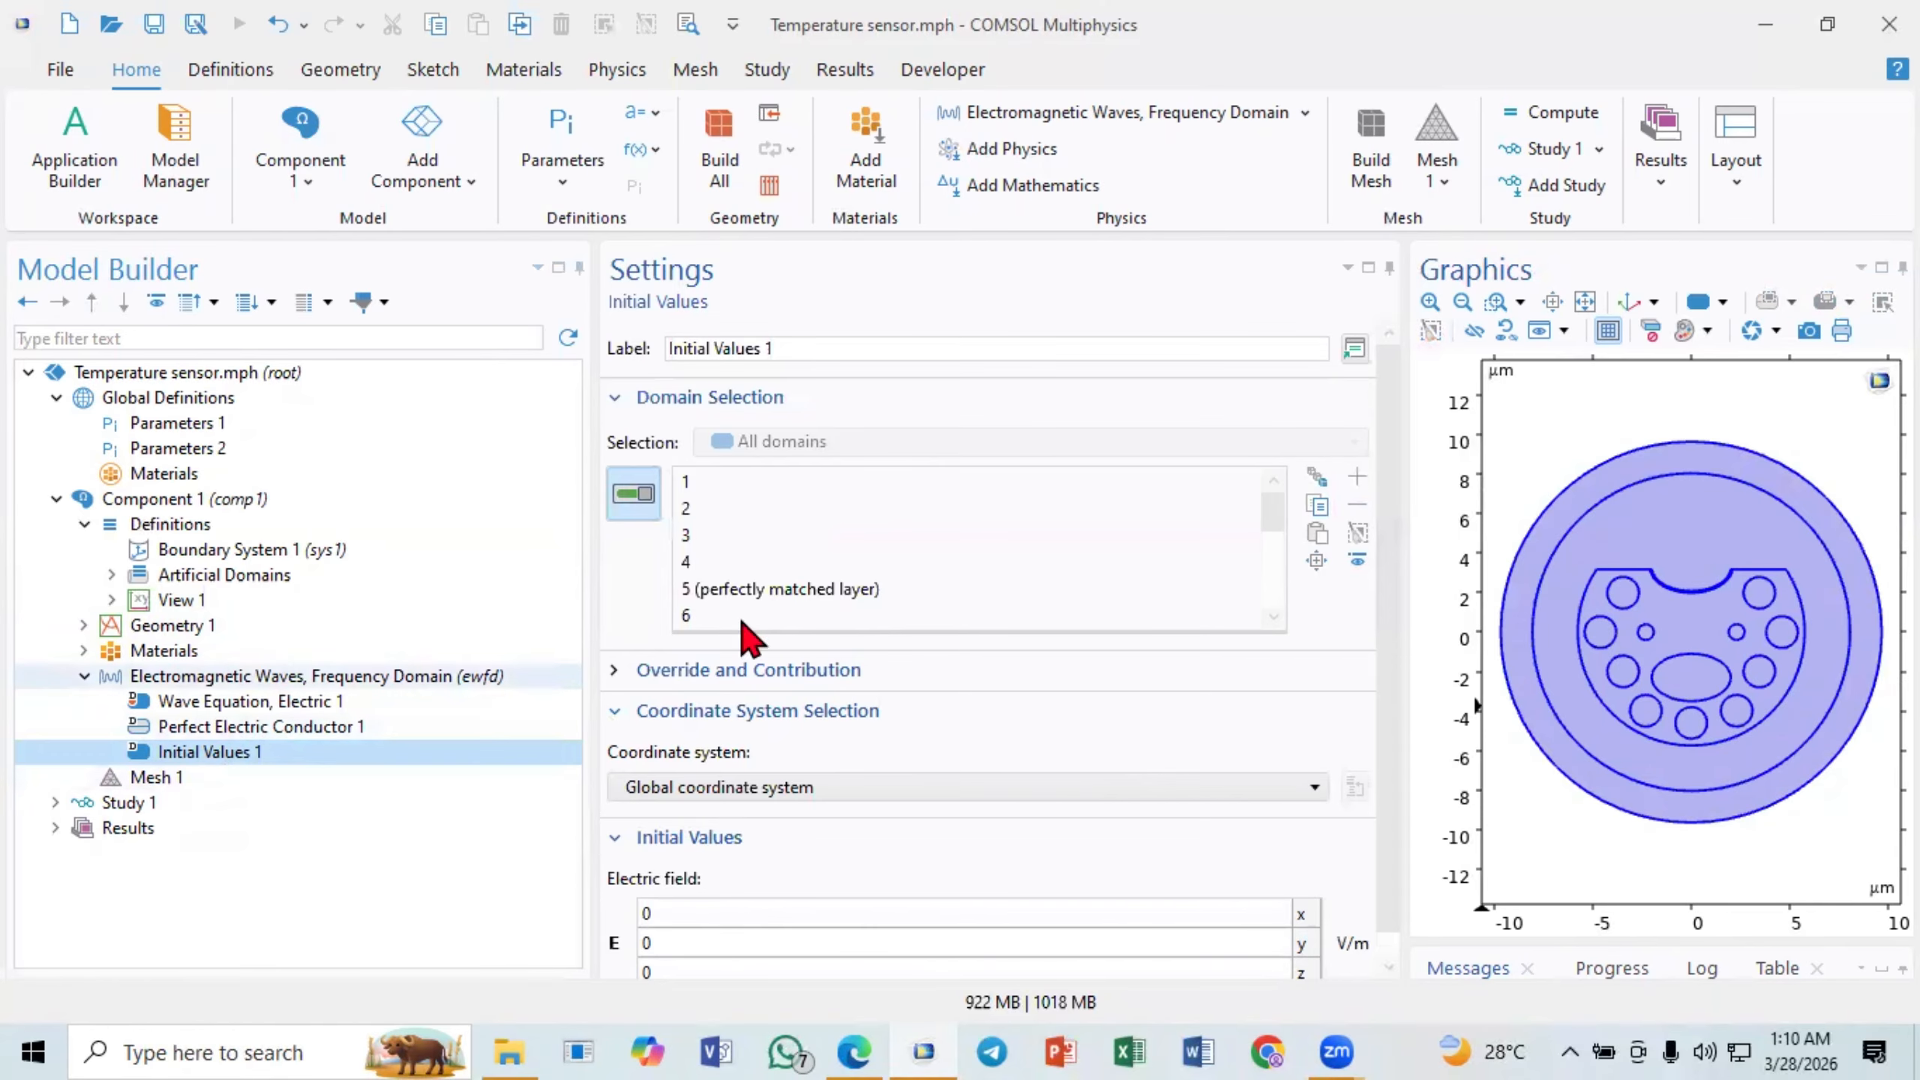
- Widen the graphics area and fit the whole fibre geometry into it
left_click_drag(1410, 531, 1069, 518)
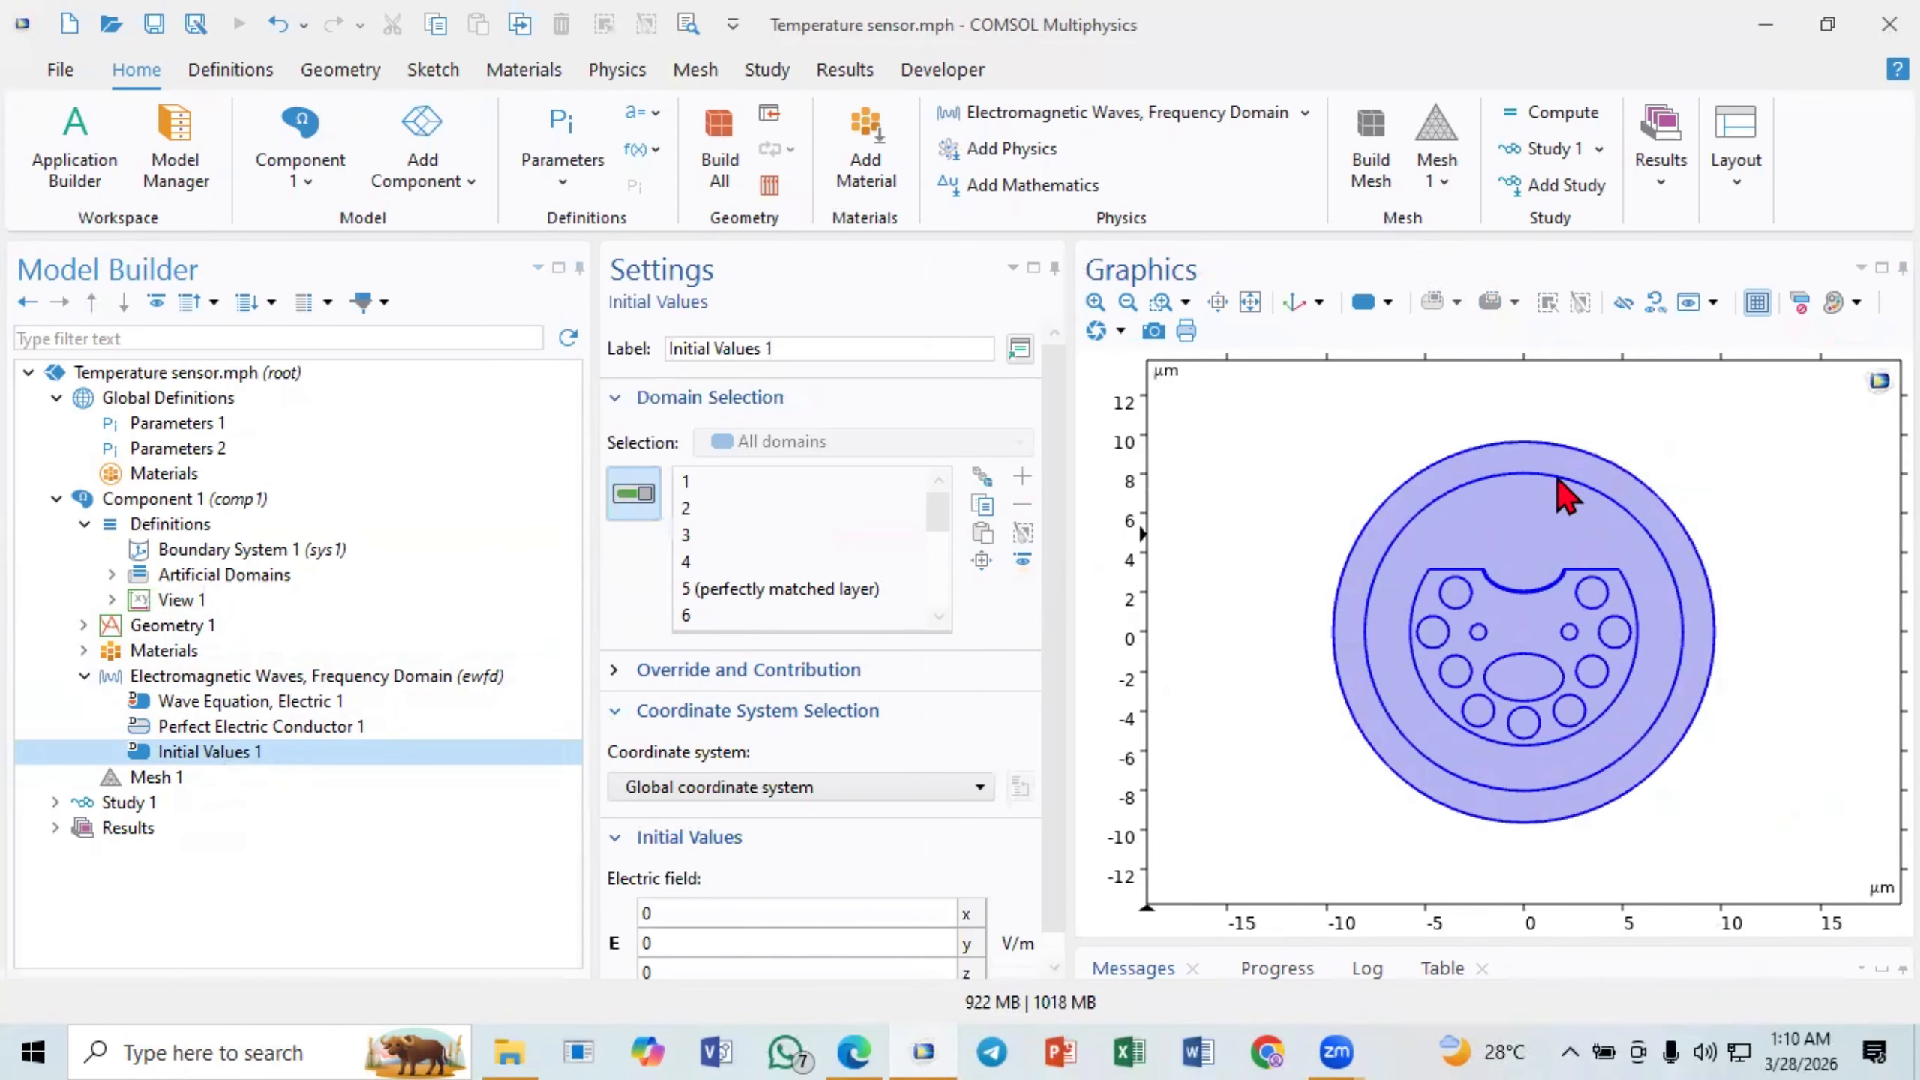
left_click(1062, 539)
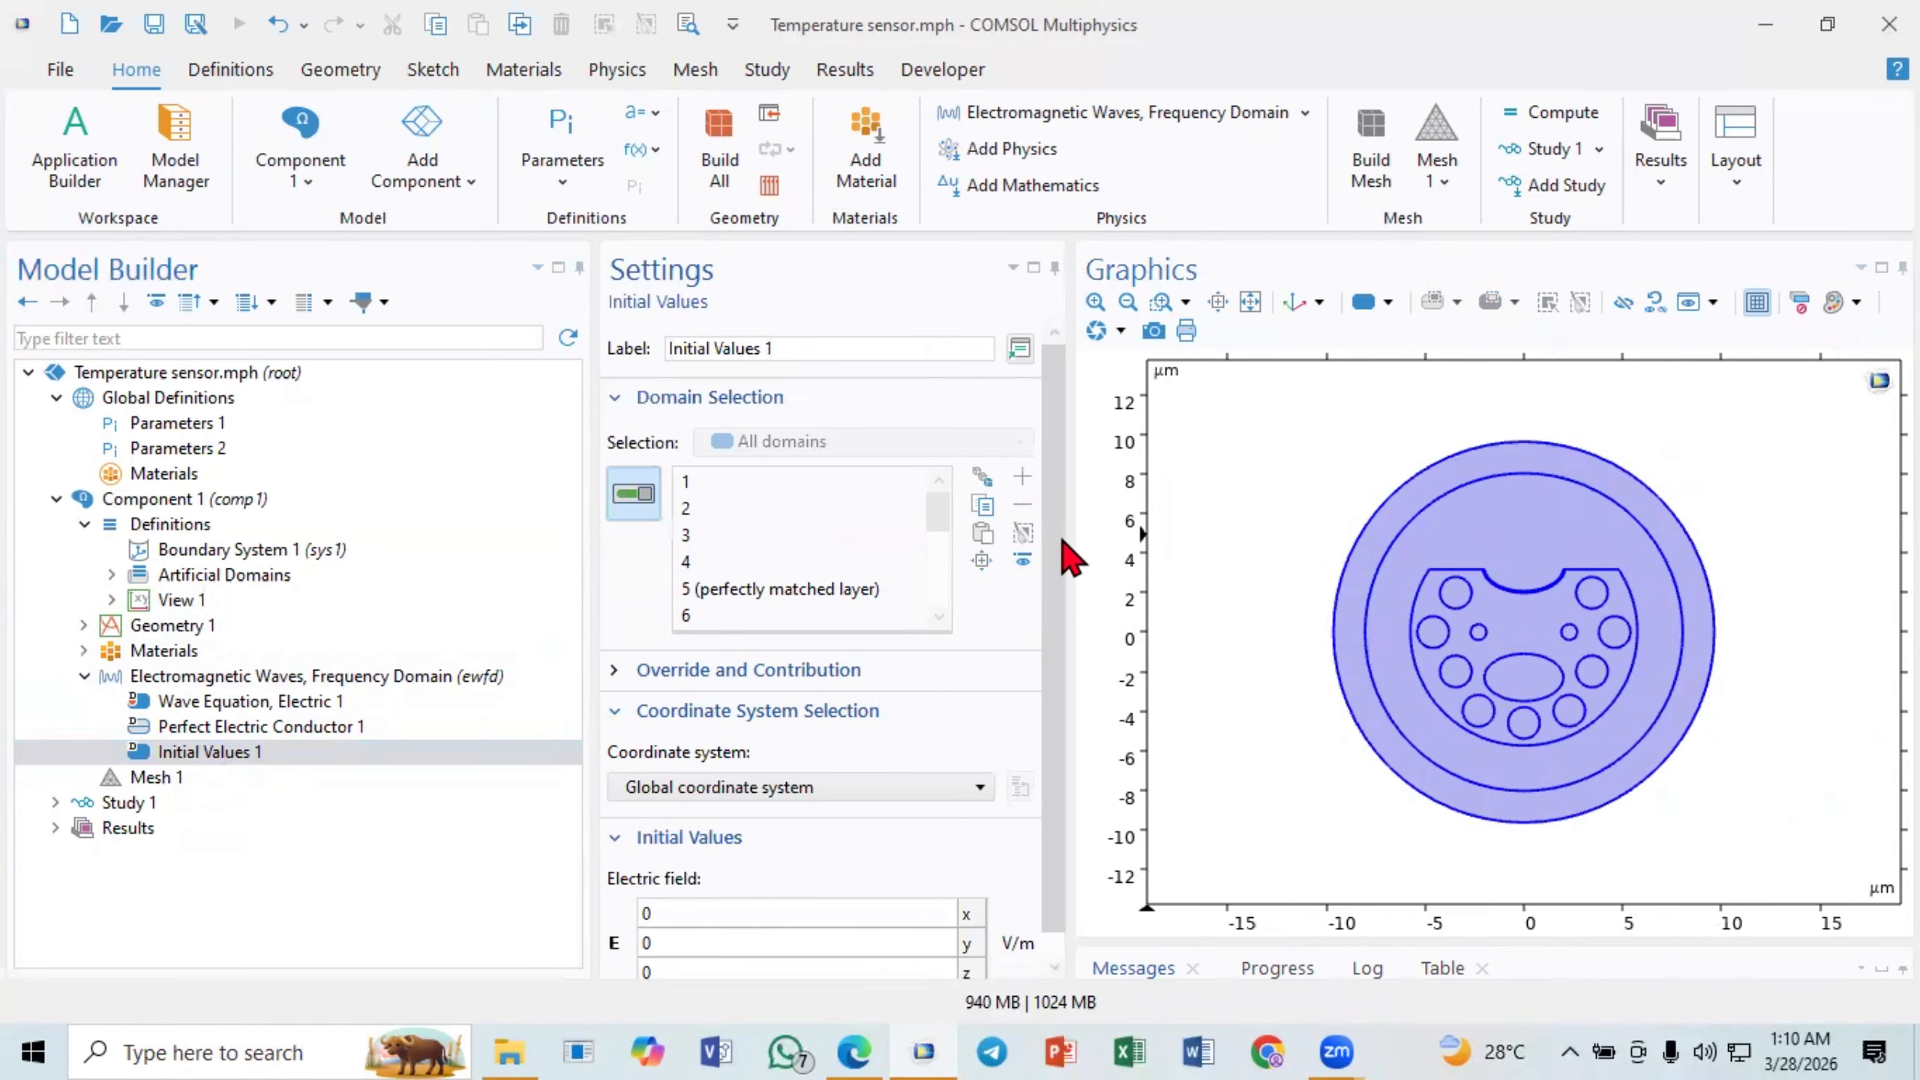
left_click_drag(1063, 540, 1123, 538)
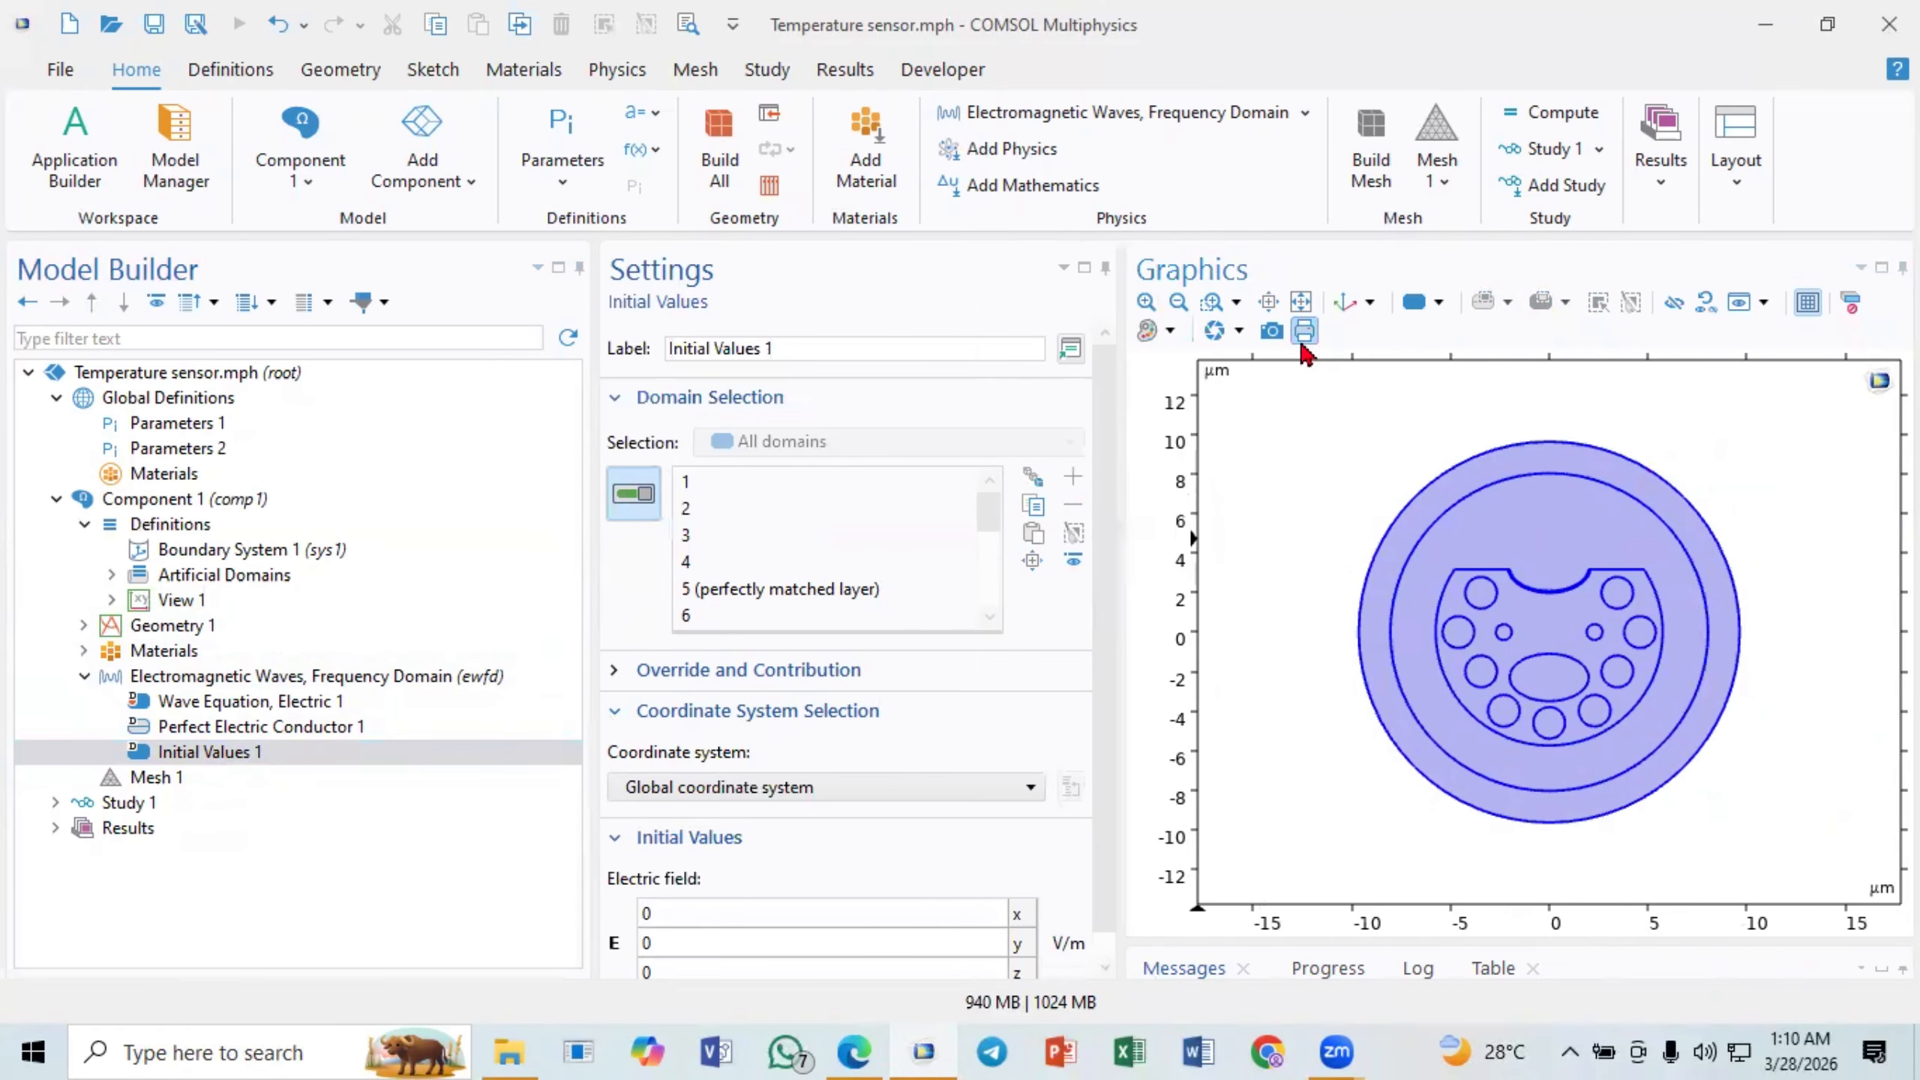
left_click(1301, 301)
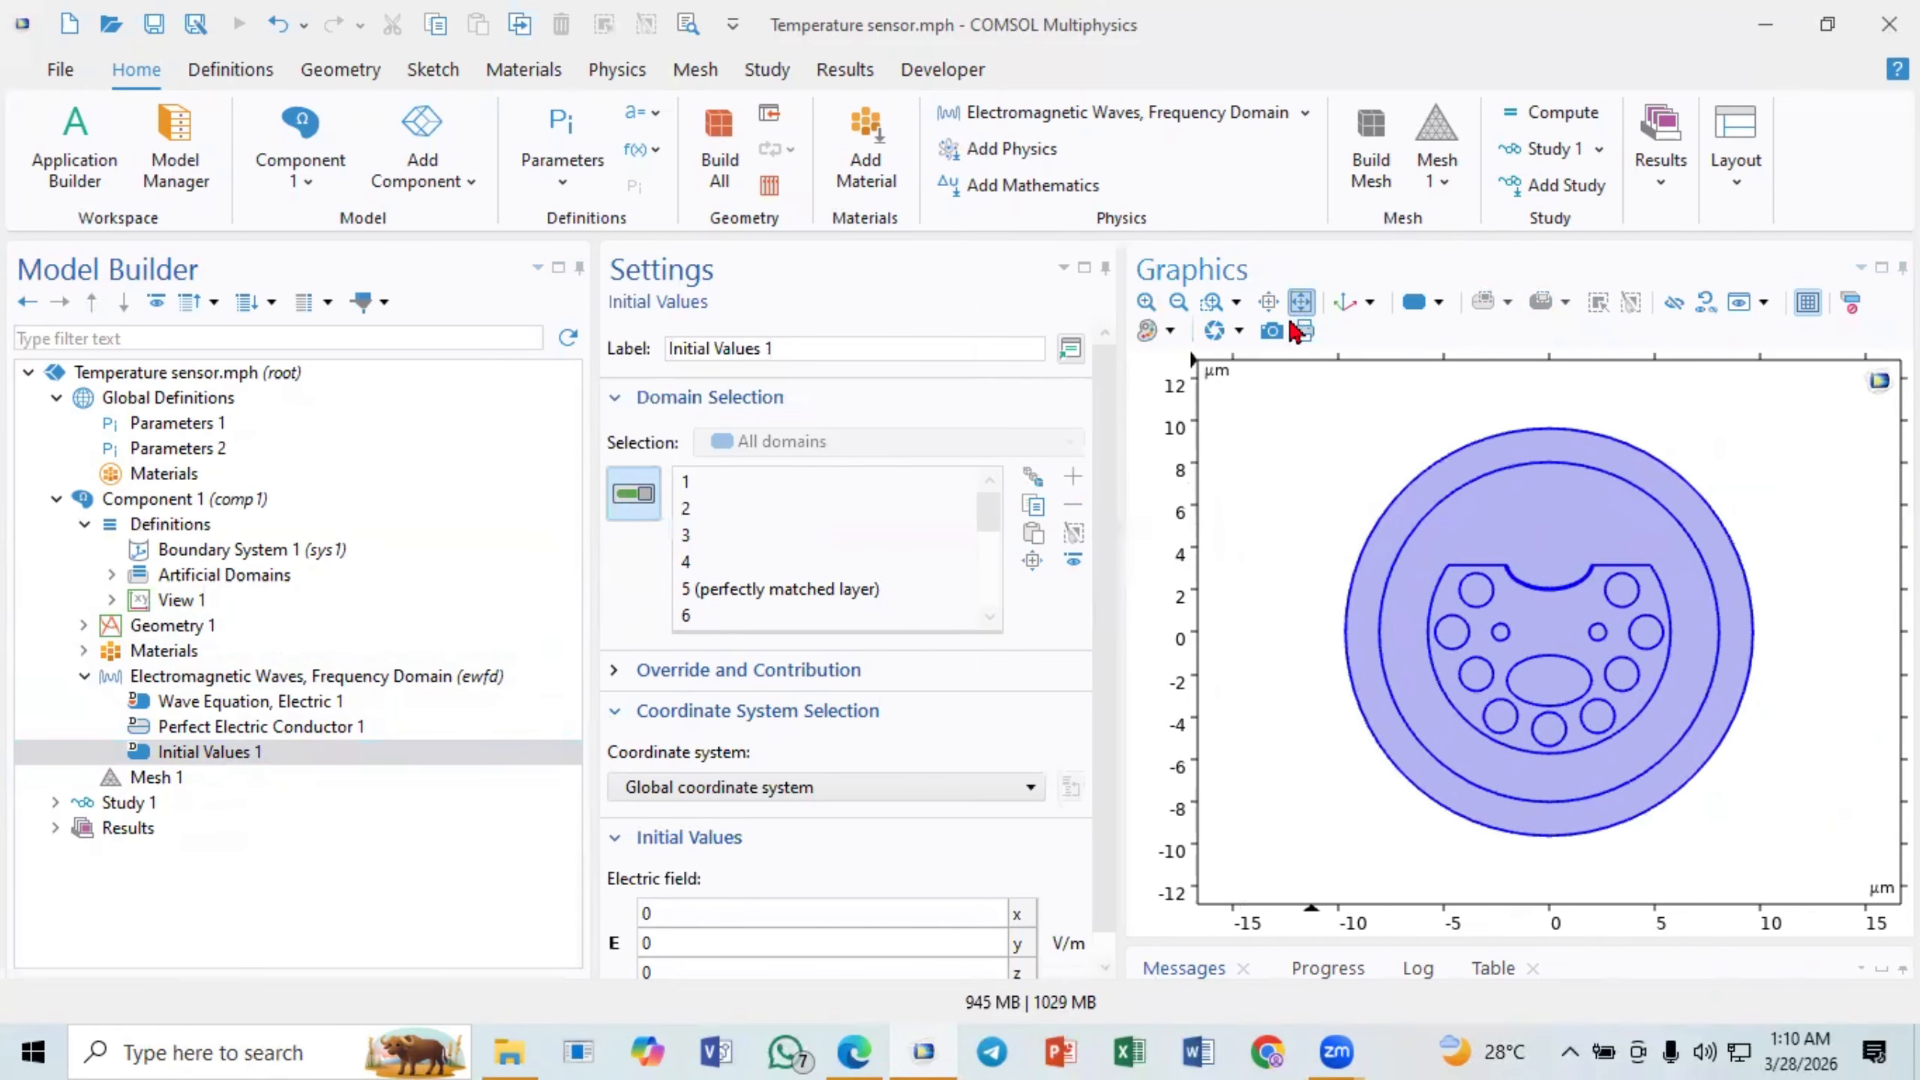
- Try to build Mesh 1 as a physics-controlled mesh with the element size kept at Normal
left_click(111, 787)
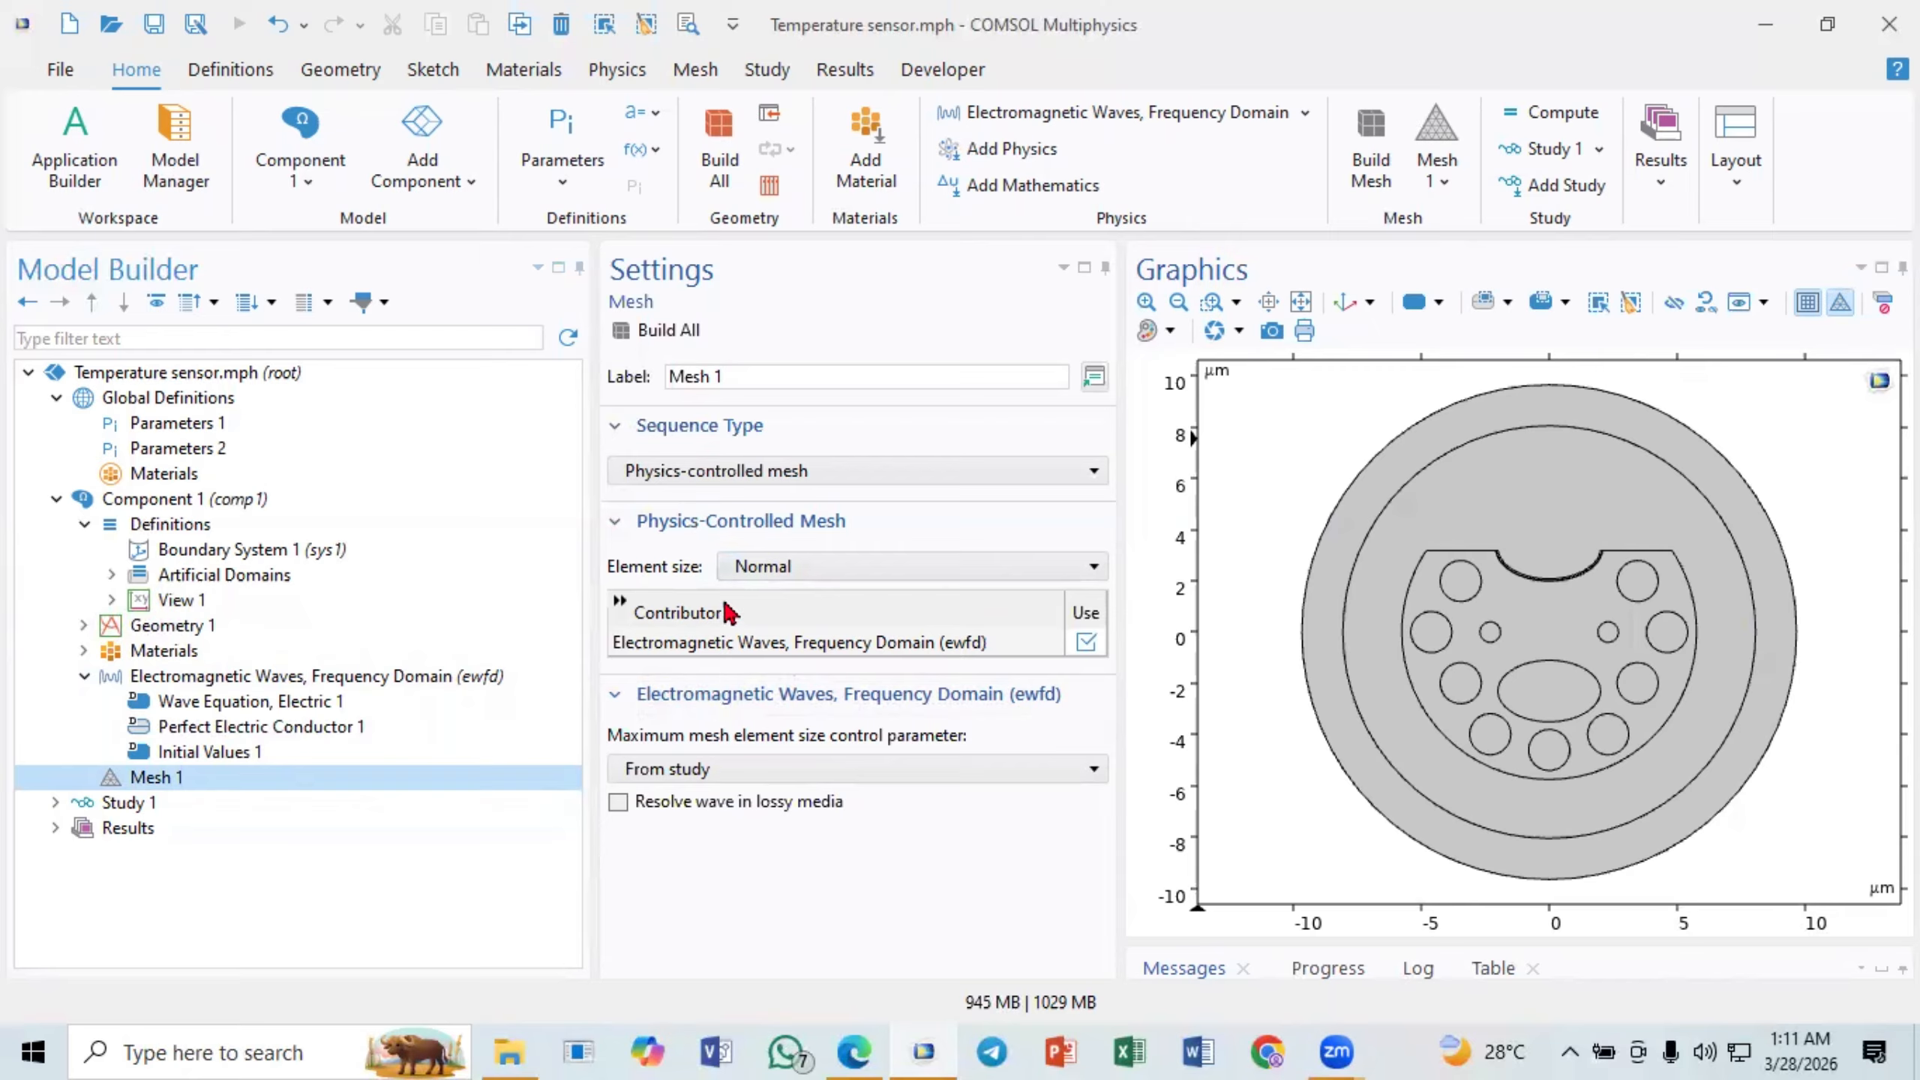
left_click(792, 577)
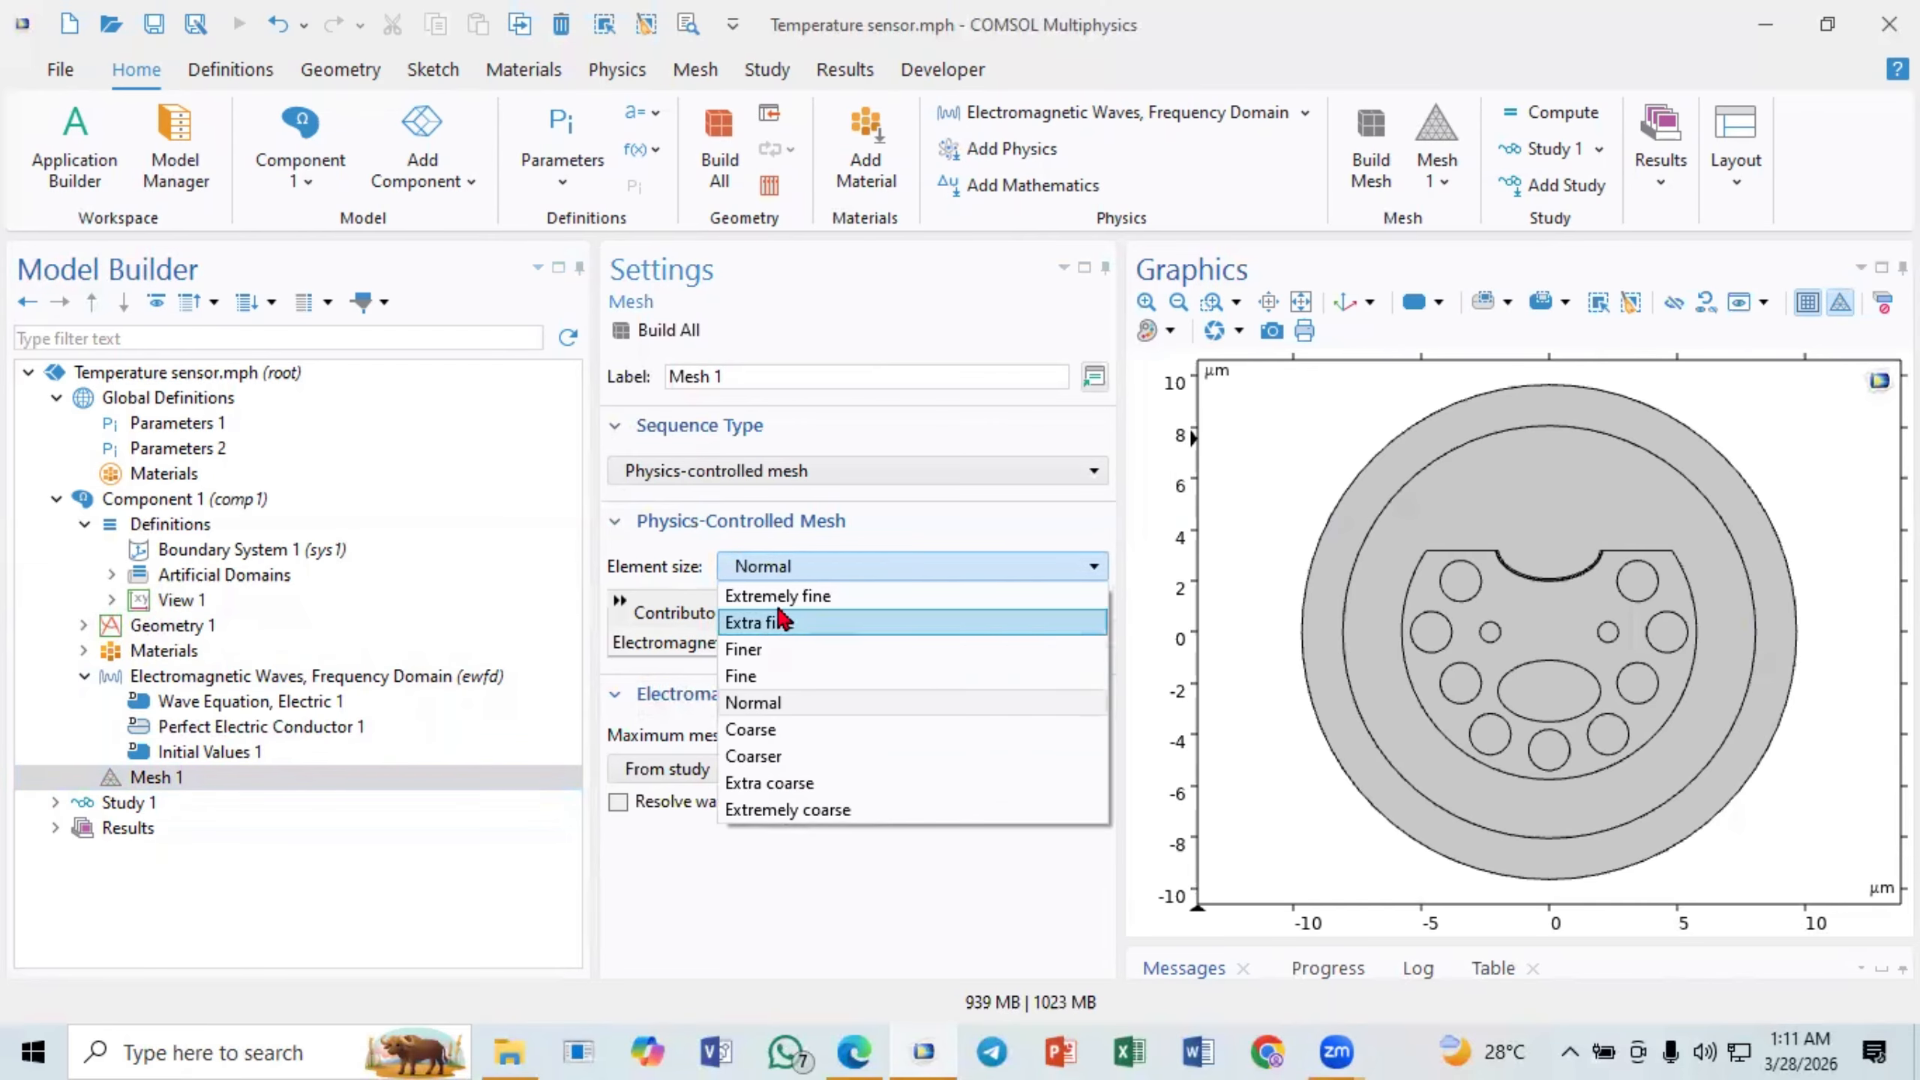
left_click(770, 564)
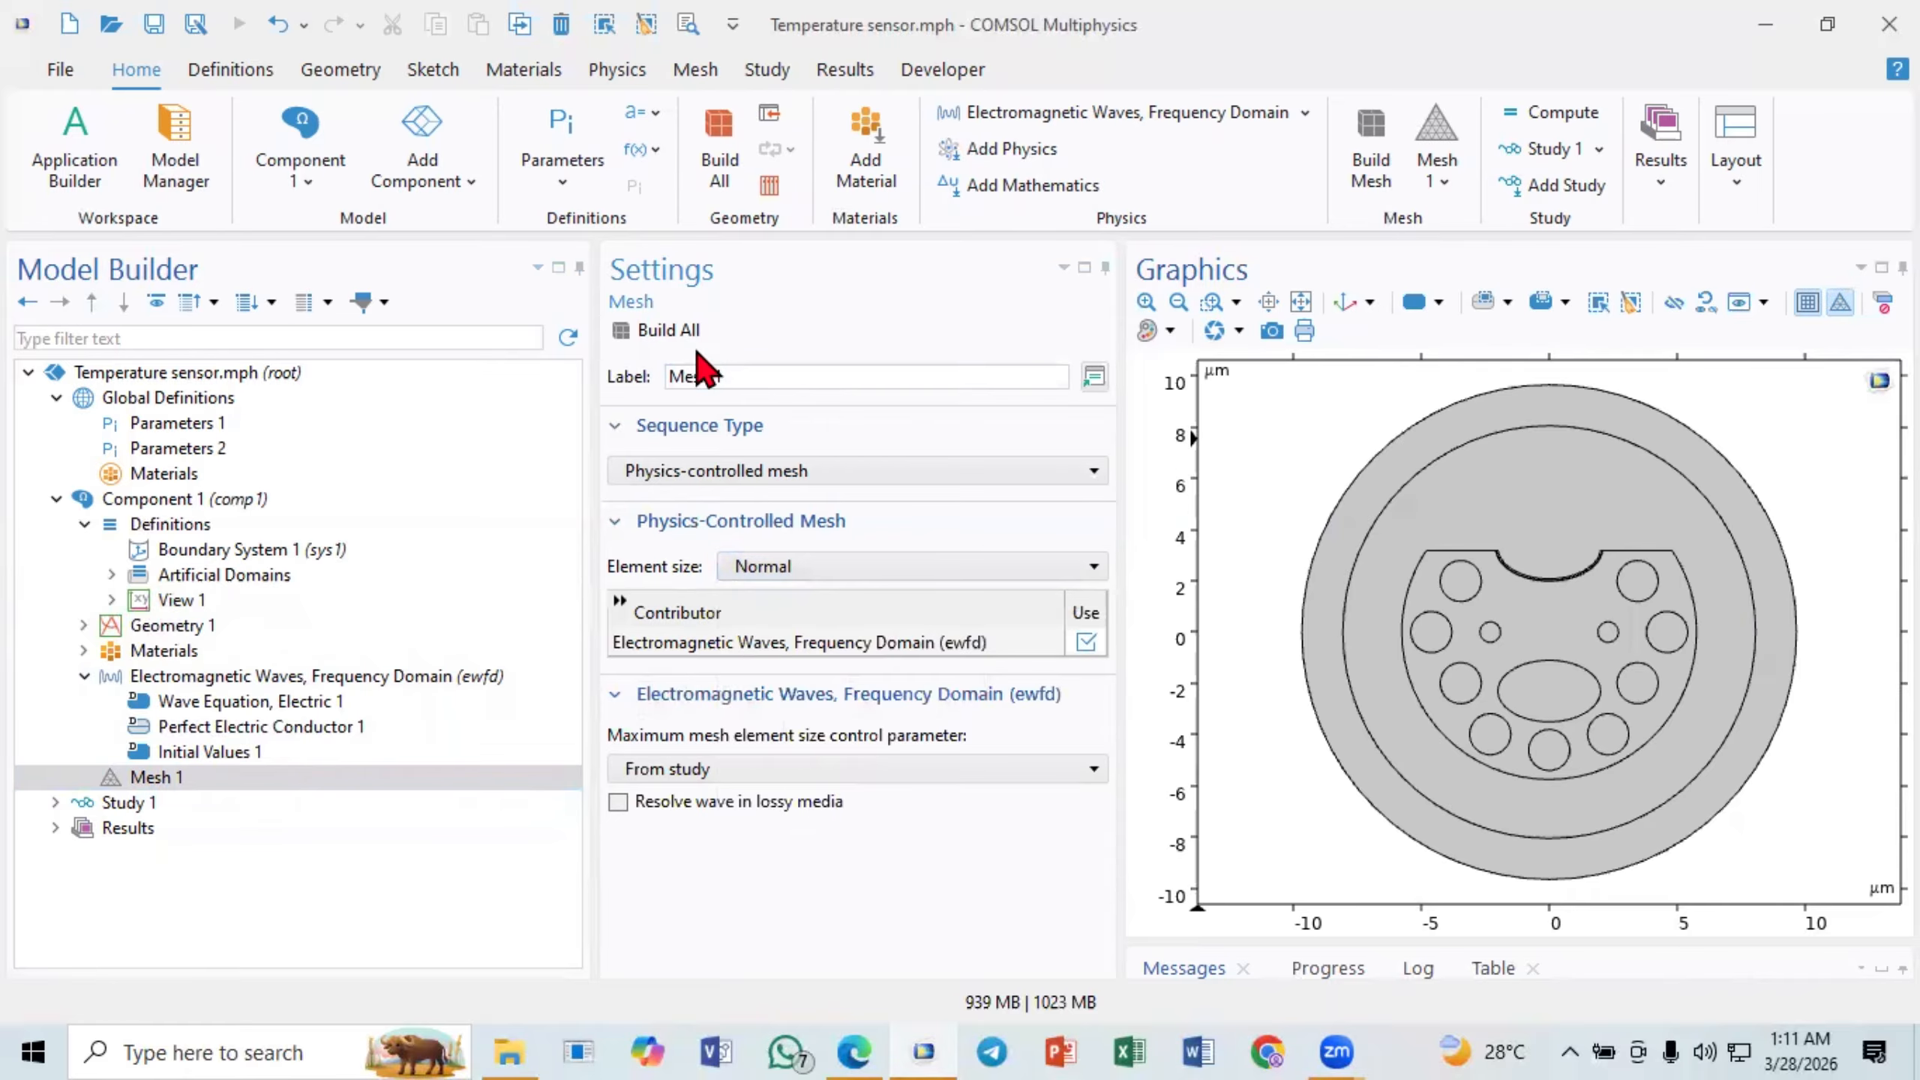
left_click(670, 331)
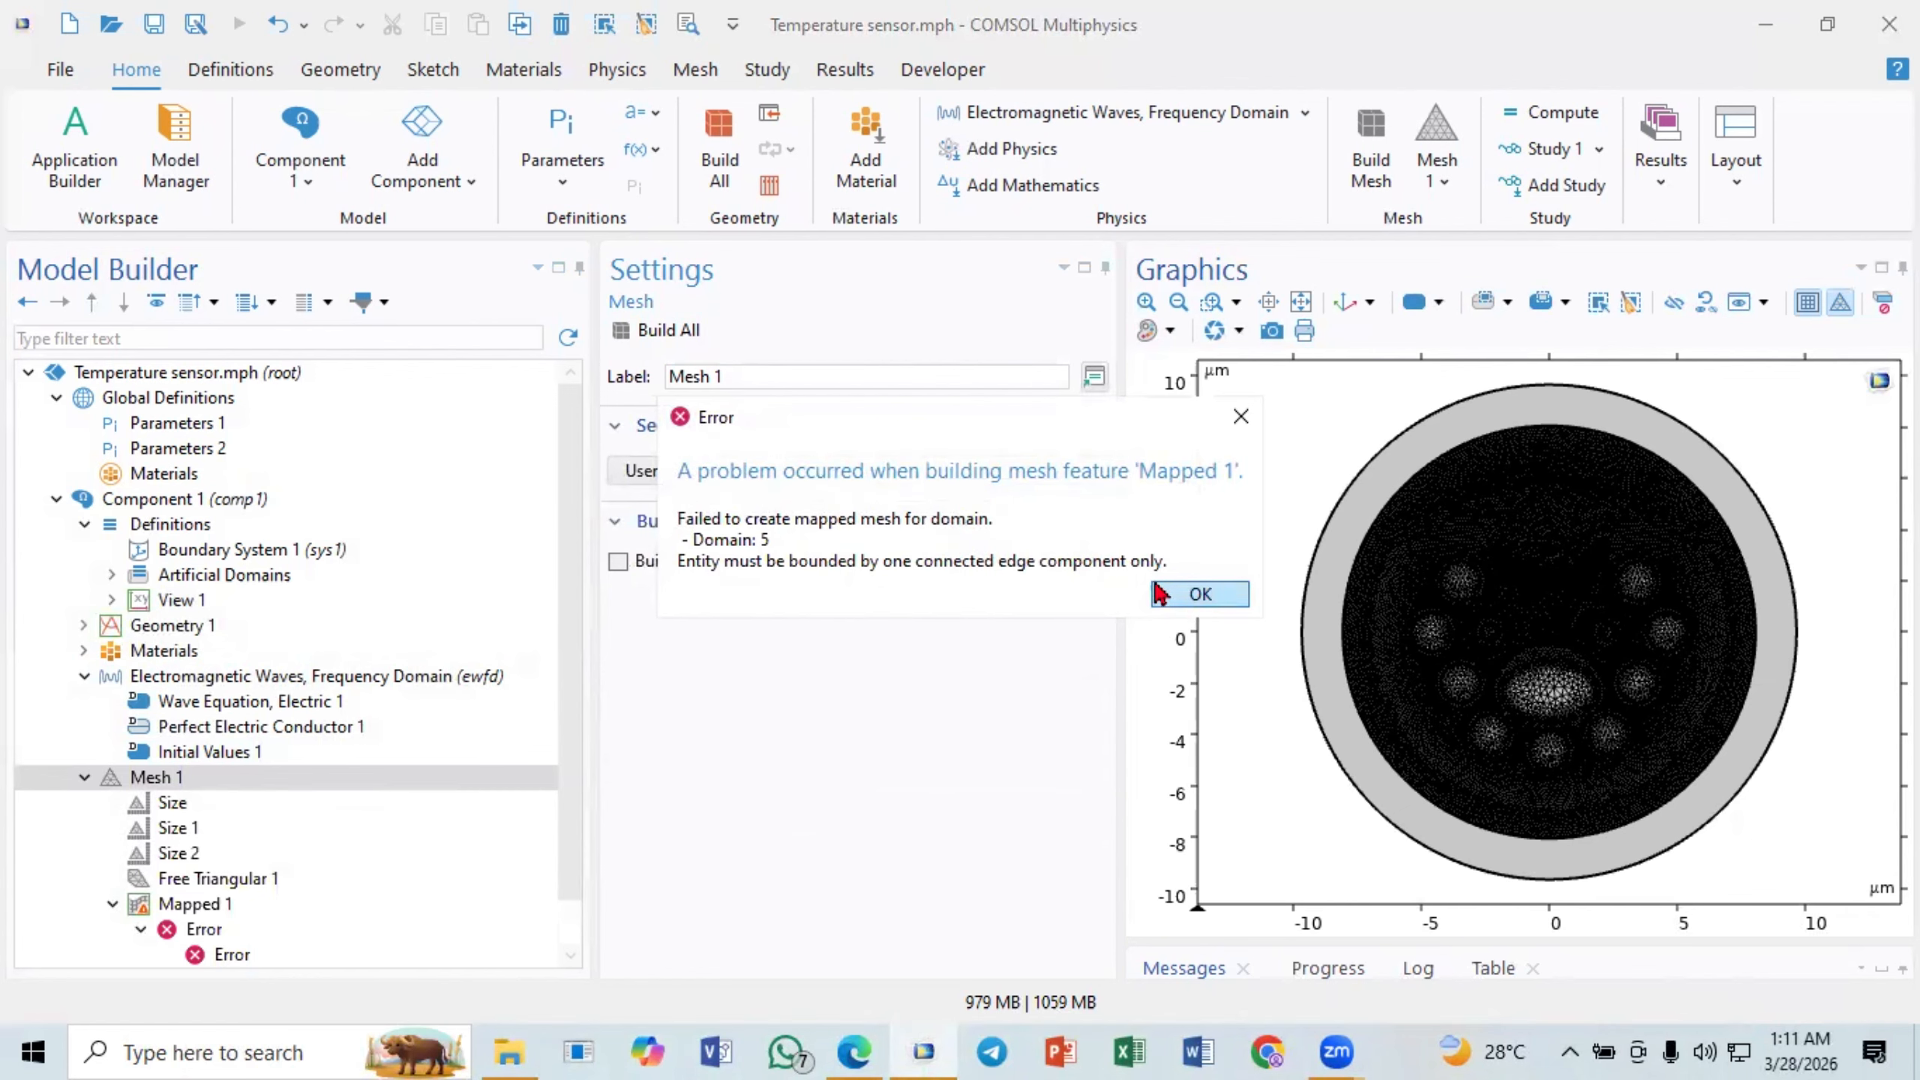
left_click(1185, 602)
- Delete the failing Mapped 1 feature from the Mesh 1 sequence
scroll(348, 832, "down", 1)
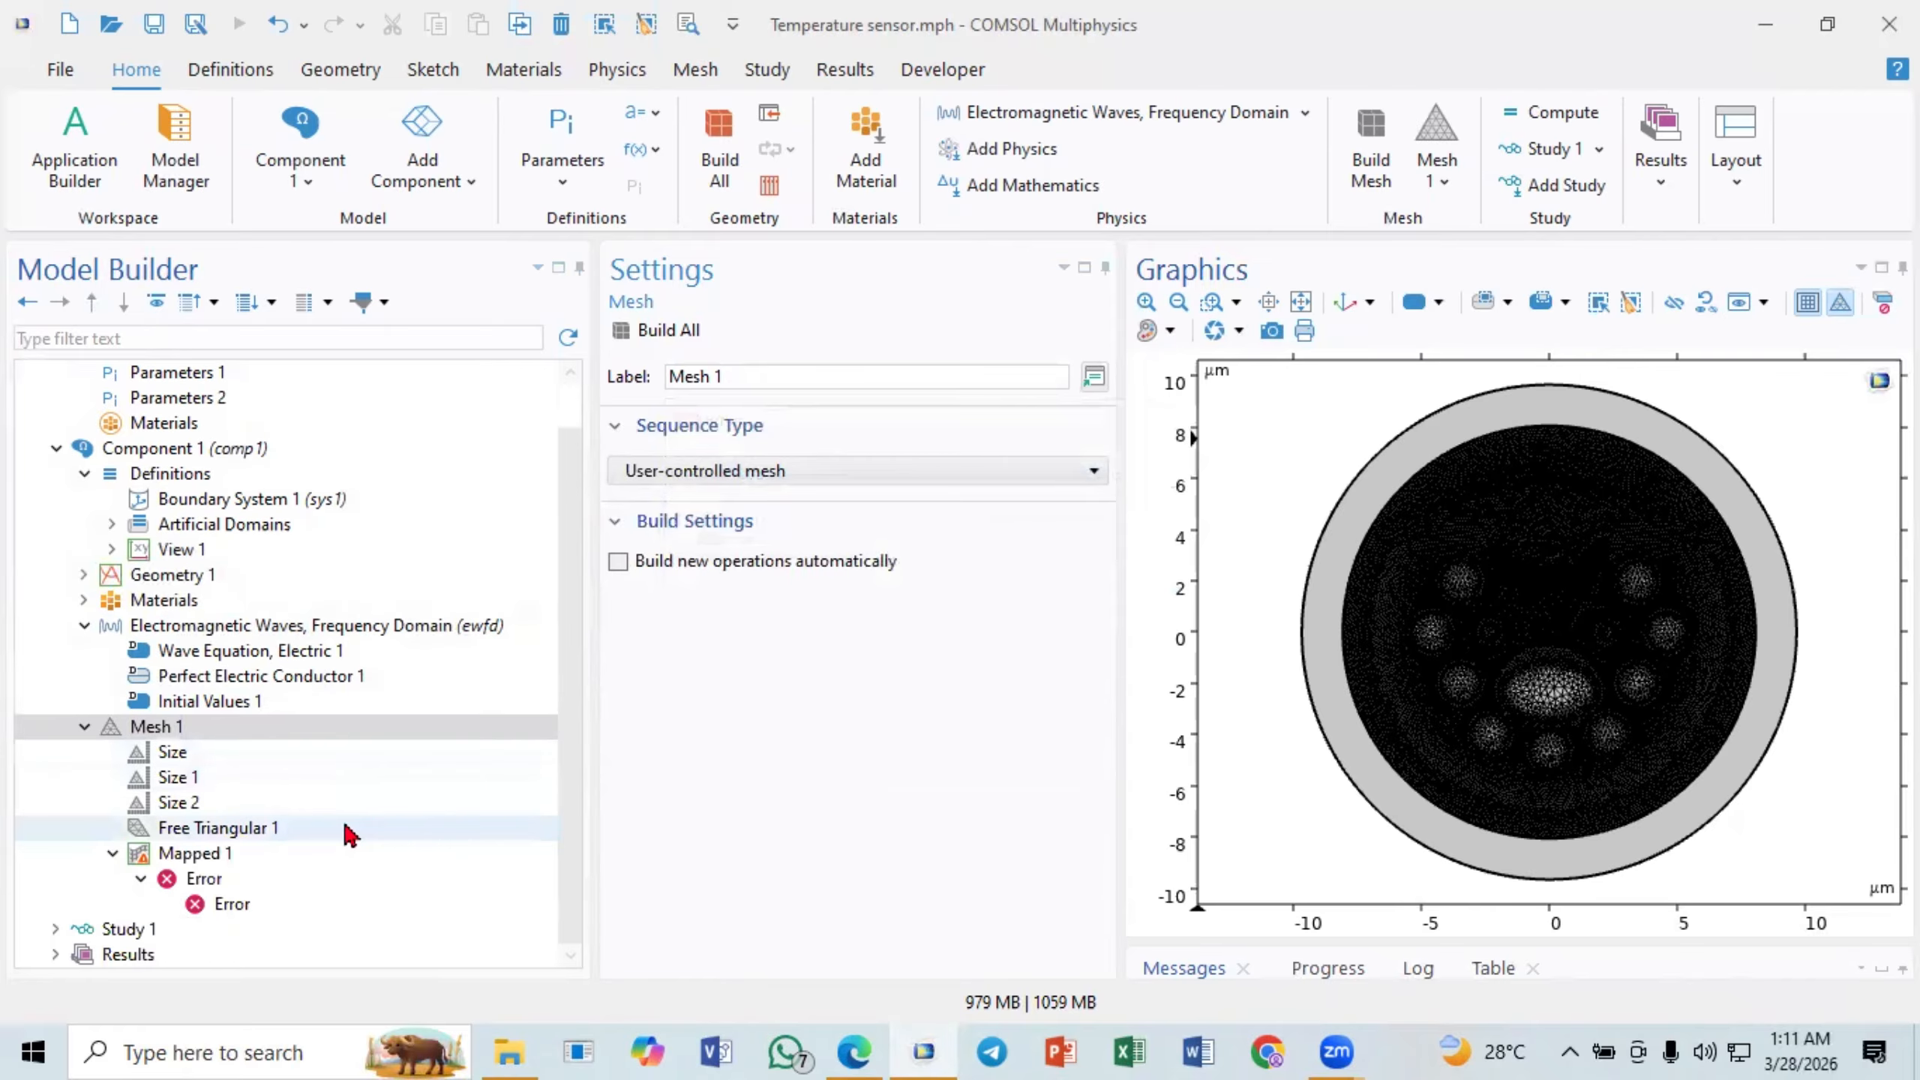
left_click(210, 860)
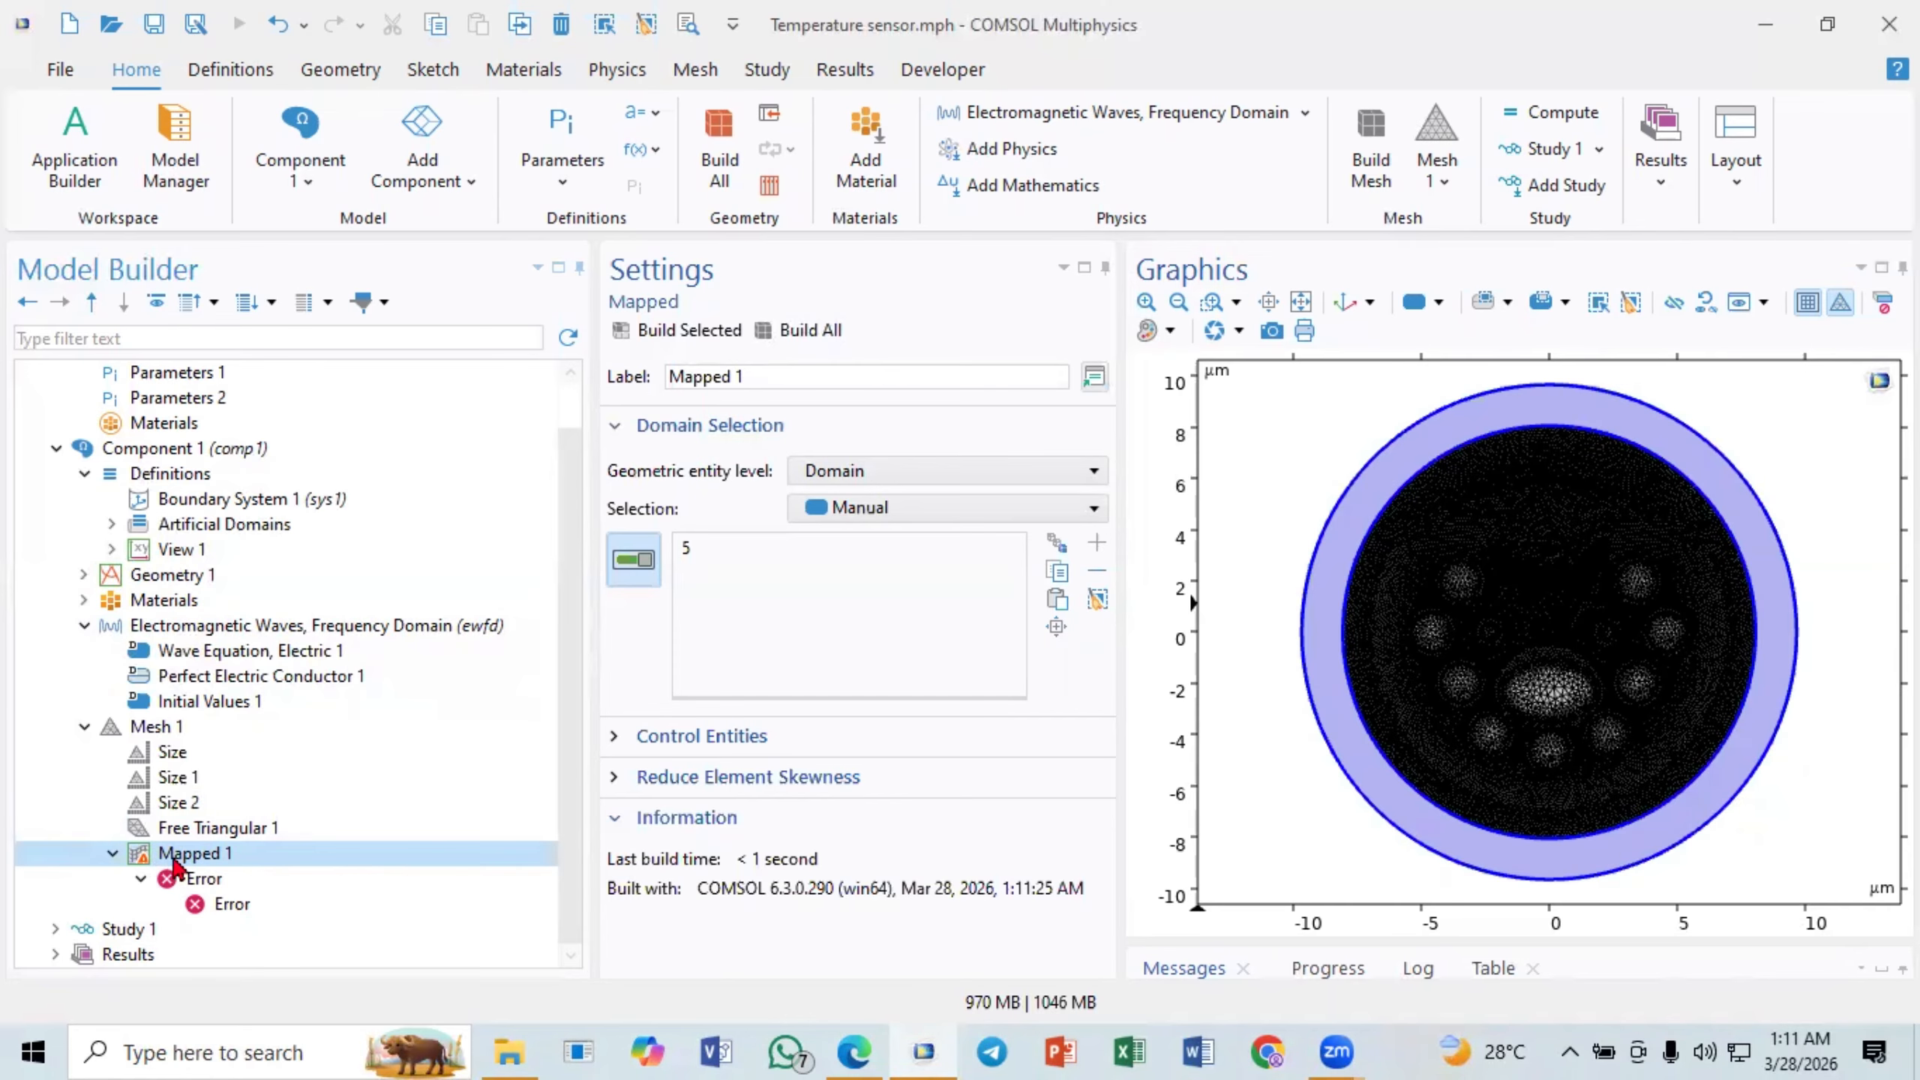
right_click(173, 861)
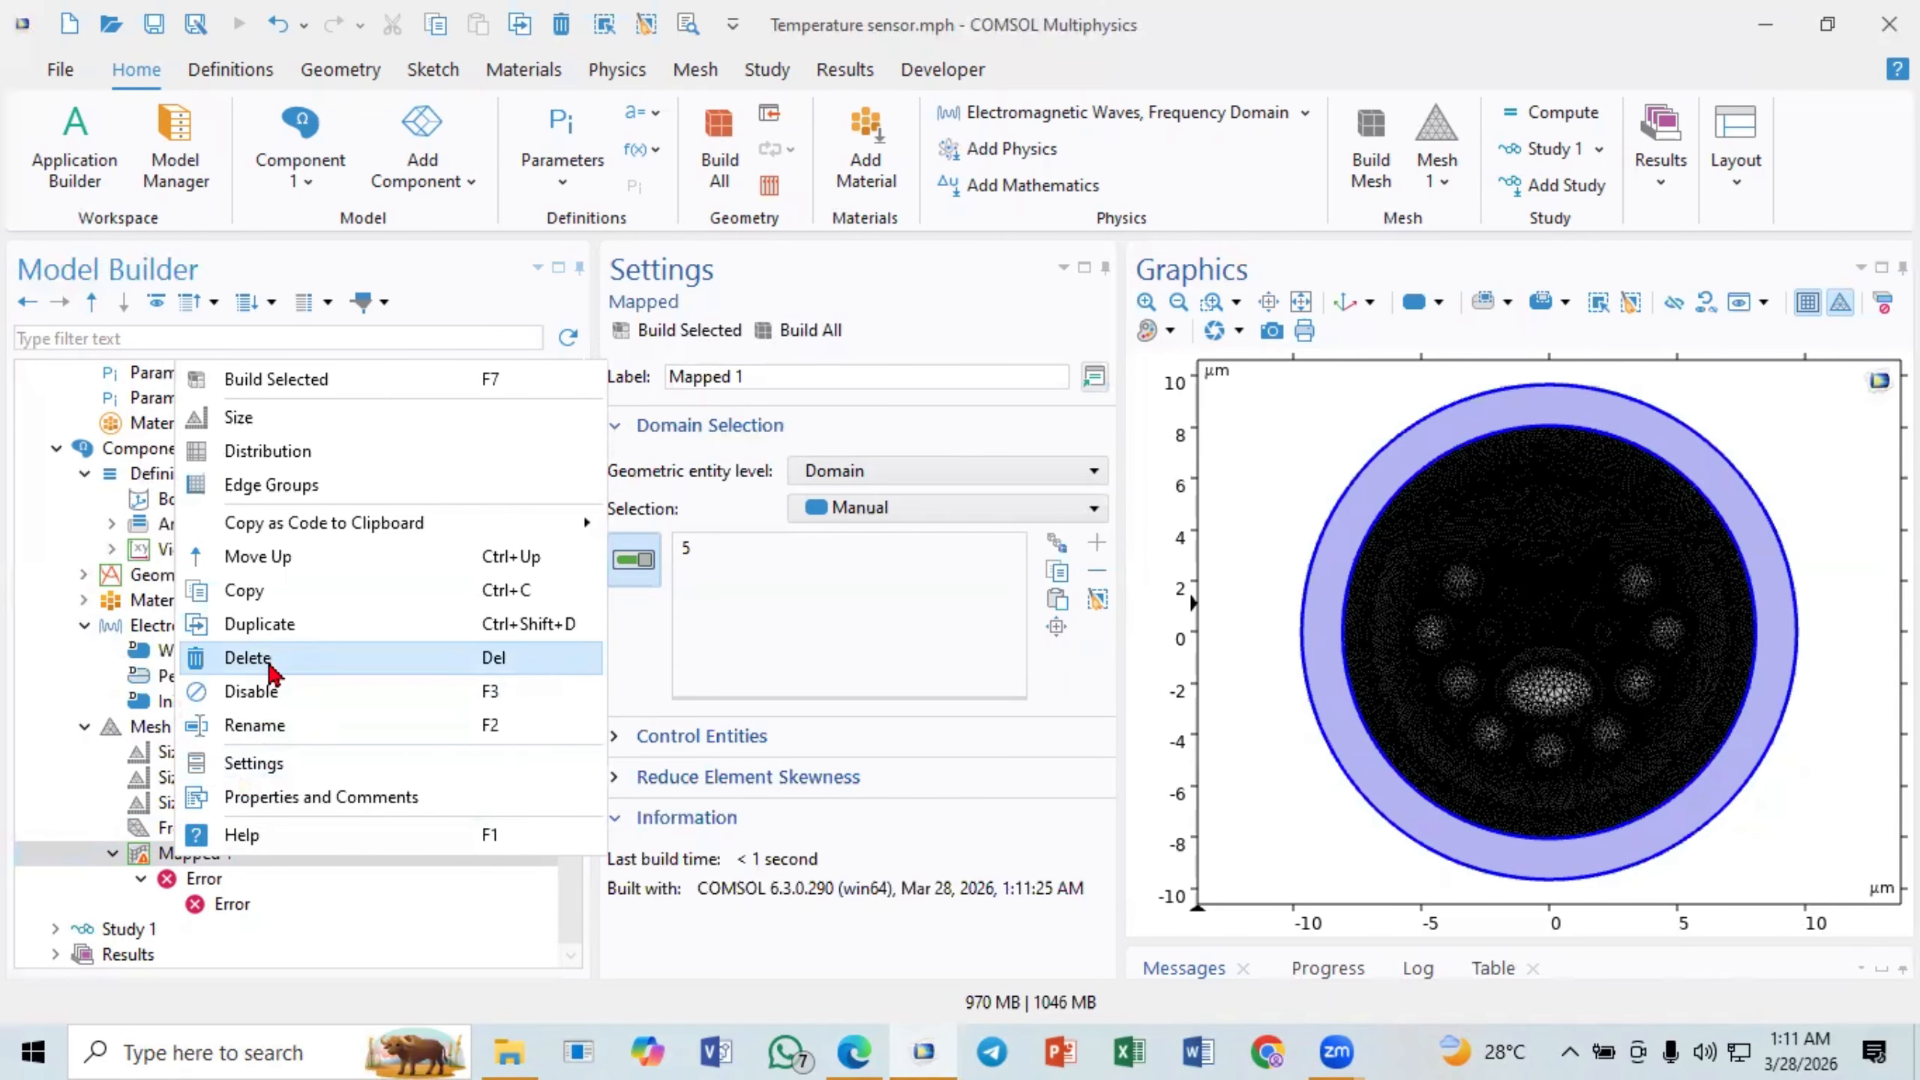
left_click(271, 665)
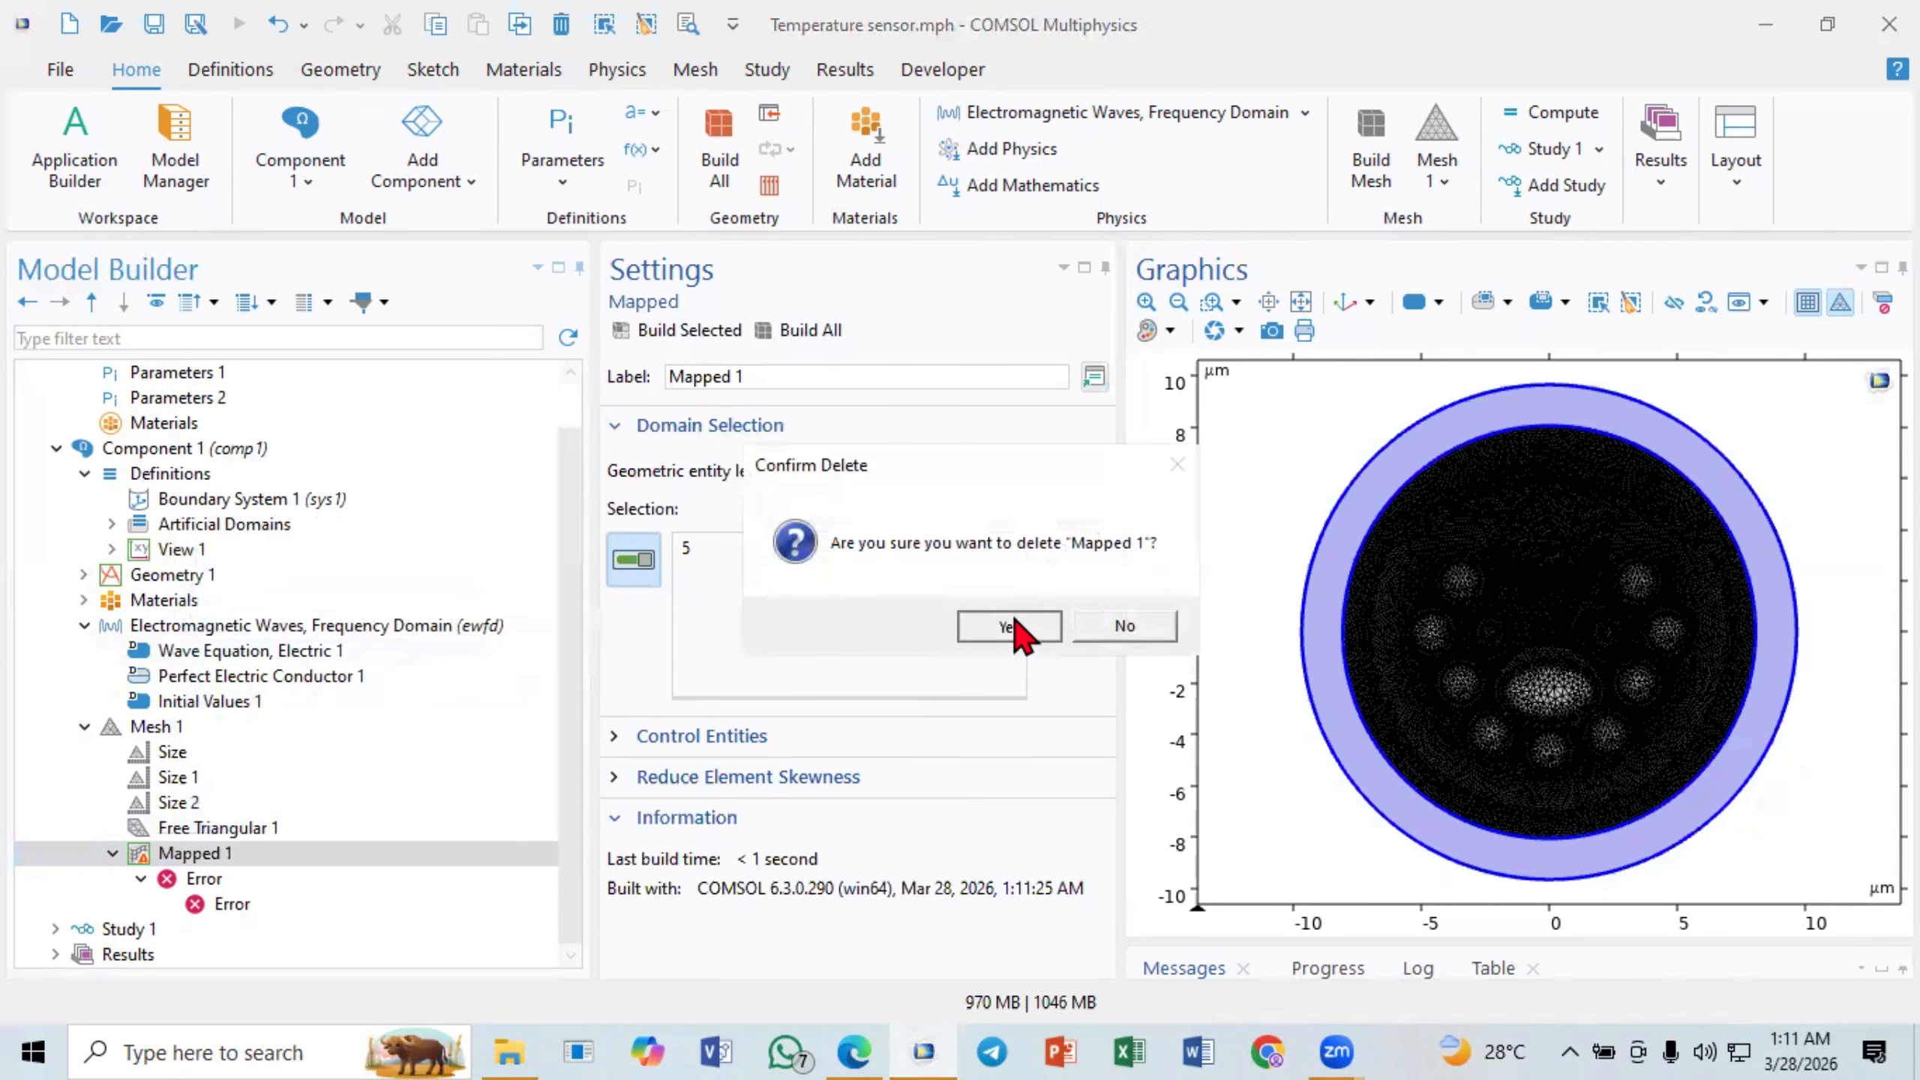
left_click(1010, 626)
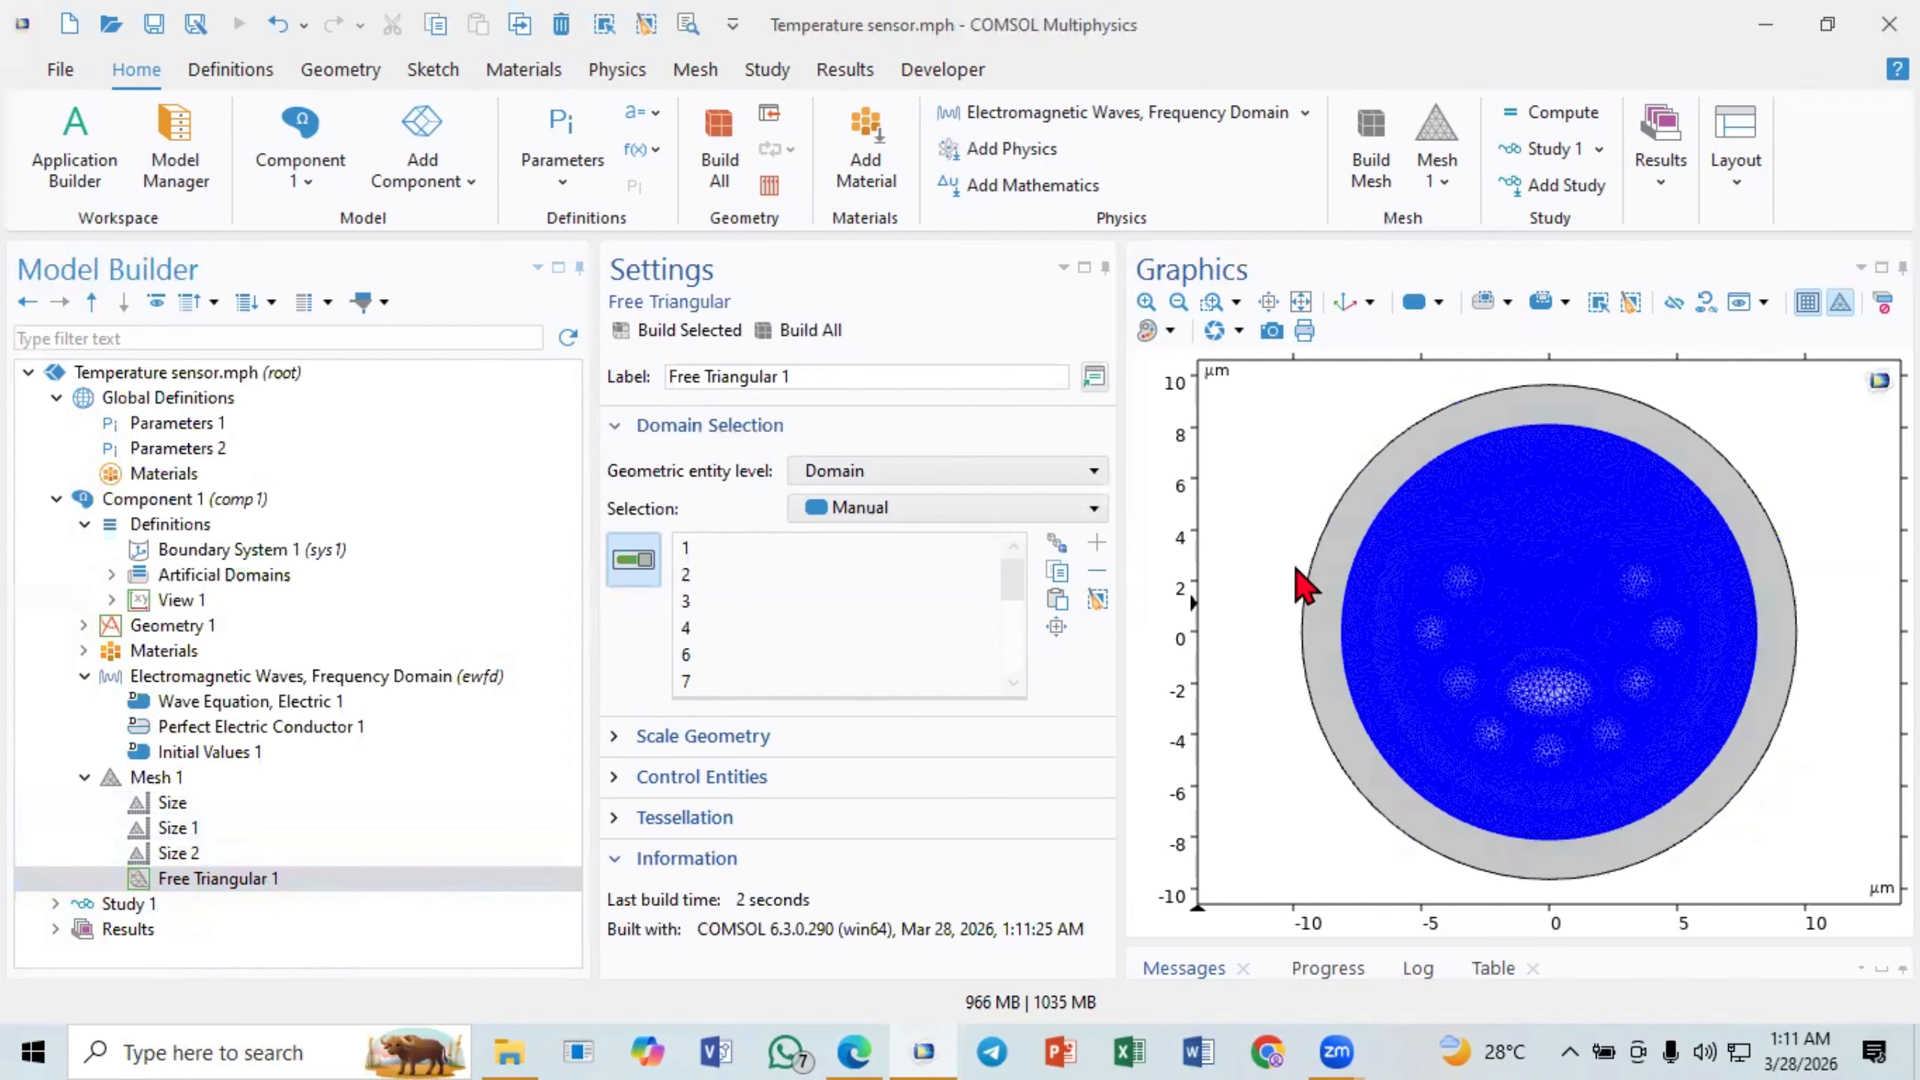
- Add the outer ring, domain 5, to Free Triangular 1, rebuild the whole mesh and inspect its elements
left_click(1330, 551)
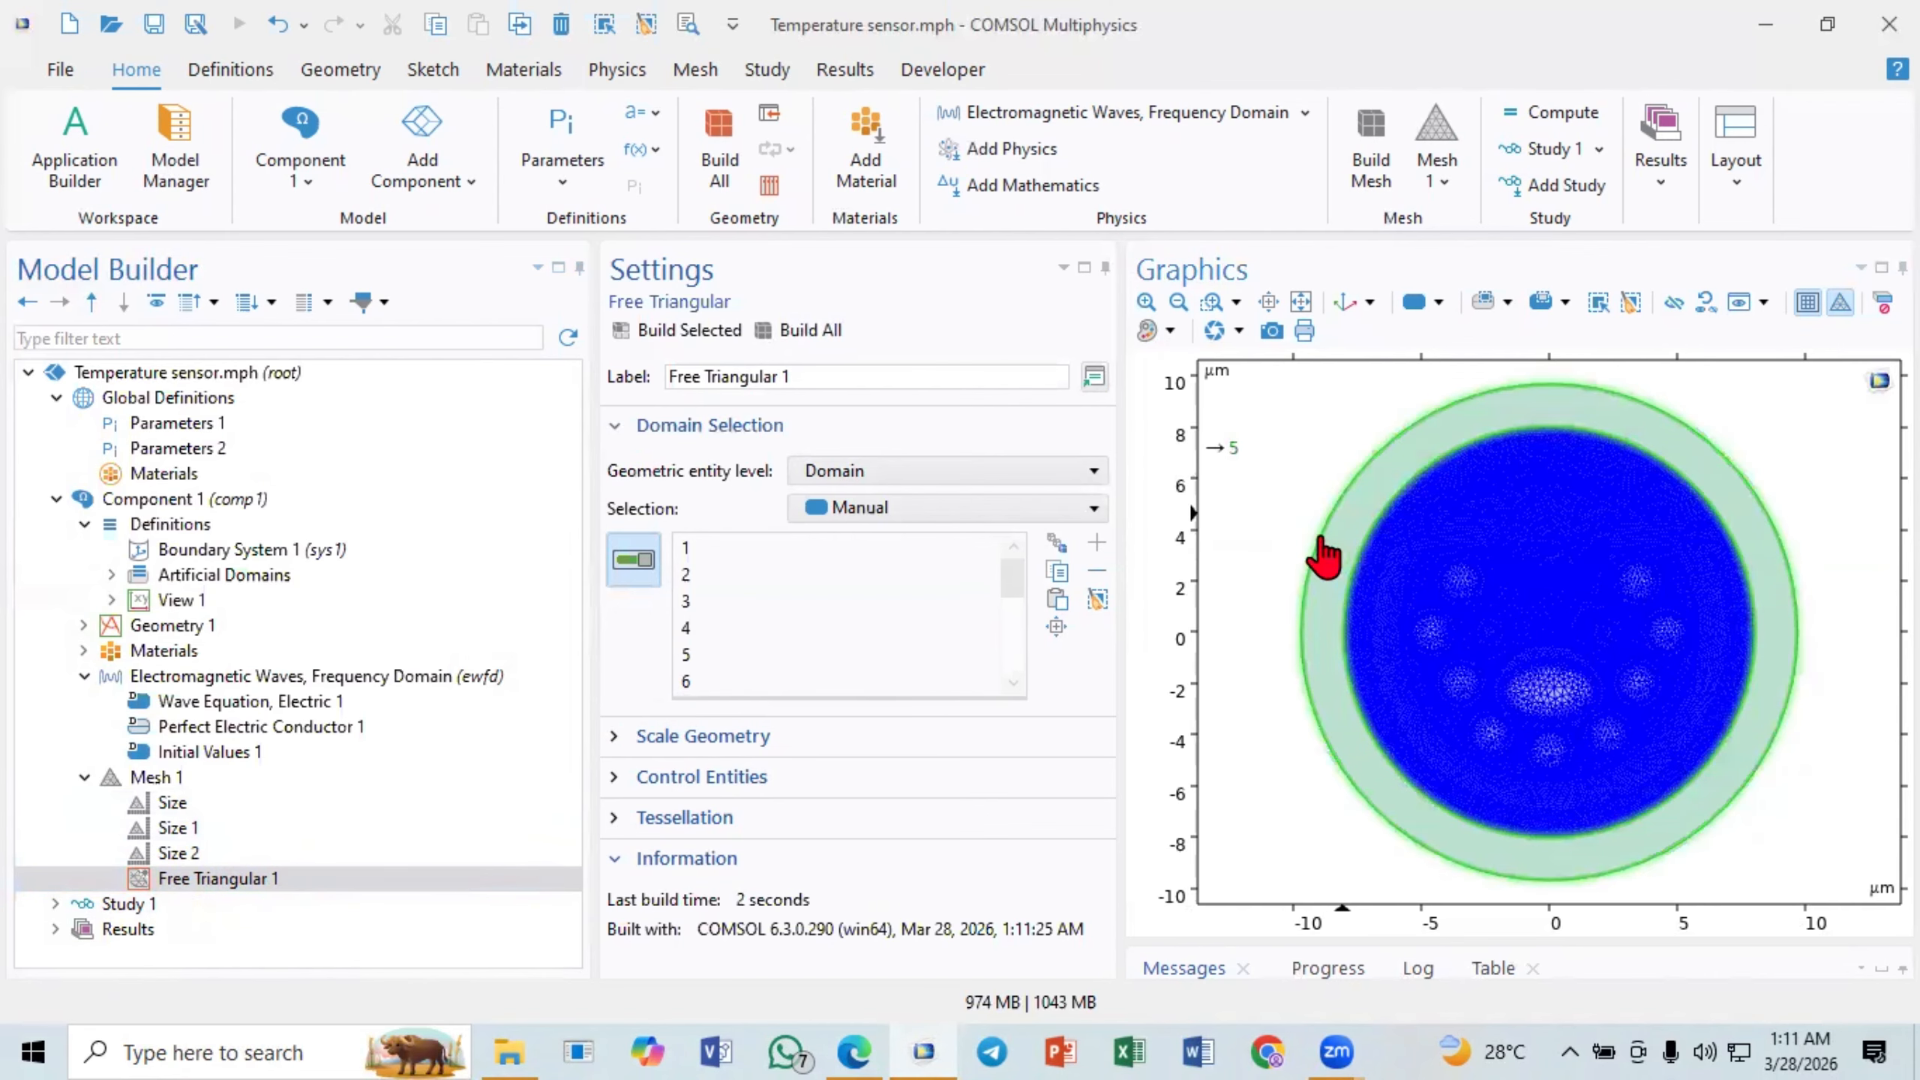
left_click(795, 342)
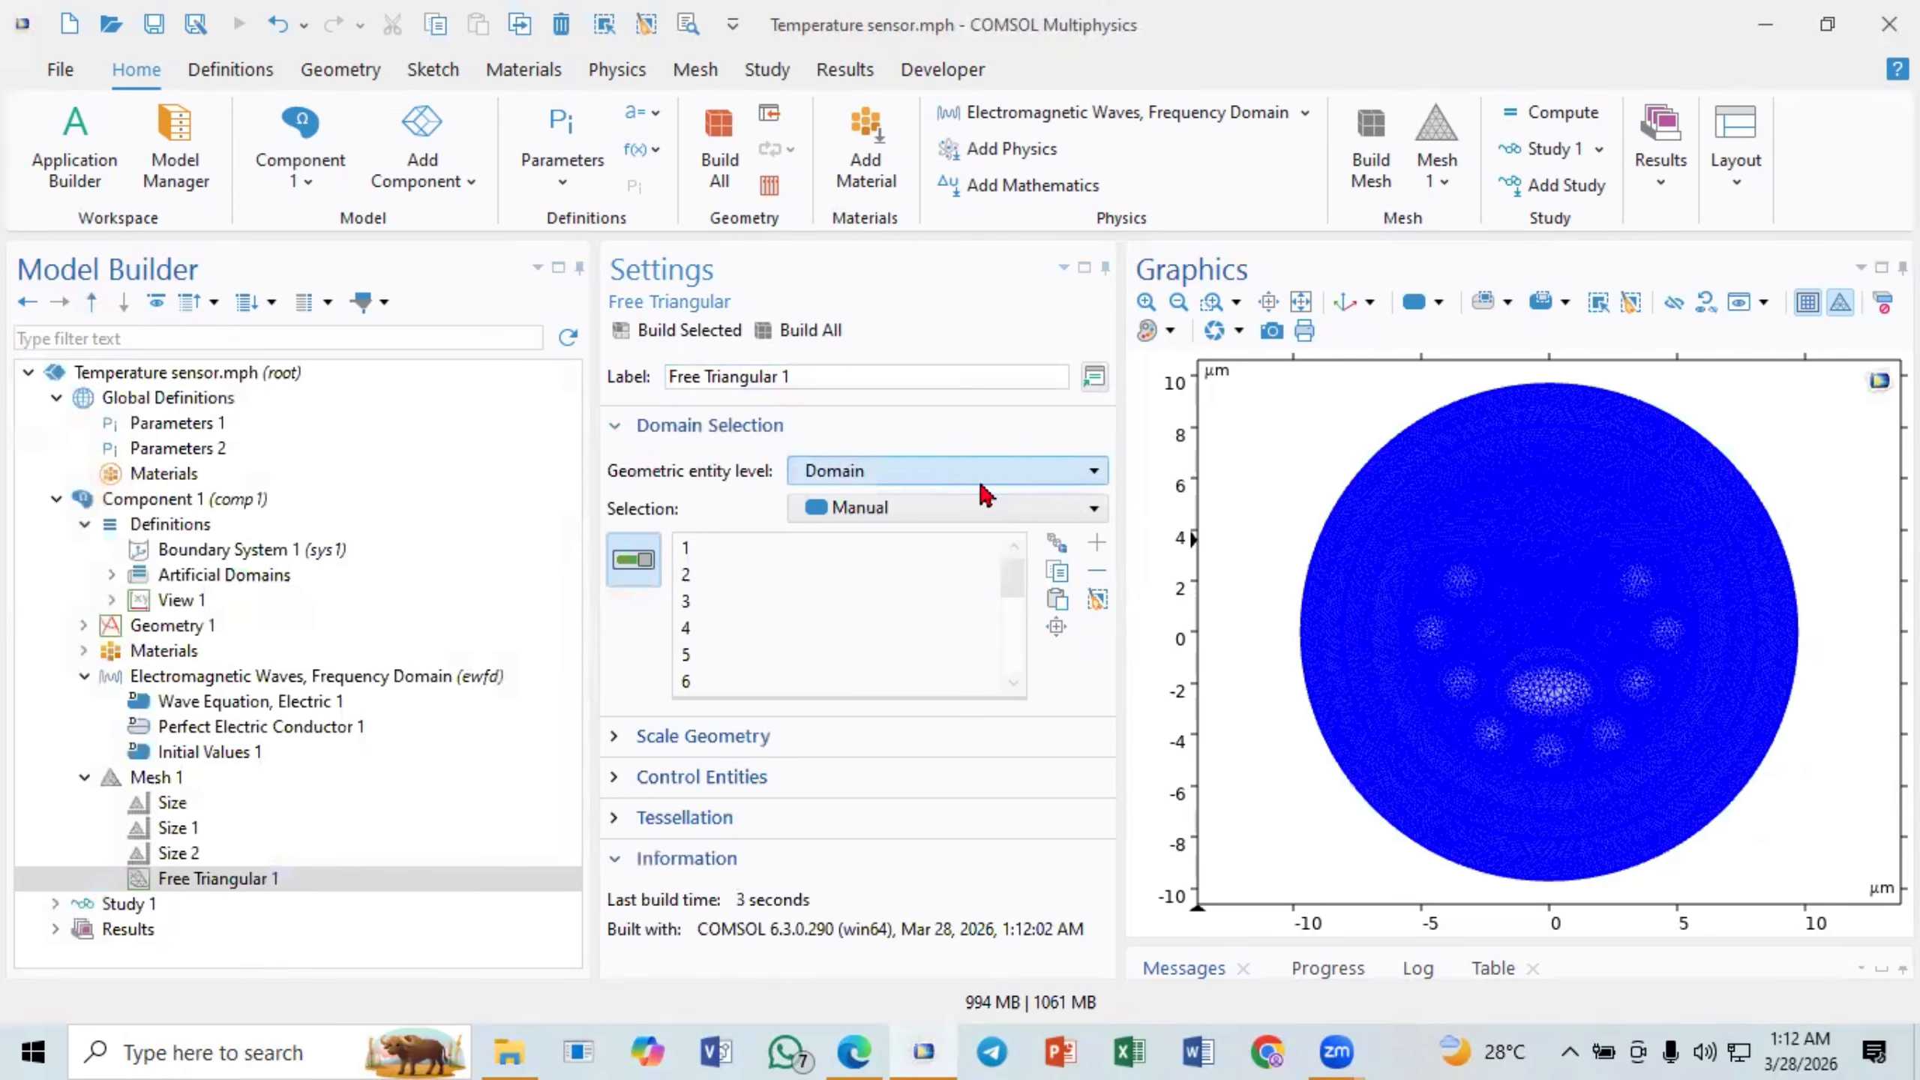
left_click(1211, 301)
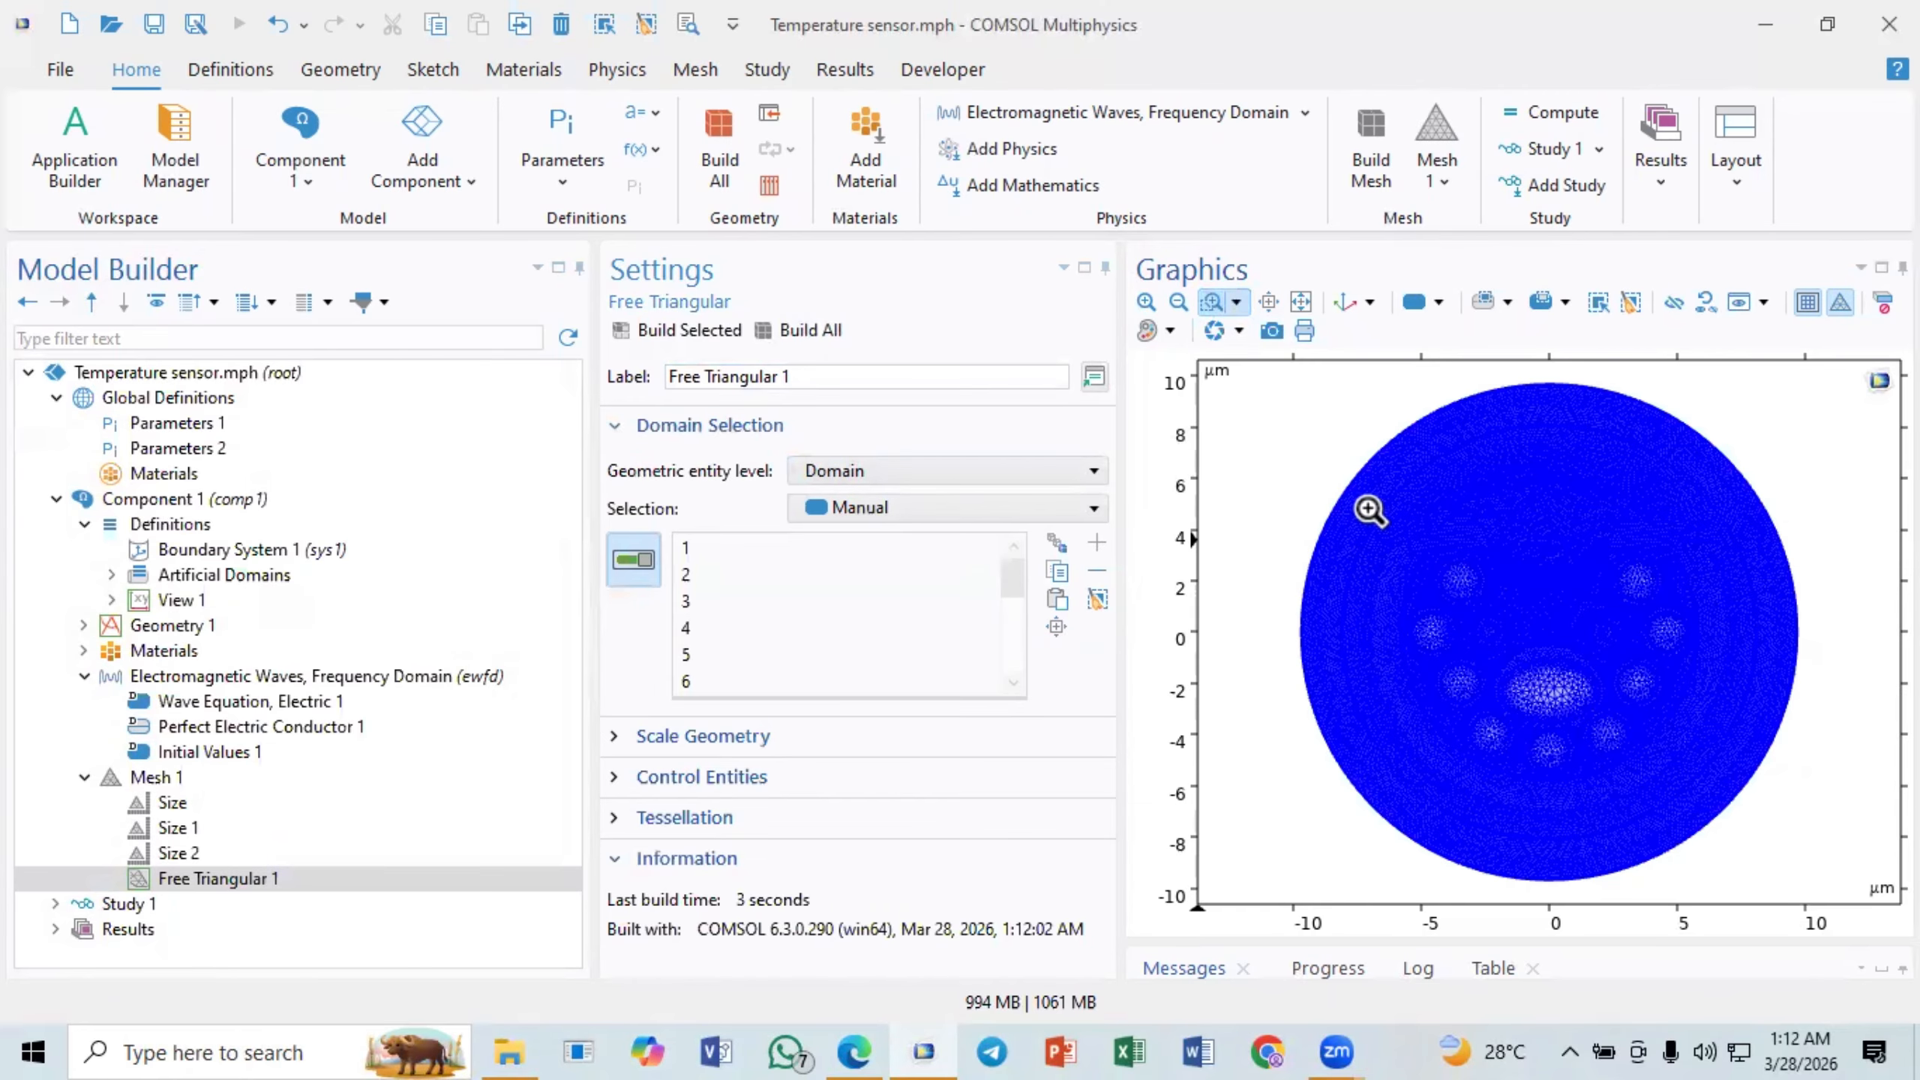
left_click_drag(1353, 492, 1548, 603)
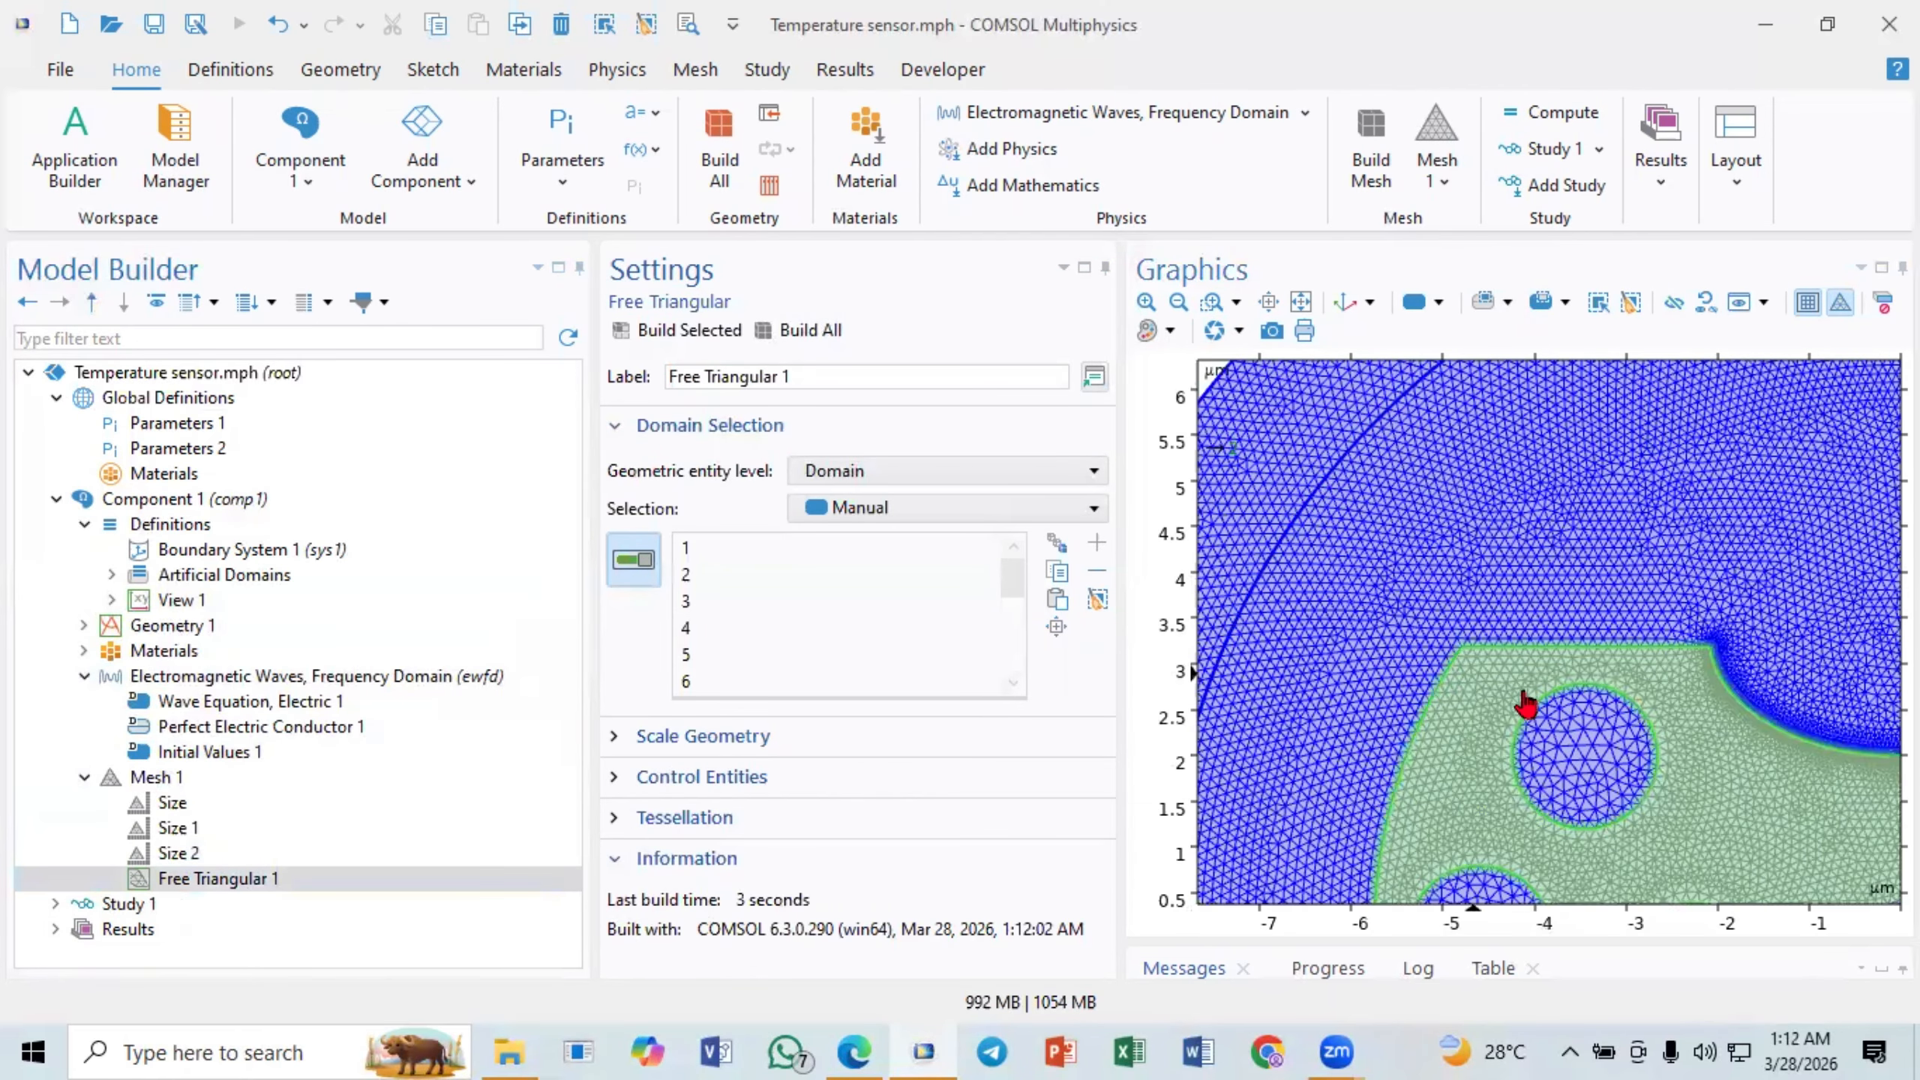
left_click(1301, 302)
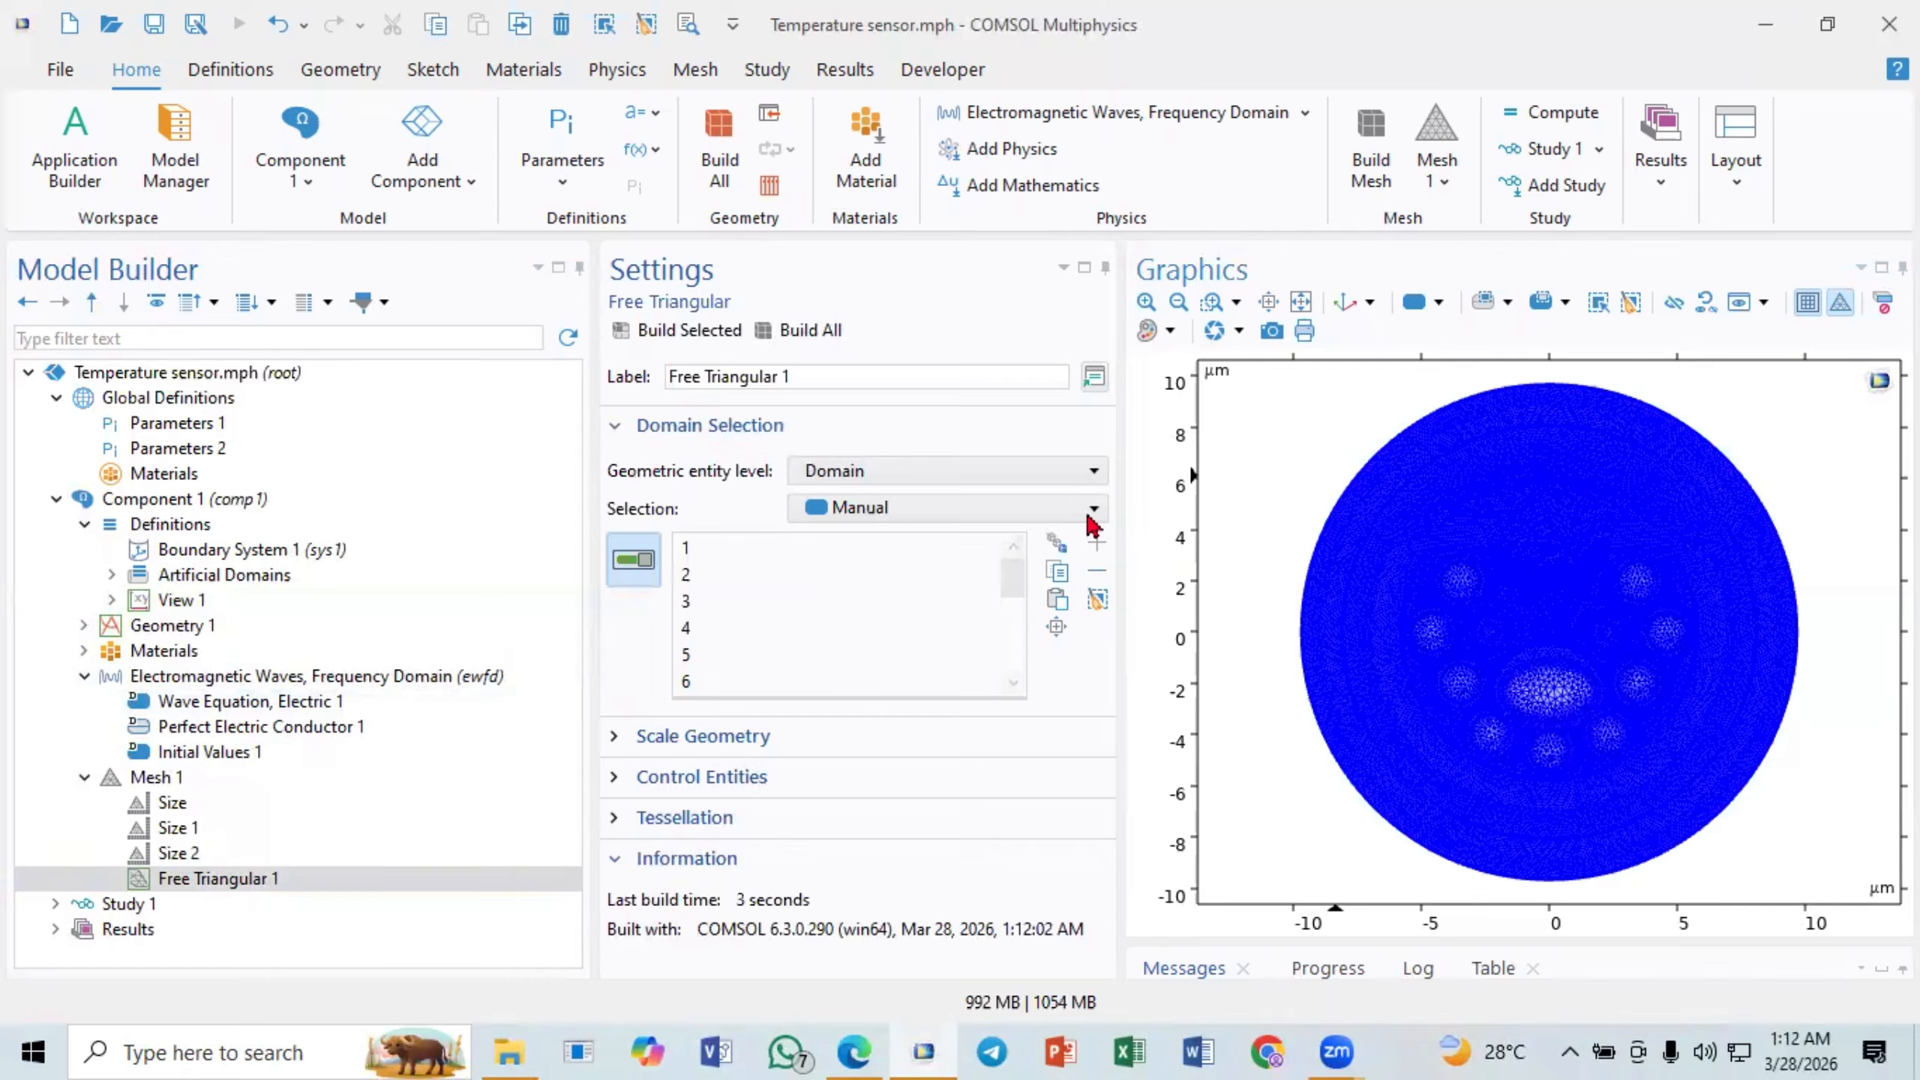
- Disable the Size 1 and Size 2 mesh features, rebuild the whole mesh and inspect its elements near the flat edge
left_click(175, 854)
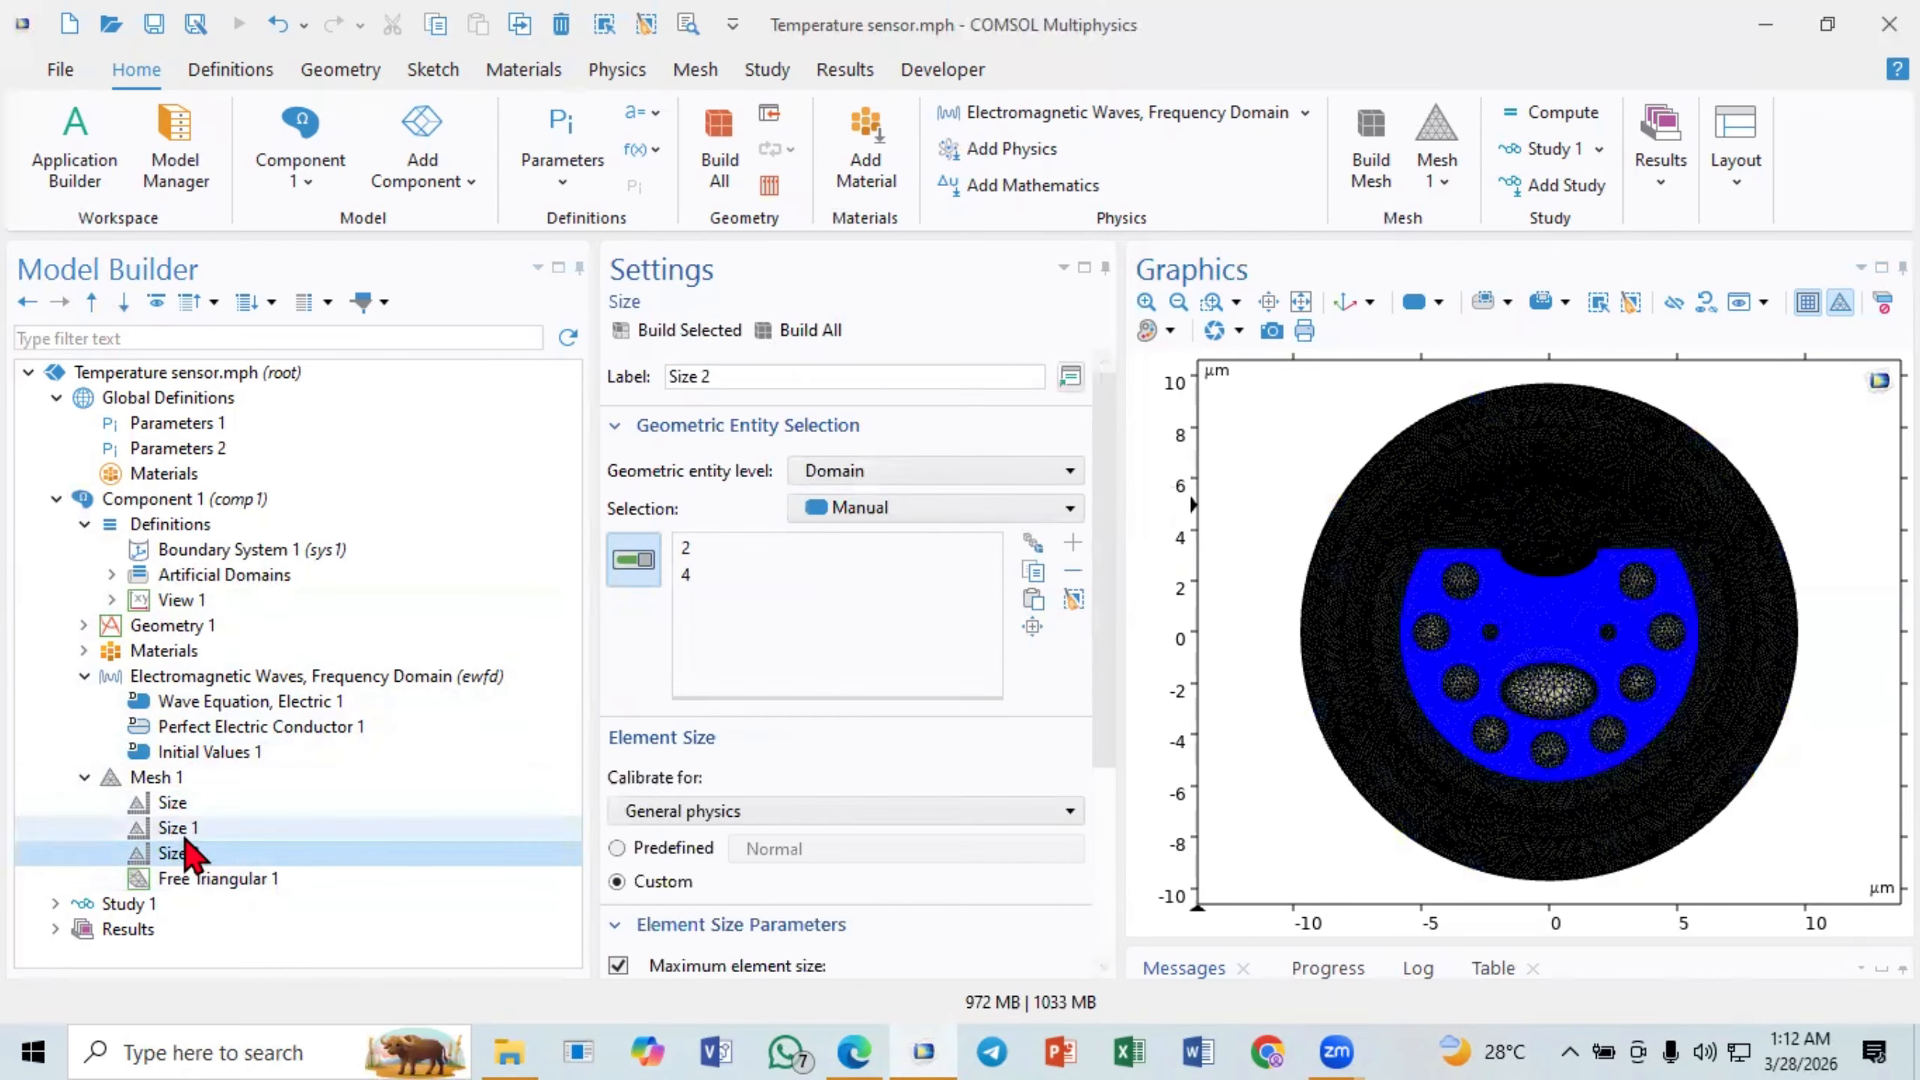
left_click(188, 838)
right_click(187, 832)
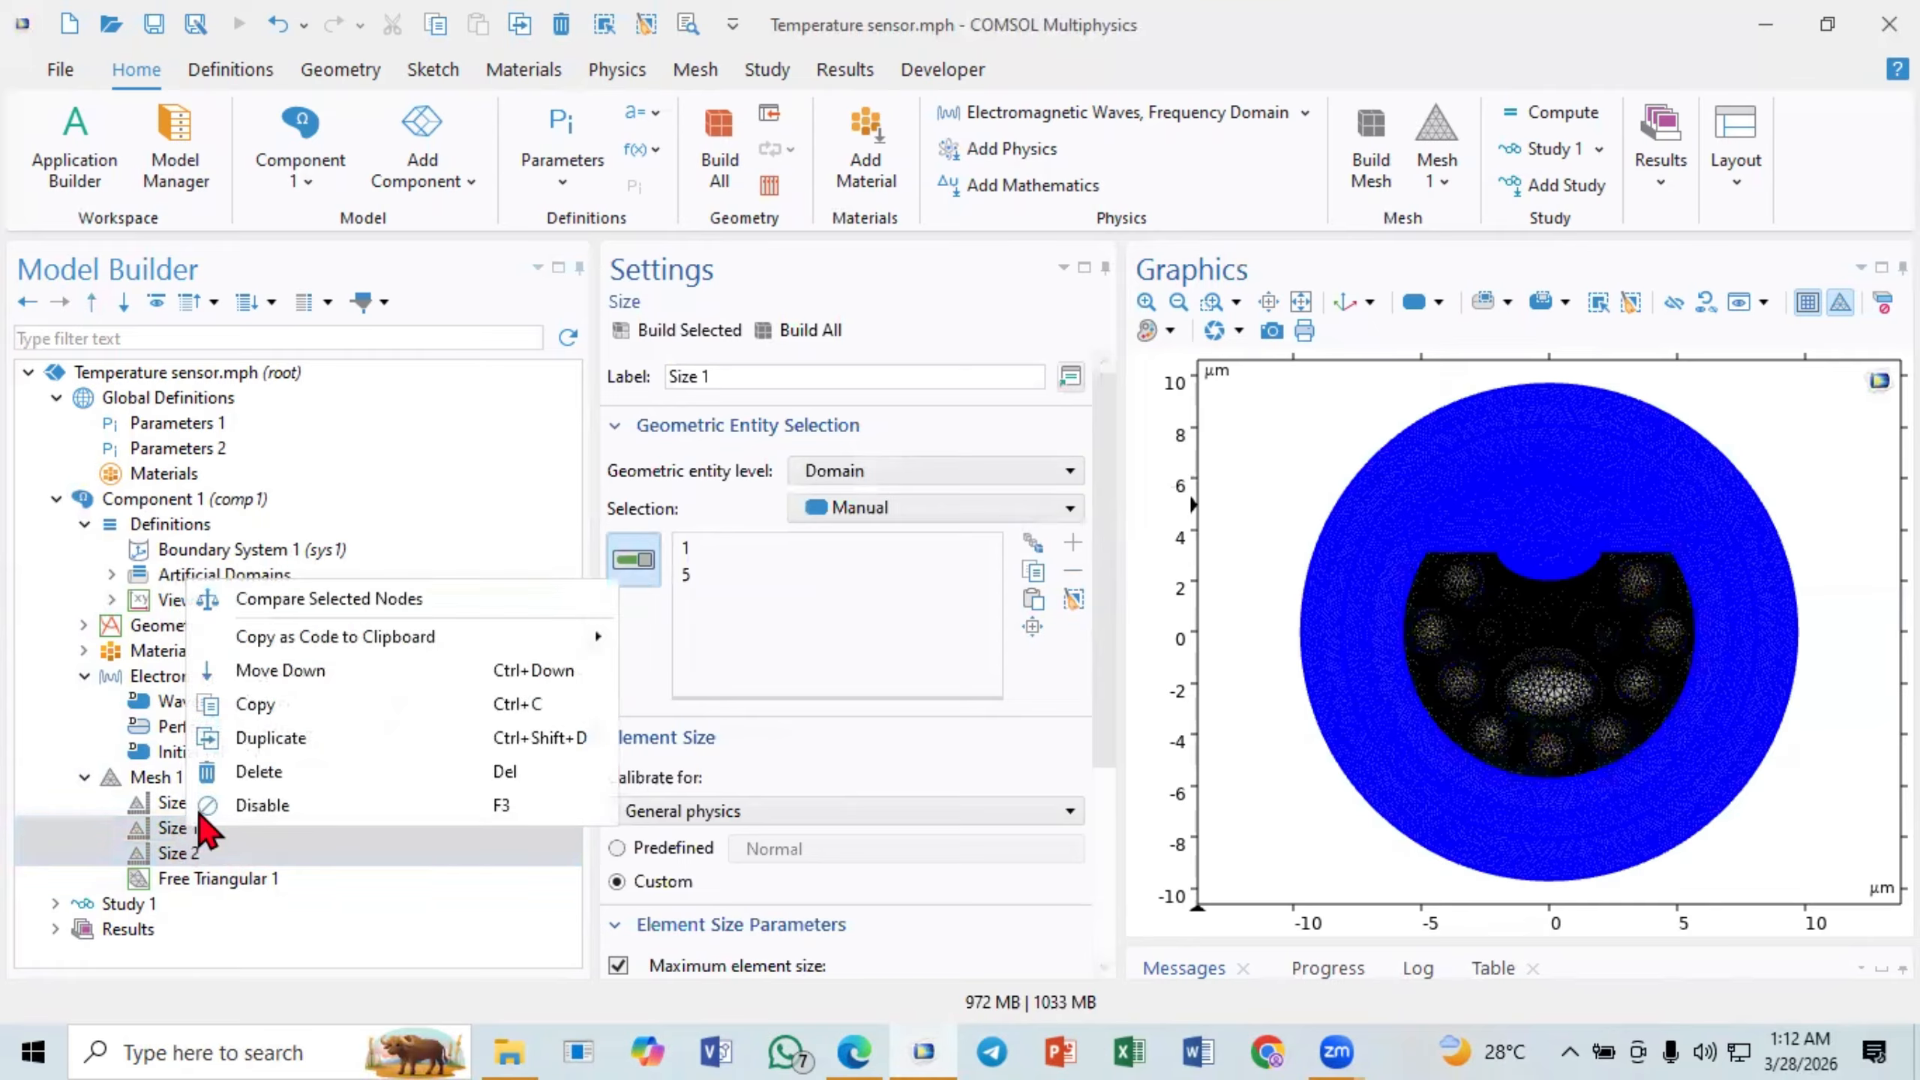
left_click(291, 807)
left_click(204, 880)
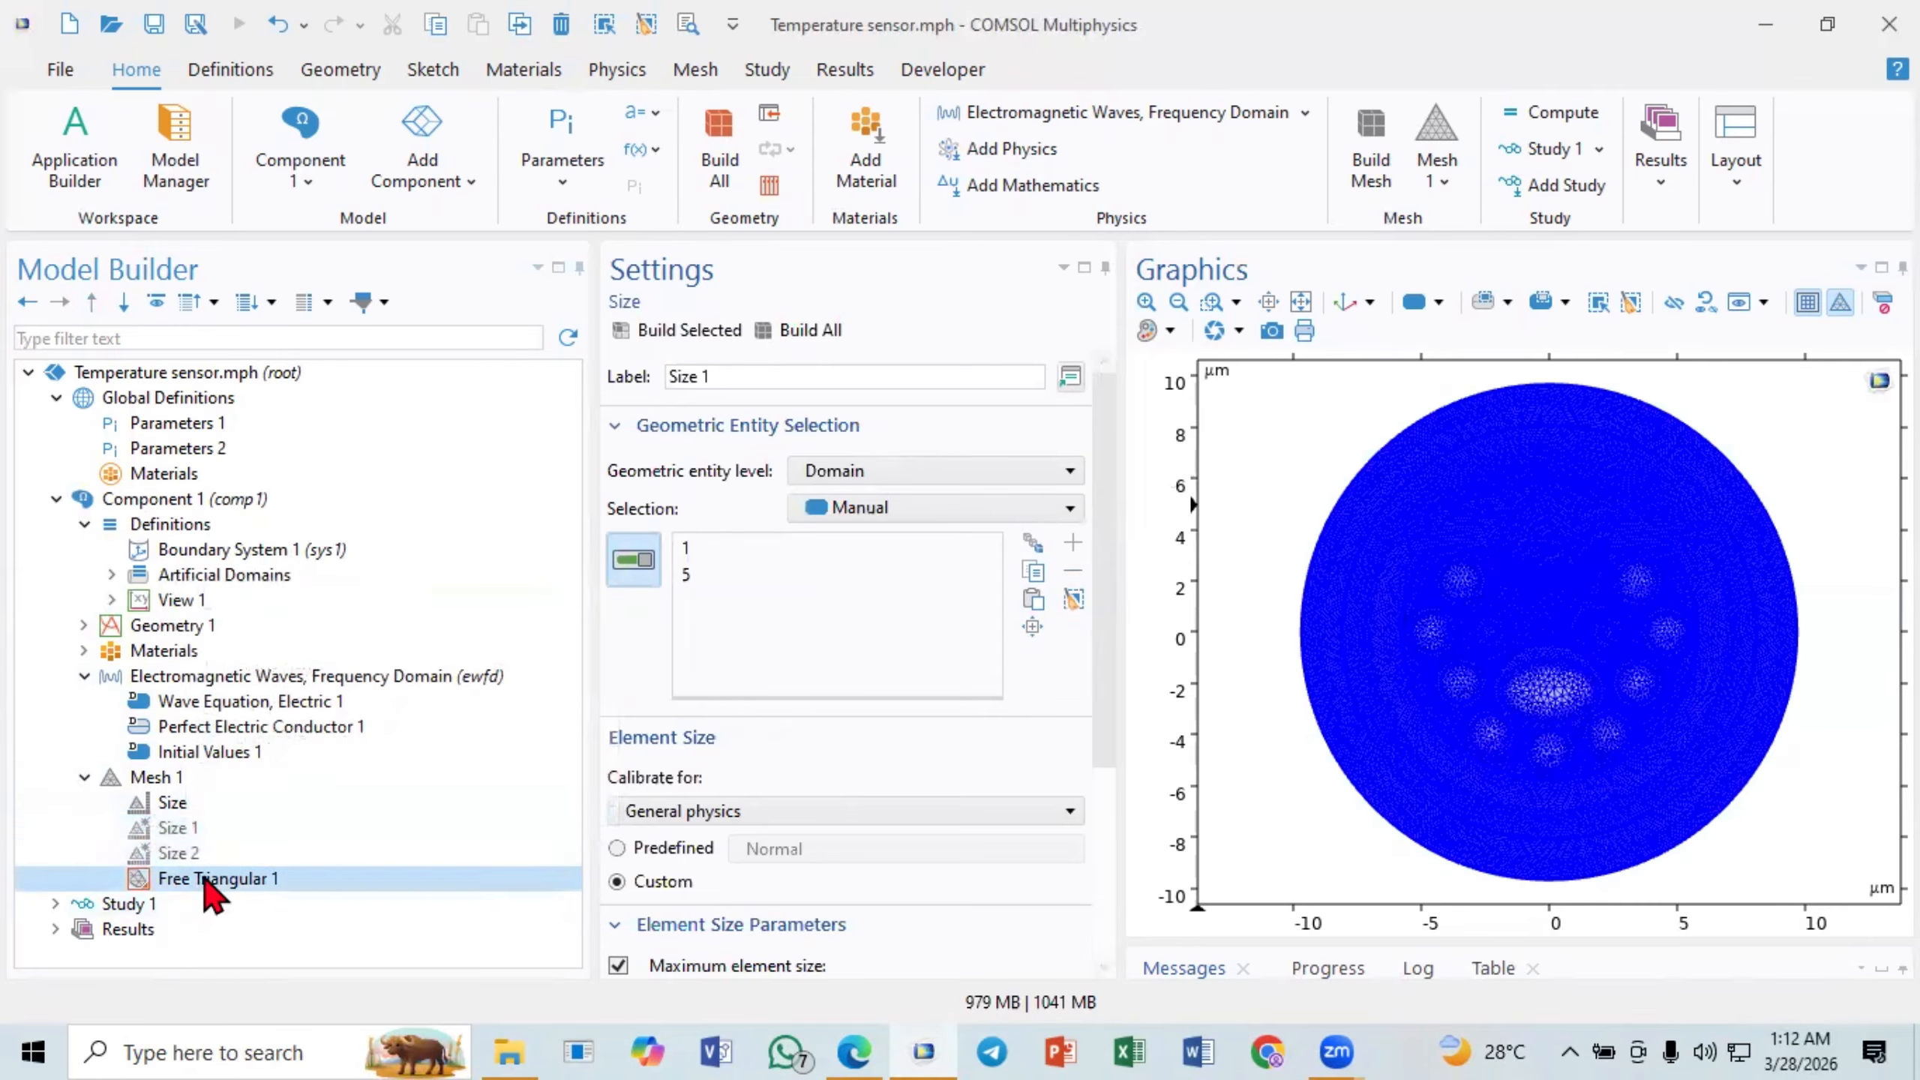
left_click(806, 338)
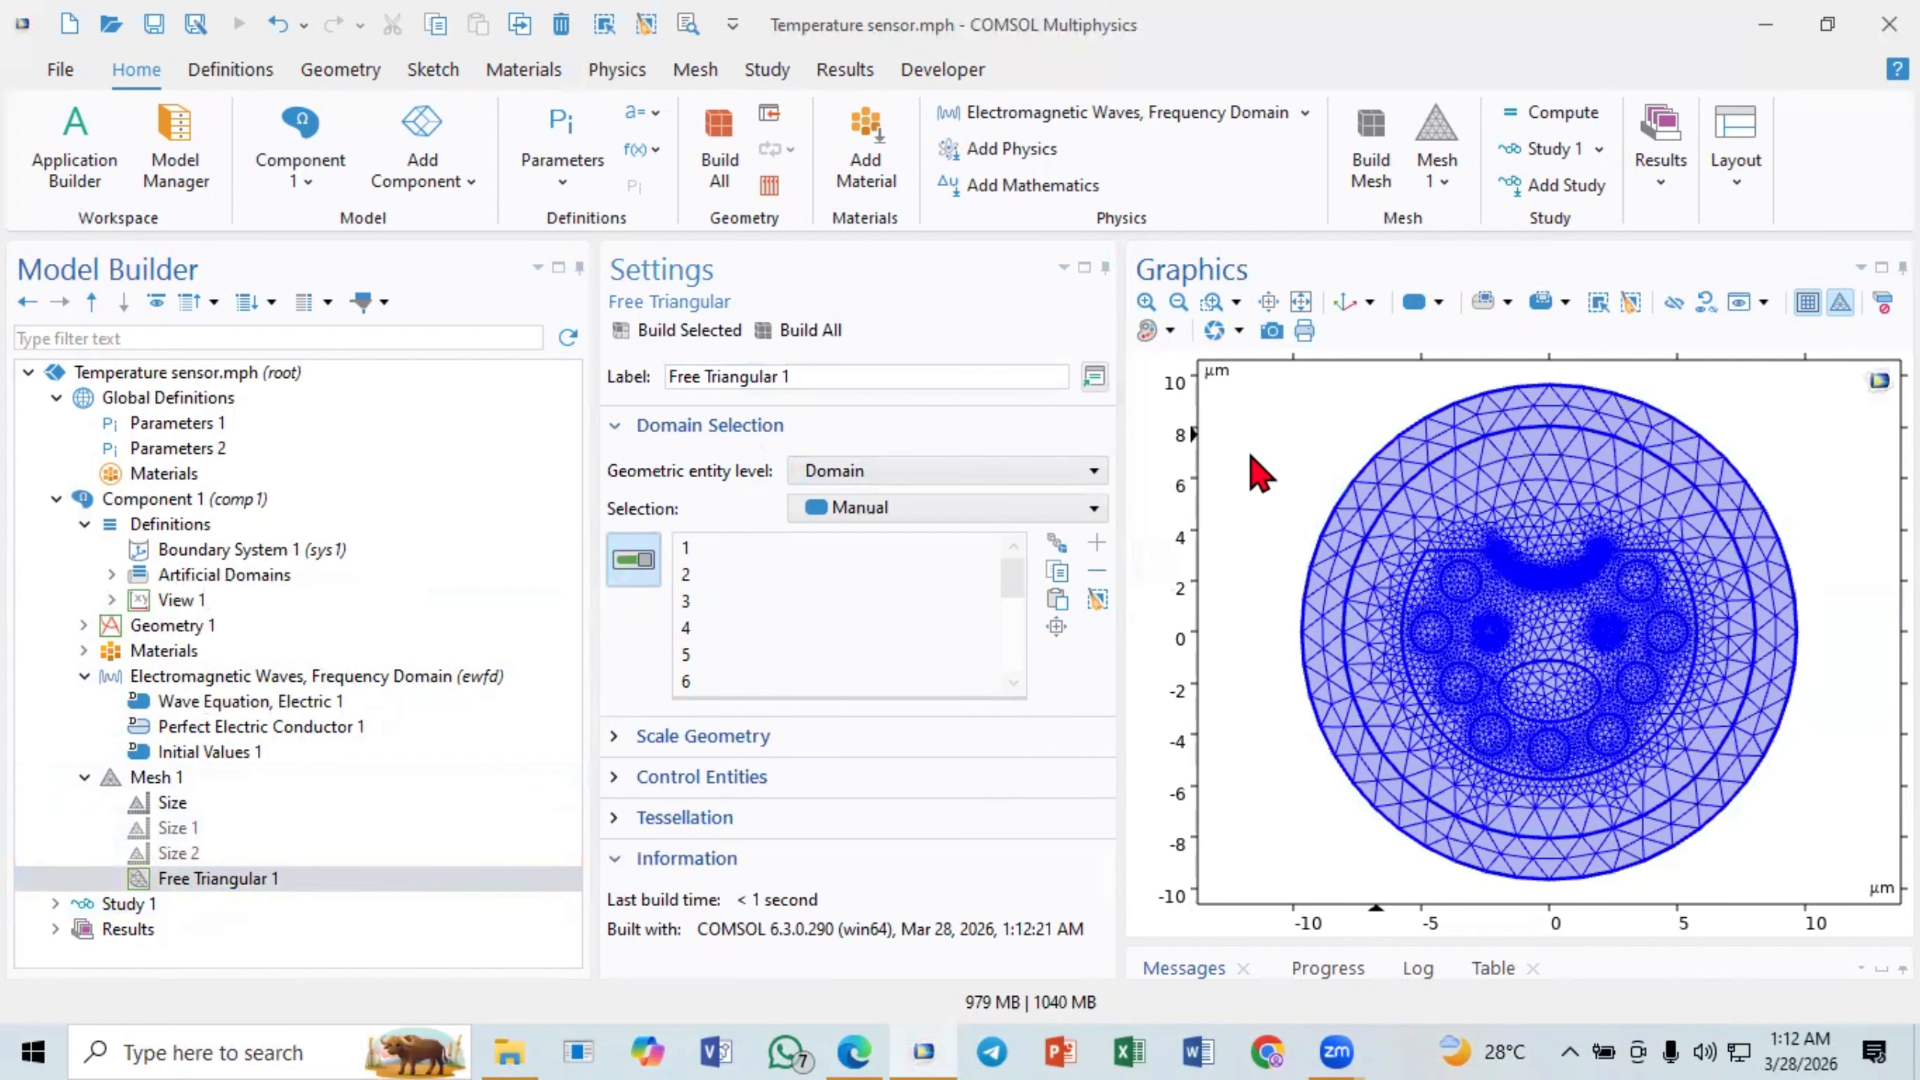
left_click(1214, 302)
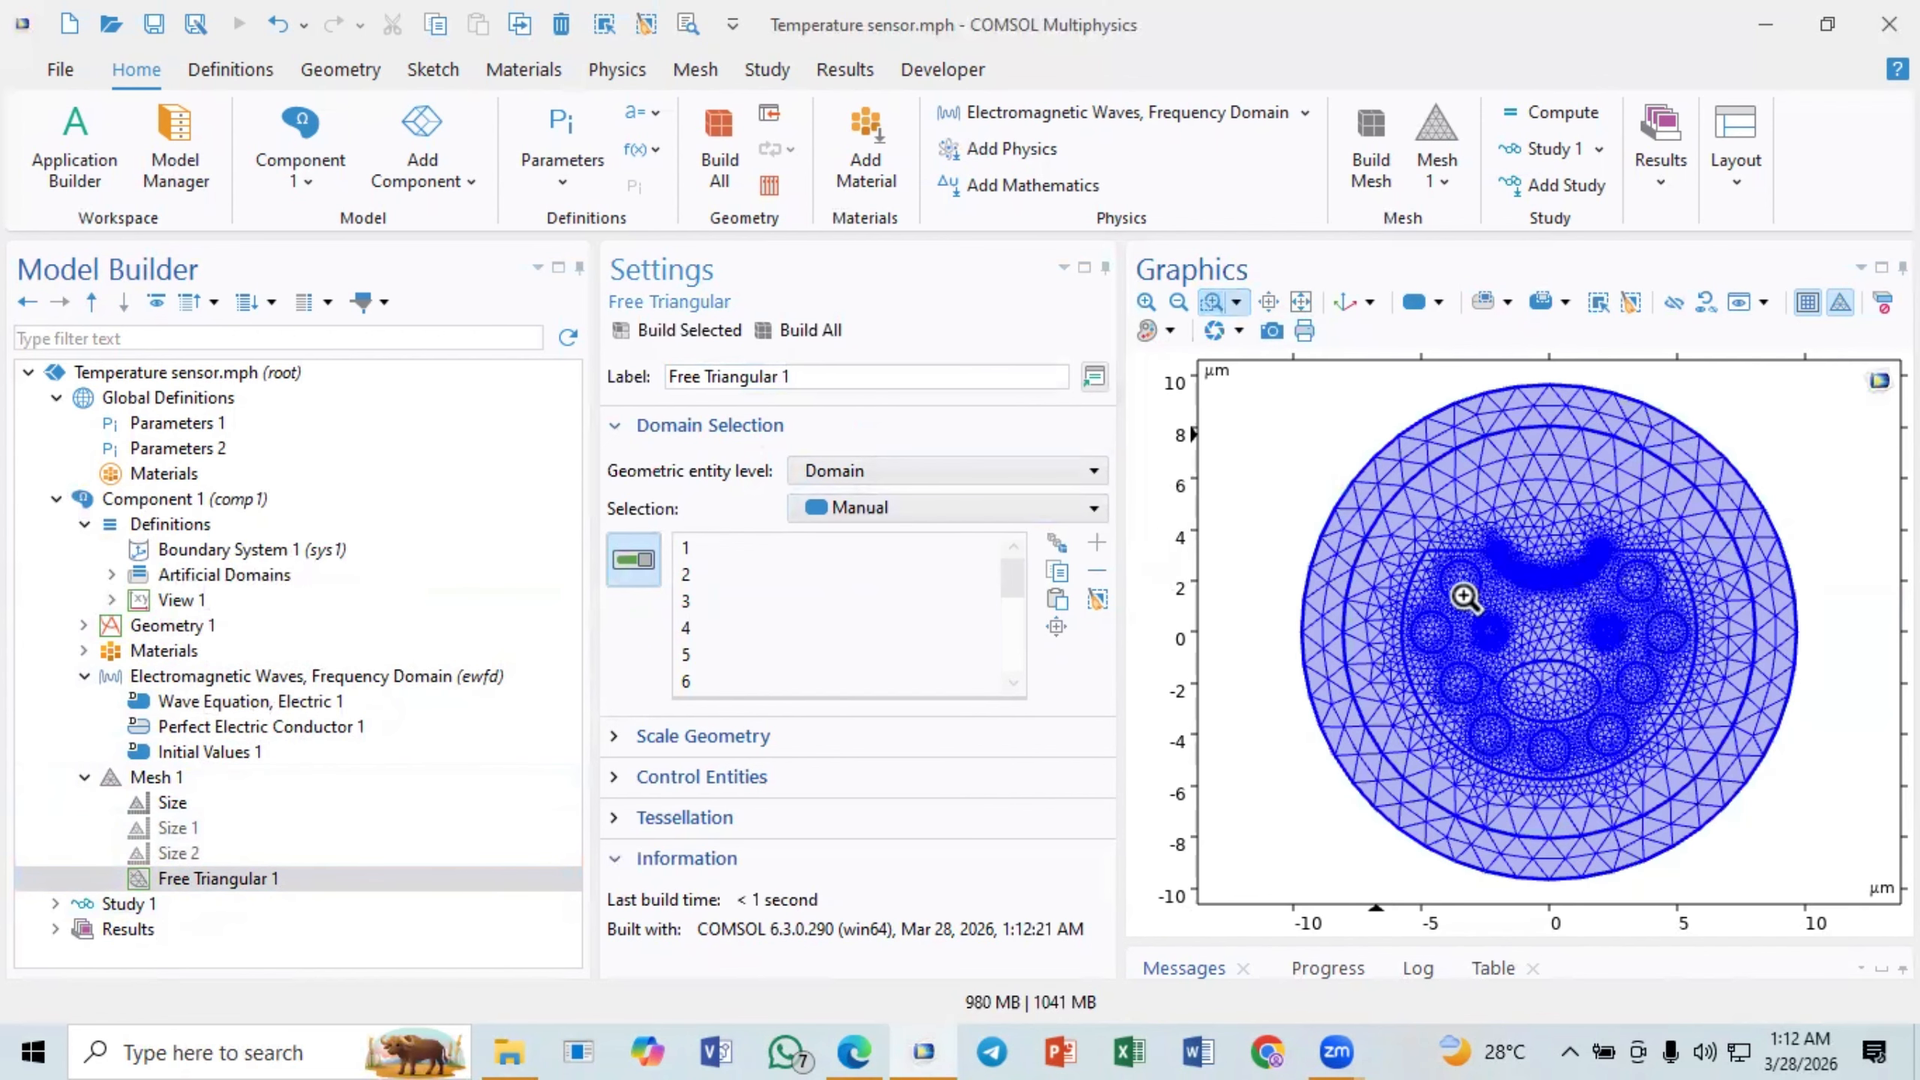
left_click_drag(1437, 527, 1512, 589)
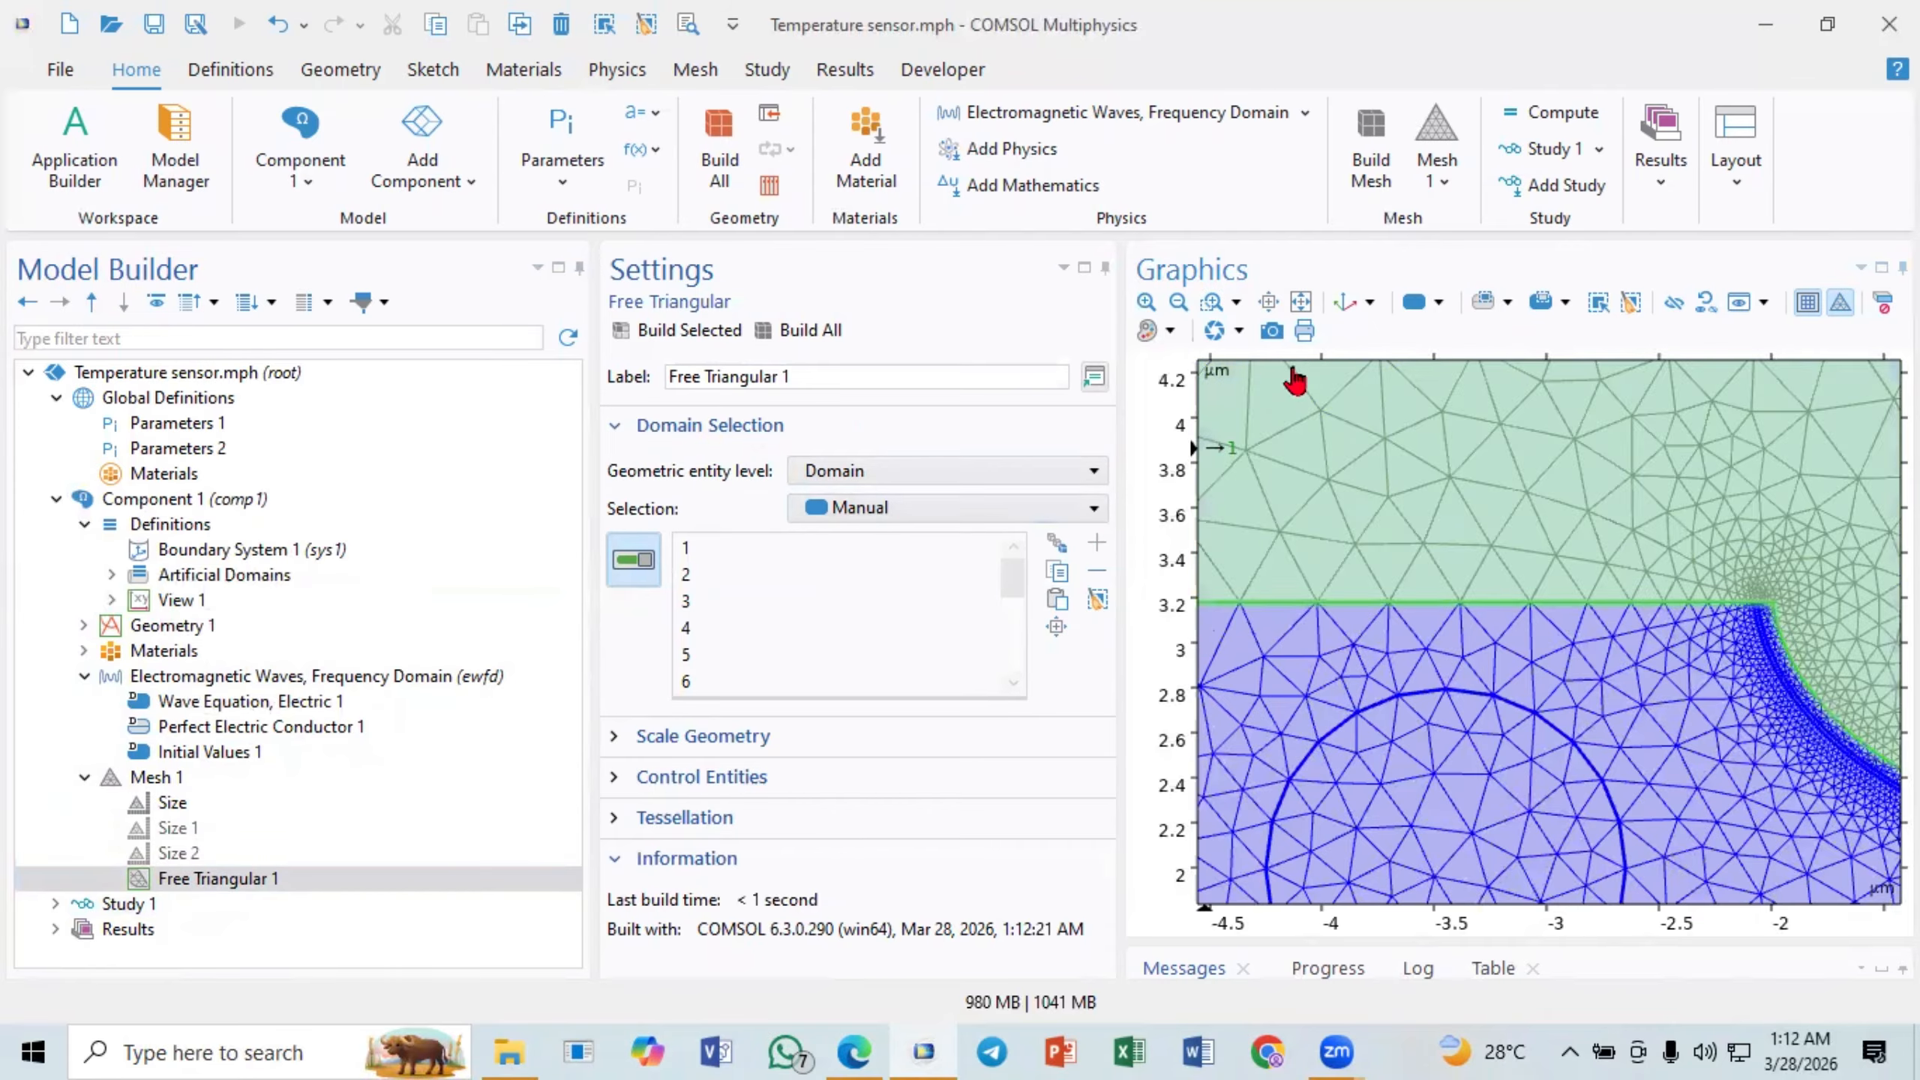
left_click(1301, 301)
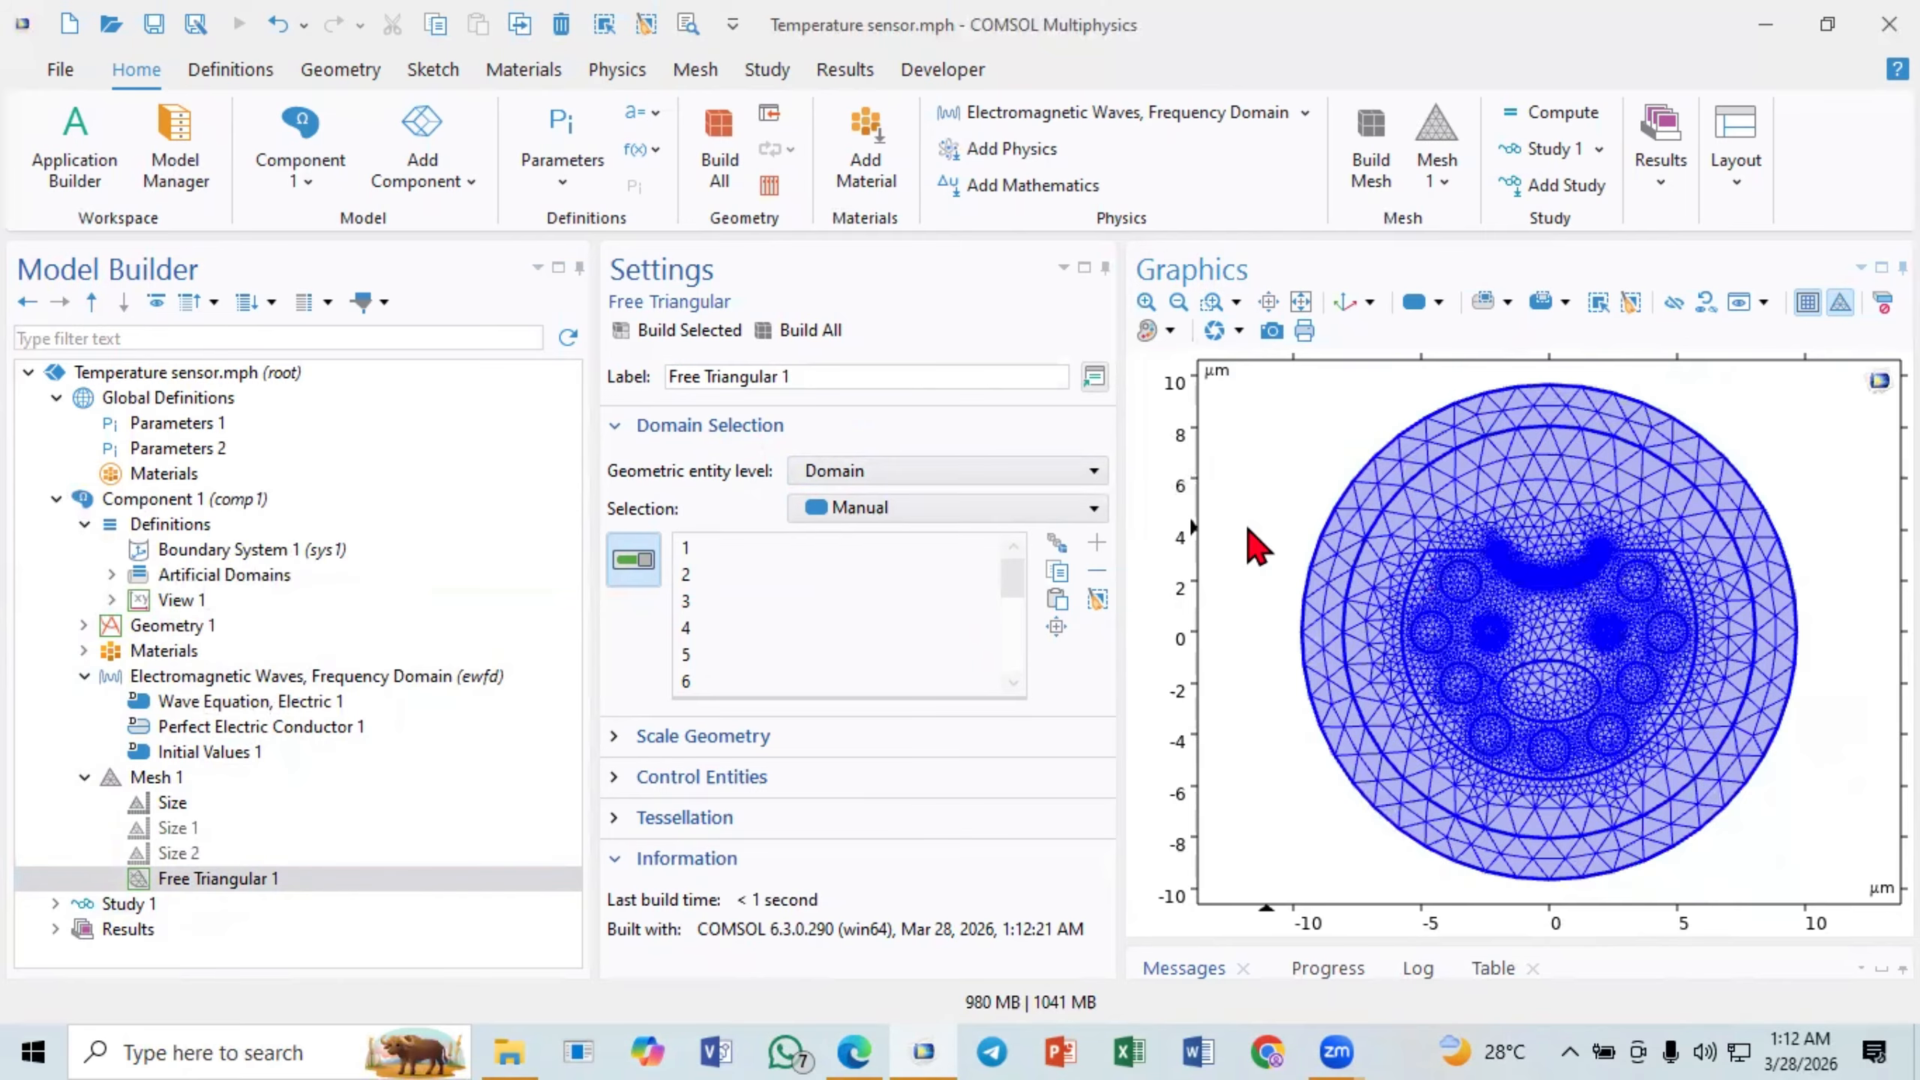
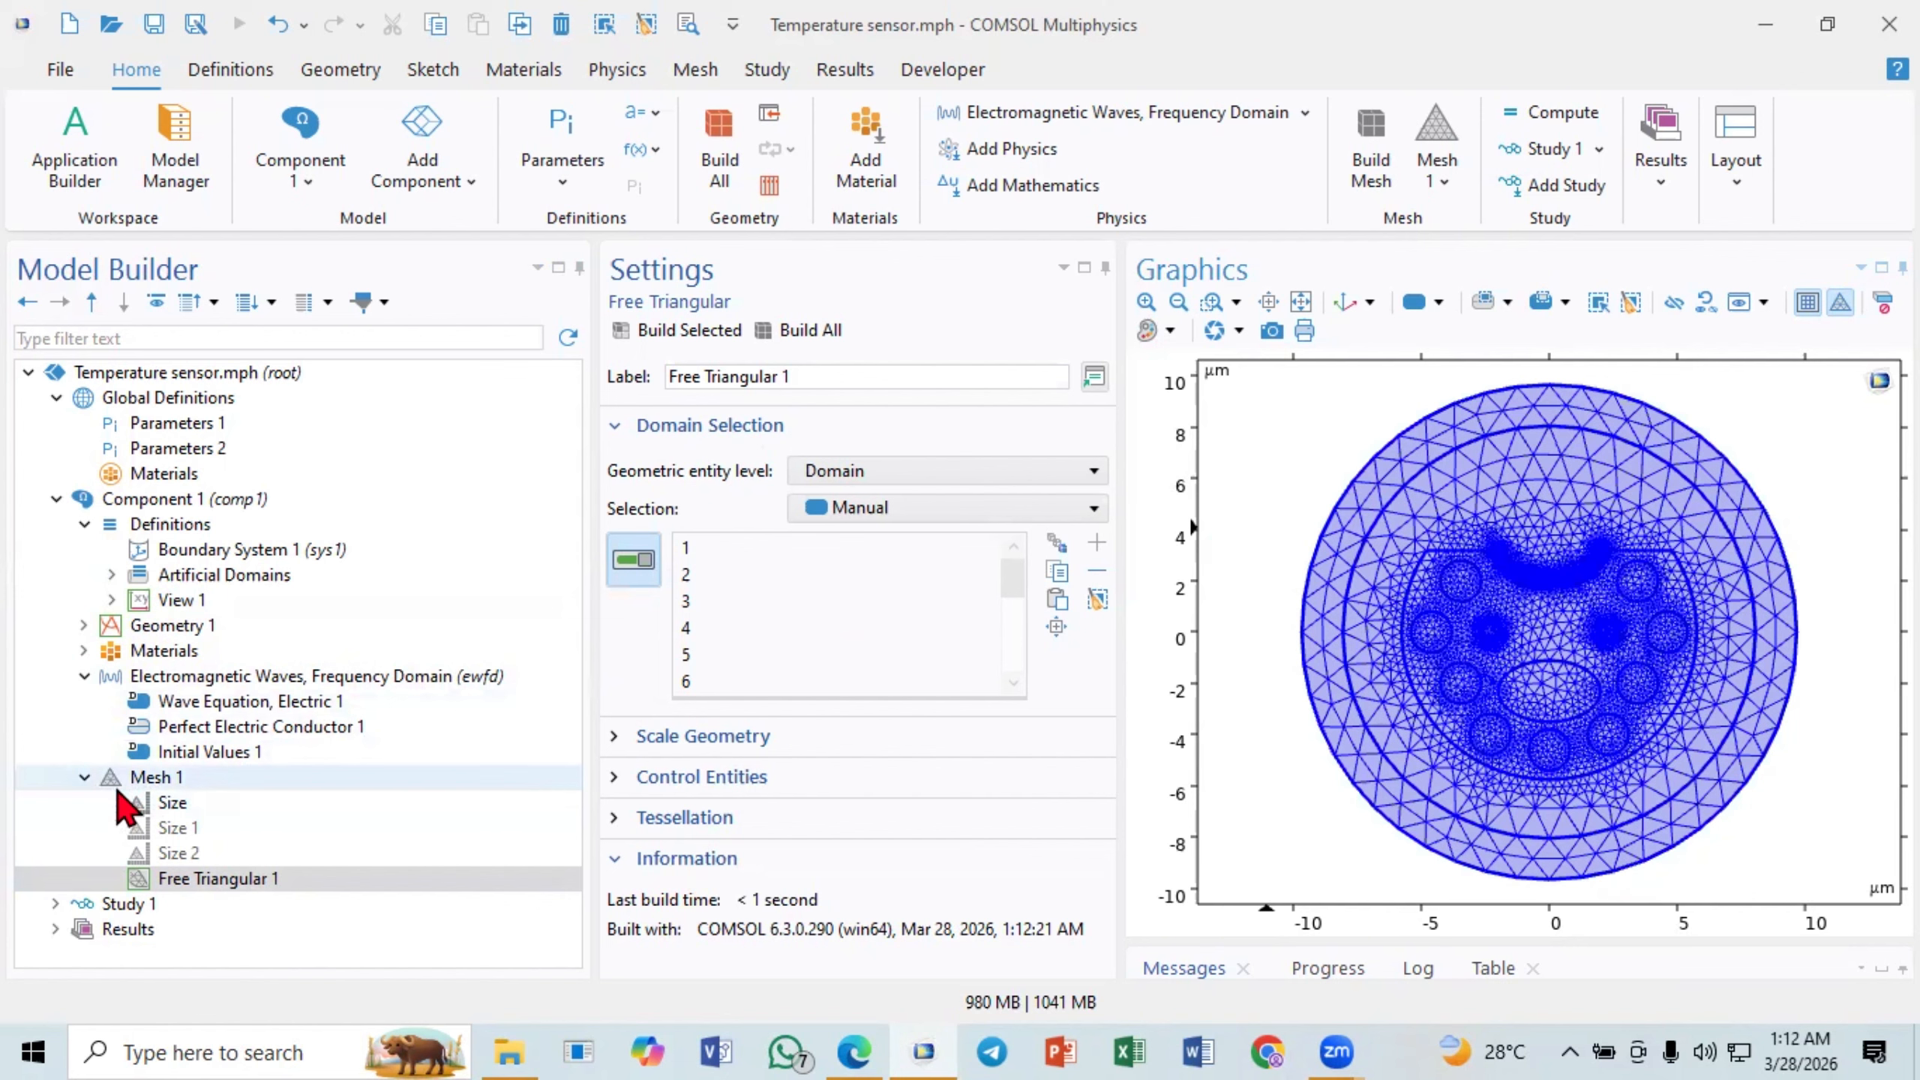
- Add a Size attribute under the Free Triangular 1 mesh feature
left_click(198, 877)
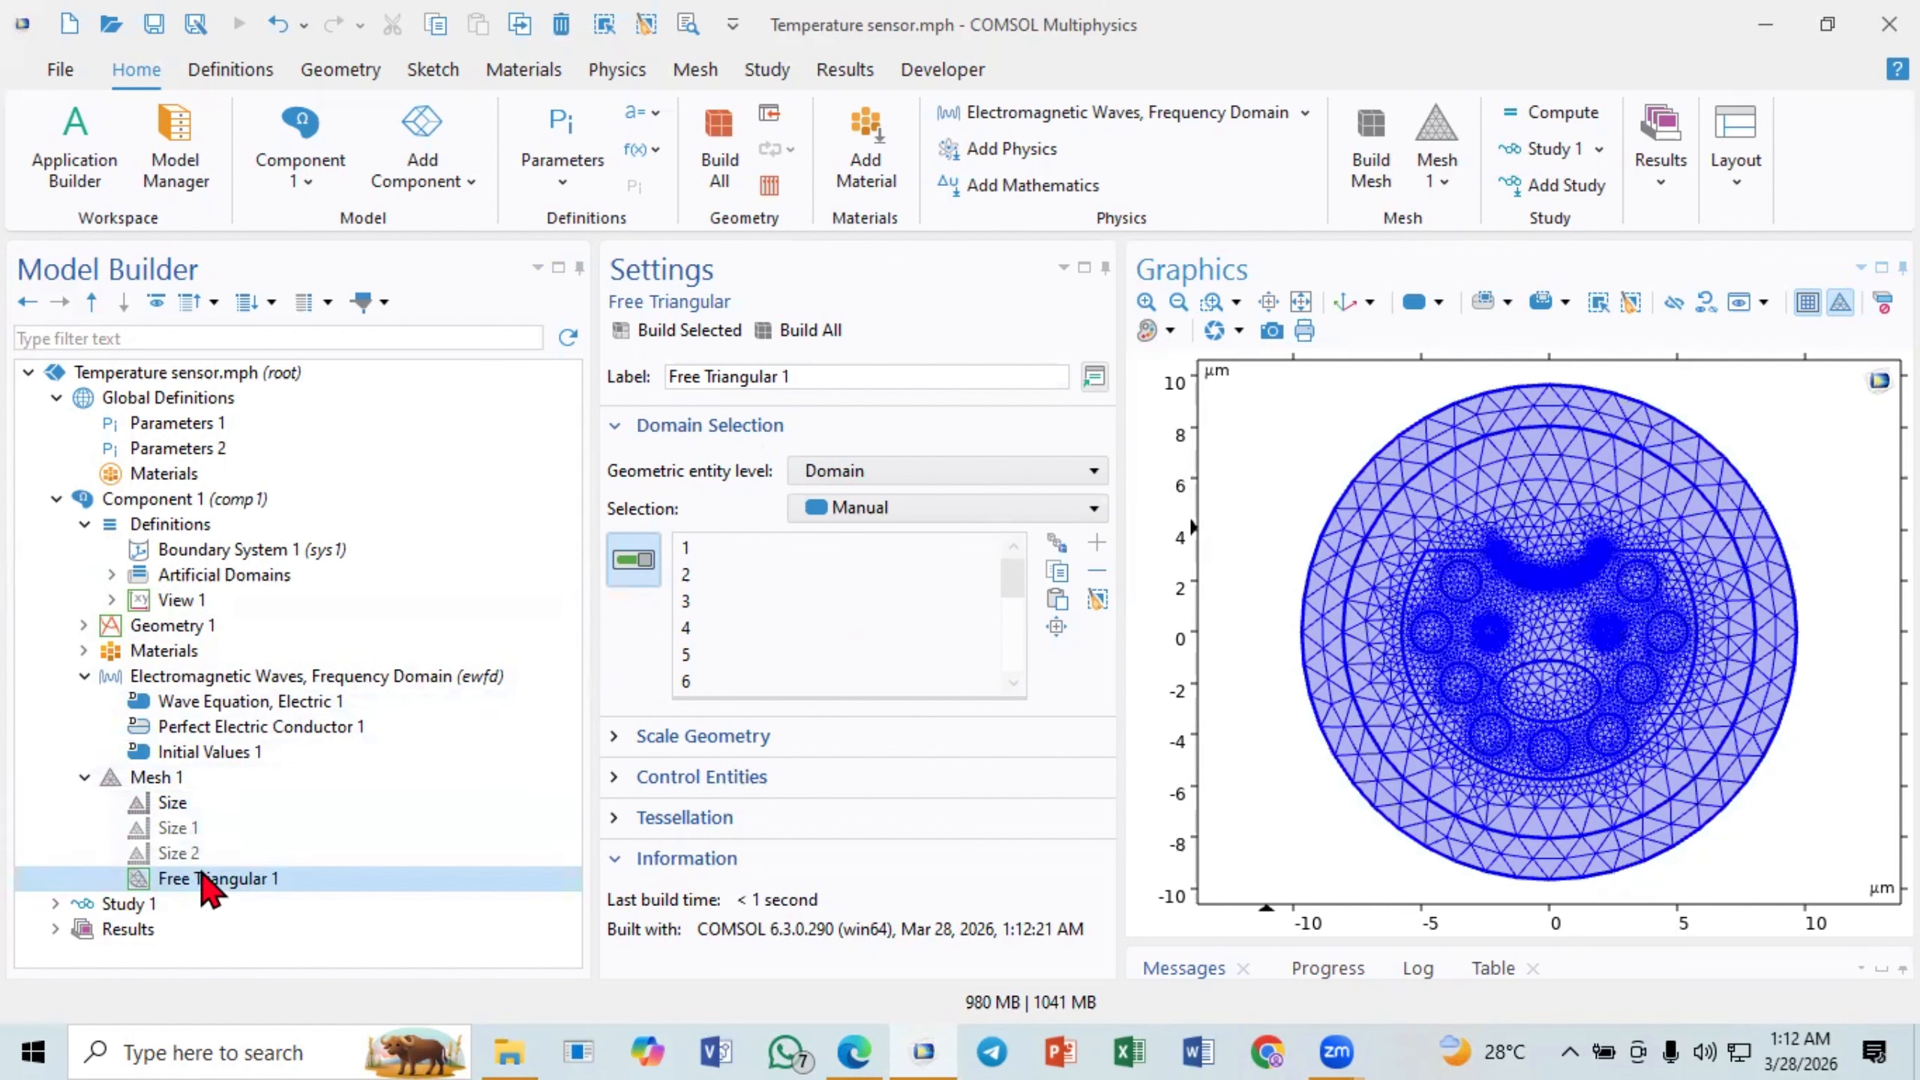
right_click(201, 880)
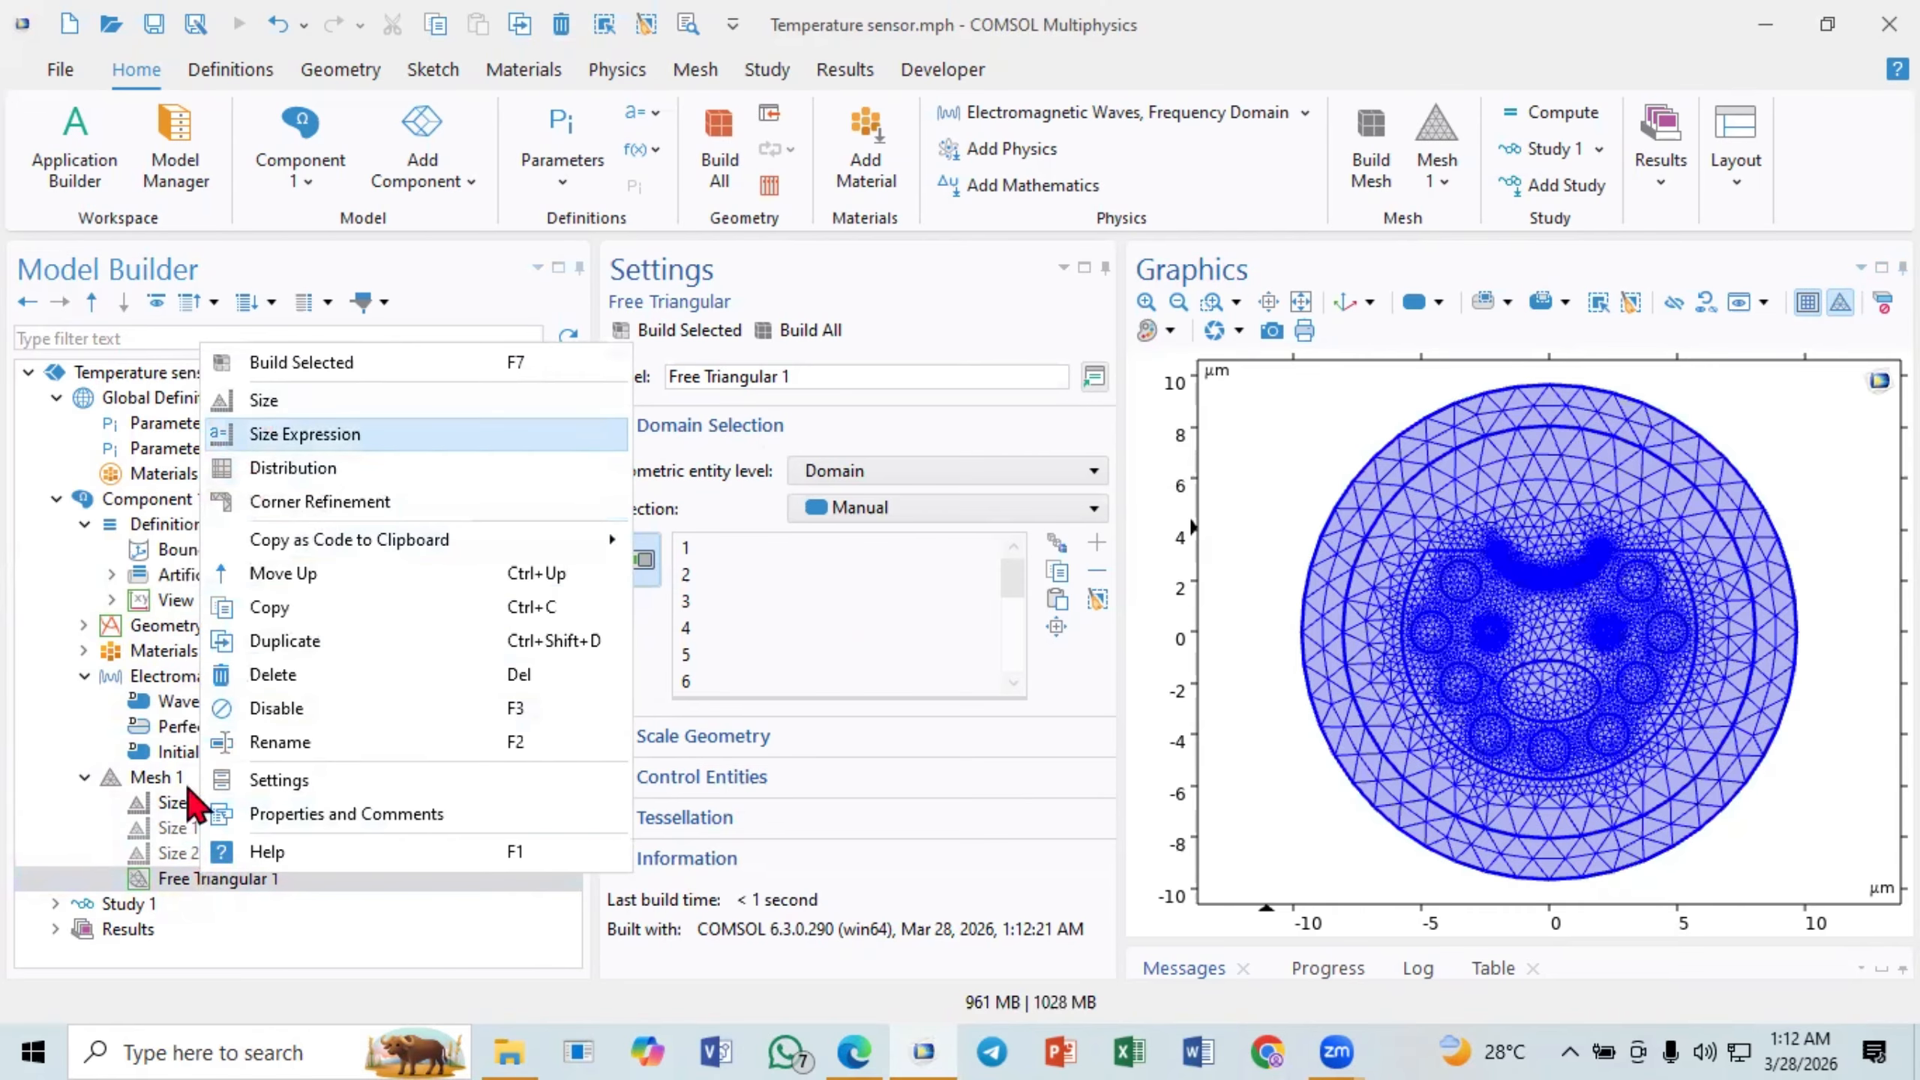
left_click(157, 885)
left_click(189, 882)
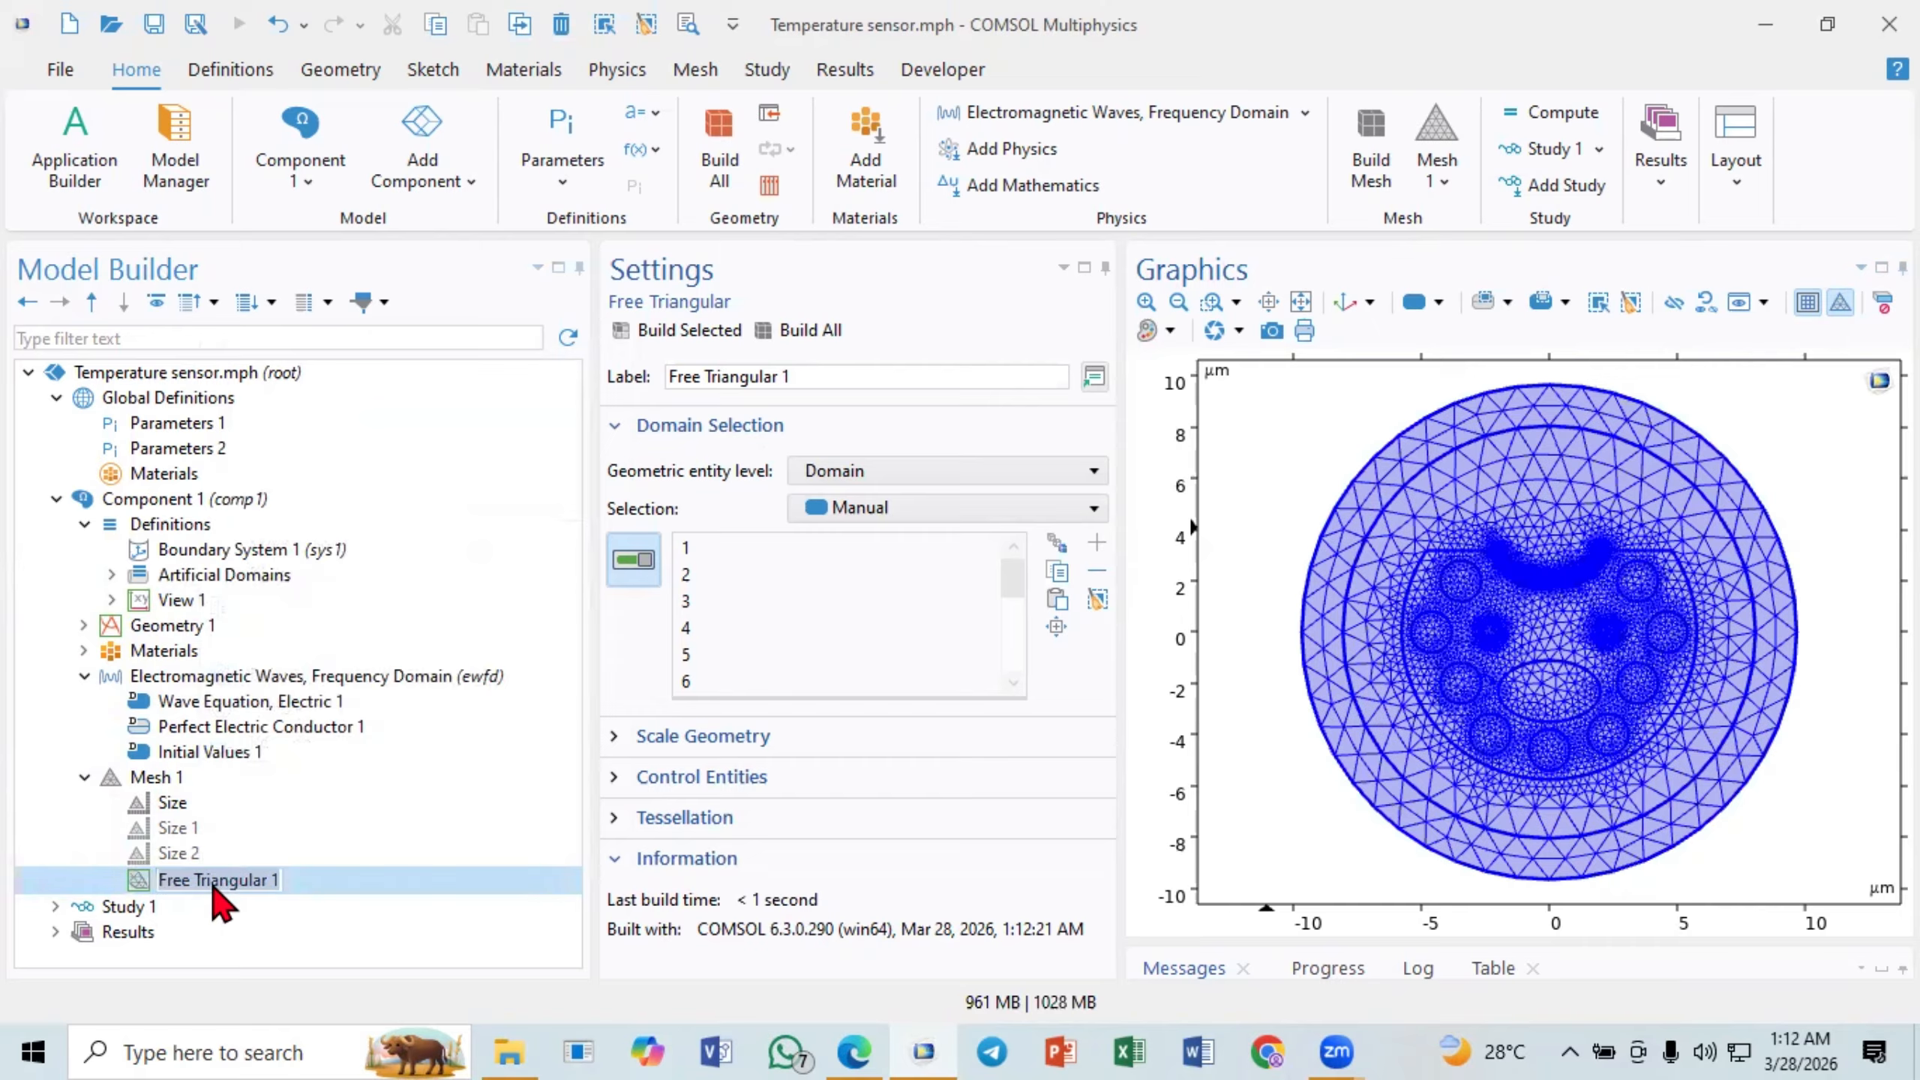
right_click(327, 882)
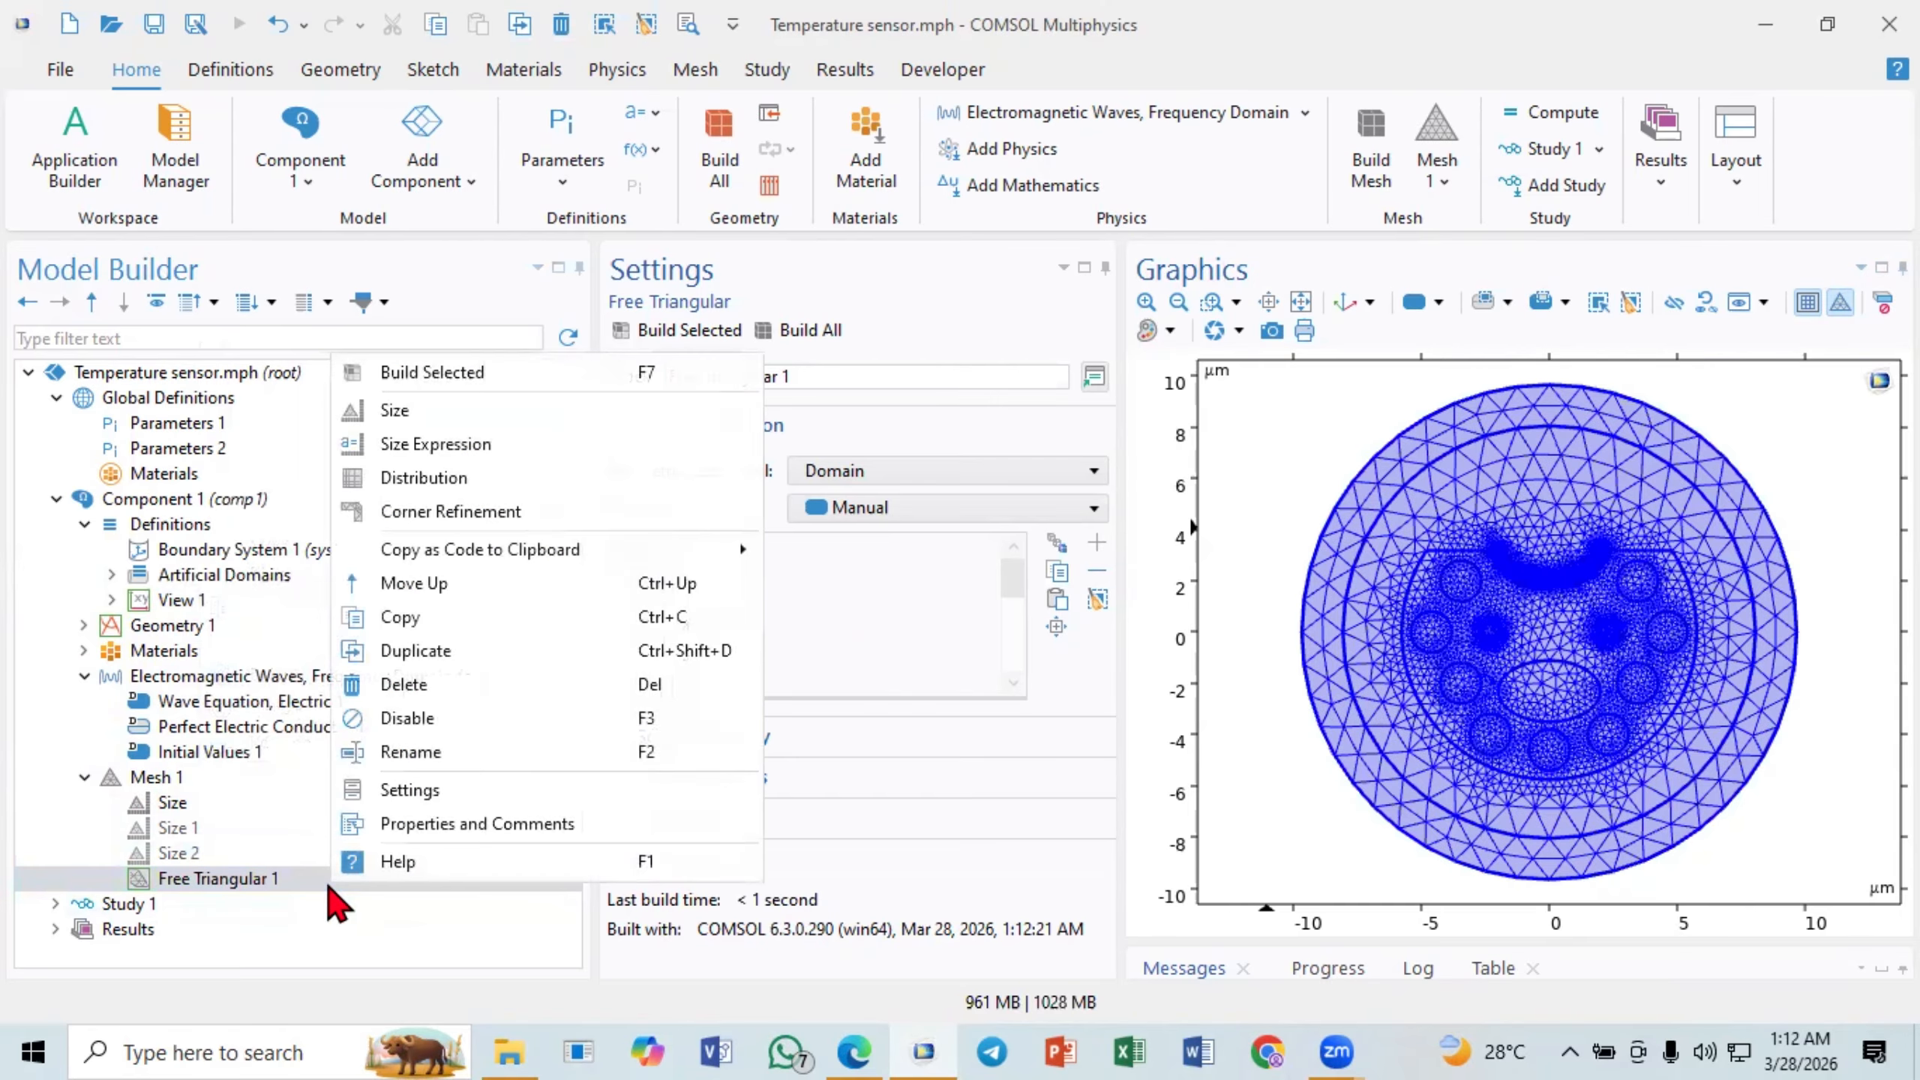
left_click(415, 412)
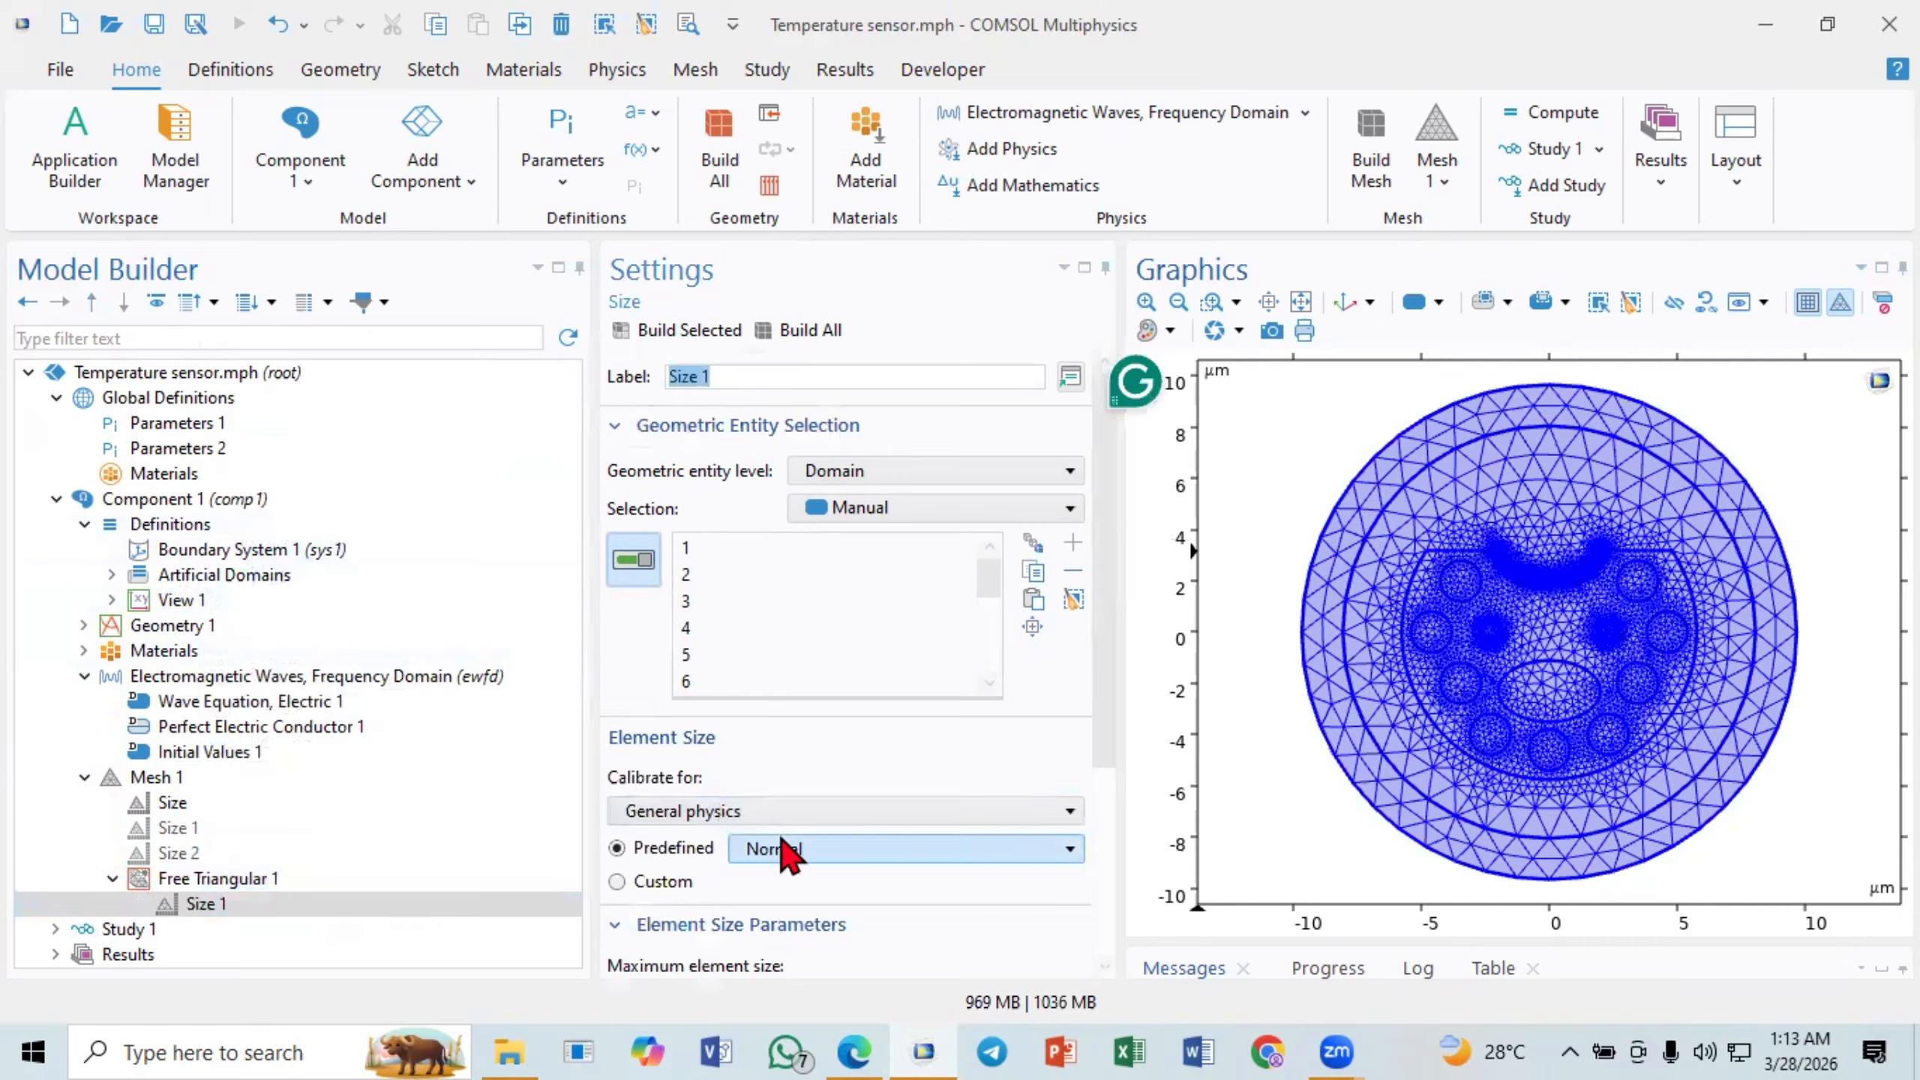
- Give the Size 1 attribute under Free Triangular 1 a custom maximum element size of l/5 and build the mesh
left_click(617, 882)
left_click_drag(1101, 720, 1093, 952)
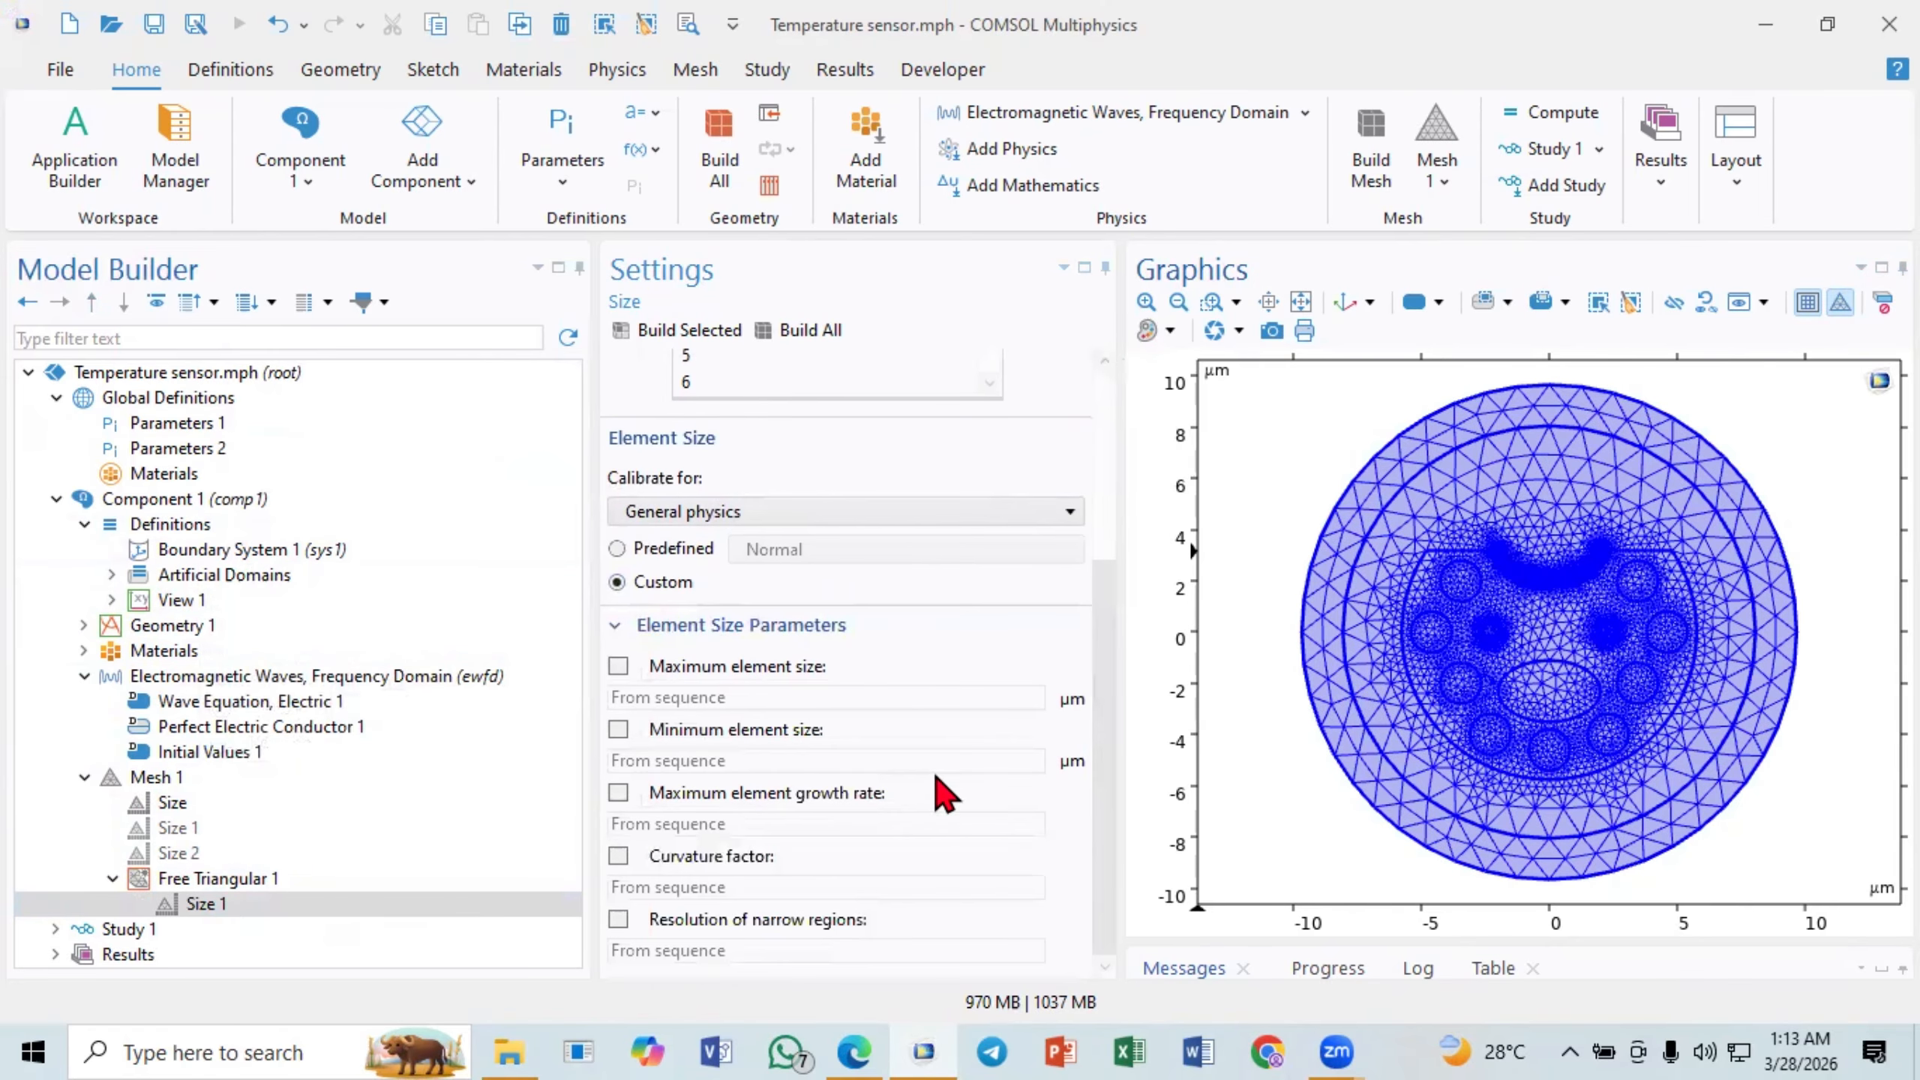
left_click(626, 669)
left_click(764, 694)
double_click(763, 694)
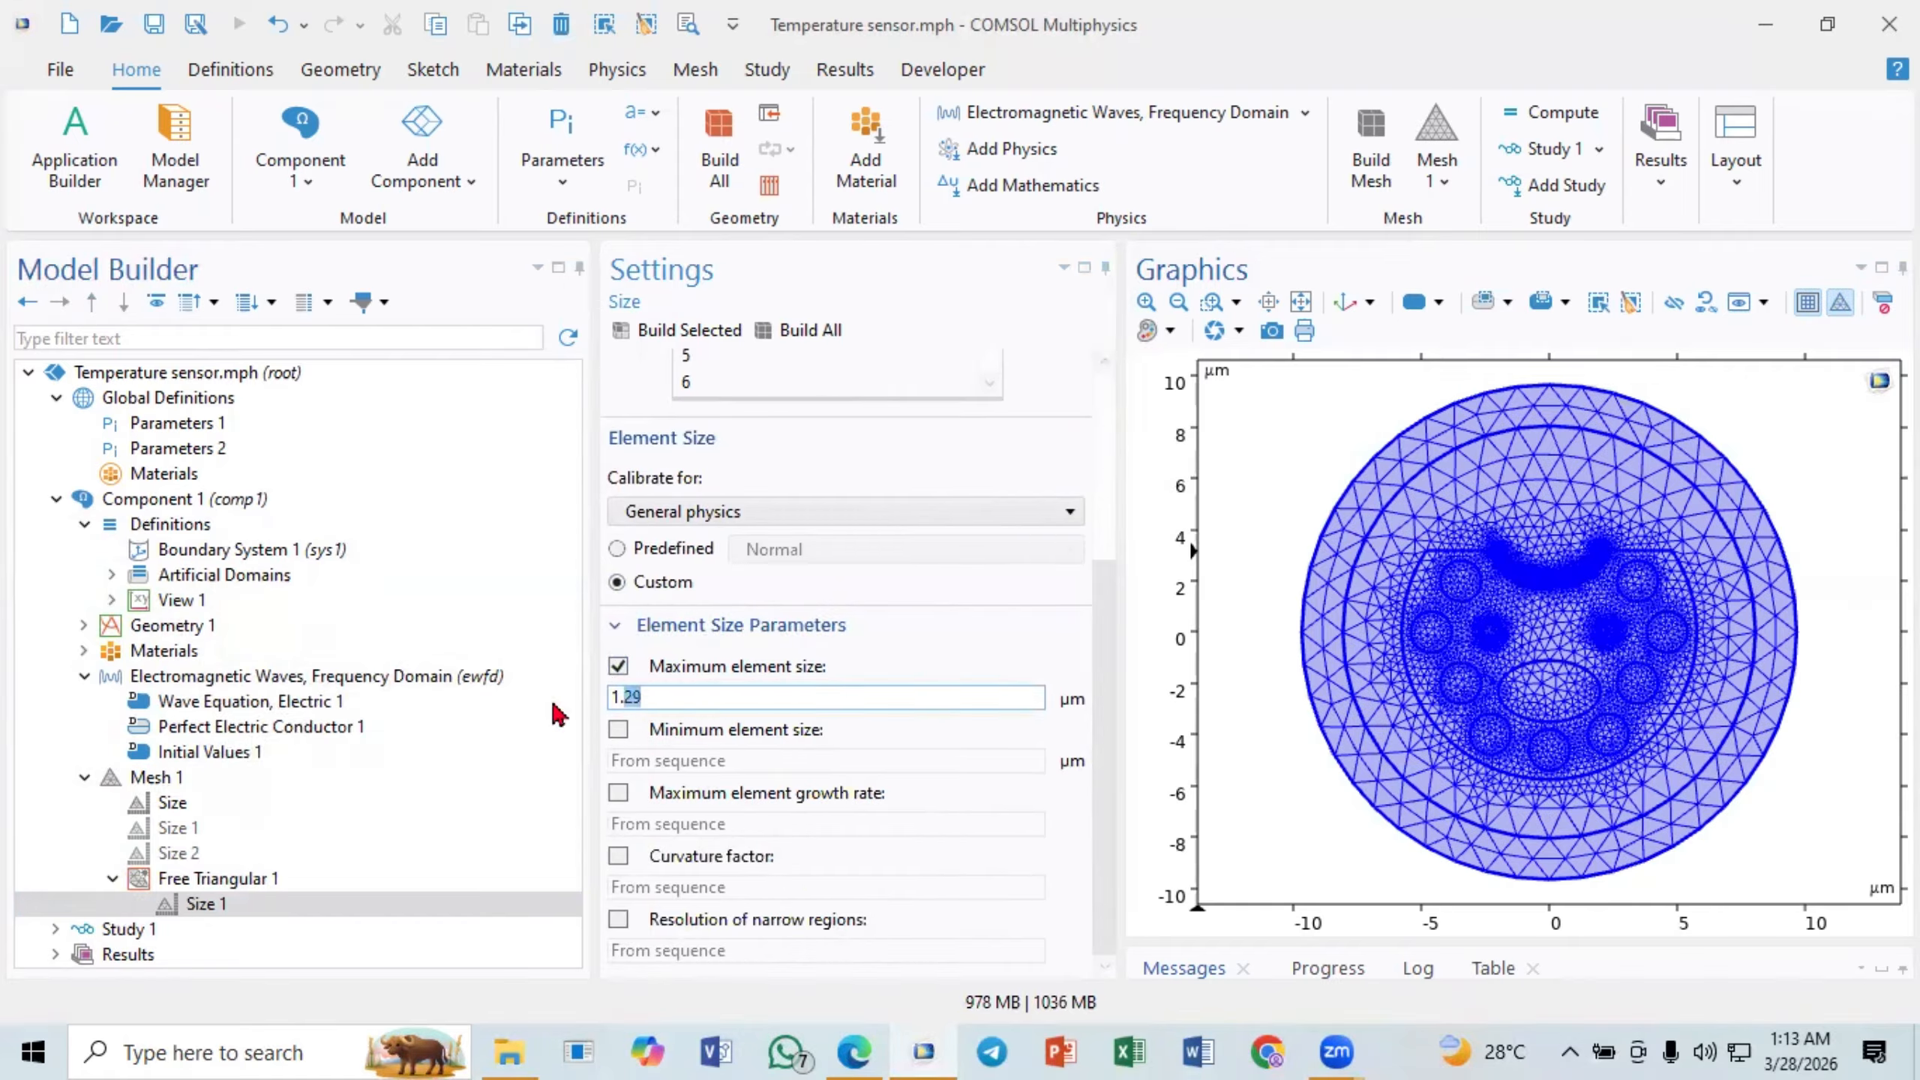
left_click_drag(554, 704, 554, 705)
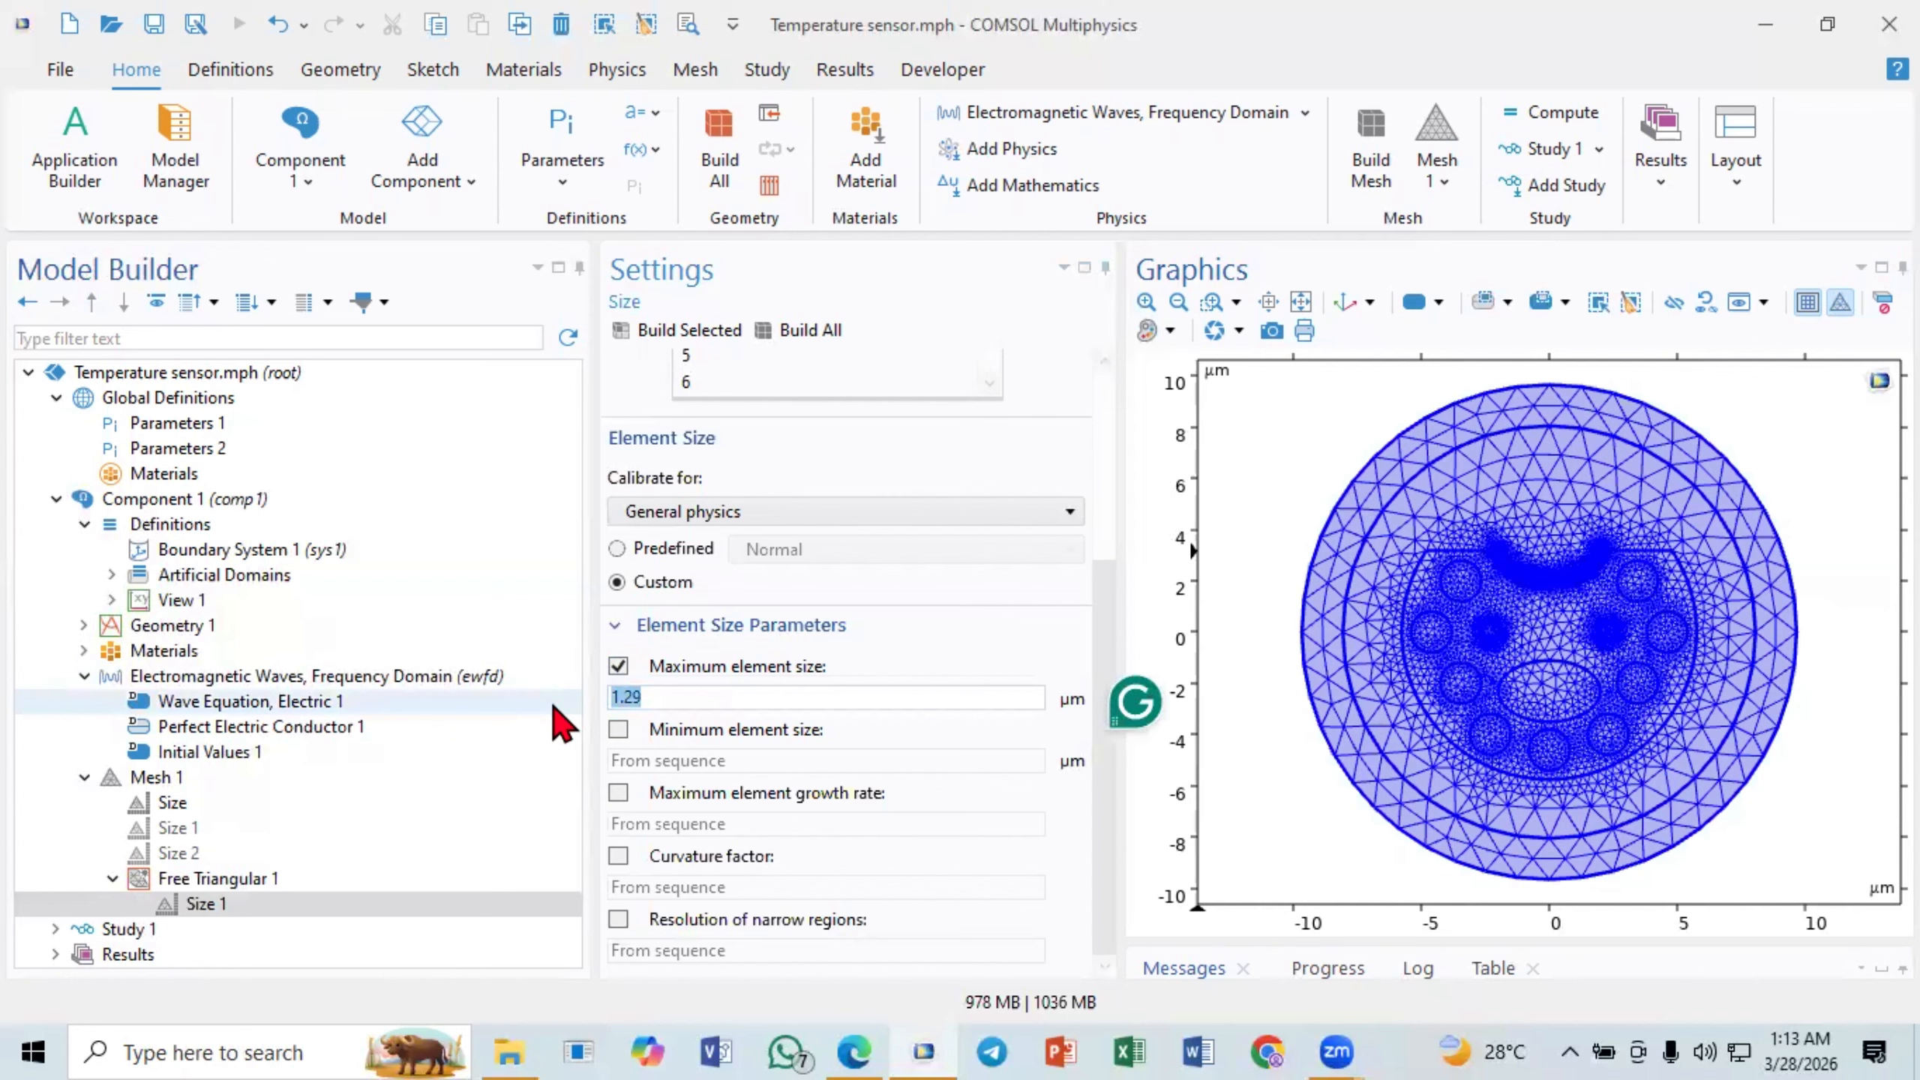
key("BackSpace")
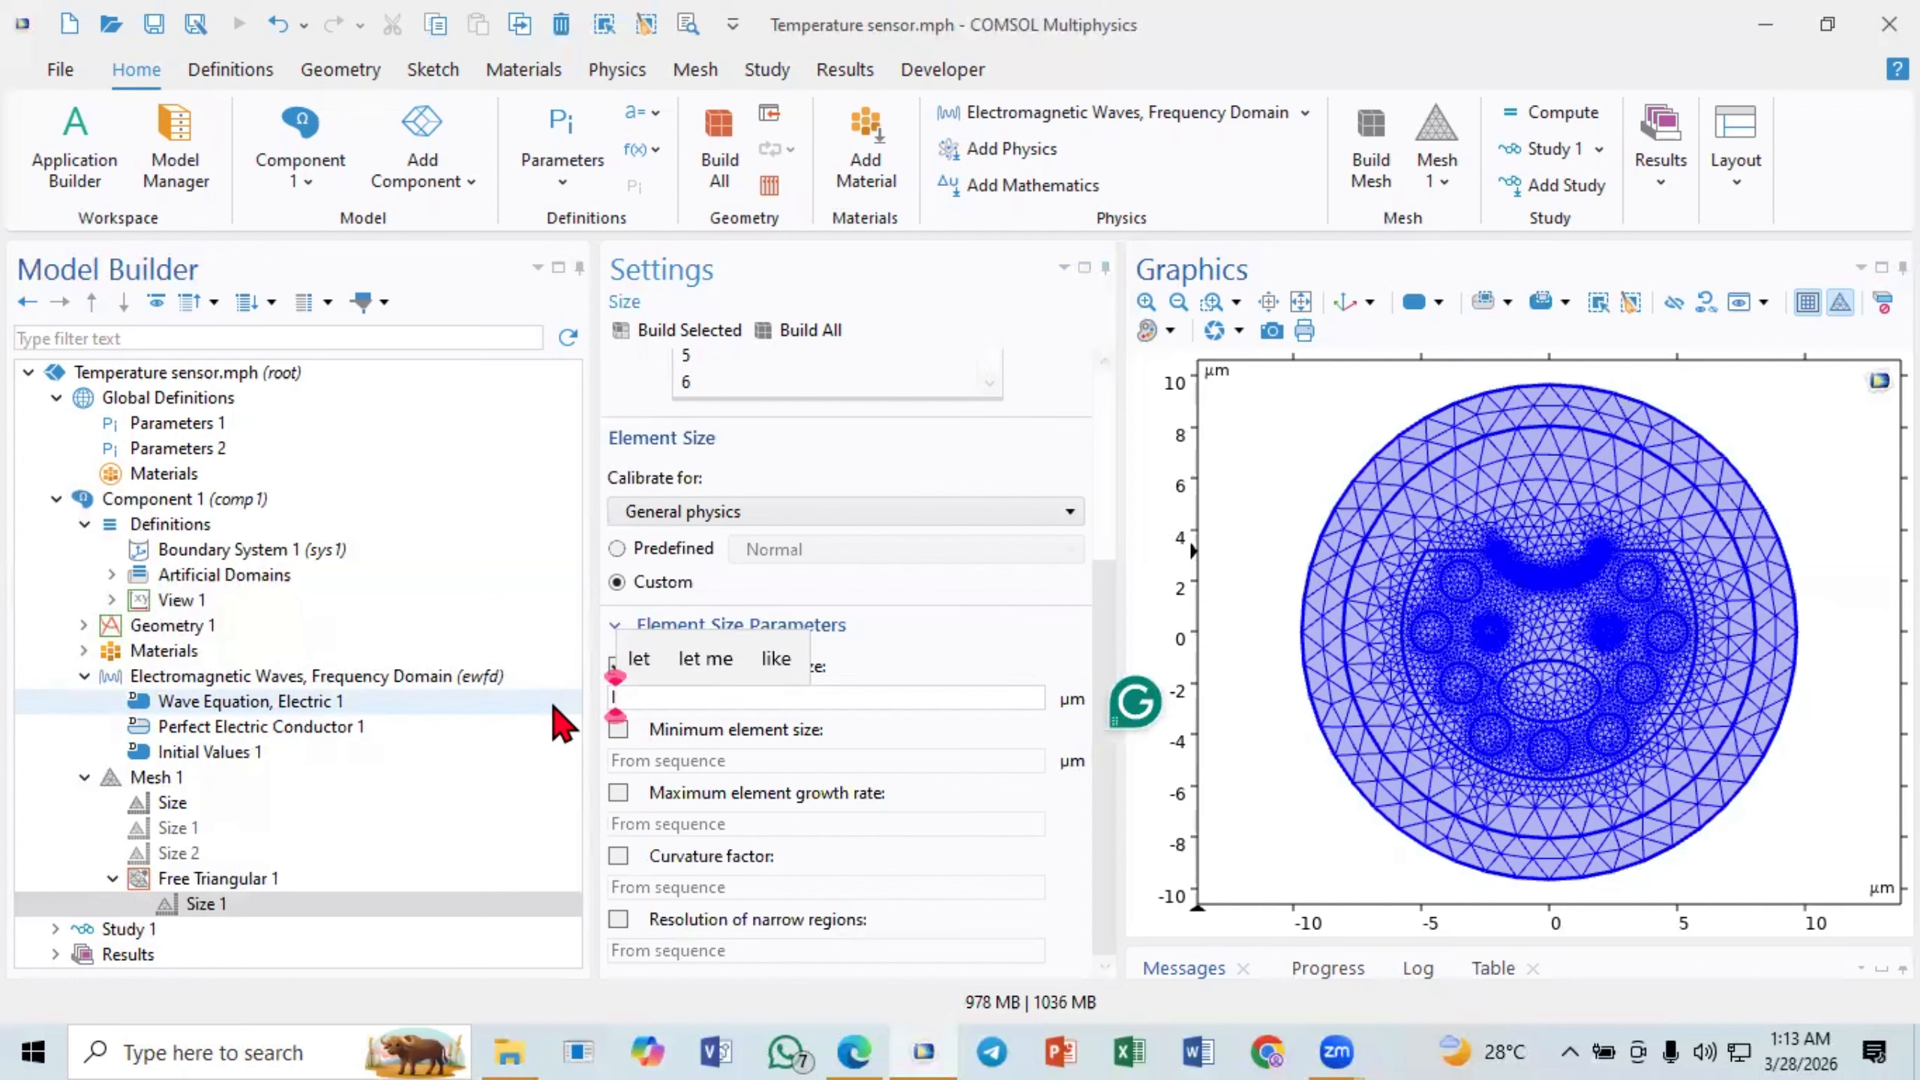
type("l/")
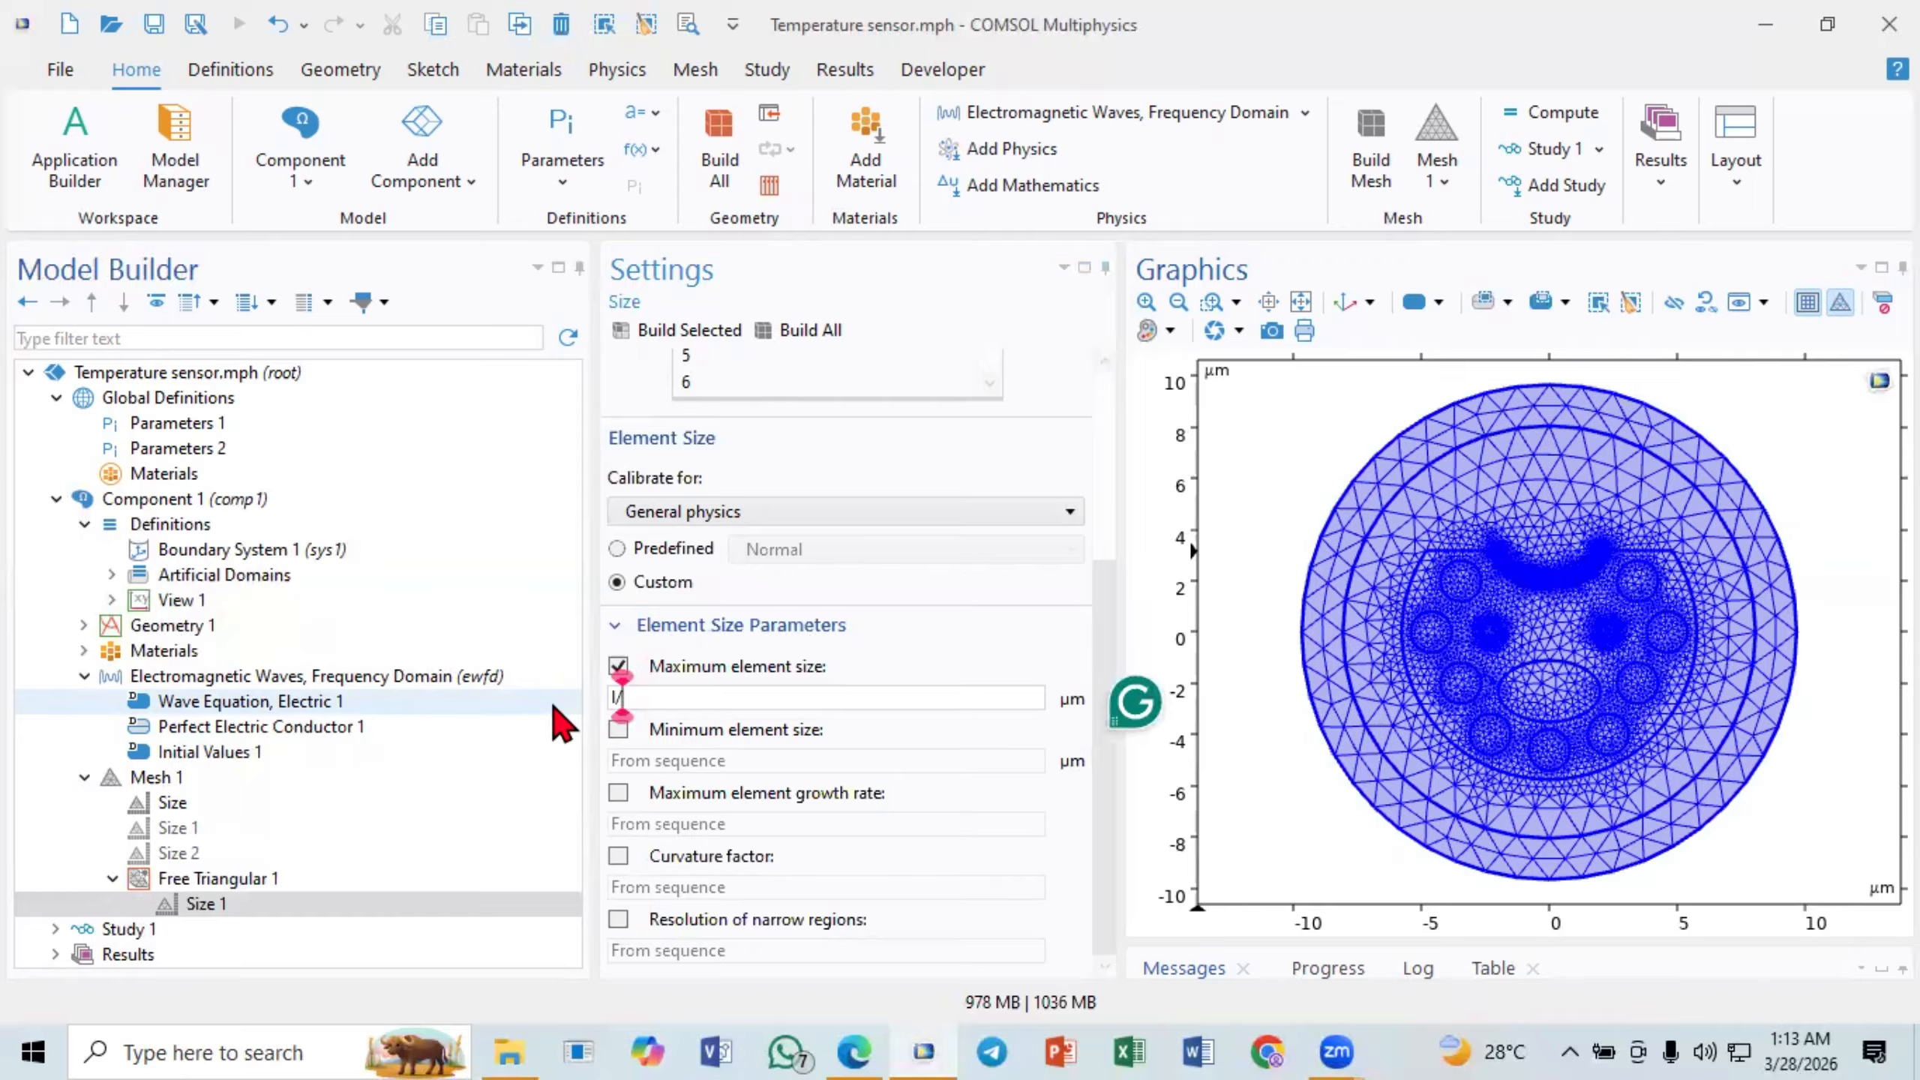
type("5")
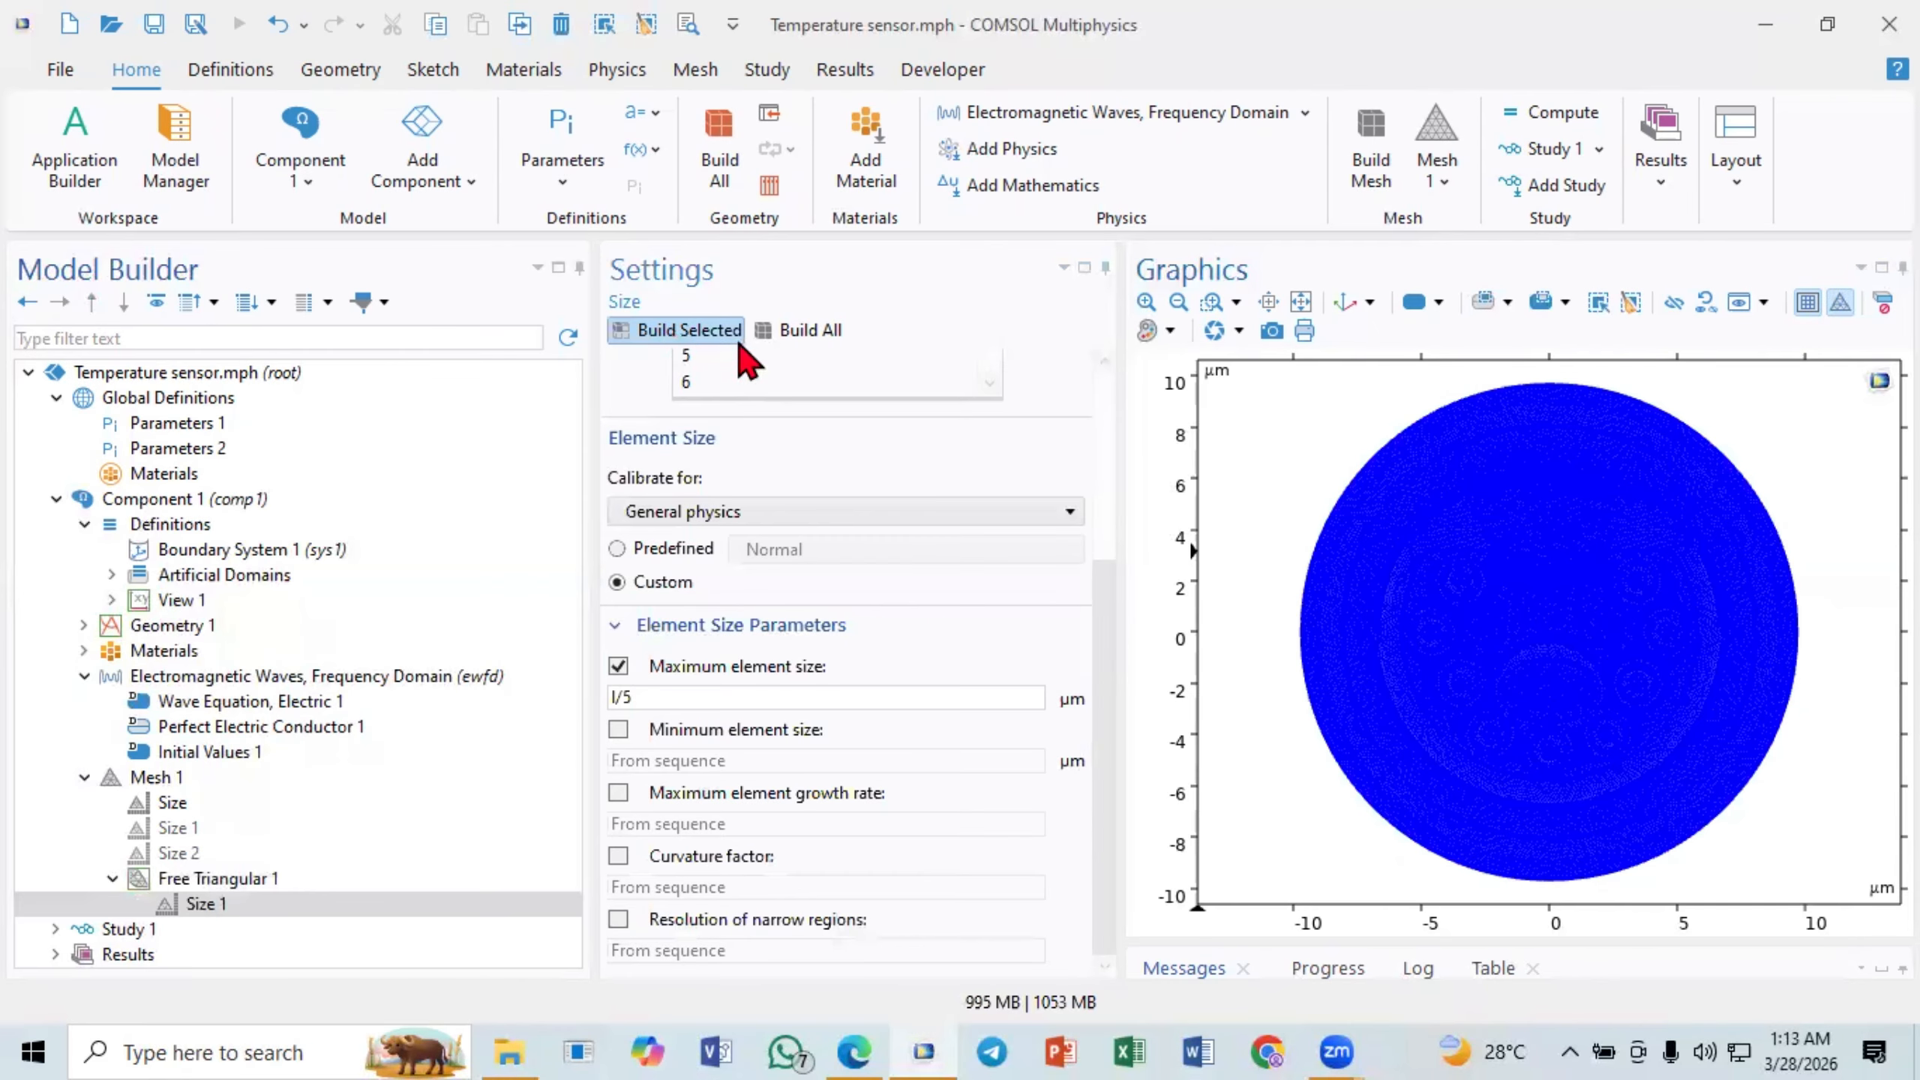
- Inspect the mesh elements around the flat edge's corner and the nearby air holes, returning to the full view
left_click(1215, 304)
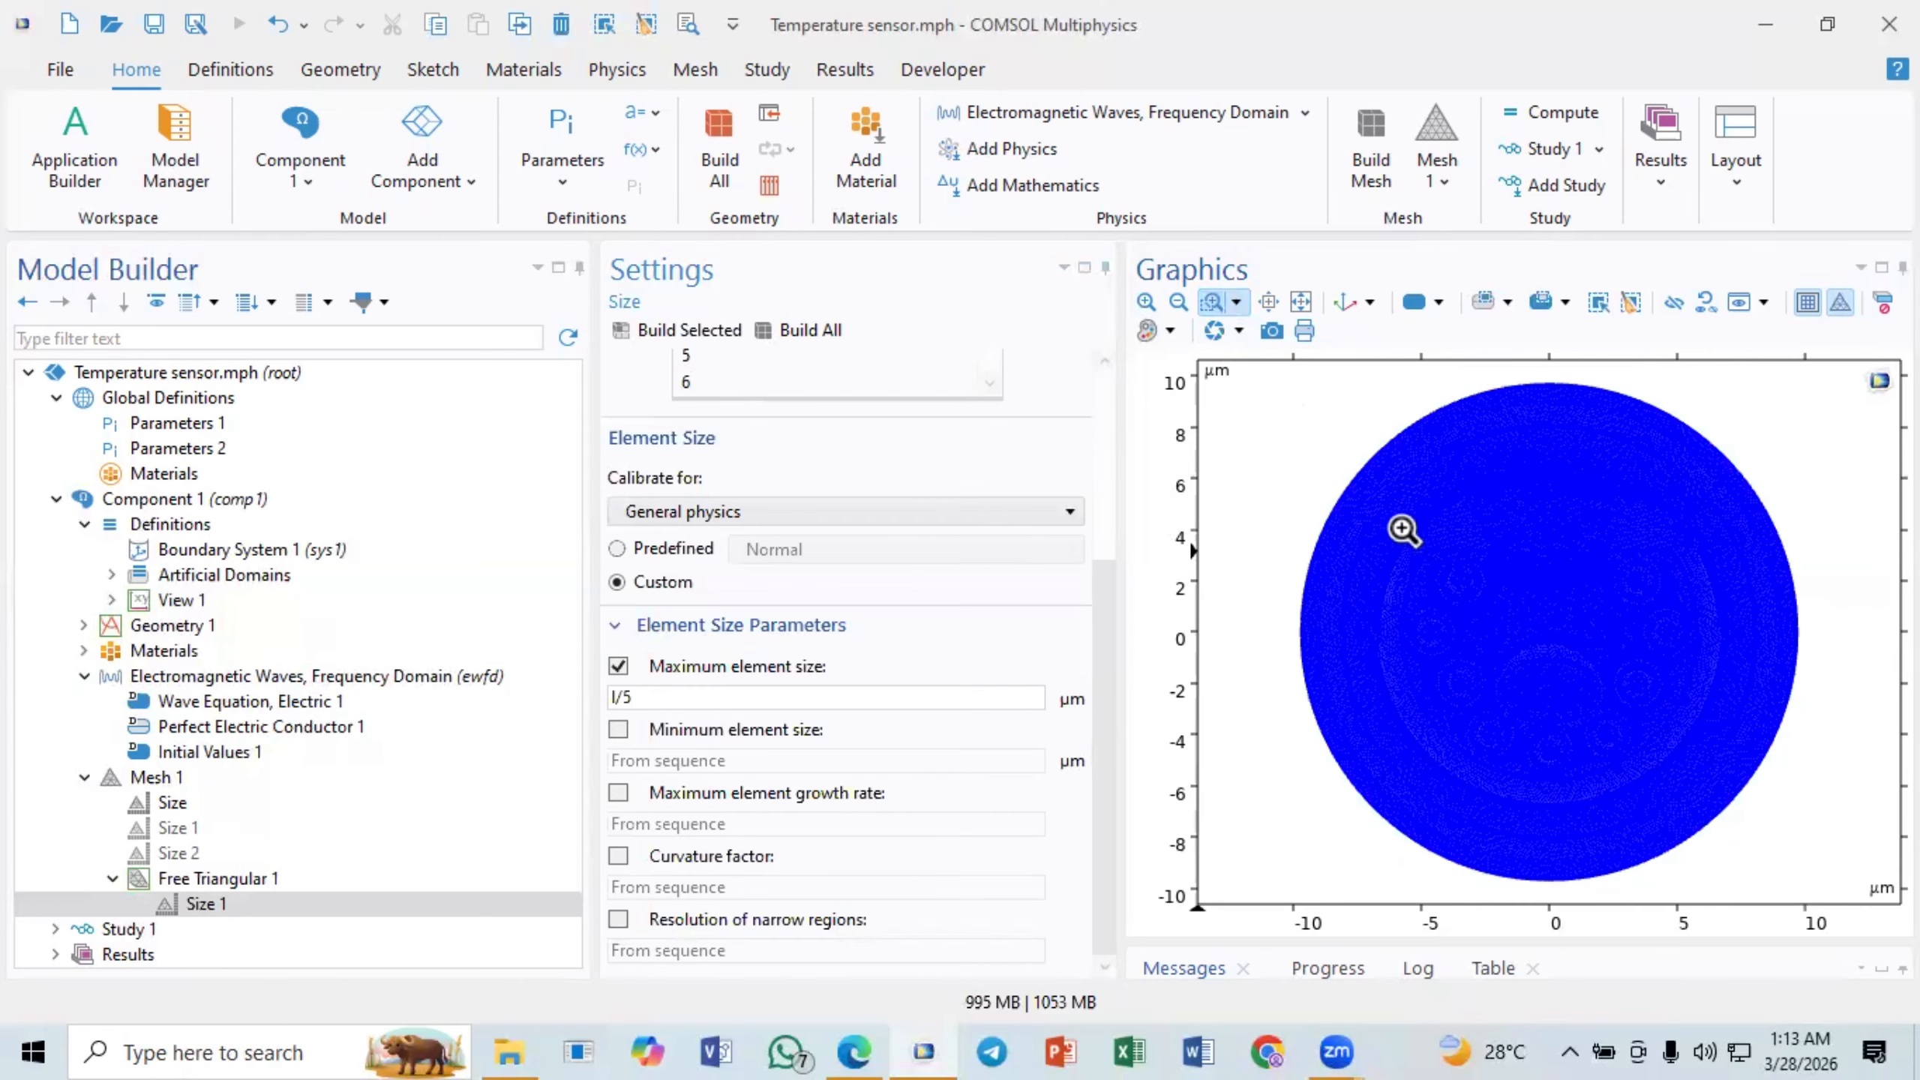
left_click_drag(1404, 530, 1461, 576)
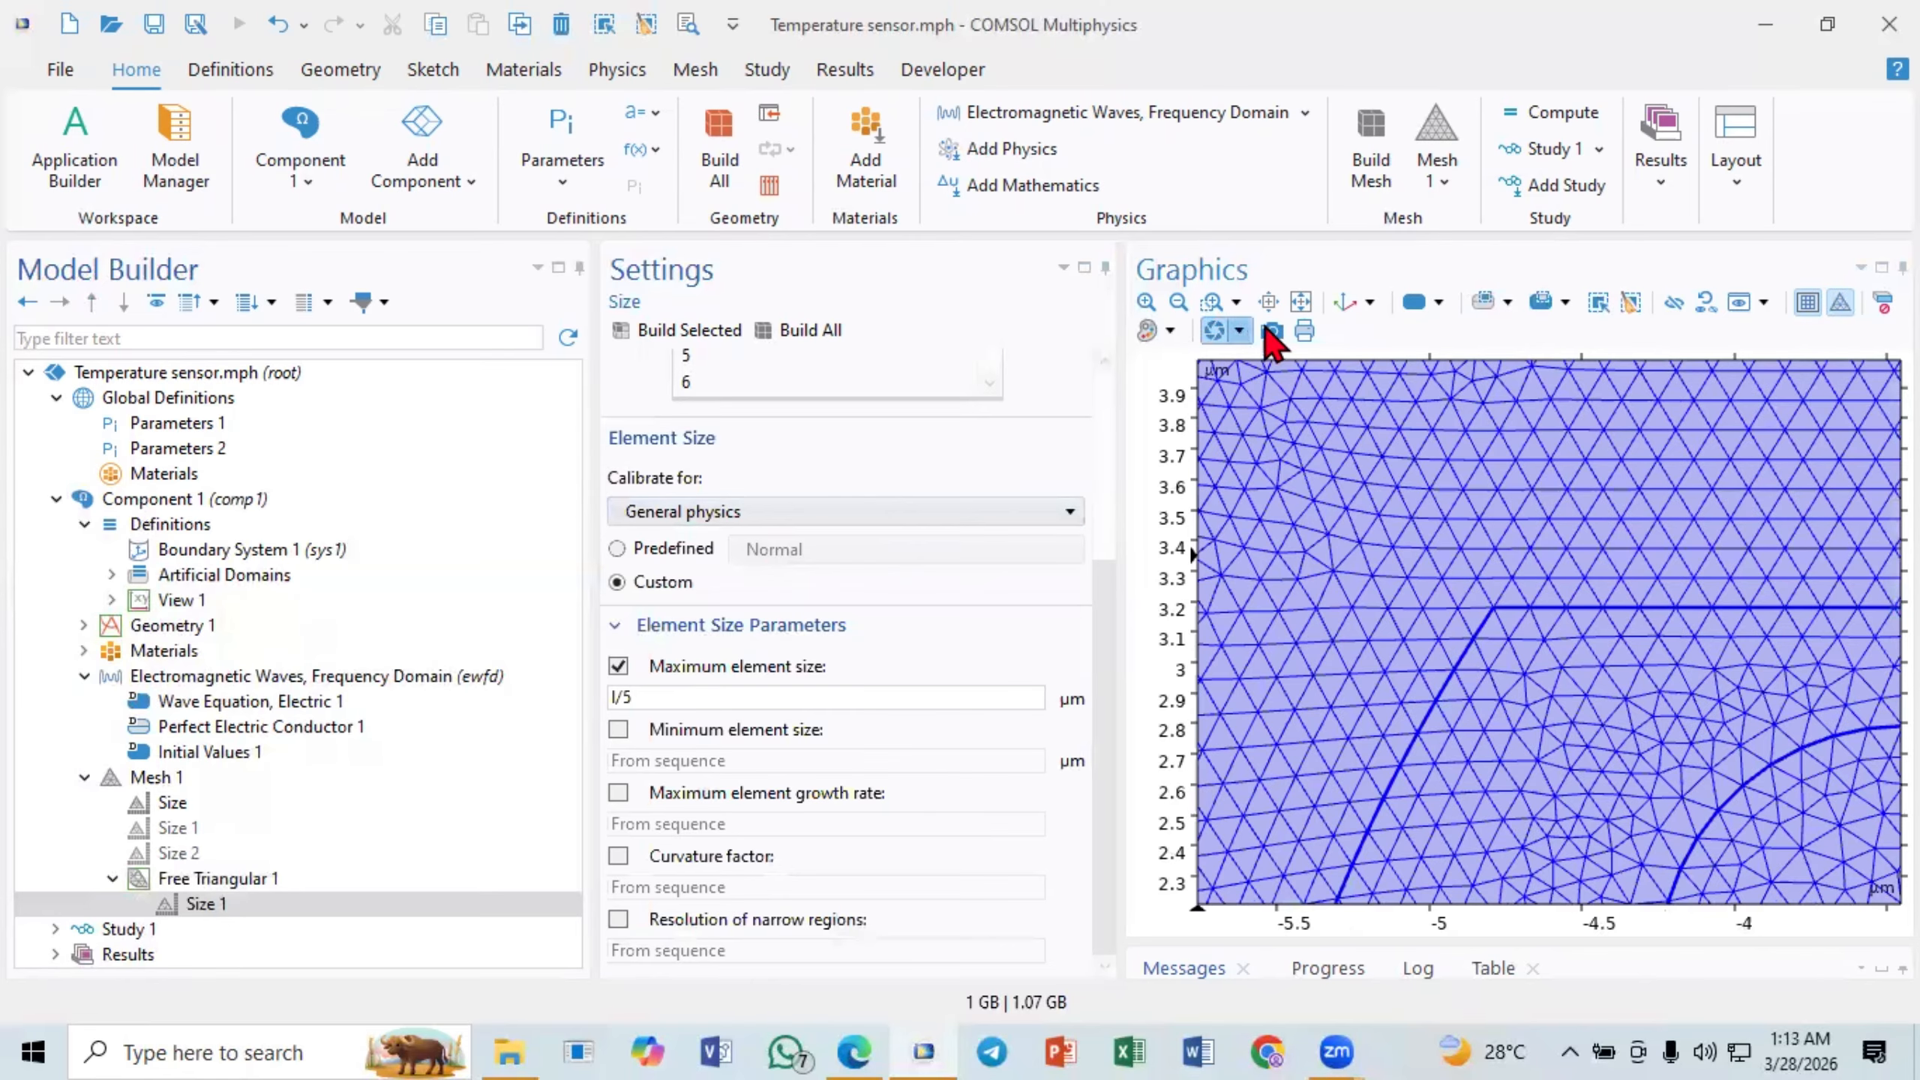
left_click(1299, 303)
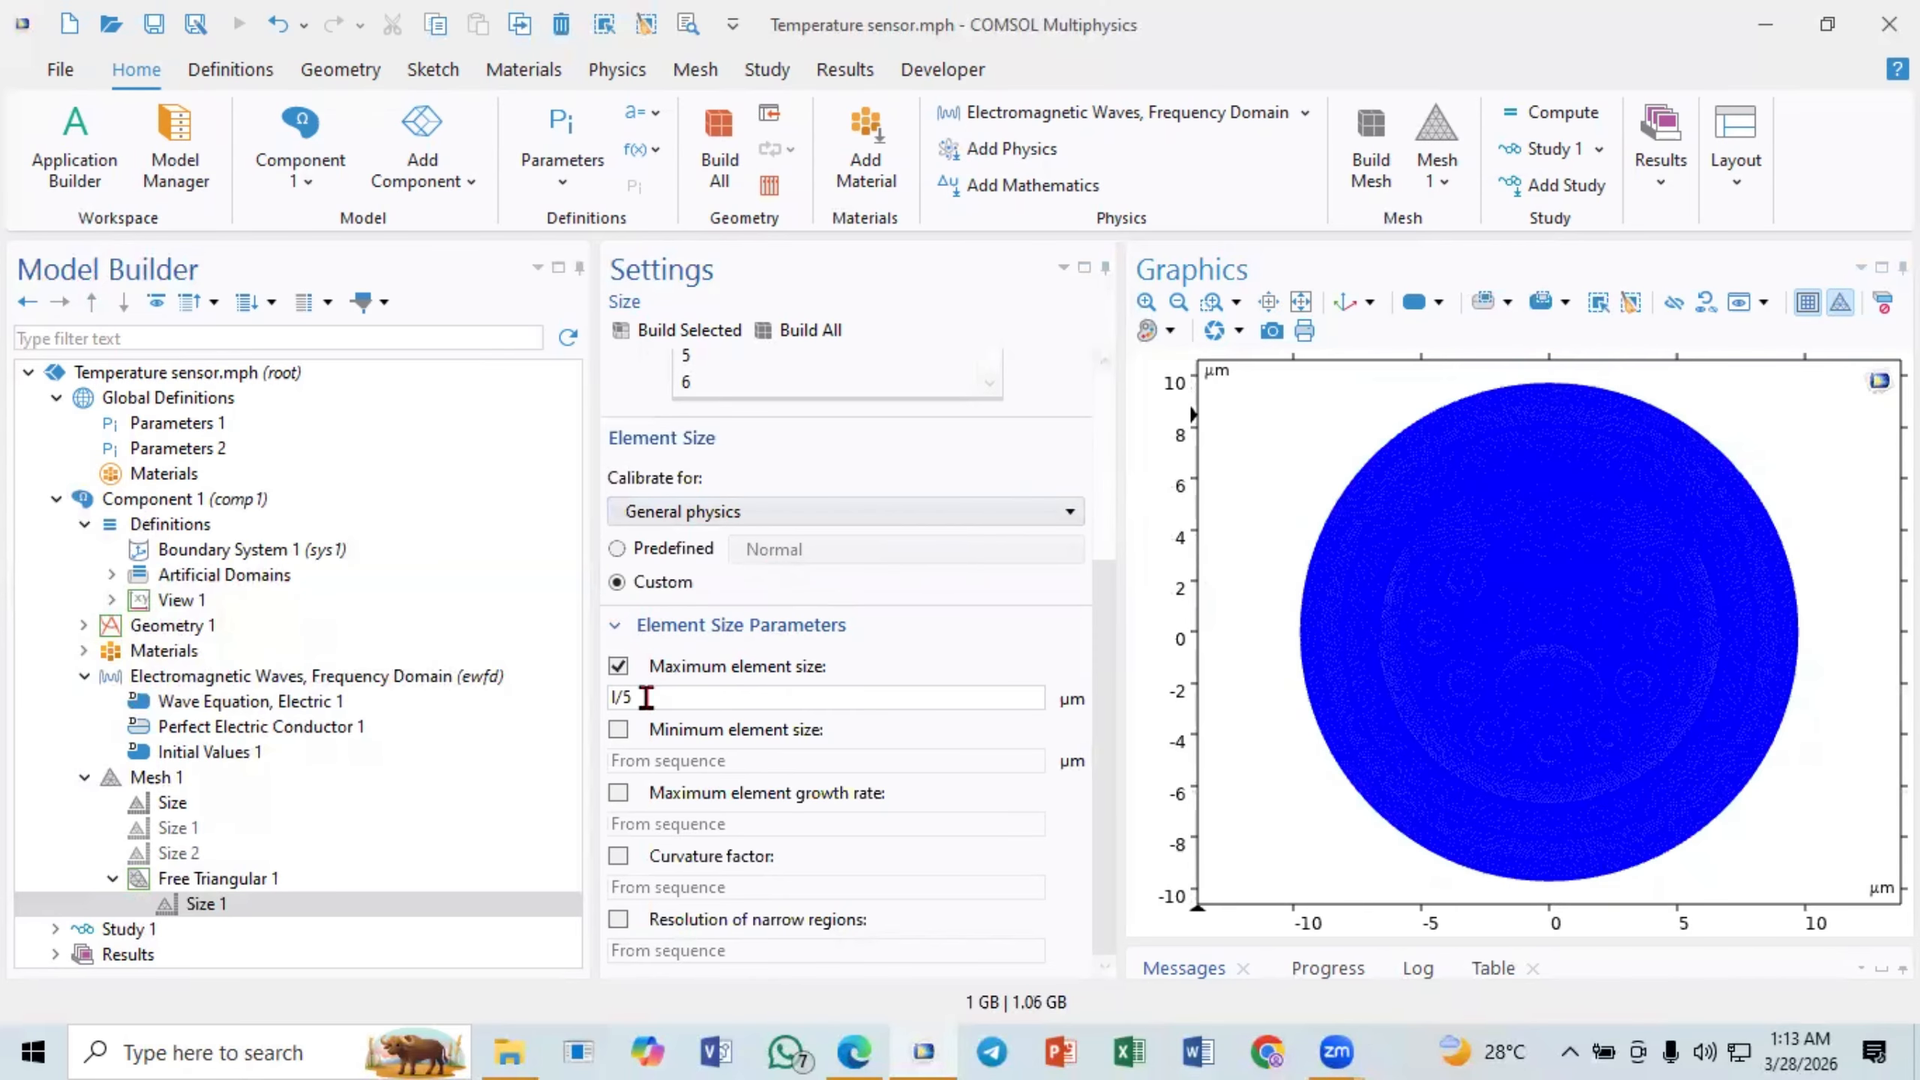
left_click(1212, 301)
left_click_drag(1453, 579, 1458, 589)
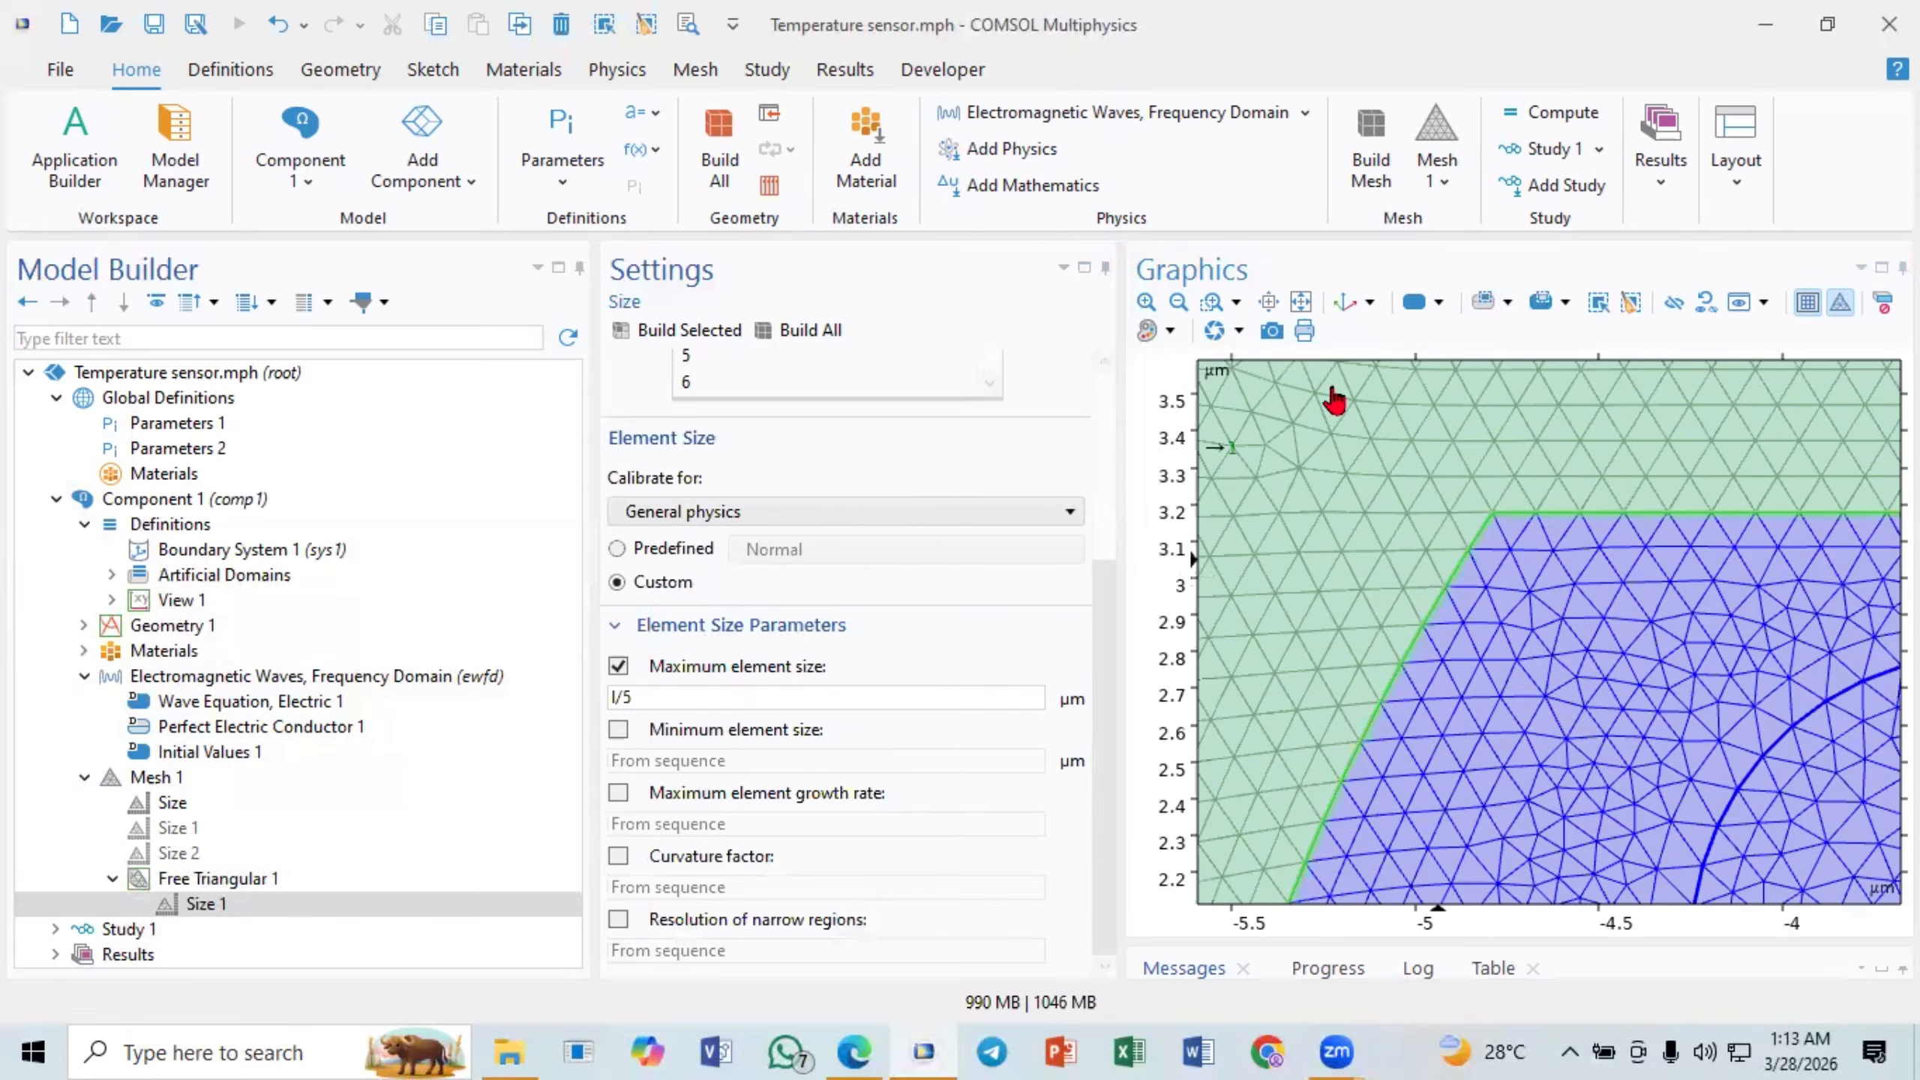
left_click(1302, 304)
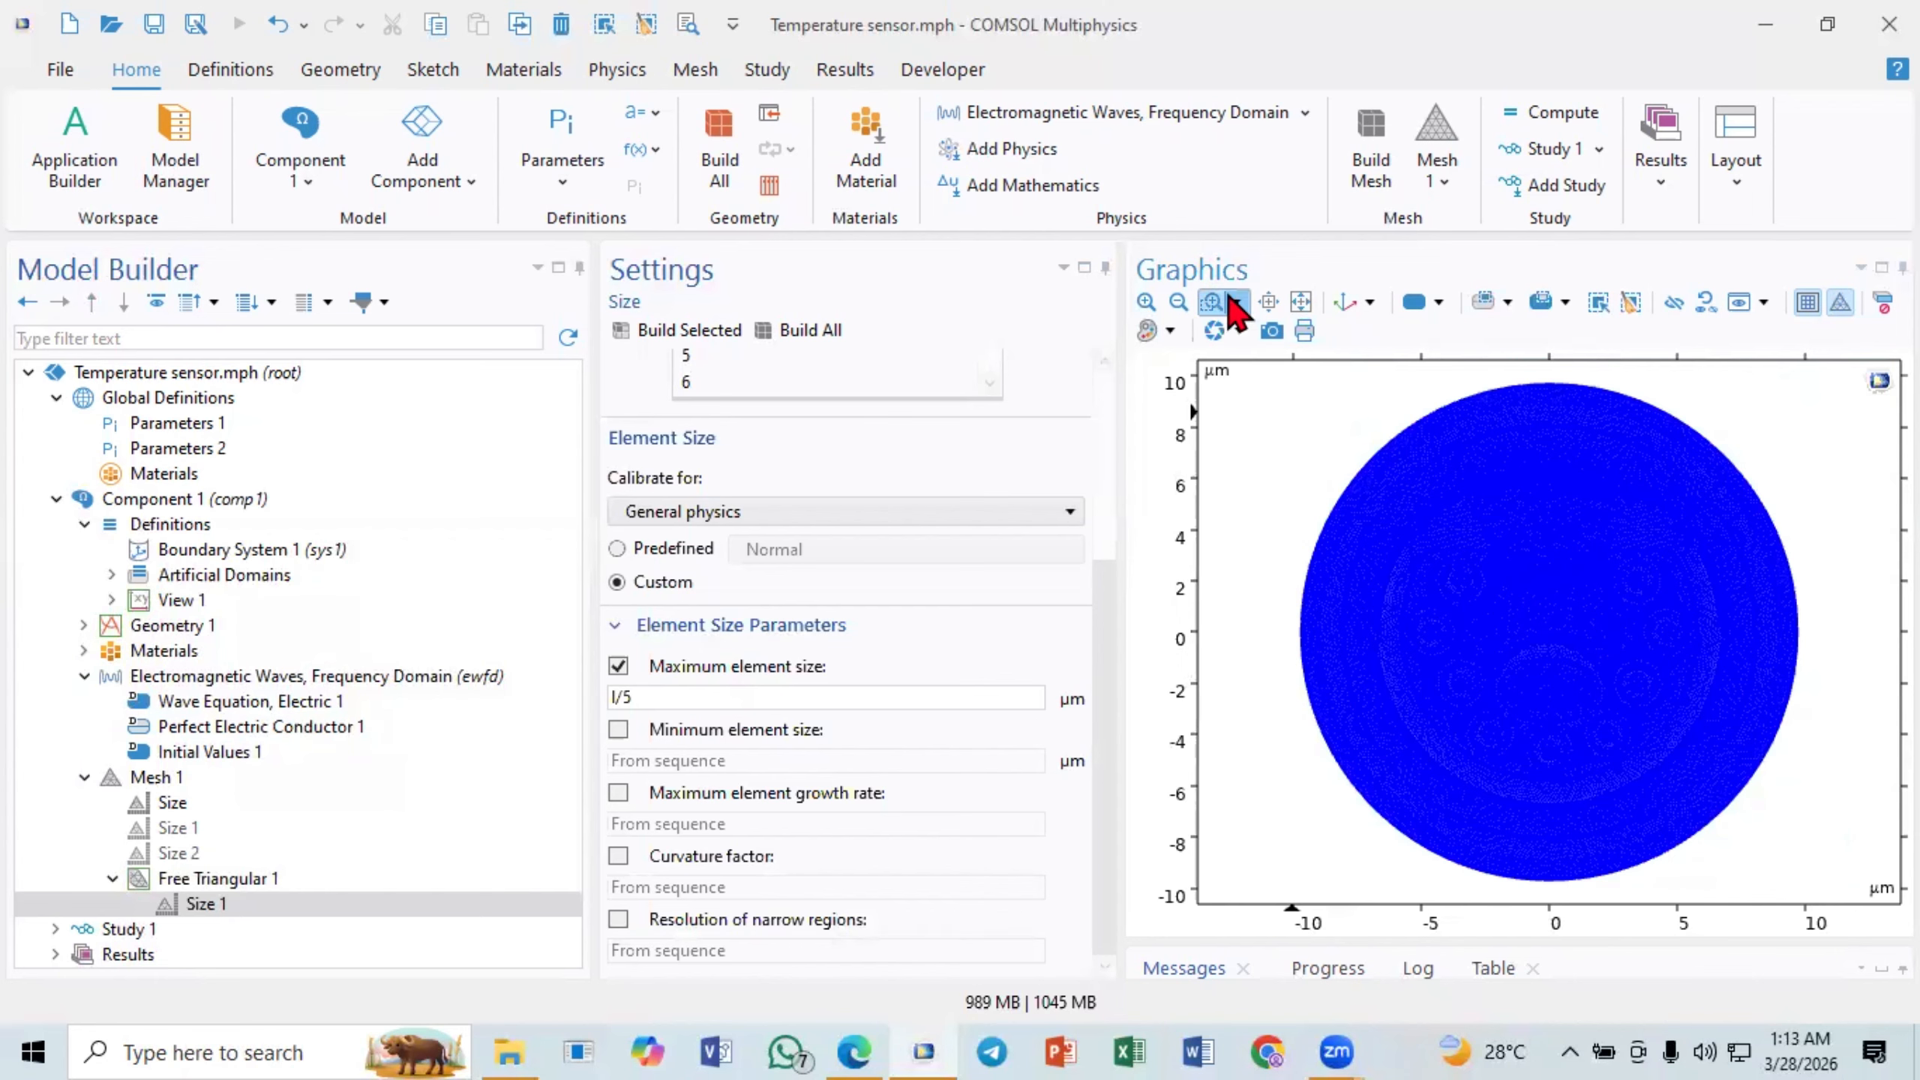
left_click(1212, 302)
left_click_drag(1399, 554, 1507, 639)
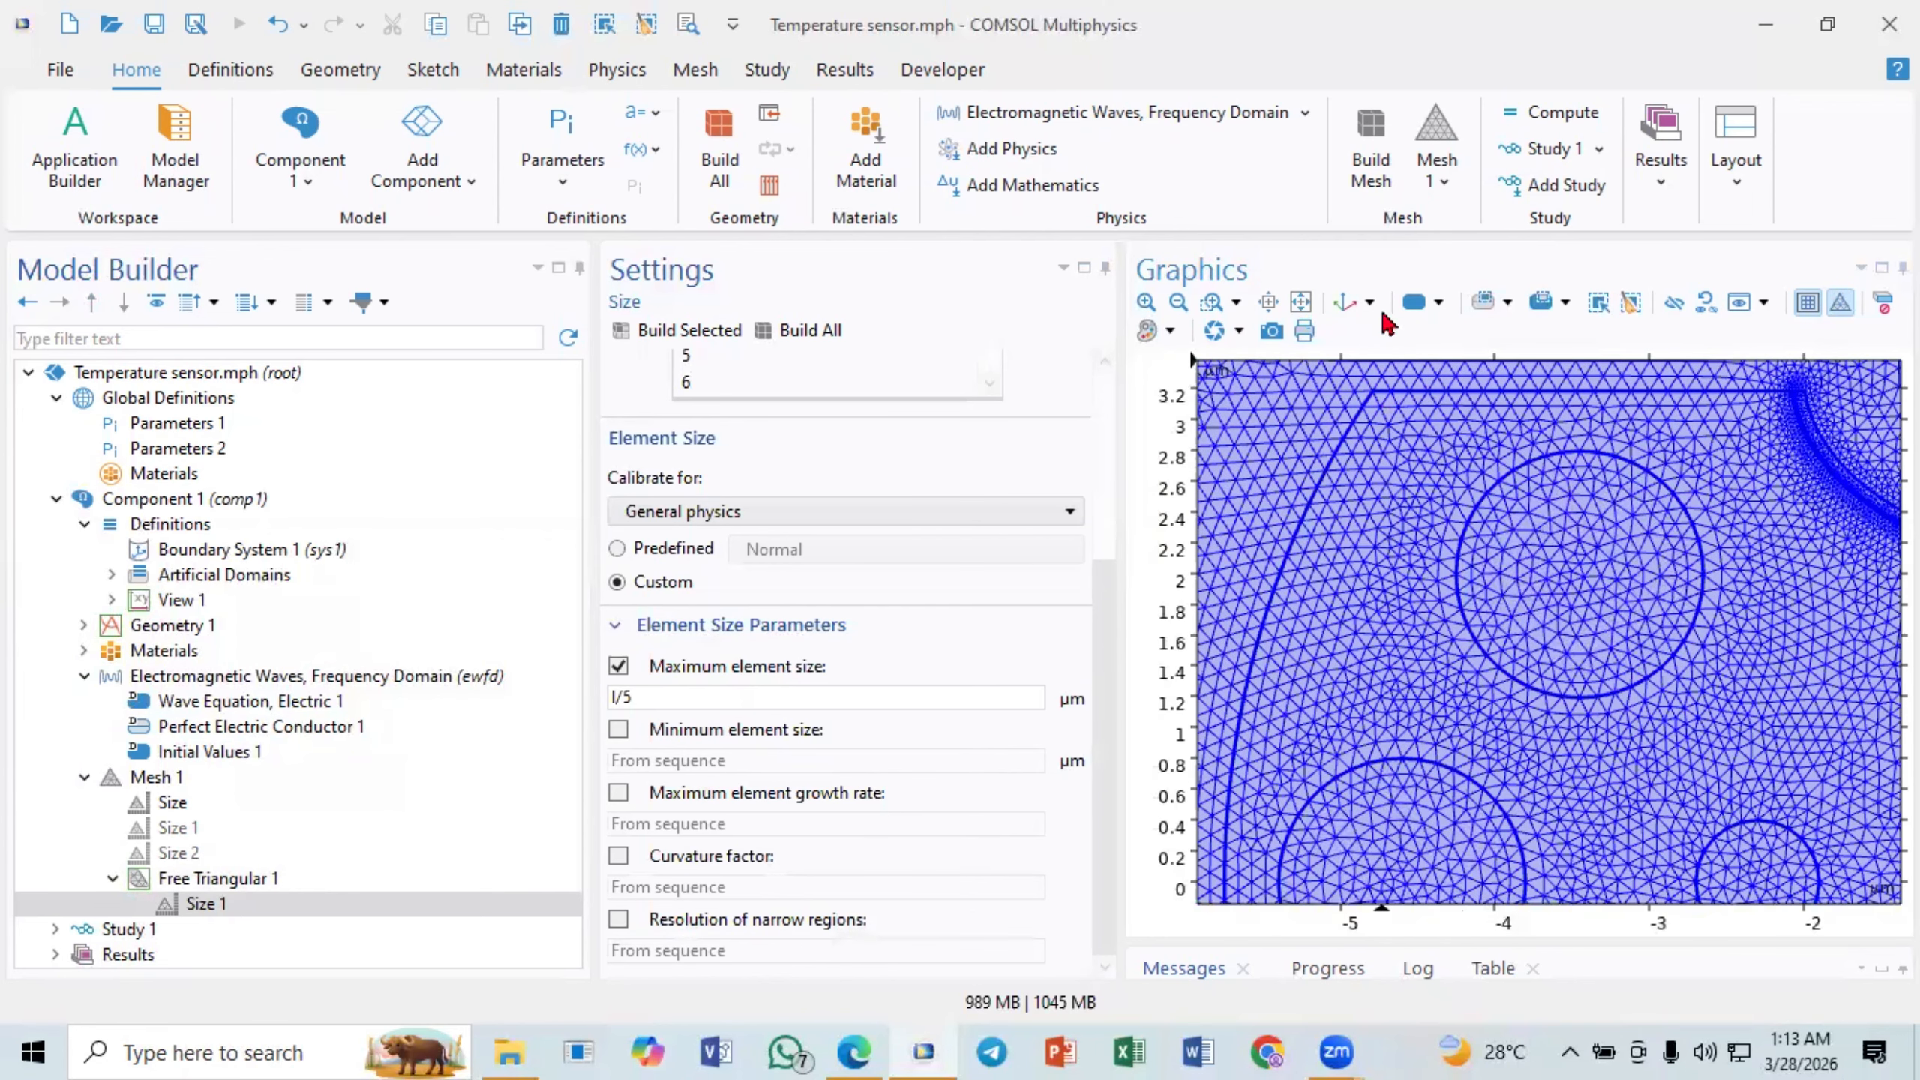
left_click(1302, 302)
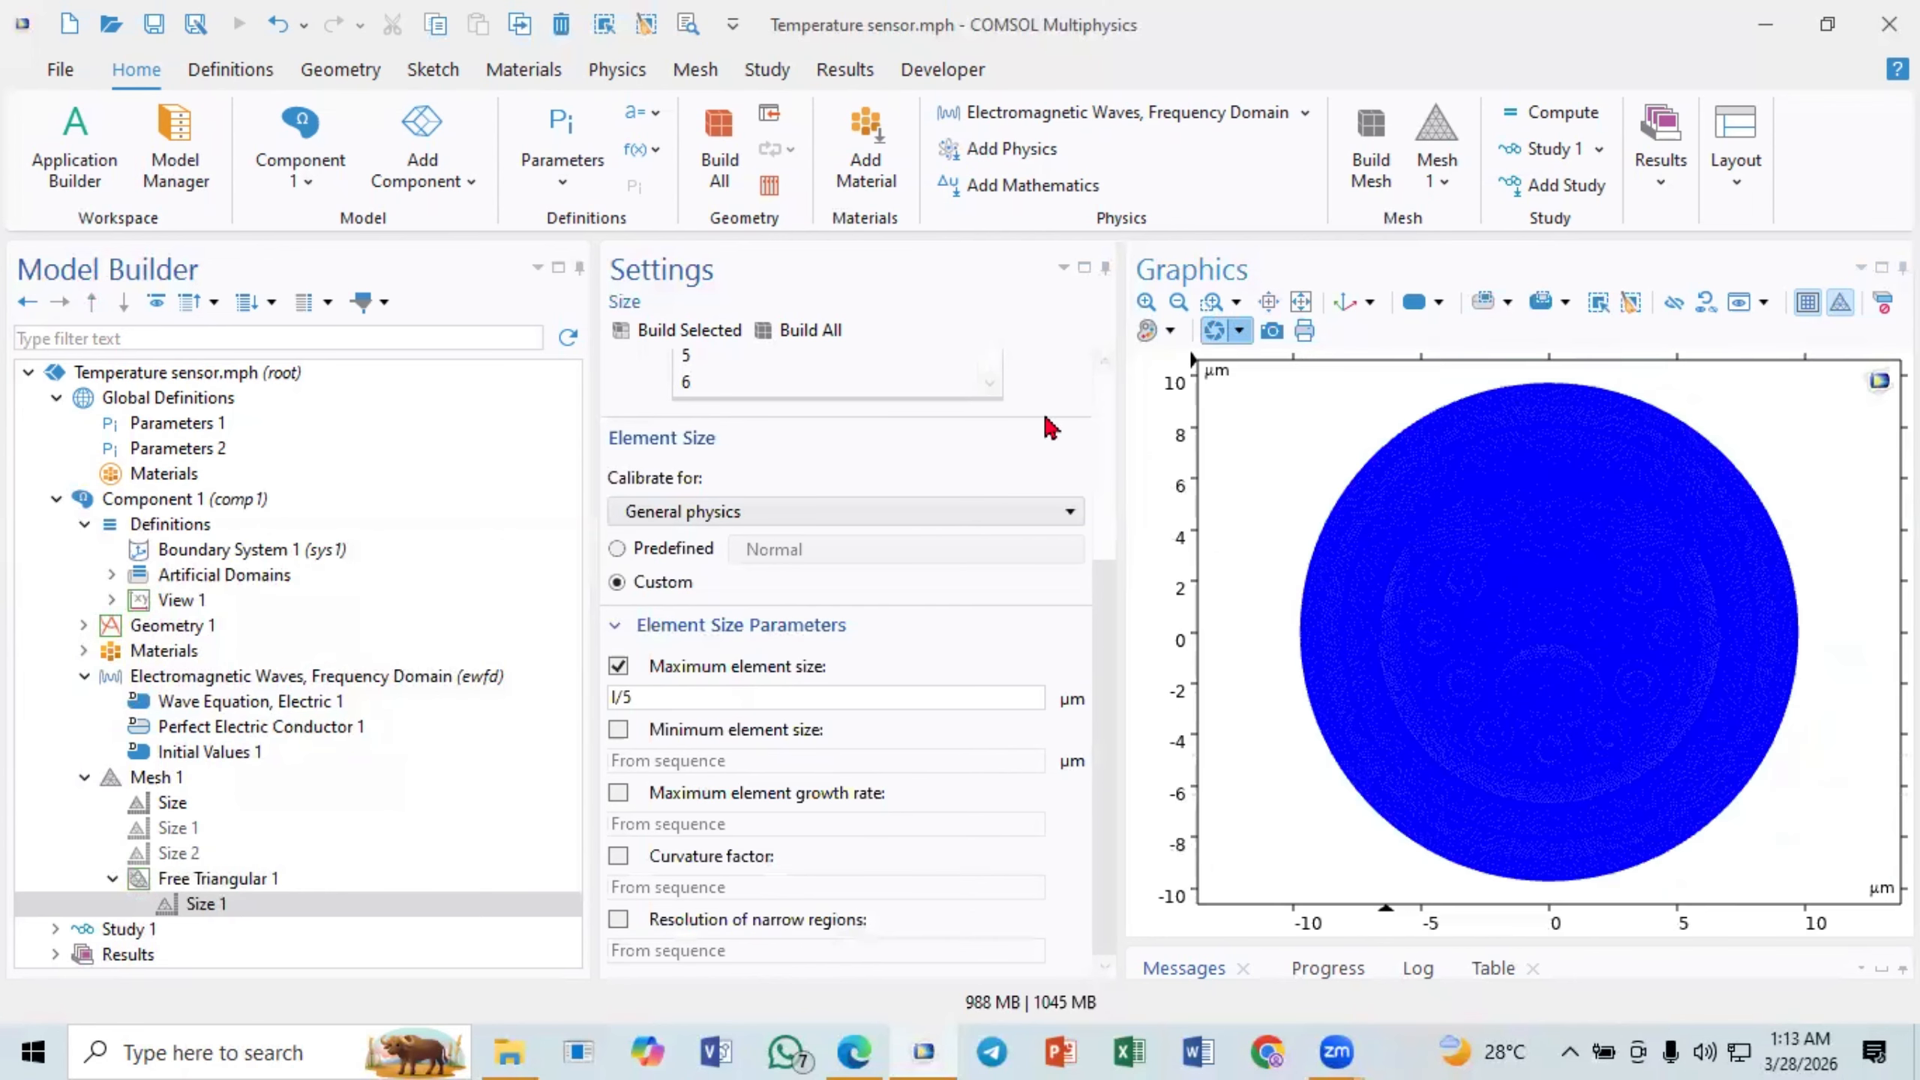
- Disable the Size 1 attribute under Free Triangular 1 and rebuild the whole mesh
right_click(186, 904)
left_click(237, 748)
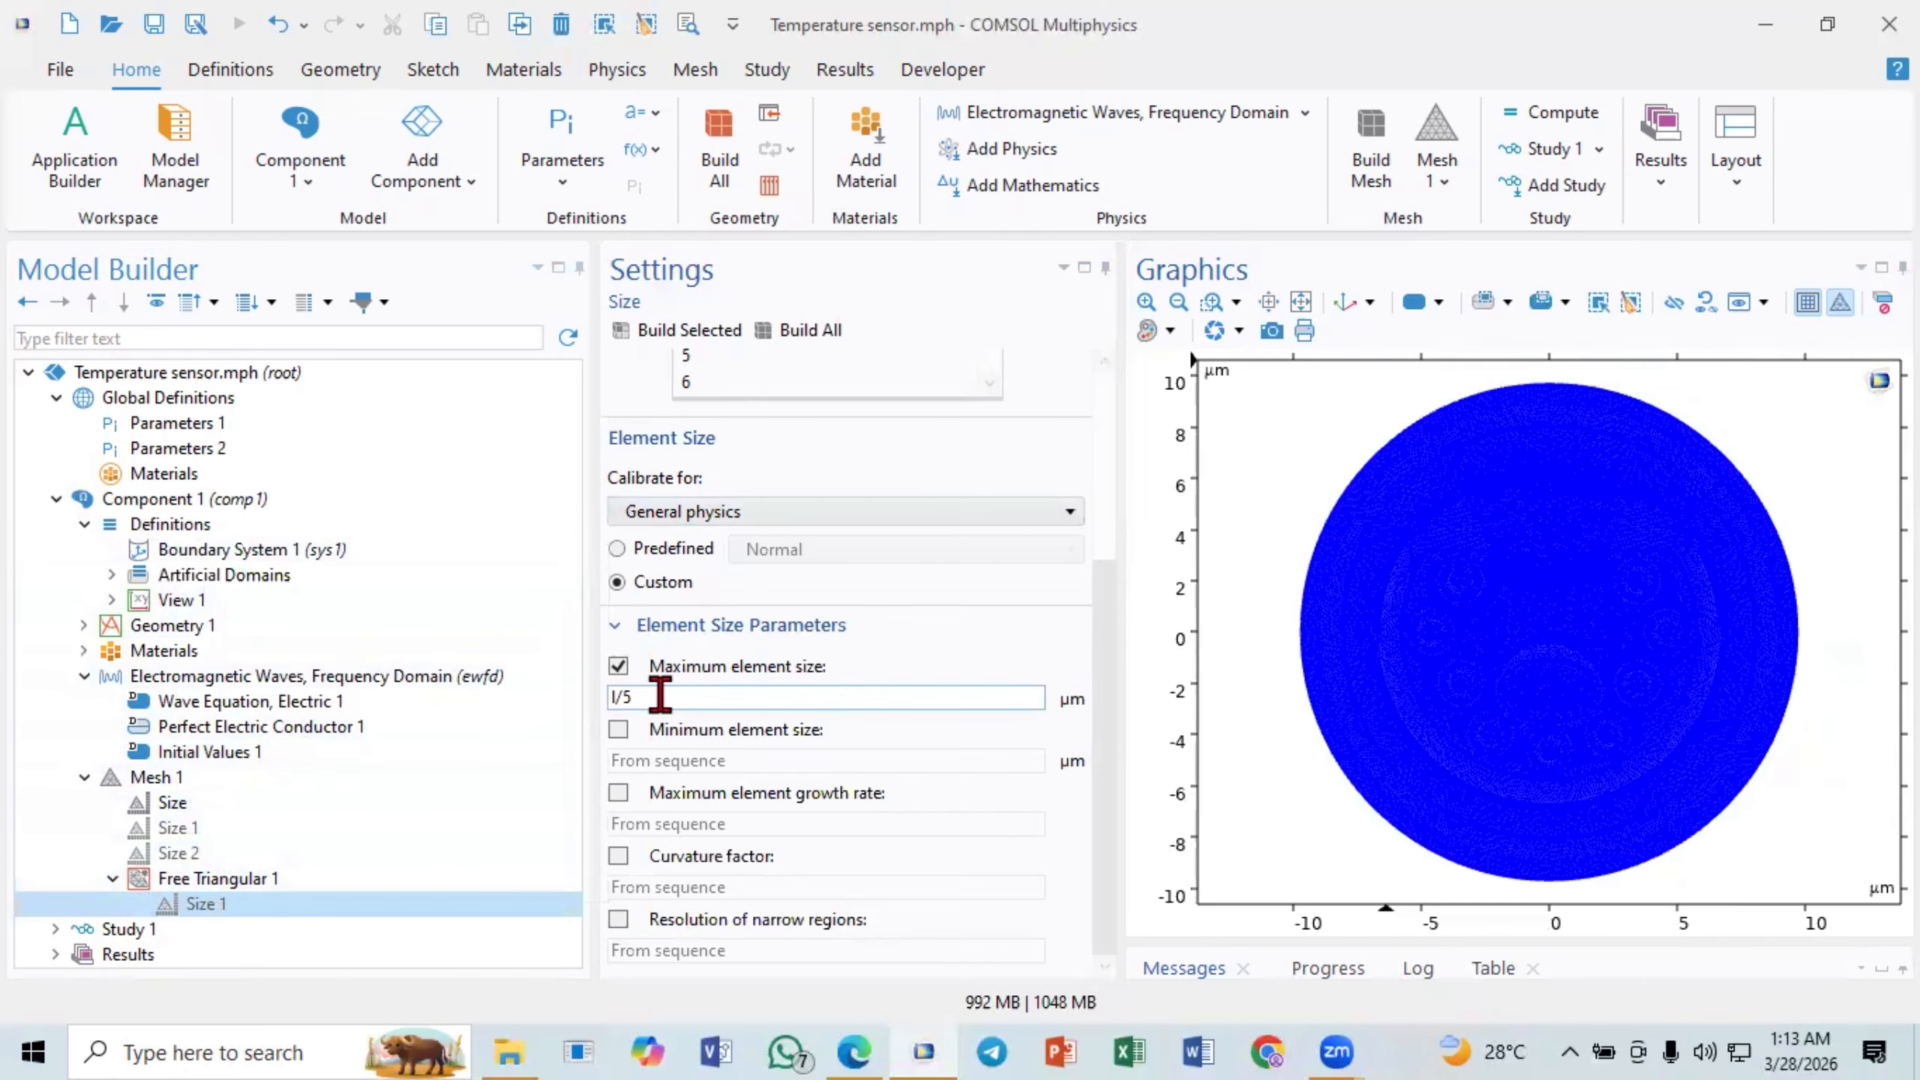
left_click_drag(665, 699, 616, 724)
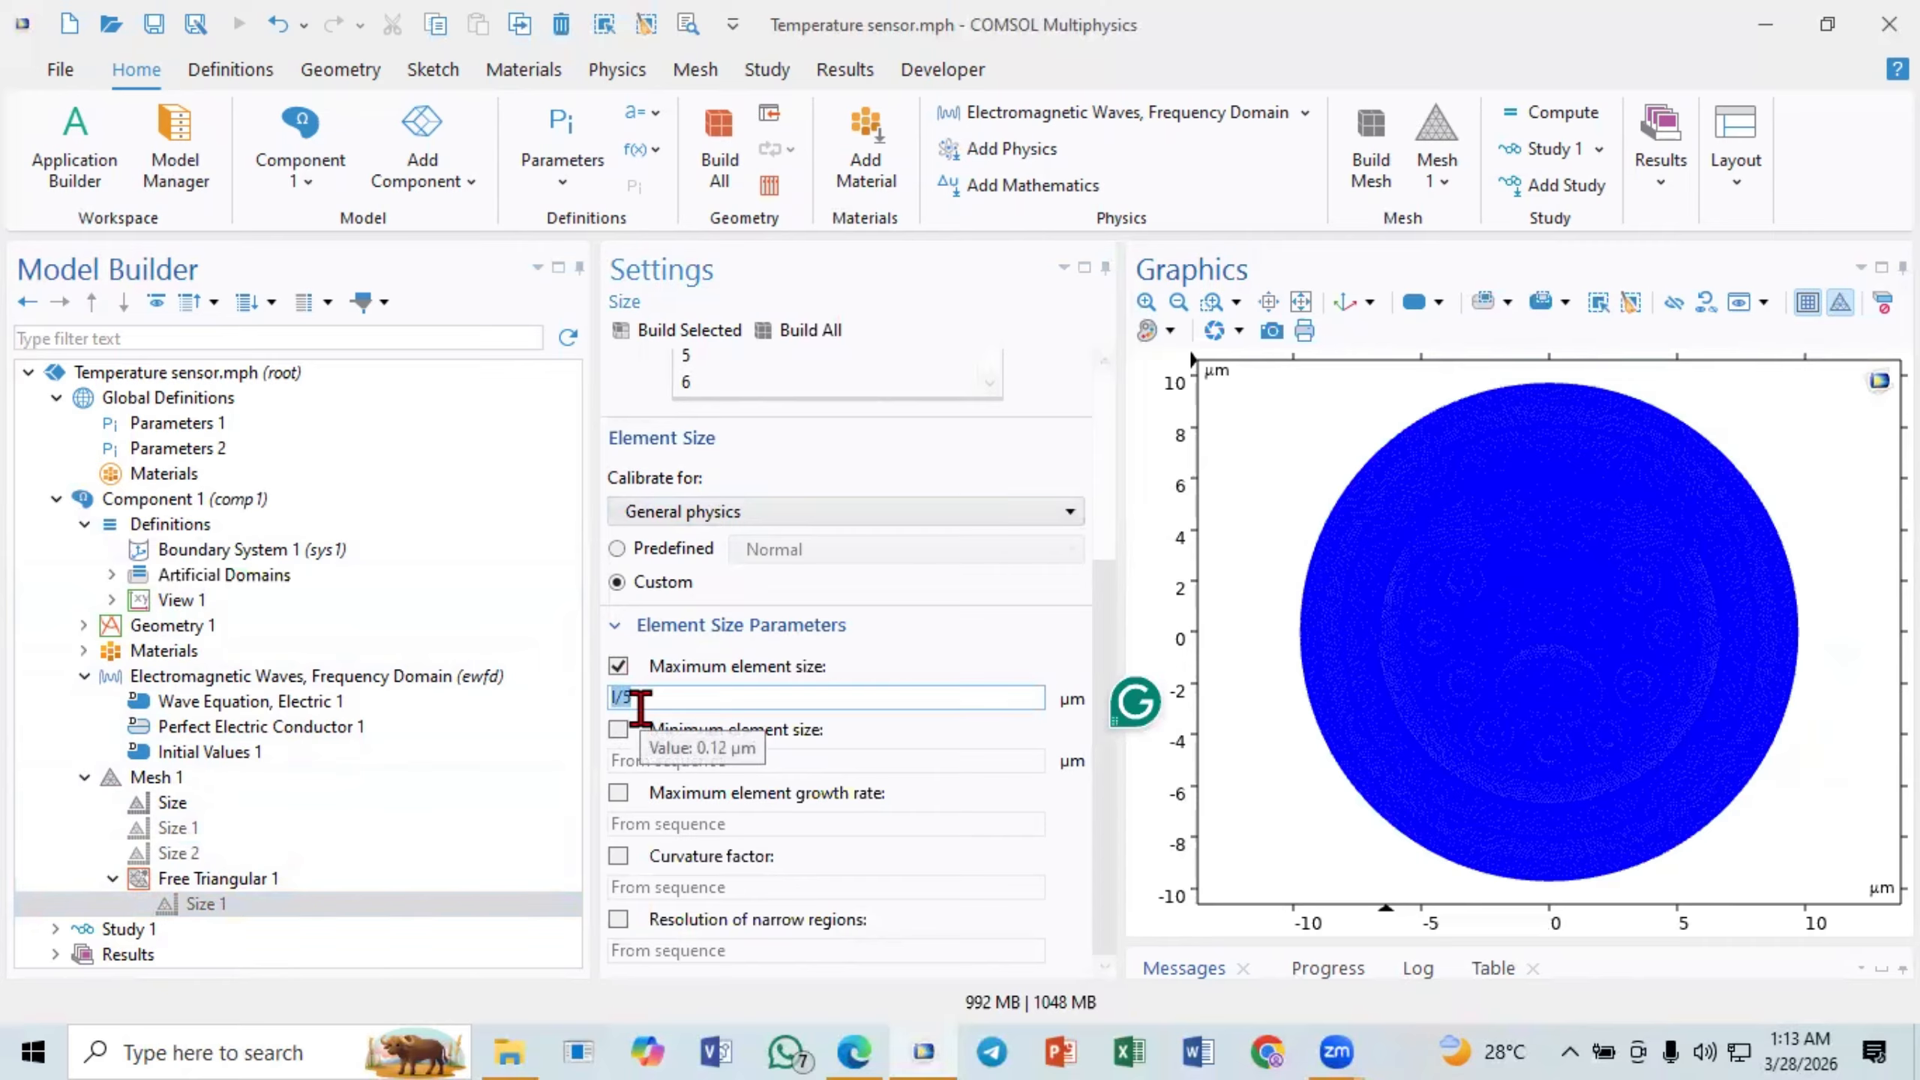
left_click(804, 333)
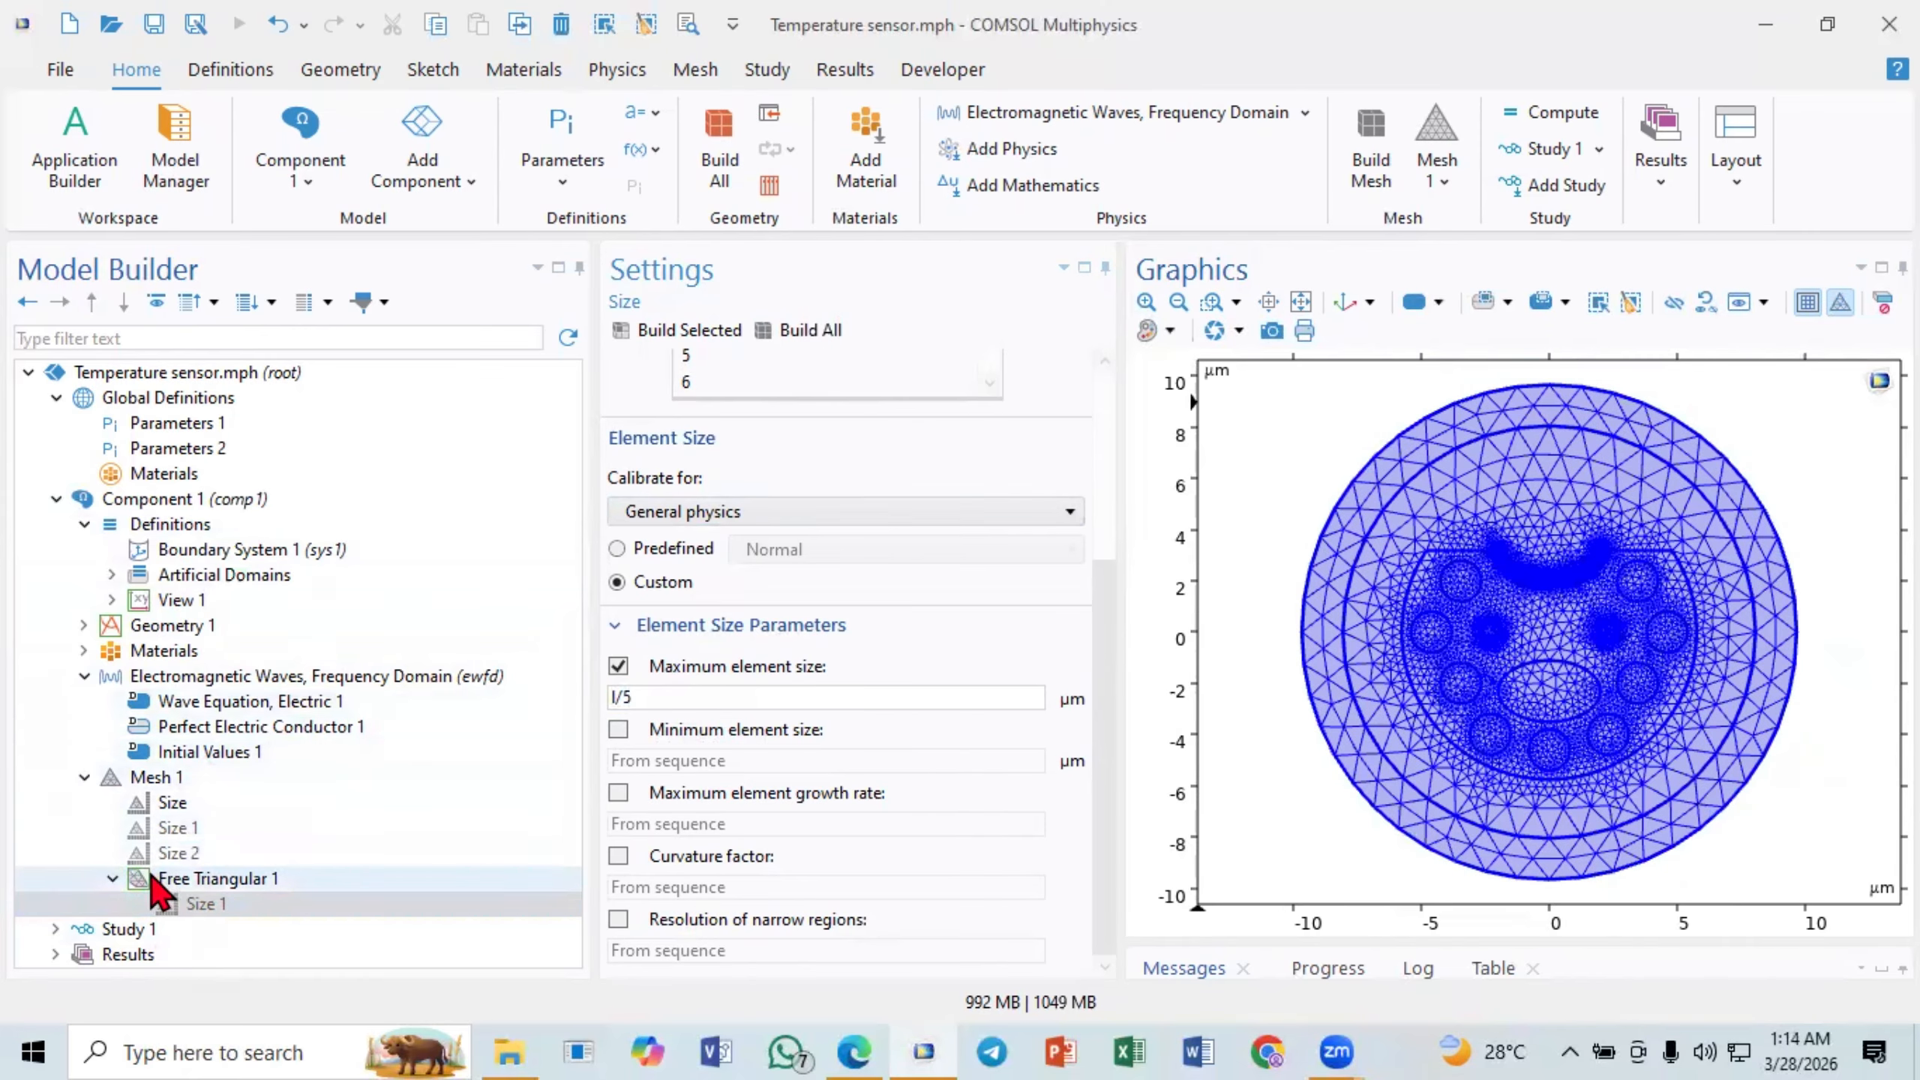
- Open the Mode Analysis step of Study 1 and set its mode analysis frequency to c_const/l
left_click(113, 878)
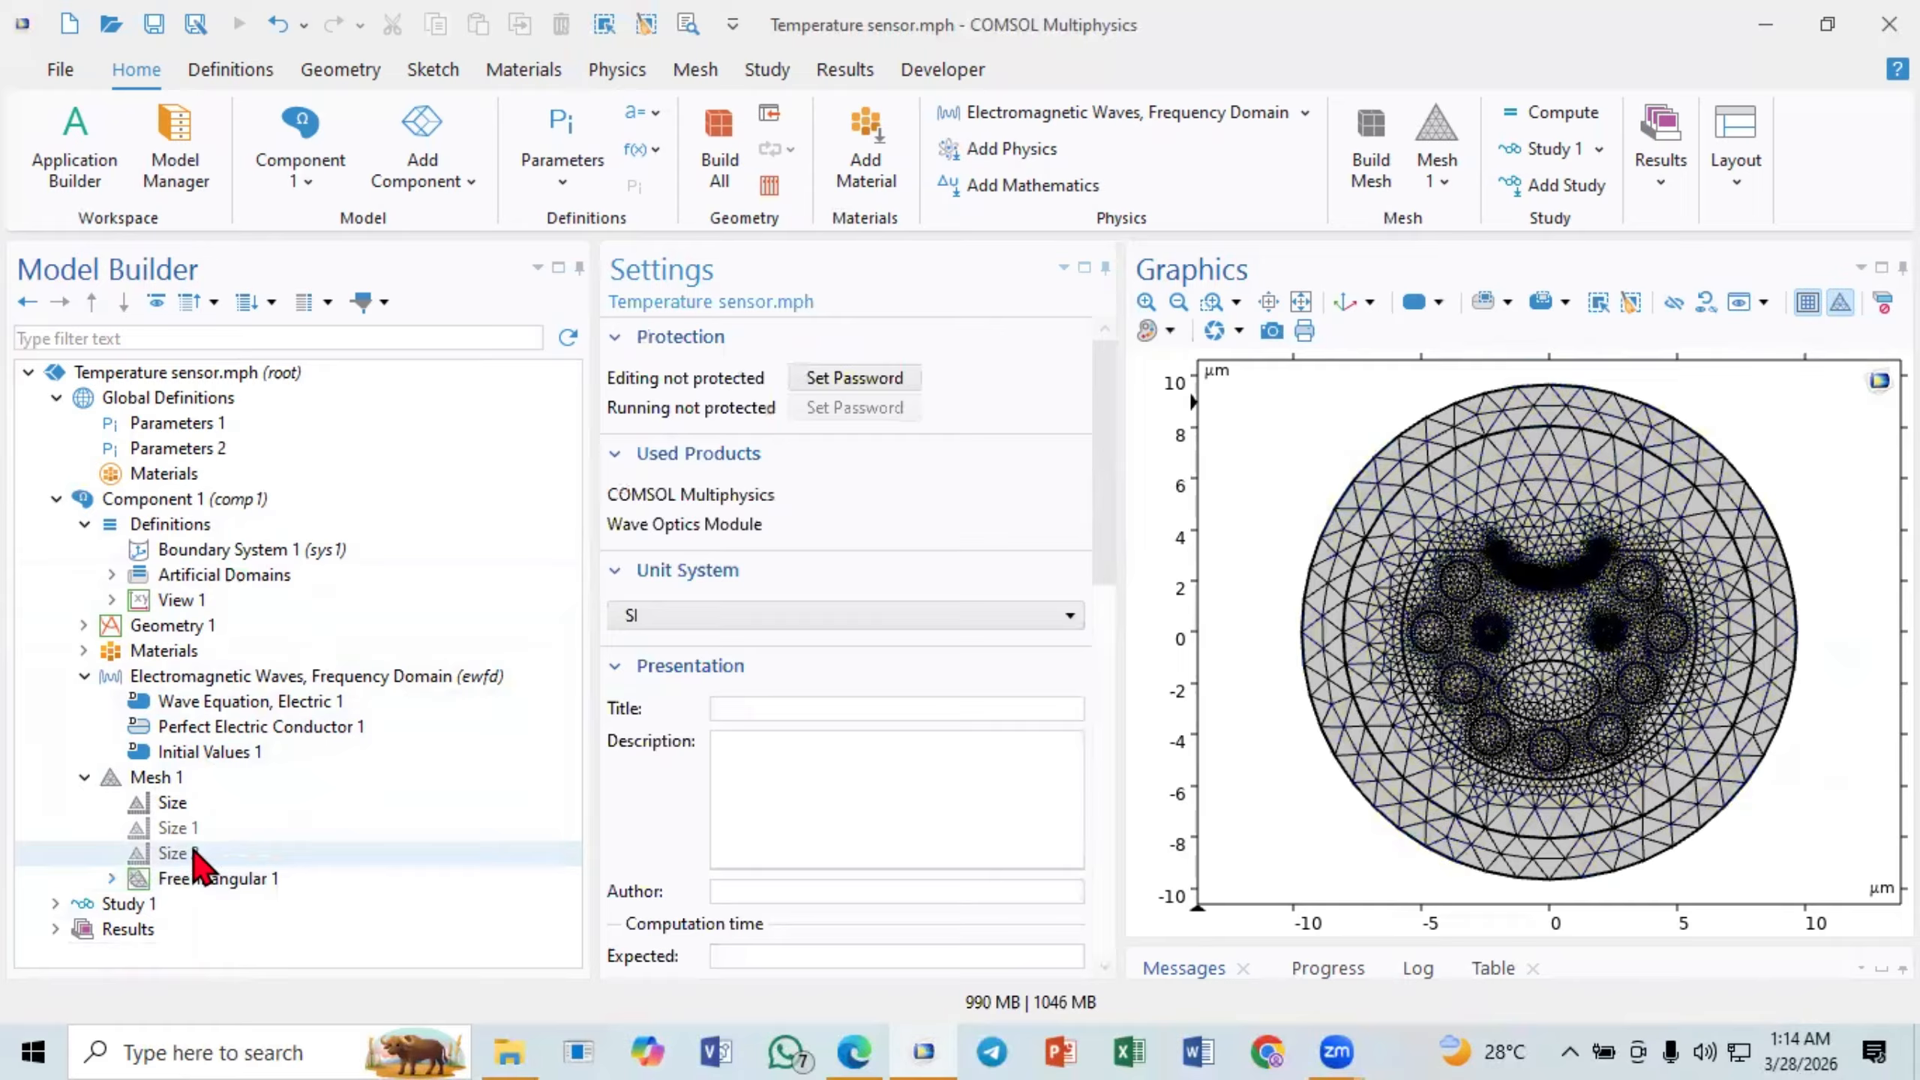
double_click(157, 900)
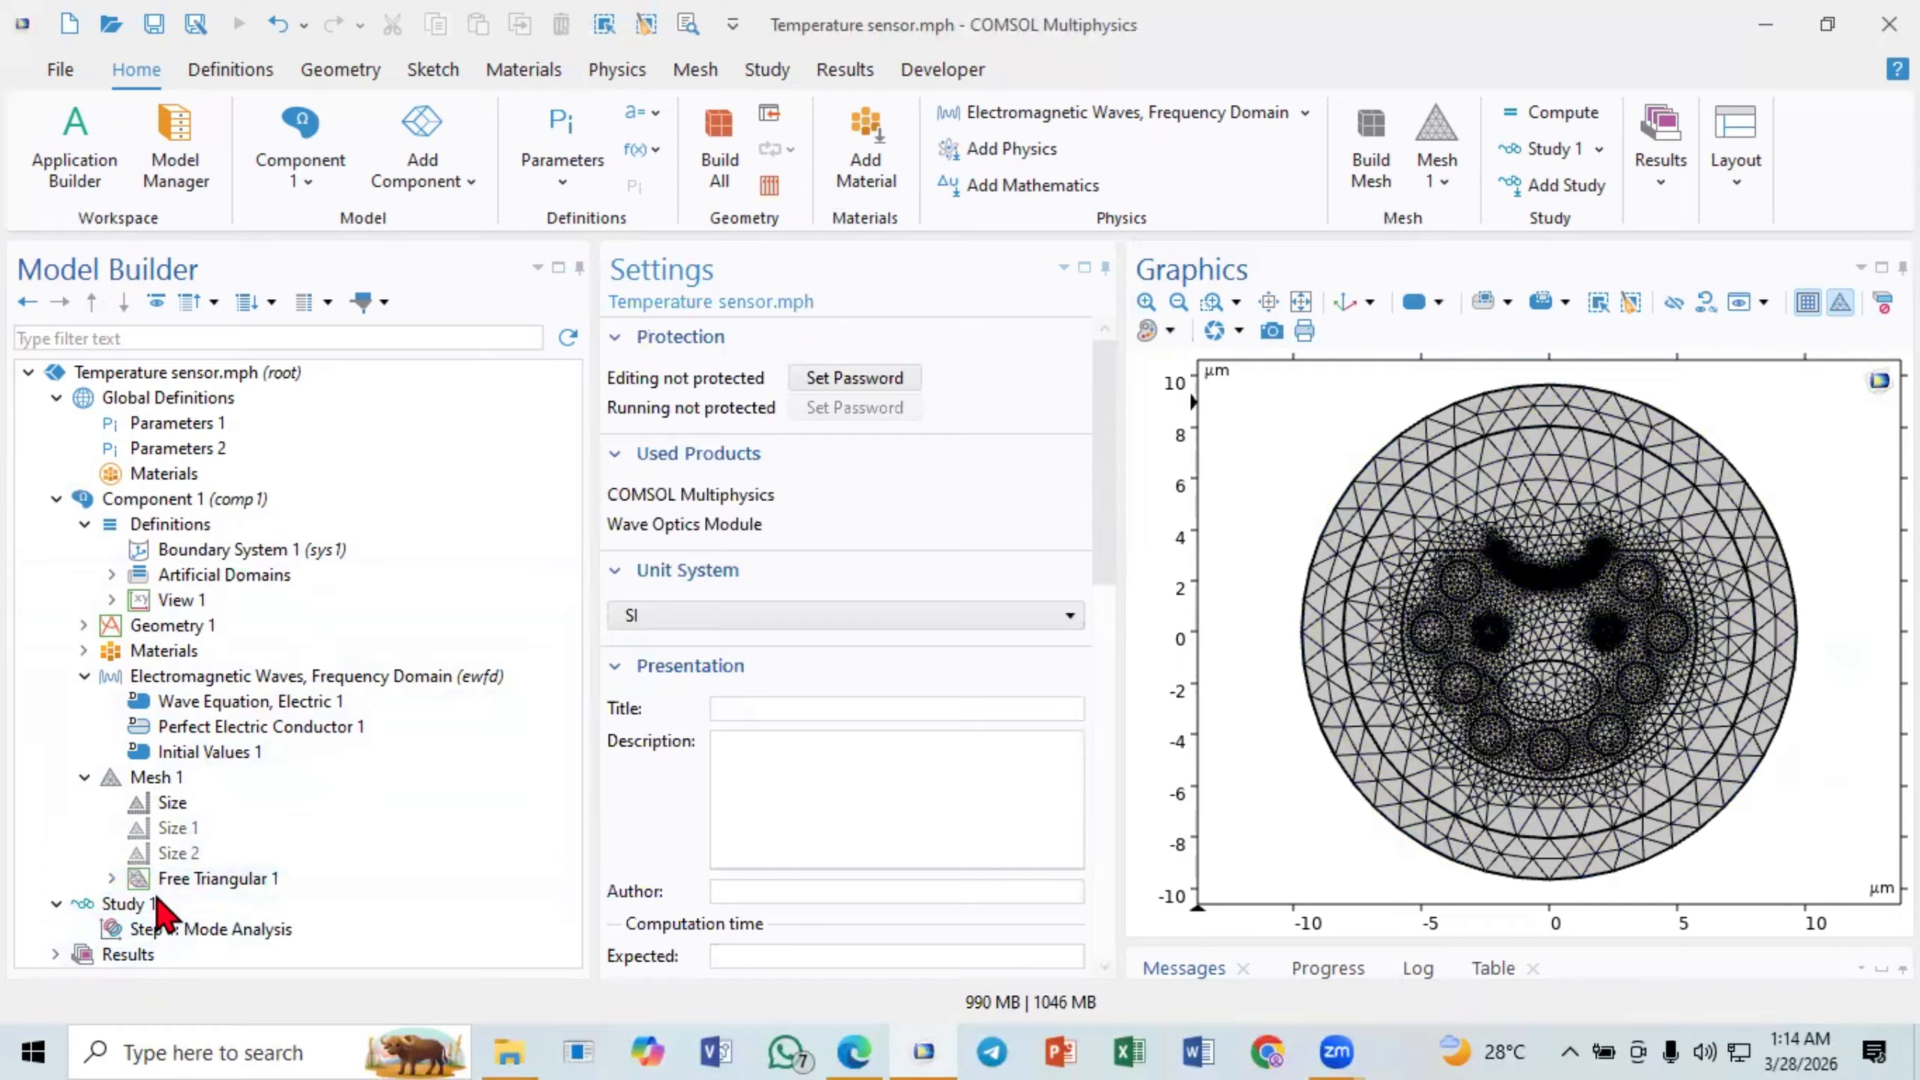
left_click(90, 955)
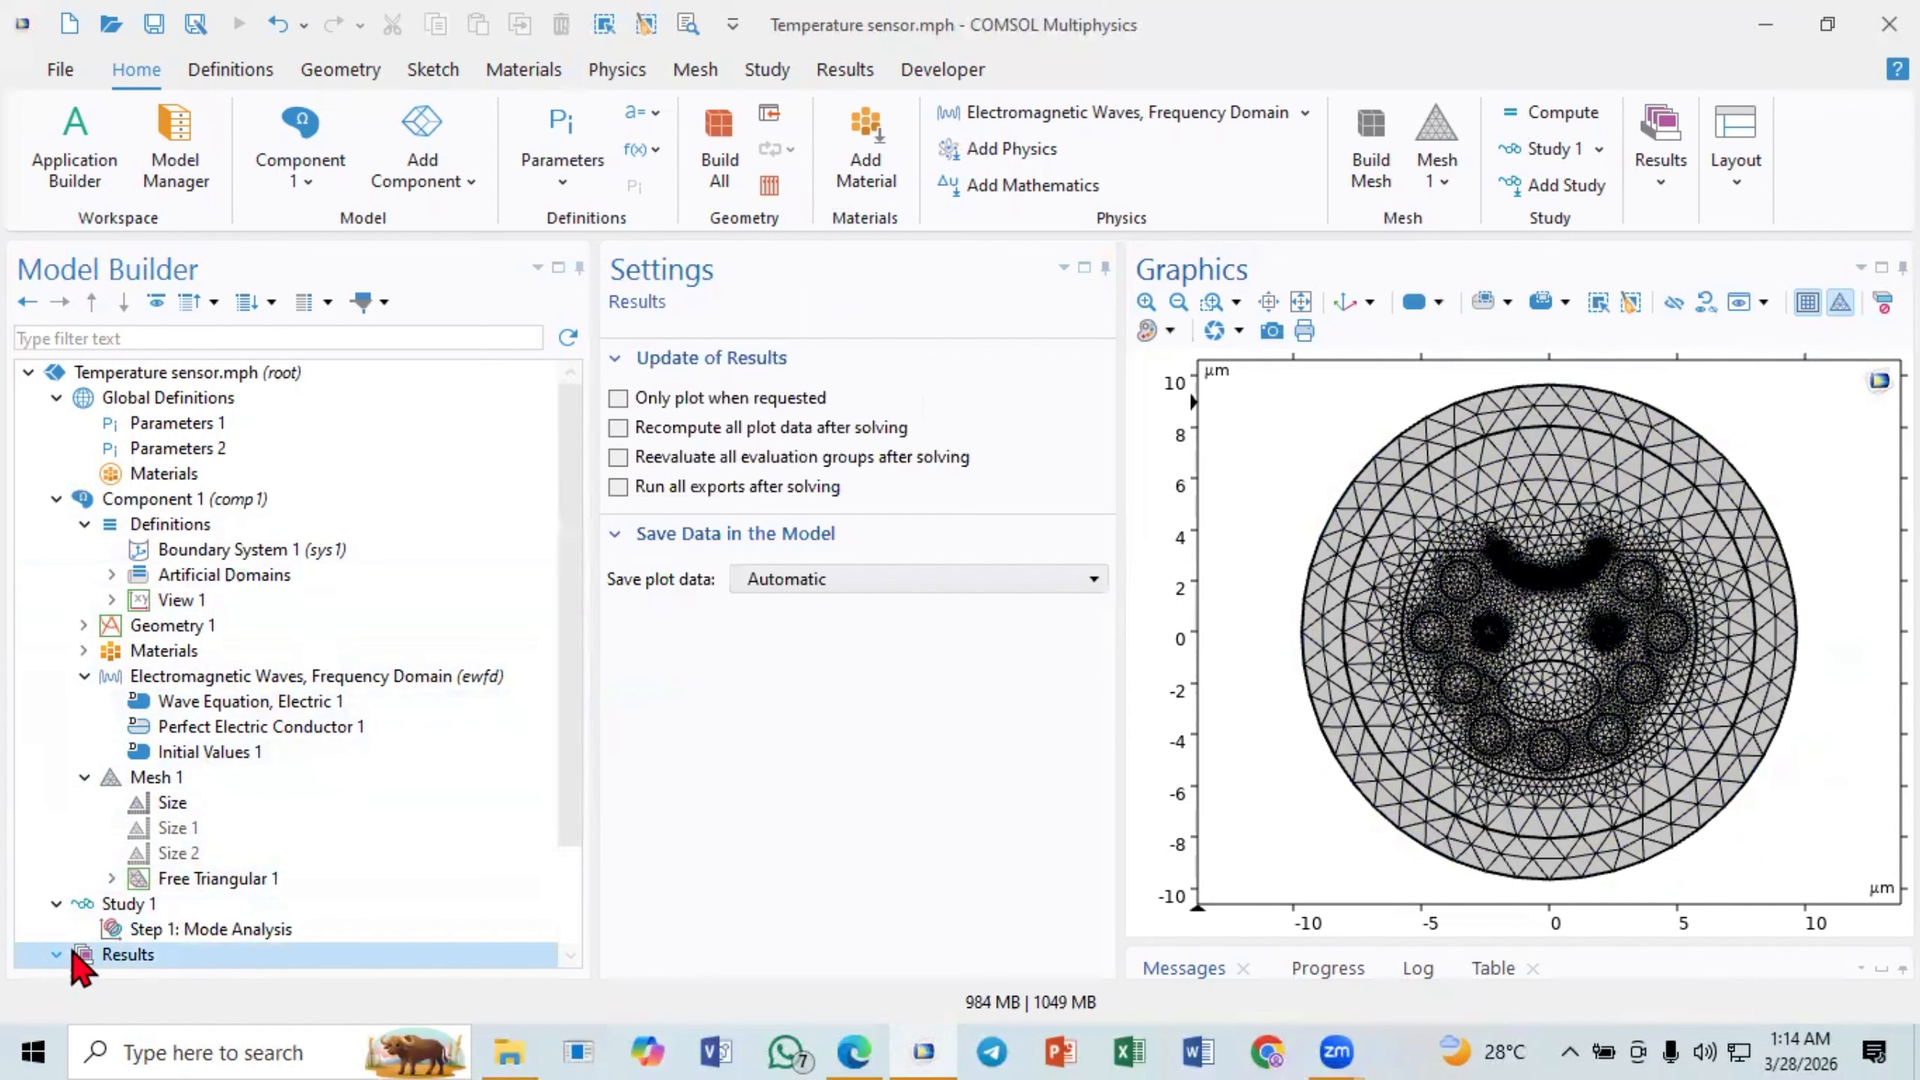
double_click(83, 955)
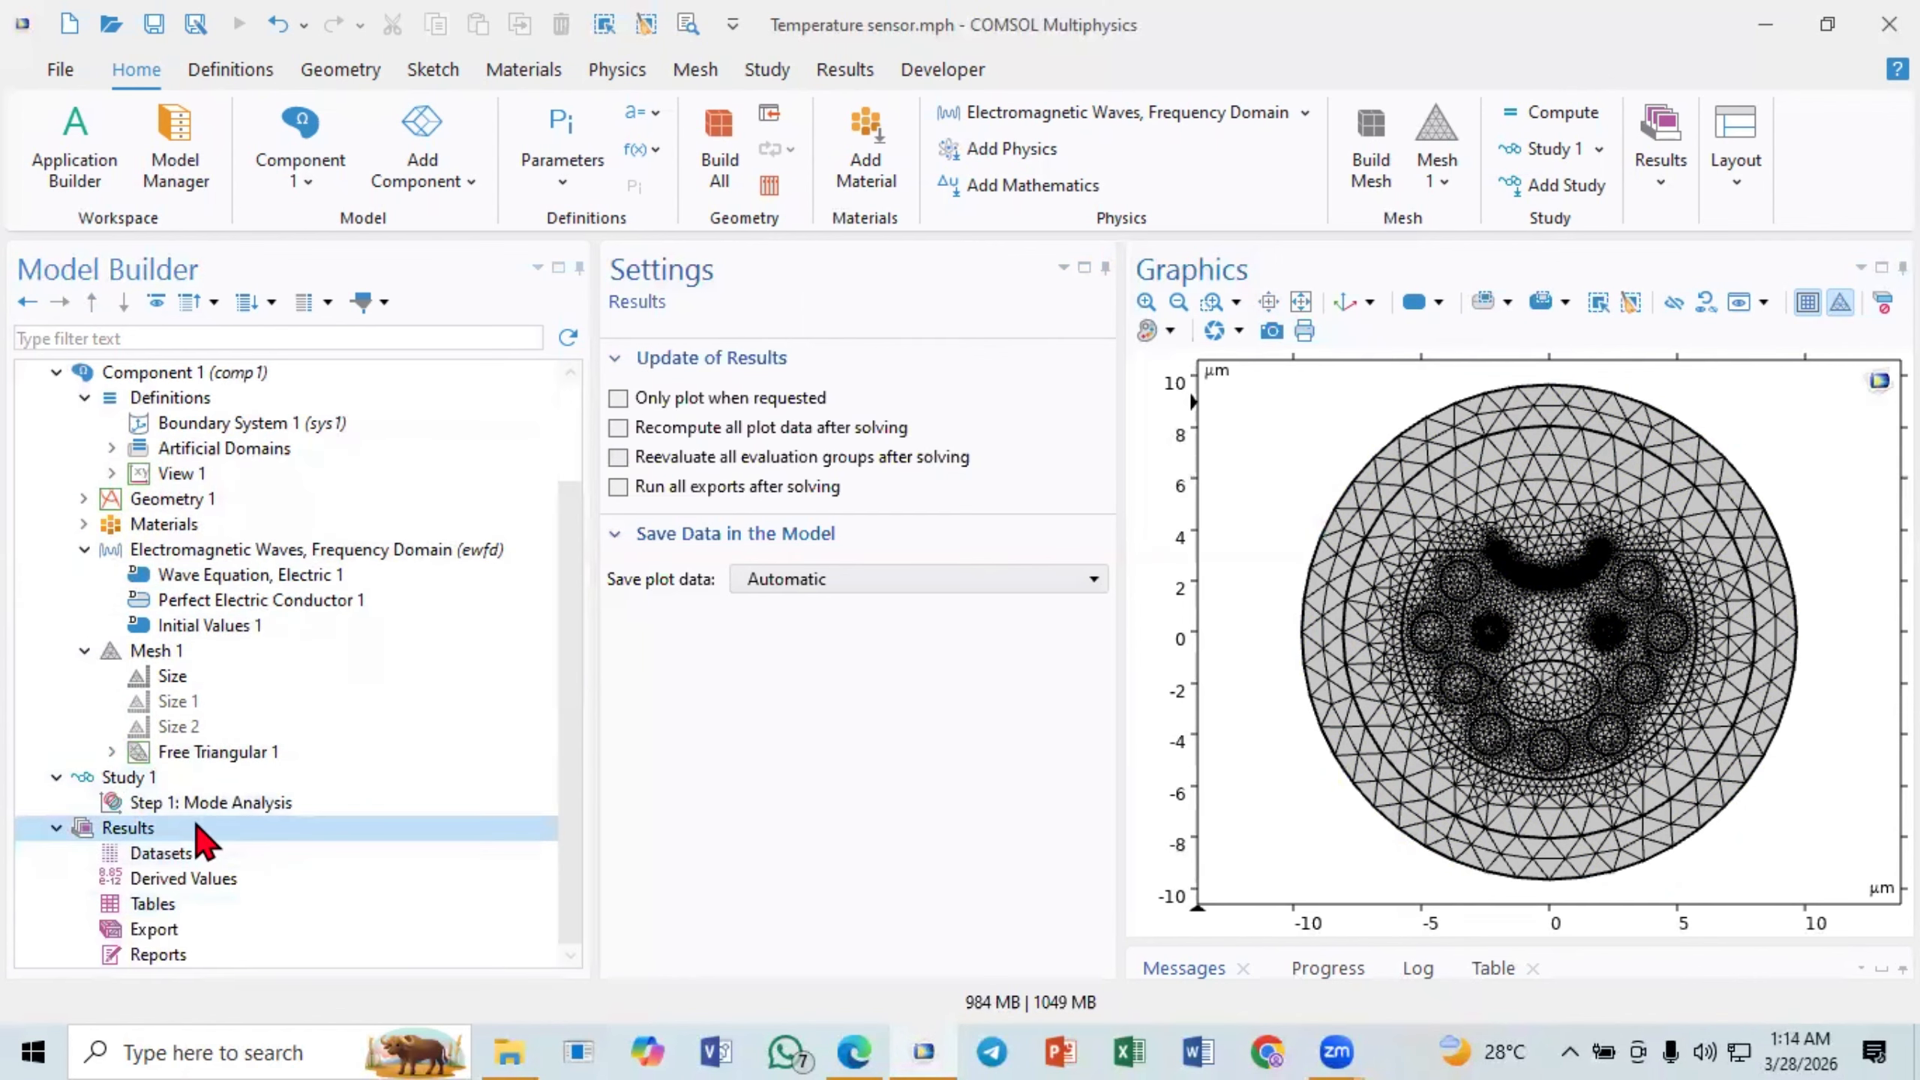
left_click(152, 798)
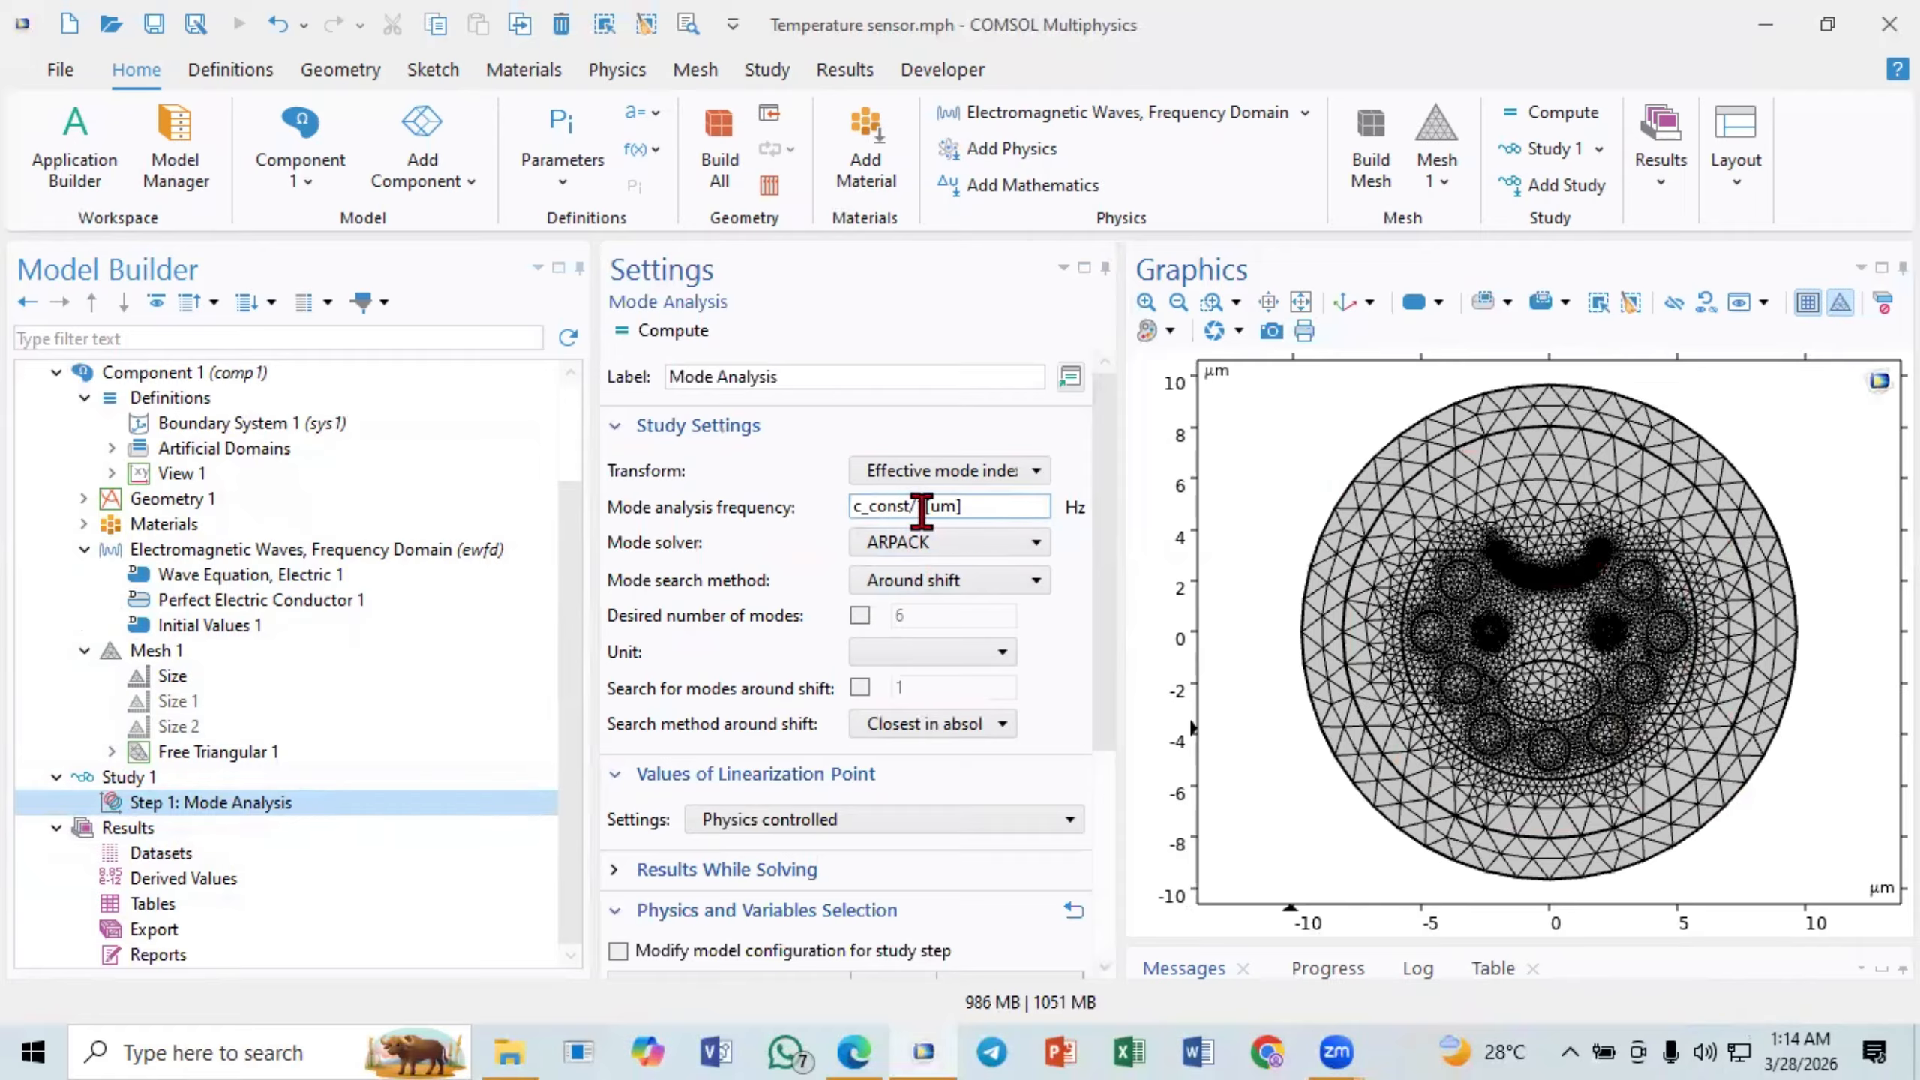
left_click_drag(920, 507, 1014, 512)
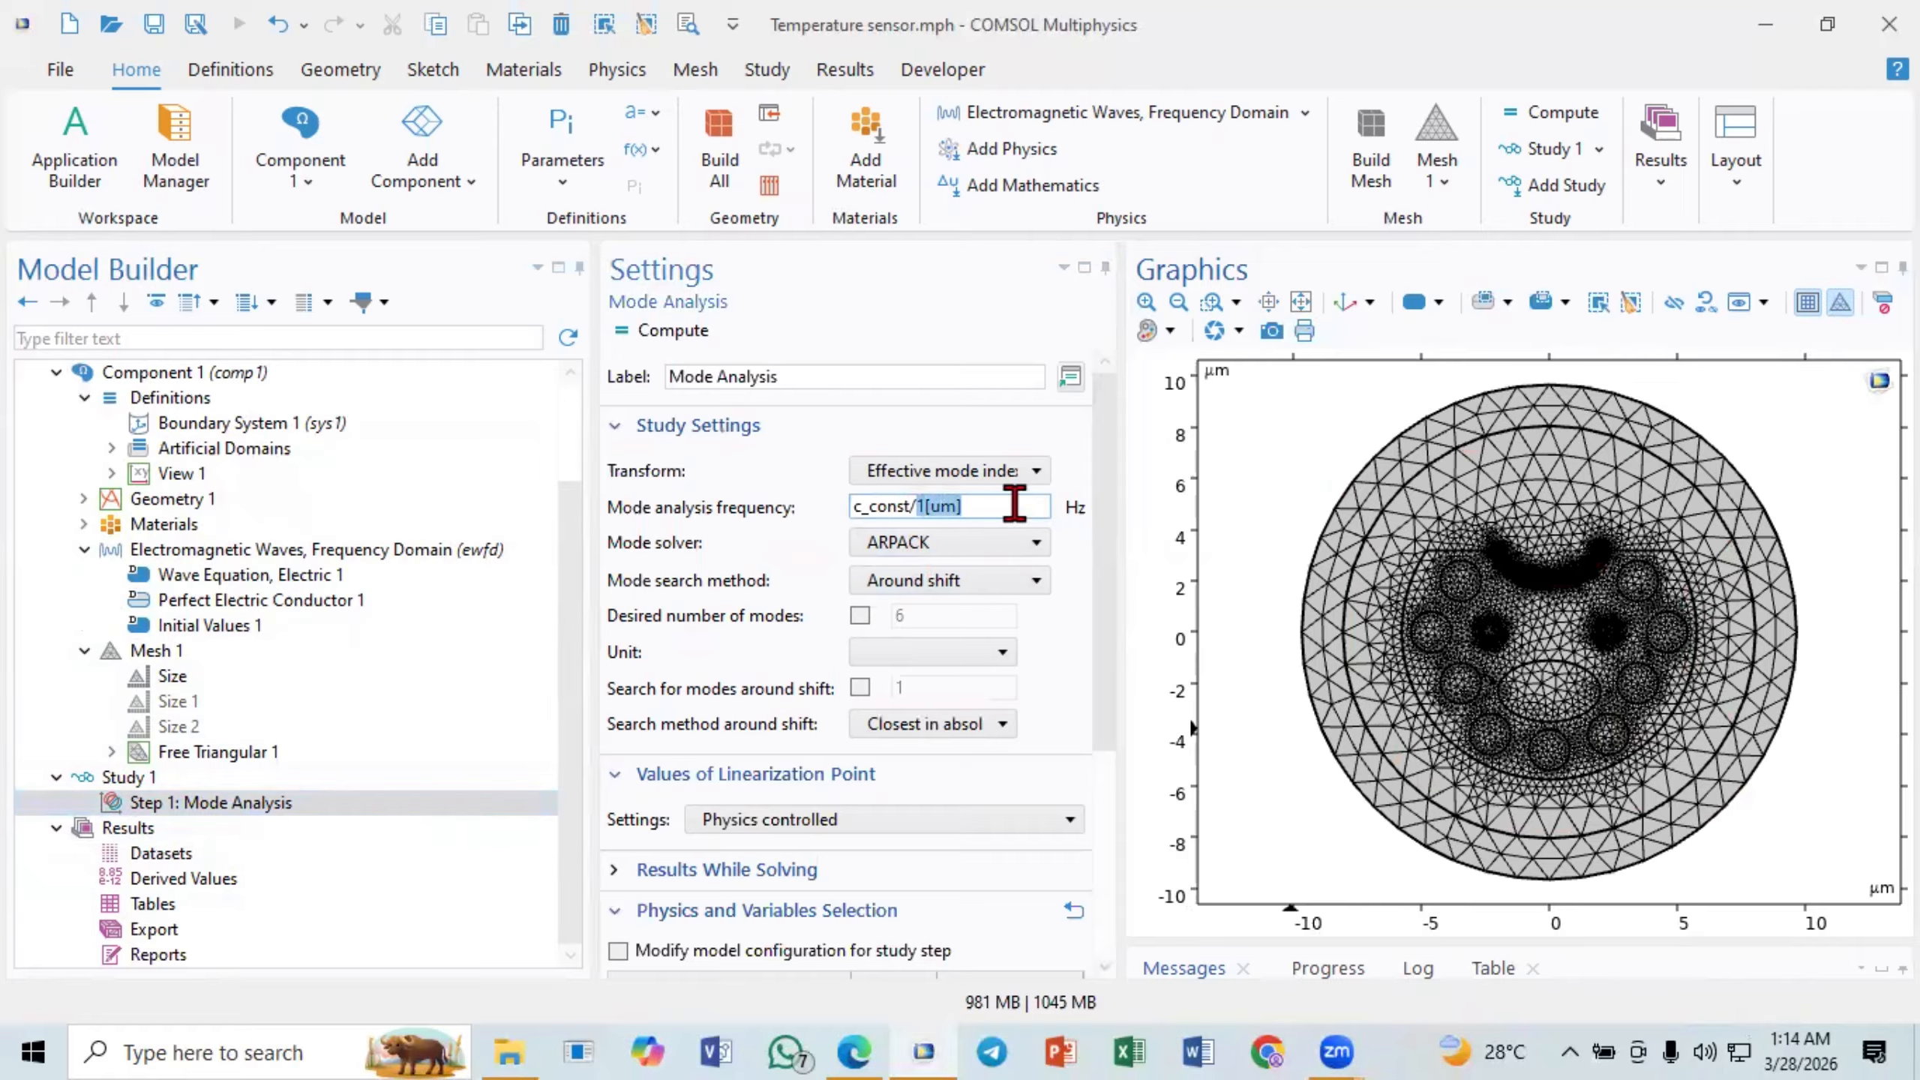
type("l")
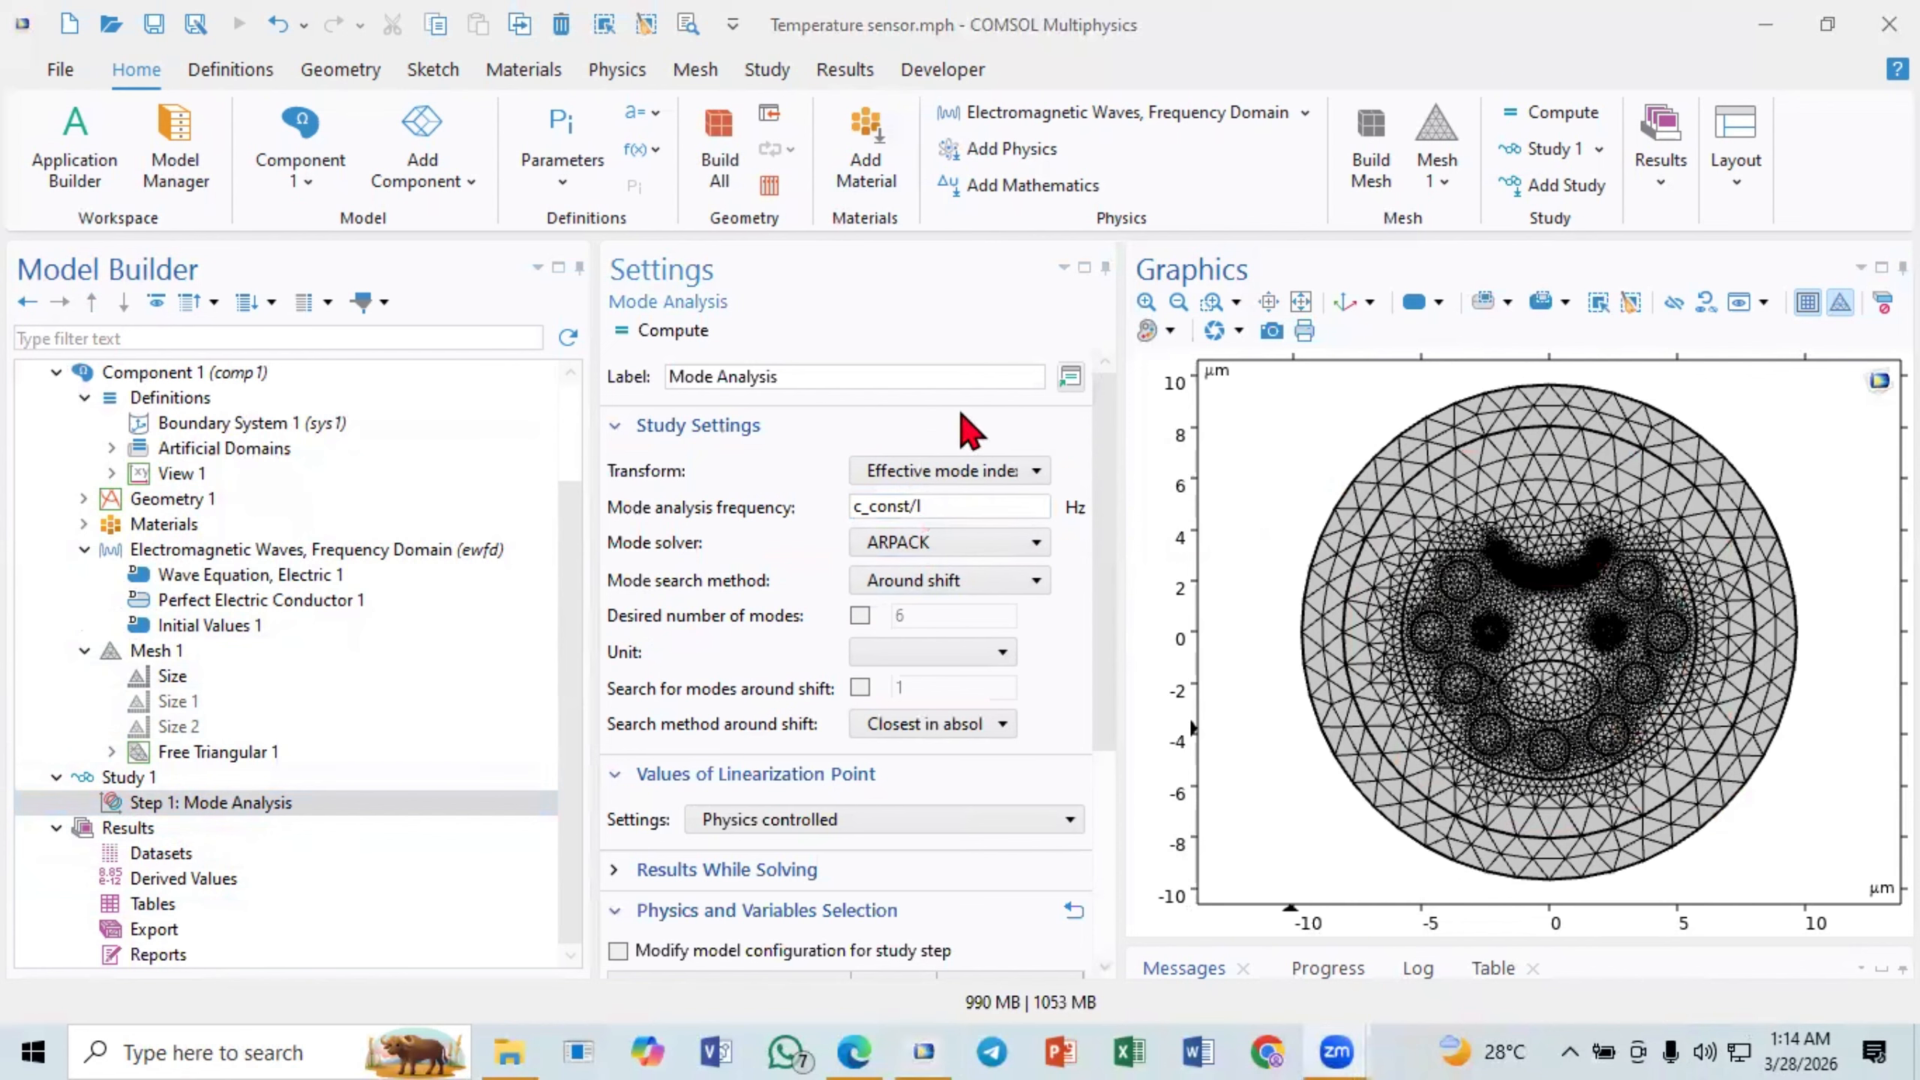
left_click(951, 505)
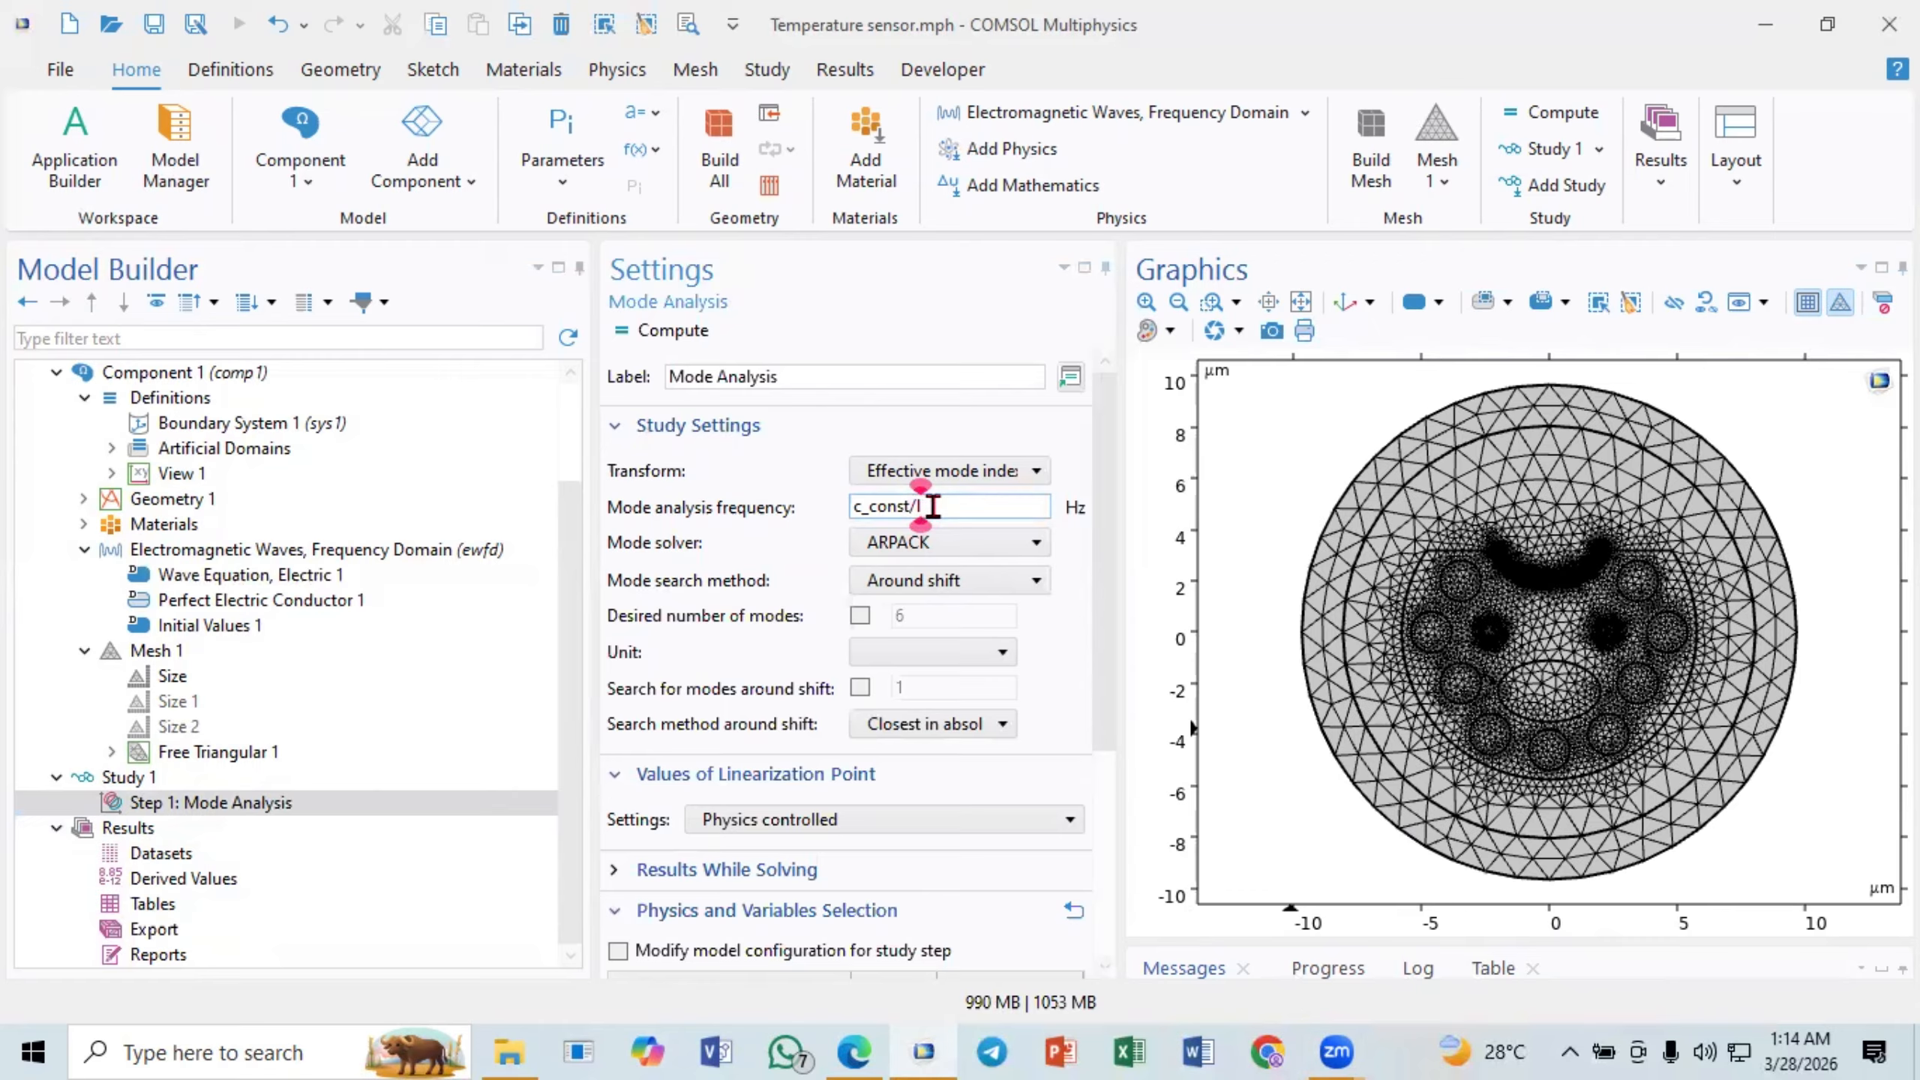
left_click_drag(939, 508, 852, 509)
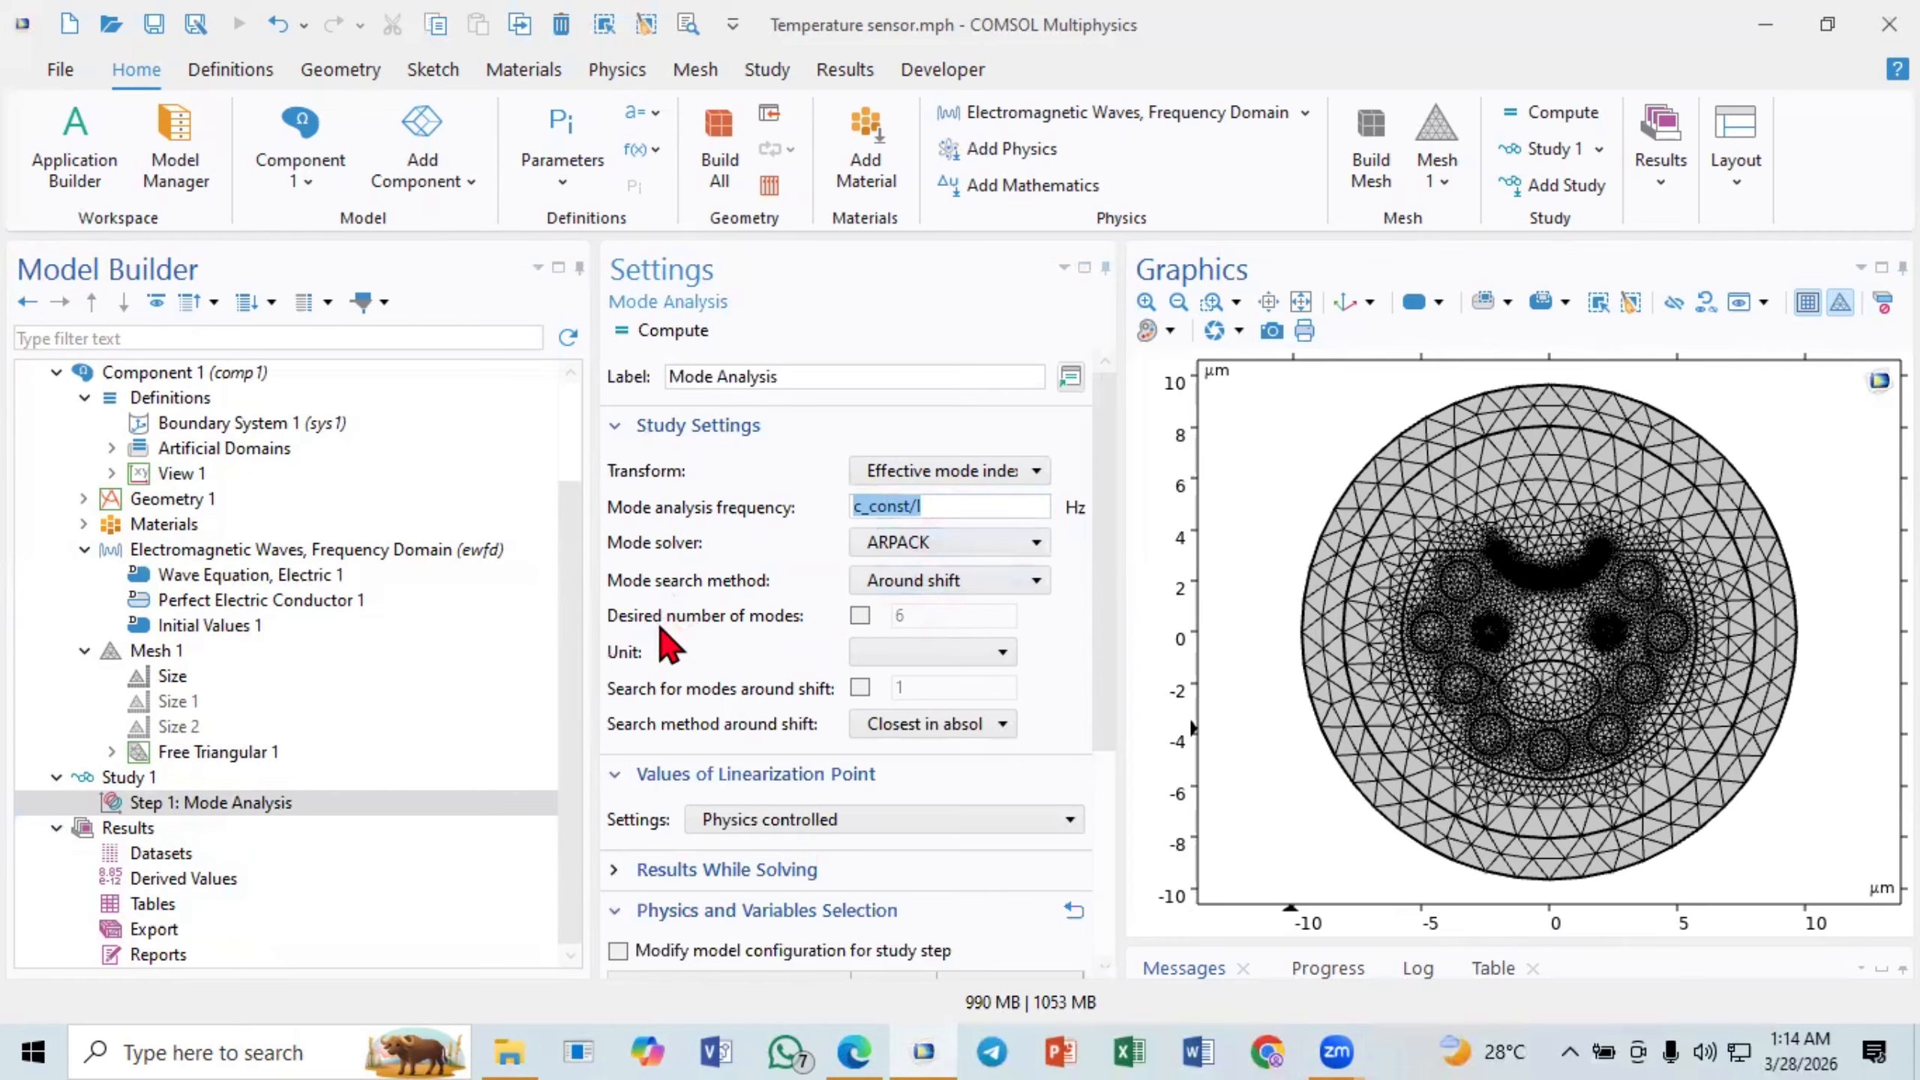
- Enable the desired number of modes in the Mode Analysis step and set it to 8
left_click(861, 615)
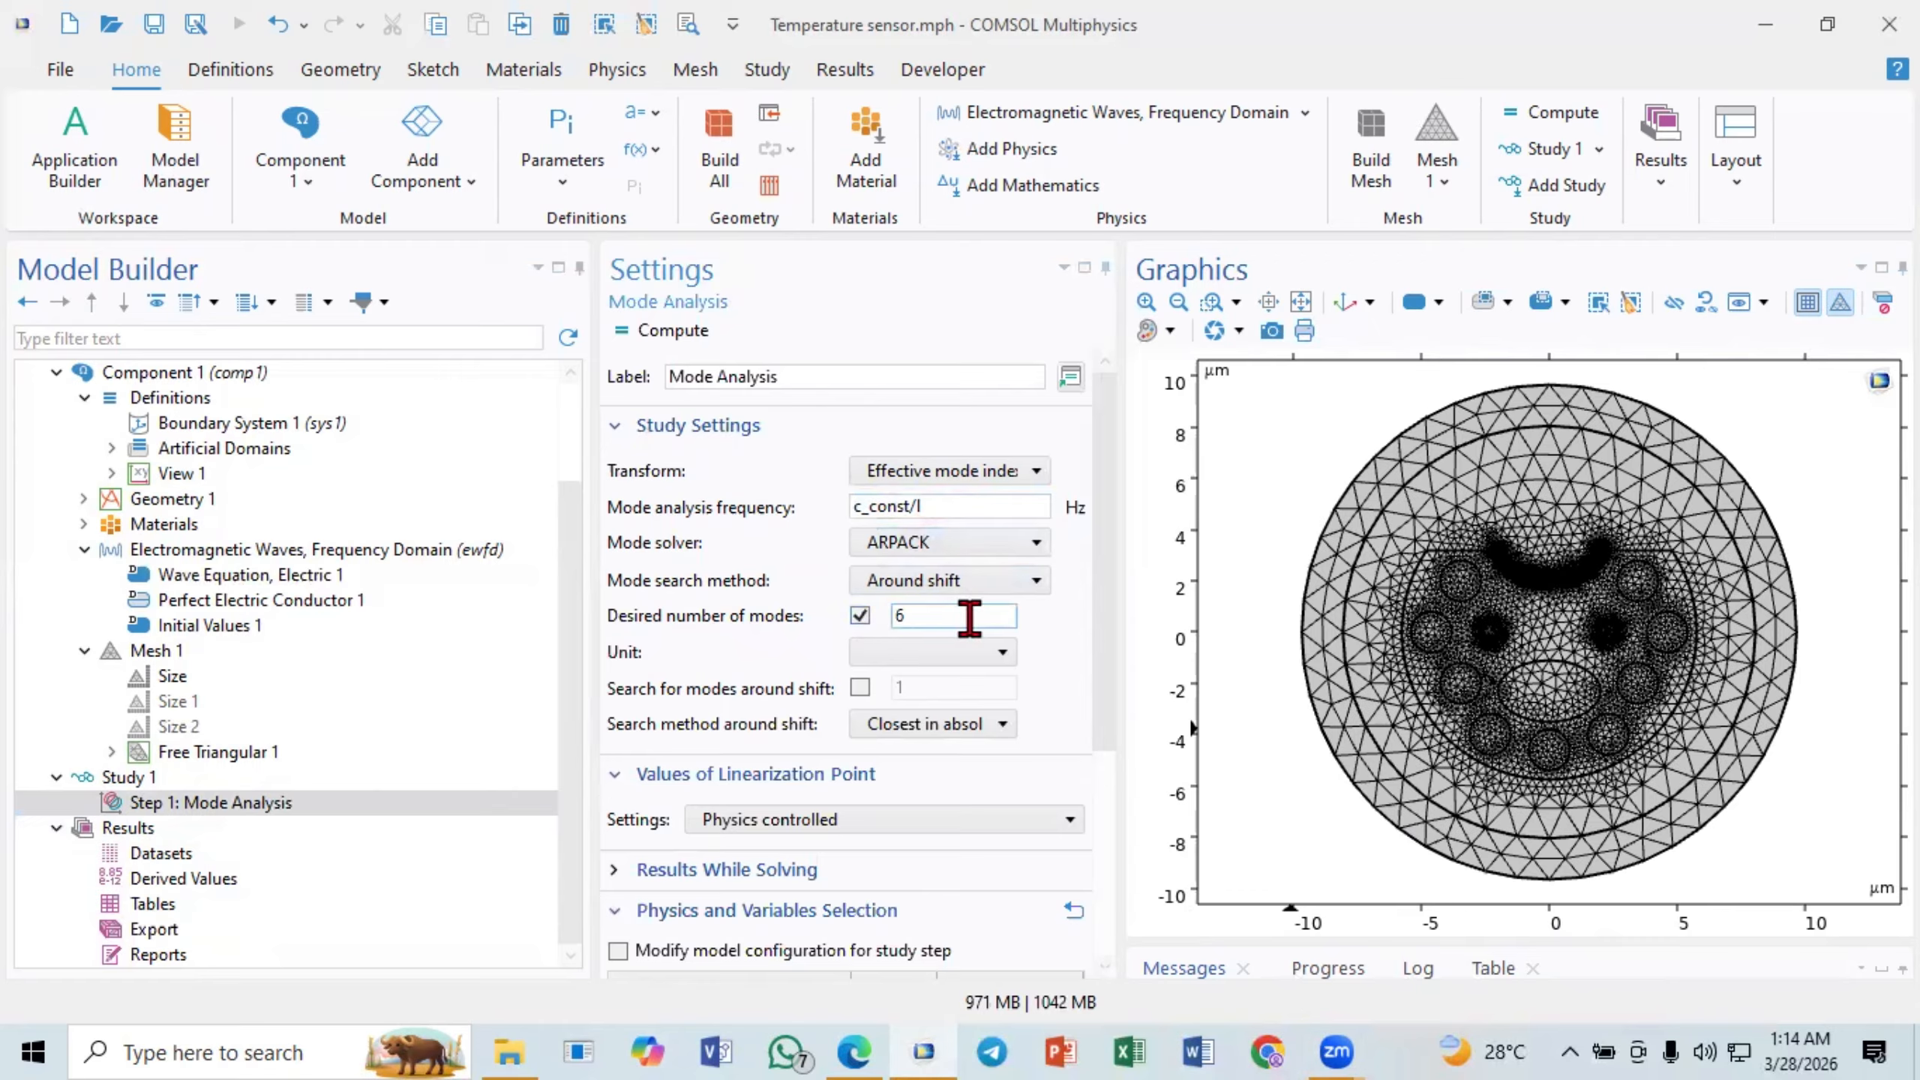
left_click_drag(970, 618, 843, 631)
type("8")
- Enable searching for modes around a shift in the Mode Analysis step and set the shift to nsio2
left_click(860, 688)
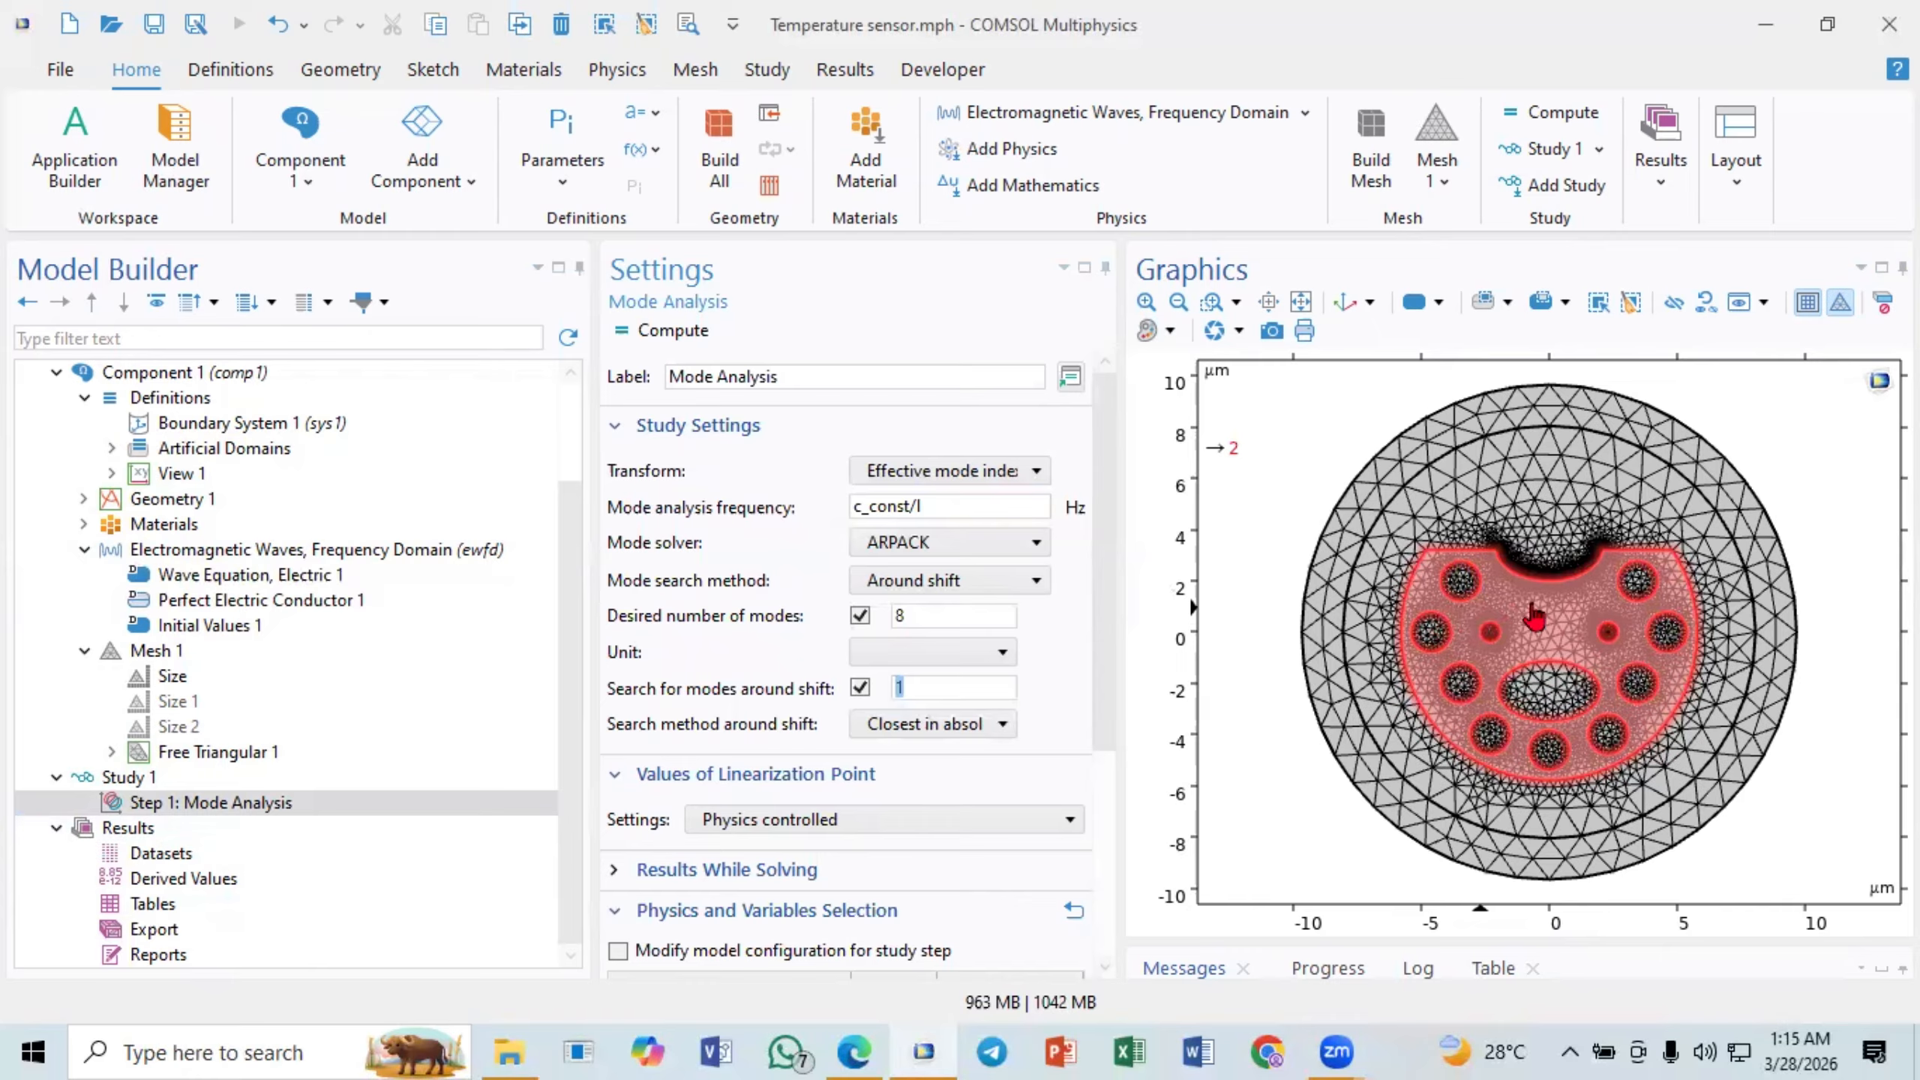
left_click(903, 689)
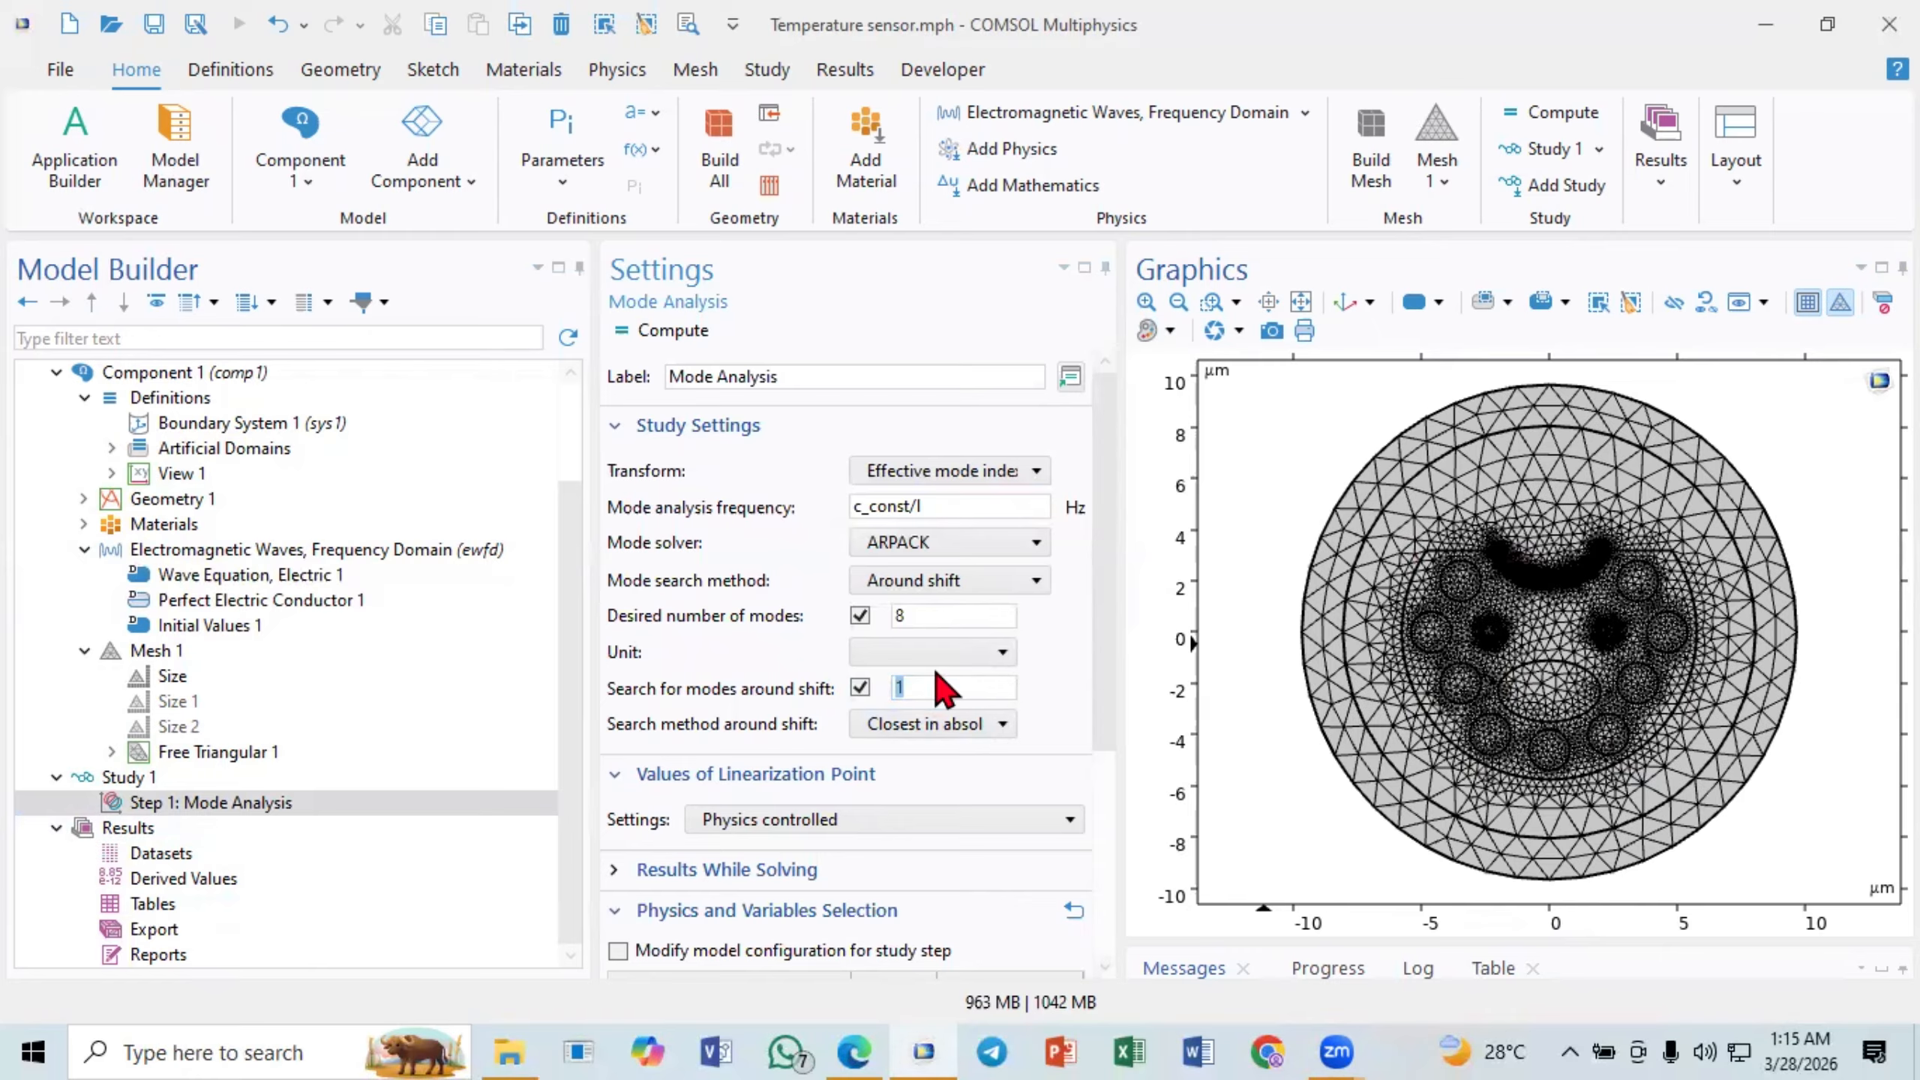
type("n")
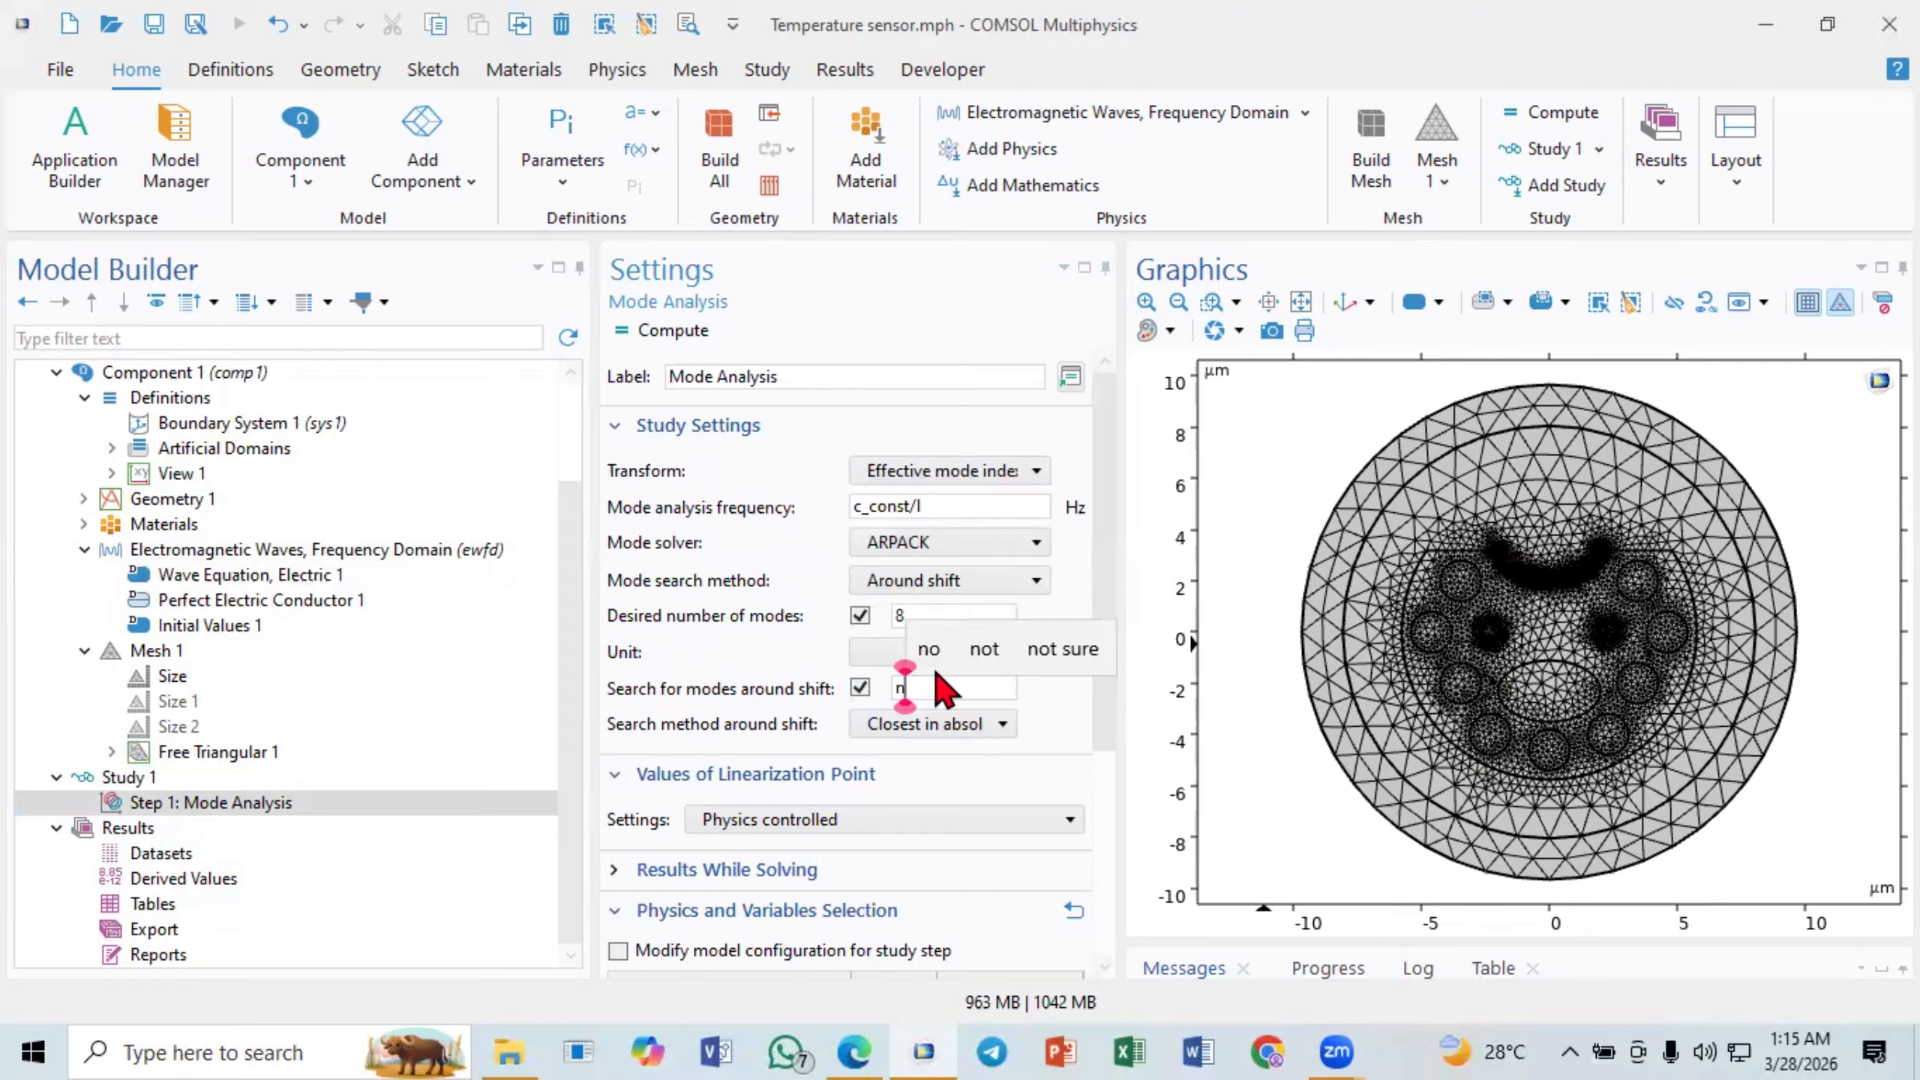
type("sio")
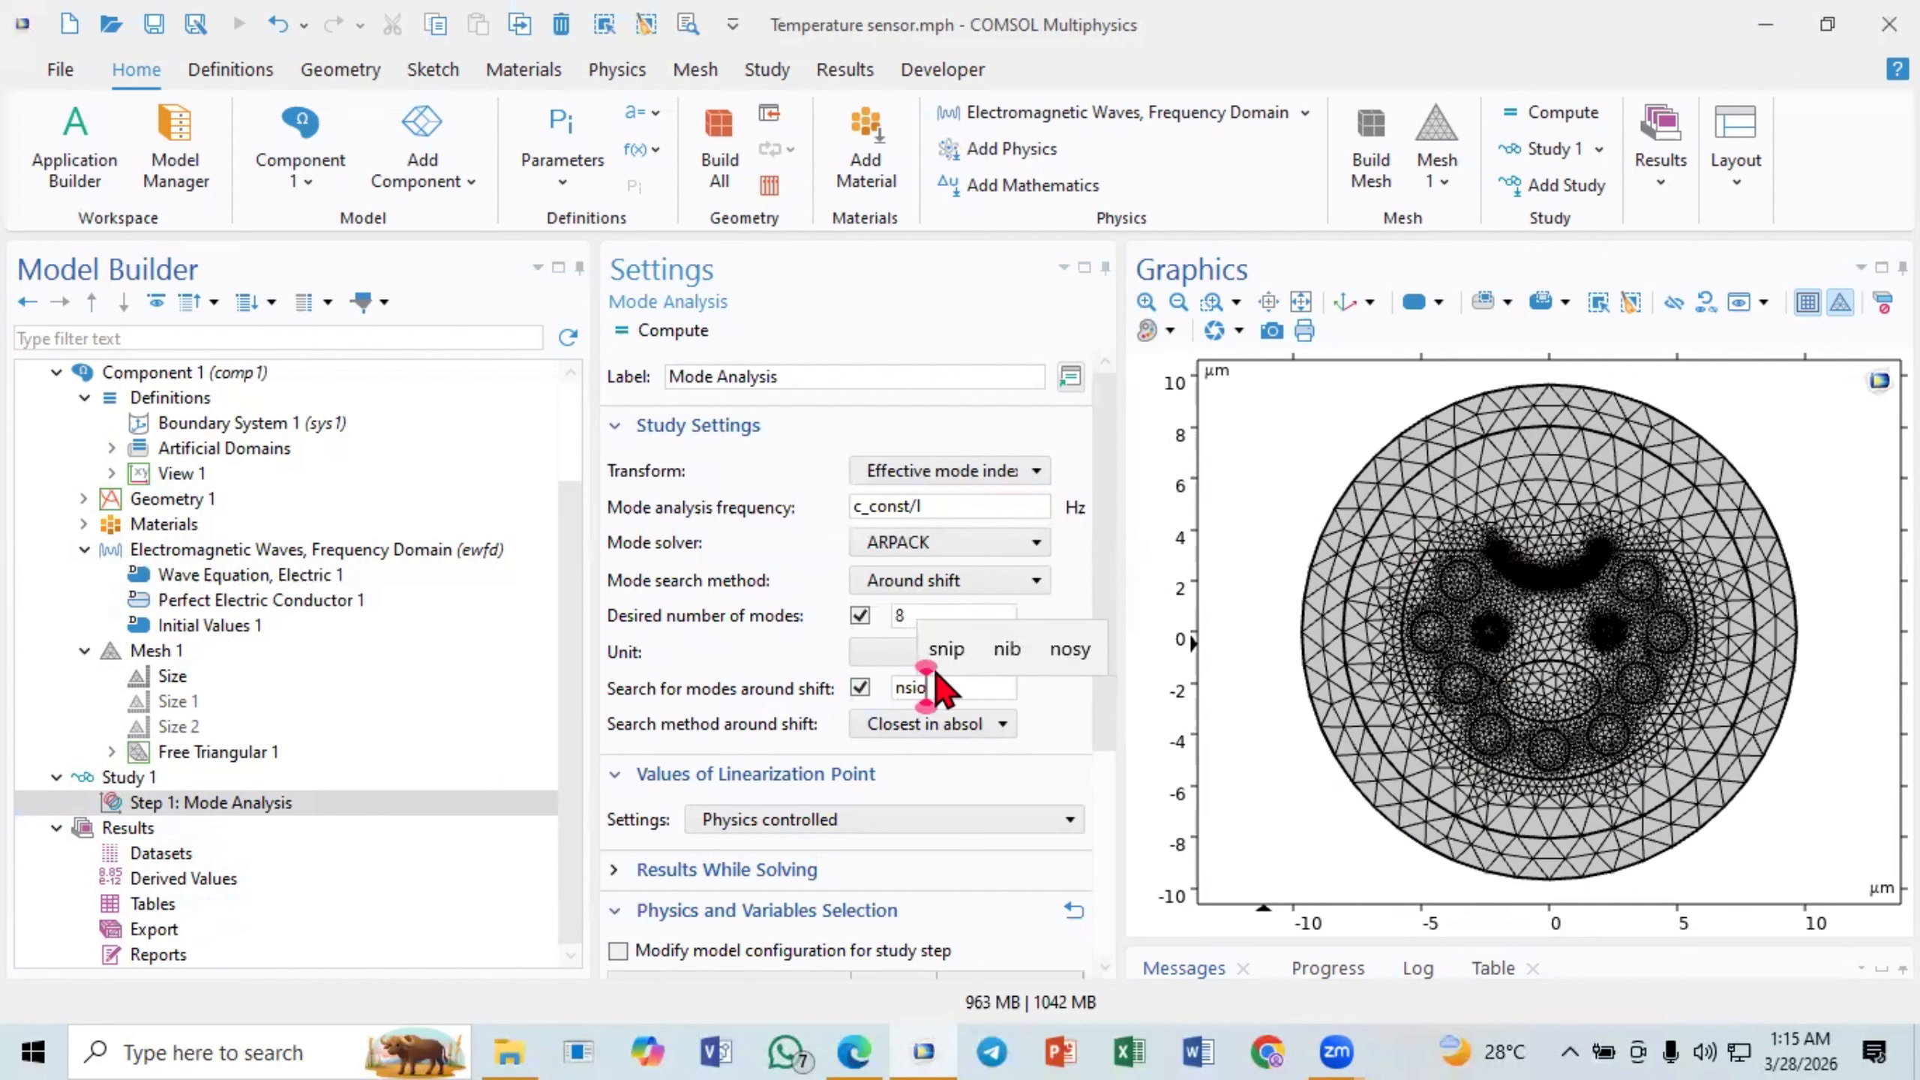
type("2")
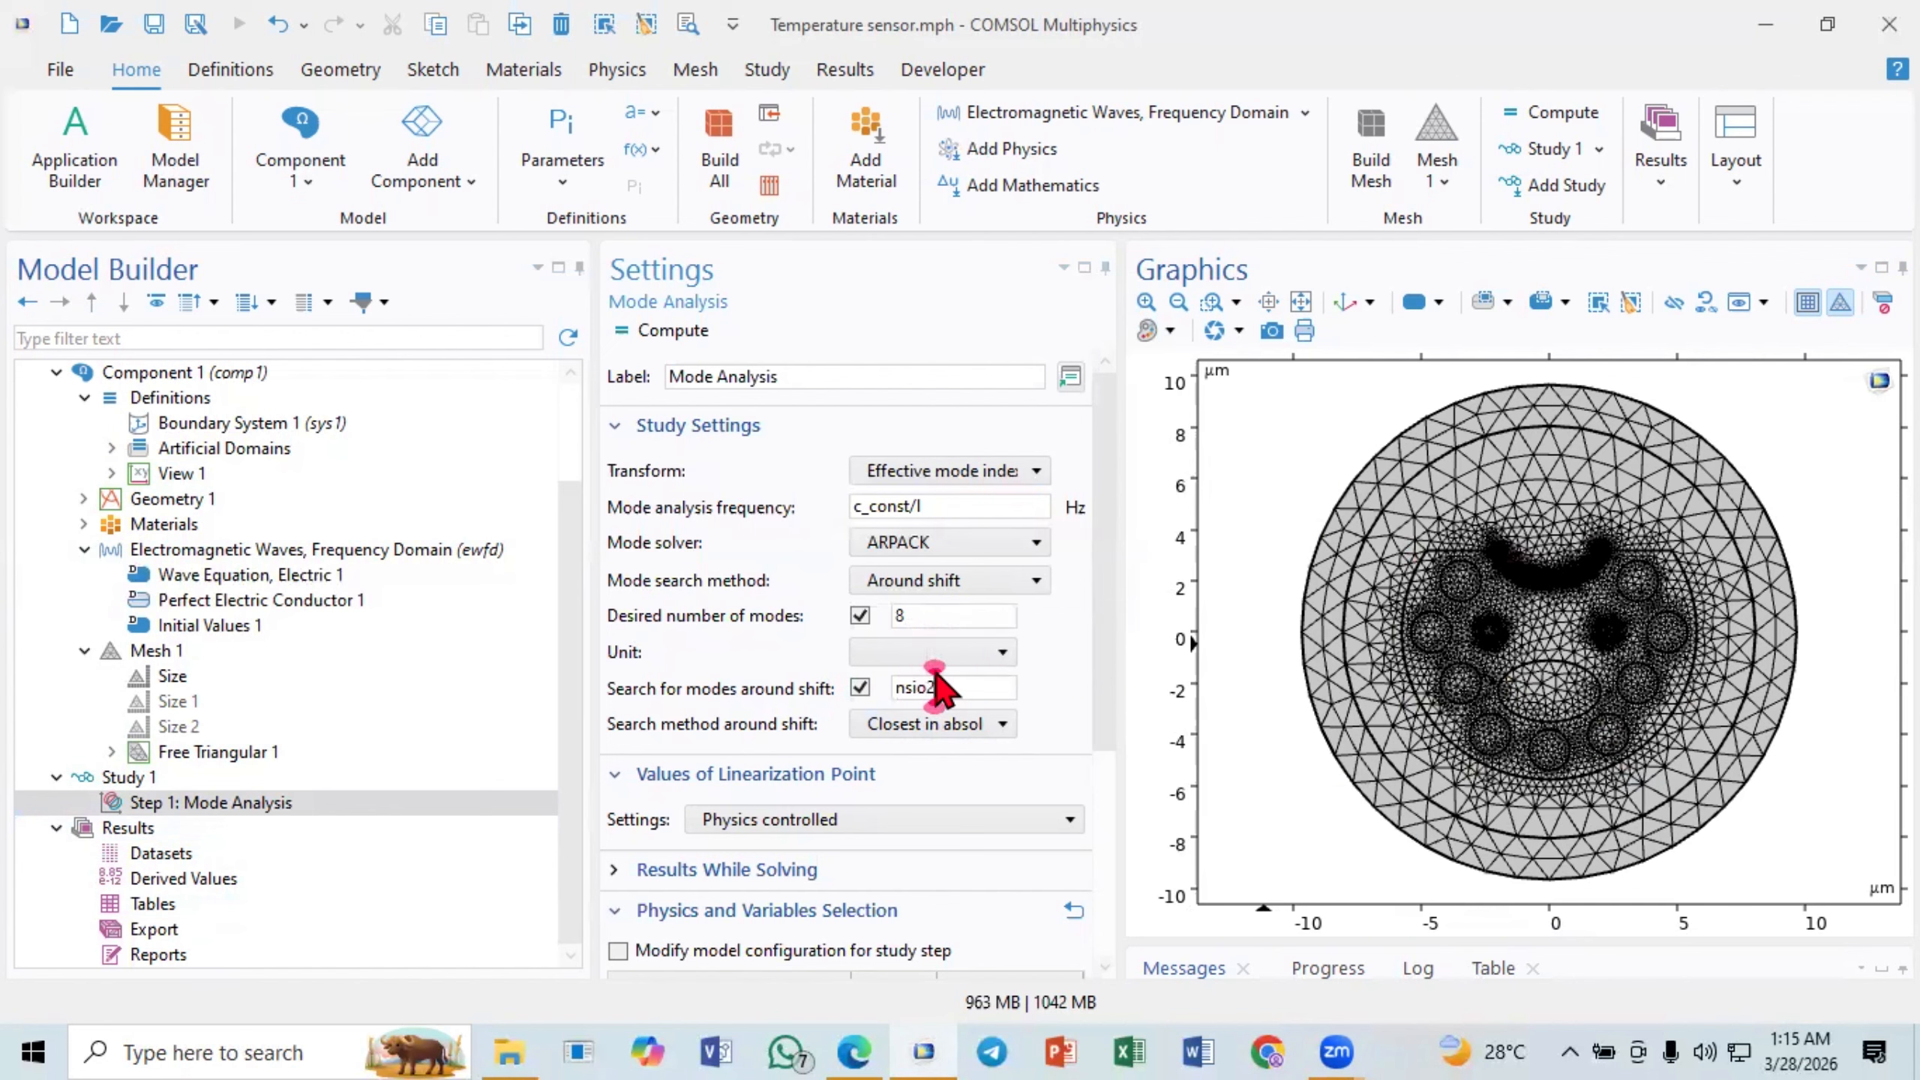
left_click(1068, 687)
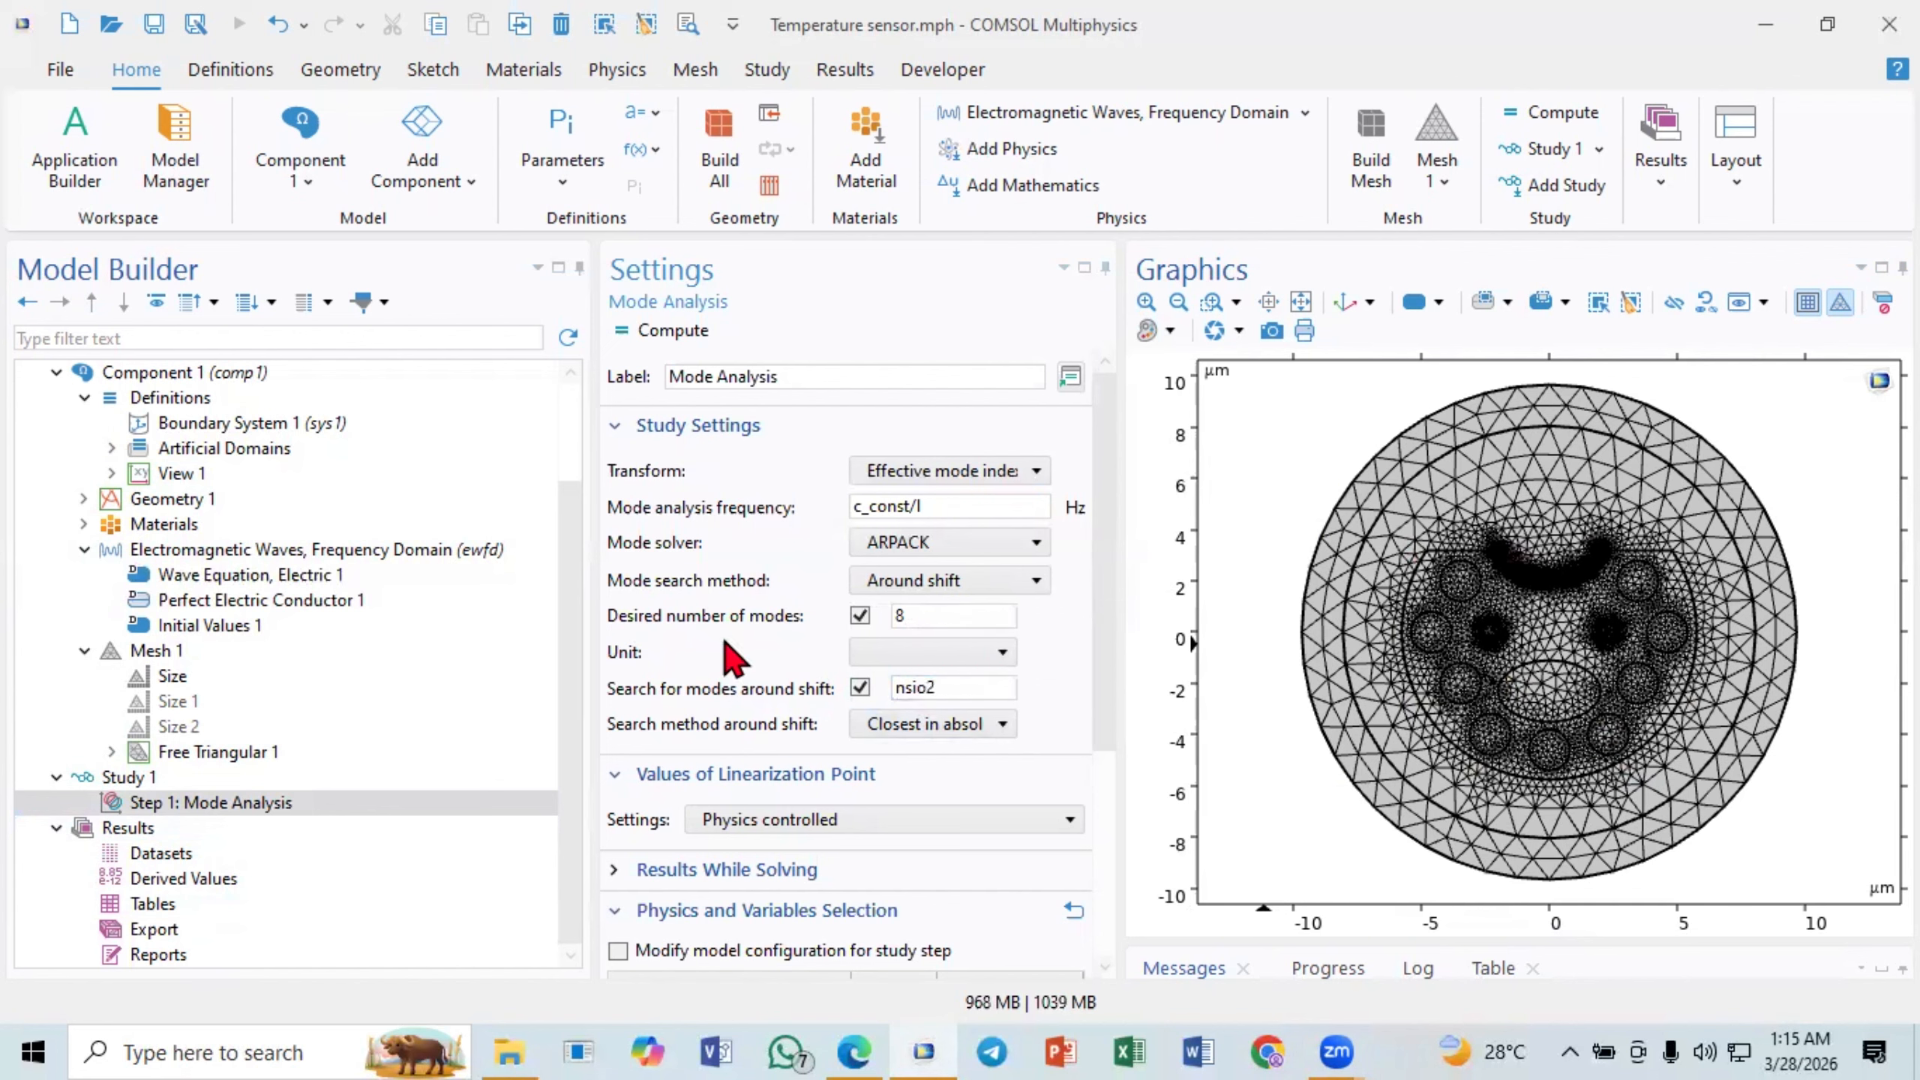
- Compute the Mode Analysis study and fit the resulting electric field plot to the view
left_click(152, 804)
left_click(656, 341)
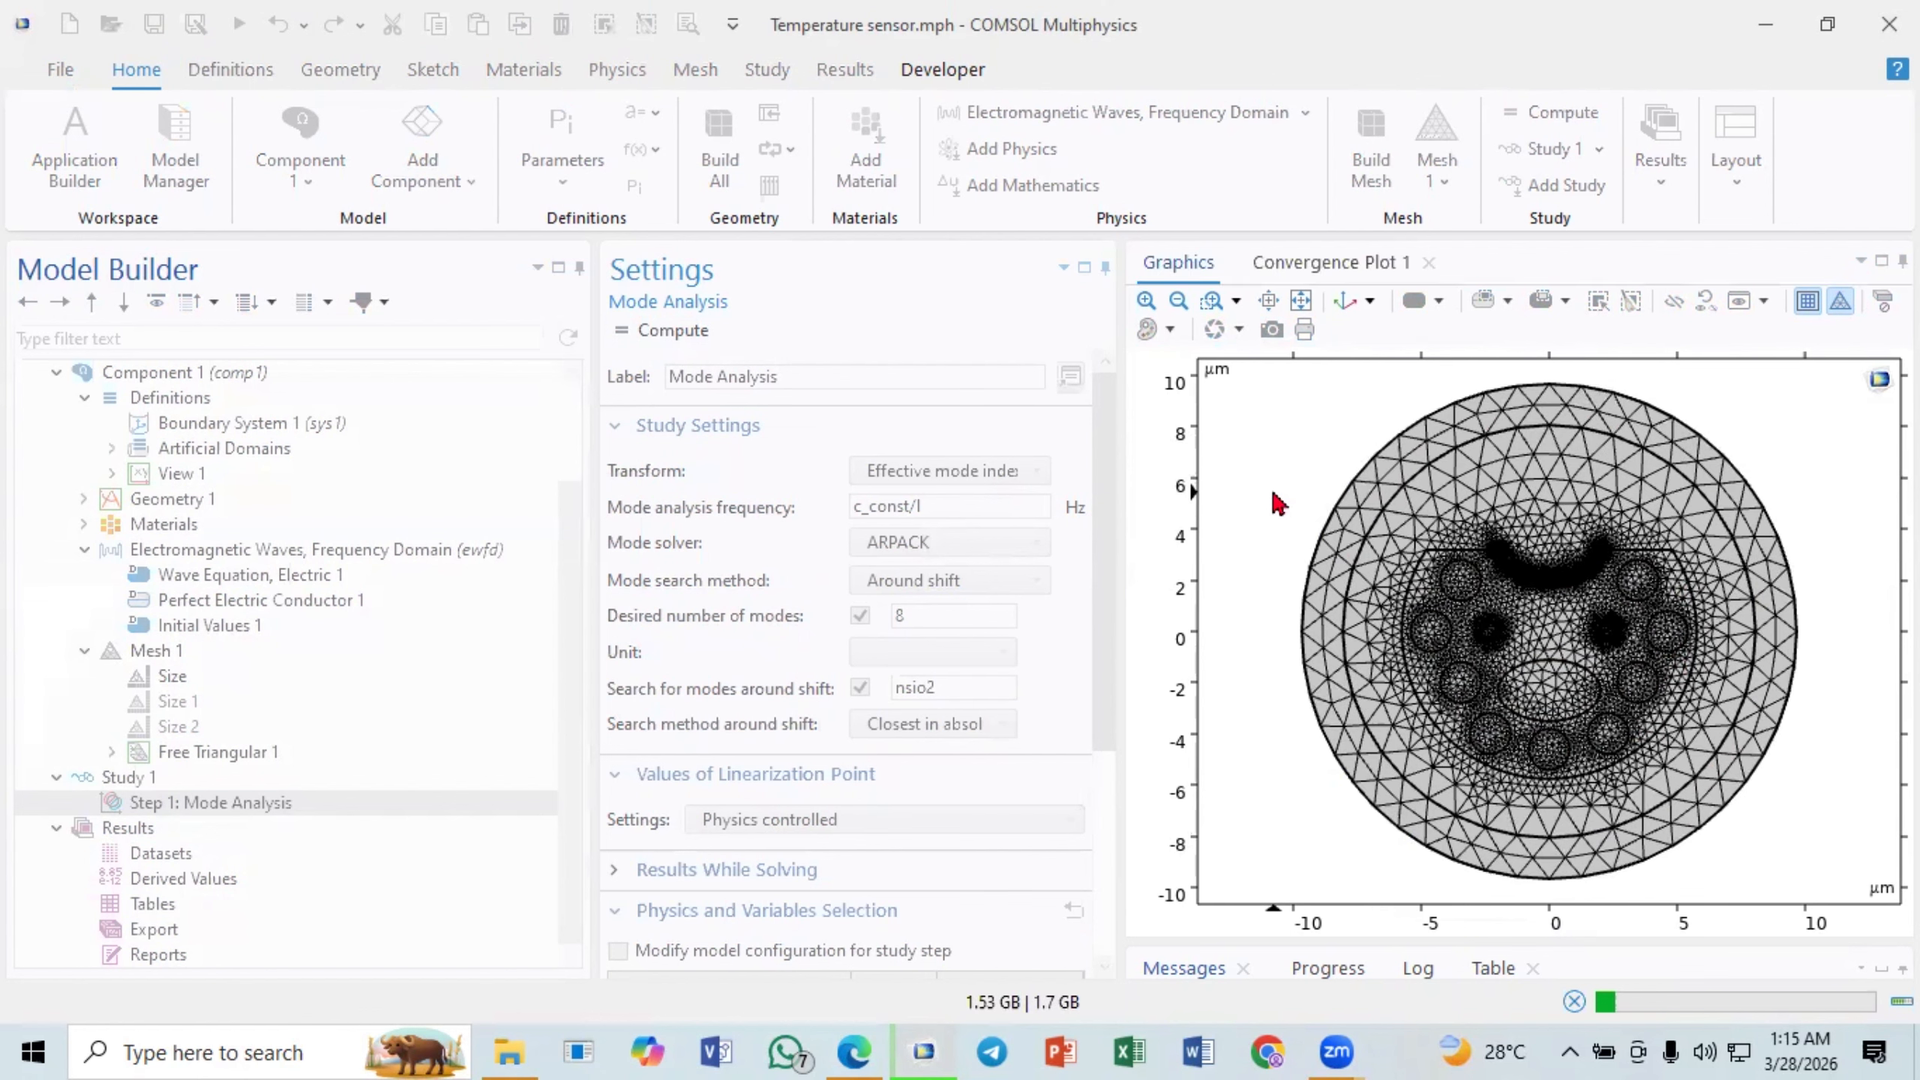
left_click(1304, 273)
mouse_move(1723, 690)
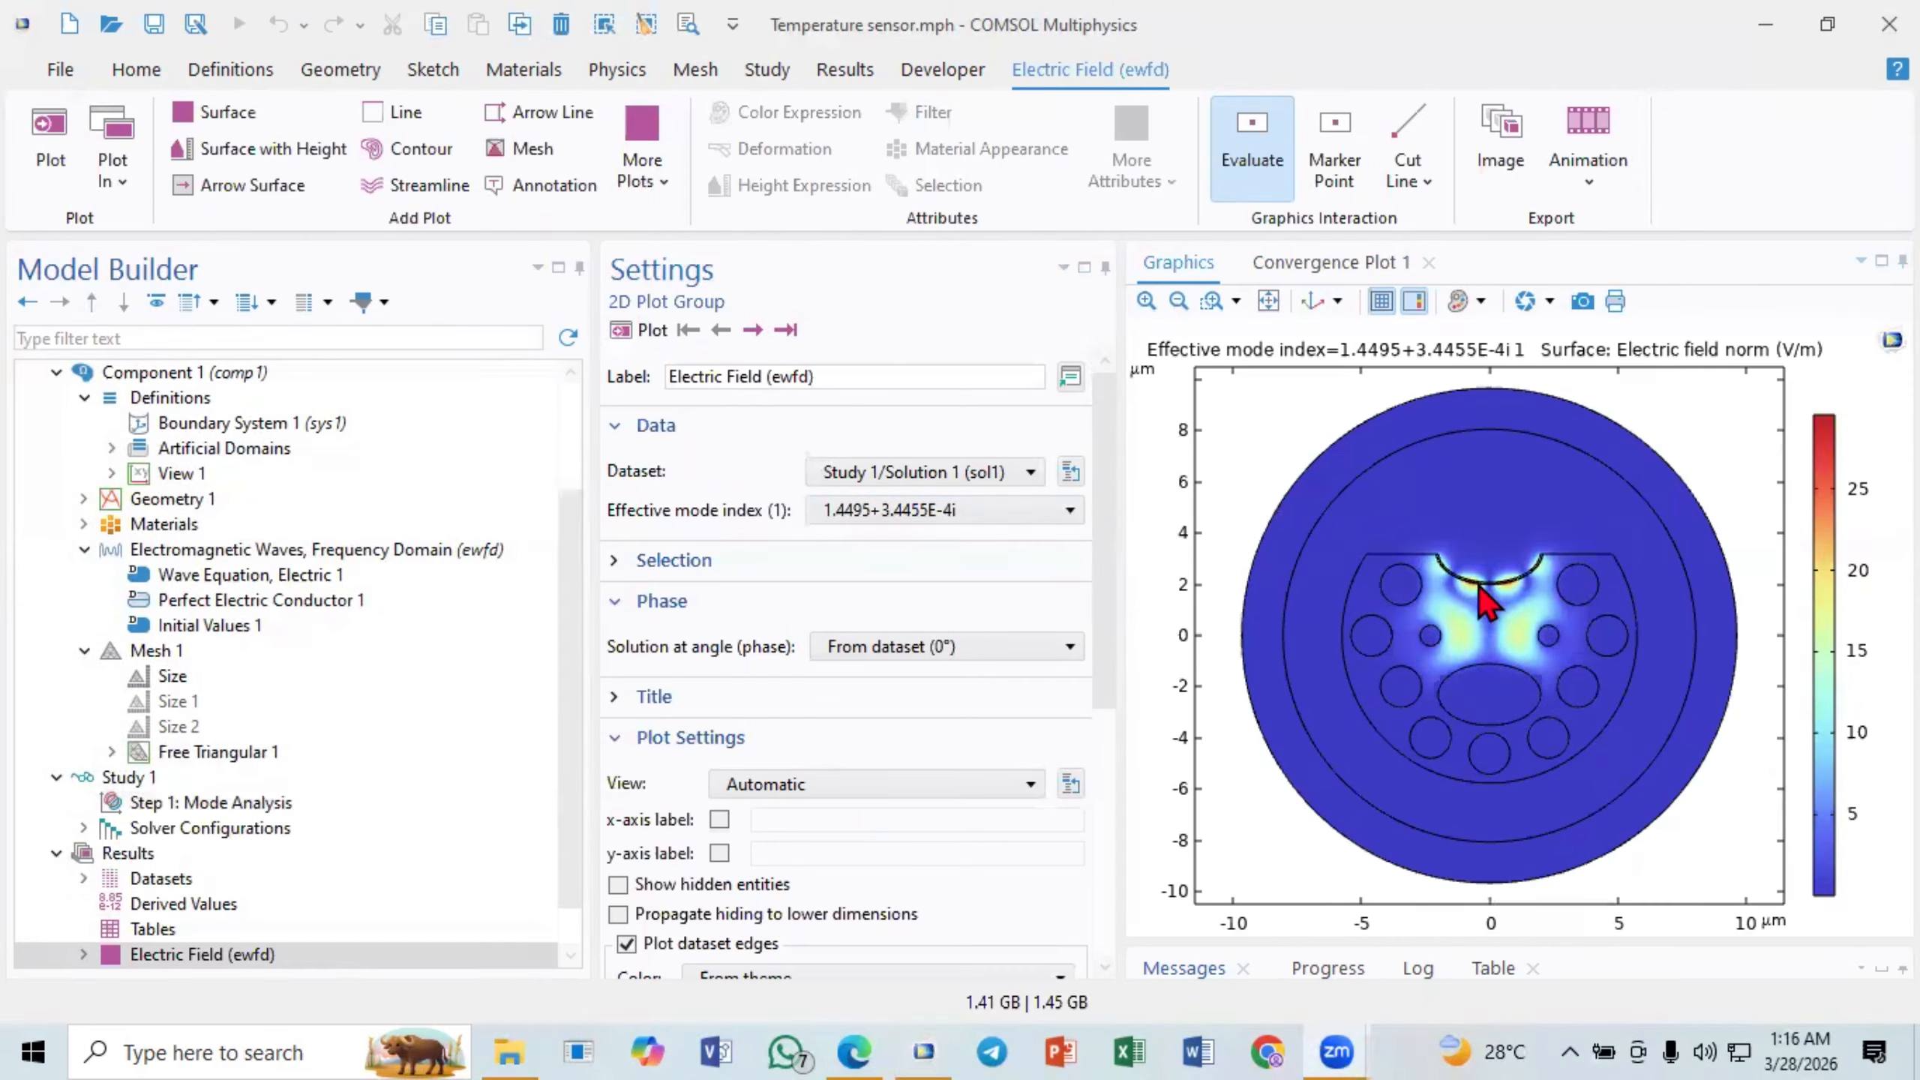
left_click(1269, 302)
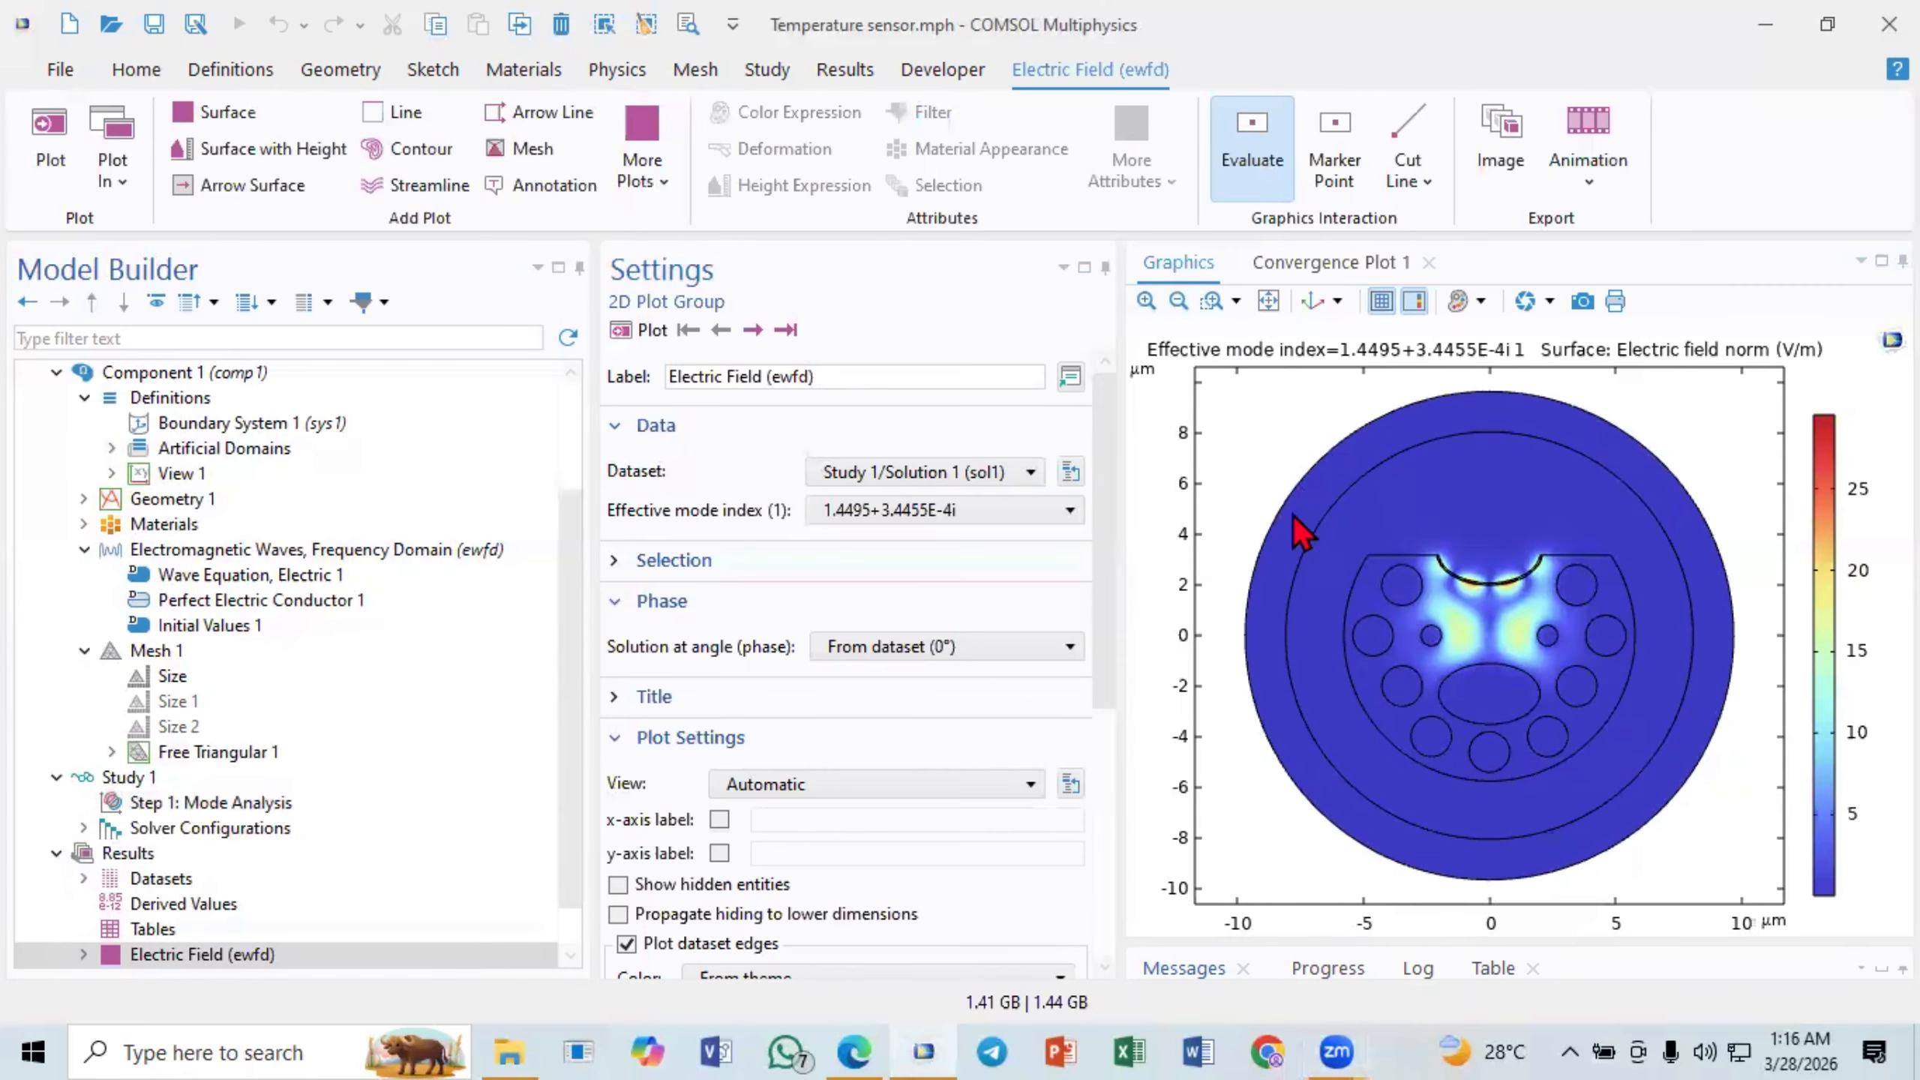
- Expand the Electric Field (ewfd) plot group and step forward through its solutions to the mode with effective index 1.4549
scroll(241, 836, "down", 1)
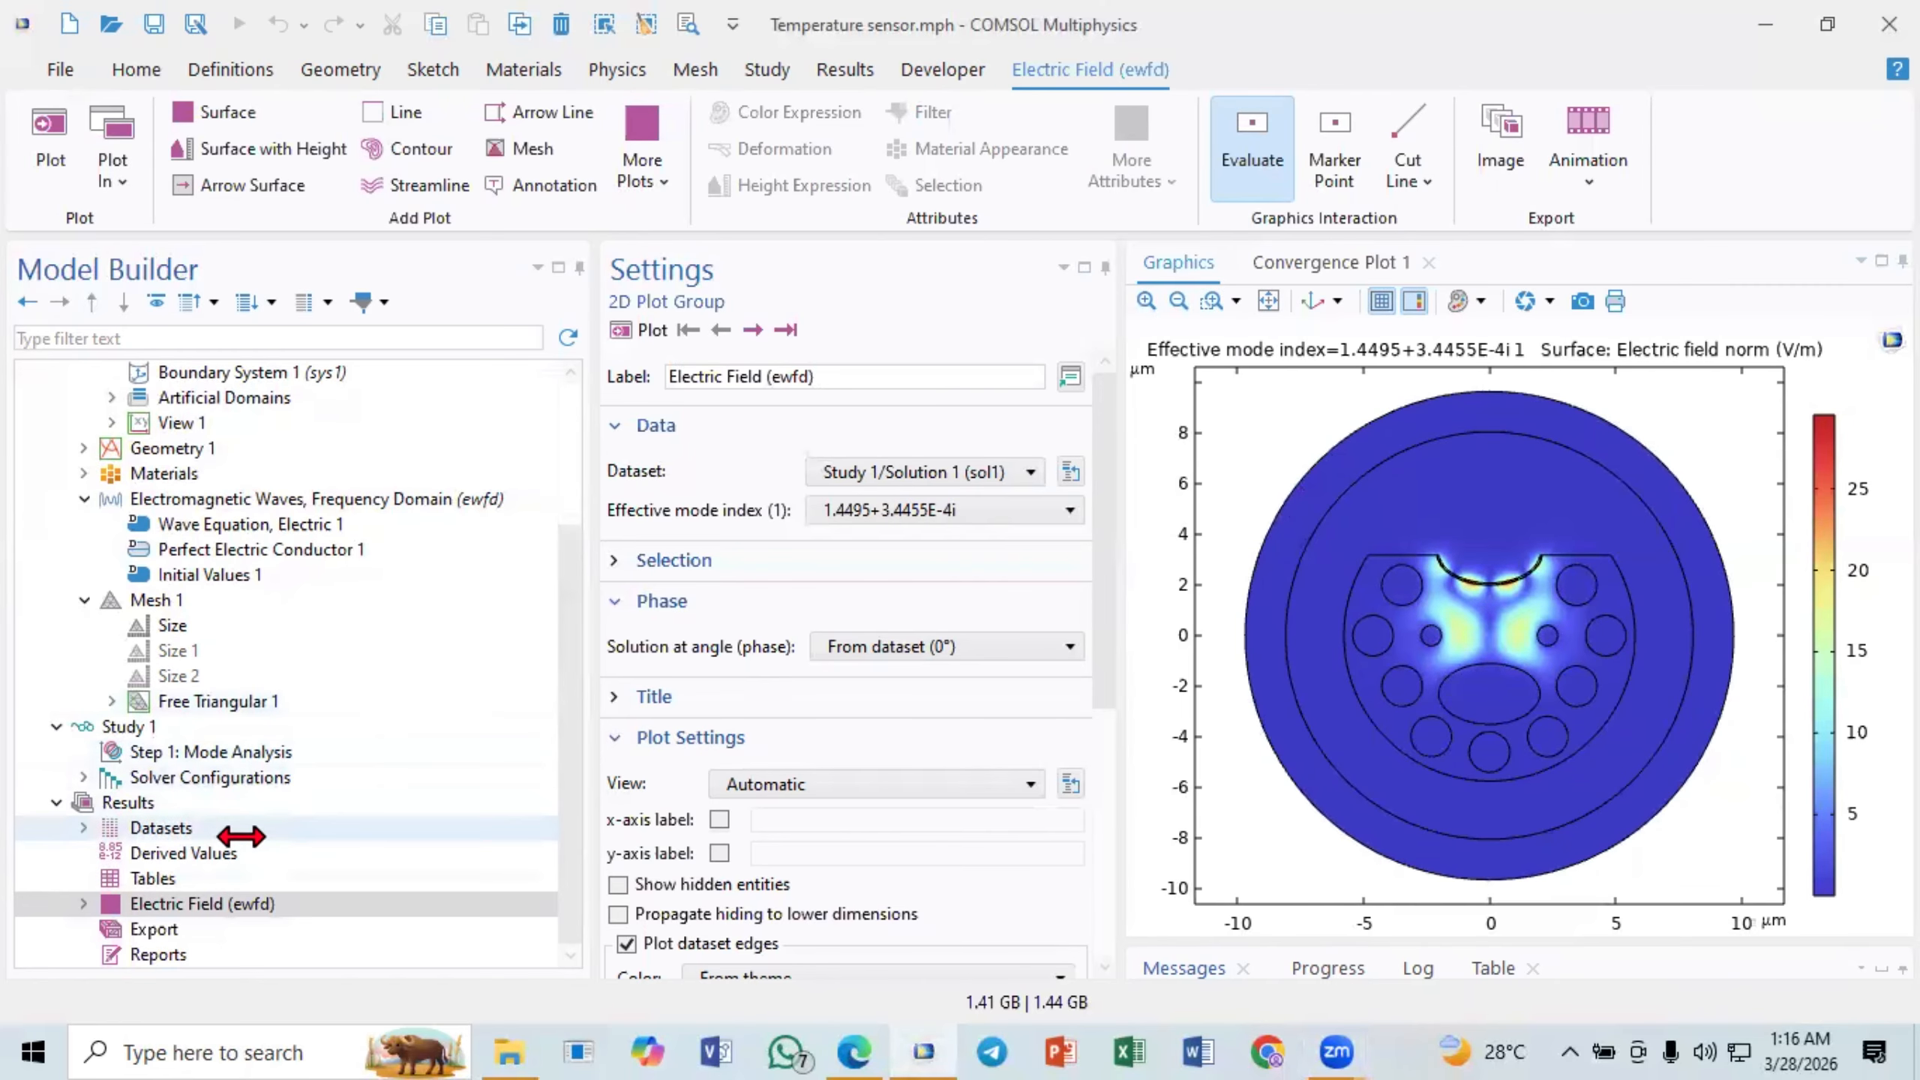
left_click(89, 908)
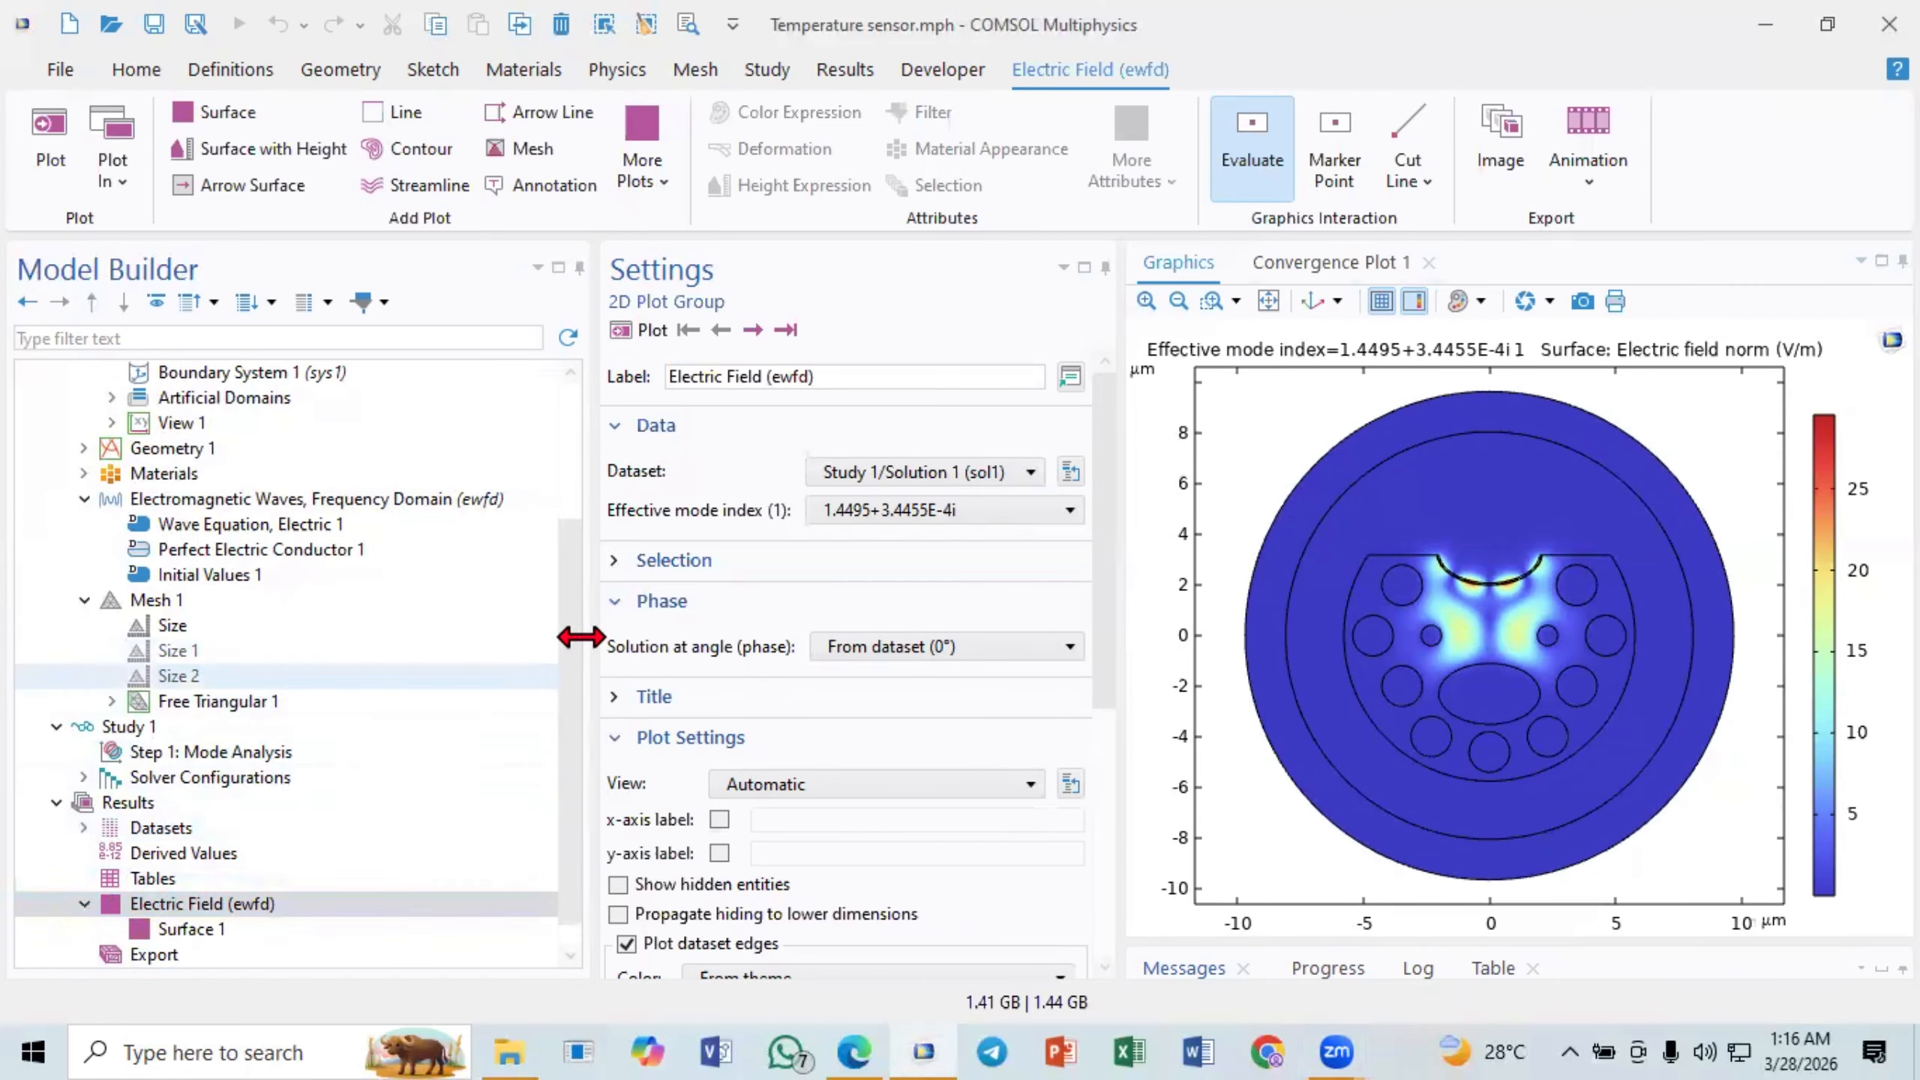
left_click(757, 338)
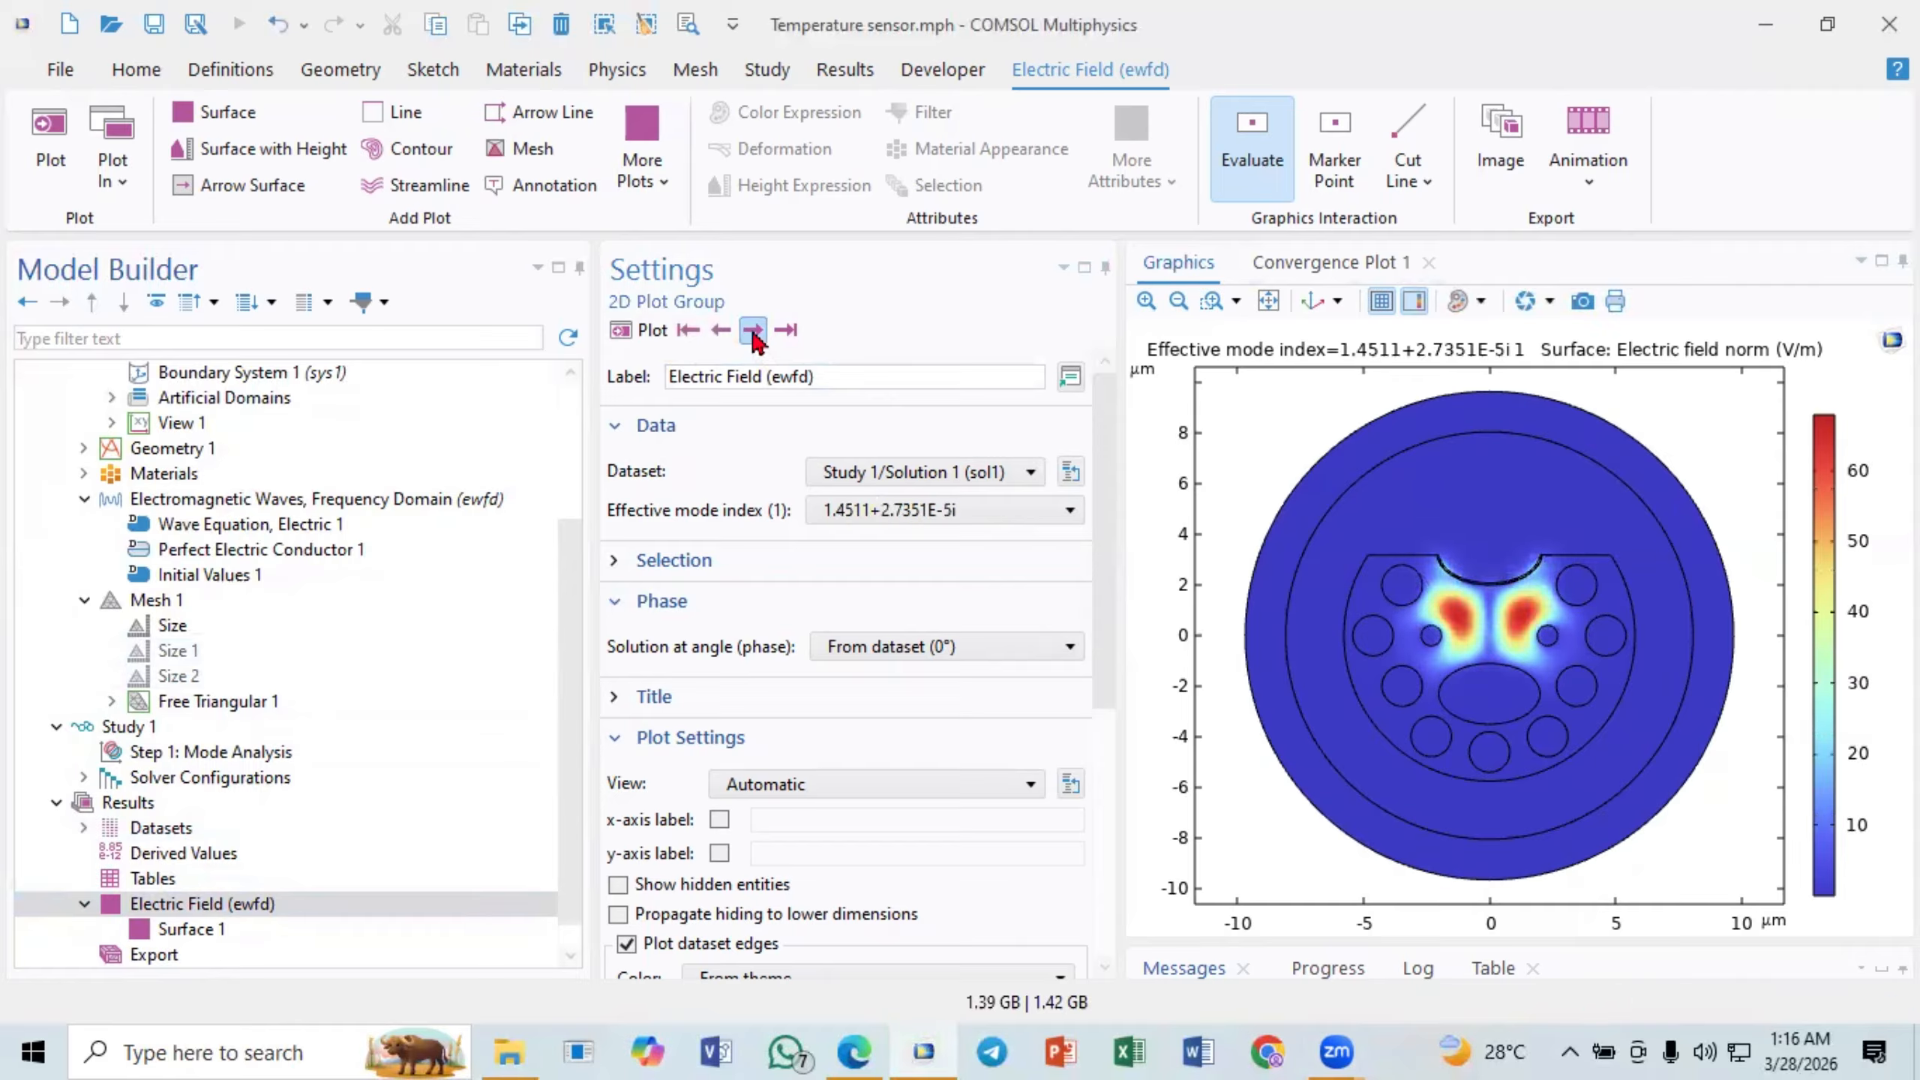
left_click(754, 336)
left_click(753, 336)
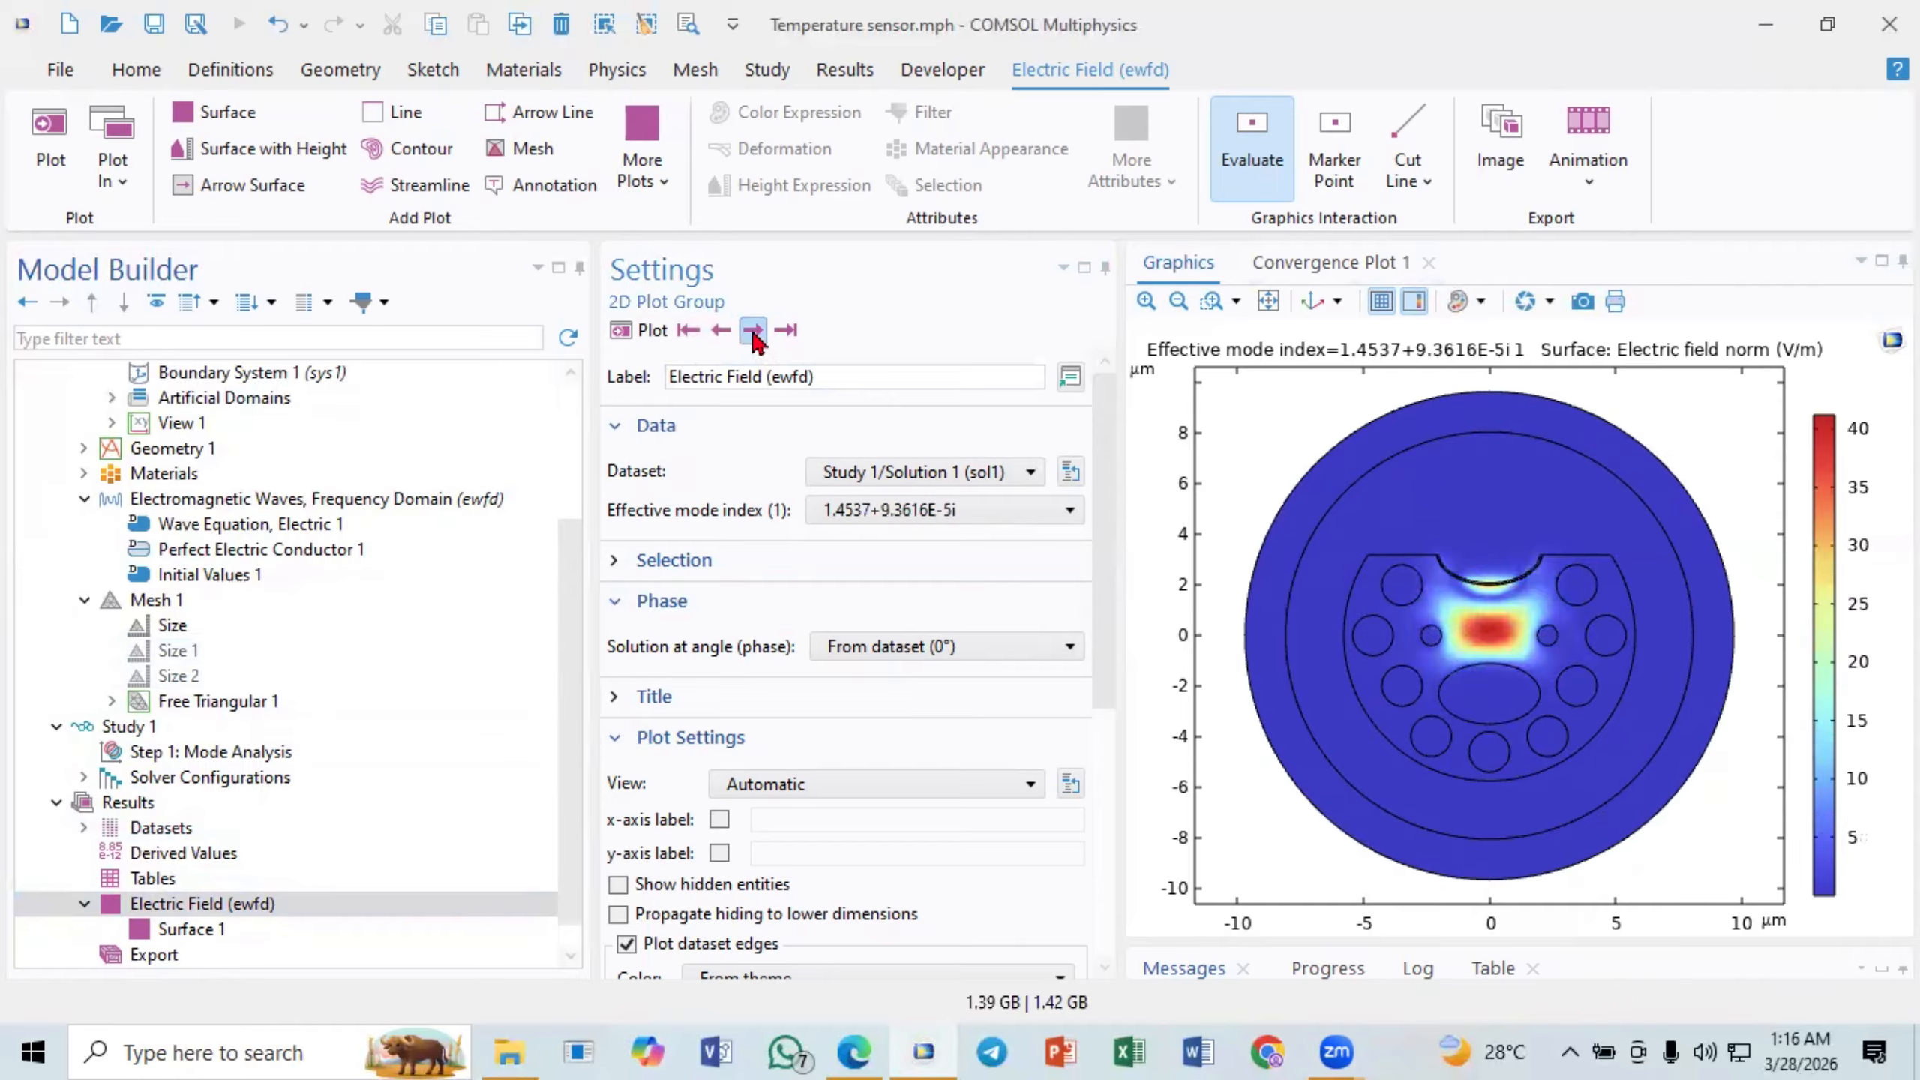
left_click(753, 336)
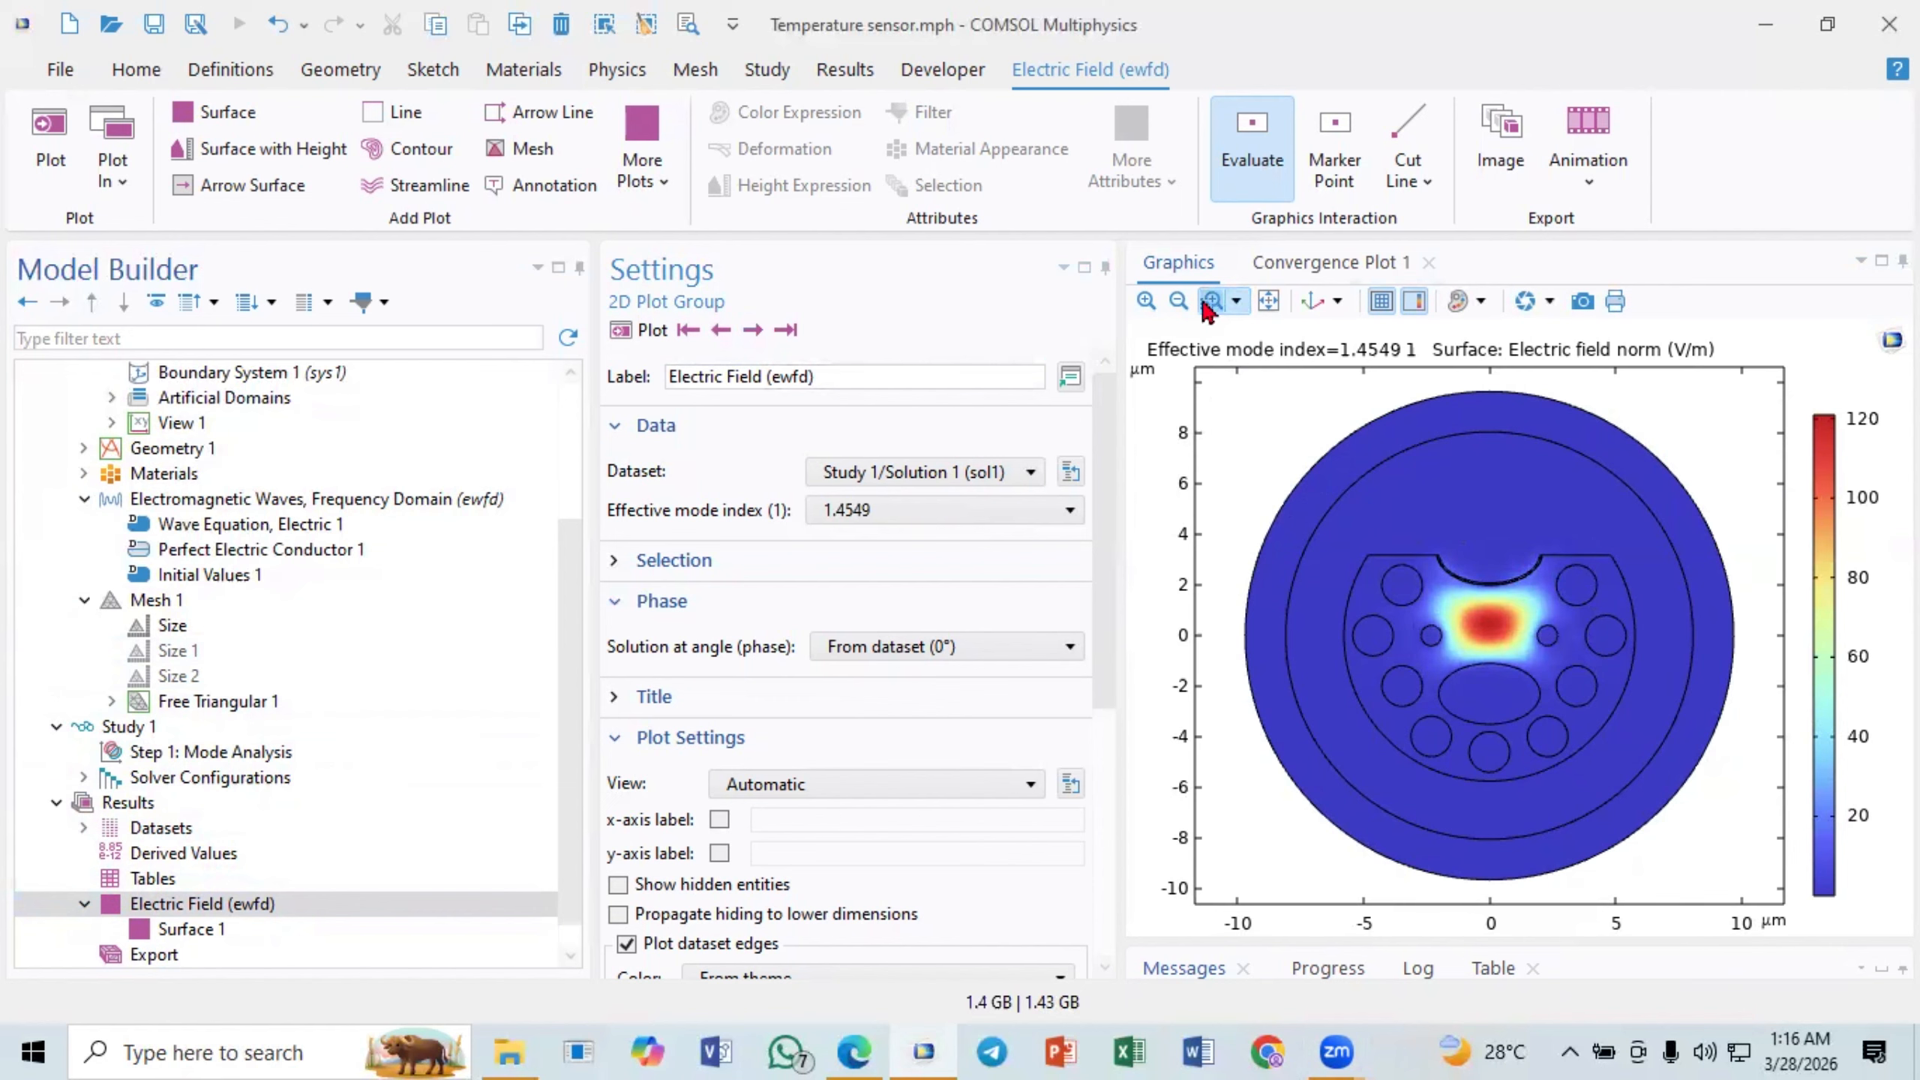
- Add an Arrow Surface plot to the Electric Field (ewfd) group and return to the group's settings
left_click(188, 912)
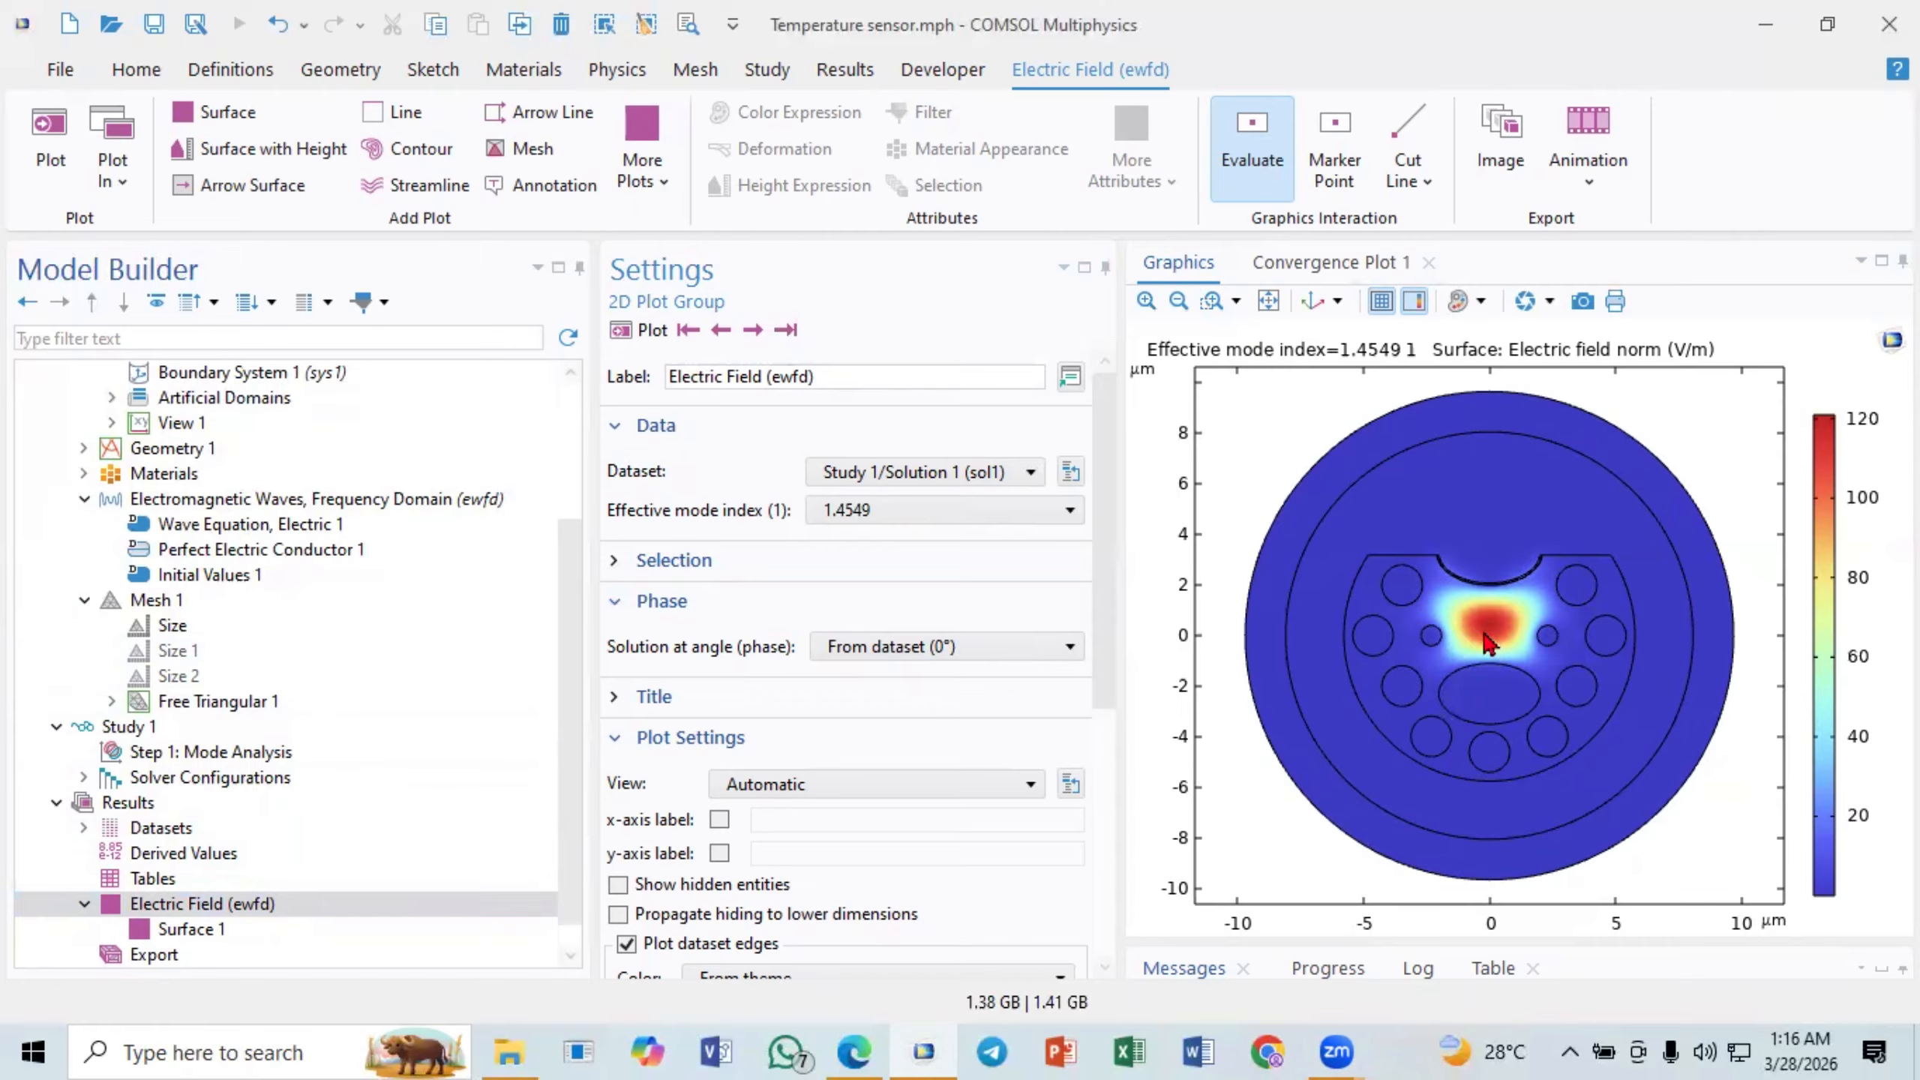
right_click(212, 904)
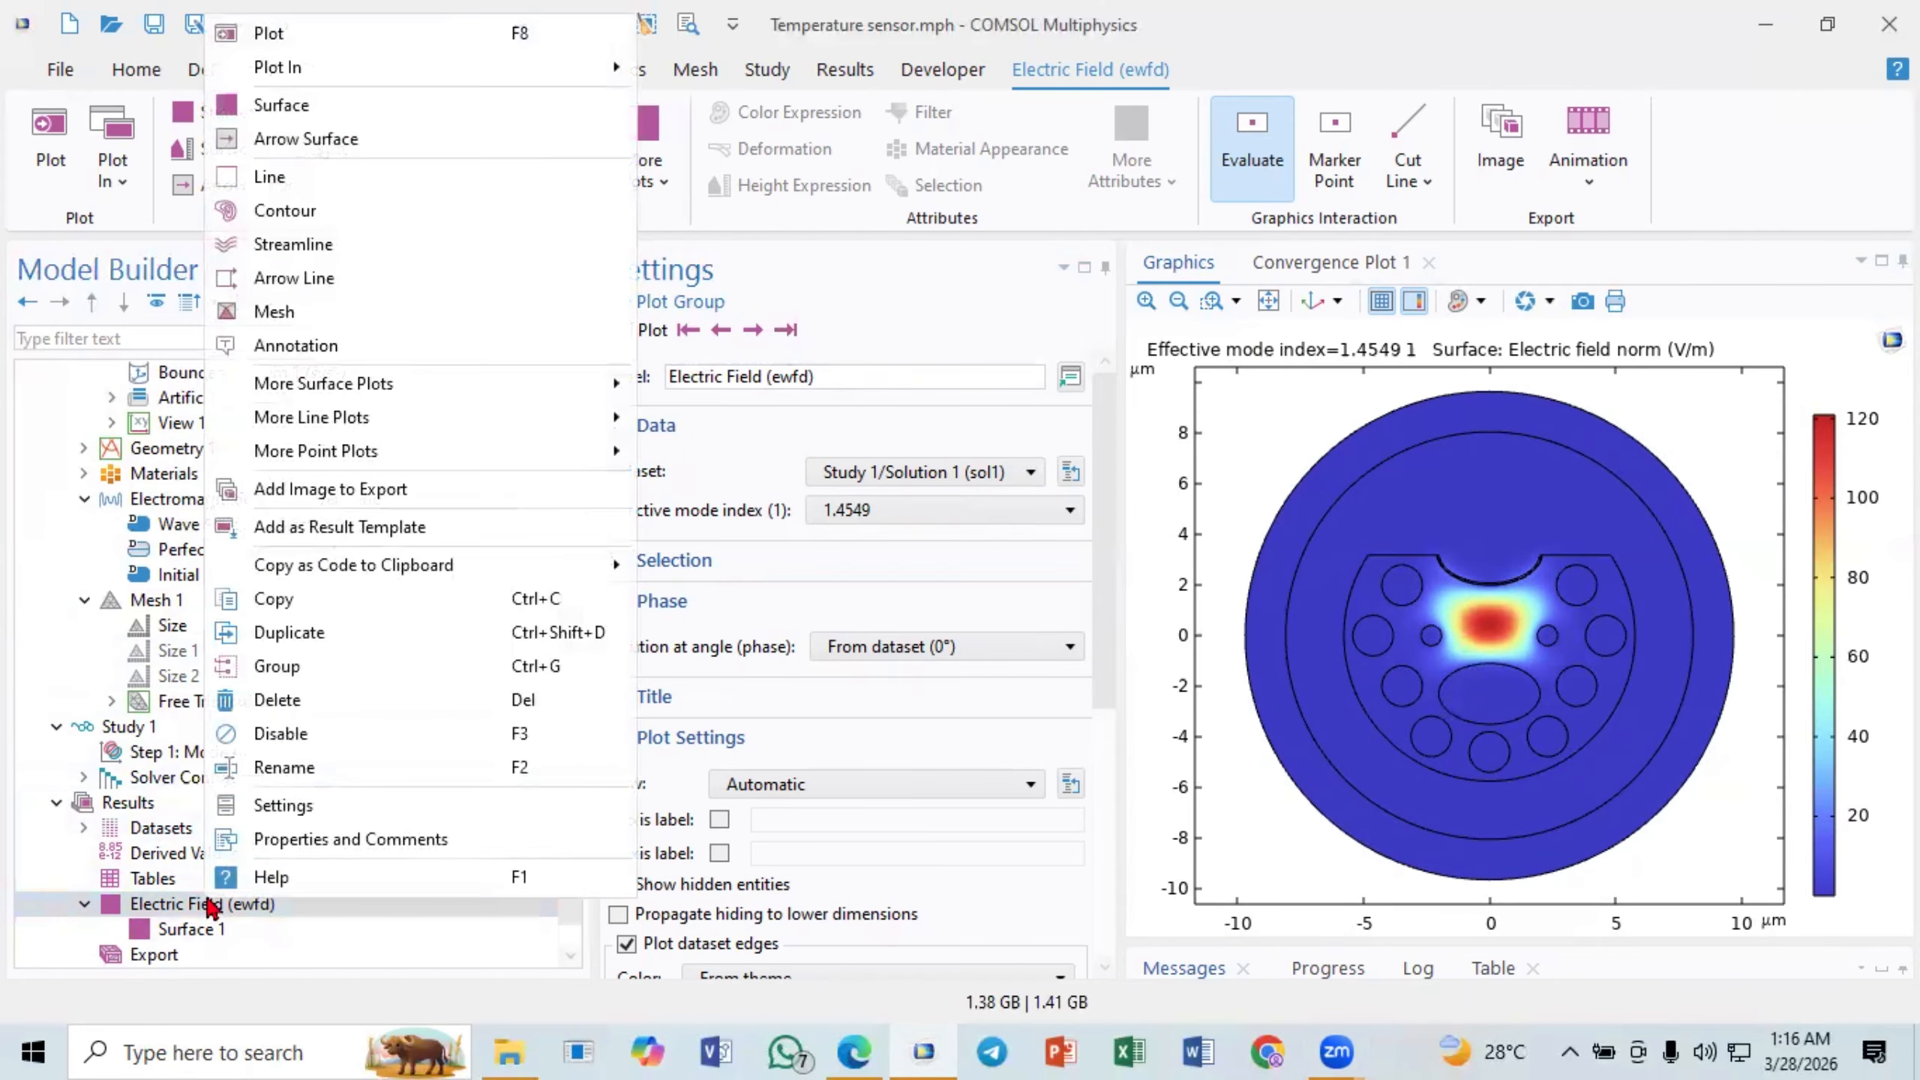
left_click(264, 140)
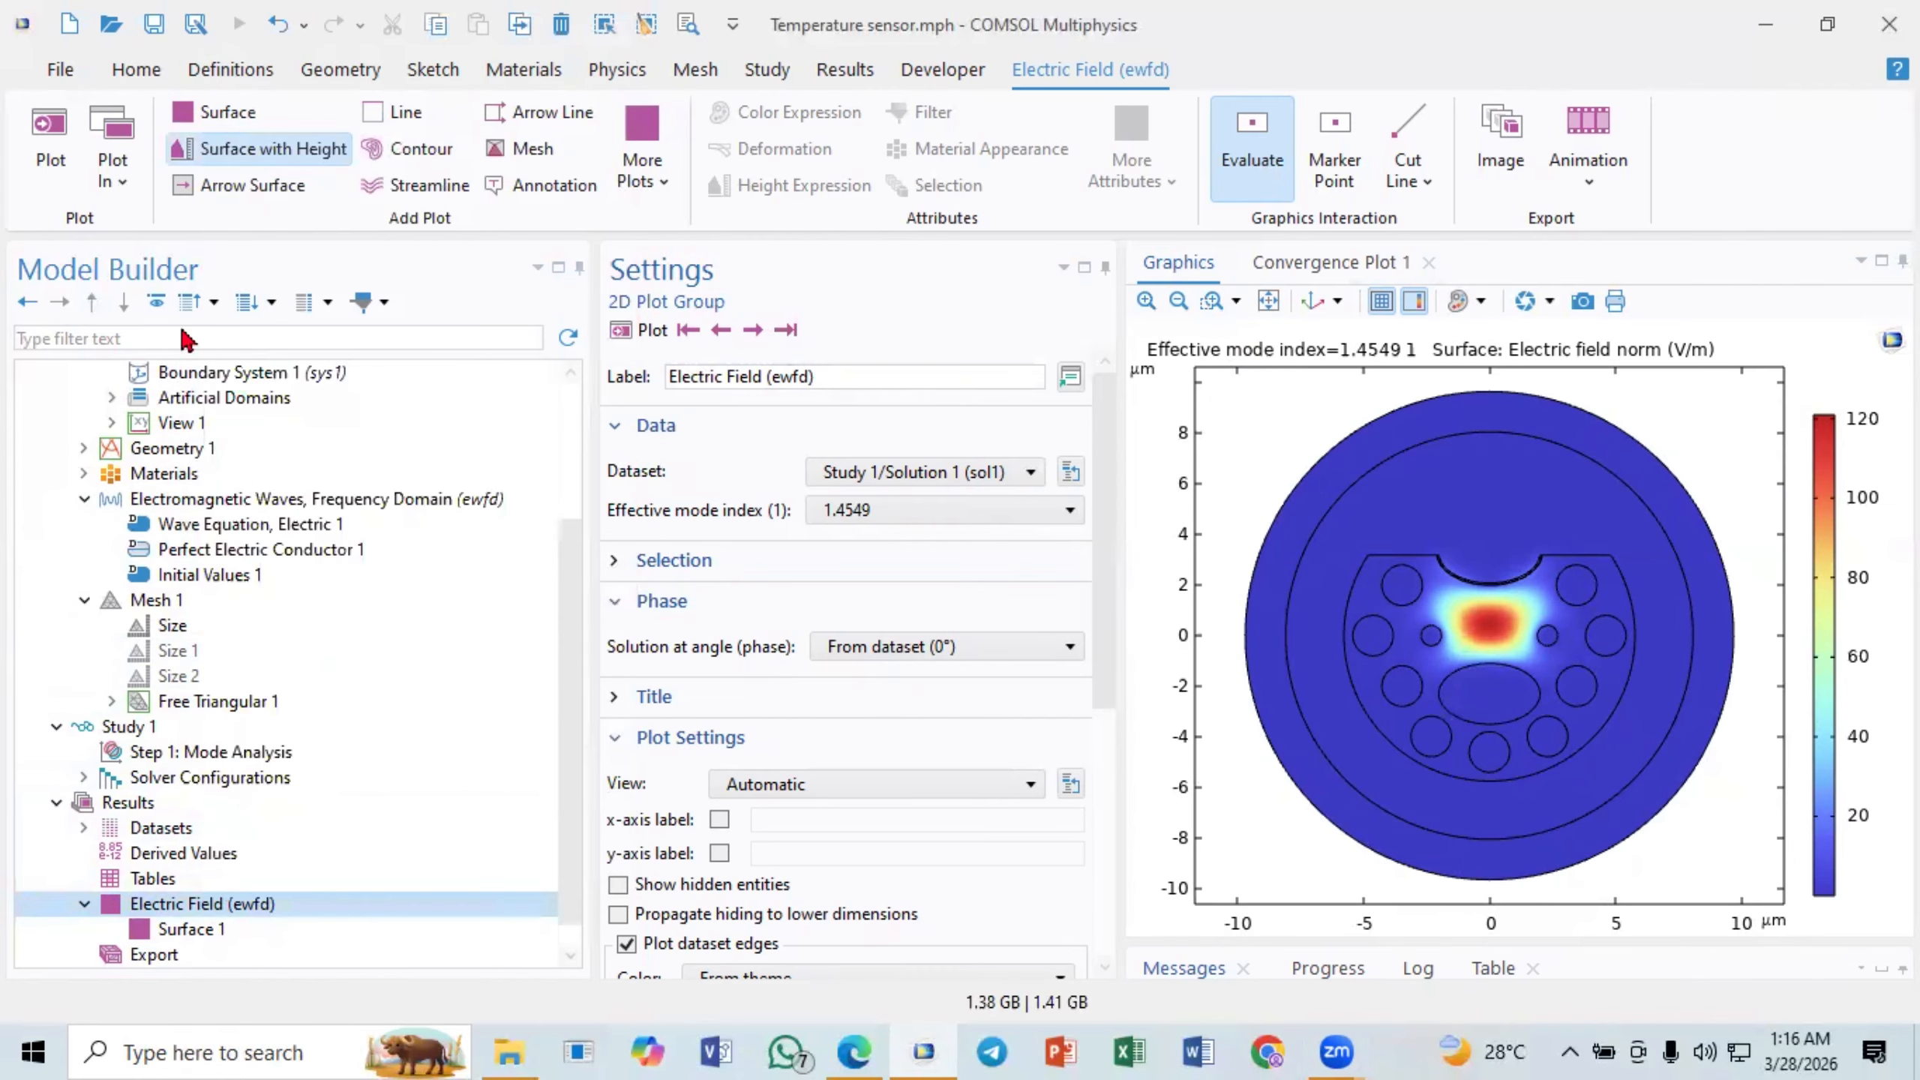
left_click(216, 908)
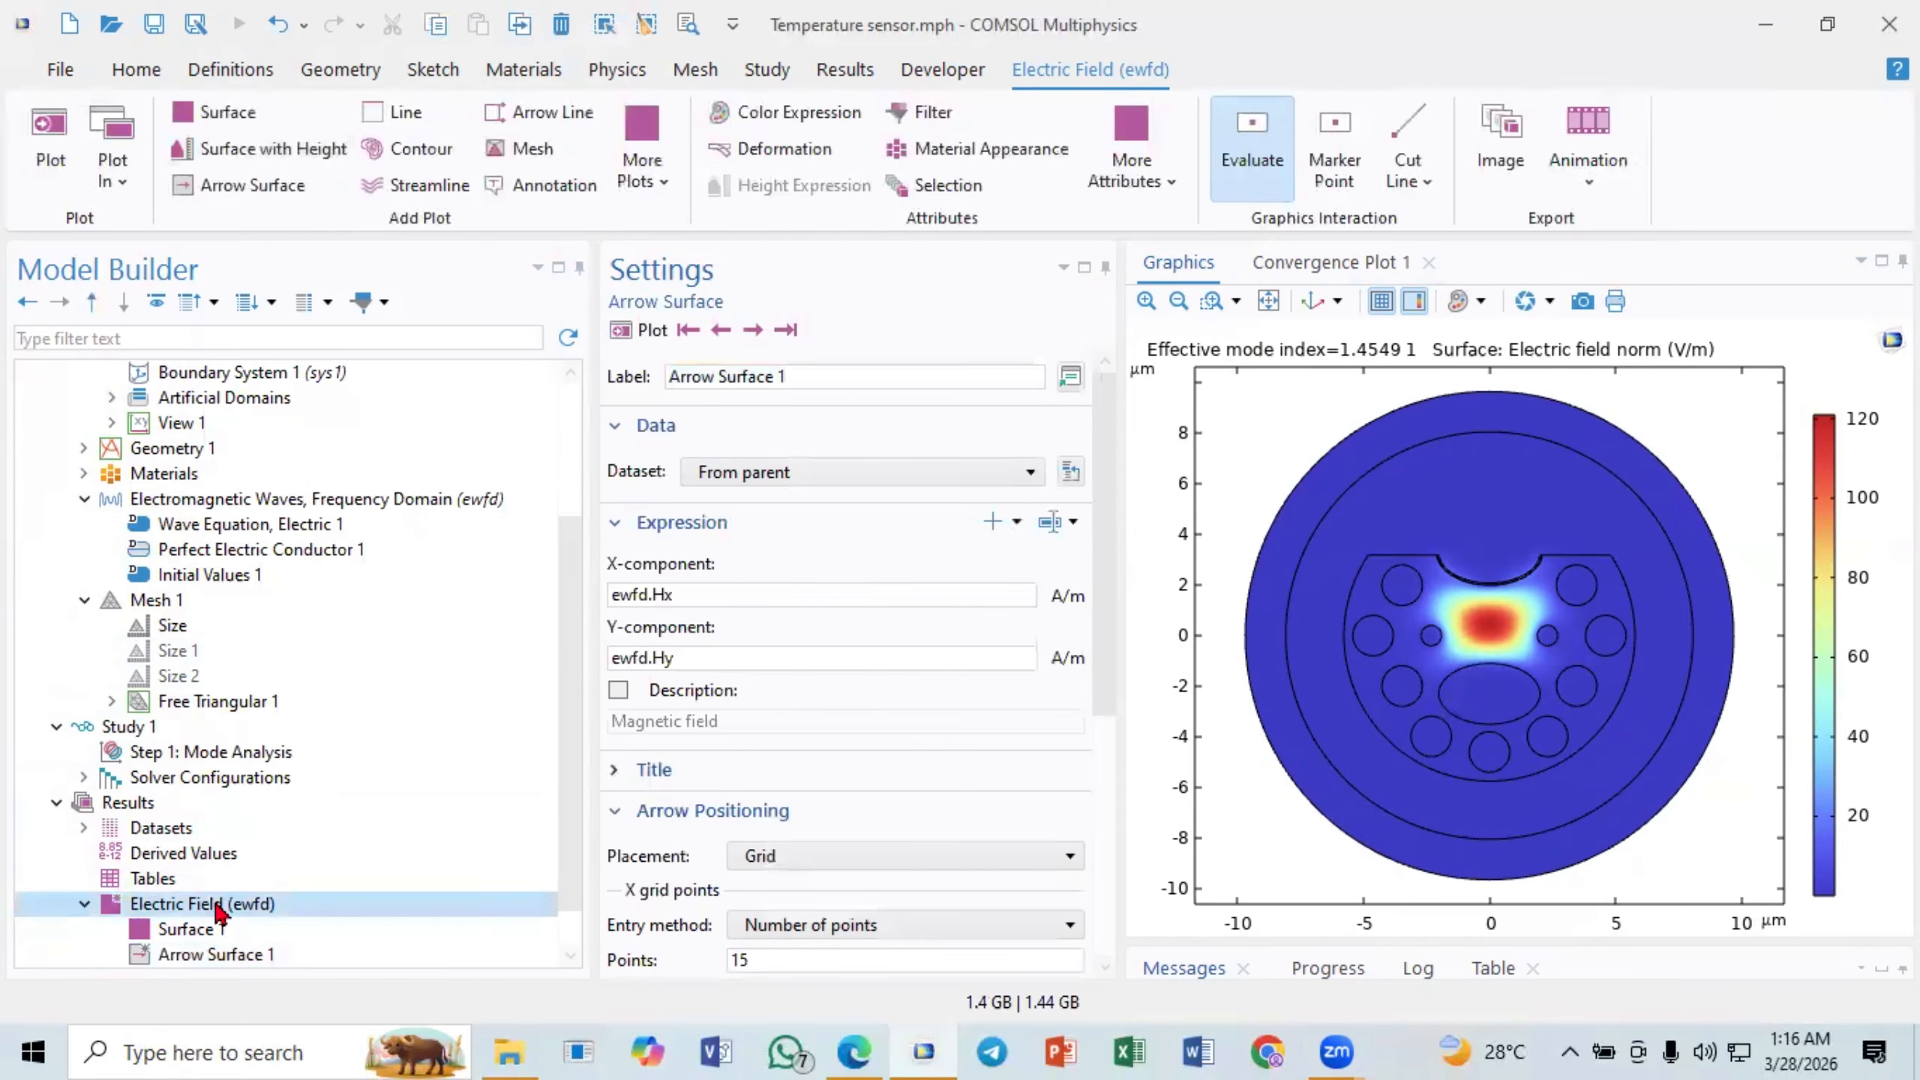
left_click(229, 904)
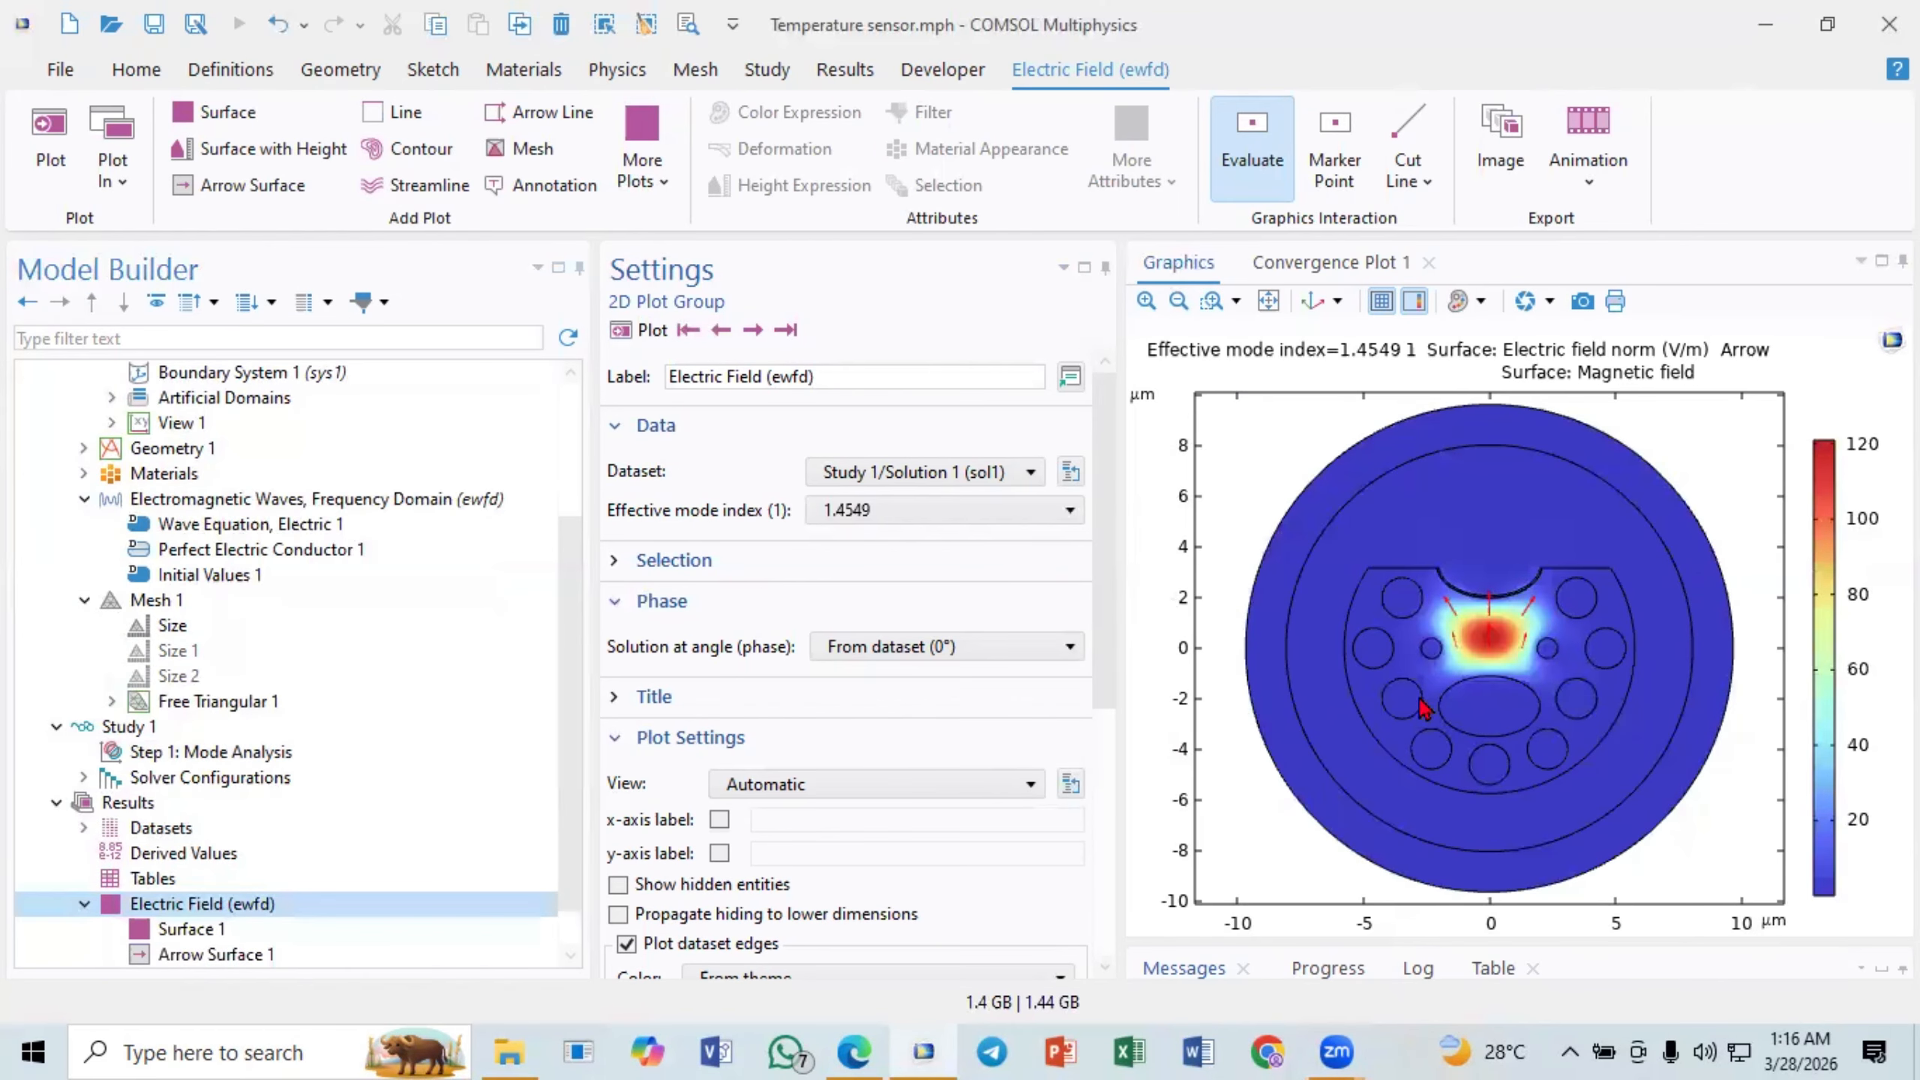
- Compare the field arrows of the computed modes, including the last solution, and return to the mode with effective index 1.4537+9.3616E-5i
left_click(722, 331)
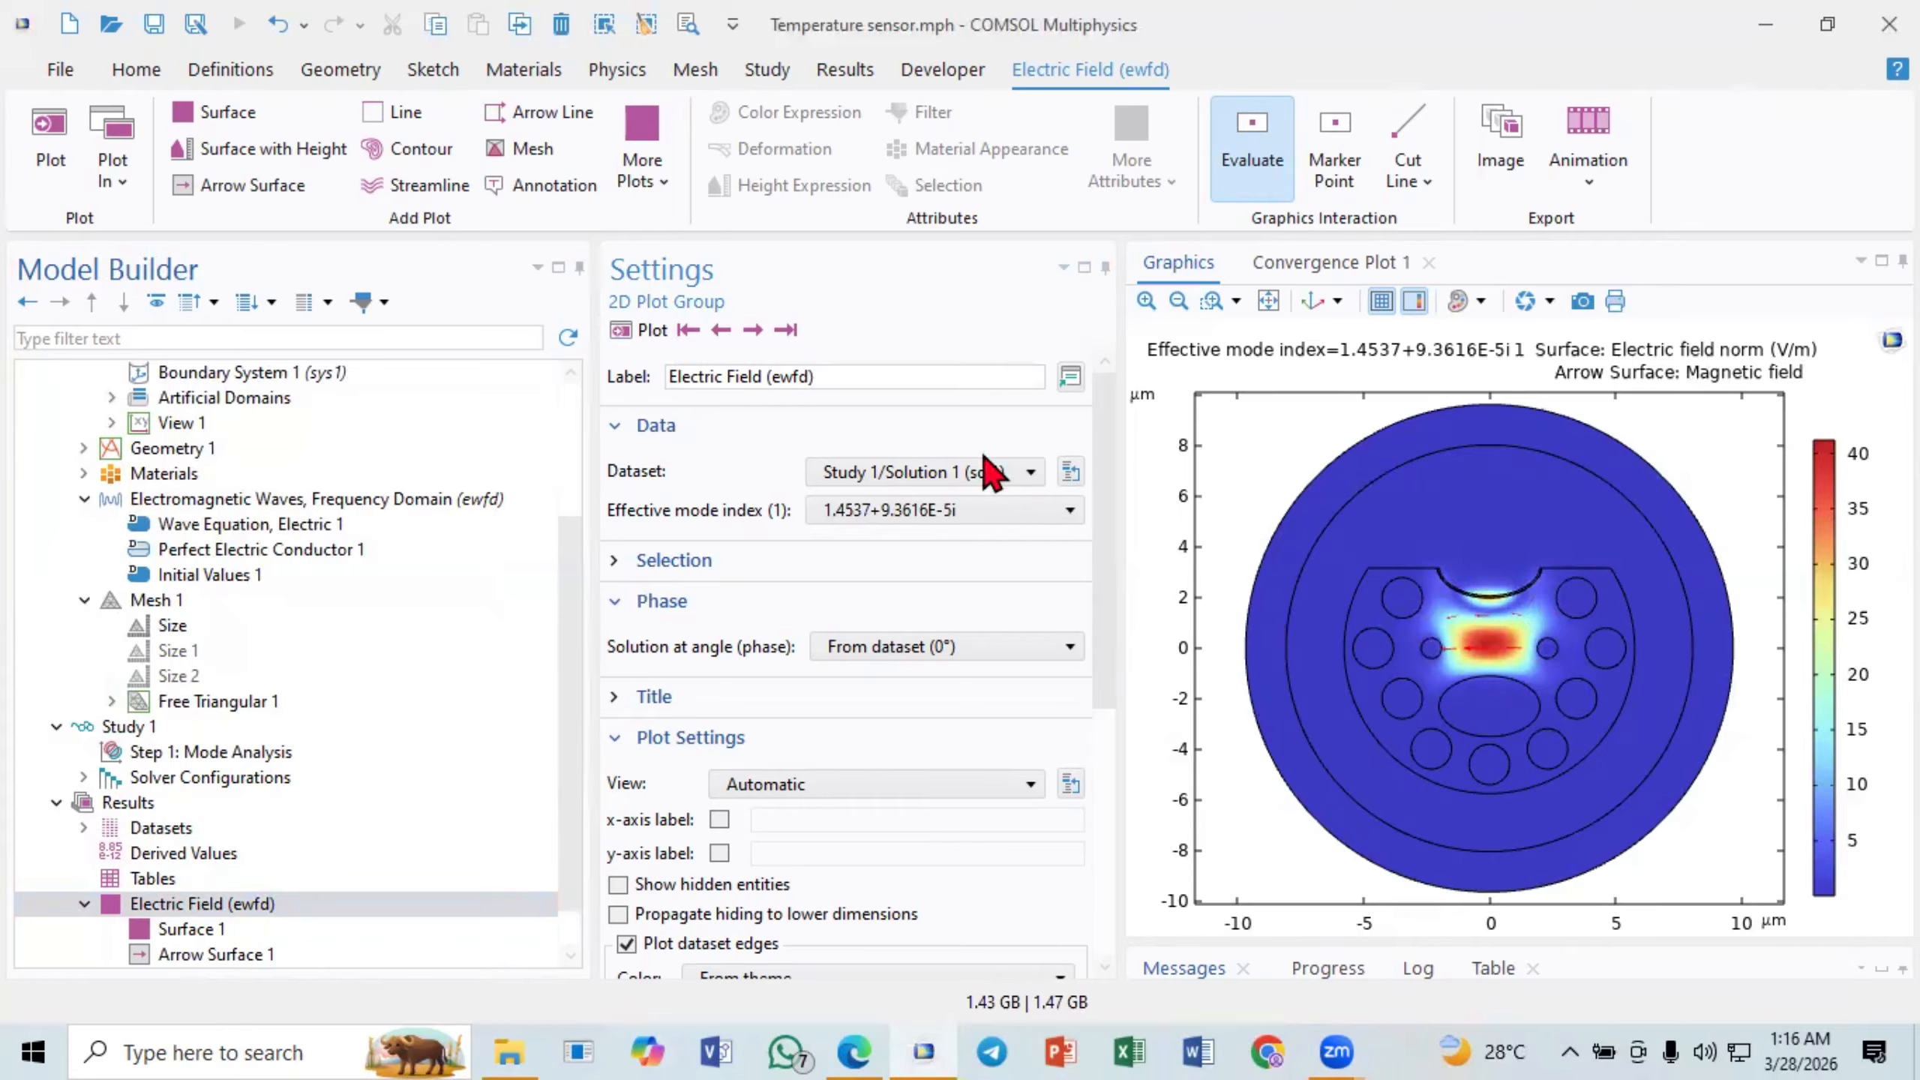
left_click(786, 331)
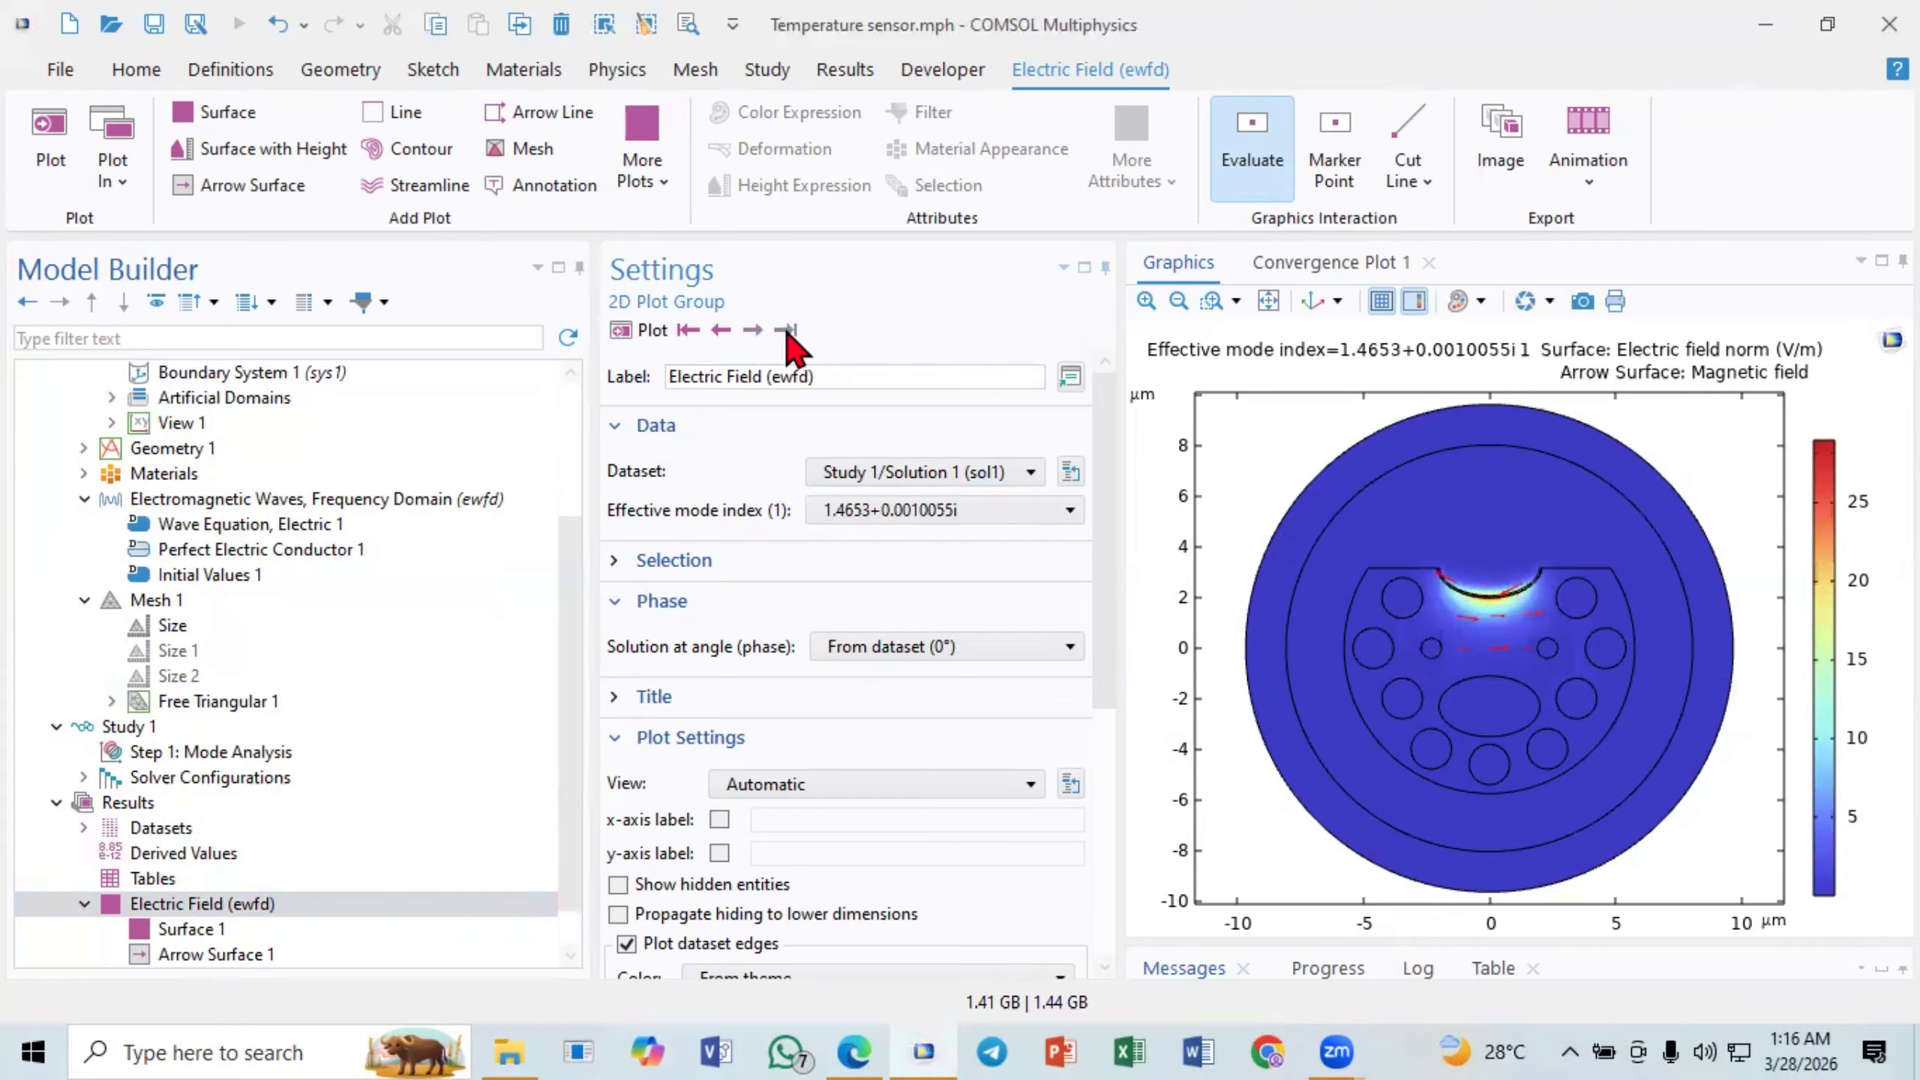
left_click(718, 333)
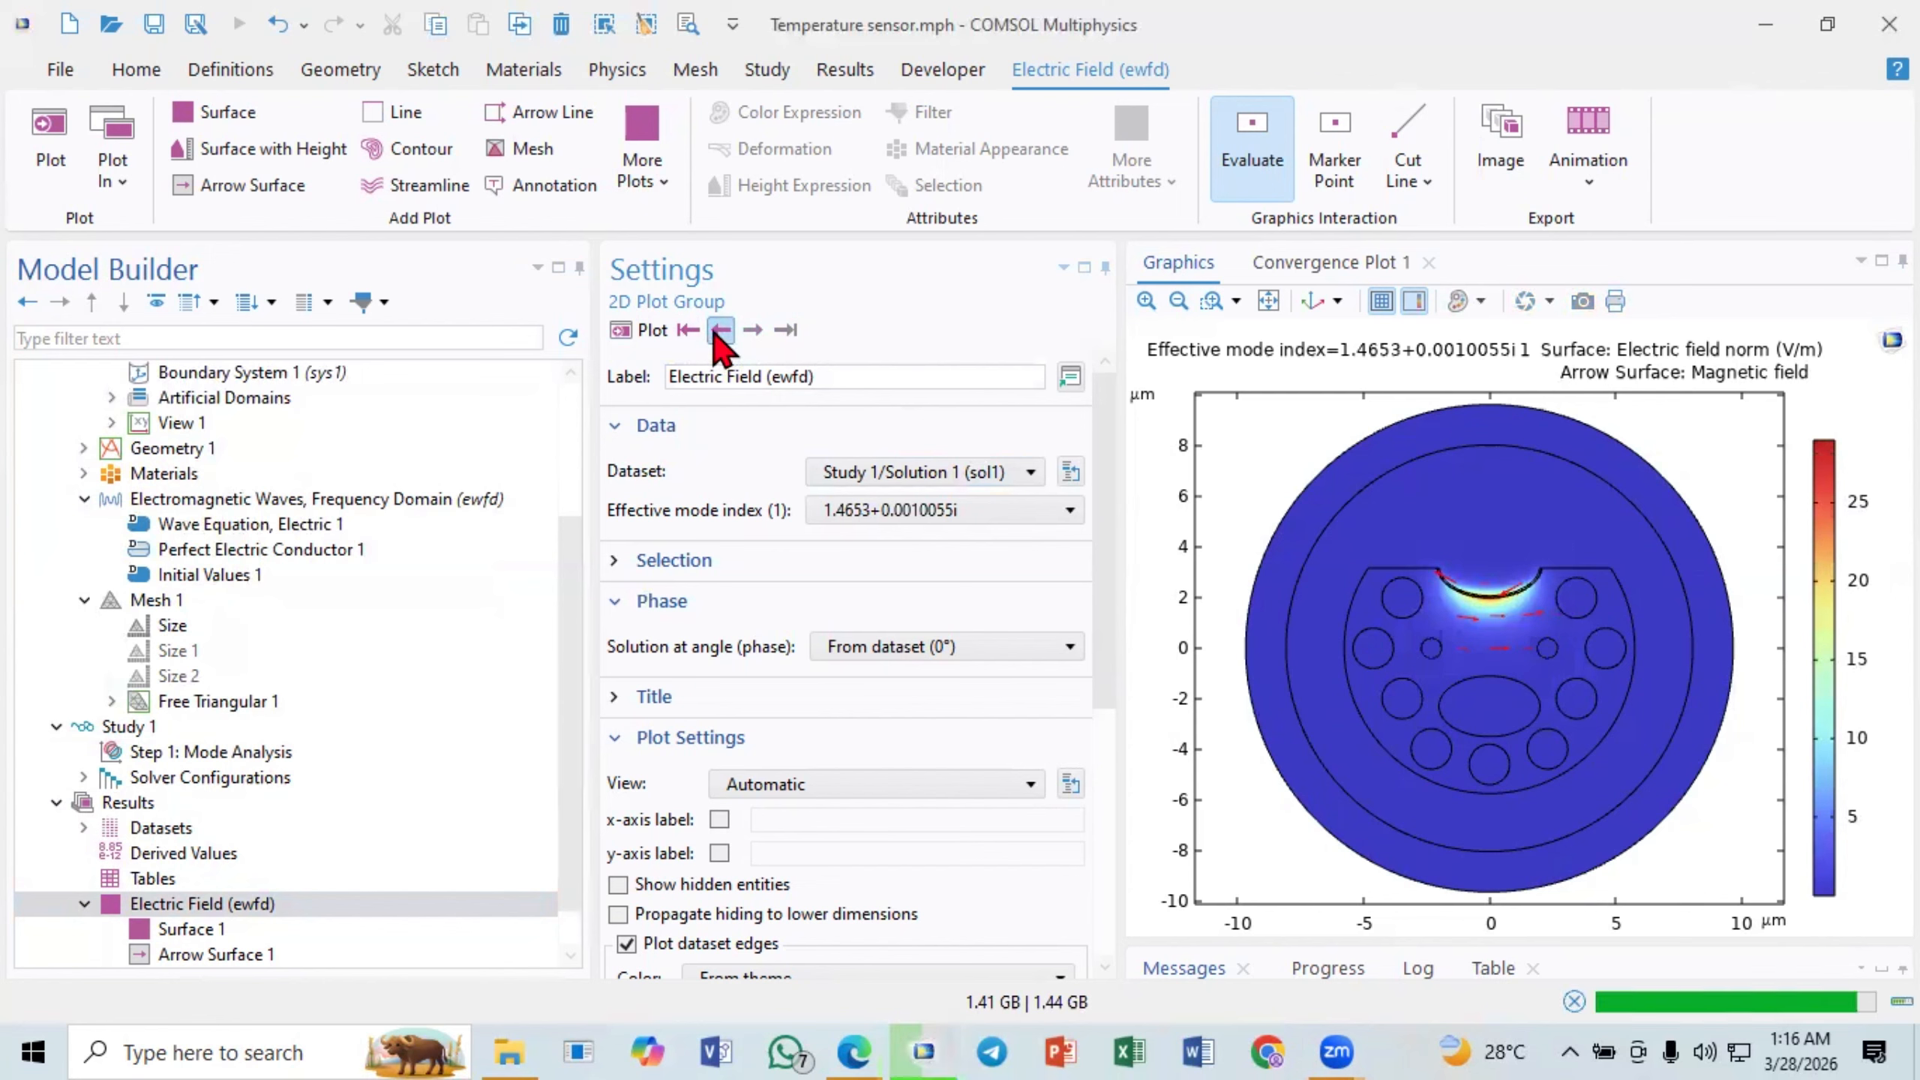
left_click(719, 332)
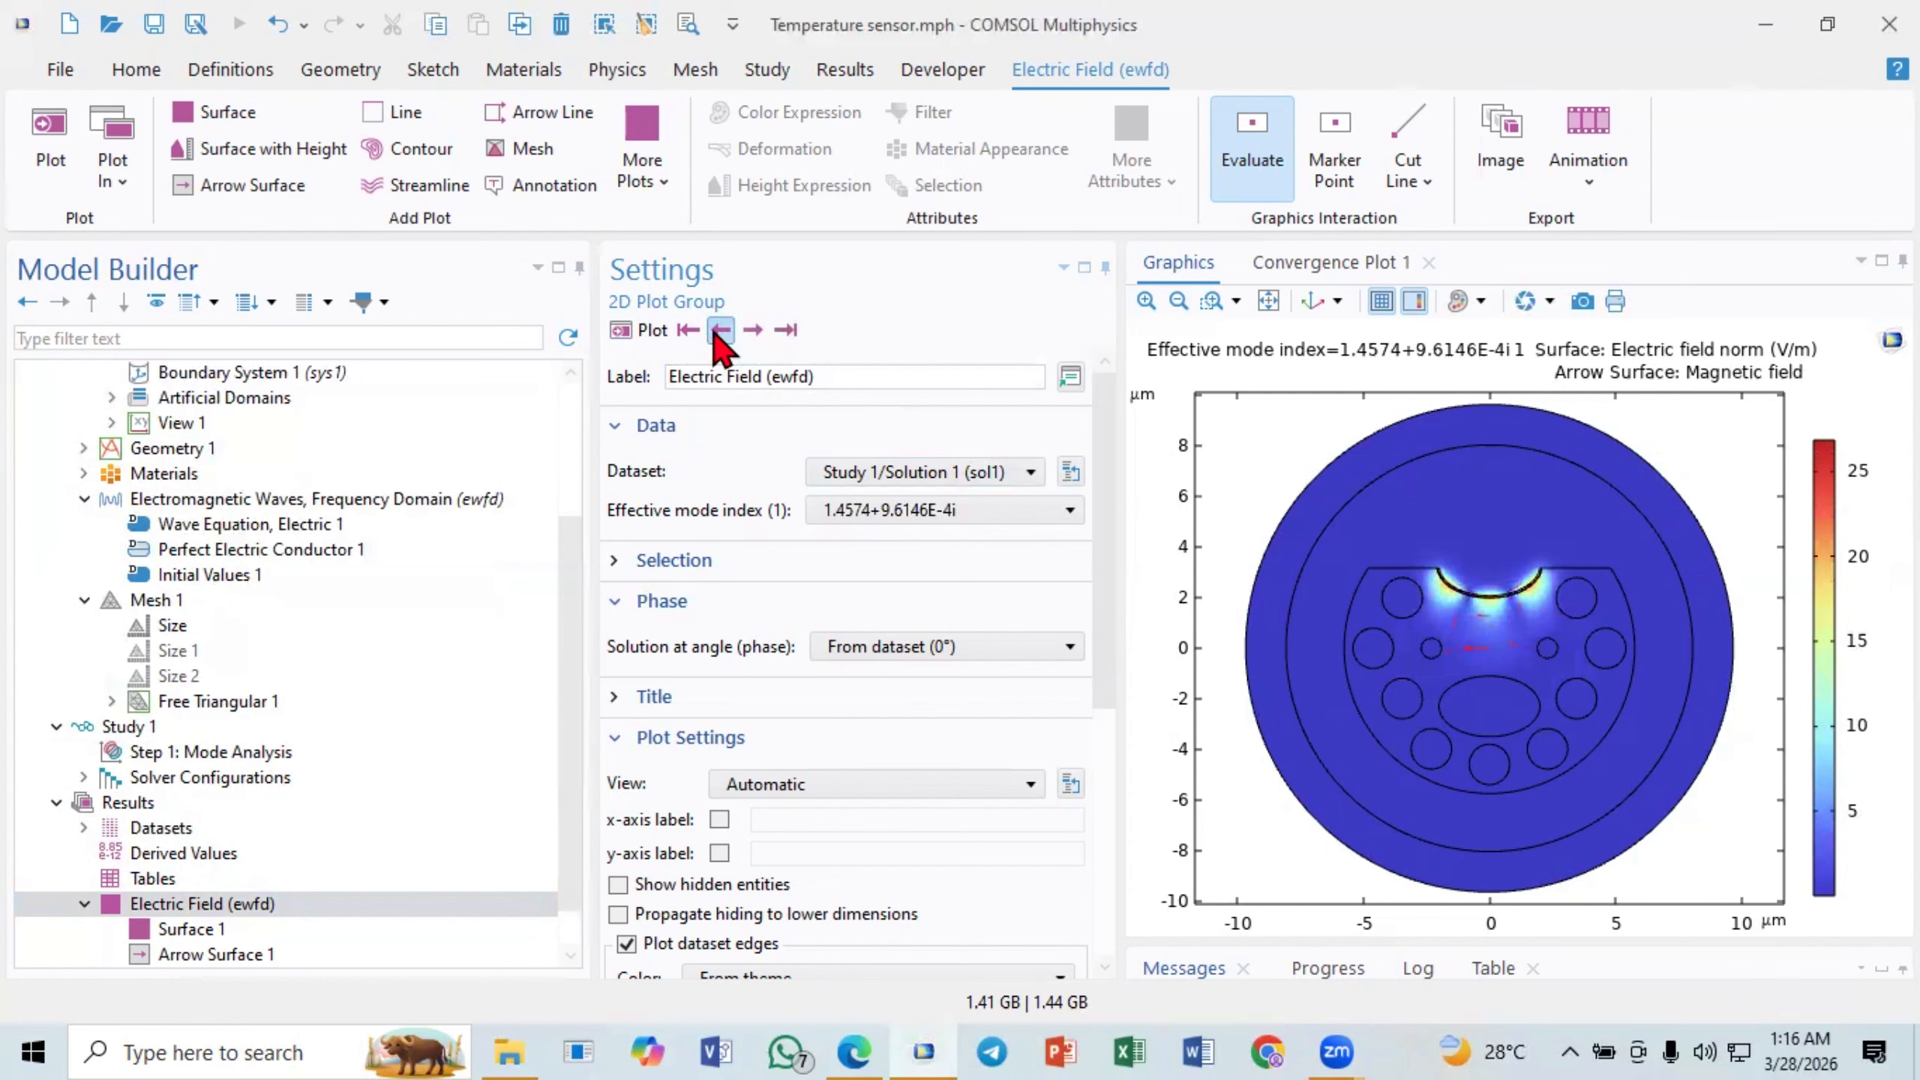
left_click(720, 331)
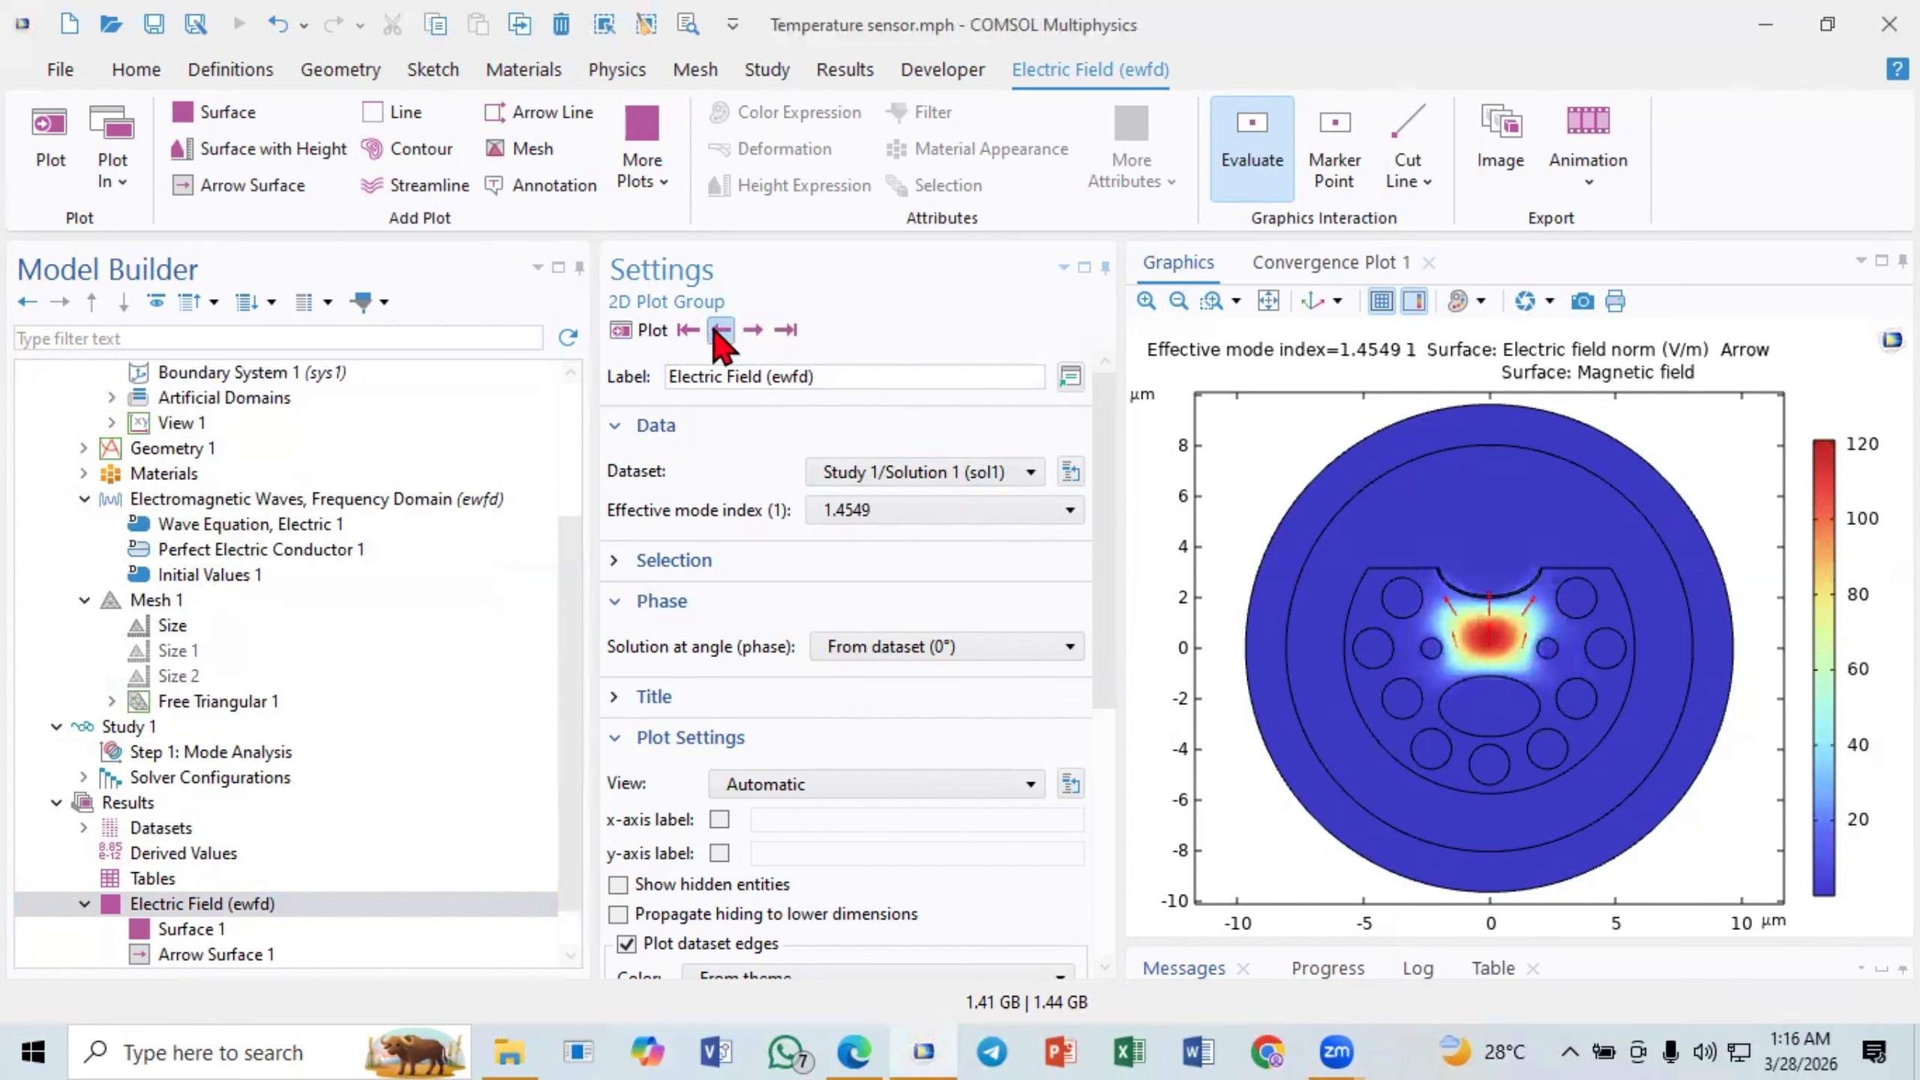
left_click(717, 333)
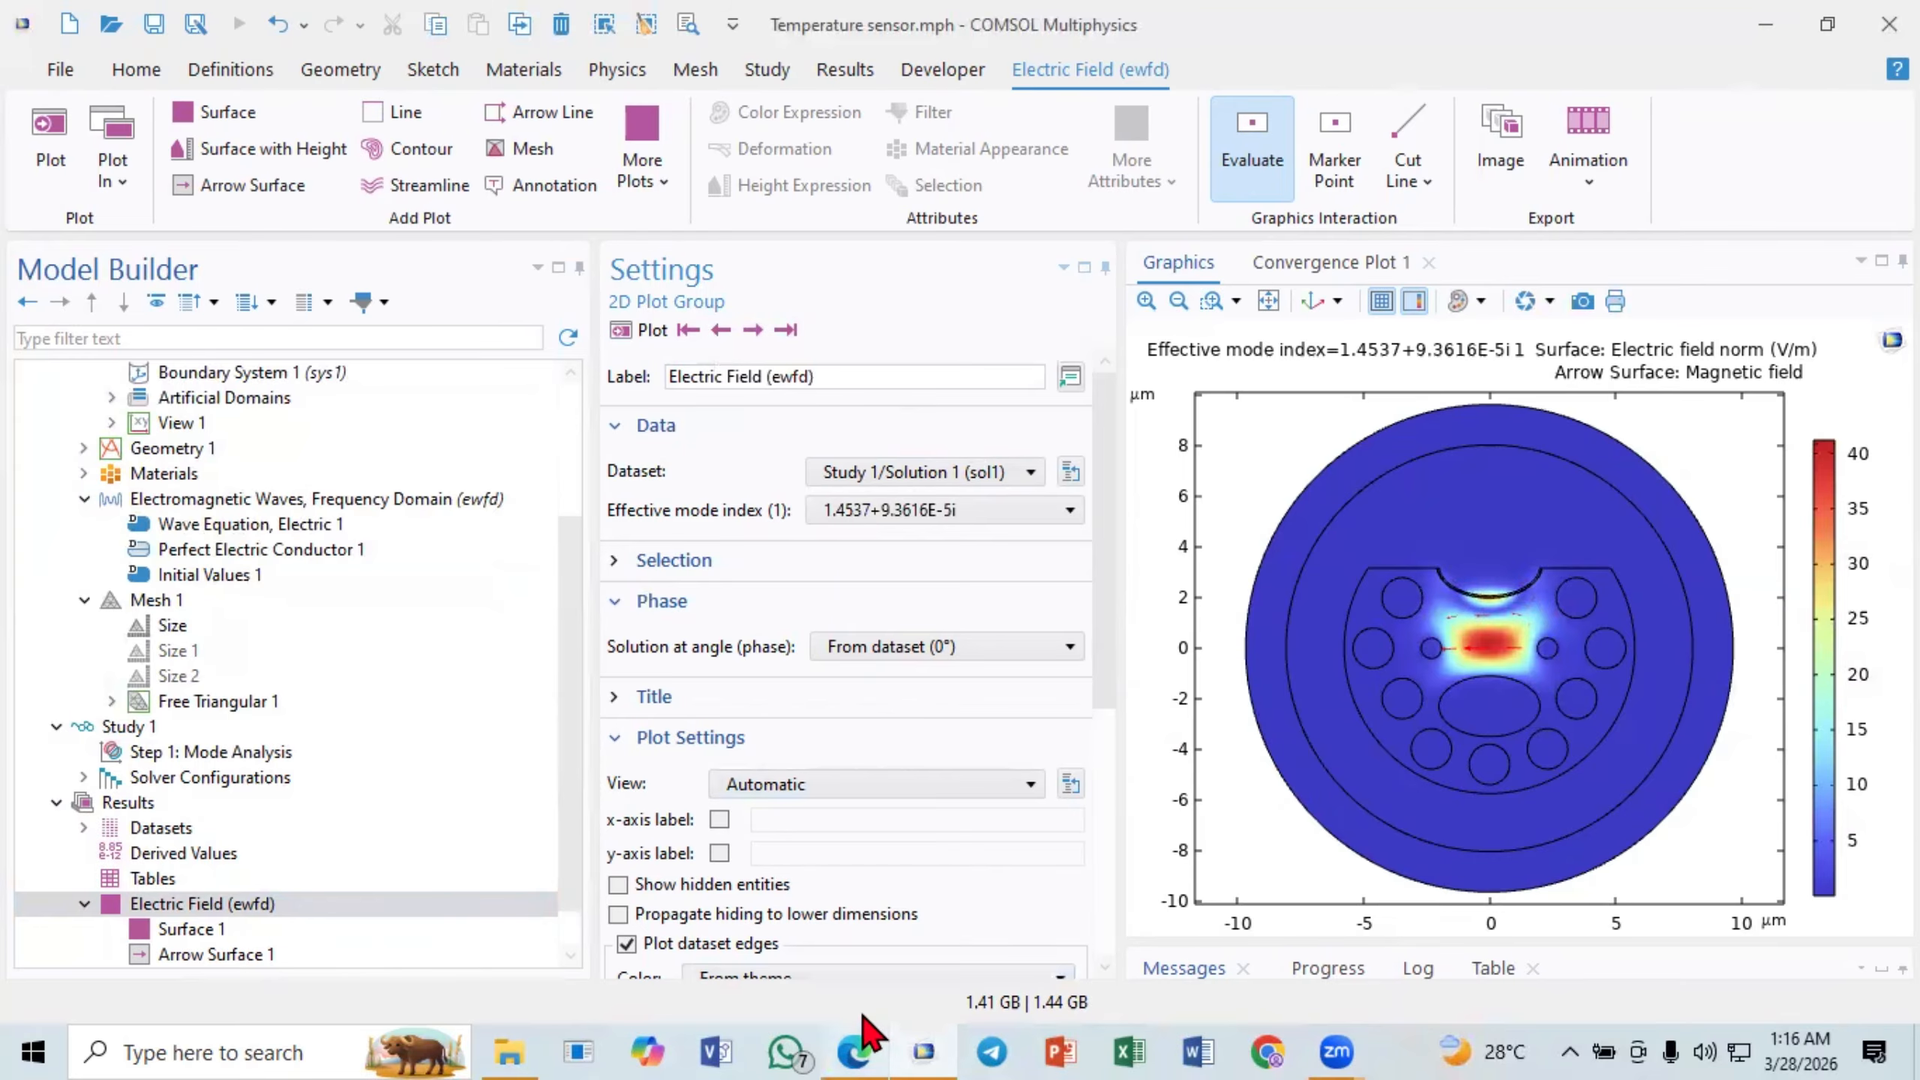
- Switch to the research paper PDF in Edge and examine mode field insets (a) and (b) of Fig. 2 up close
left_click(857, 1047)
scroll(910, 650, "down", 2)
scroll(910, 650, "up", 4)
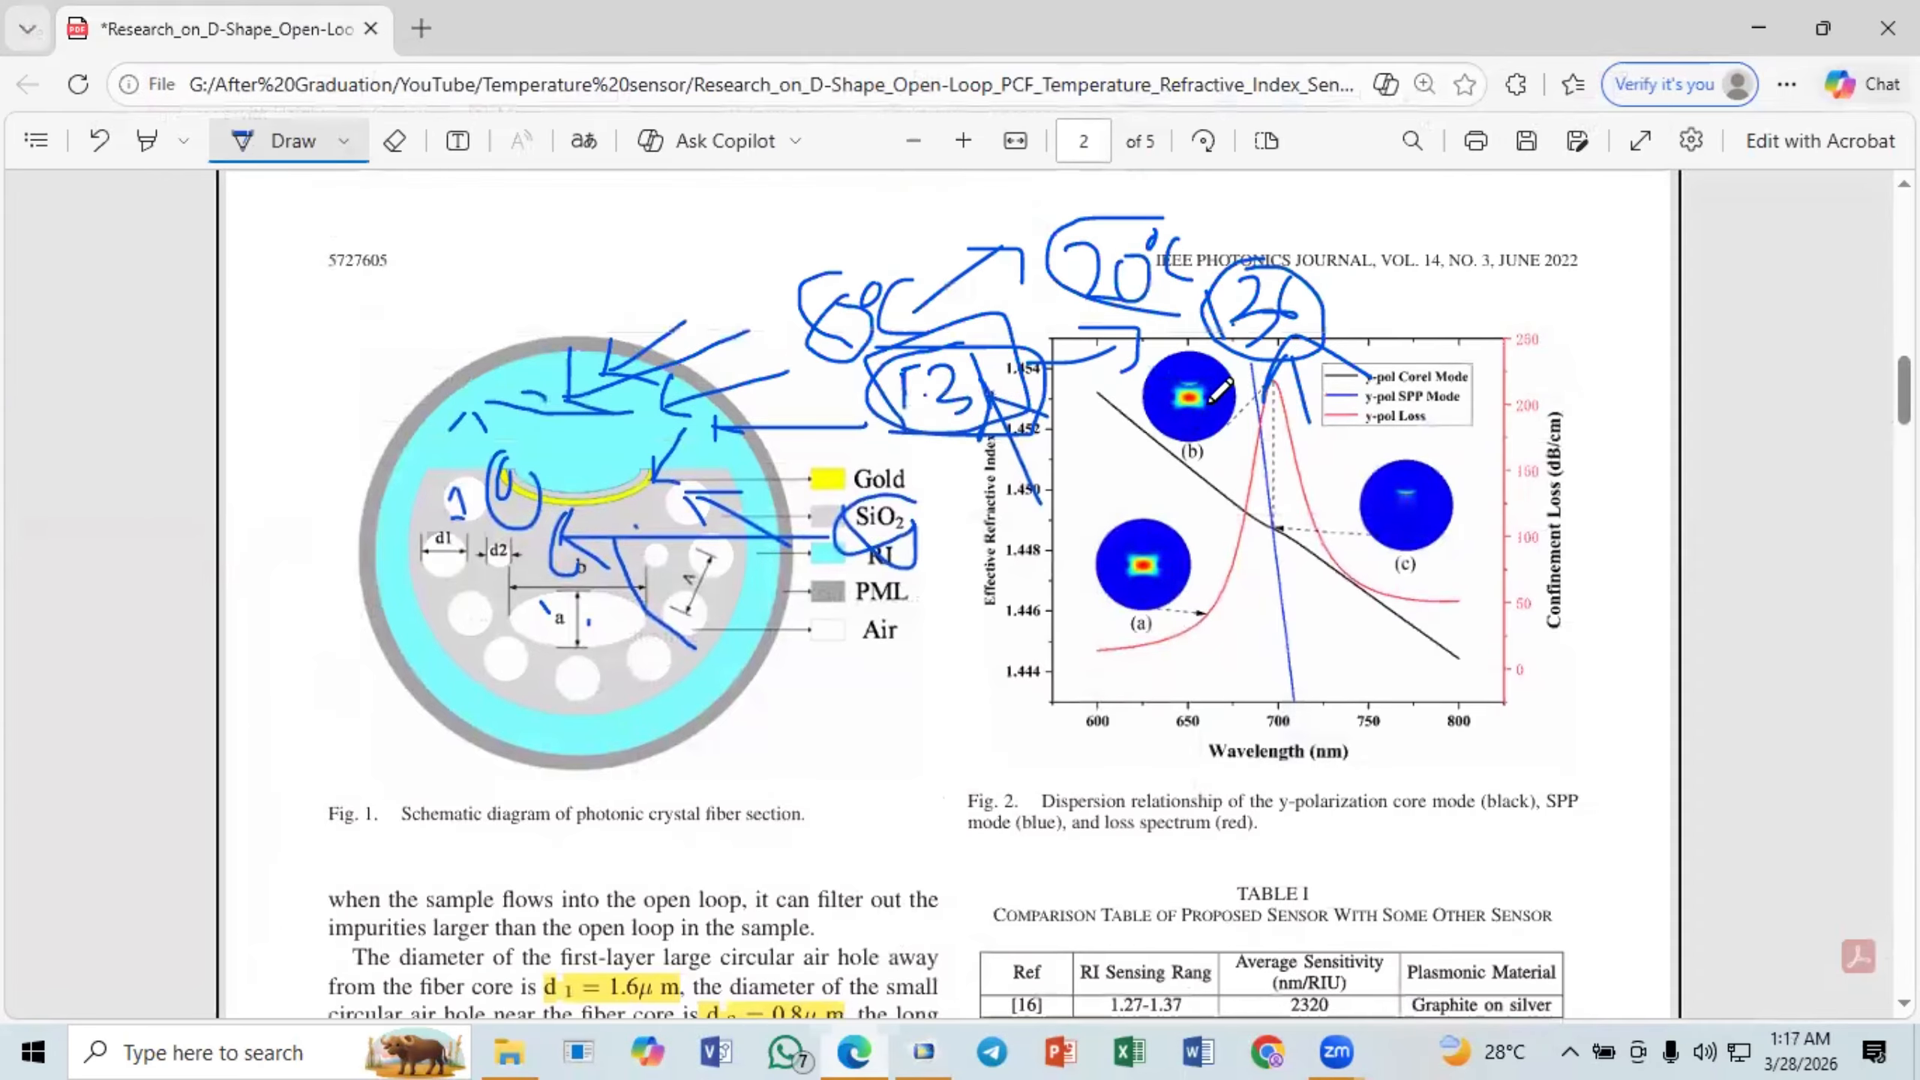
scroll(1217, 385, "up", 6, "ctrl")
scroll(1455, 386, "up", 1, "ctrl")
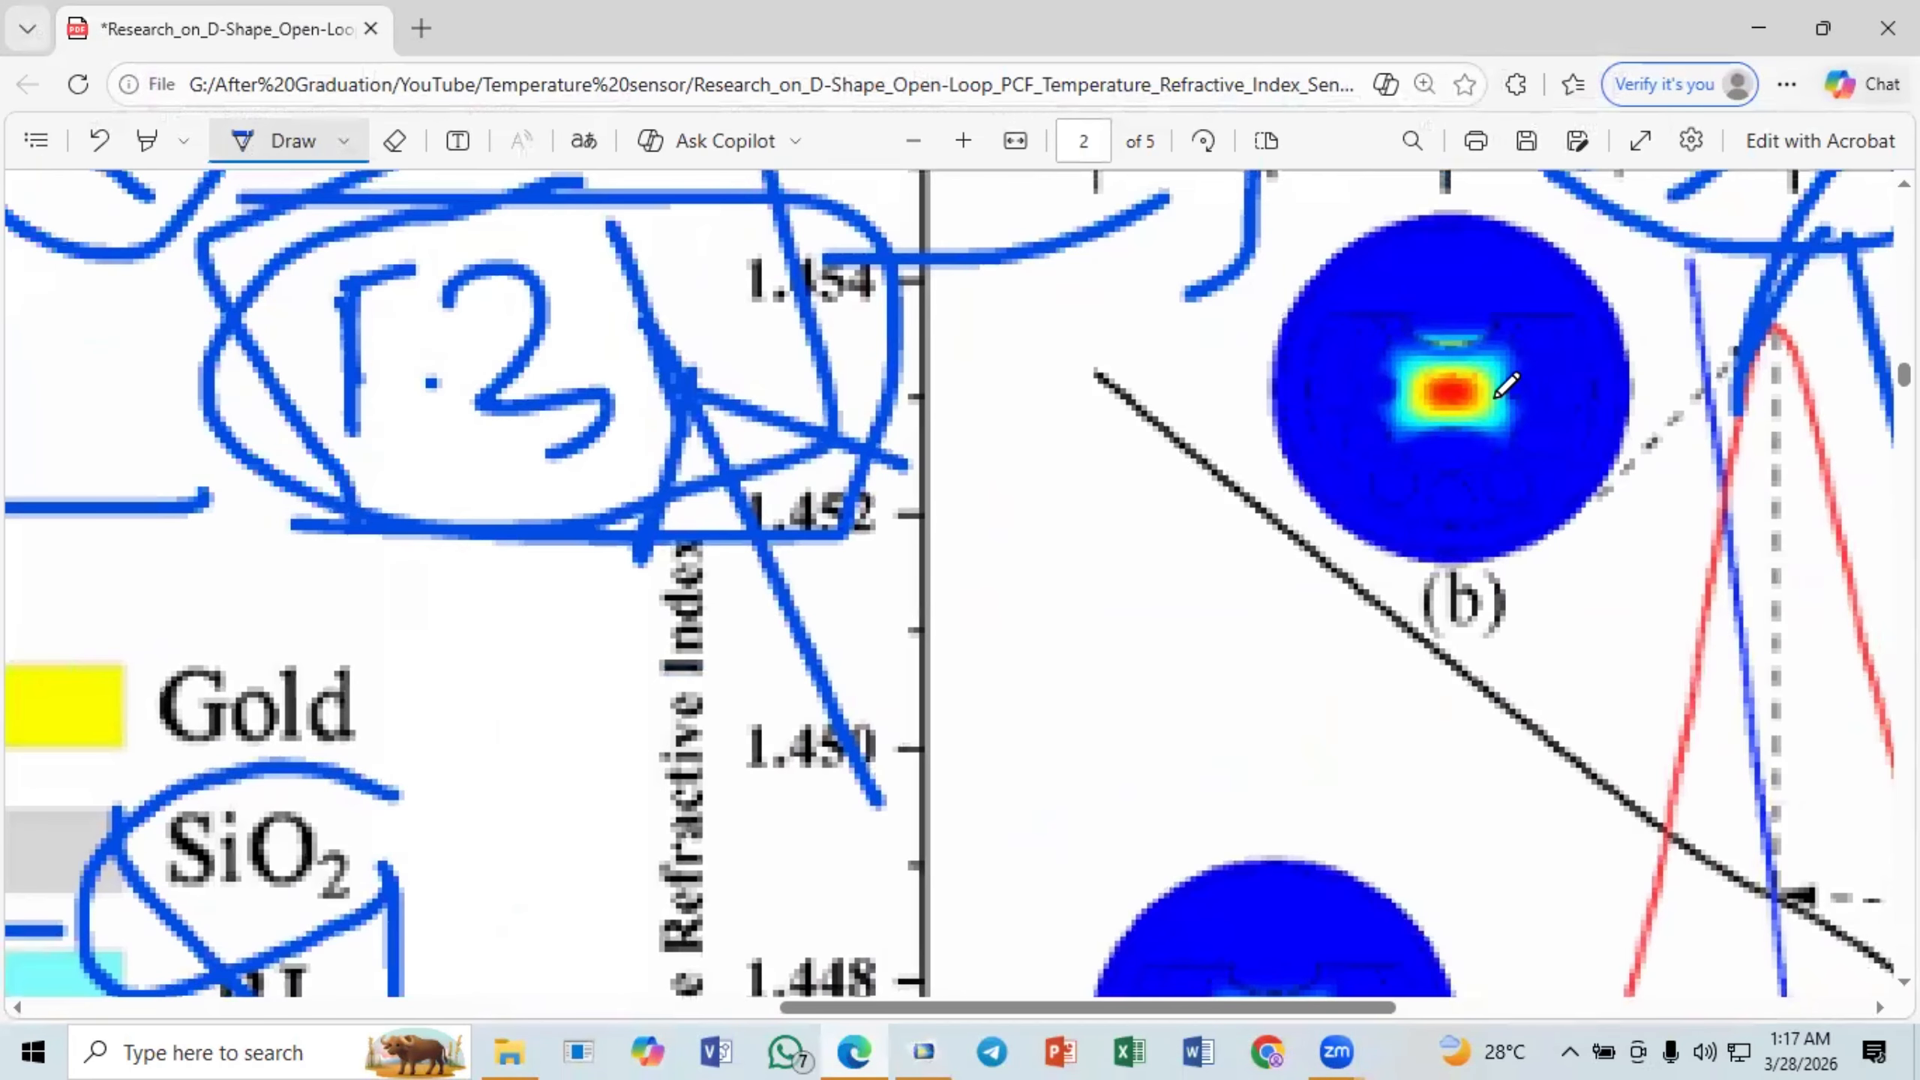
scroll(1457, 386, "up", 1, "ctrl")
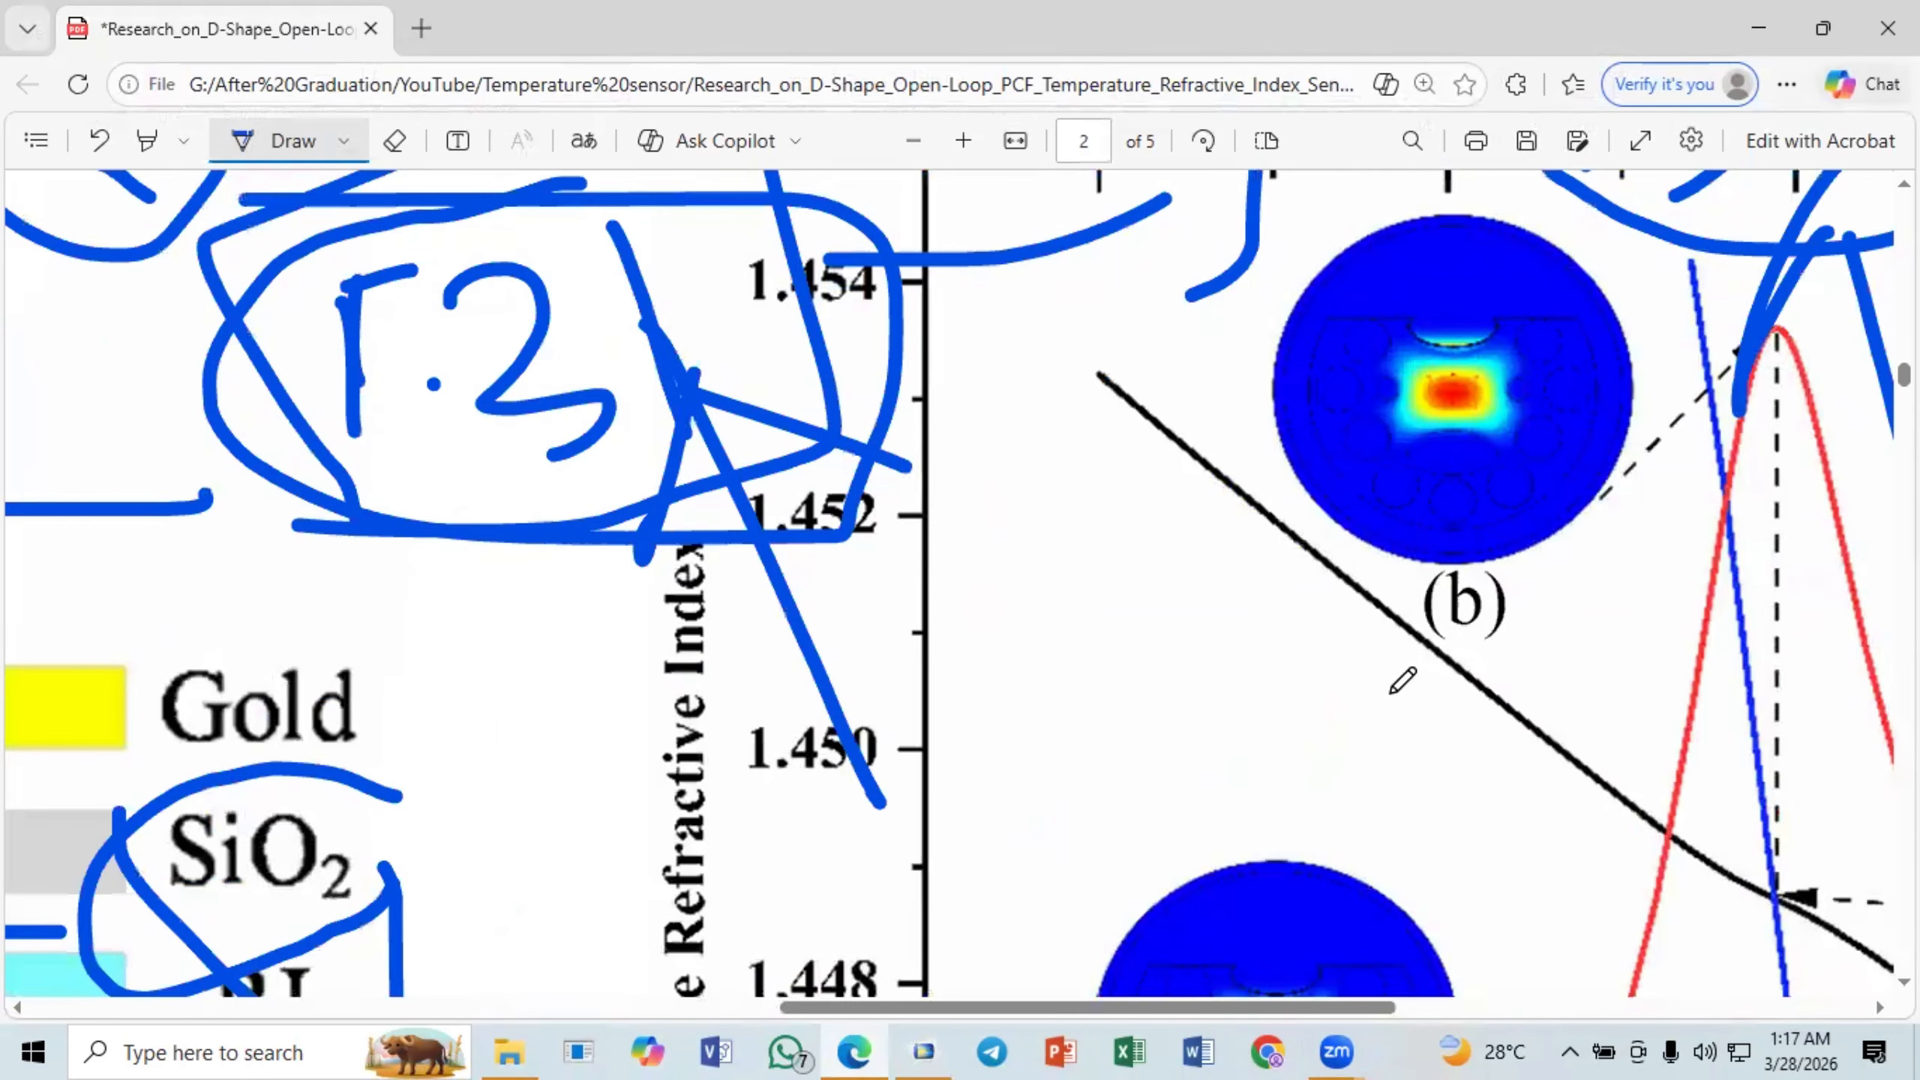
scroll(1398, 681, "down", 5)
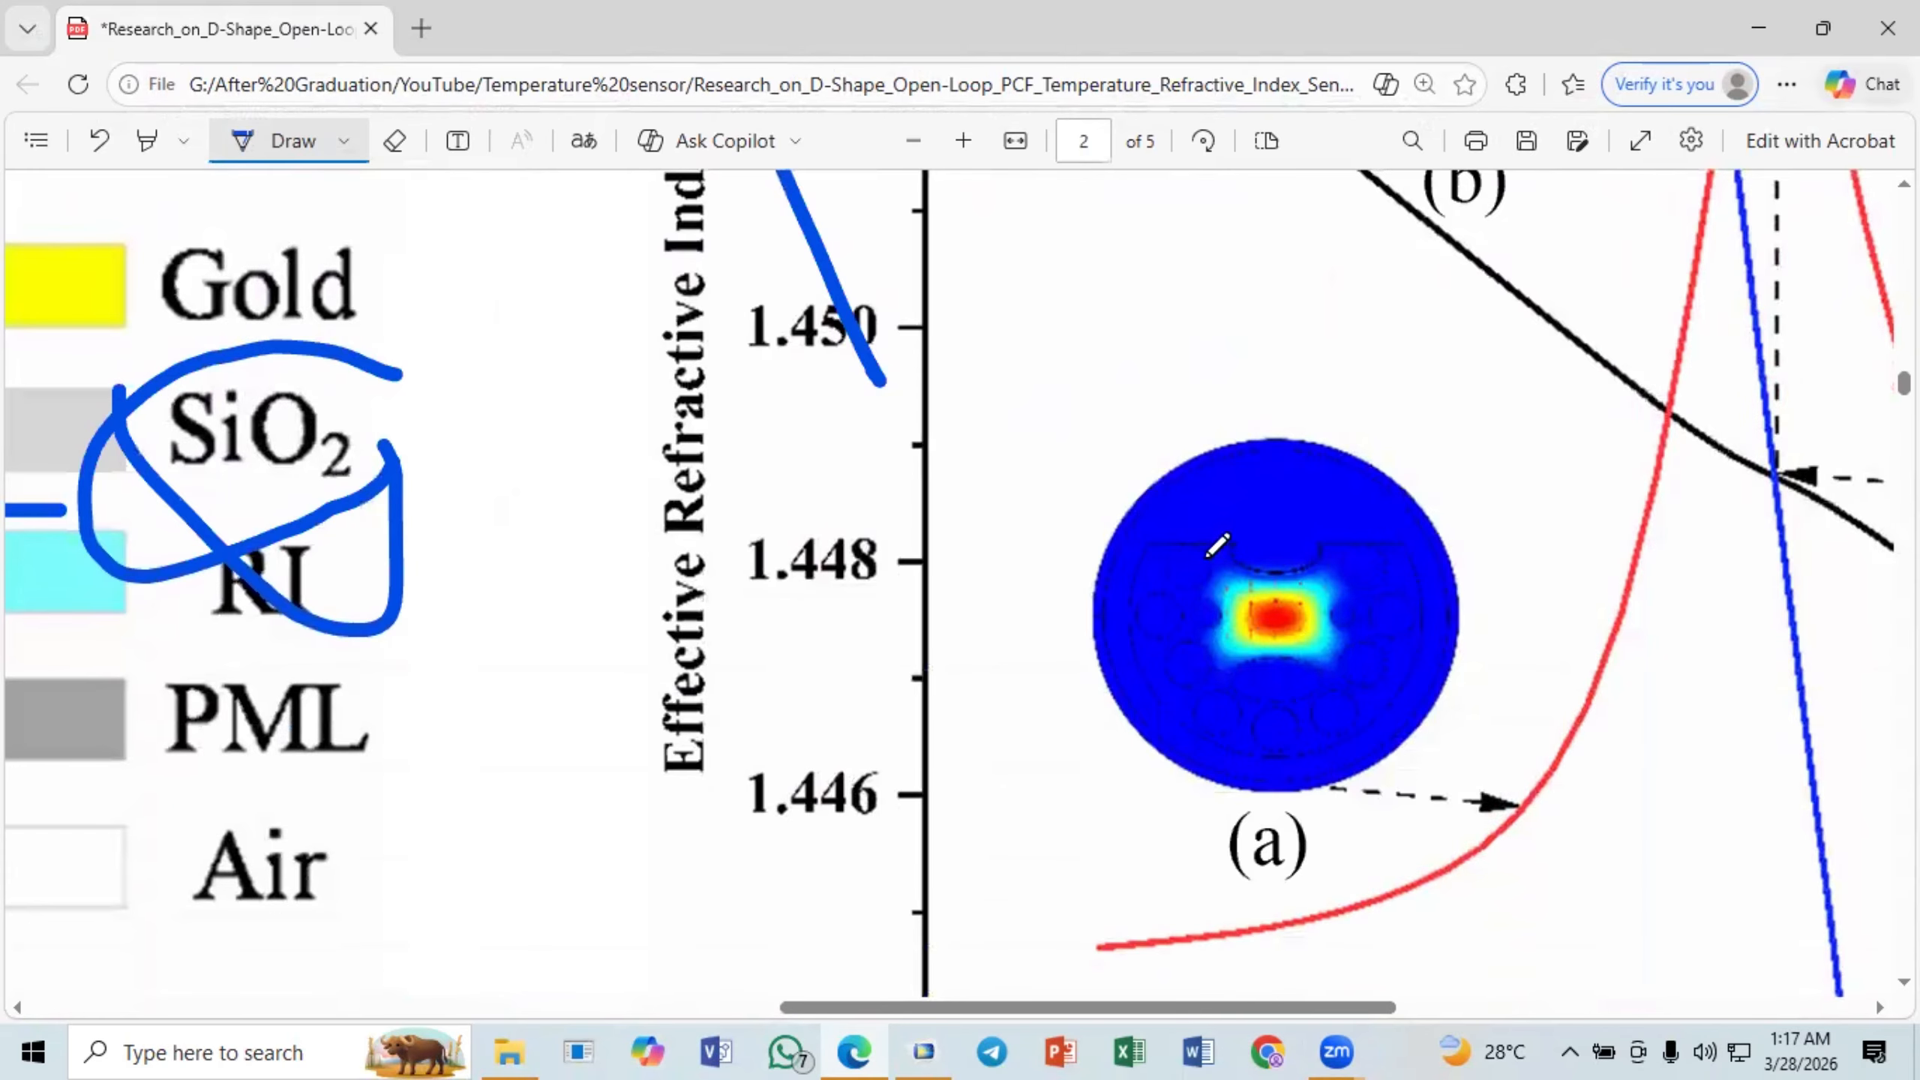
scroll(1465, 617, "up", 8)
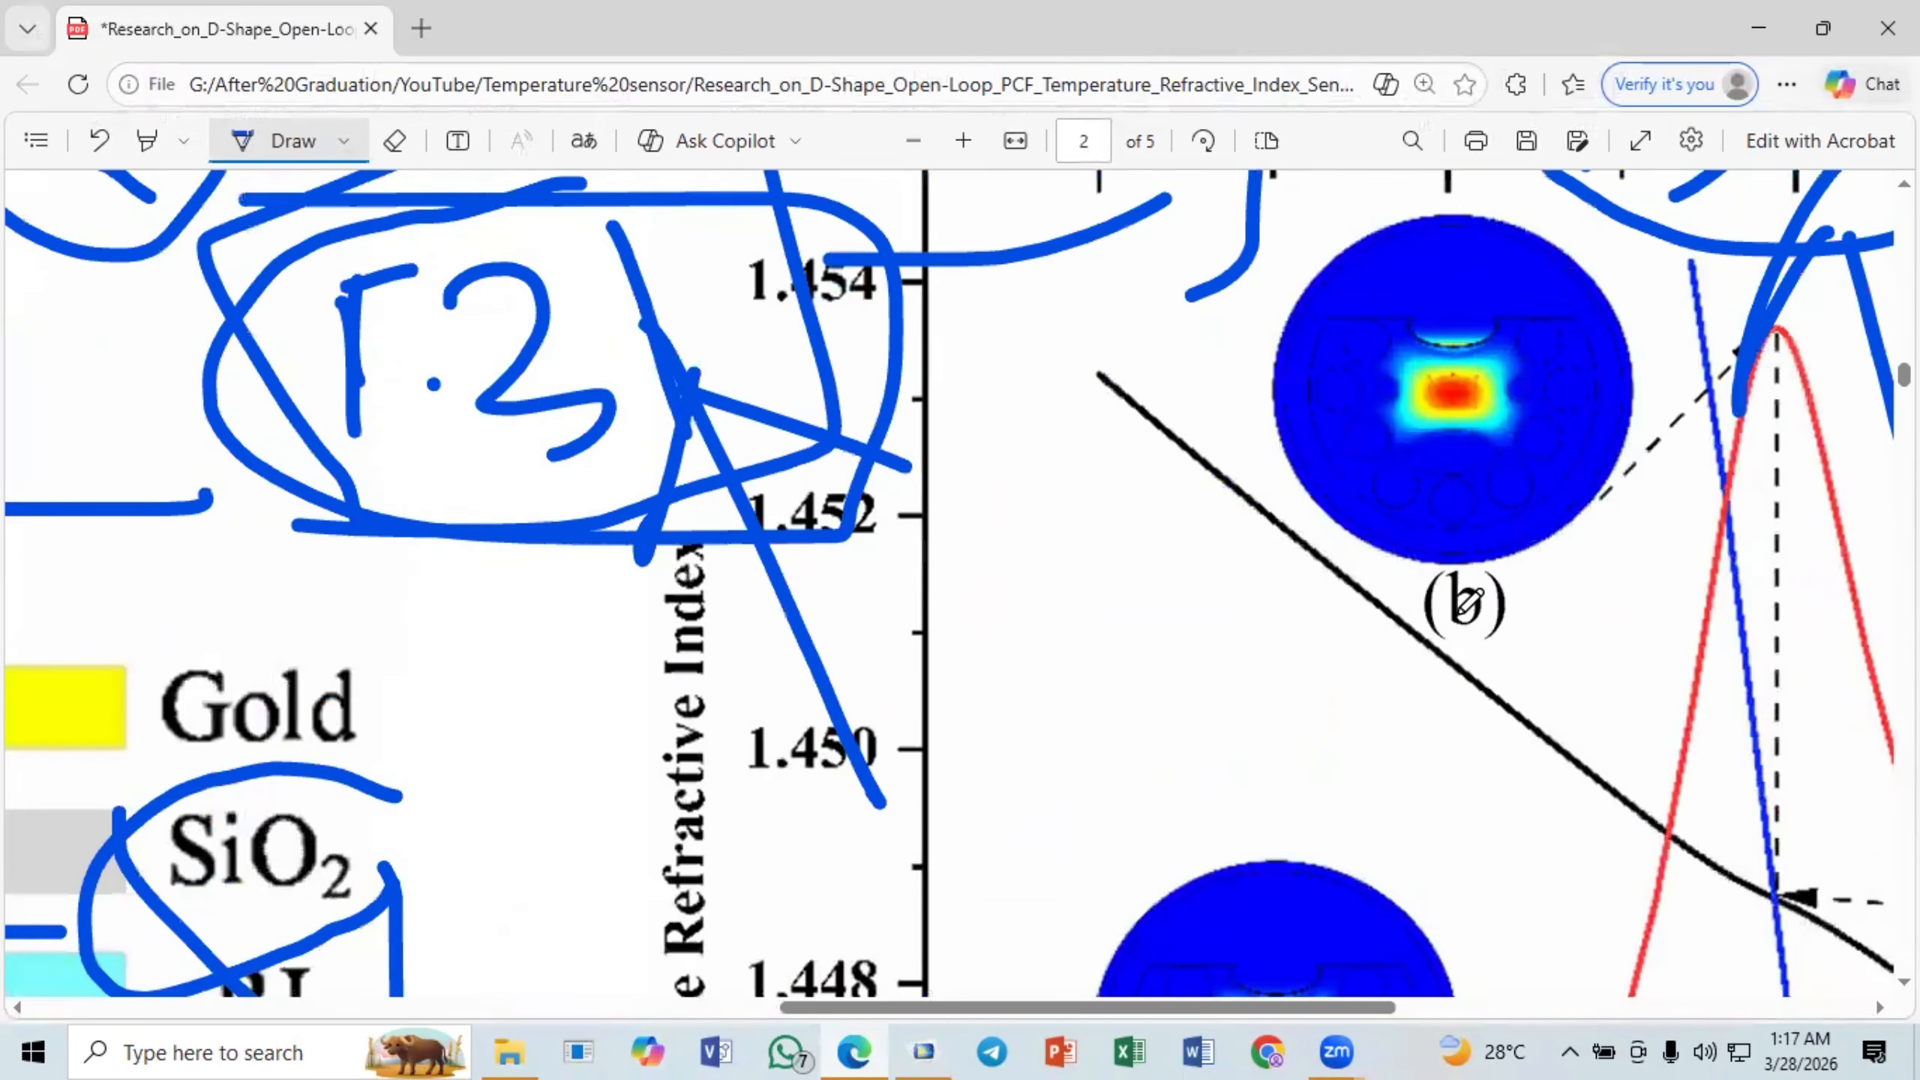
- Switch back to COMSOL and enlarge the fiber core region of the electric field plot to examine the arrow directions
left_click(924, 1051)
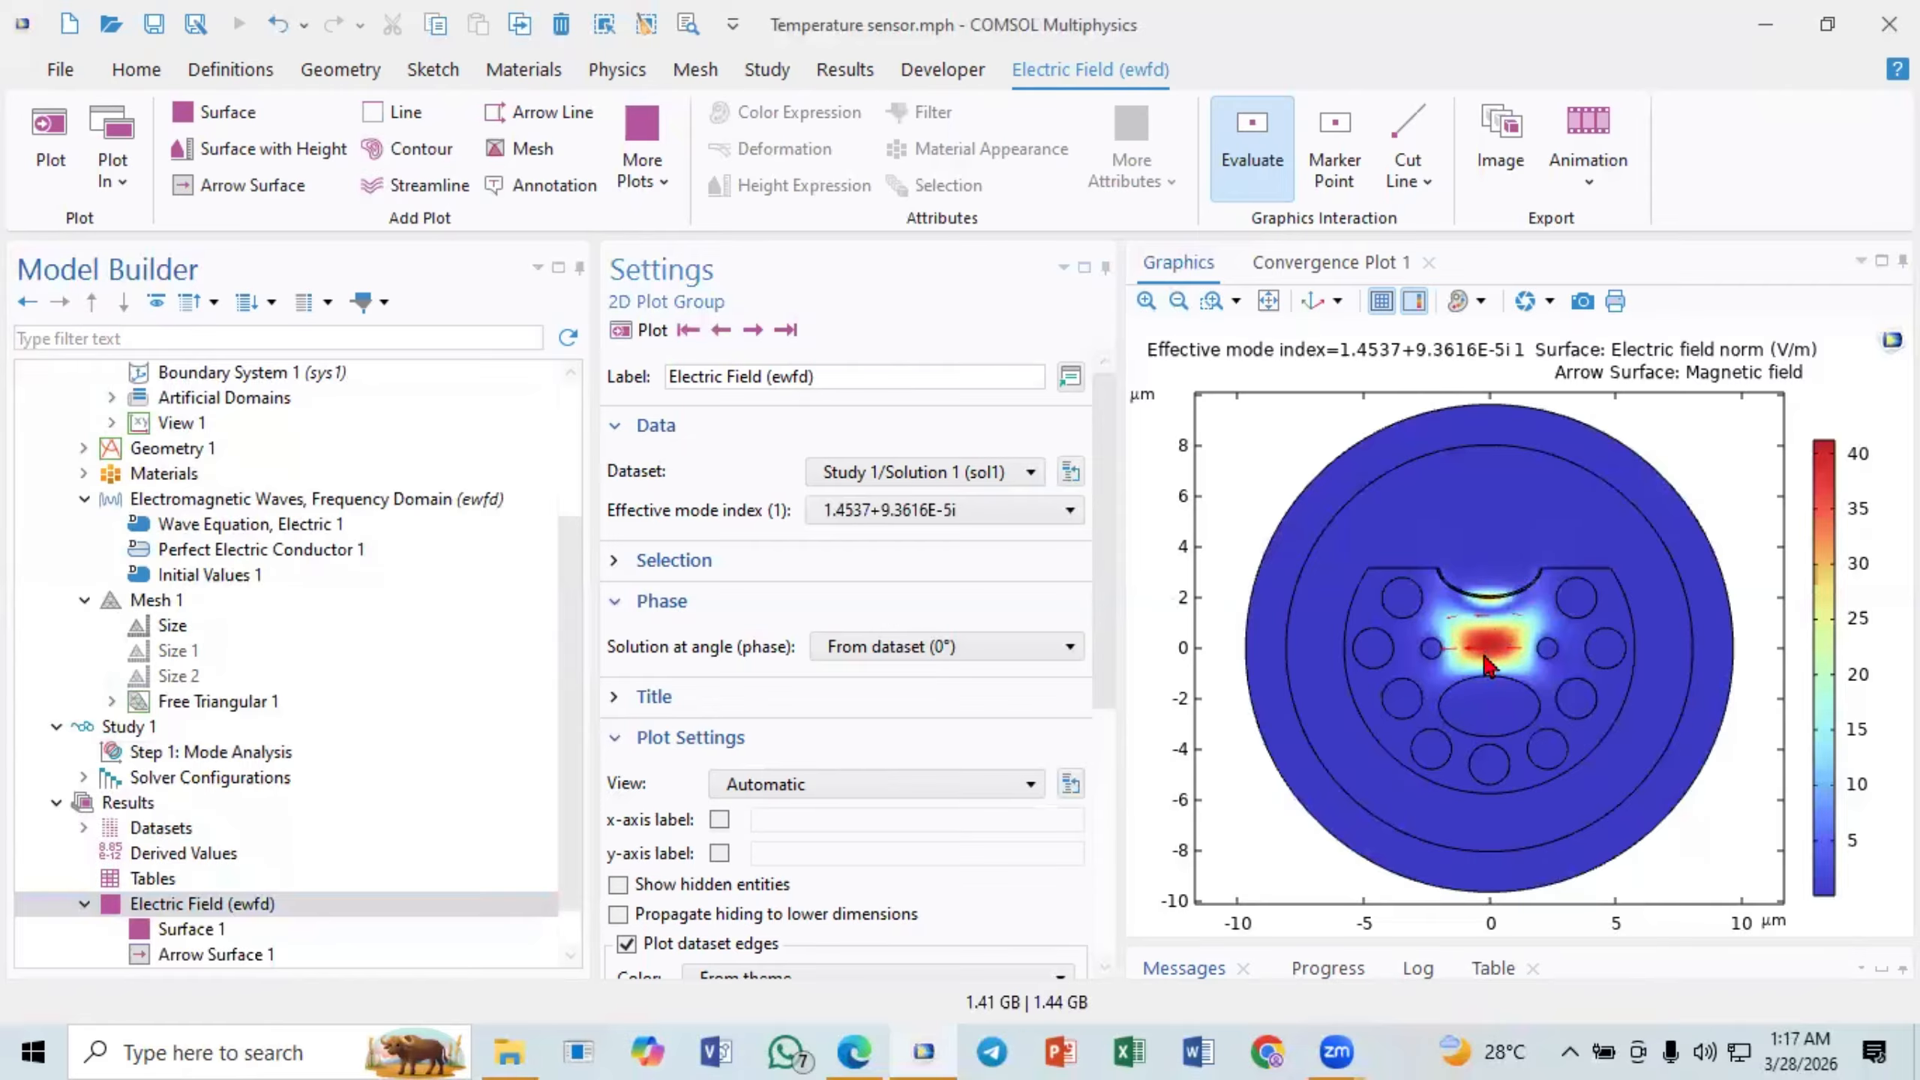
left_click(1212, 300)
left_click_drag(1364, 542, 1716, 775)
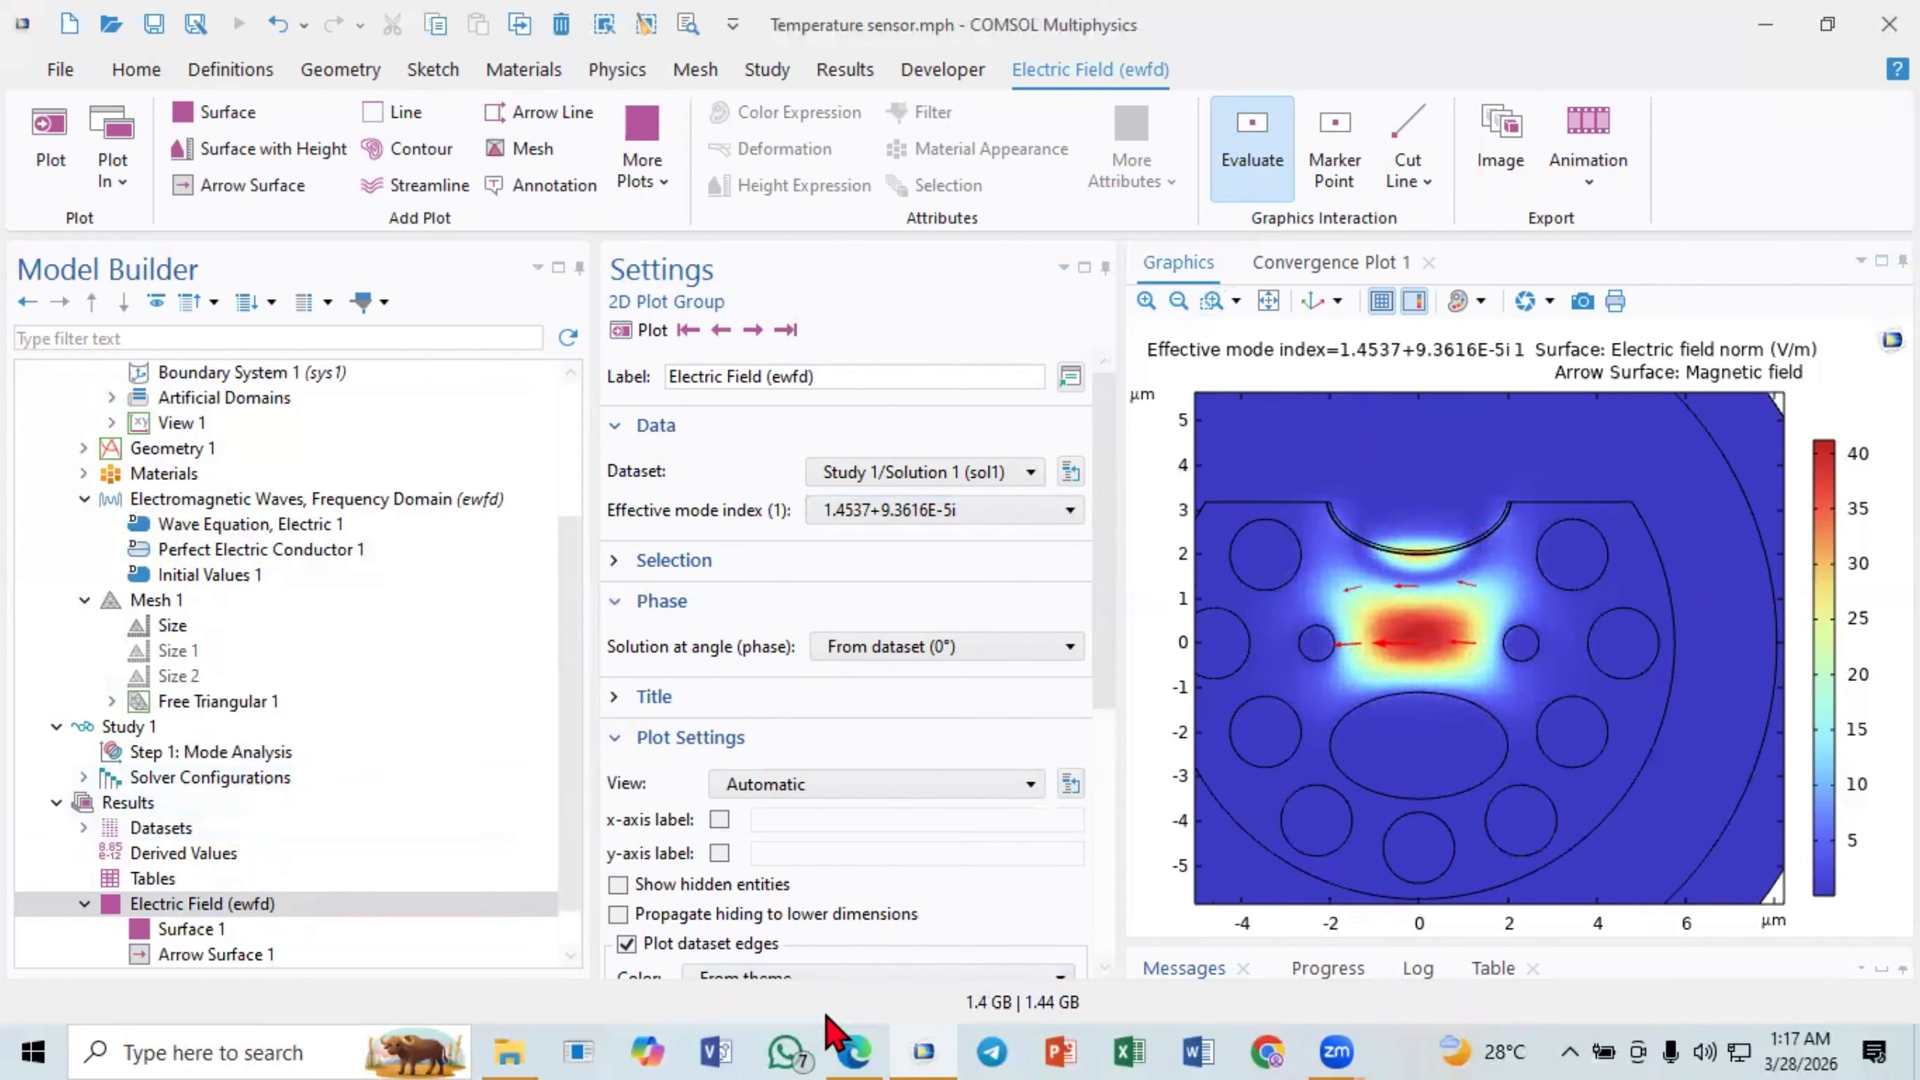
- Return to the research paper in Edge and examine the whole Fig. 2 dispersion and loss graph against wavelength
left_click(854, 1051)
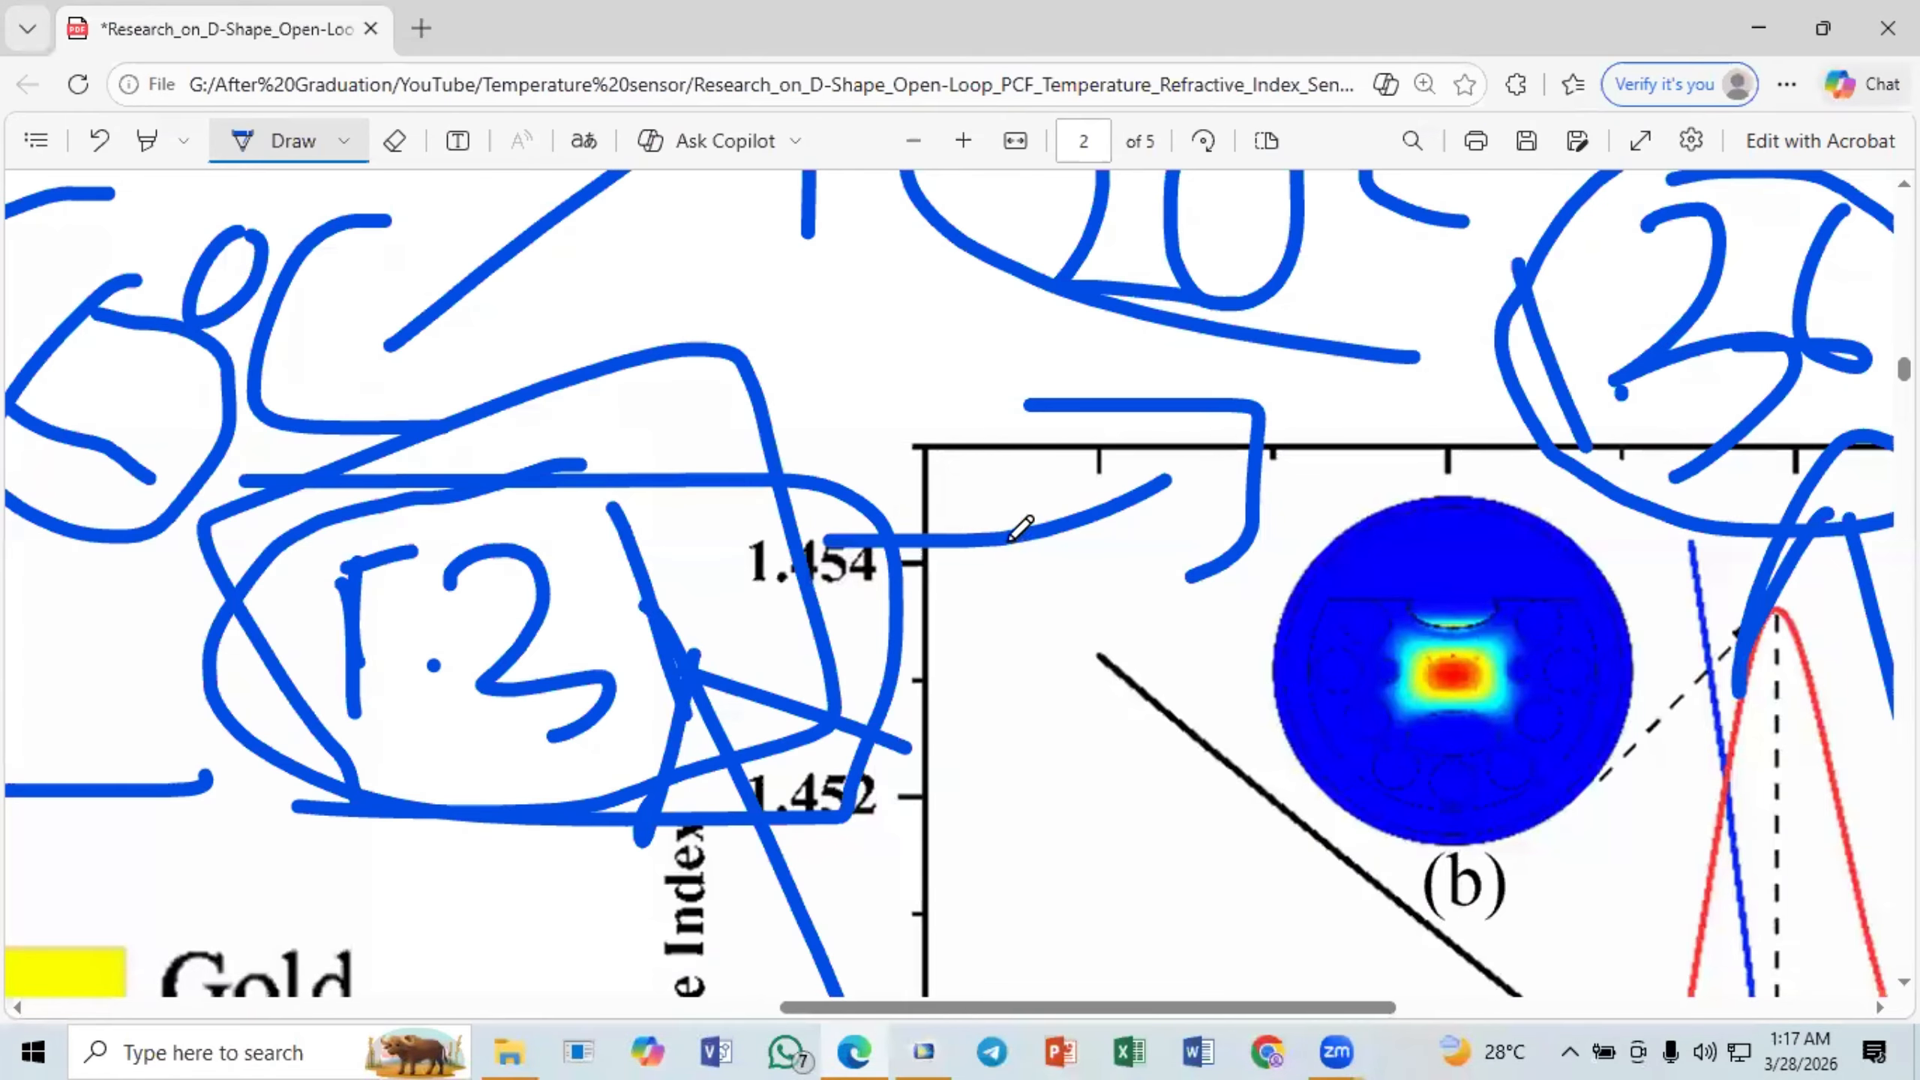
scroll(1021, 528, "down", 4, "ctrl")
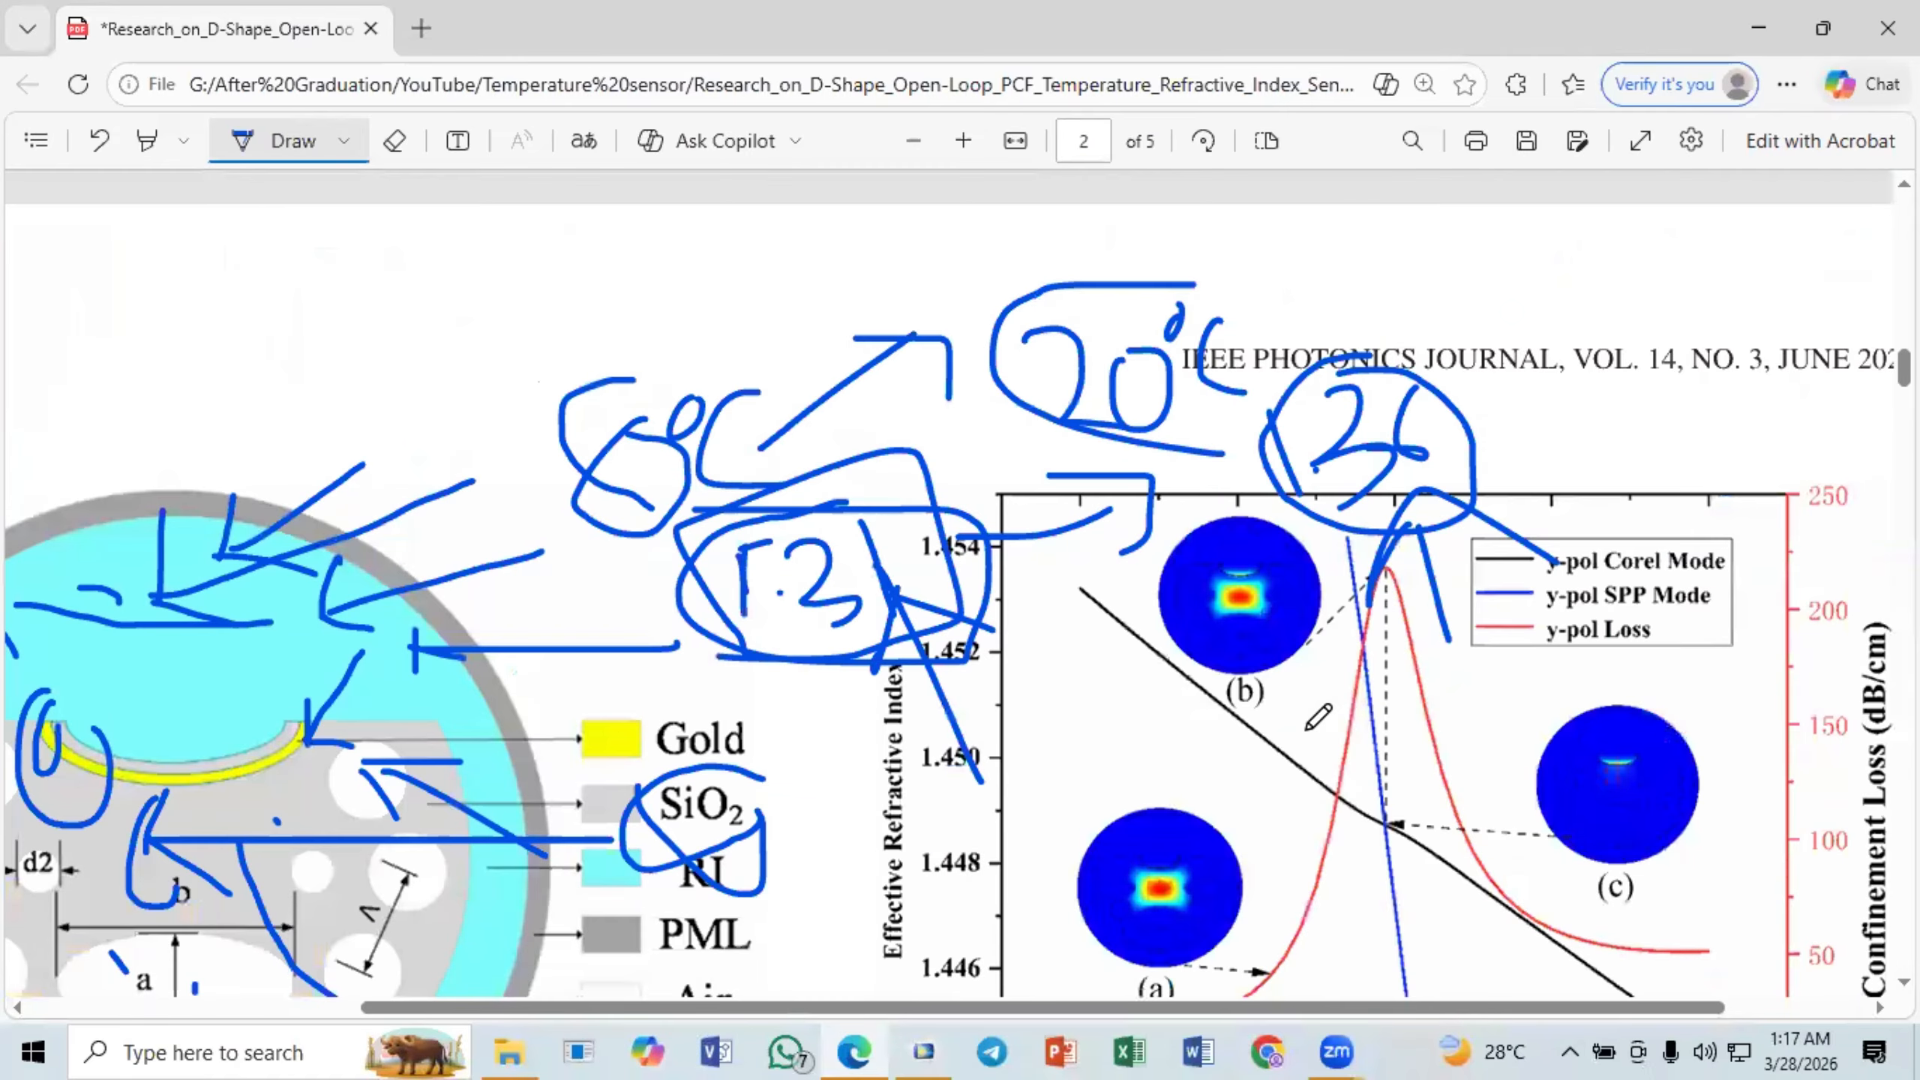
scroll(1338, 672, "down", 2)
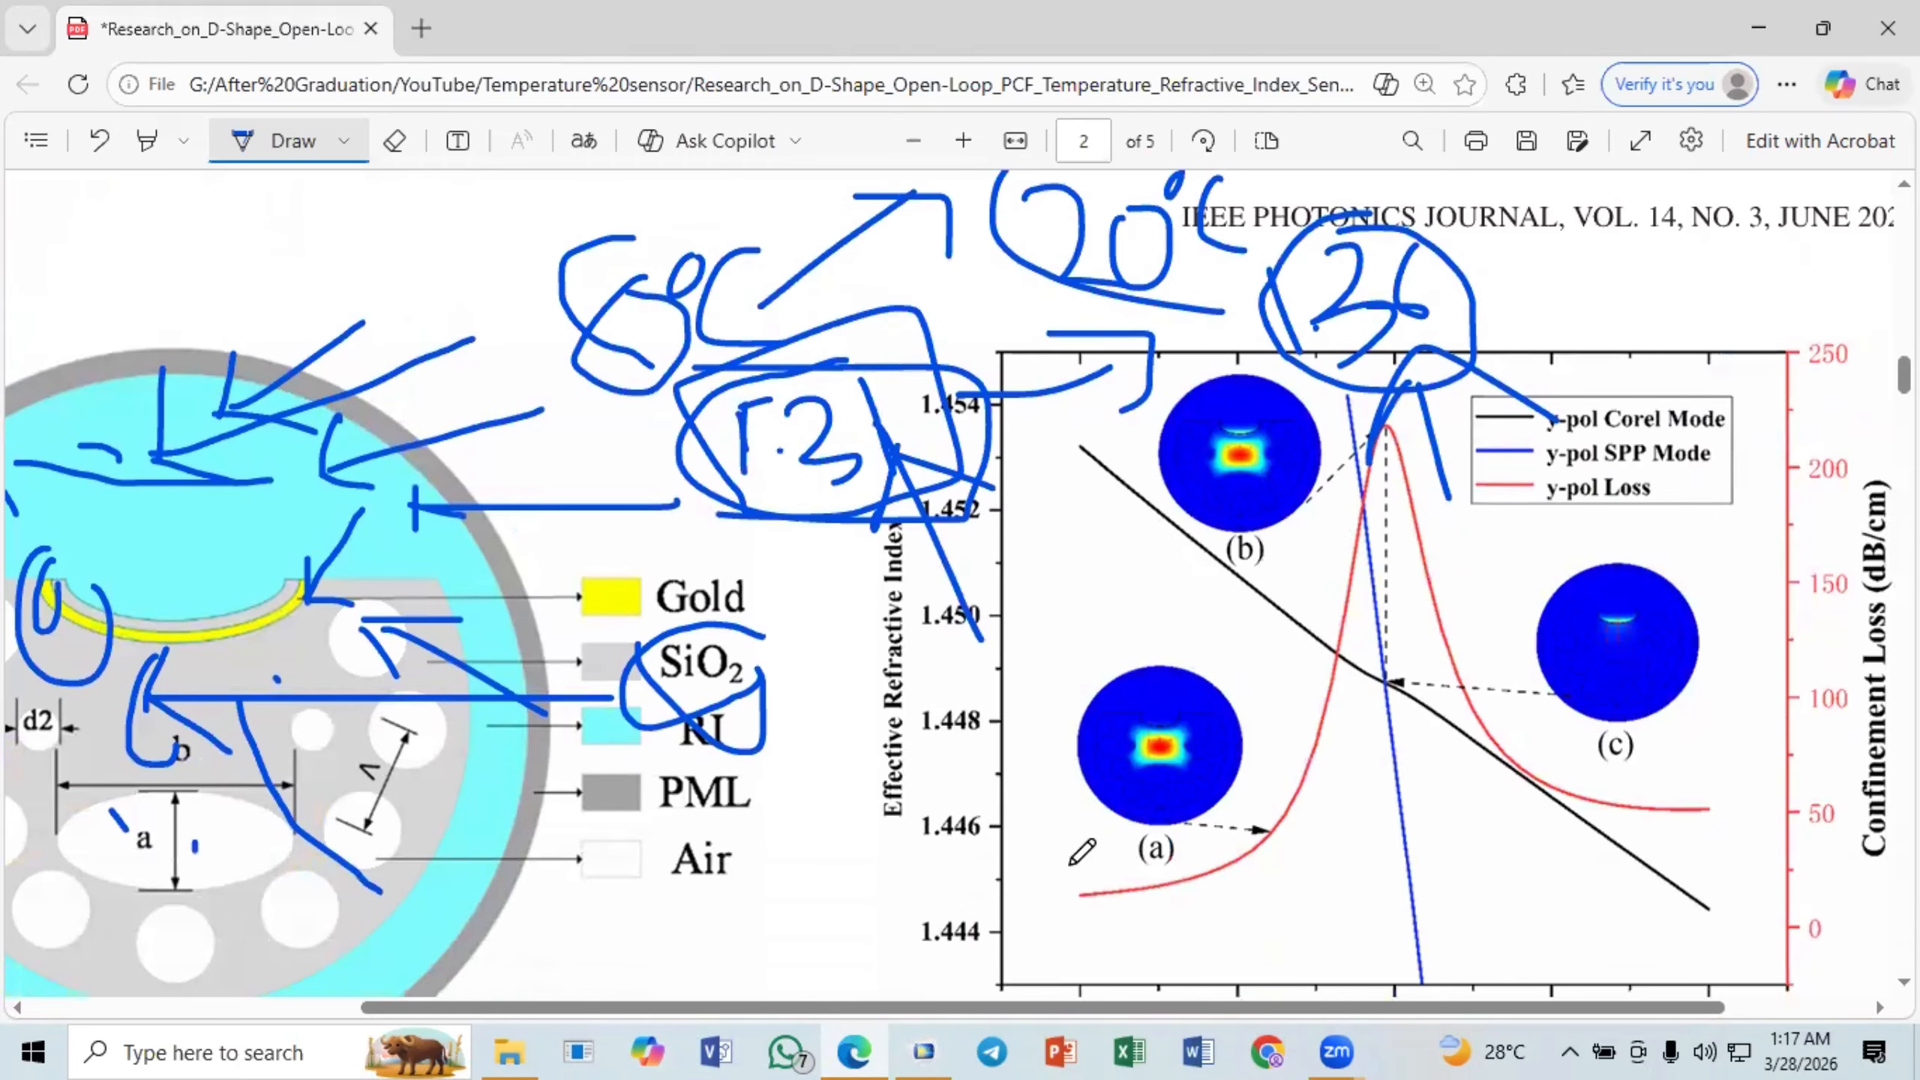
scroll(1257, 823, "down", 2)
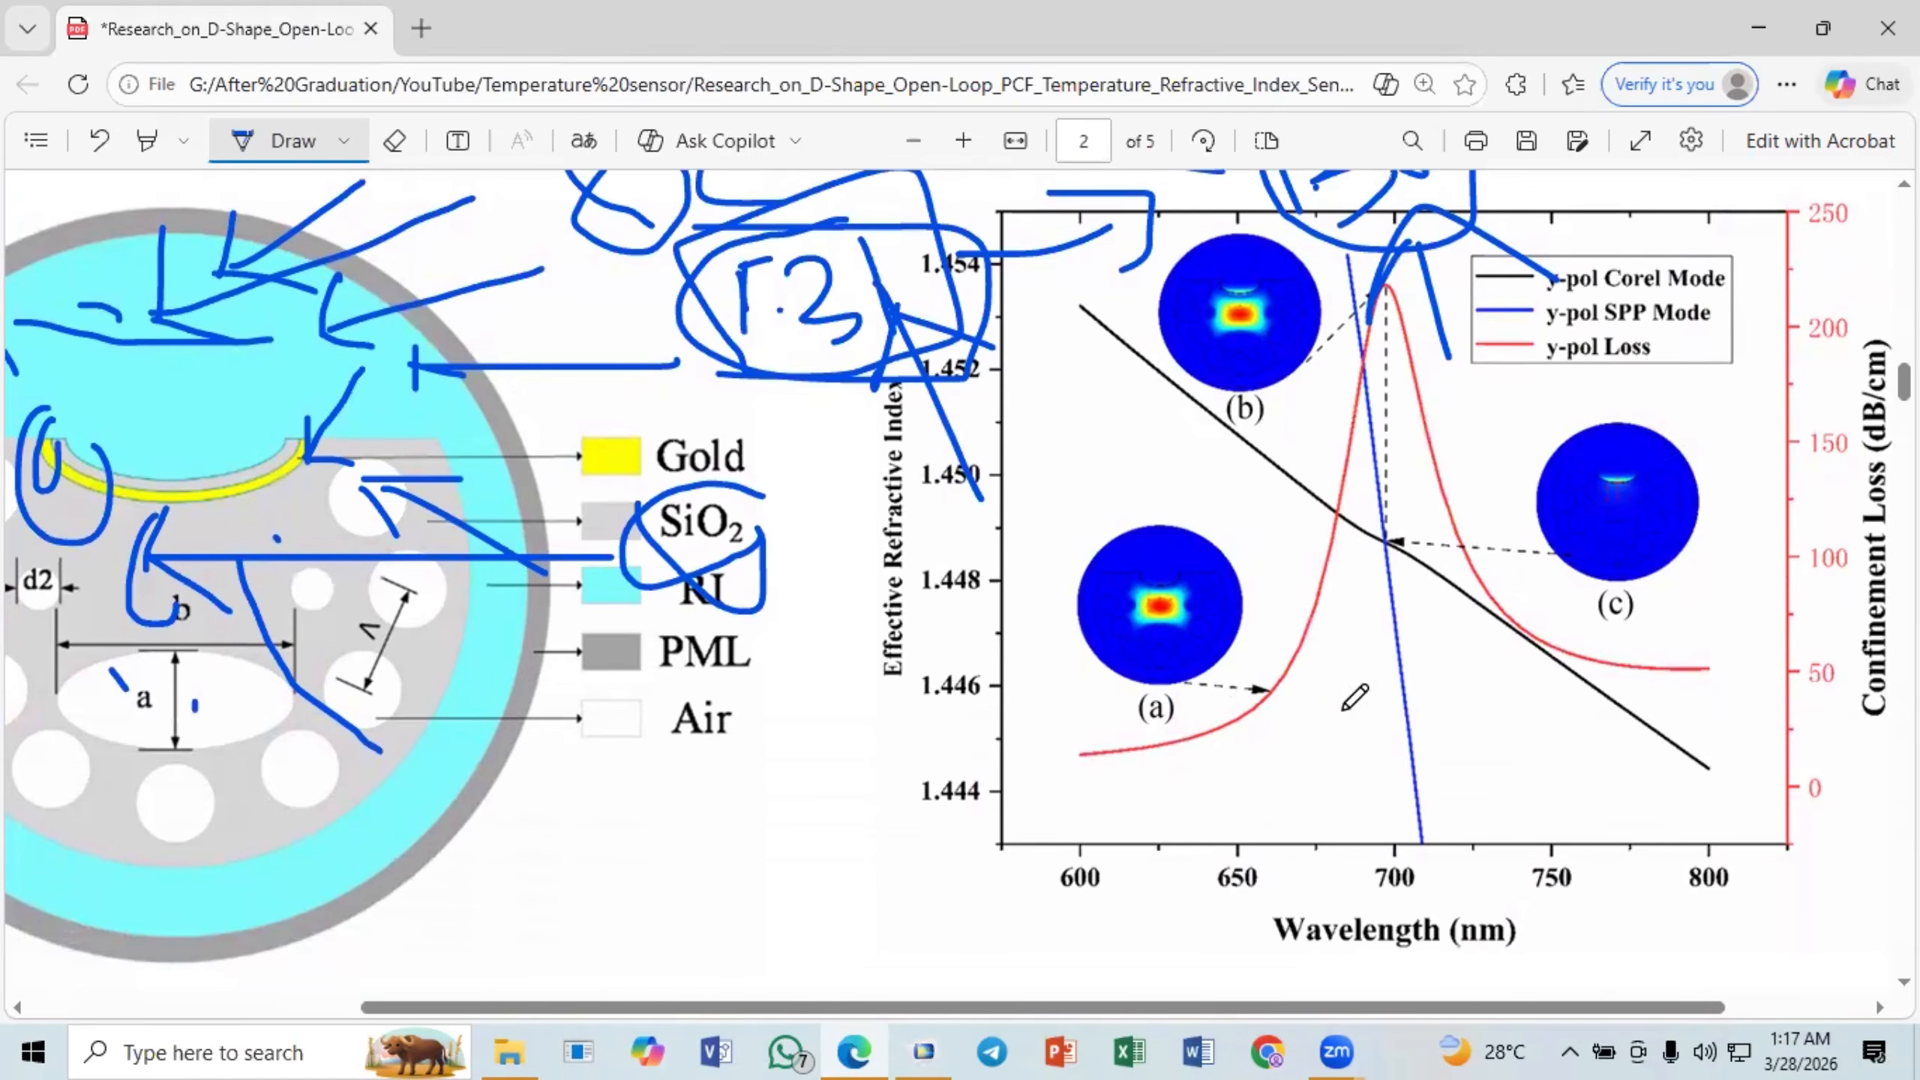
scroll(1315, 779, "down", 2, "ctrl")
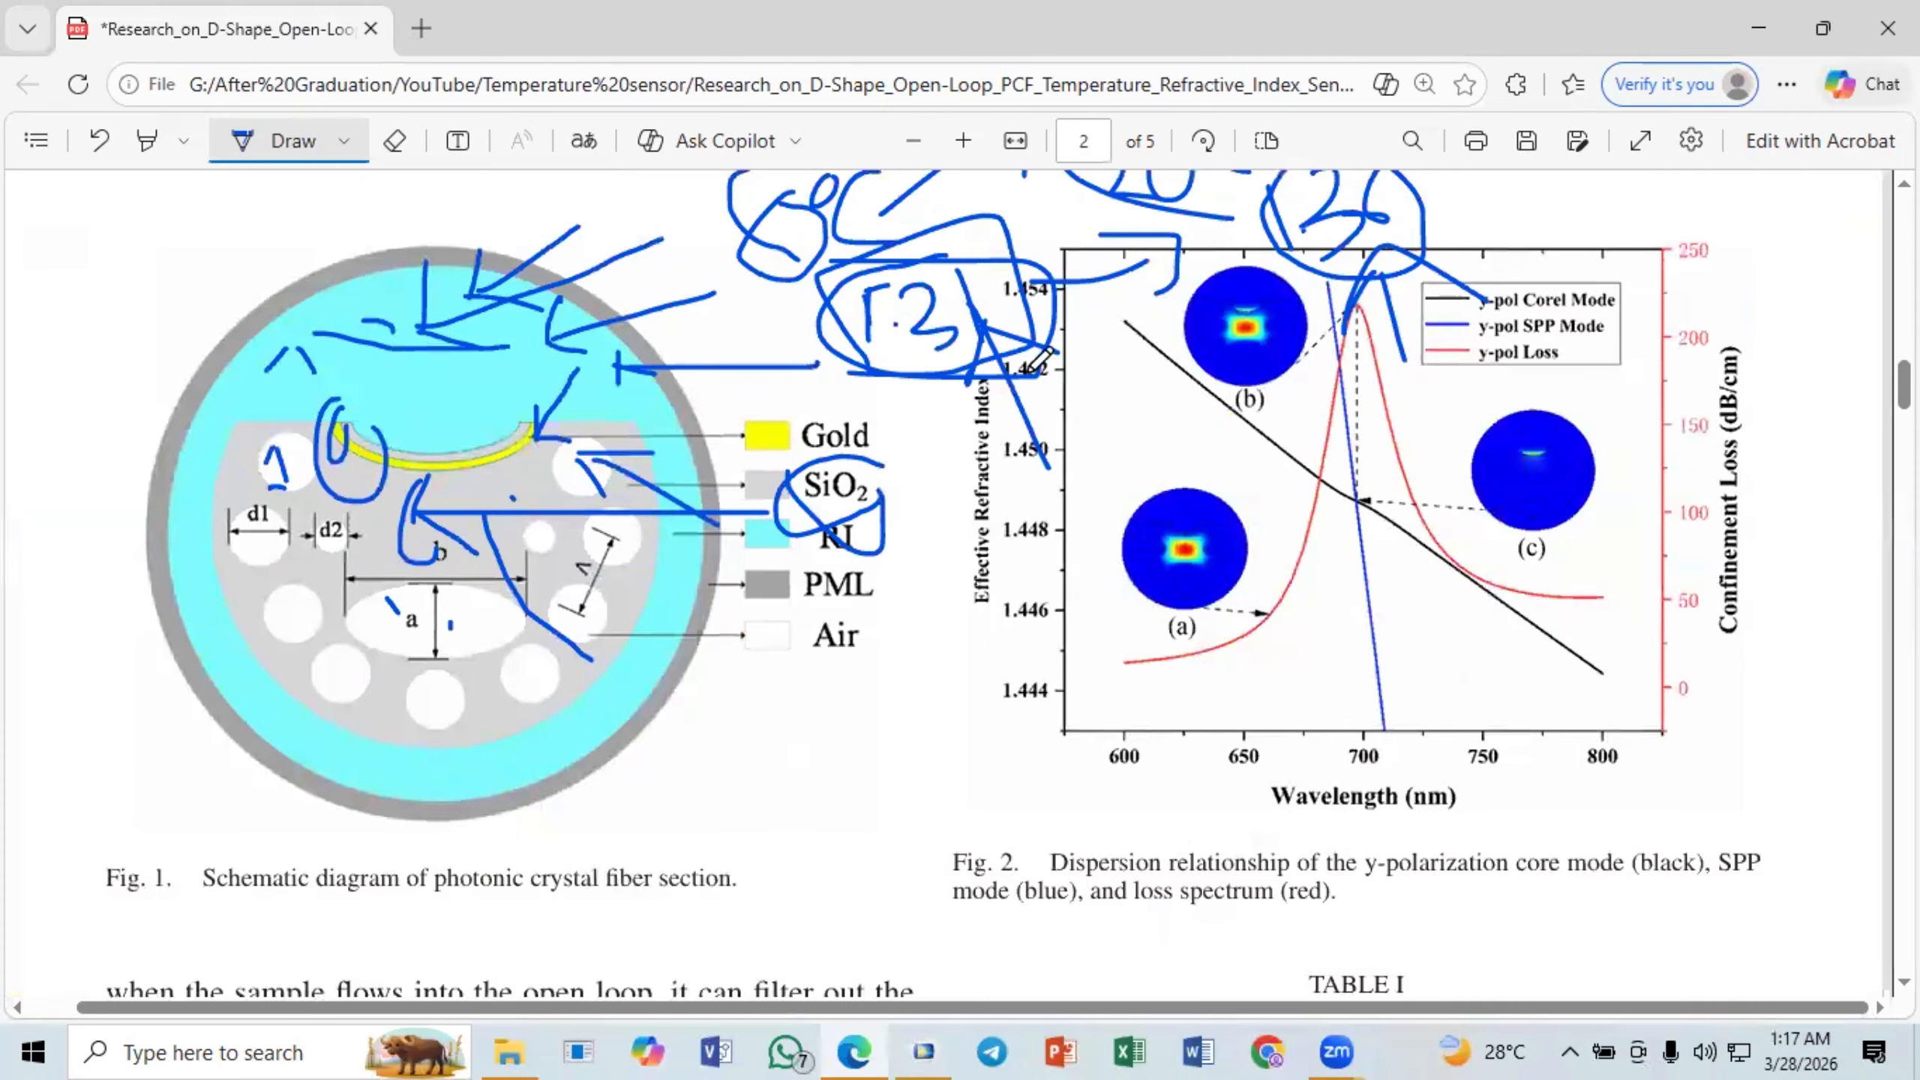